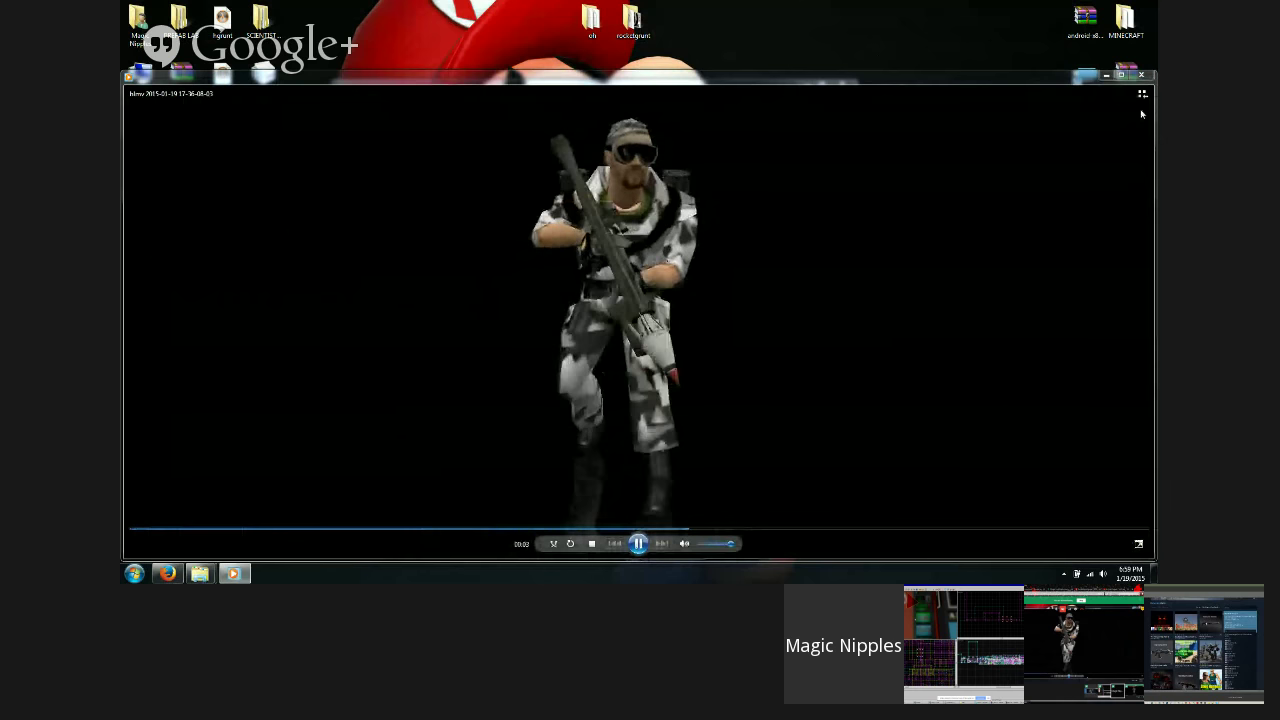
Step: Clear the desktop by closing the video, Movies folder and YouTube windows and minimizing the Hangouts window
{"action": "left_click", "coordinate": [1150, 79]}
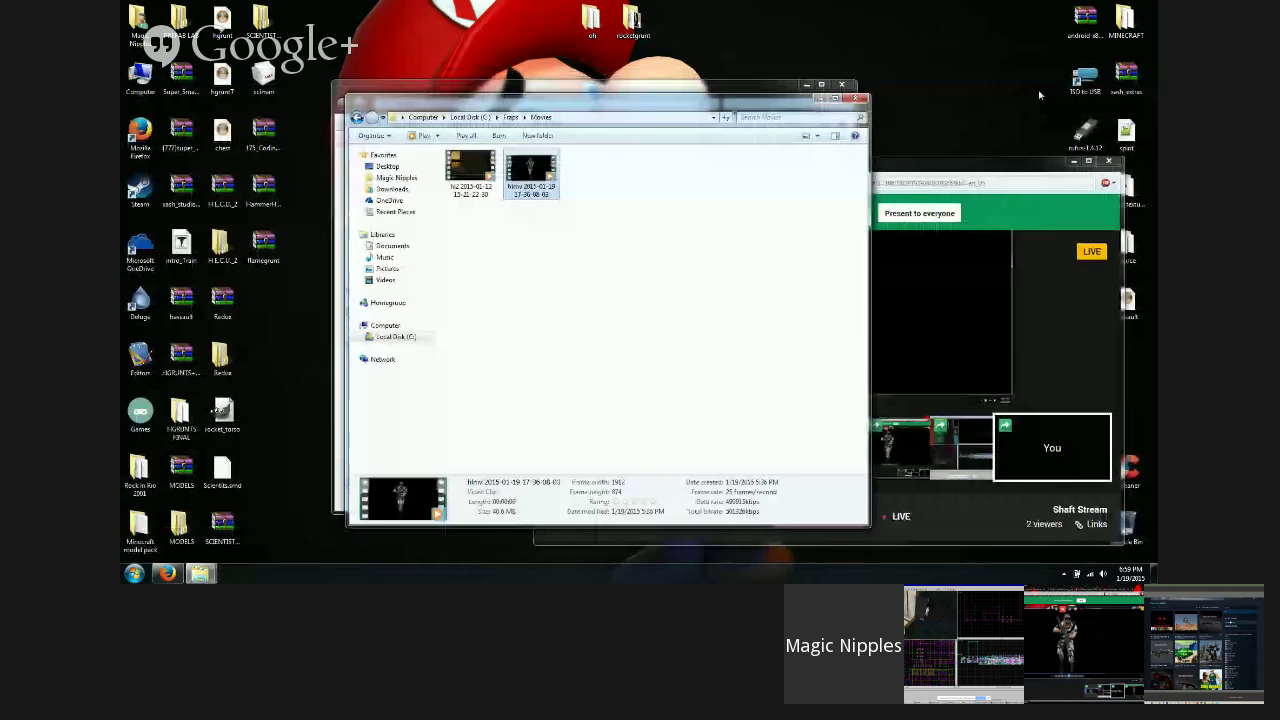
{"action": "left_click", "coordinate": [855, 99]}
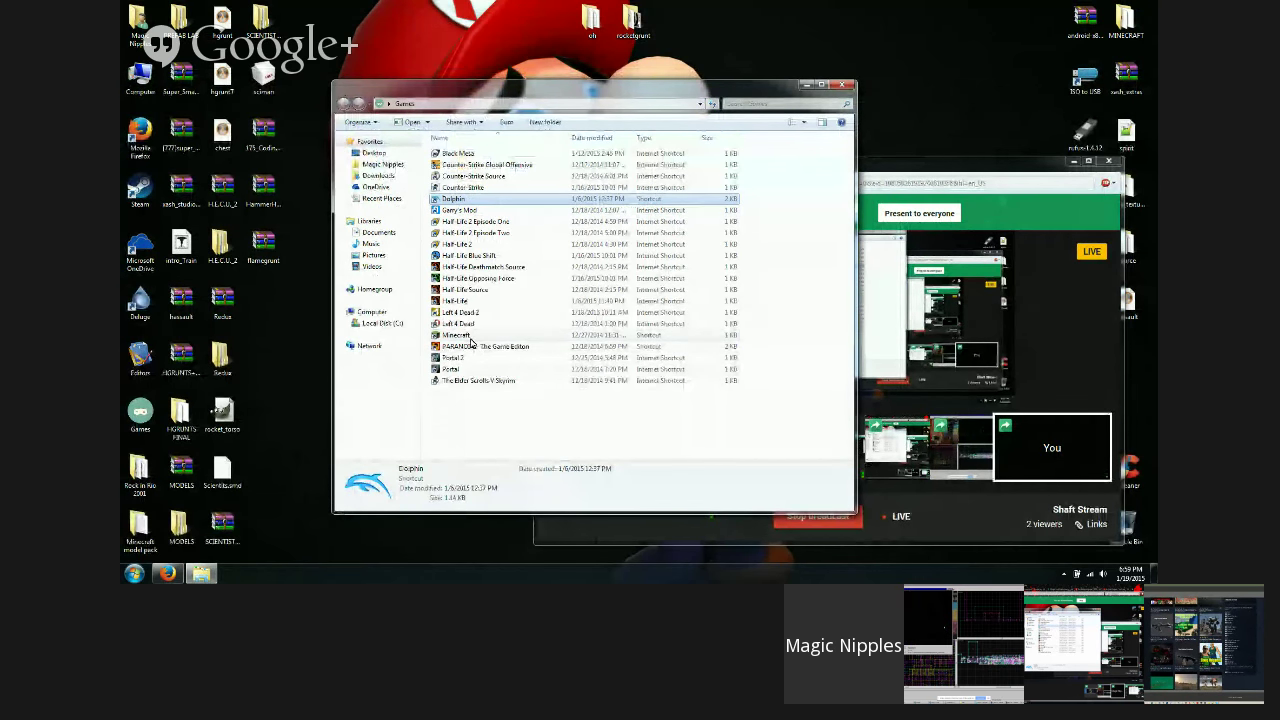
{"action": "left_click", "coordinate": [932, 445]}
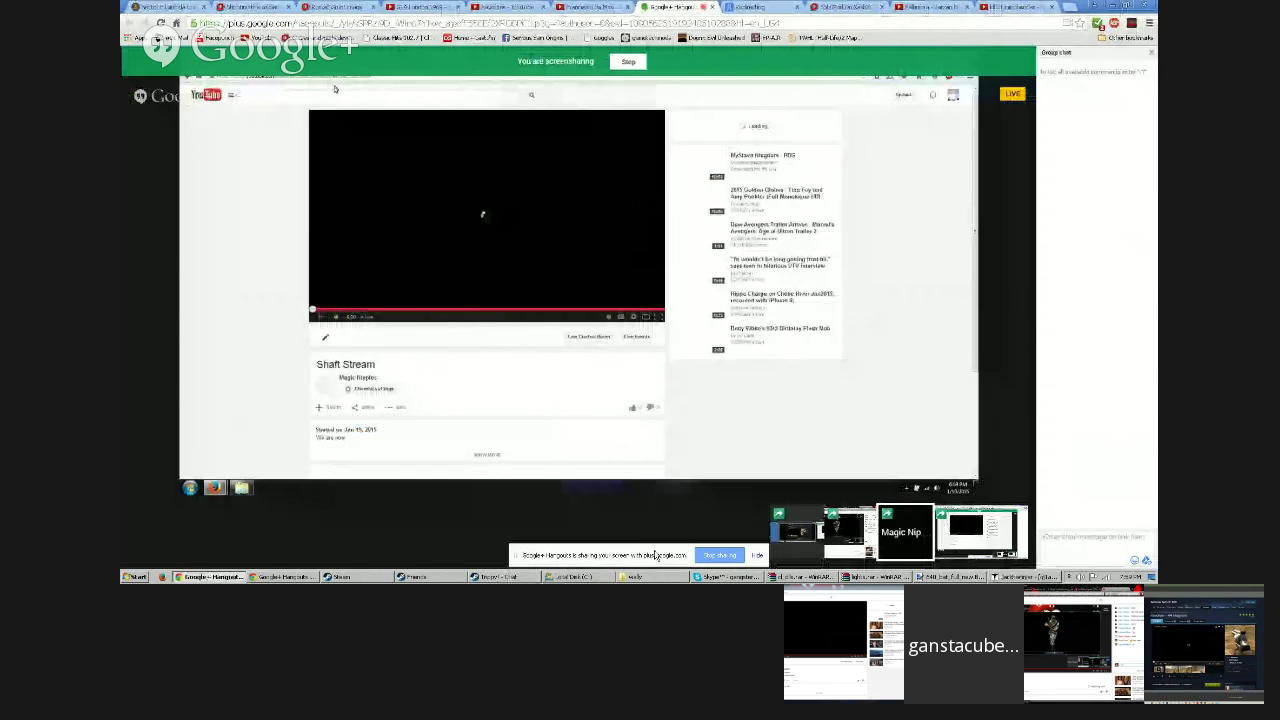
{"action": "left_click", "coordinate": [808, 540]}
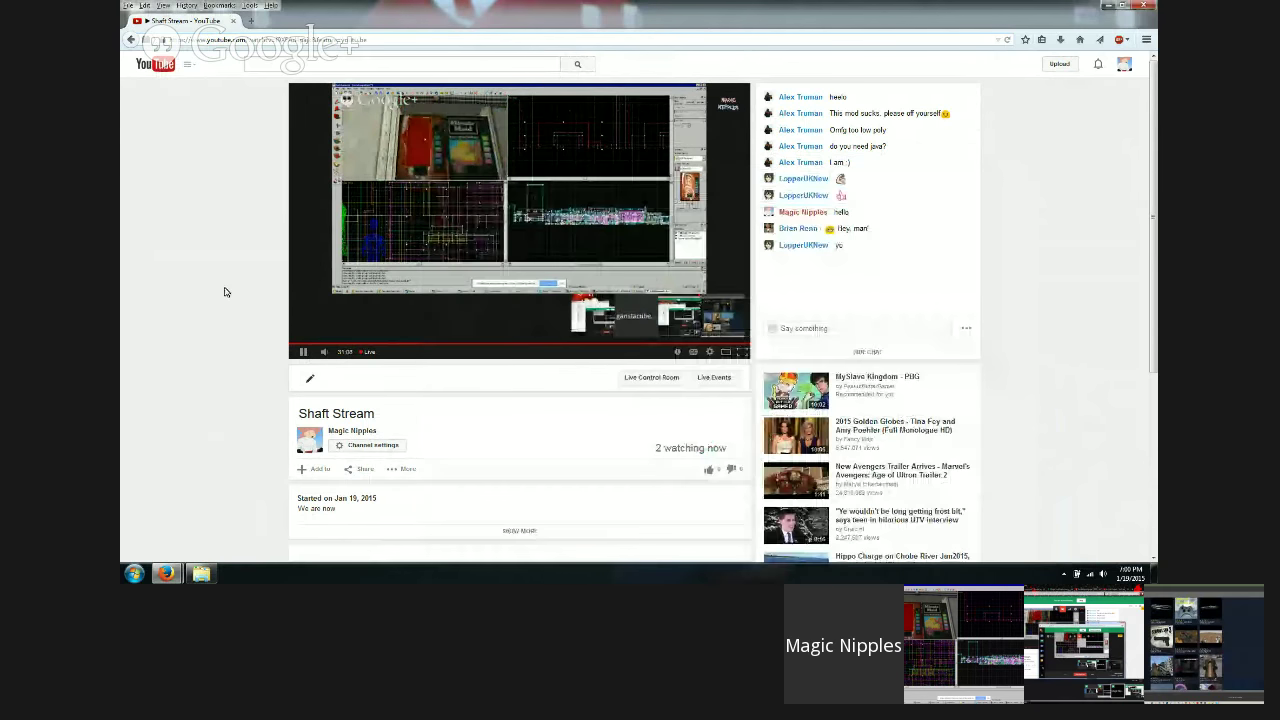
{"action": "left_click", "coordinate": [1148, 6]}
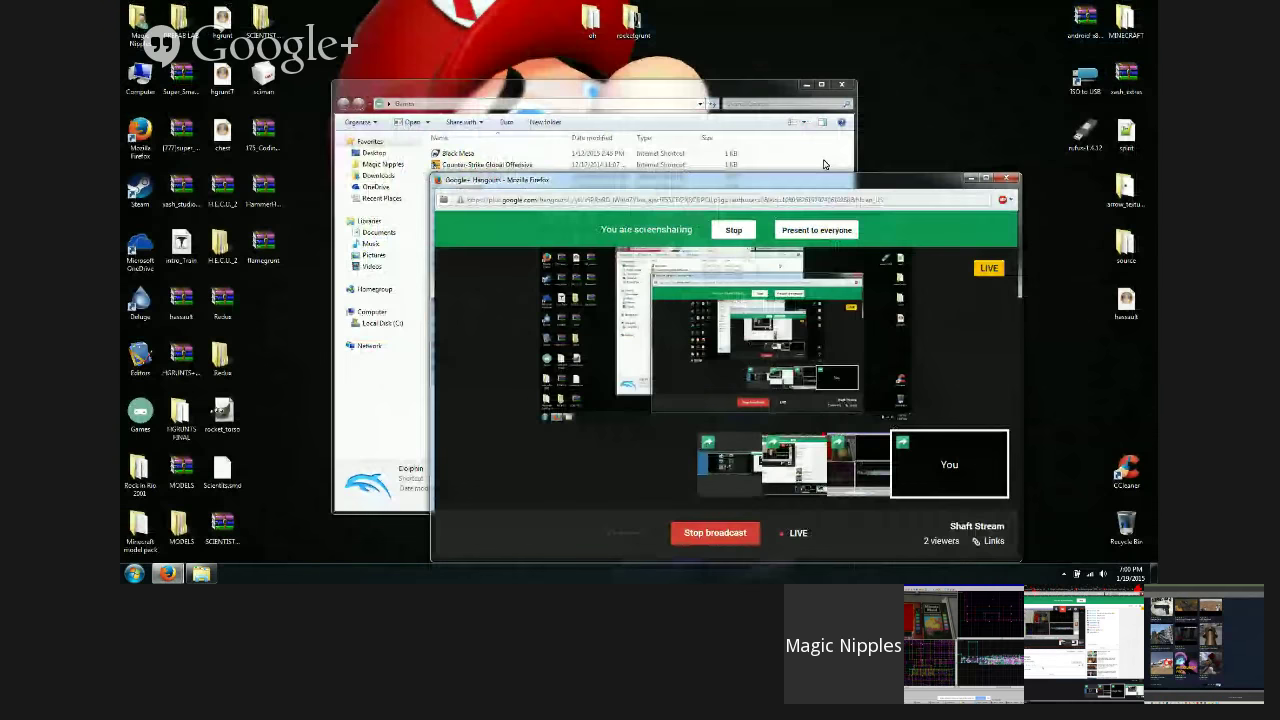
{"action": "left_click", "coordinate": [969, 178]}
Step: Move the Games folder window aside and open the sciman model from the desktop in MilkShape 3D
{"action": "left_click_drag", "start_coordinate": [563, 91], "coordinate": [738, 85]}
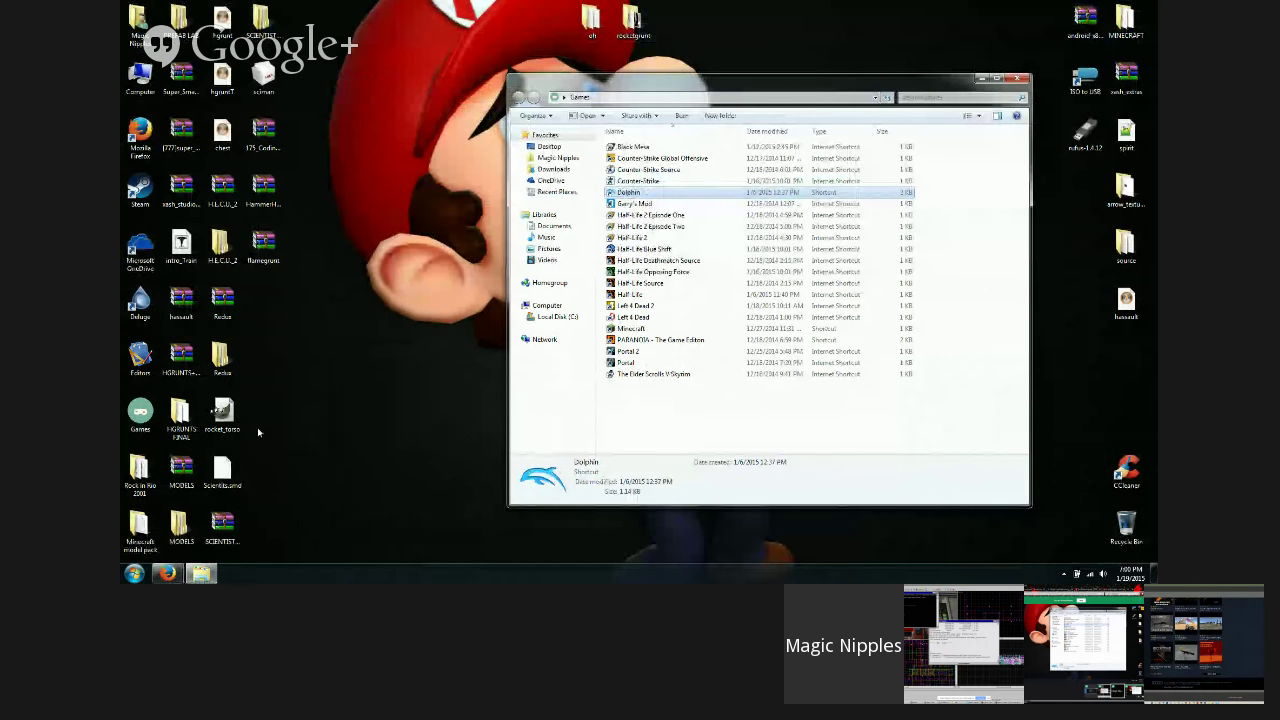
{"action": "left_click", "coordinate": [268, 135]}
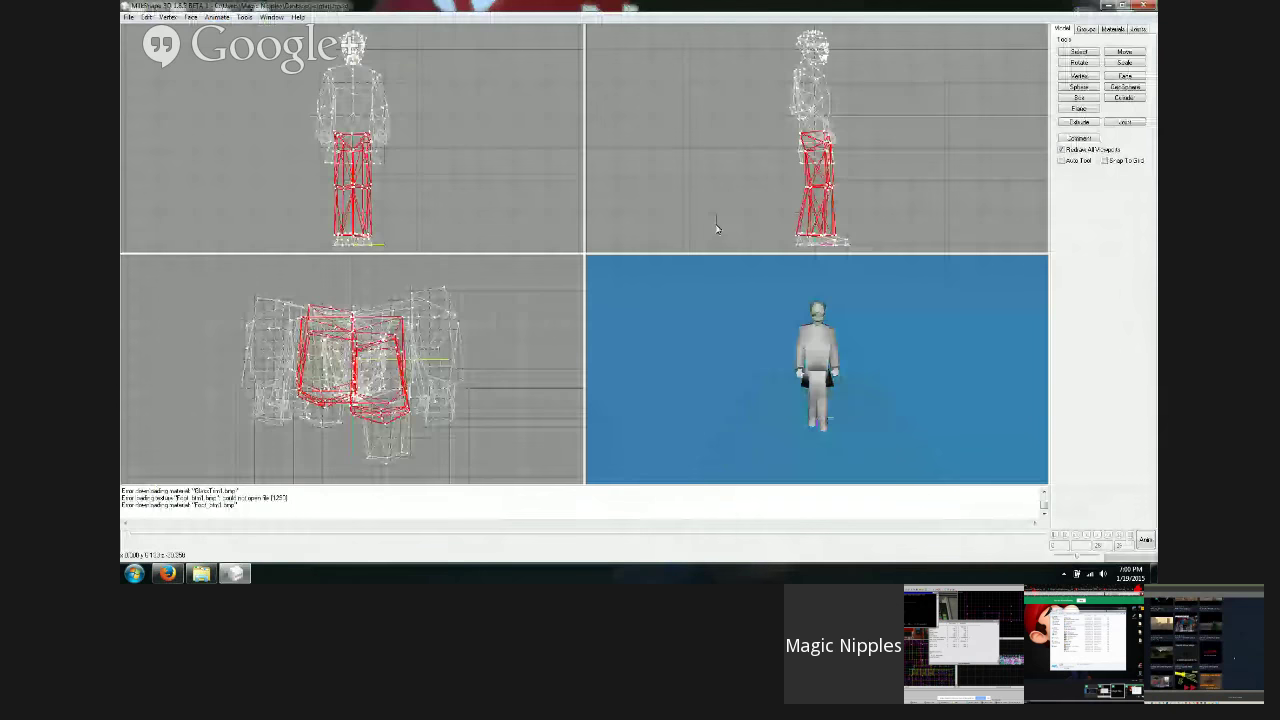
Step: Examine the scientist model's head, torso and legs from several angles in the 3D view
{"action": "left_click_drag", "start_coordinate": [786, 372], "coordinate": [819, 375]}
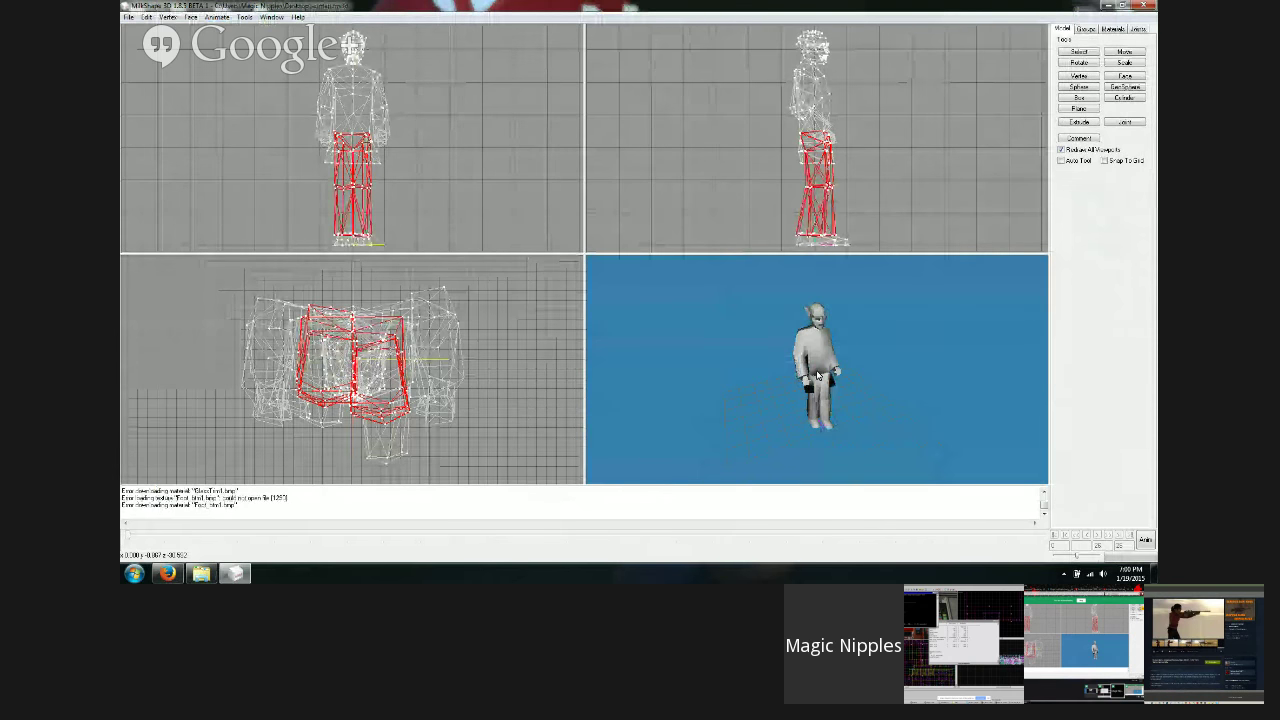
{"action": "left_click_drag", "start_coordinate": [818, 375], "coordinate": [813, 366]}
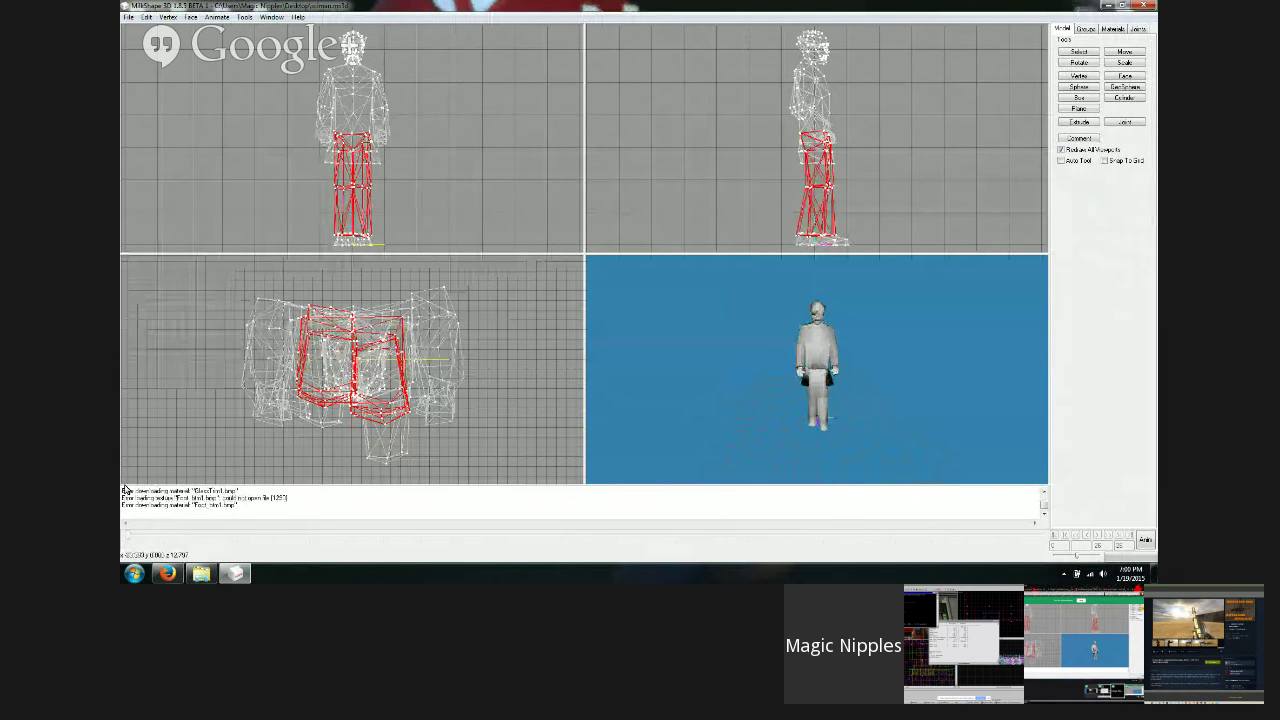
{"action": "left_click", "coordinate": [168, 574]}
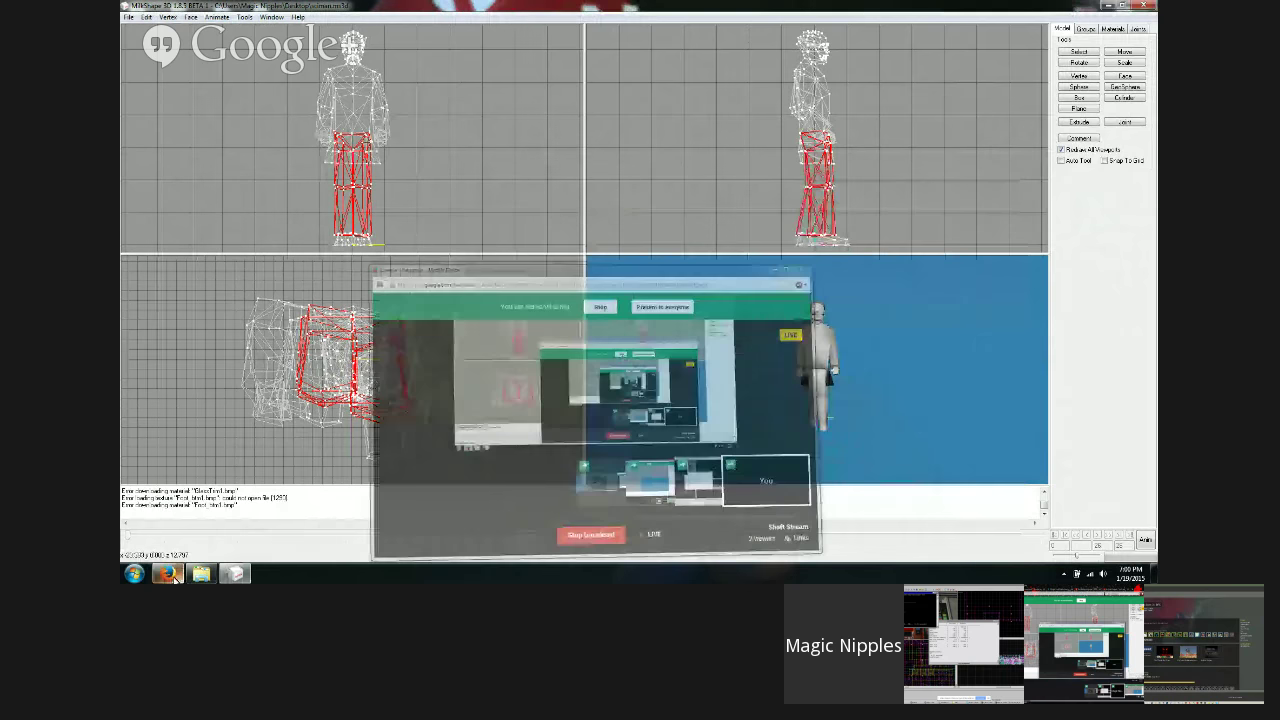
{"action": "left_click_drag", "start_coordinate": [840, 371], "coordinate": [874, 439], "text": "shift"}
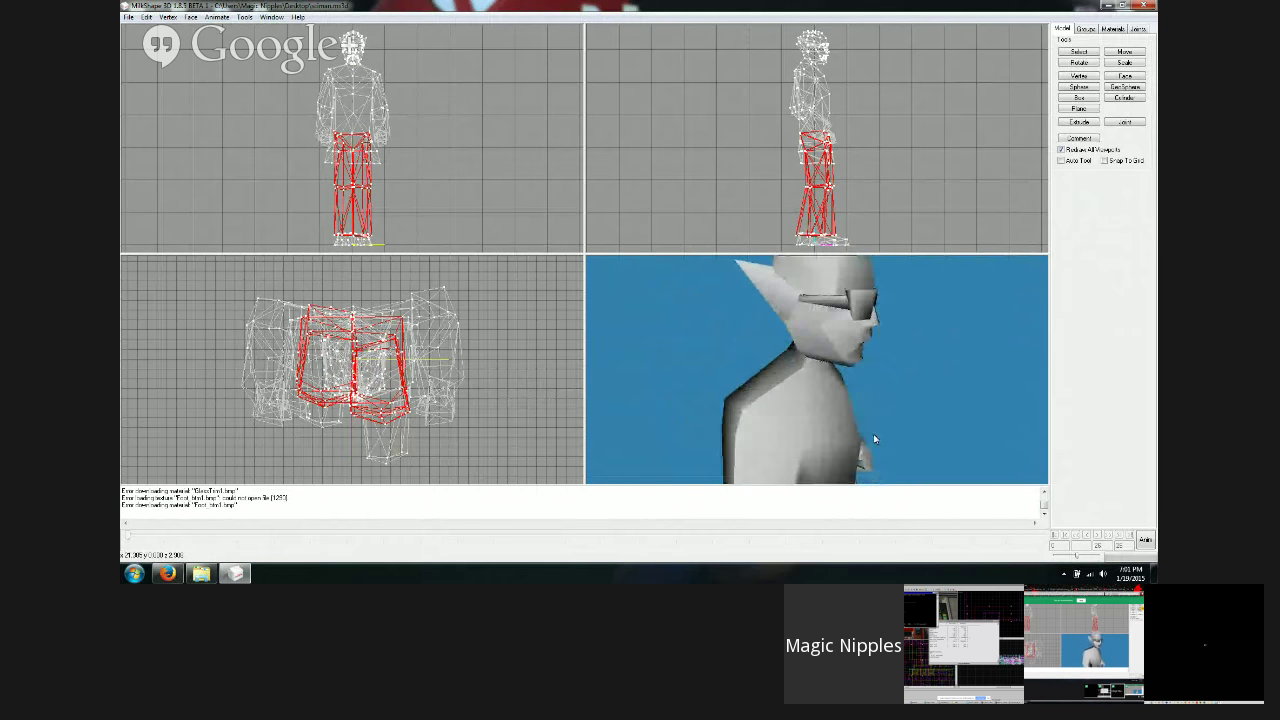
{"action": "left_click_drag", "start_coordinate": [800, 406], "coordinate": [856, 377]}
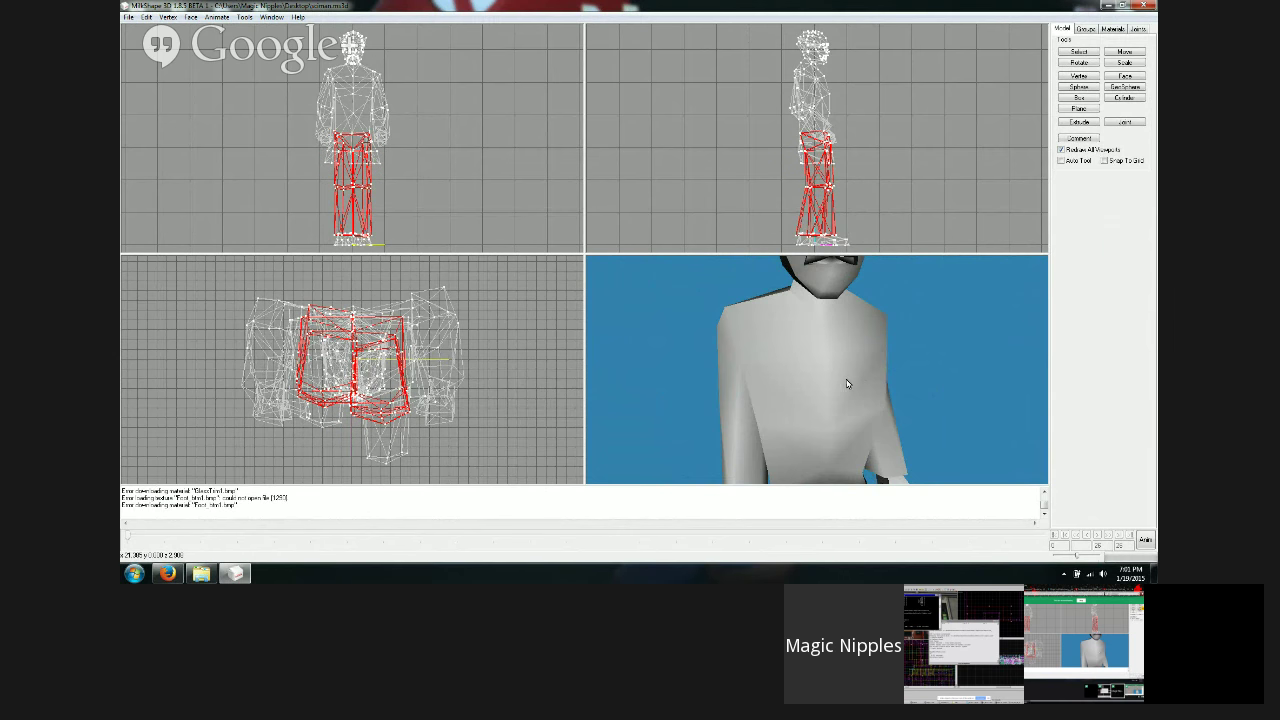
{"action": "mouse_move", "coordinate": [847, 384]}
{"action": "left_mouse_down"}
{"action": "mouse_move", "coordinate": [823, 383]}
{"action": "mouse_move", "coordinate": [843, 388]}
{"action": "left_mouse_up"}
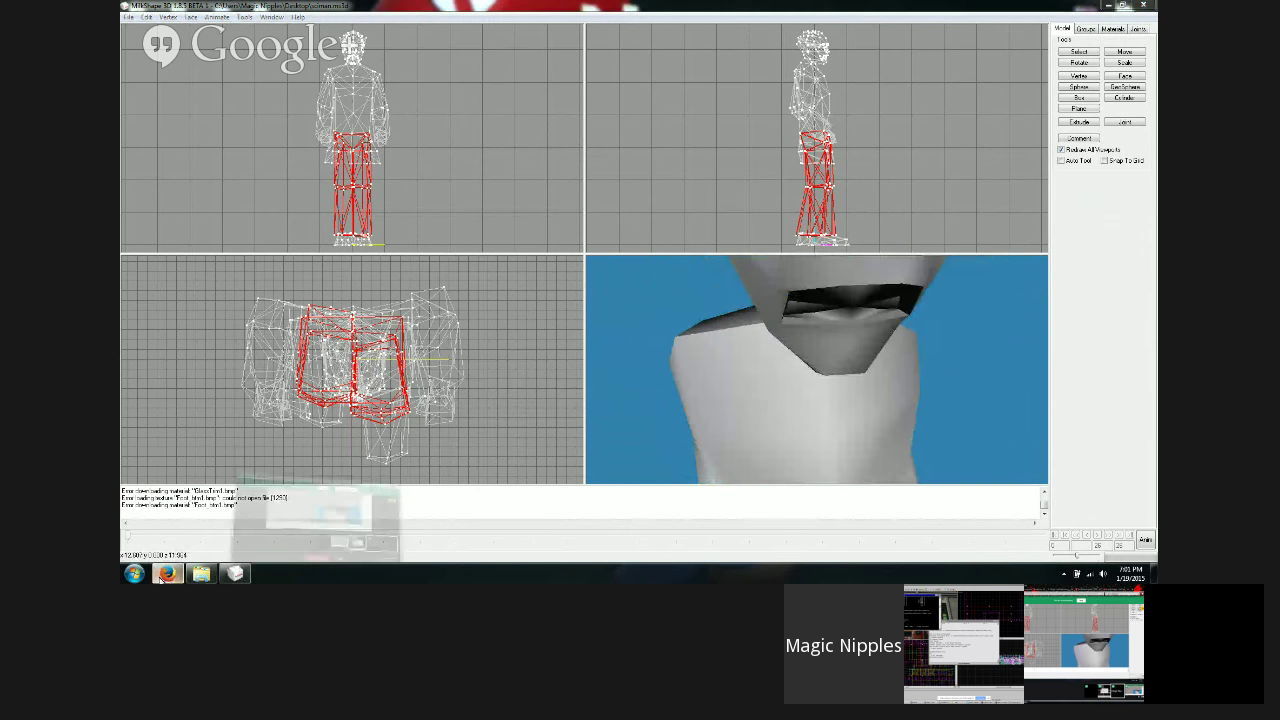
{"action": "left_click_drag", "start_coordinate": [799, 415], "coordinate": [840, 305]}
Step: Select the vertices of the model's left foot in the front view and move them outward along X
{"action": "scroll", "coordinate": [449, 177], "scroll_direction": "up", "scroll_amount": 5}
{"action": "left_click_drag", "start_coordinate": [465, 136], "coordinate": [437, 26], "text": "ctrl"}
{"action": "left_click", "coordinate": [1079, 51]}
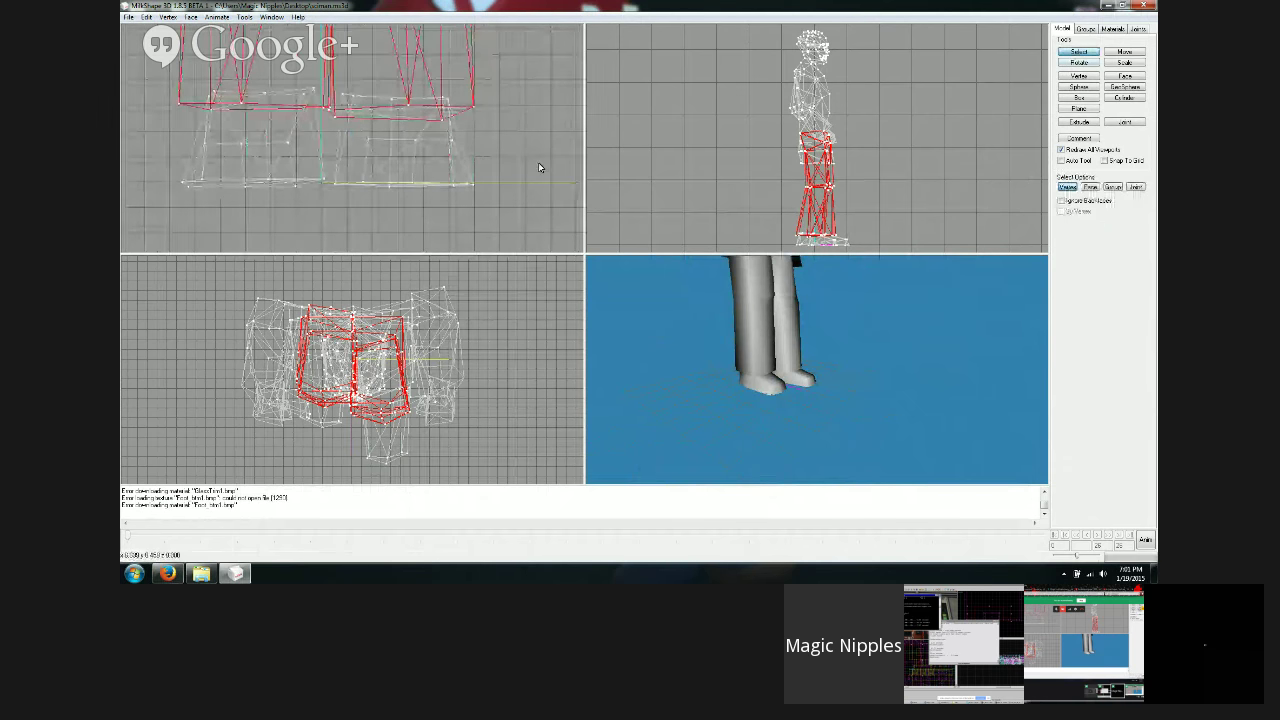
{"action": "left_click", "coordinate": [544, 229]}
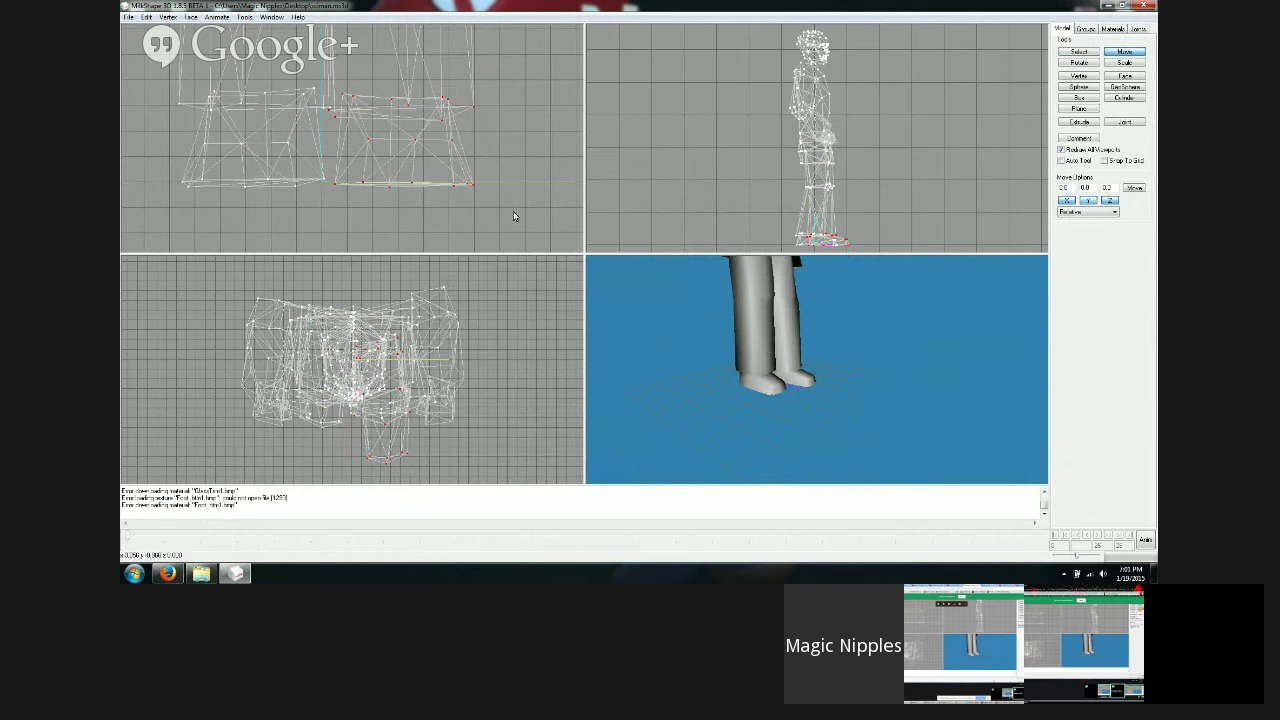
{"action": "left_click_drag", "start_coordinate": [370, 182], "coordinate": [432, 221]}
{"action": "scroll", "coordinate": [432, 221], "scroll_direction": "down", "scroll_amount": 3}
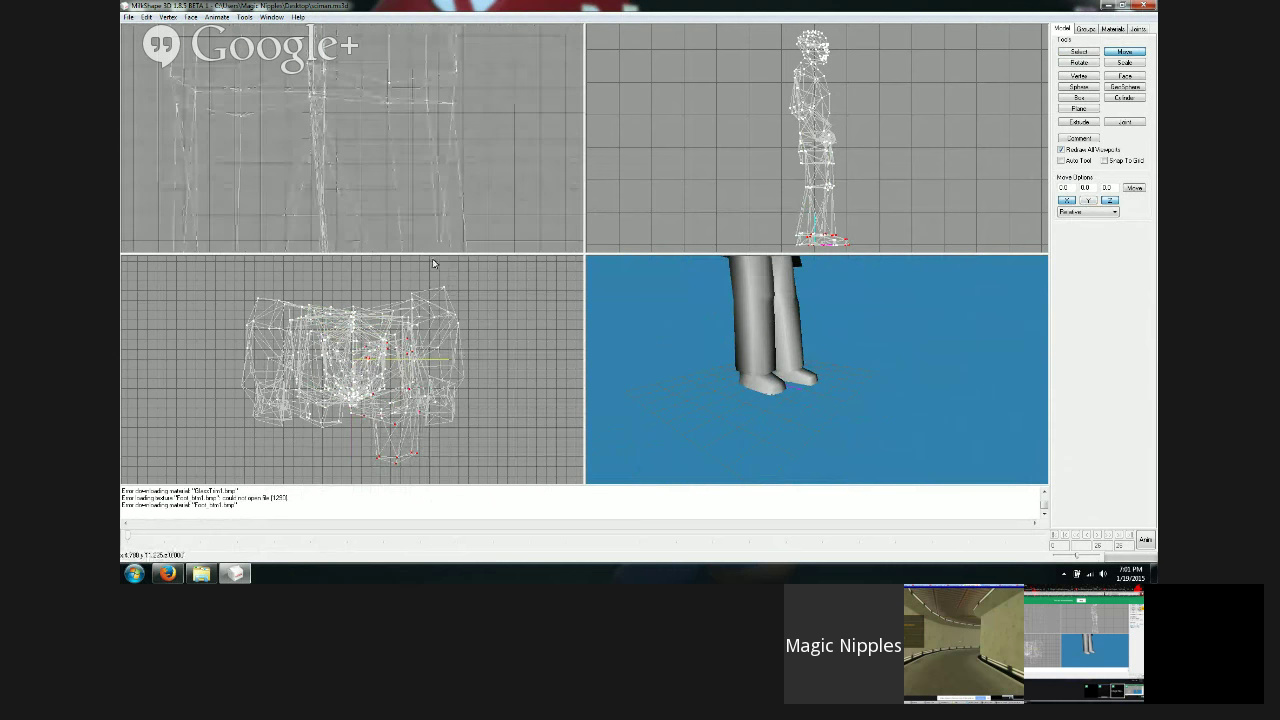
Step: Try moving the box-selected left knee vertices outward in the front view, and undo the move
{"action": "left_click", "coordinate": [1078, 52]}
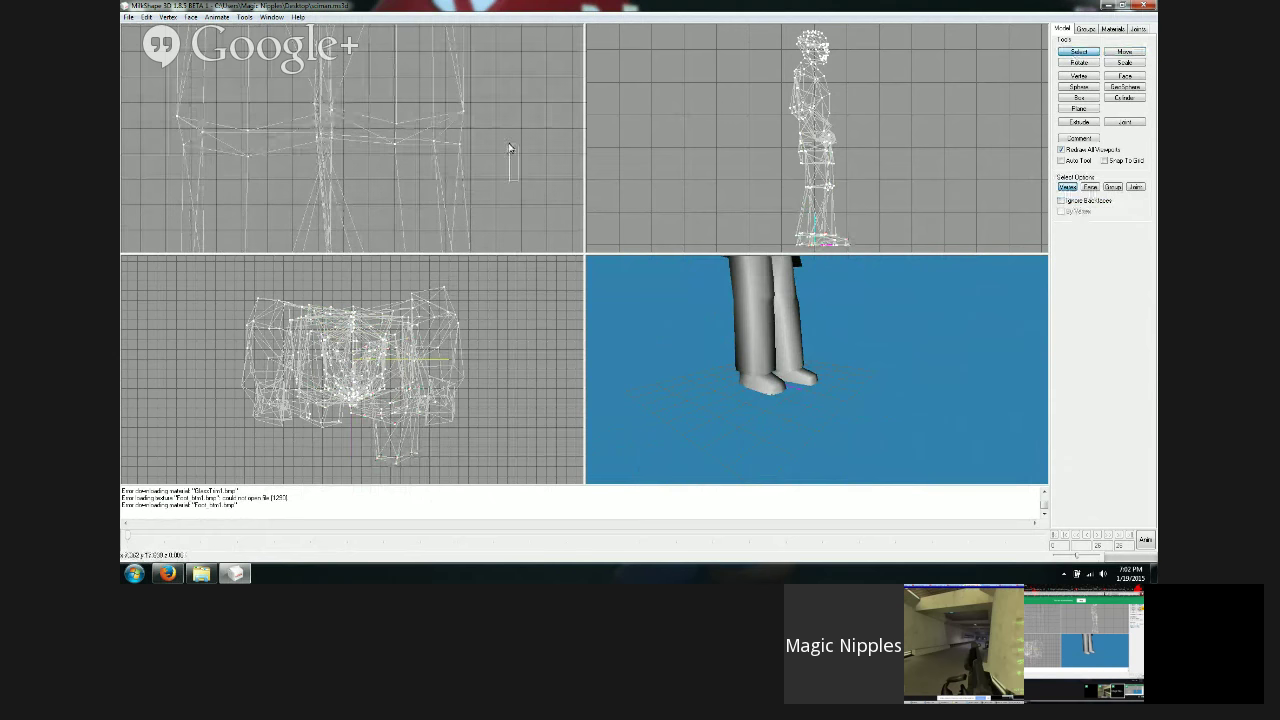
{"action": "left_click_drag", "start_coordinate": [508, 148], "coordinate": [542, 130]}
{"action": "key", "text": "ctrl+t"}
{"action": "key", "text": "ctrl+z"}
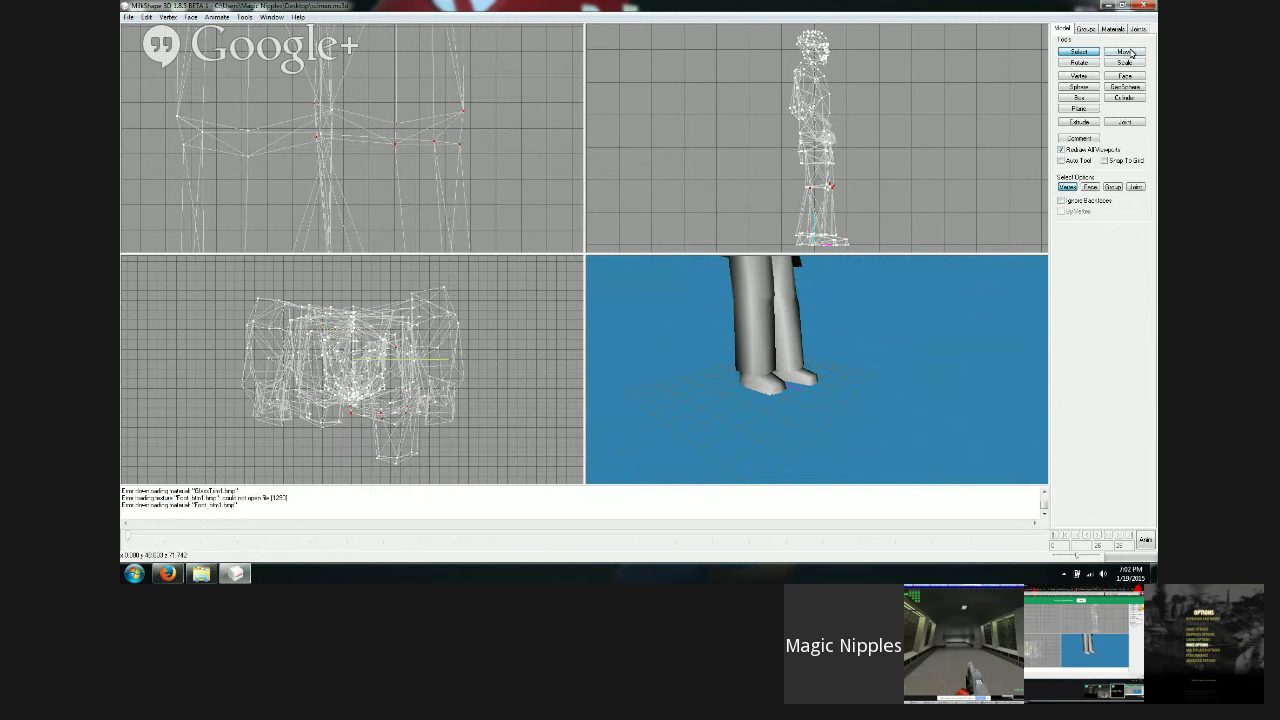
{"action": "left_click_drag", "start_coordinate": [377, 159], "coordinate": [416, 170]}
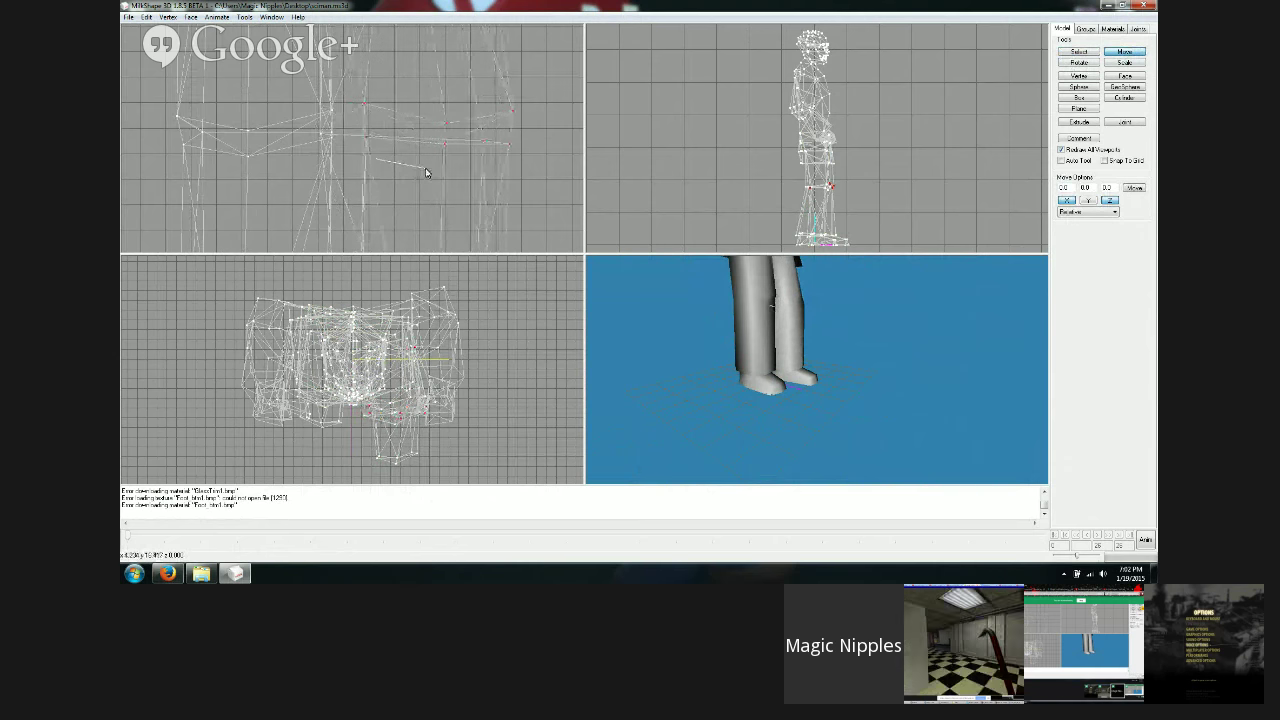
{"action": "left_click_drag", "start_coordinate": [483, 216], "coordinate": [471, 40], "text": "ctrl"}
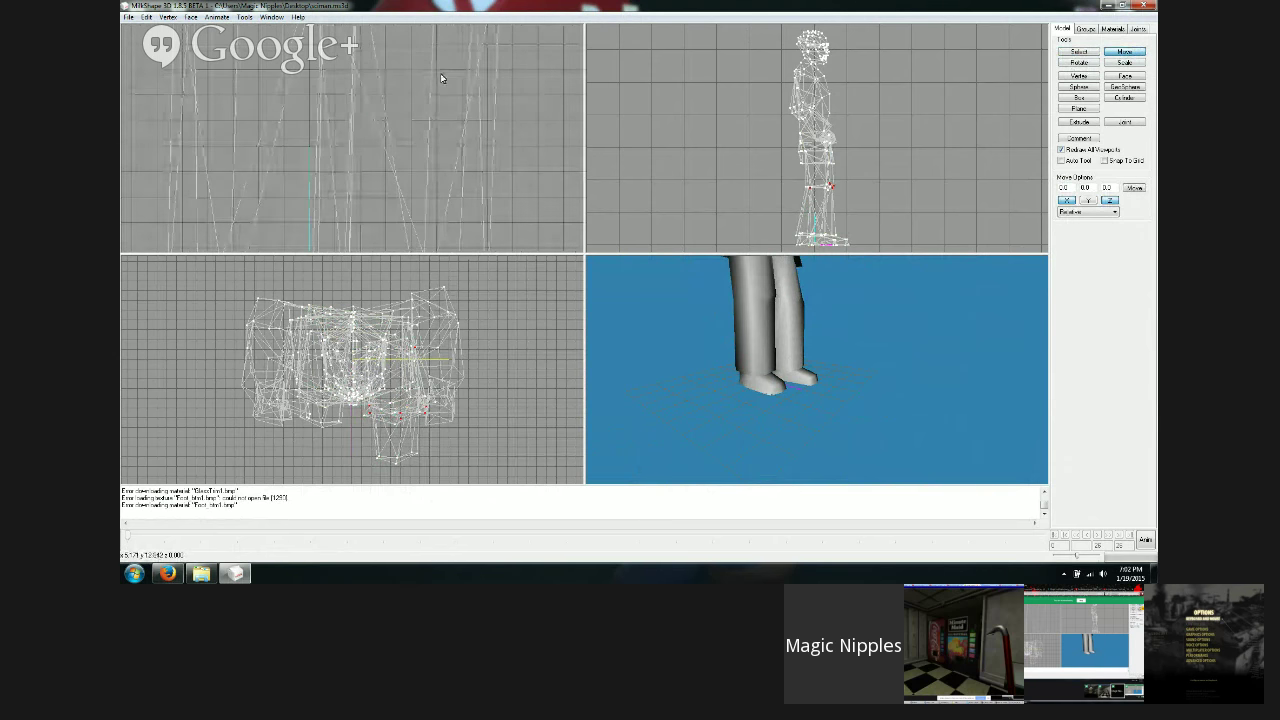
{"action": "key", "text": "ctrl+z"}
{"action": "left_click_drag", "start_coordinate": [368, 140], "coordinate": [389, 271], "text": "ctrl"}
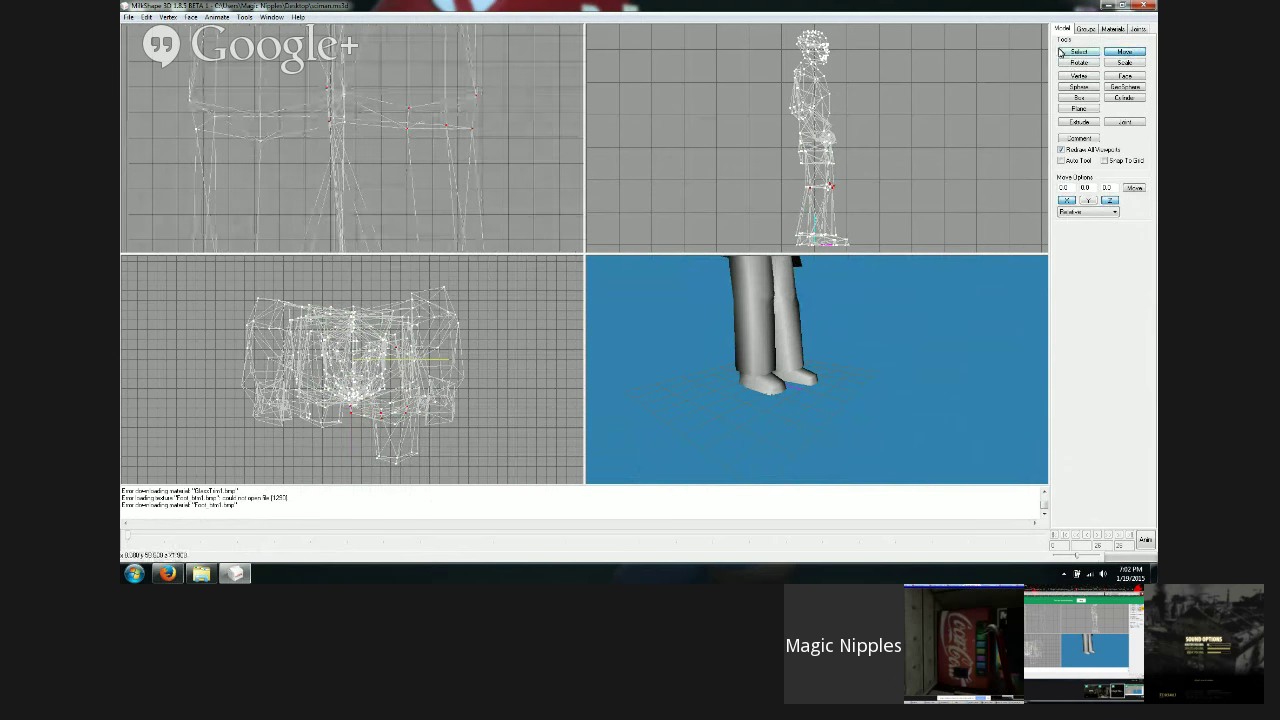
Step: Show the skeleton and select the vertices assigned to the Bip02 L Leg joint
{"action": "left_click", "coordinate": [1139, 29]}
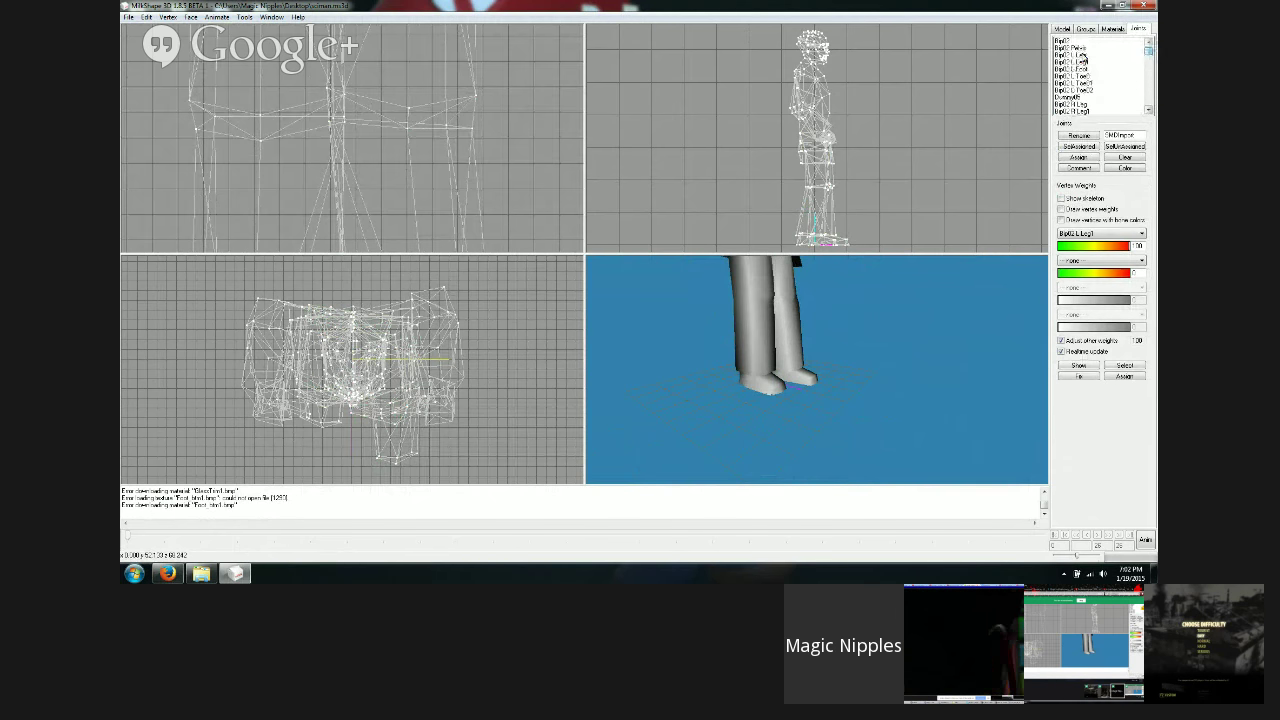
{"action": "left_click", "coordinate": [1078, 54]}
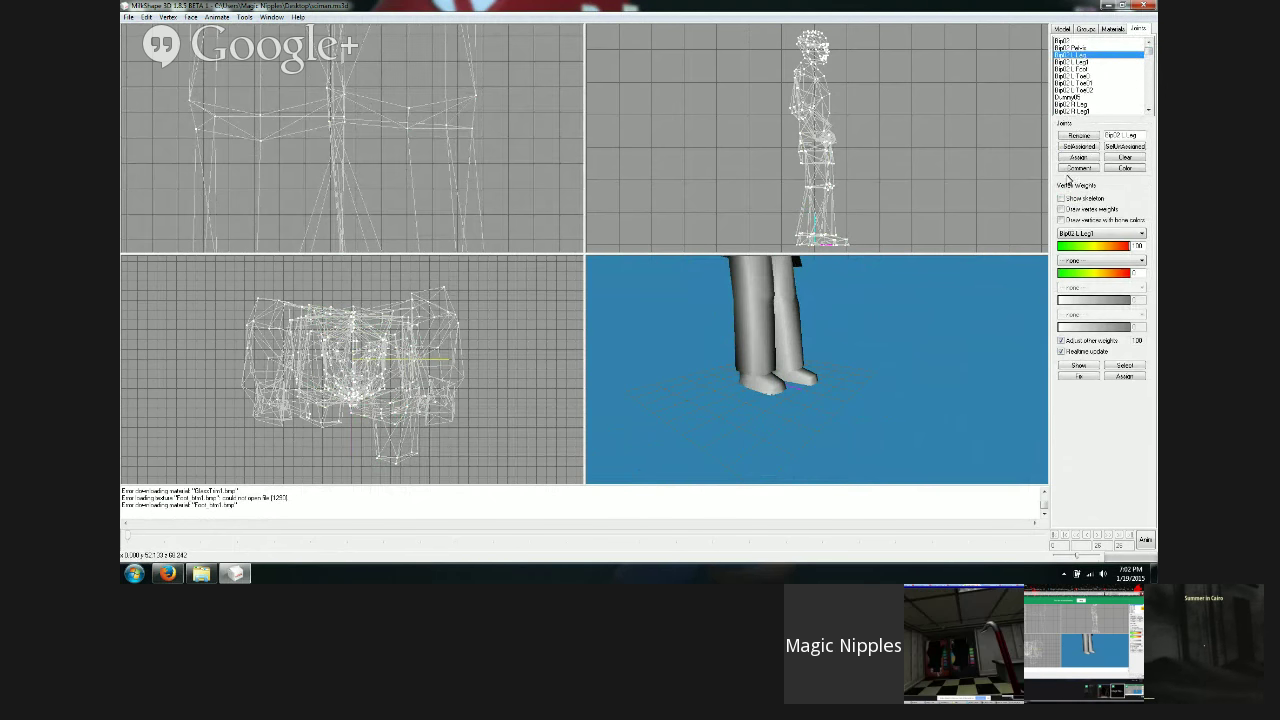
{"action": "left_click", "coordinate": [1062, 198]}
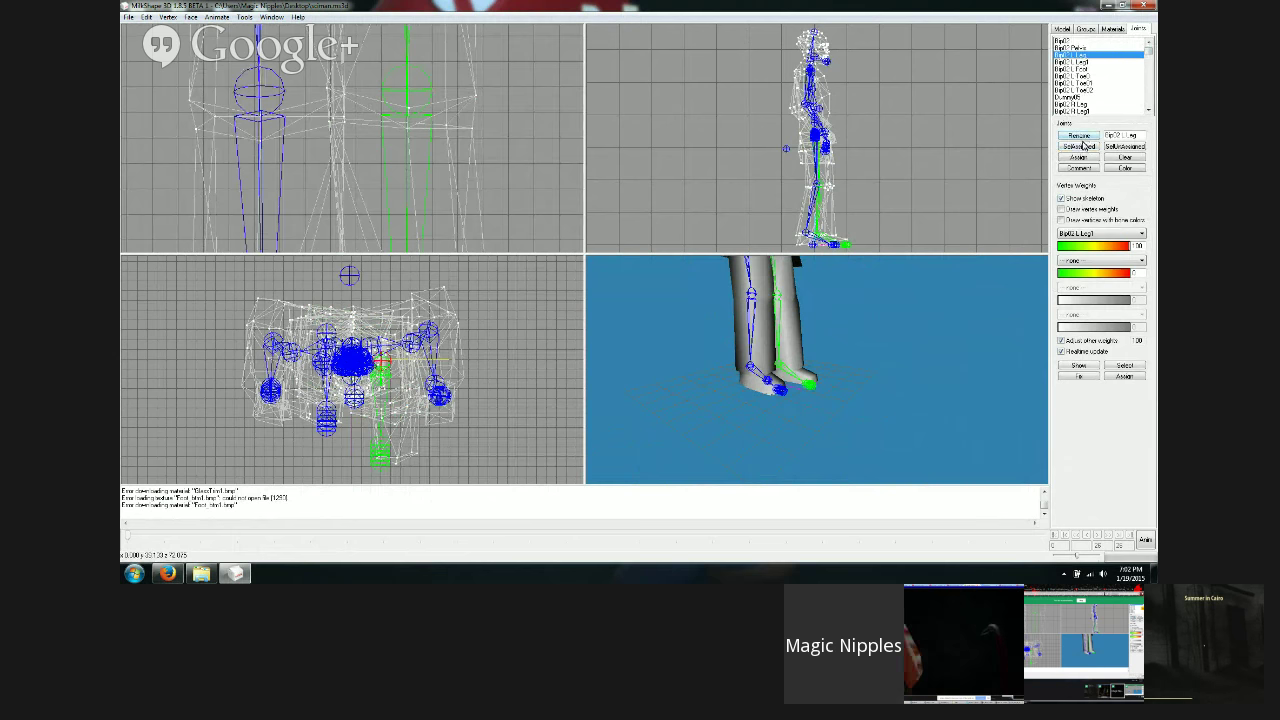
{"action": "left_click", "coordinate": [1080, 146]}
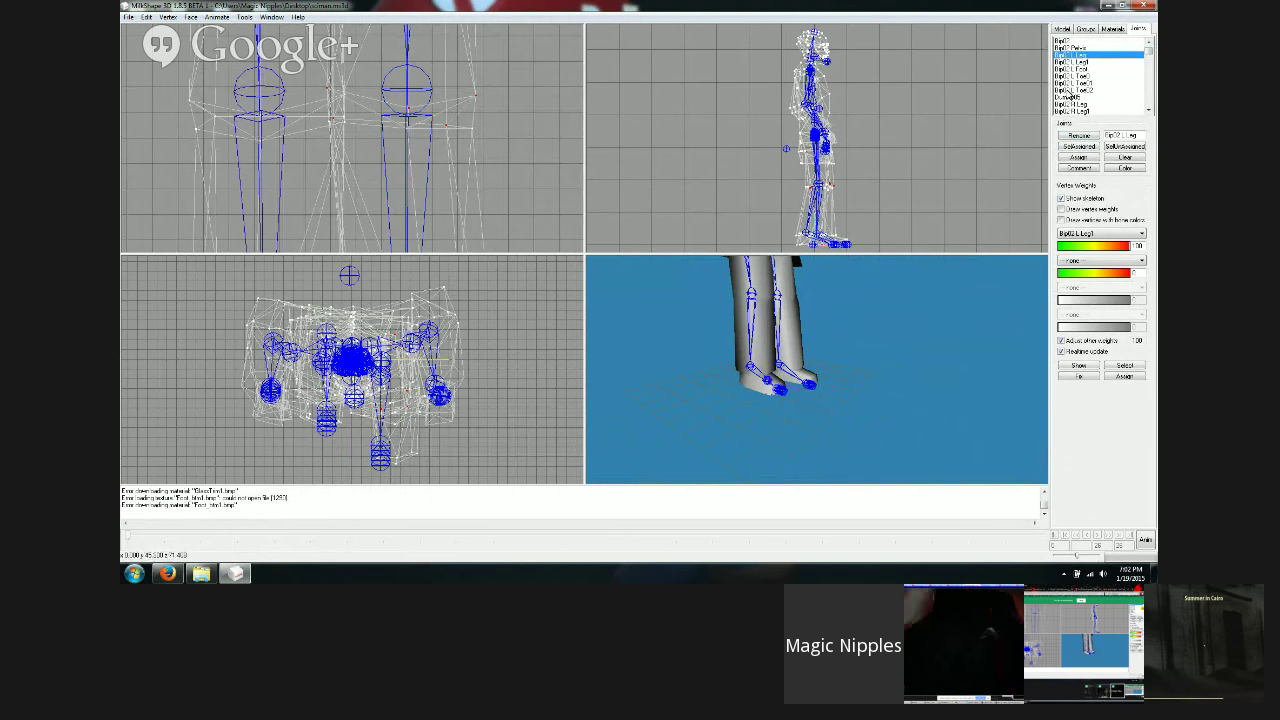
Step: Select the vertices assigned to the Bip02 L Leg1 joint and move them outward in the front view
{"action": "left_click", "coordinate": [1091, 63]}
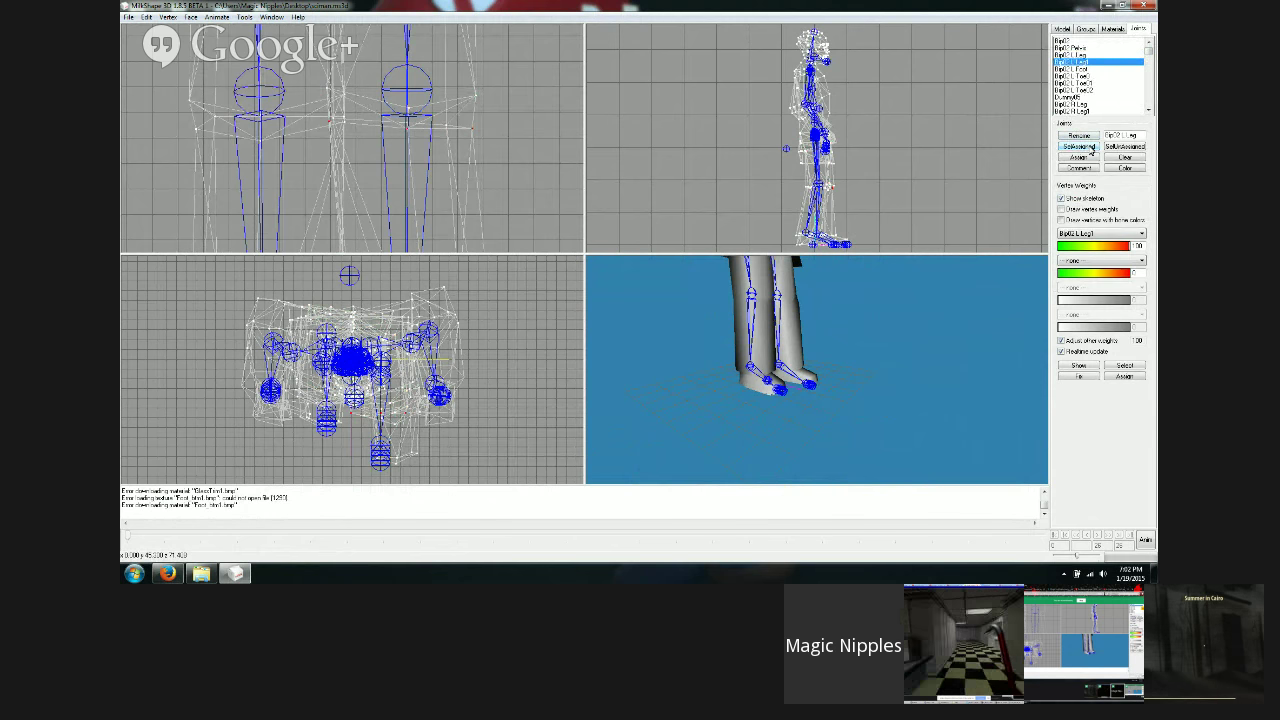
{"action": "left_click", "coordinate": [1062, 29]}
{"action": "left_click", "coordinate": [1108, 51]}
{"action": "left_click_drag", "start_coordinate": [359, 157], "coordinate": [432, 172]}
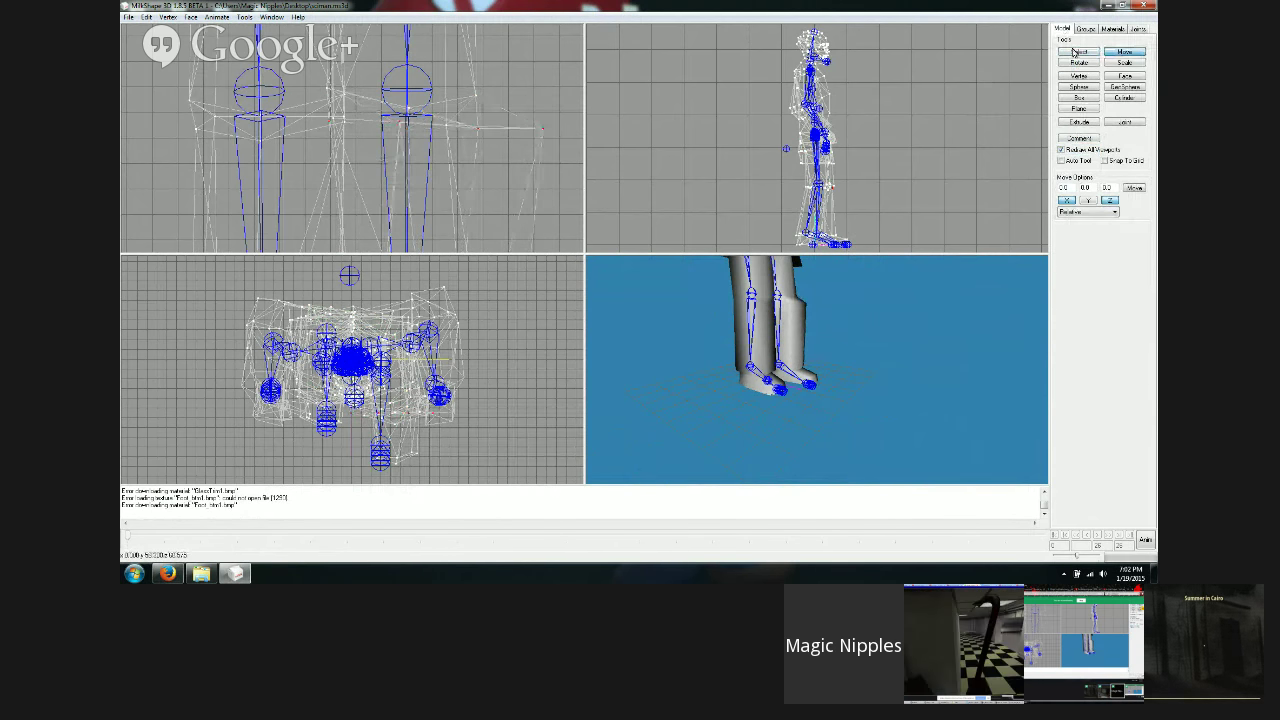
Step: Select the vertices assigned to the Bip02 L Leg joint and move them outward in line with the lower leg
{"action": "left_click", "coordinate": [1137, 29]}
{"action": "left_click", "coordinate": [1082, 55]}
{"action": "left_click", "coordinate": [1077, 147]}
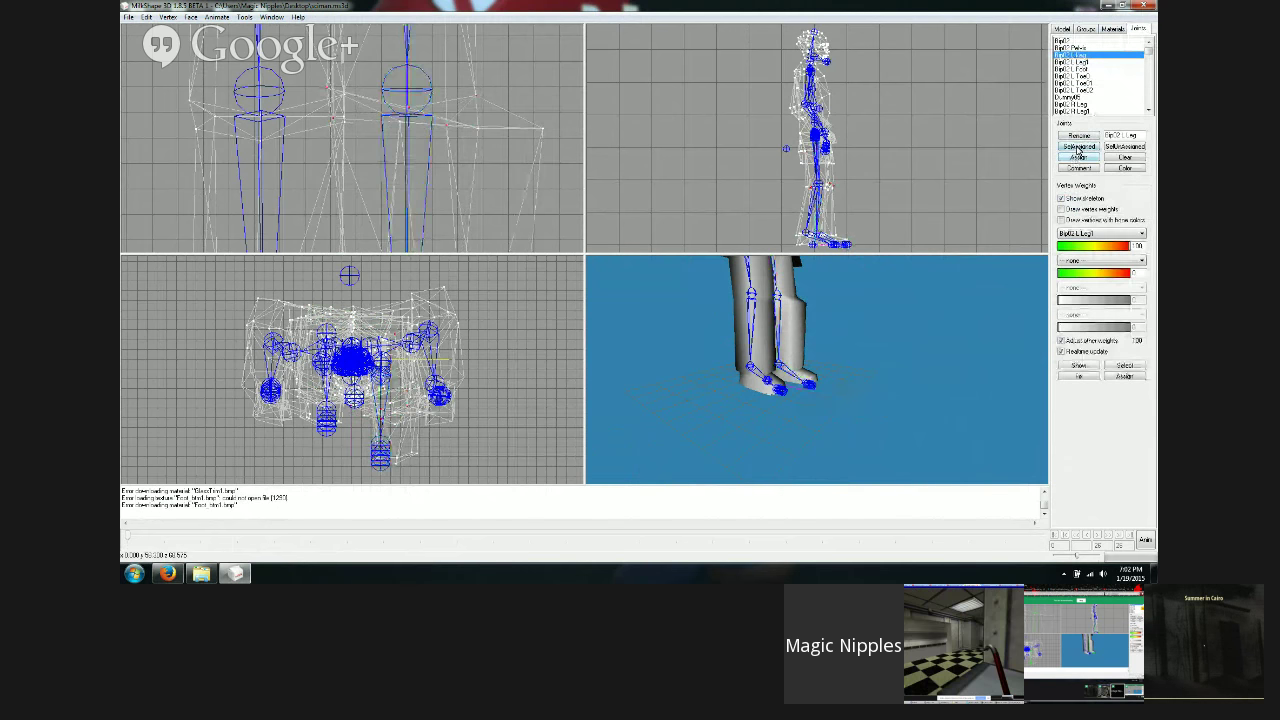
{"action": "left_click", "coordinate": [1062, 29]}
{"action": "left_click_drag", "start_coordinate": [556, 146], "coordinate": [621, 147]}
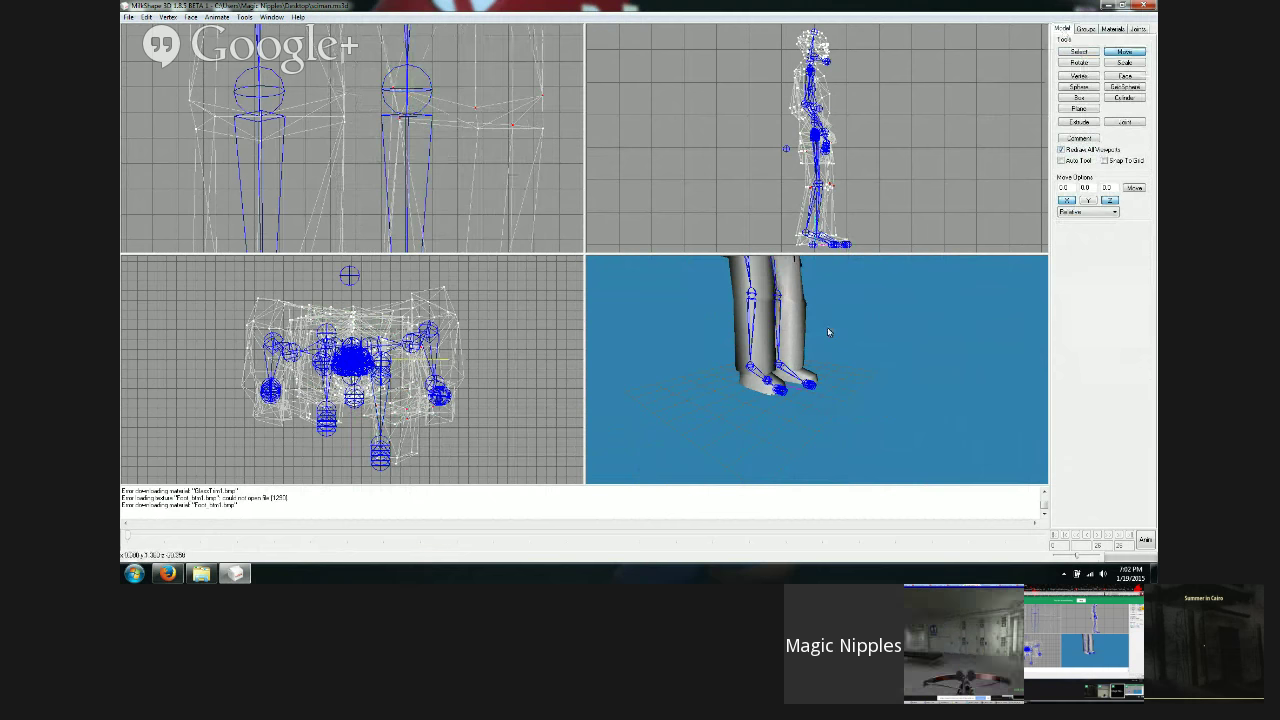
Step: Select the right knee's vertices in the front view and move them outward, away from the left leg
{"action": "mouse_move", "coordinate": [829, 330]}
{"action": "left_mouse_down"}
{"action": "mouse_move", "coordinate": [754, 340]}
{"action": "mouse_move", "coordinate": [772, 337]}
{"action": "left_mouse_up"}
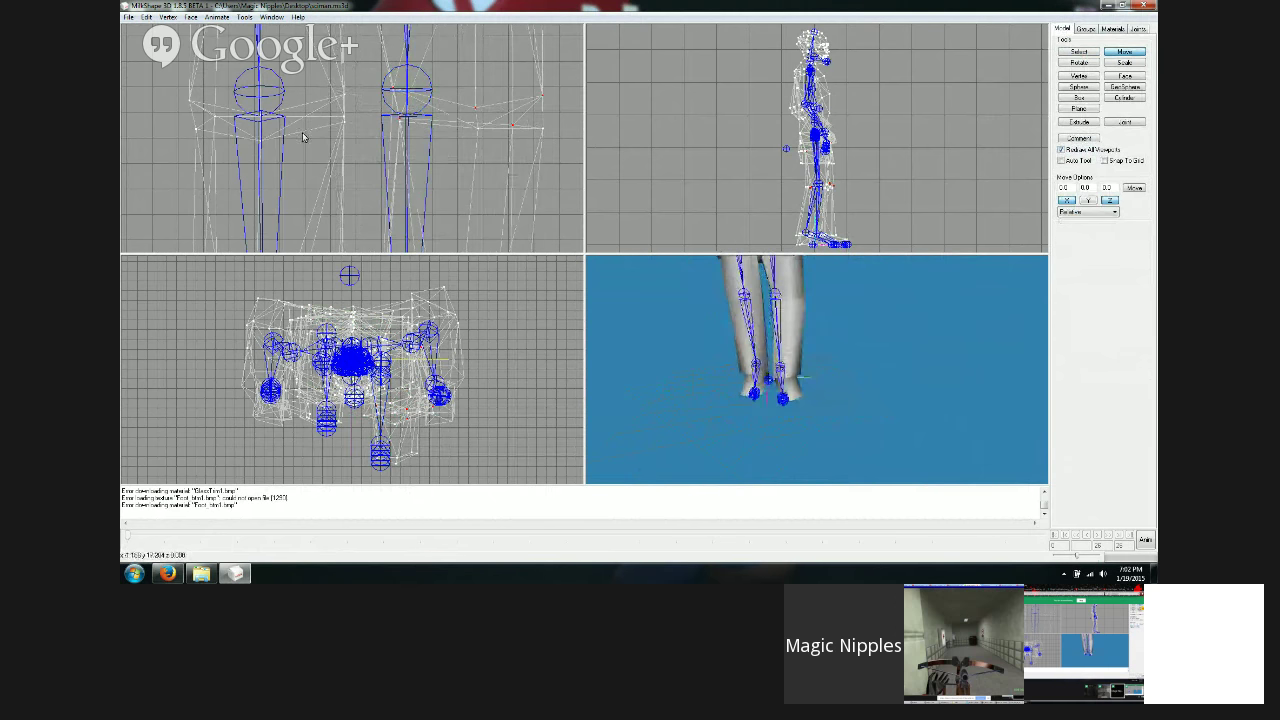
{"action": "scroll", "coordinate": [408, 157], "scroll_direction": "up", "scroll_amount": 3}
{"action": "left_click", "coordinate": [1079, 51]}
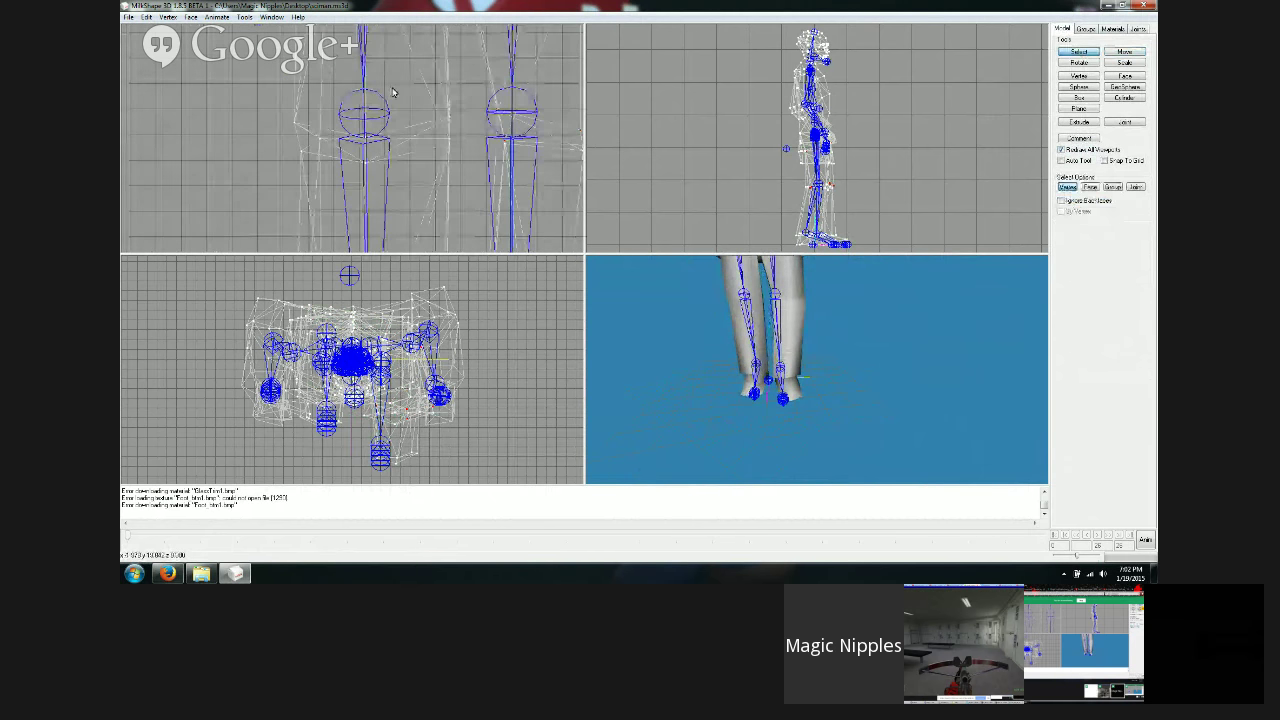
{"action": "left_click_drag", "start_coordinate": [428, 200], "coordinate": [463, 207]}
{"action": "left_click", "coordinate": [1125, 51]}
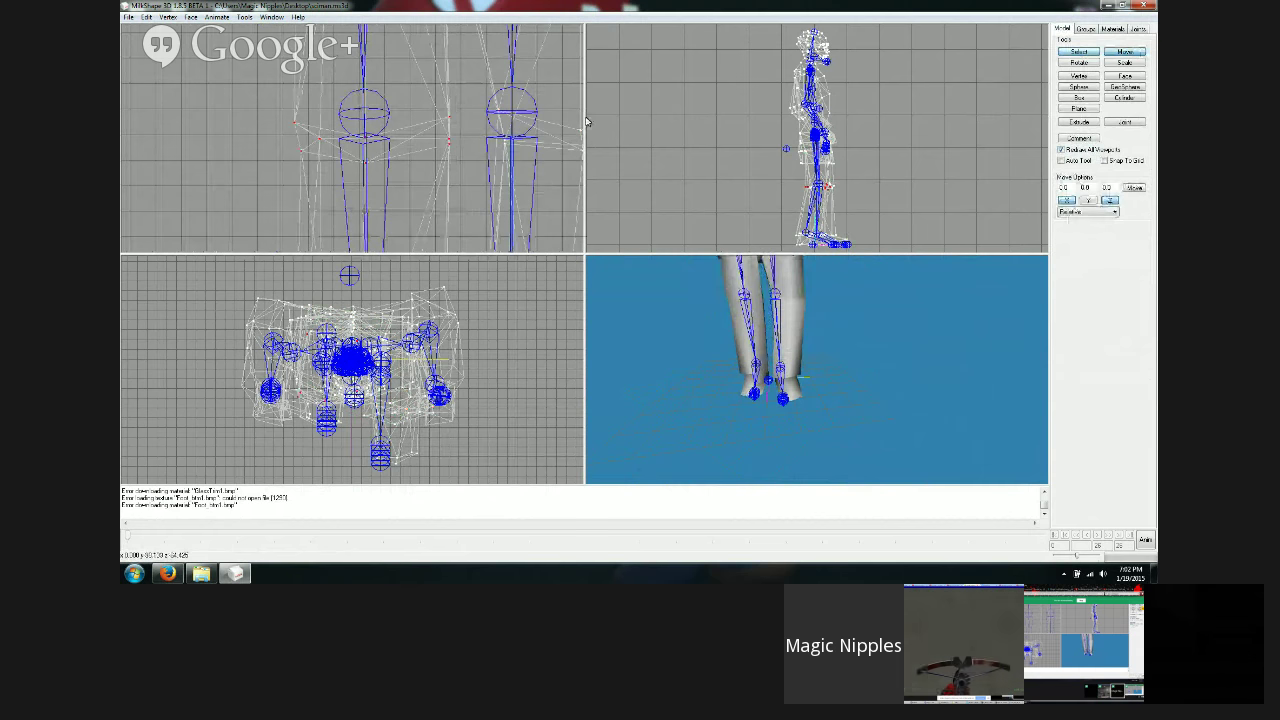
{"action": "left_click_drag", "start_coordinate": [383, 126], "coordinate": [324, 126]}
Step: Select the right foot's vertices in the front view and move them outward beneath the right knee
{"action": "left_click_drag", "start_coordinate": [411, 208], "coordinate": [340, 68], "text": "ctrl"}
{"action": "left_click_drag", "start_coordinate": [368, 225], "coordinate": [420, 54], "text": "ctrl"}
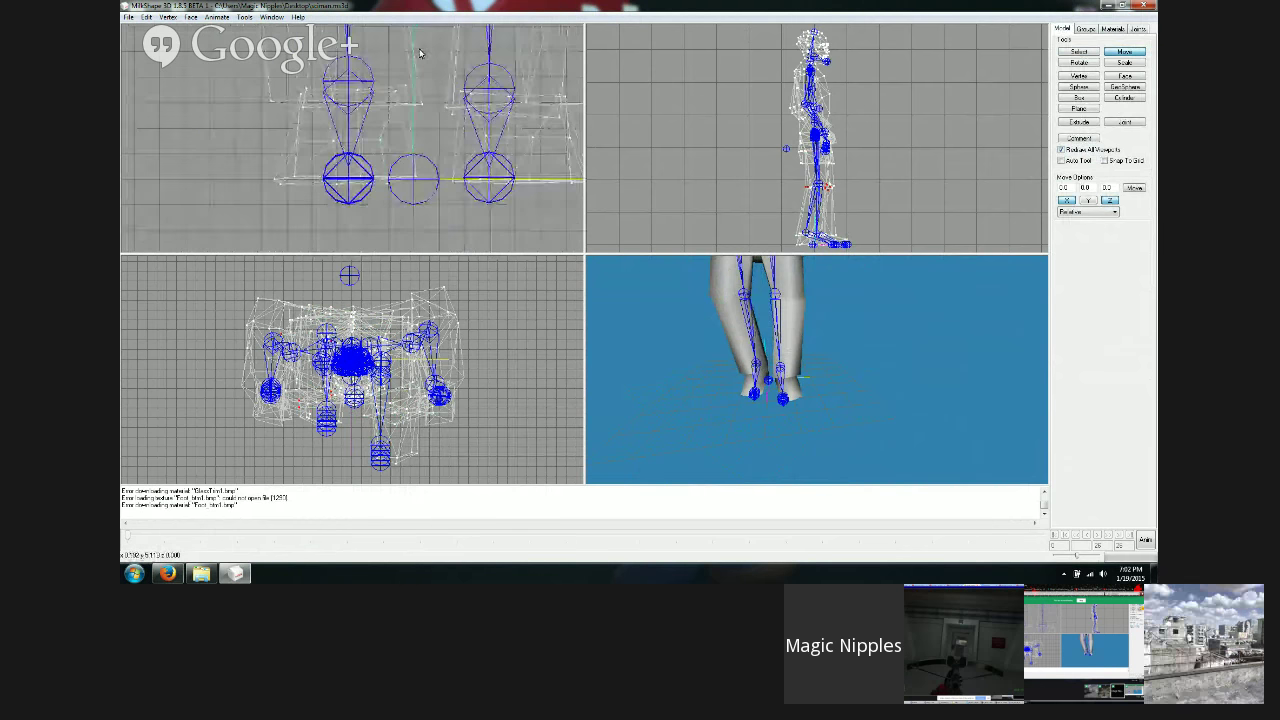
{"action": "left_click", "coordinate": [1088, 53]}
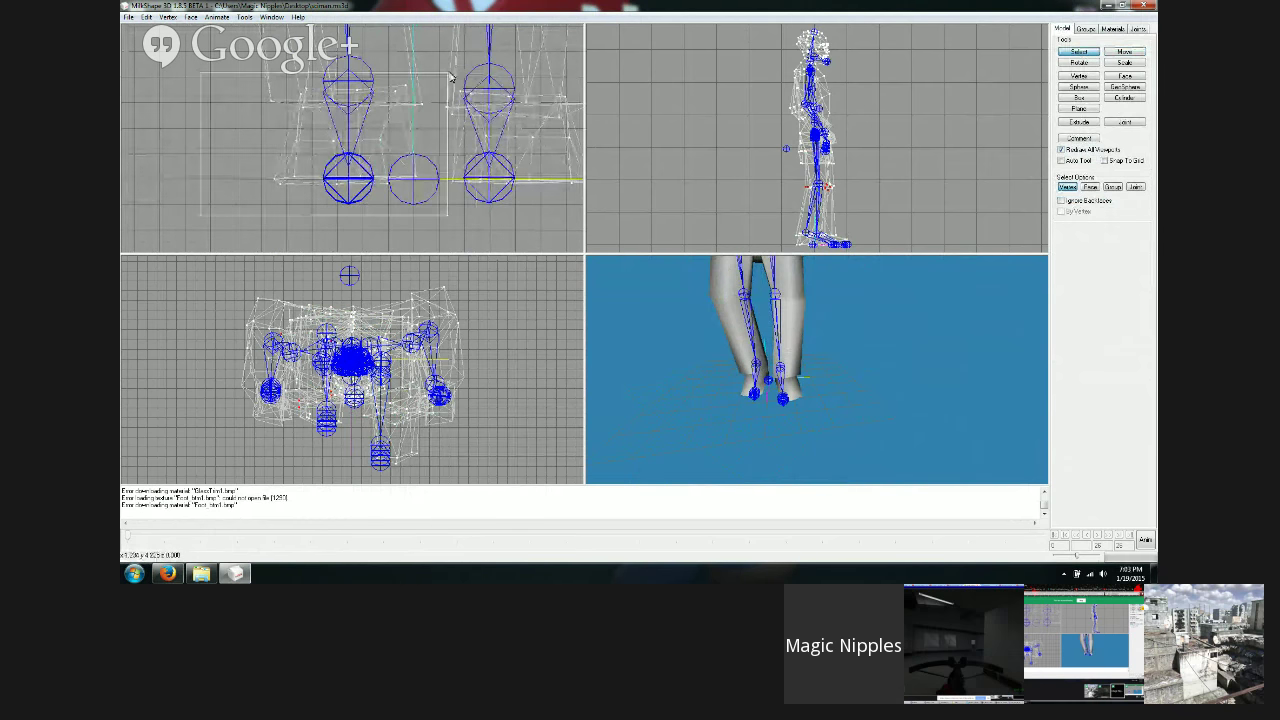
{"action": "left_click_drag", "start_coordinate": [450, 77], "coordinate": [449, 74]}
{"action": "left_click", "coordinate": [1134, 53]}
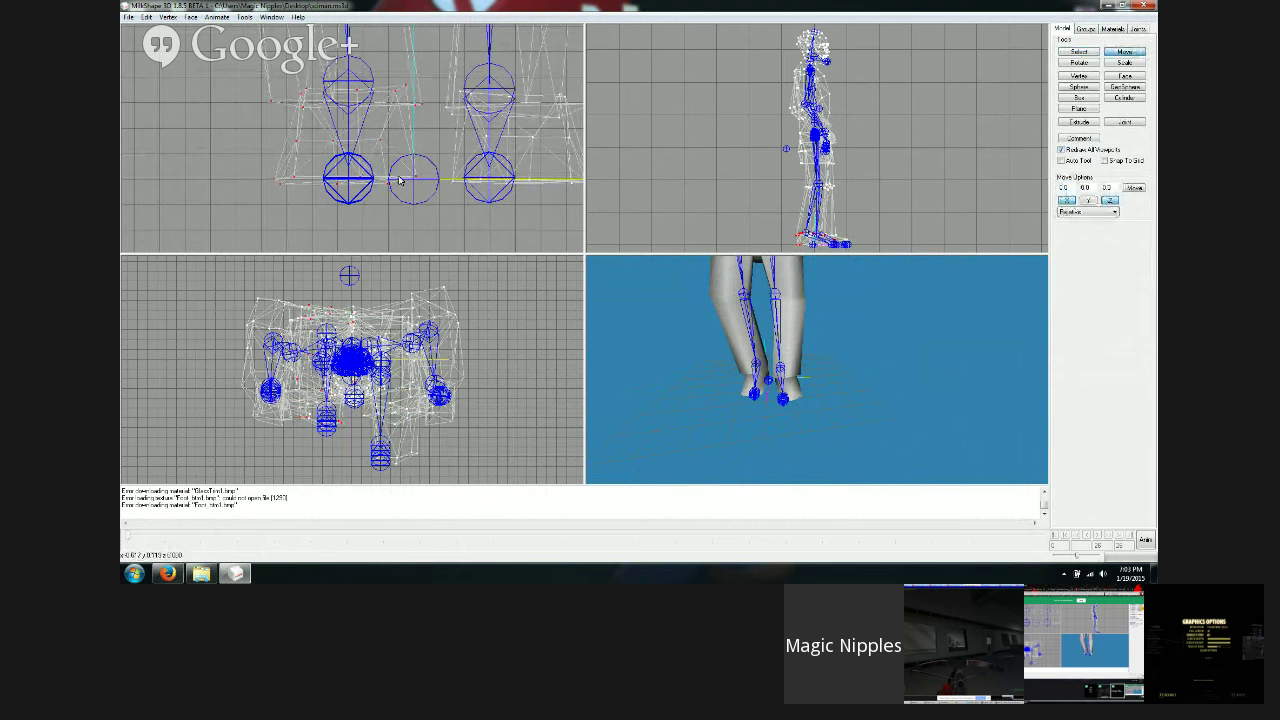
{"action": "left_click_drag", "start_coordinate": [455, 131], "coordinate": [427, 490]}
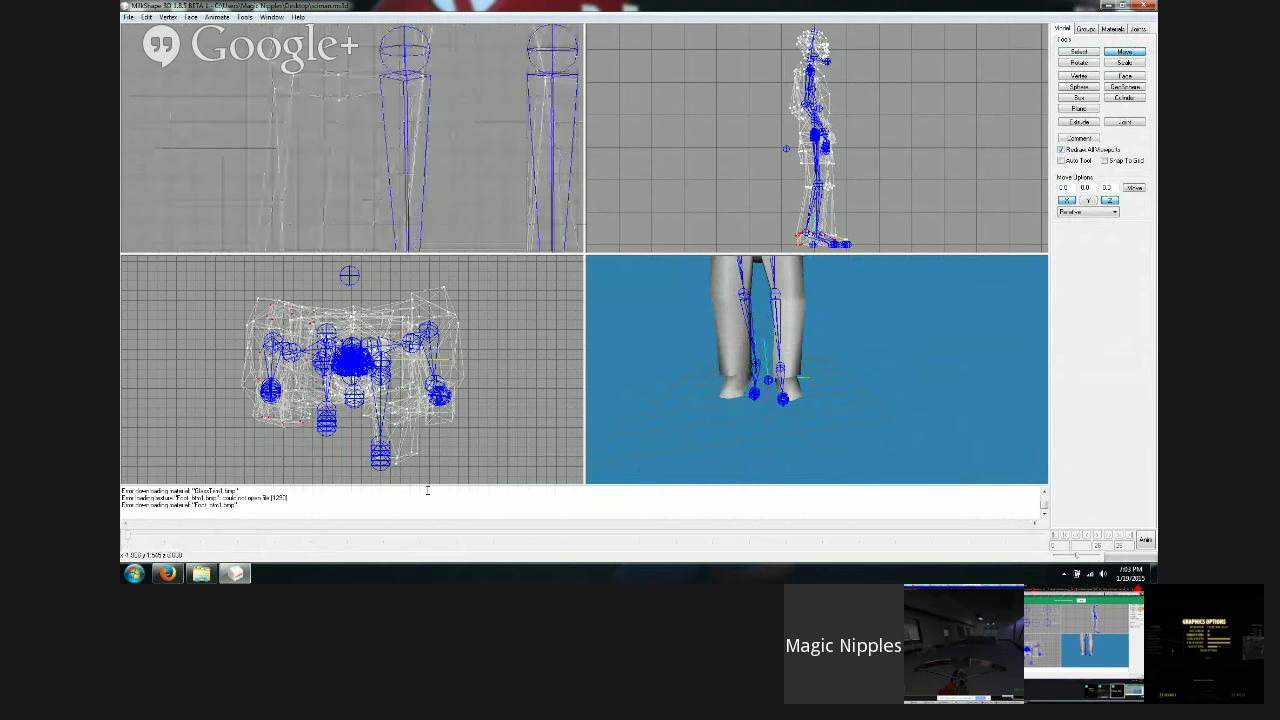
{"action": "left_click_drag", "start_coordinate": [413, 207], "coordinate": [394, 70]}
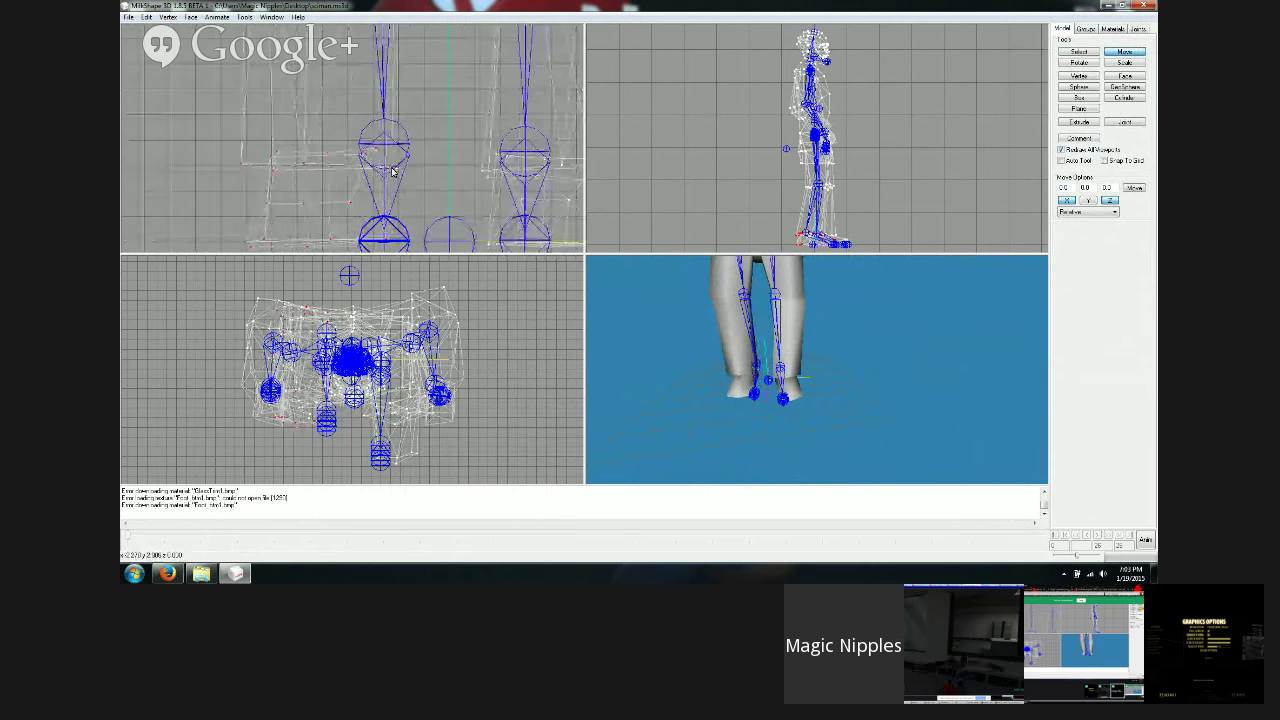
Step: Select the left foot's vertices in the front view and move them outward, away from the skeleton
{"action": "left_click_drag", "start_coordinate": [466, 124], "coordinate": [306, 400], "text": "ctrl"}
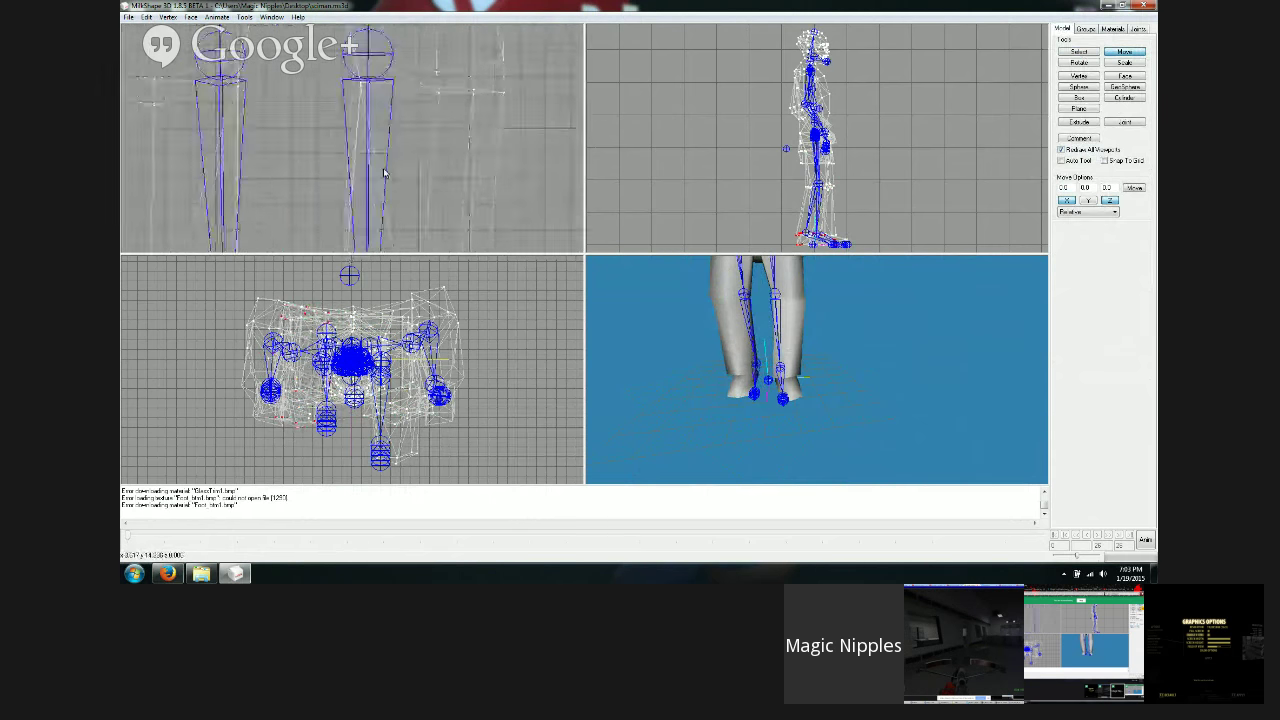
{"action": "left_click_drag", "start_coordinate": [384, 173], "coordinate": [394, 52], "text": "ctrl"}
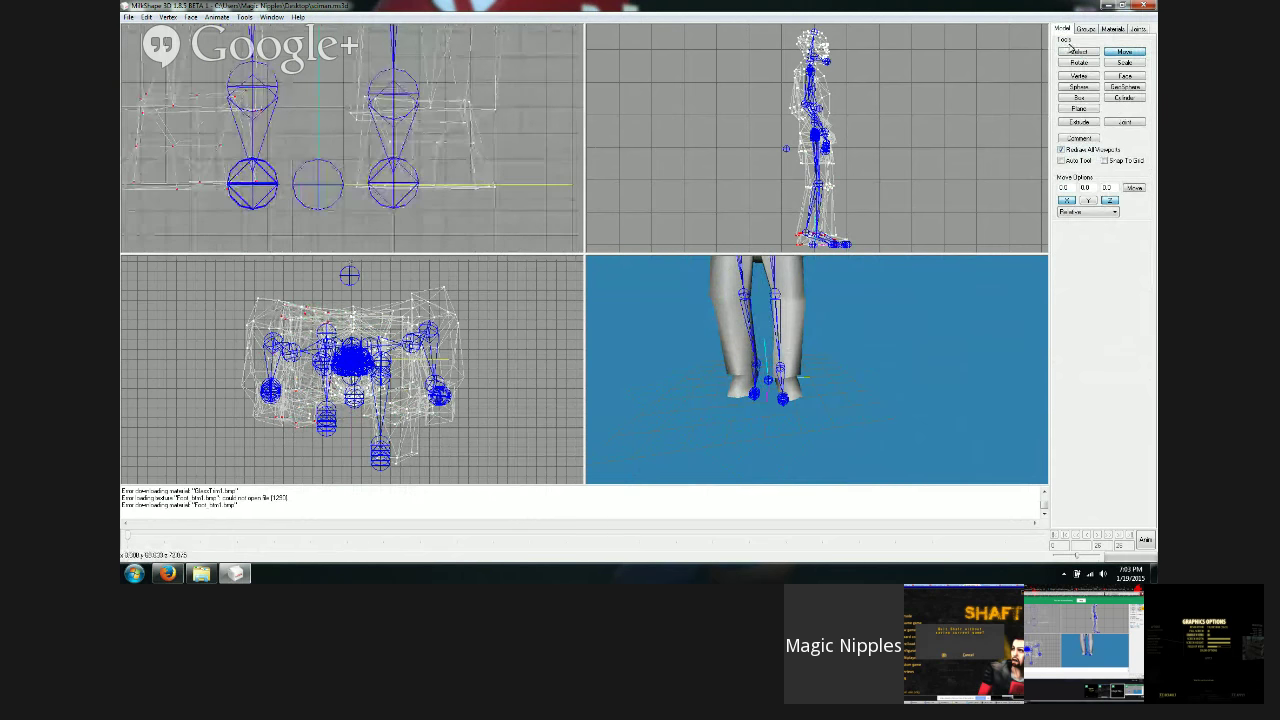
{"action": "left_click", "coordinate": [1077, 52]}
{"action": "left_click_drag", "start_coordinate": [321, 226], "coordinate": [670, 82]}
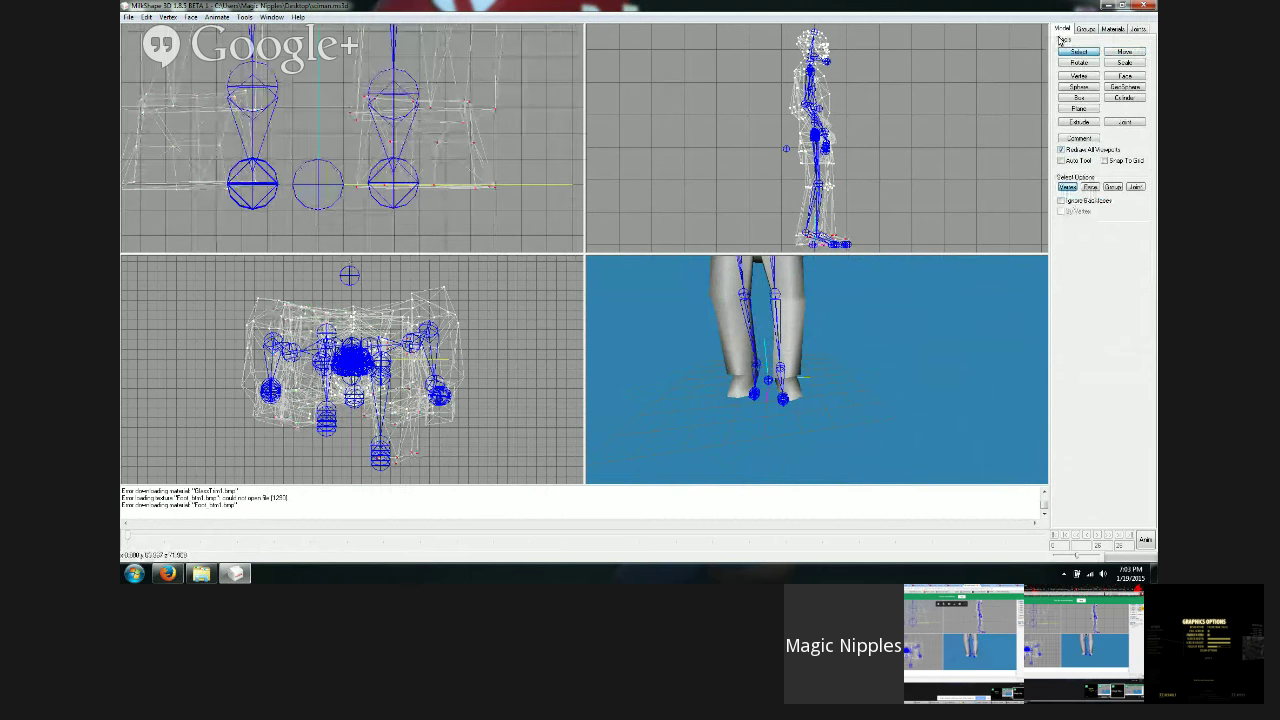
{"action": "left_click", "coordinate": [1124, 52]}
{"action": "left_click_drag", "start_coordinate": [500, 157], "coordinate": [491, 440]}
Step: Move the left foot's vertices slightly back inward to line up with the lower leg
{"action": "left_click_drag", "start_coordinate": [397, 160], "coordinate": [452, 388], "text": "ctrl"}
{"action": "left_click_drag", "start_coordinate": [712, 370], "coordinate": [700, 402]}
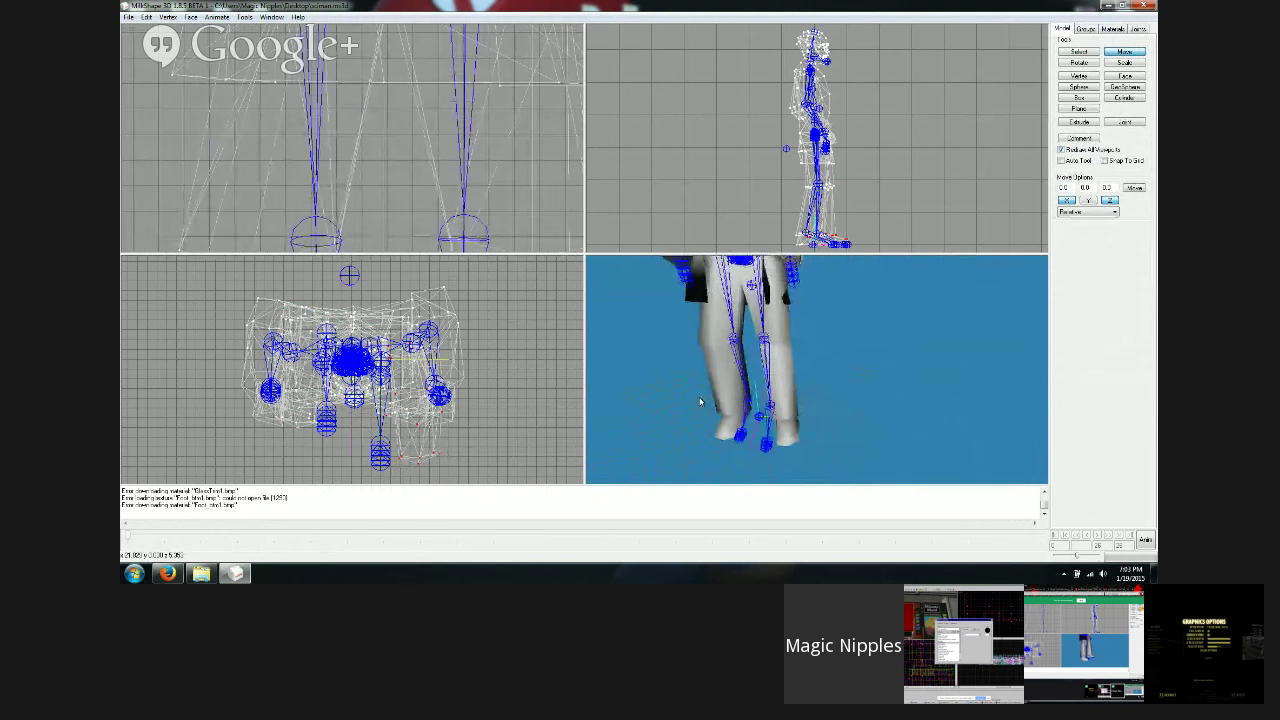
{"action": "scroll", "coordinate": [420, 166], "scroll_direction": "down", "scroll_amount": 5}
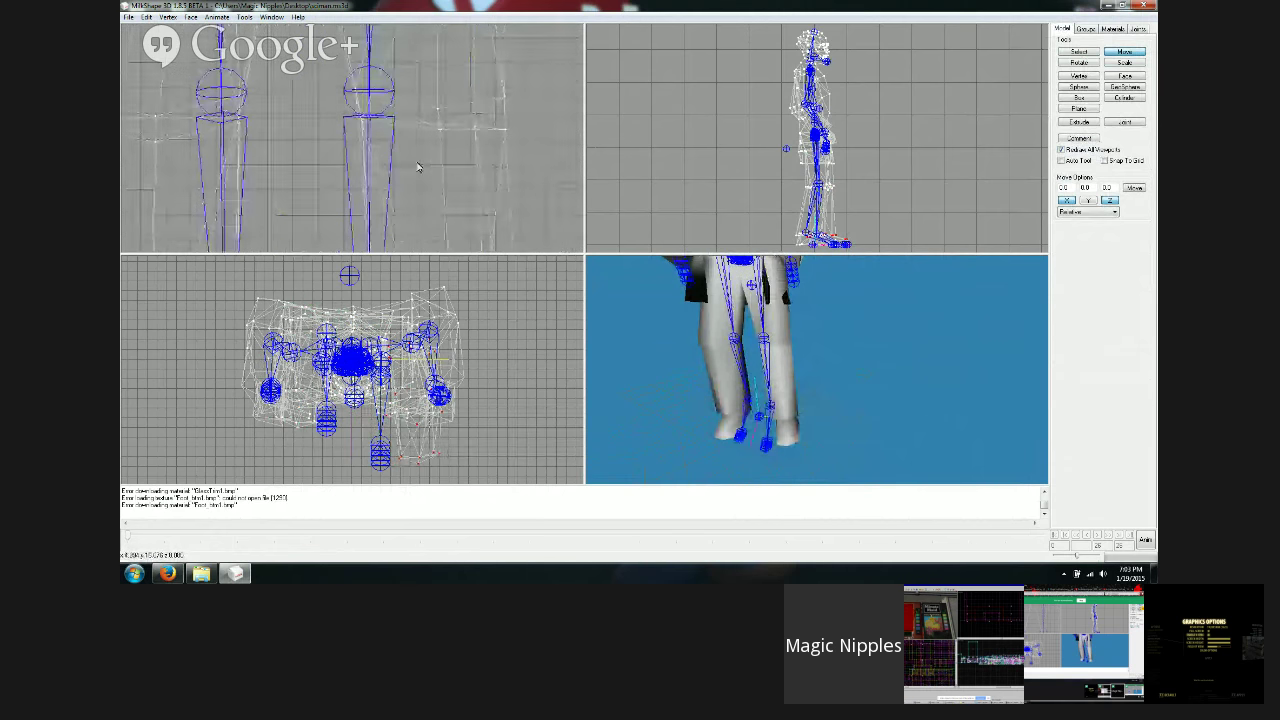
{"action": "left_click_drag", "start_coordinate": [422, 207], "coordinate": [440, 159], "text": "ctrl"}
{"action": "scroll", "coordinate": [440, 158], "scroll_direction": "up", "scroll_amount": 1}
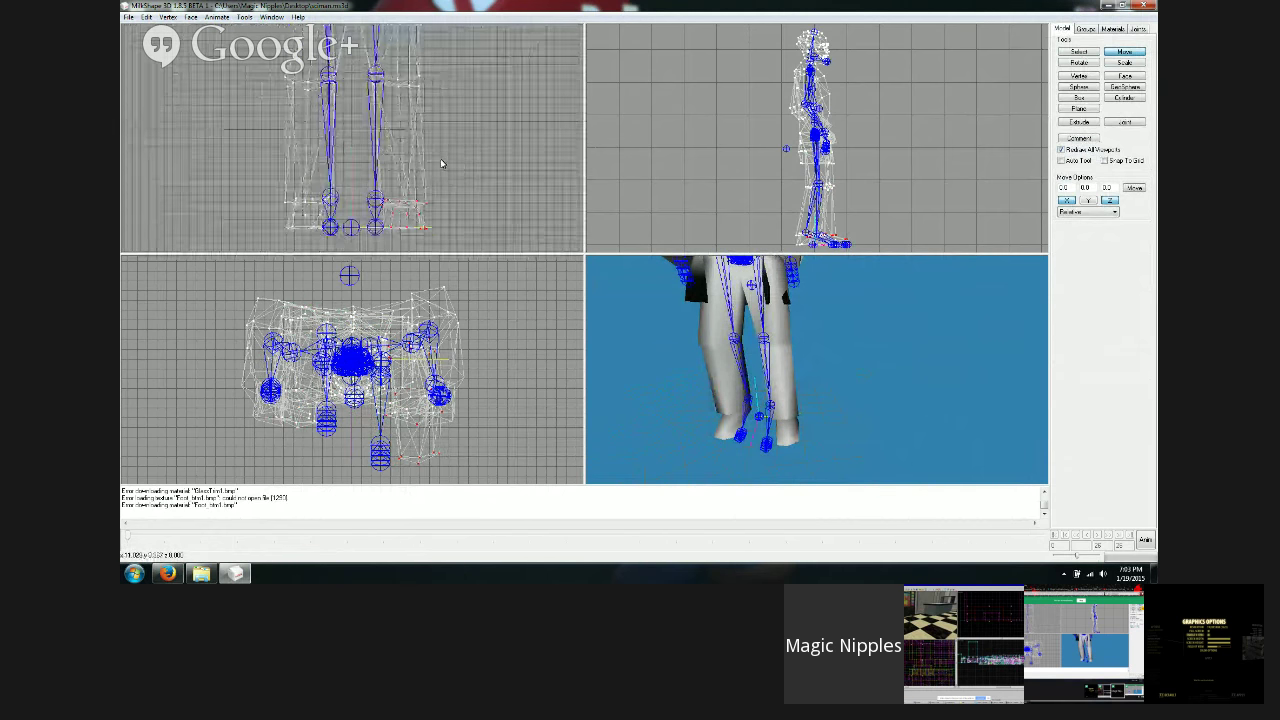
{"action": "left_click_drag", "start_coordinate": [398, 211], "coordinate": [440, 315]}
{"action": "right_click_drag", "start_coordinate": [489, 203], "coordinate": [510, 66]}
Step: Select the right knee and foot vertices together in the front view and move them slightly inward
{"action": "left_click", "coordinate": [1078, 52]}
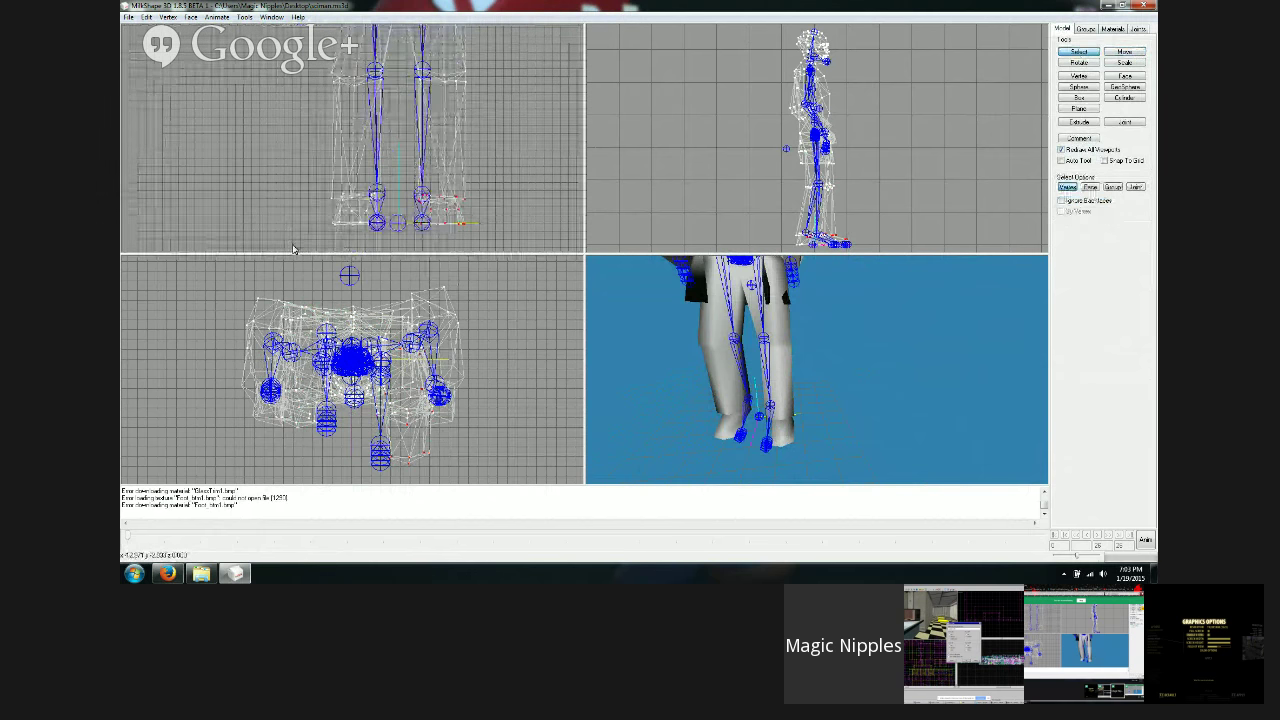
{"action": "left_click_drag", "start_coordinate": [291, 247], "coordinate": [398, 66]}
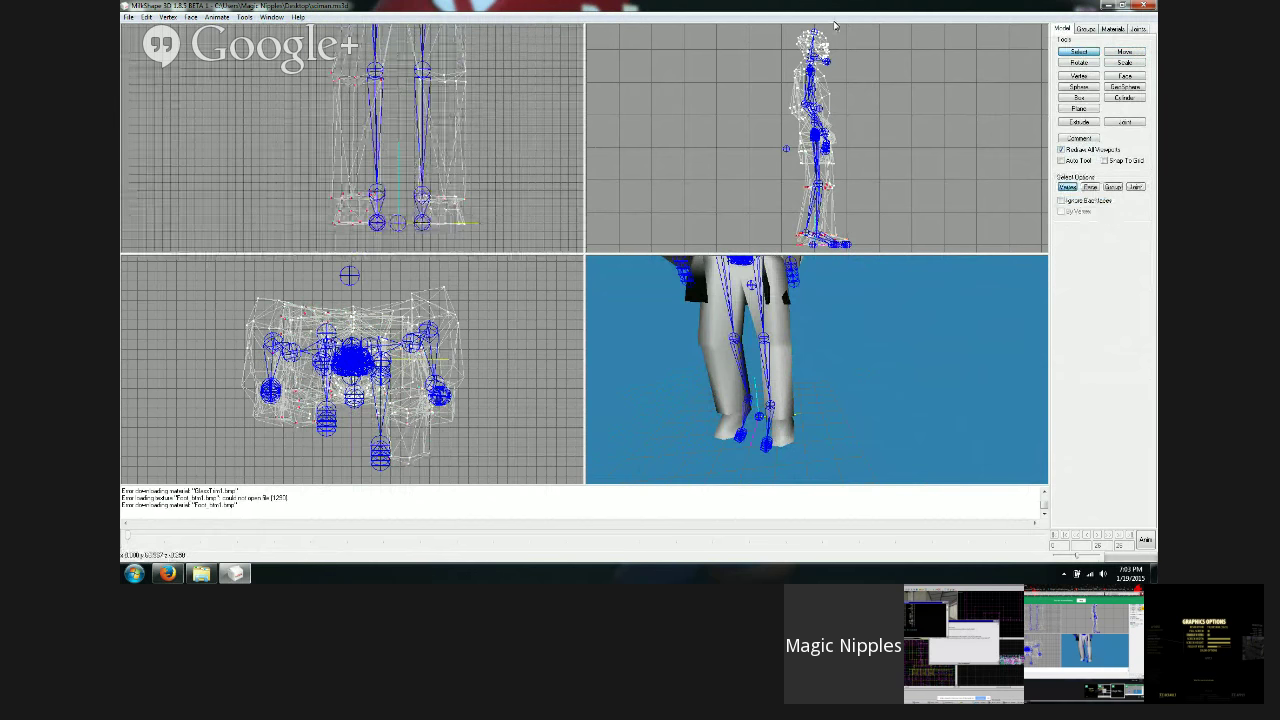
{"action": "left_click", "coordinate": [1124, 51]}
{"action": "left_click_drag", "start_coordinate": [506, 152], "coordinate": [523, 160]}
Step: Select the left foot and knee vertices in the front view and move them inward toward the leg bones
{"action": "left_click", "coordinate": [1079, 52]}
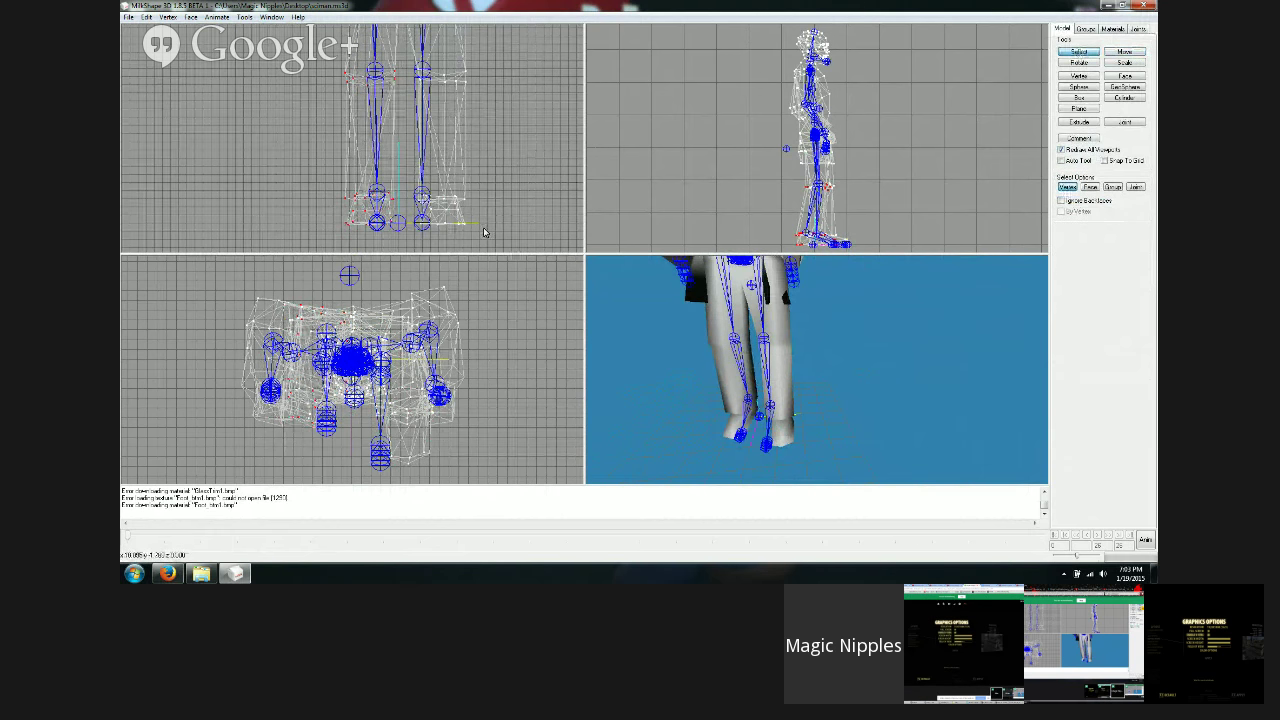
{"action": "left_click_drag", "start_coordinate": [444, 197], "coordinate": [400, 180]}
{"action": "left_click", "coordinate": [1124, 51]}
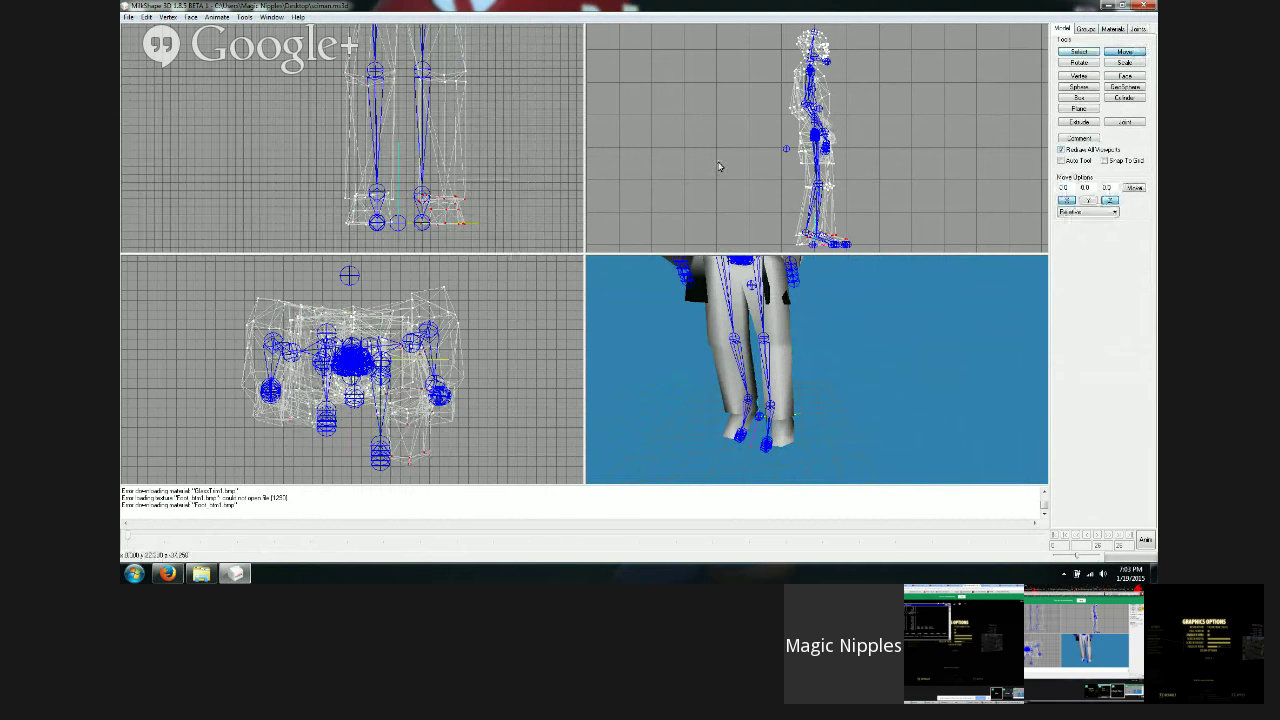
{"action": "left_click_drag", "start_coordinate": [510, 221], "coordinate": [512, 222]}
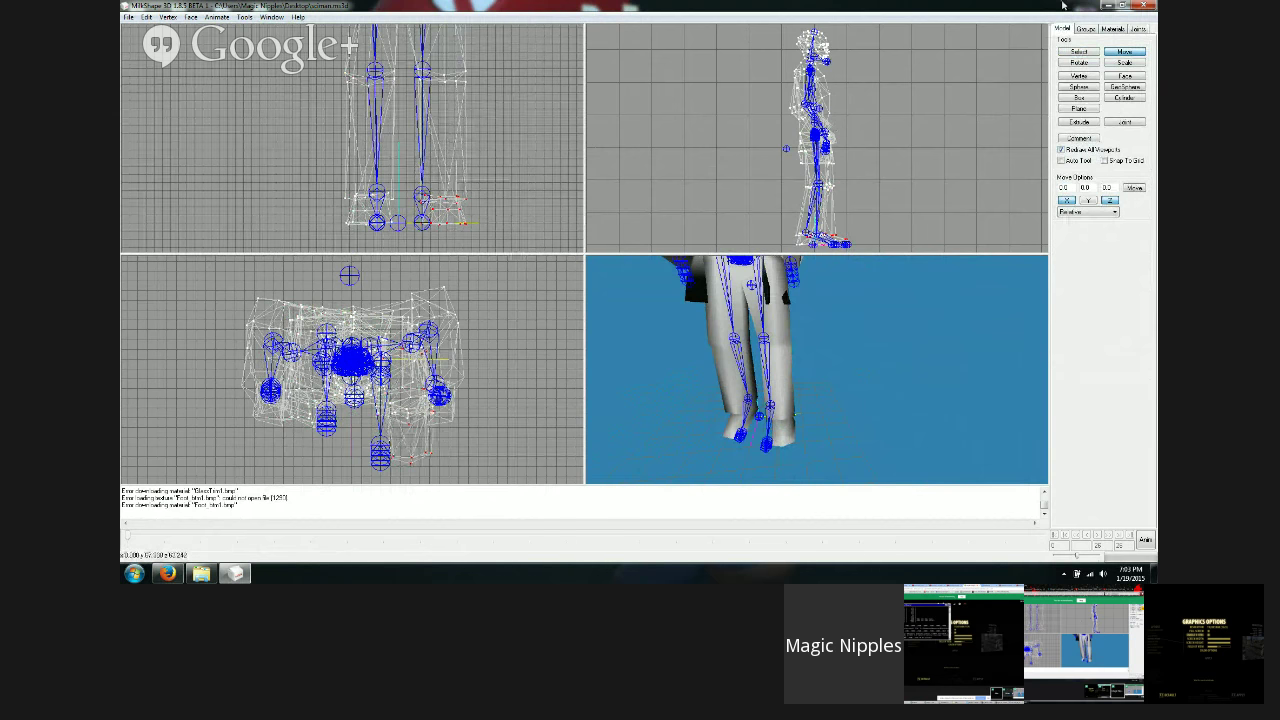
{"action": "left_click", "coordinate": [1079, 50]}
{"action": "left_click_drag", "start_coordinate": [529, 126], "coordinate": [407, 62]}
{"action": "left_click", "coordinate": [1125, 51]}
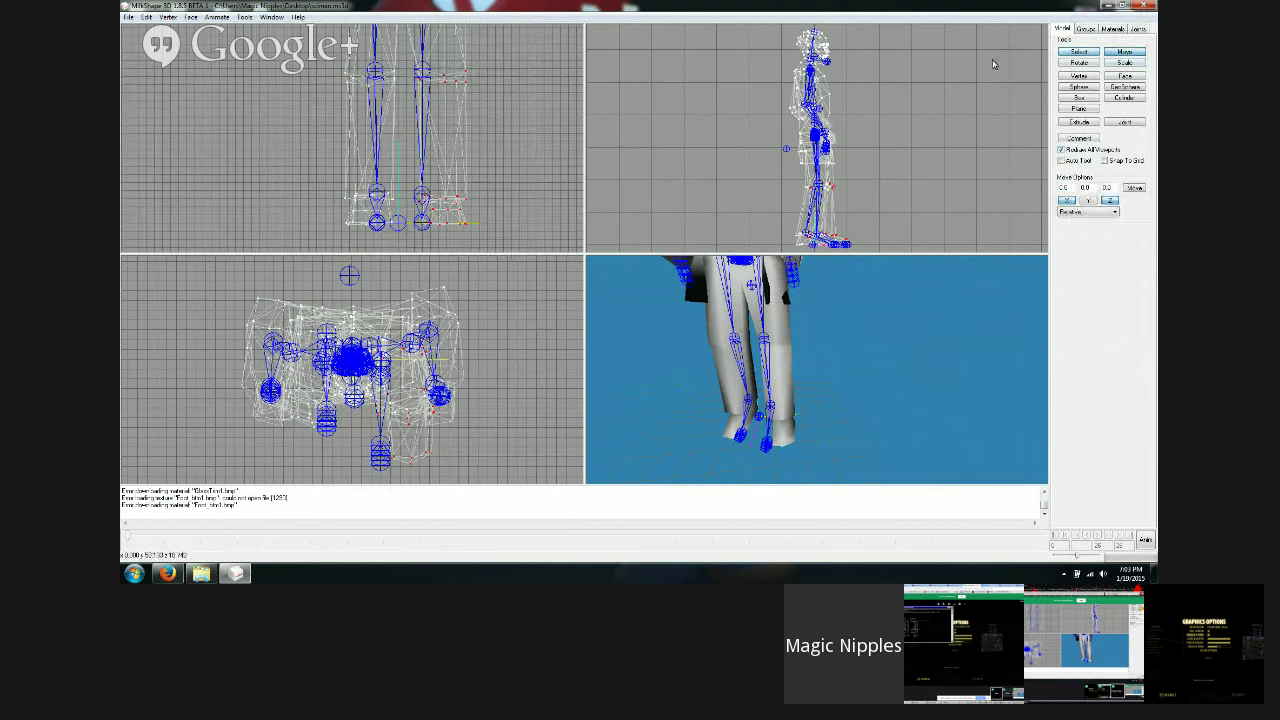
{"action": "left_click_drag", "start_coordinate": [526, 170], "coordinate": [510, 176]}
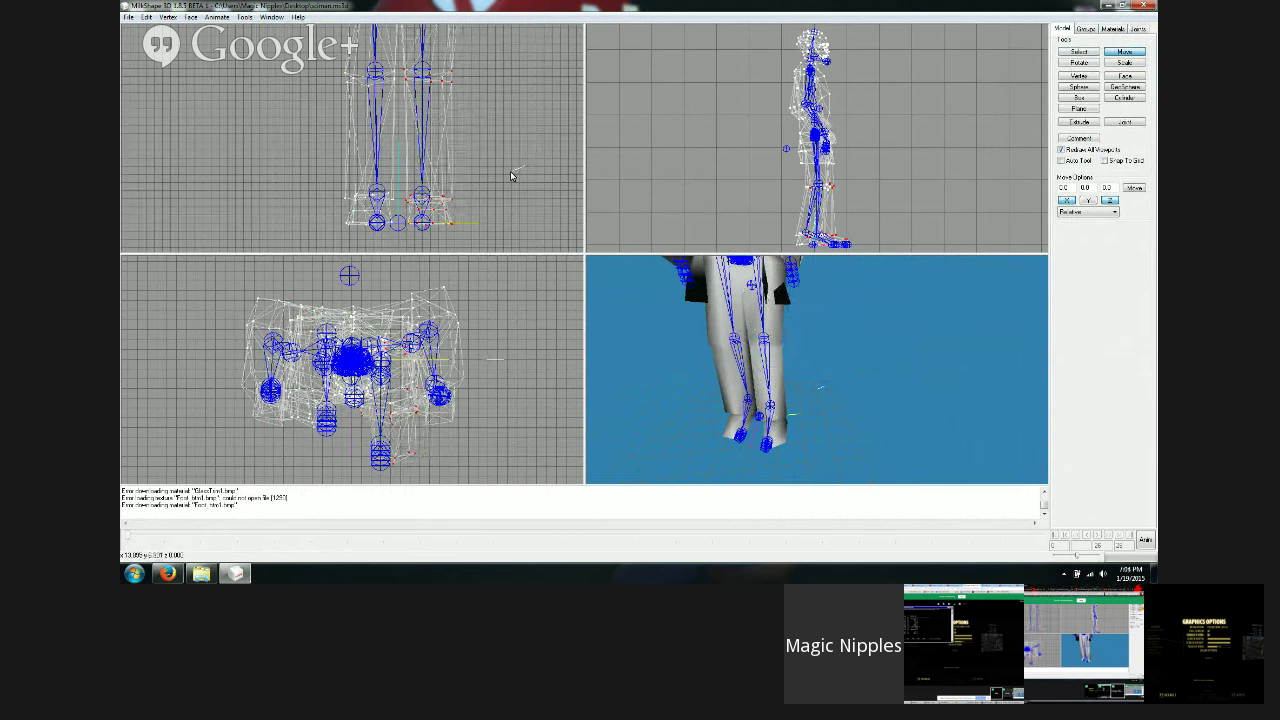
{"action": "left_click_drag", "start_coordinate": [511, 172], "coordinate": [513, 172]}
Step: Reselect the right knee and foot vertices, clear the selection, and examine the waist and hips against the skeleton
{"action": "left_click", "coordinate": [1079, 52]}
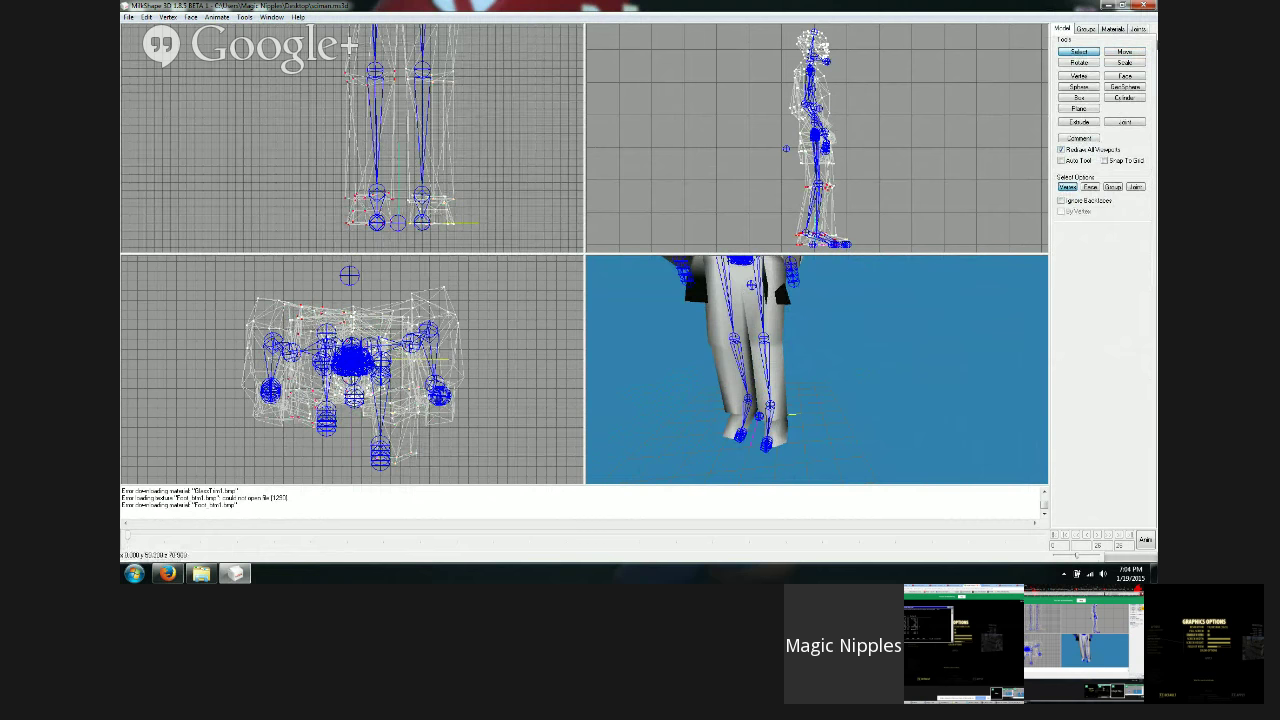
{"action": "left_click", "coordinate": [1124, 52]}
{"action": "left_click_drag", "start_coordinate": [444, 171], "coordinate": [502, 272]}
{"action": "left_click_drag", "start_coordinate": [509, 219], "coordinate": [506, 116], "text": "shift"}
{"action": "left_click_drag", "start_coordinate": [506, 116], "coordinate": [309, 212], "text": "ctrl"}
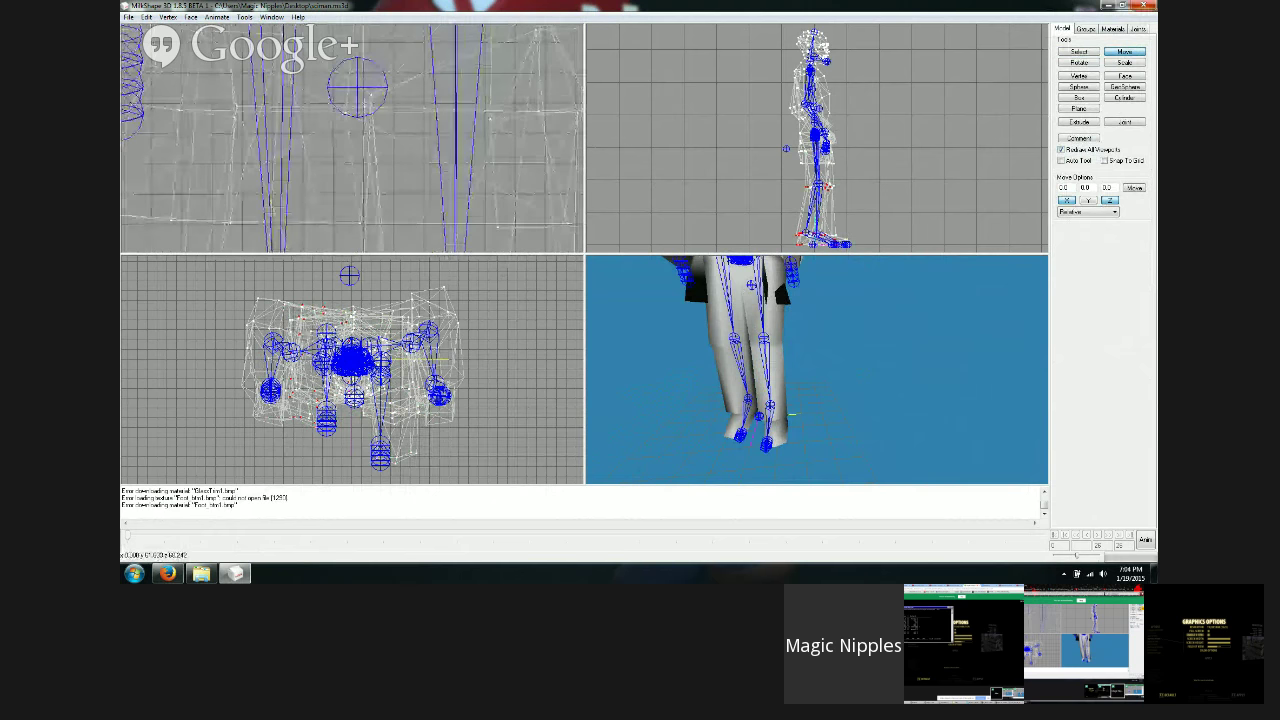
{"action": "left_click", "coordinate": [1080, 53]}
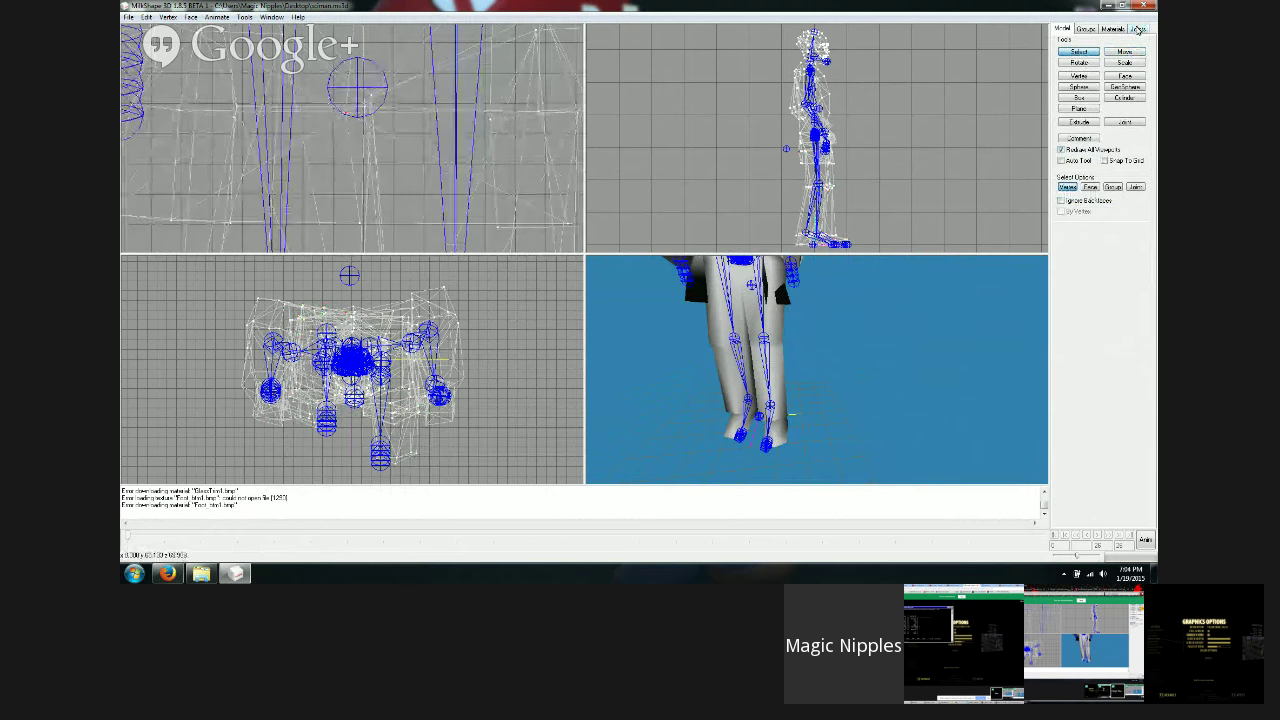
{"action": "left_click", "coordinate": [1126, 52]}
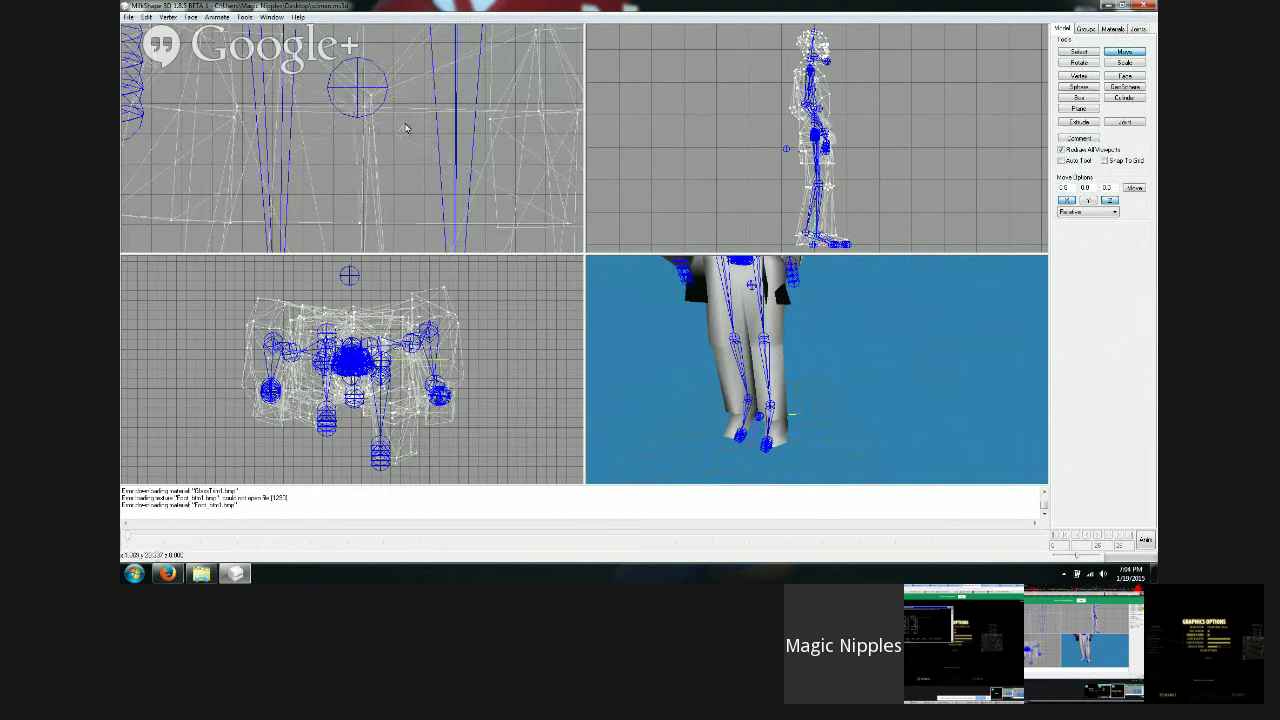
{"action": "left_click_drag", "start_coordinate": [421, 188], "coordinate": [474, 224], "text": "ctrl"}
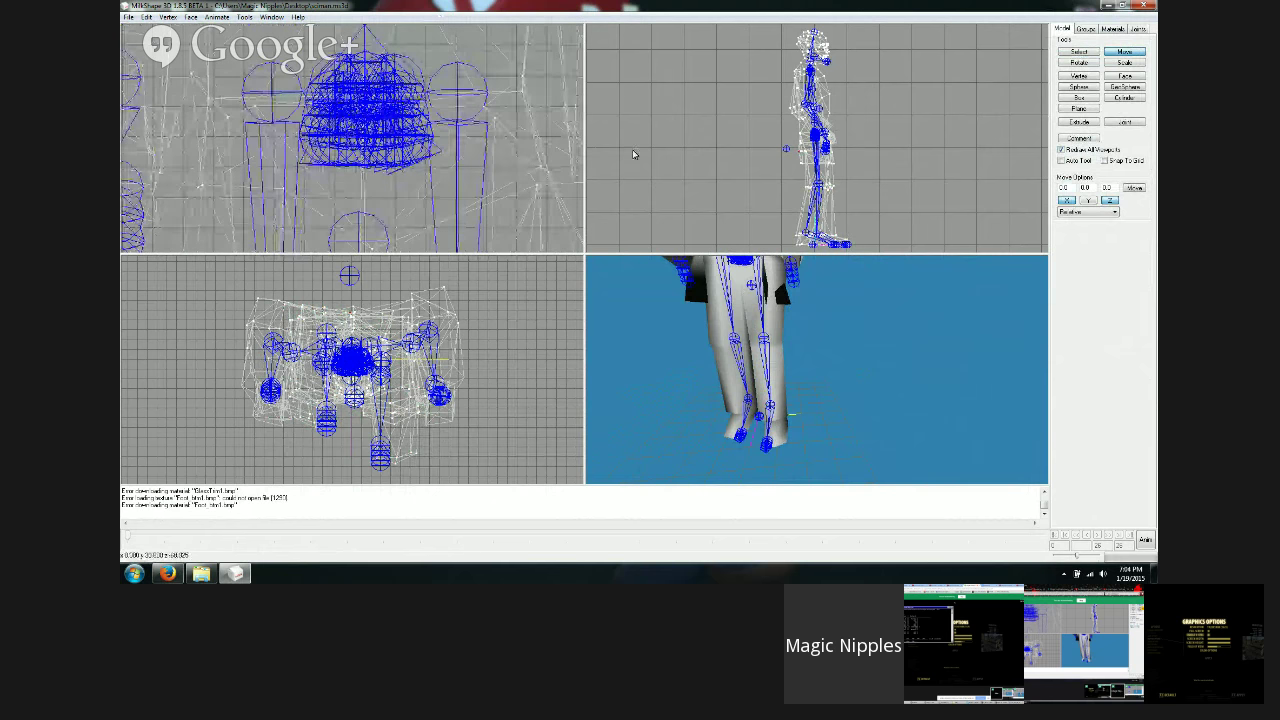
{"action": "left_click_drag", "start_coordinate": [408, 121], "coordinate": [416, 145], "text": "ctrl"}
{"action": "left_click_drag", "start_coordinate": [618, 277], "coordinate": [508, 394]}
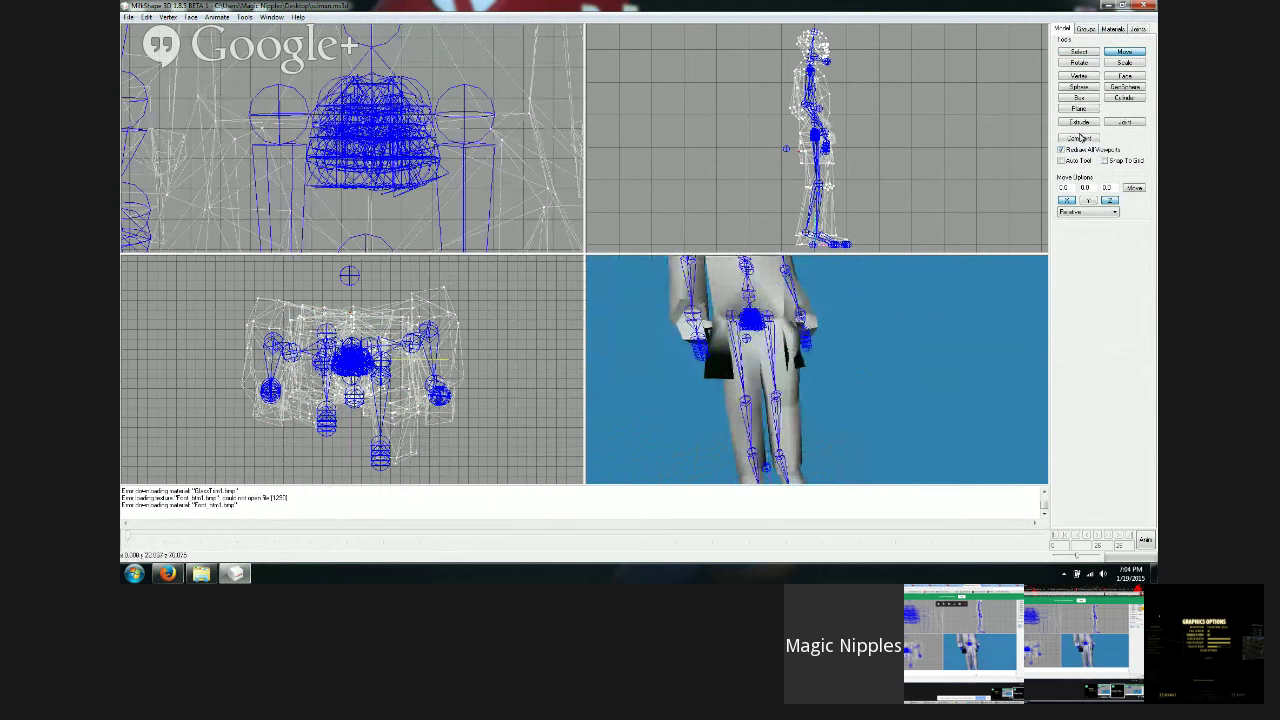
Step: Select the root joint Bip02 in the joint list and delete it from the model
{"action": "left_click", "coordinate": [1139, 28]}
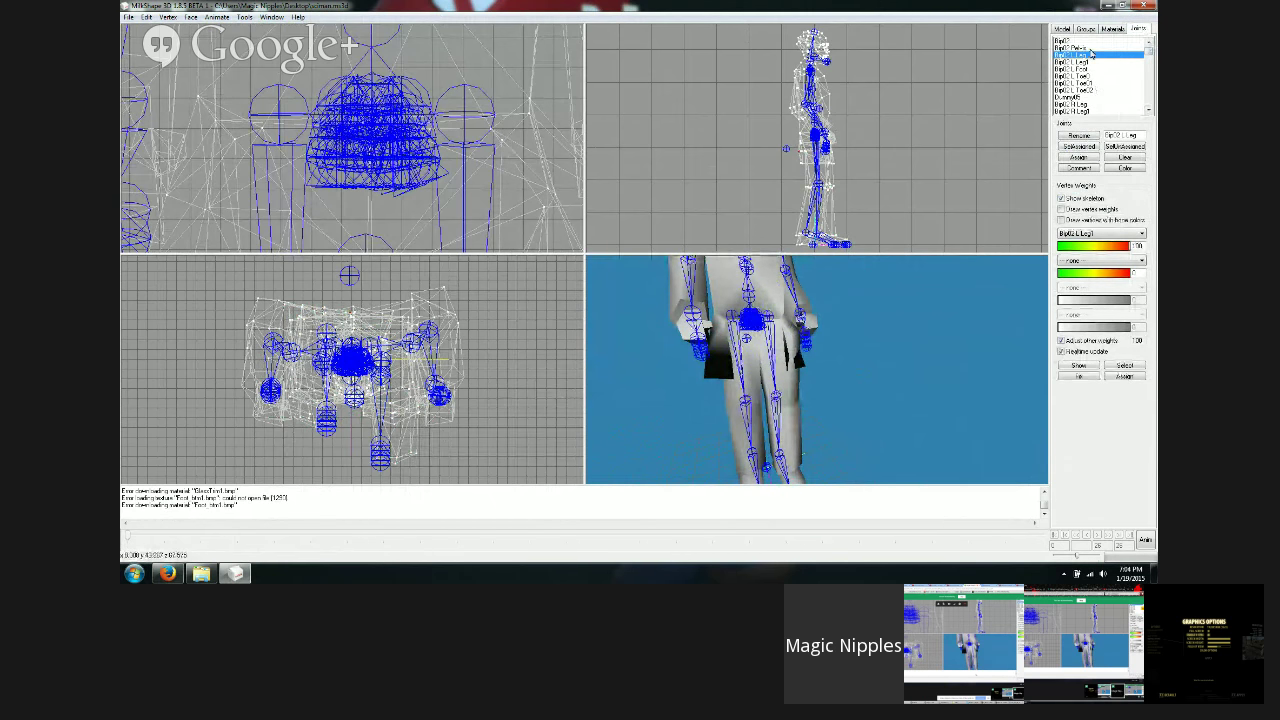
{"action": "mouse_move", "coordinate": [1151, 59]}
{"action": "left_mouse_down"}
{"action": "mouse_move", "coordinate": [1149, 92]}
{"action": "mouse_move", "coordinate": [1151, 40]}
{"action": "left_mouse_up"}
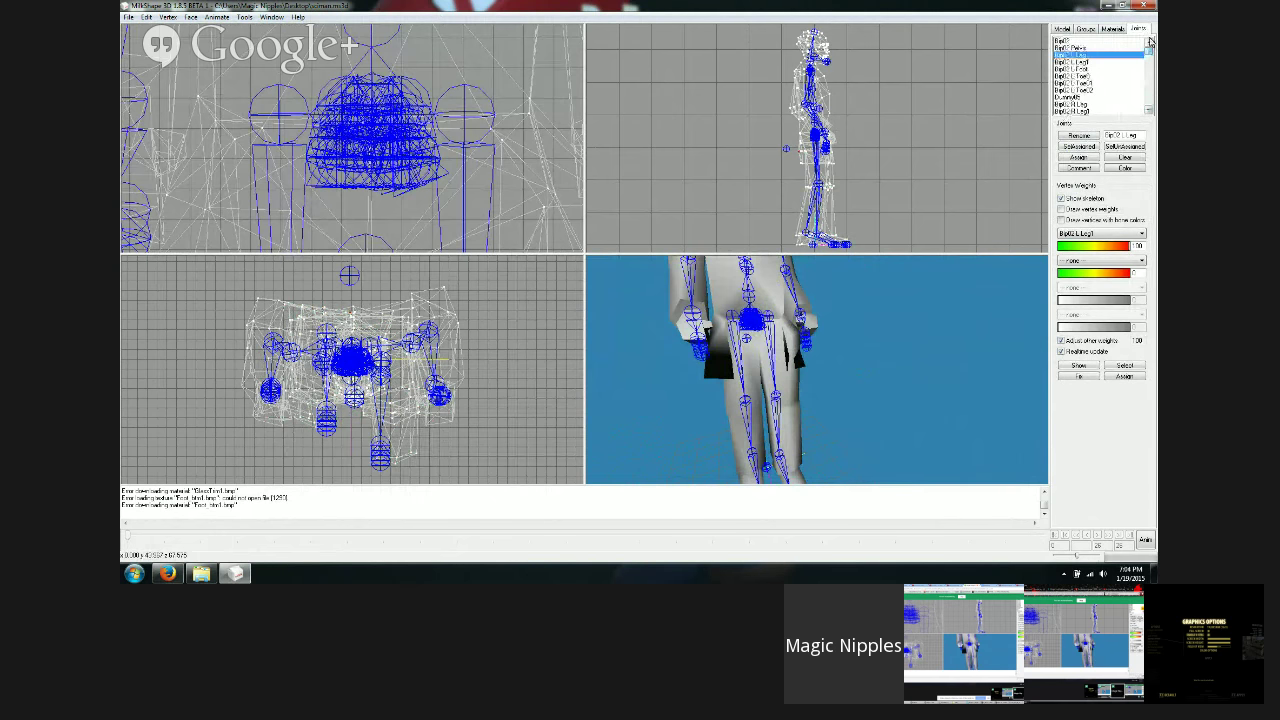
{"action": "left_click", "coordinate": [1064, 41]}
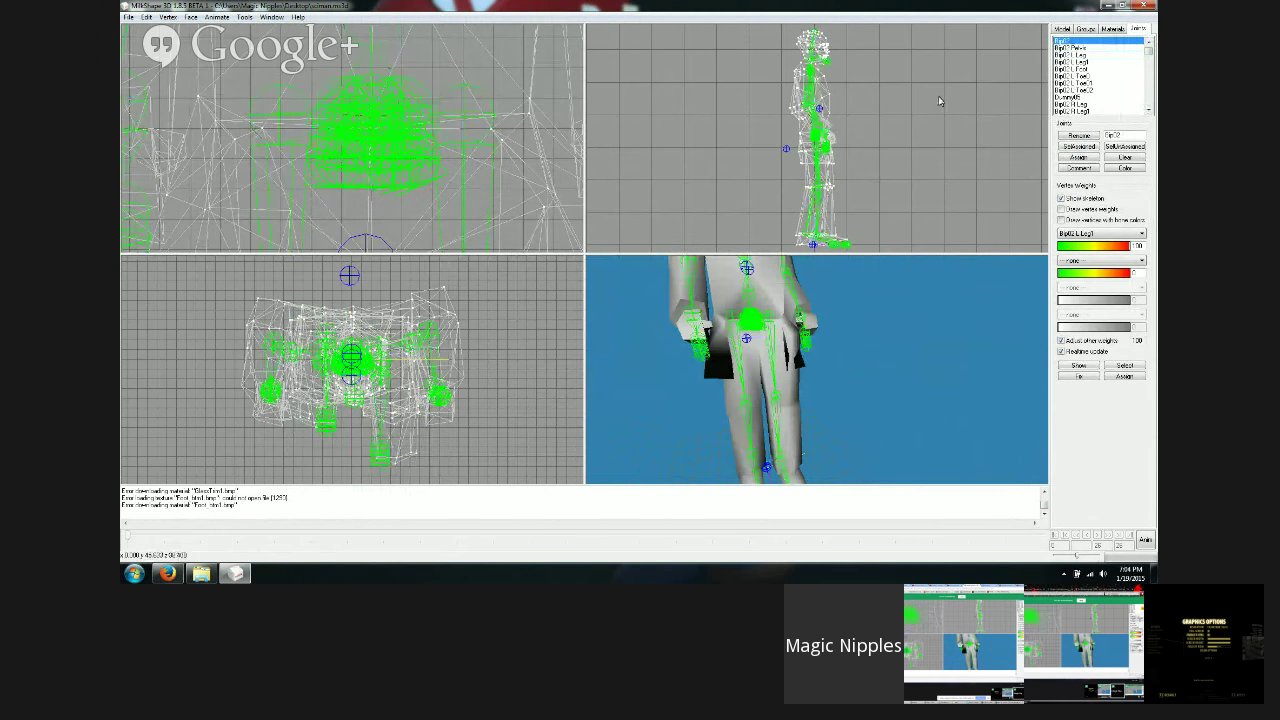
{"action": "key", "text": "Delete"}
Step: Select all remaining joints in the side view, delete them, and check the joint list for leftovers
{"action": "left_click_drag", "start_coordinate": [889, 139], "coordinate": [877, 101], "text": "ctrl"}
{"action": "left_click", "coordinate": [1061, 29]}
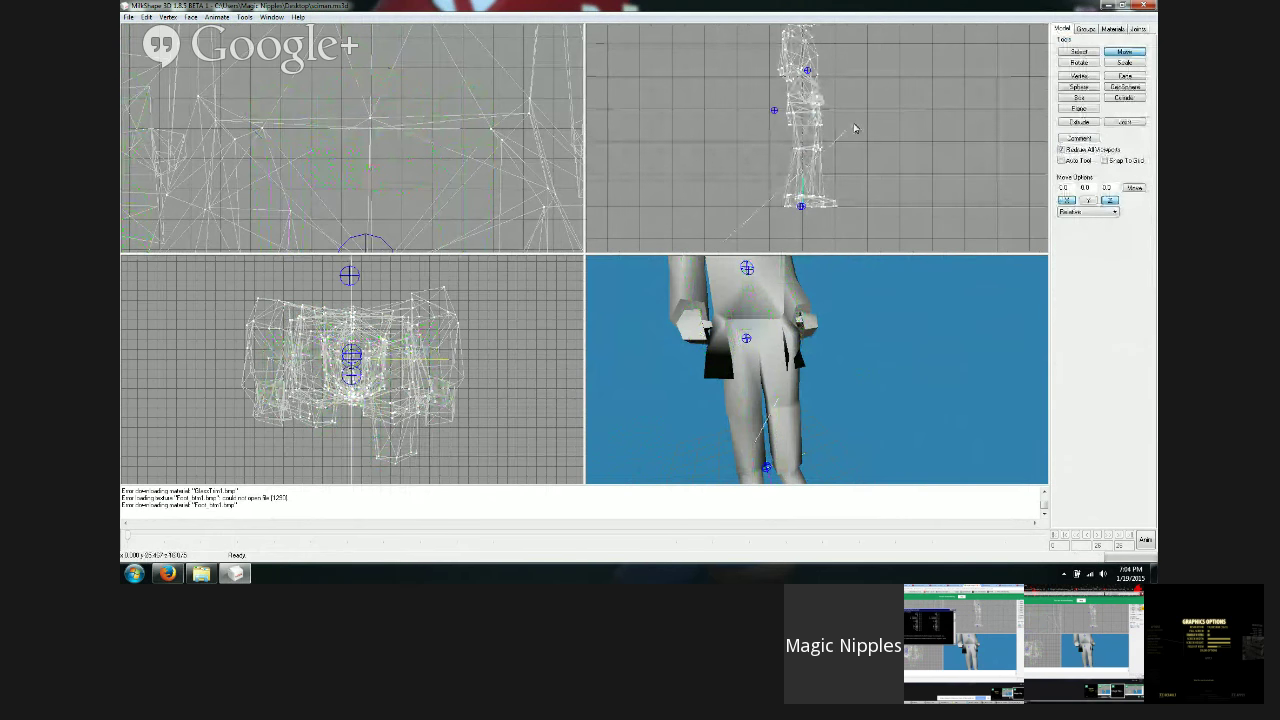
{"action": "left_click", "coordinate": [1081, 56]}
{"action": "mouse_move", "coordinate": [677, 234]}
{"action": "left_mouse_down"}
{"action": "mouse_move", "coordinate": [880, 86]}
{"action": "mouse_move", "coordinate": [882, 66]}
{"action": "left_mouse_up"}
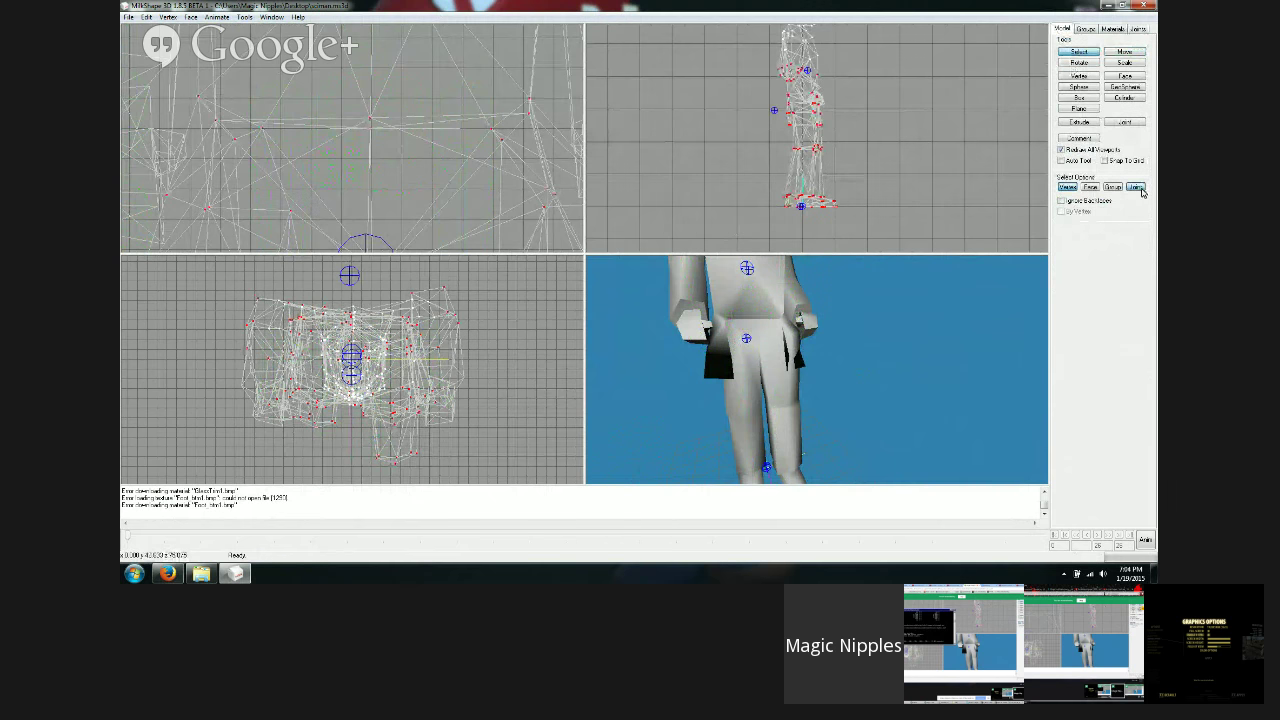
{"action": "left_click_drag", "start_coordinate": [914, 237], "coordinate": [759, 58]}
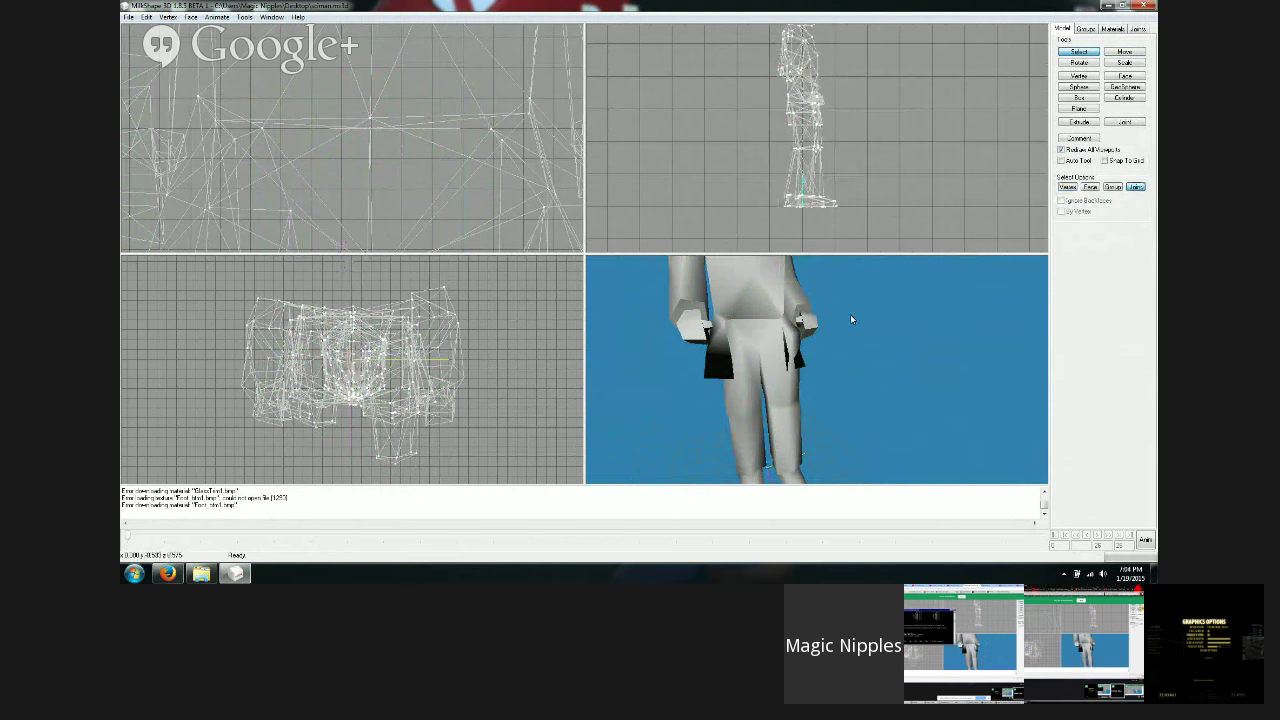
{"action": "left_click", "coordinate": [1138, 29]}
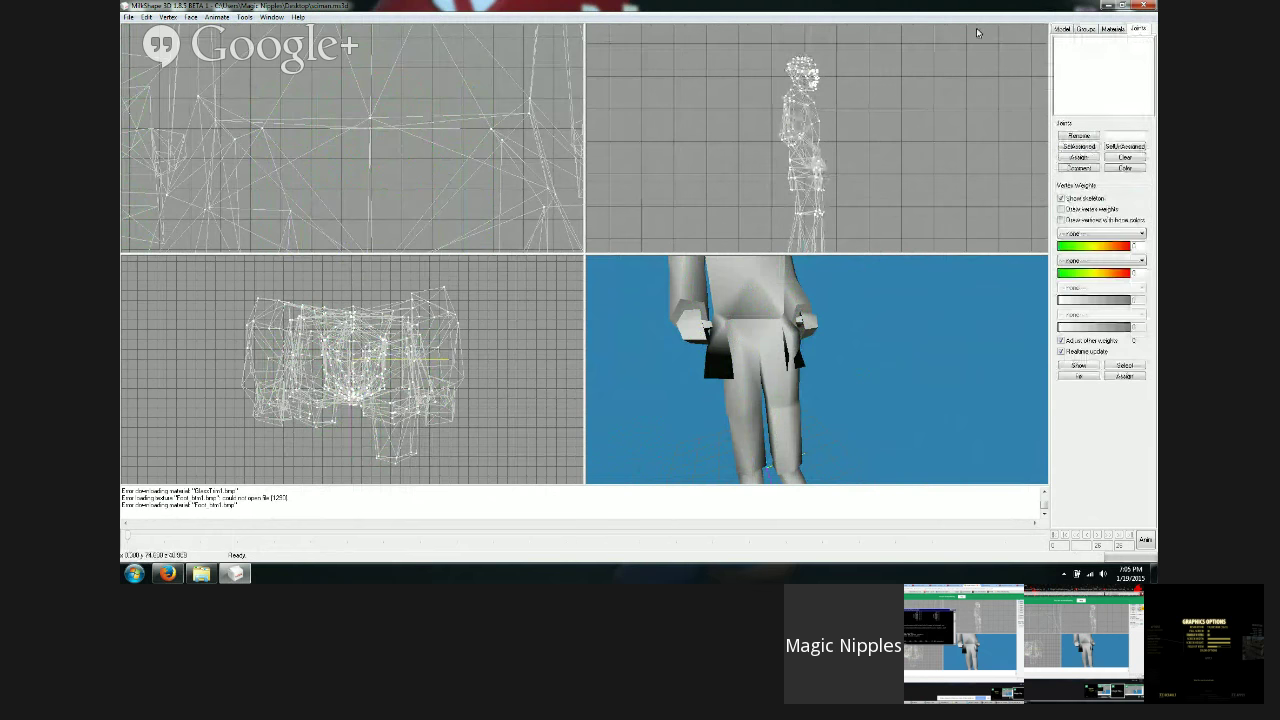
Step: Save the model and inspect the reshaped legs from the side and front
{"action": "left_click", "coordinate": [129, 17]}
{"action": "left_click", "coordinate": [147, 55]}
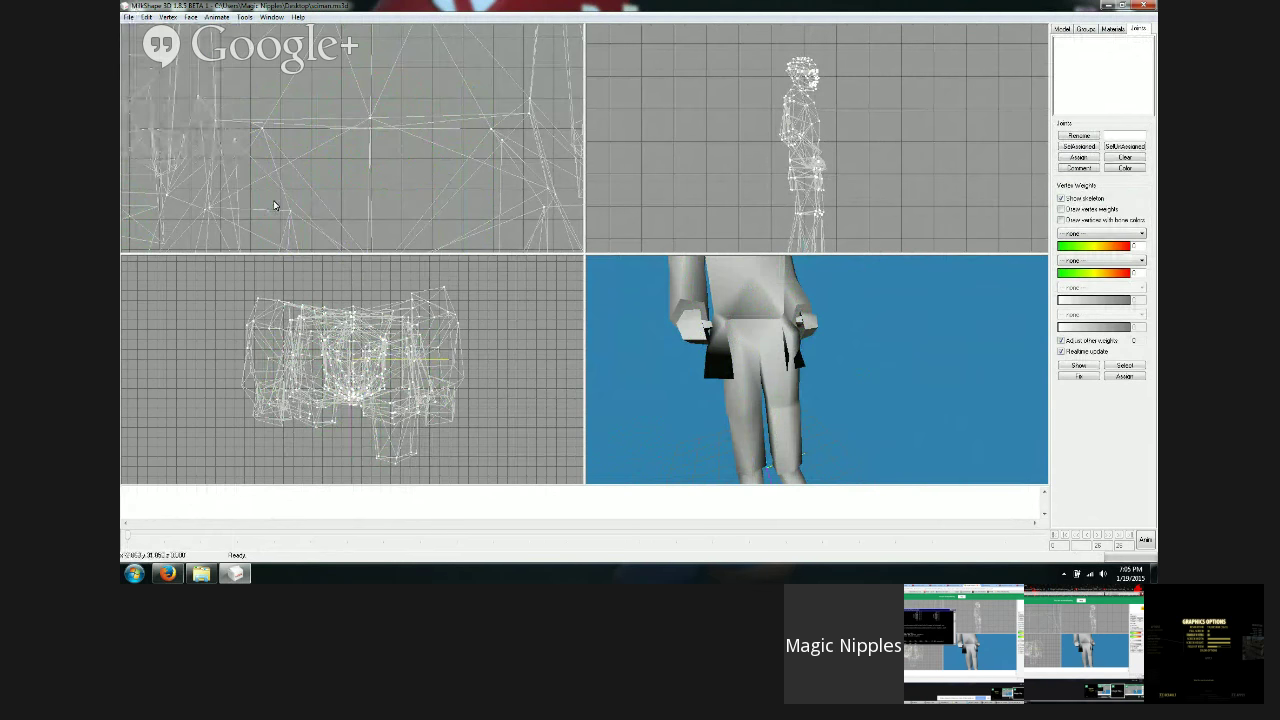
{"action": "left_click_drag", "start_coordinate": [633, 452], "coordinate": [529, 402]}
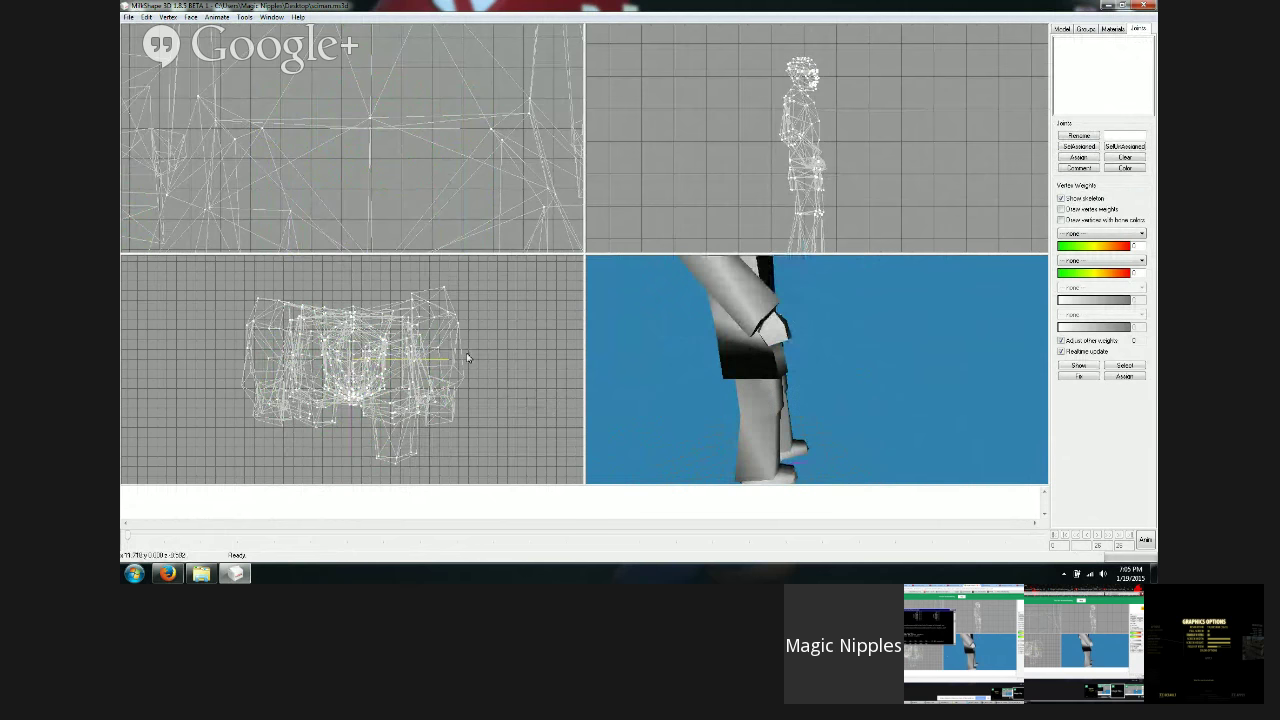
{"action": "left_click_drag", "start_coordinate": [451, 380], "coordinate": [451, 341], "text": "ctrl"}
{"action": "left_click_drag", "start_coordinate": [416, 173], "coordinate": [397, 42], "text": "ctrl"}
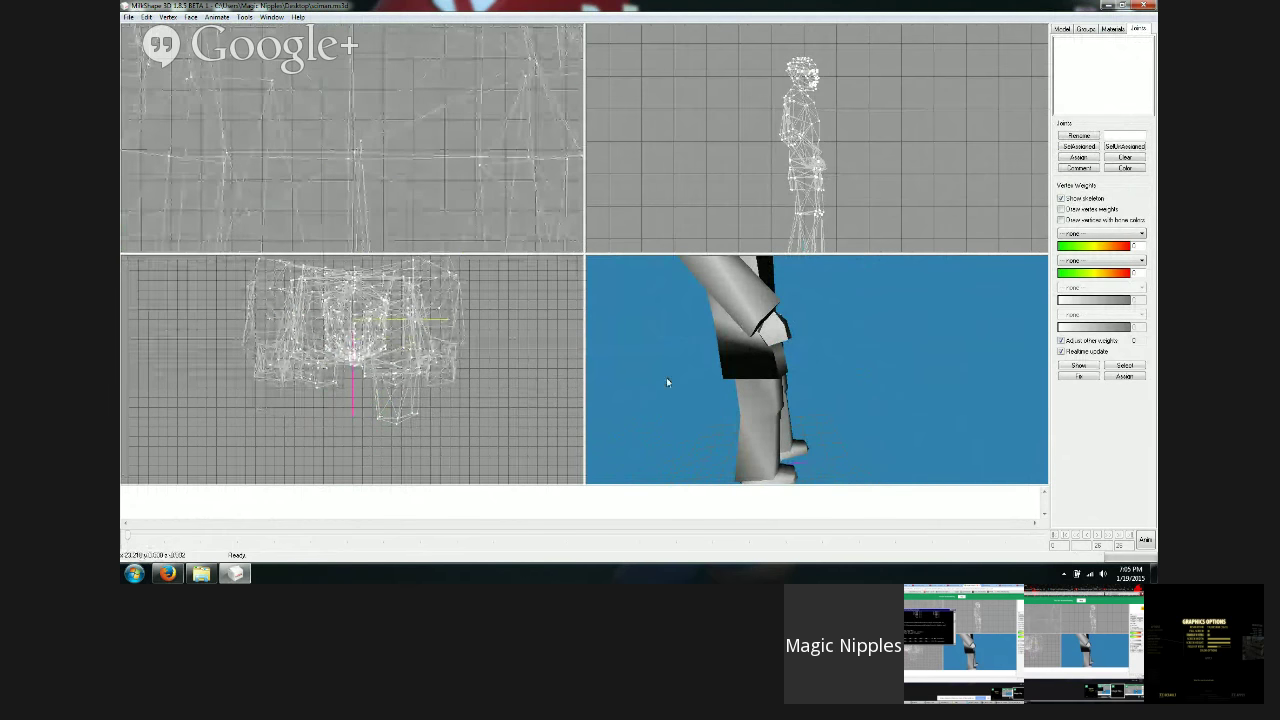
{"action": "left_click_drag", "start_coordinate": [915, 428], "coordinate": [794, 431]}
{"action": "left_click_drag", "start_coordinate": [491, 154], "coordinate": [481, 124], "text": "ctrl"}
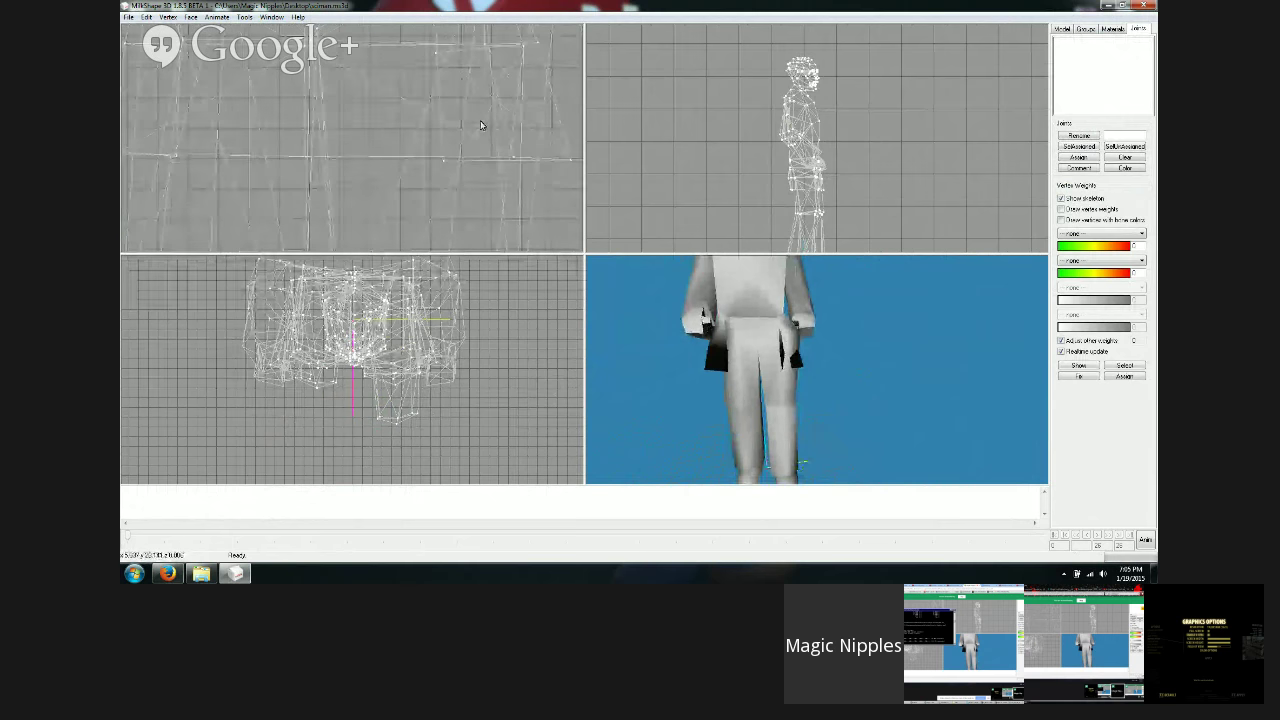
Step: Unhide all hidden parts of the model and examine the hands and coat around the hips
{"action": "left_click", "coordinate": [1061, 28]}
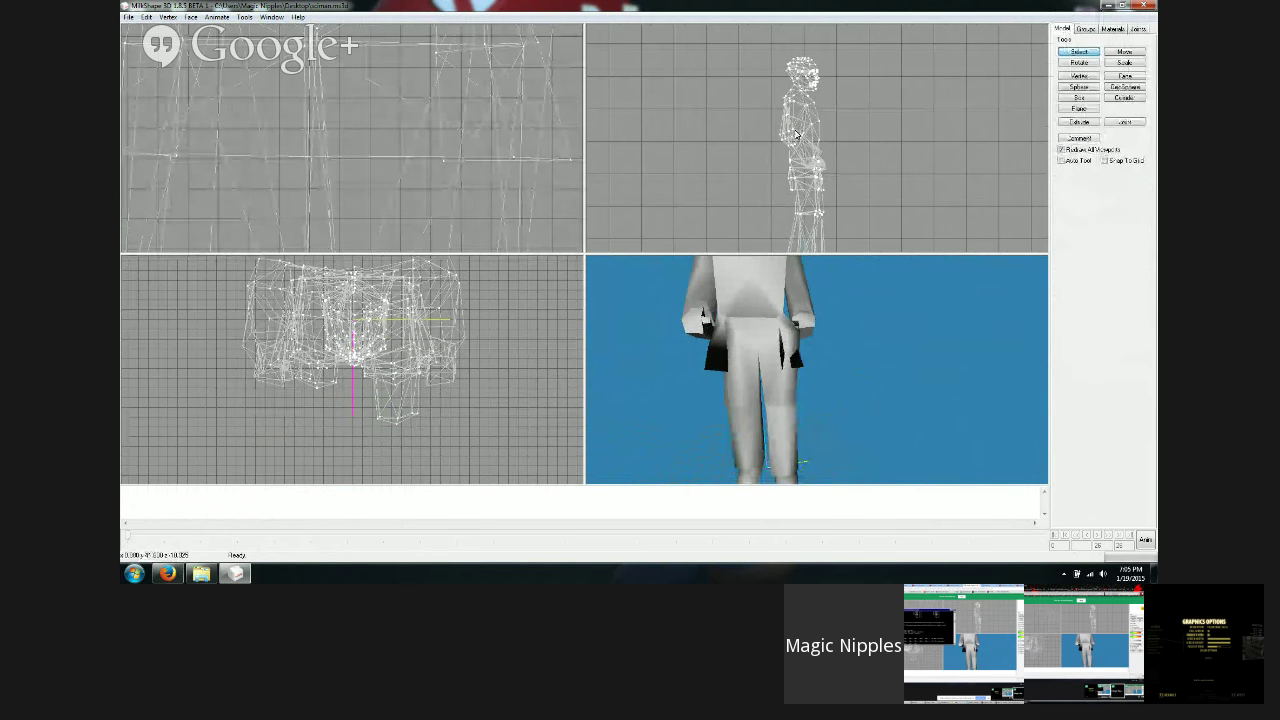
{"action": "scroll", "coordinate": [553, 161], "scroll_direction": "down", "scroll_amount": 1}
{"action": "left_click_drag", "start_coordinate": [552, 160], "coordinate": [559, 227]}
{"action": "left_click", "coordinate": [146, 17]}
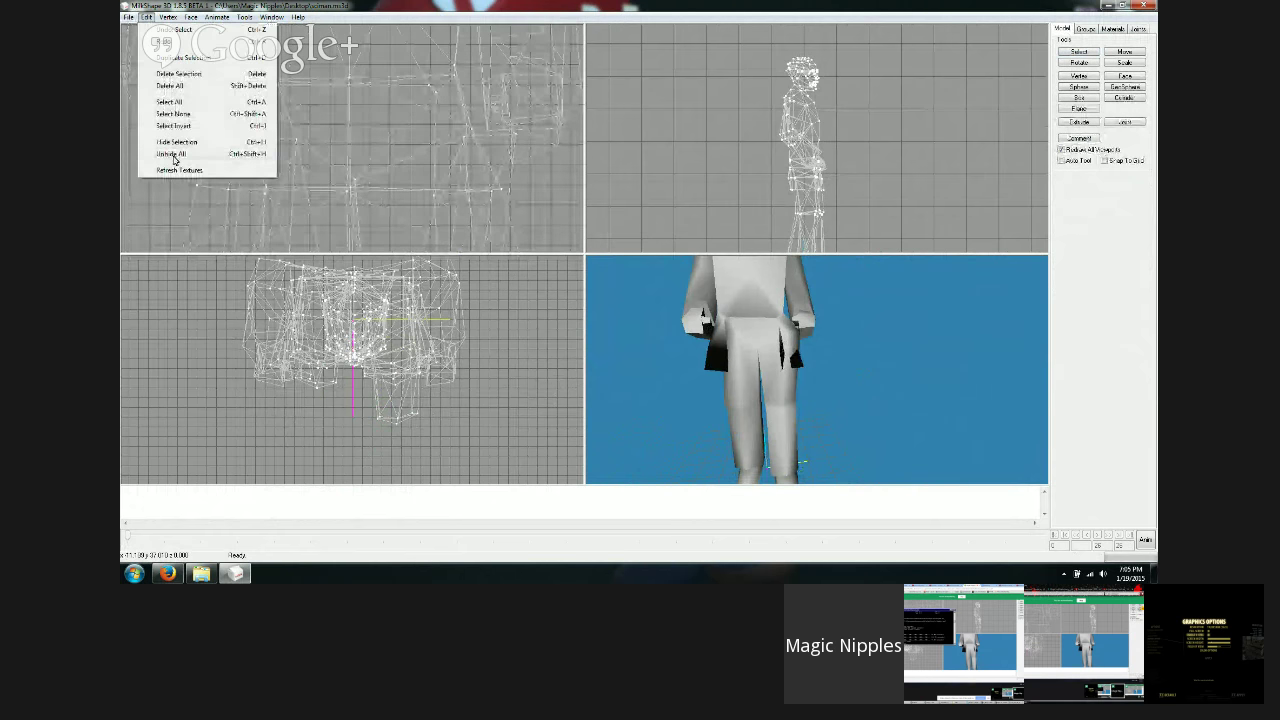
{"action": "left_click", "coordinate": [172, 154]}
{"action": "left_click_drag", "start_coordinate": [488, 150], "coordinate": [517, 140], "text": "ctrl"}
{"action": "mouse_move", "coordinate": [808, 340]}
{"action": "left_mouse_down"}
{"action": "mouse_move", "coordinate": [831, 345]}
{"action": "mouse_move", "coordinate": [804, 350]}
{"action": "left_mouse_up"}
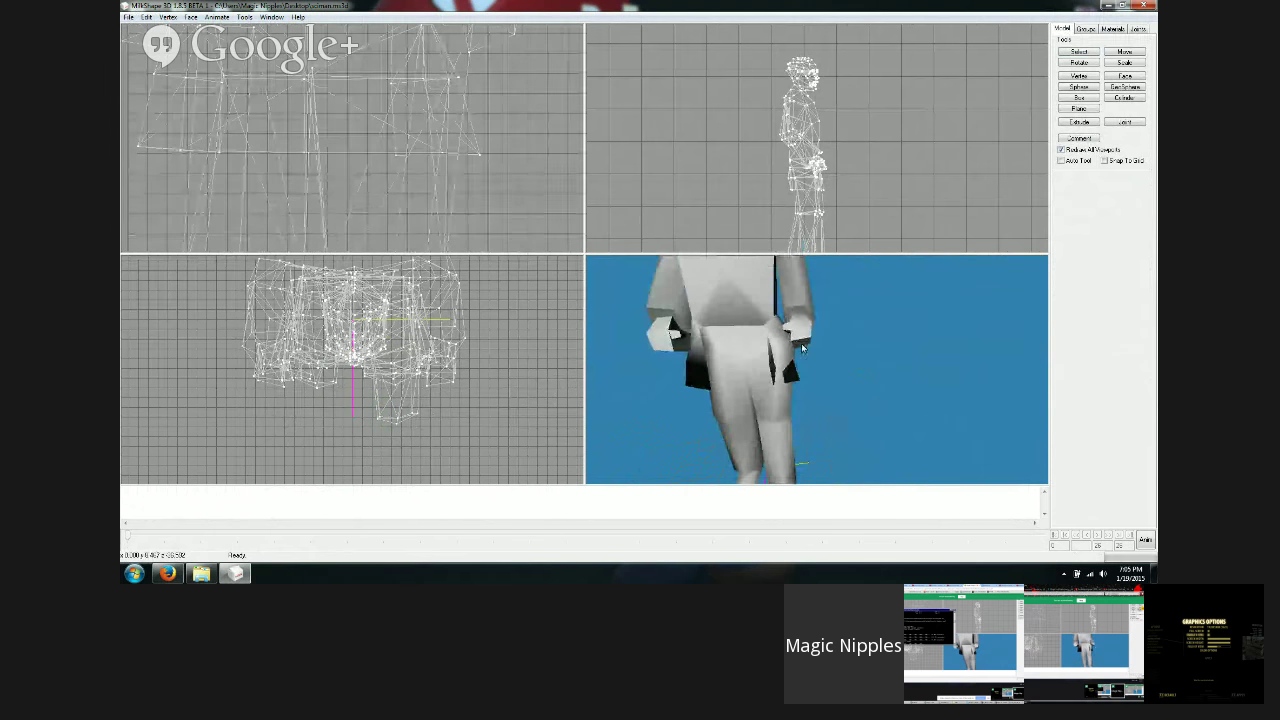
{"action": "scroll", "coordinate": [450, 235], "scroll_direction": "up", "scroll_amount": 3}
{"action": "scroll", "coordinate": [480, 210], "scroll_direction": "up", "scroll_amount": 3}
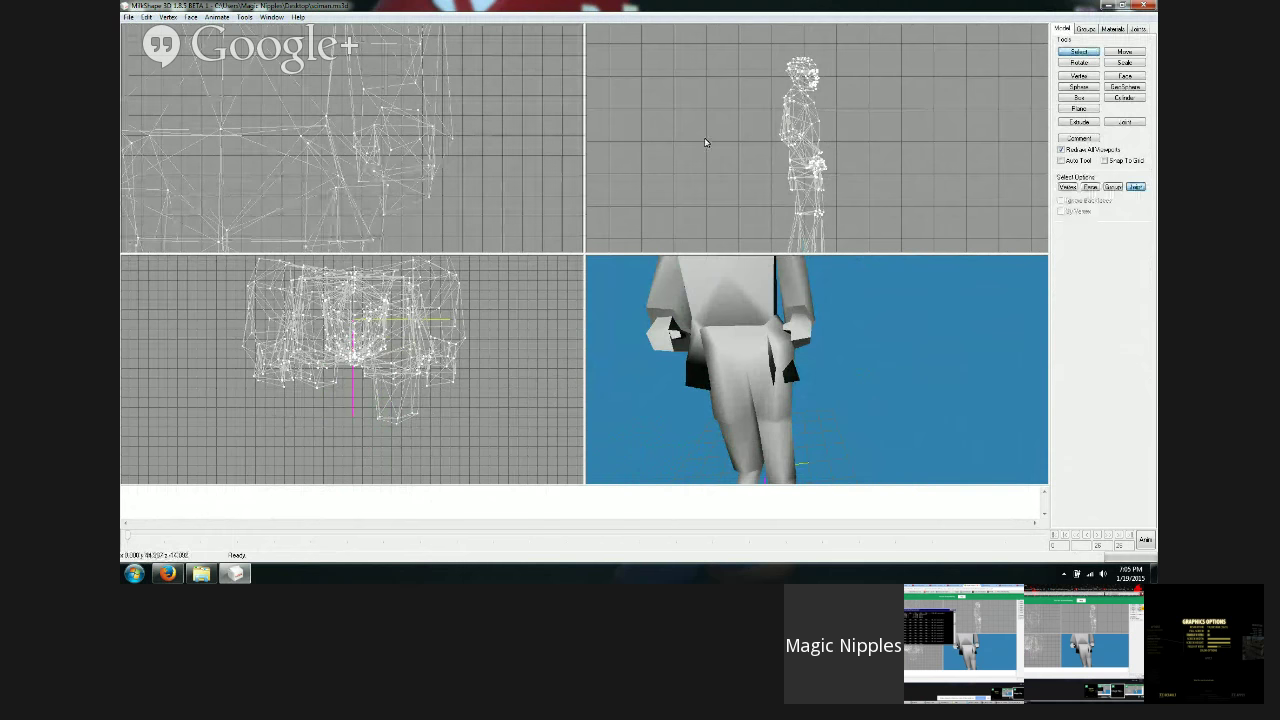
Step: Select all vertices of the character's left hand in the front view with vertex selection
{"action": "left_click", "coordinate": [1088, 29]}
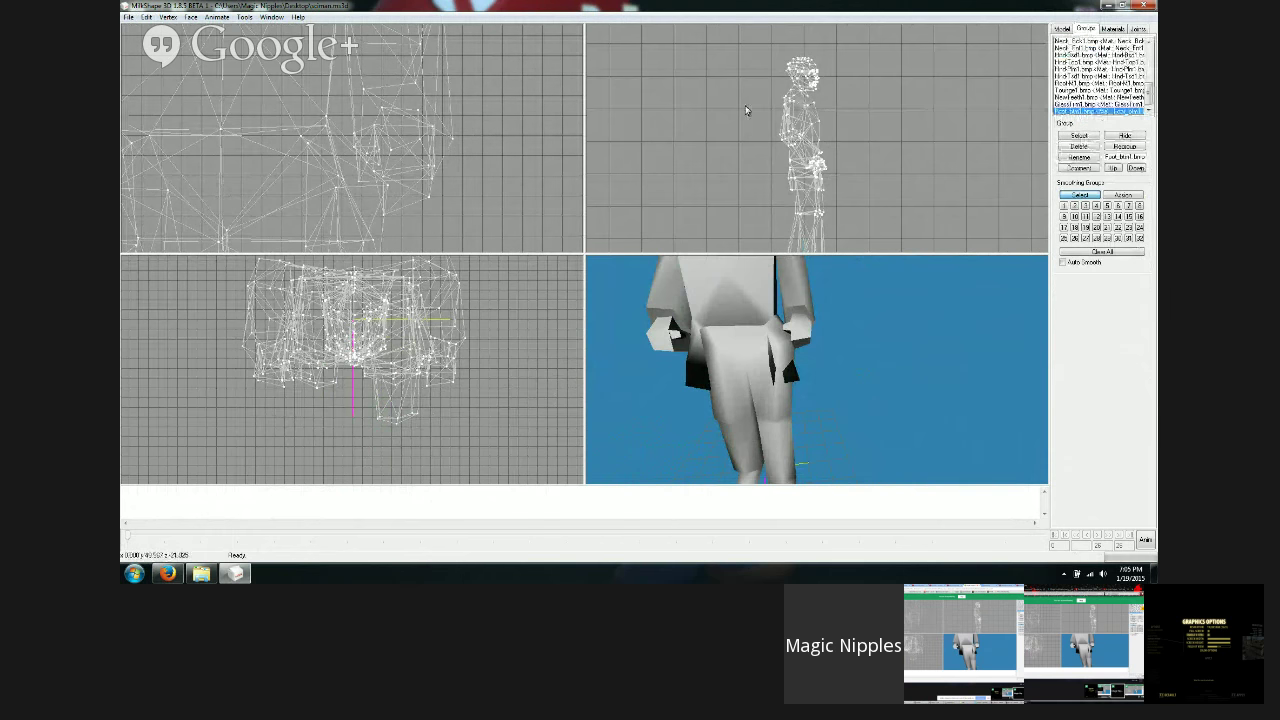
{"action": "left_click", "coordinate": [1066, 29]}
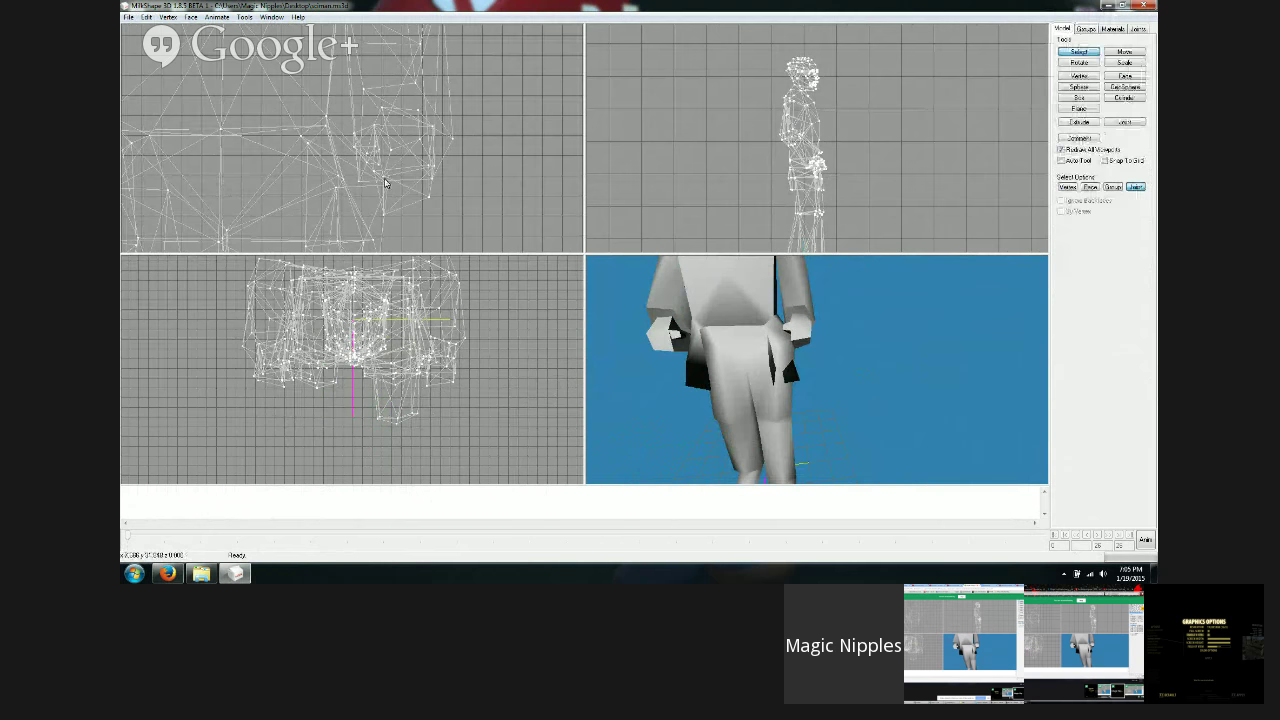
{"action": "left_click_drag", "start_coordinate": [431, 202], "coordinate": [450, 191]}
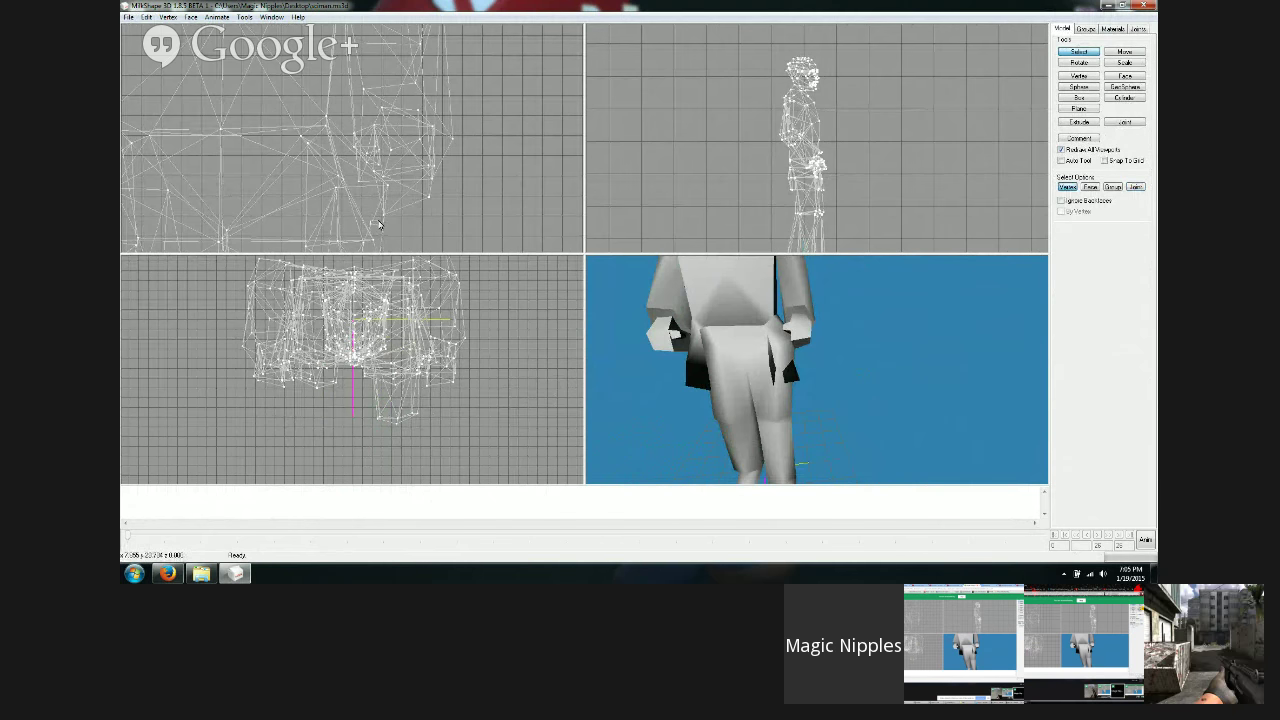
{"action": "left_click_drag", "start_coordinate": [370, 230], "coordinate": [436, 194]}
{"action": "left_click_drag", "start_coordinate": [337, 170], "coordinate": [369, 196], "text": "shift"}
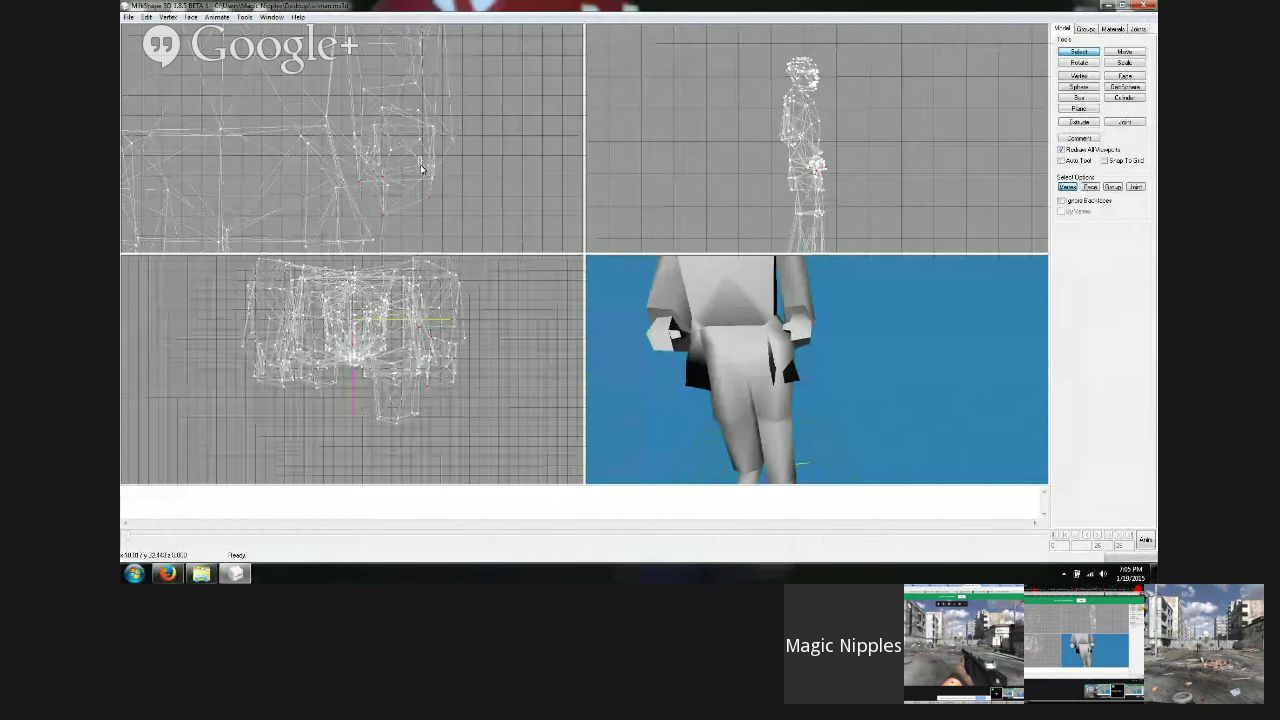
{"action": "left_click_drag", "start_coordinate": [472, 96], "coordinate": [348, 169]}
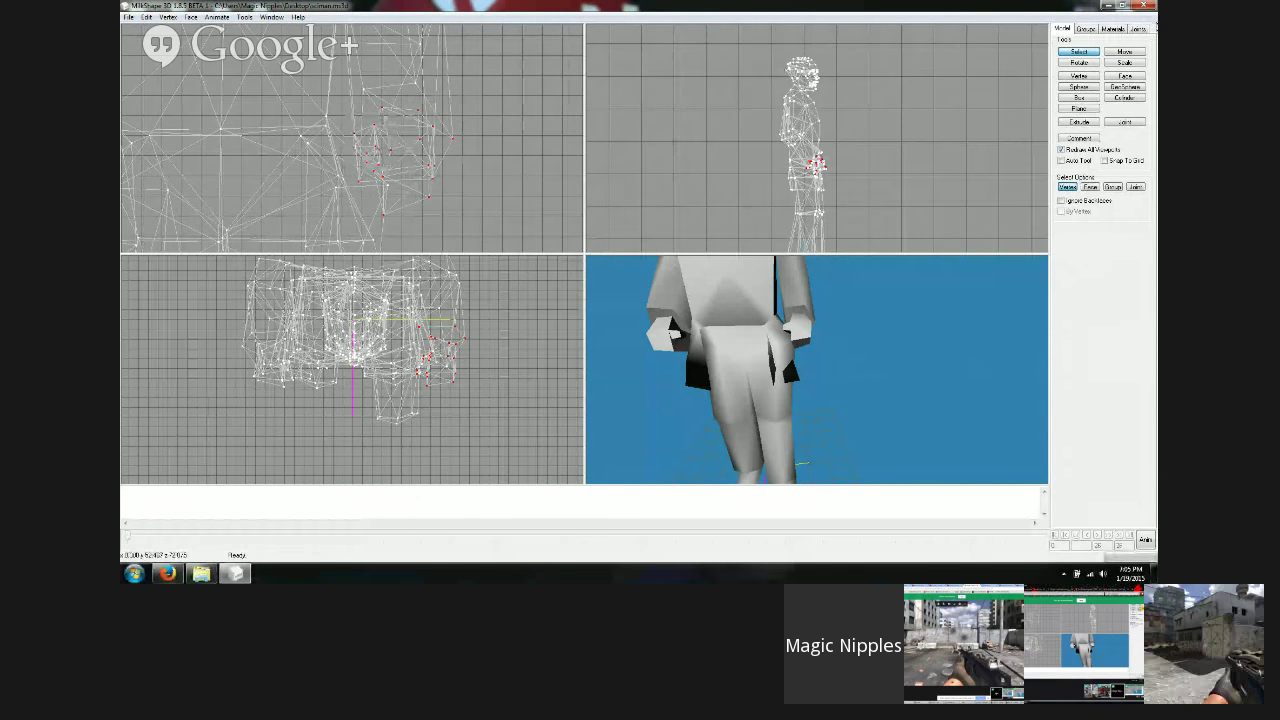
Step: Try to move the selected left hand vertices outward from the body
{"action": "left_click", "coordinate": [1124, 51]}
{"action": "left_click_drag", "start_coordinate": [452, 140], "coordinate": [497, 187]}
{"action": "key", "text": "ctrl+z"}
Step: Add the left forearm and elbow vertices to the hand selection
{"action": "left_click", "coordinate": [1079, 52]}
{"action": "left_click_drag", "start_coordinate": [347, 120], "coordinate": [444, 216]}
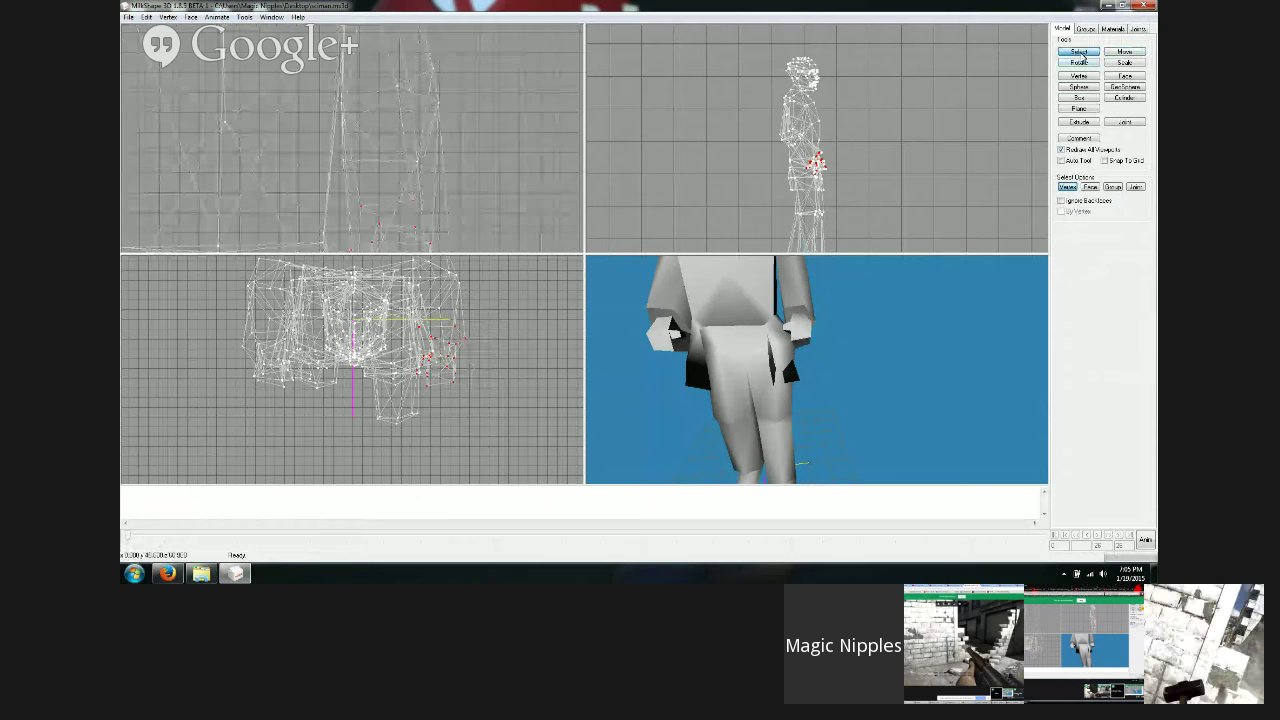
{"action": "left_click_drag", "start_coordinate": [541, 180], "coordinate": [336, 60]}
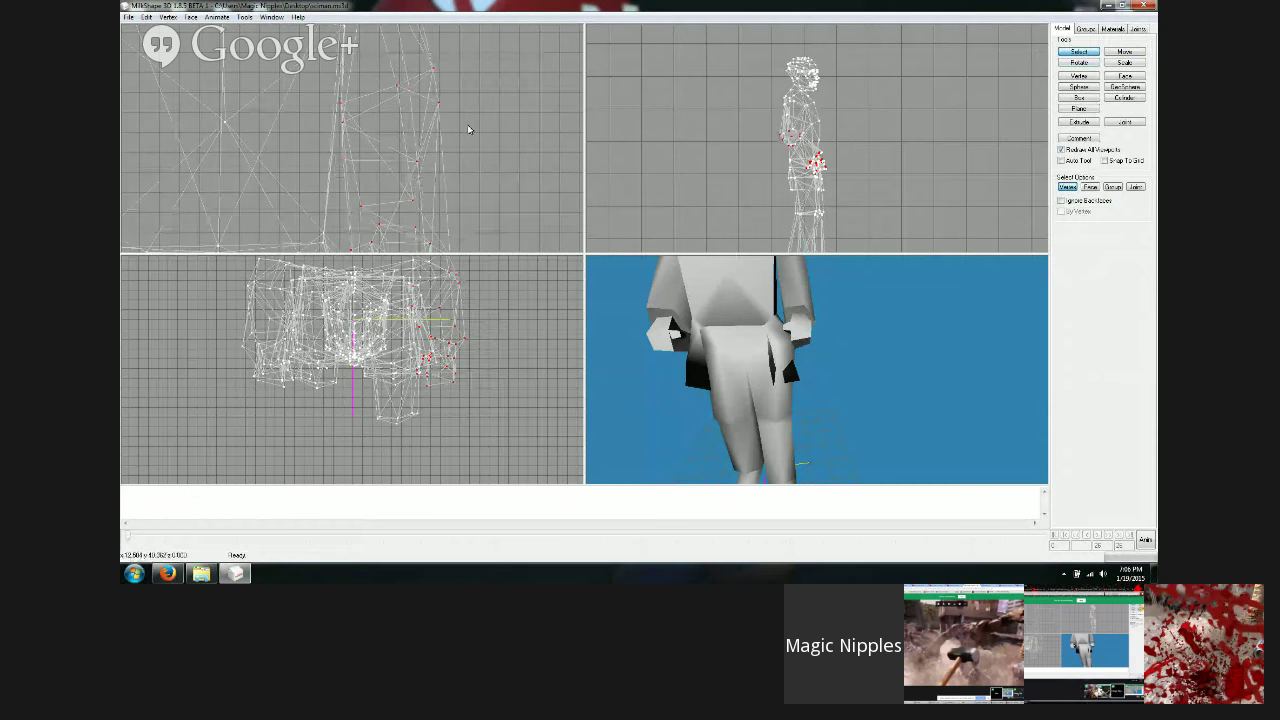
{"action": "scroll", "coordinate": [491, 143], "scroll_direction": "up", "scroll_amount": 4}
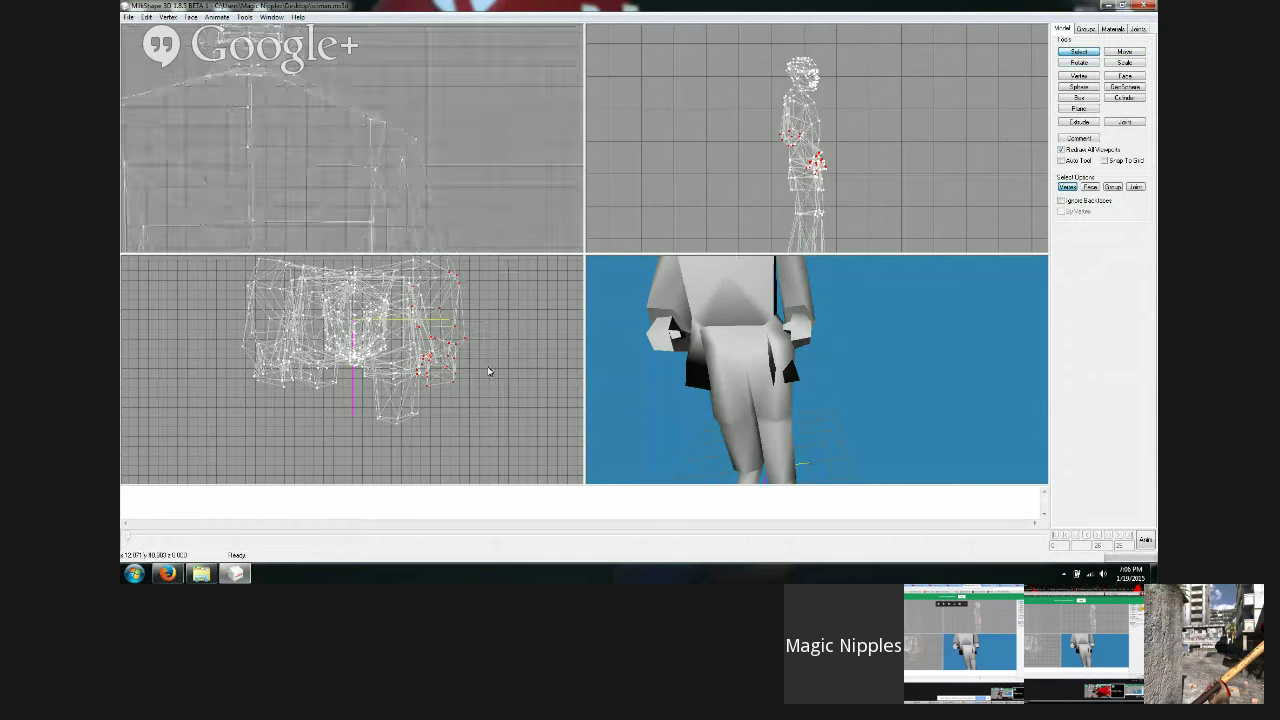
{"action": "left_click_drag", "start_coordinate": [488, 246], "coordinate": [480, 171], "text": "ctrl"}
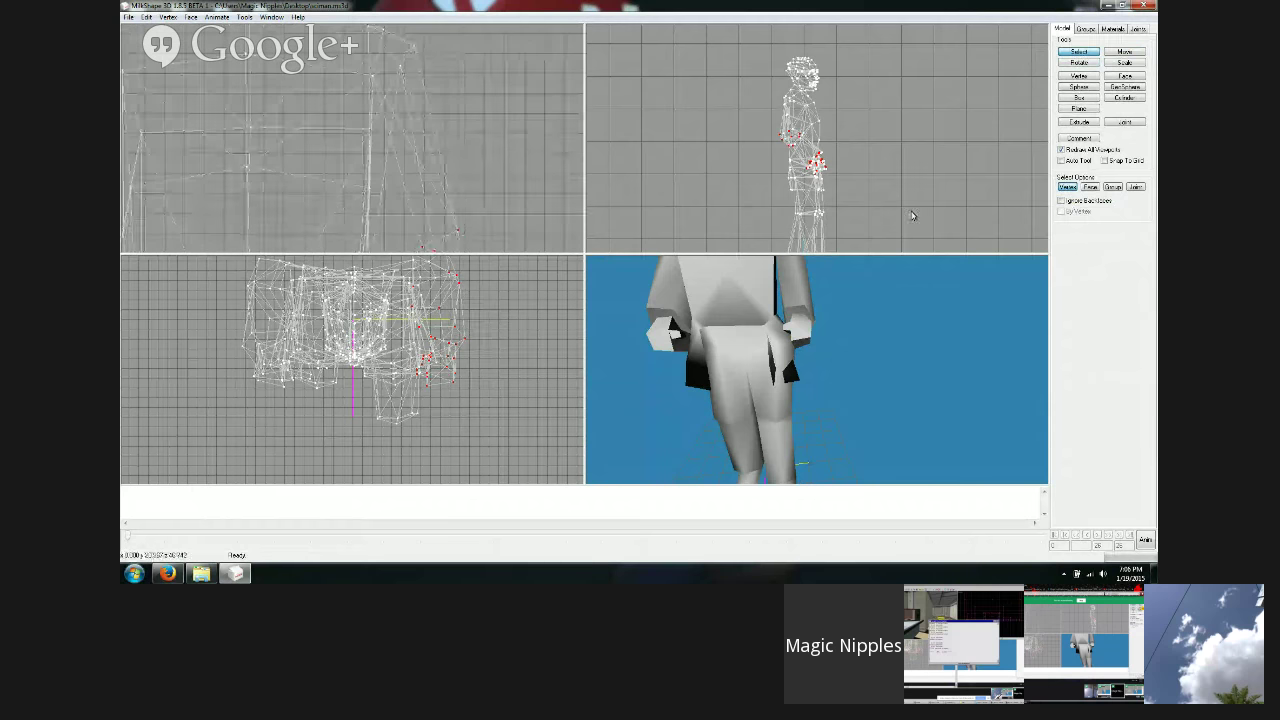
Step: Rotate the left forearm and hand outward from the body around a user point at the shoulder
{"action": "left_click", "coordinate": [1079, 63]}
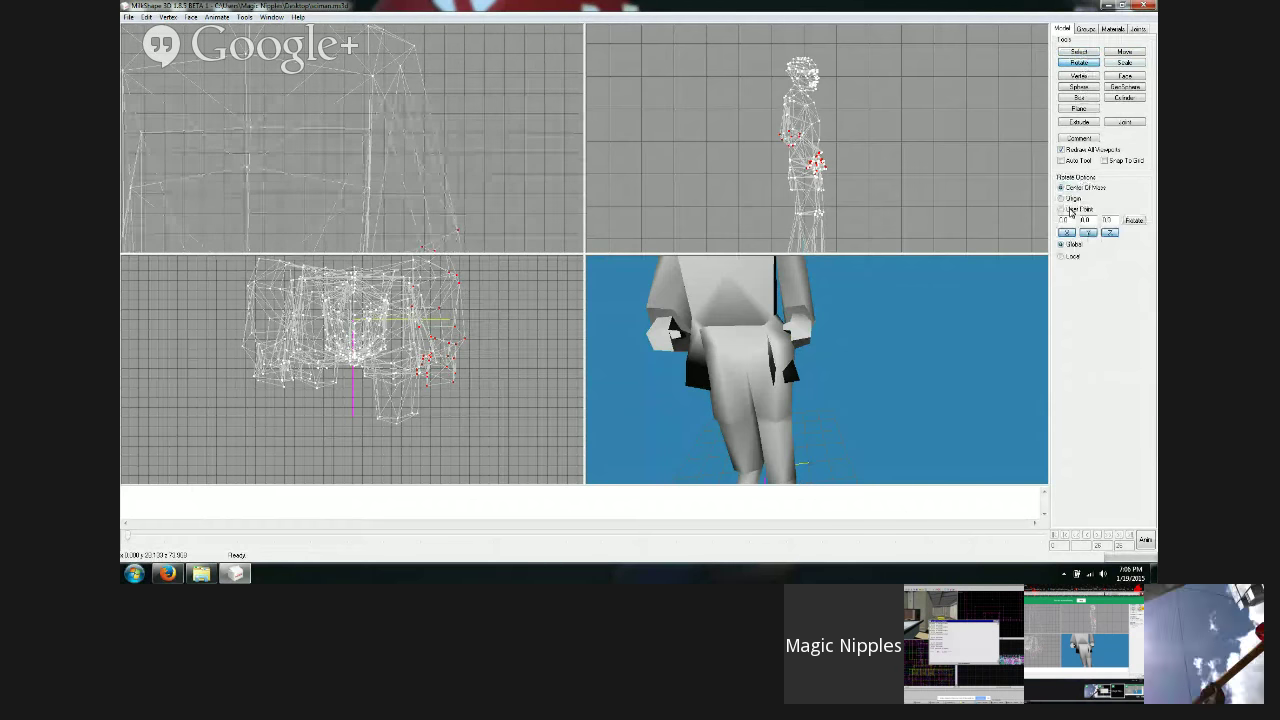
{"action": "left_click_drag", "start_coordinate": [366, 72], "coordinate": [370, 92]}
{"action": "left_click_drag", "start_coordinate": [905, 355], "coordinate": [885, 394], "text": "ctrl"}
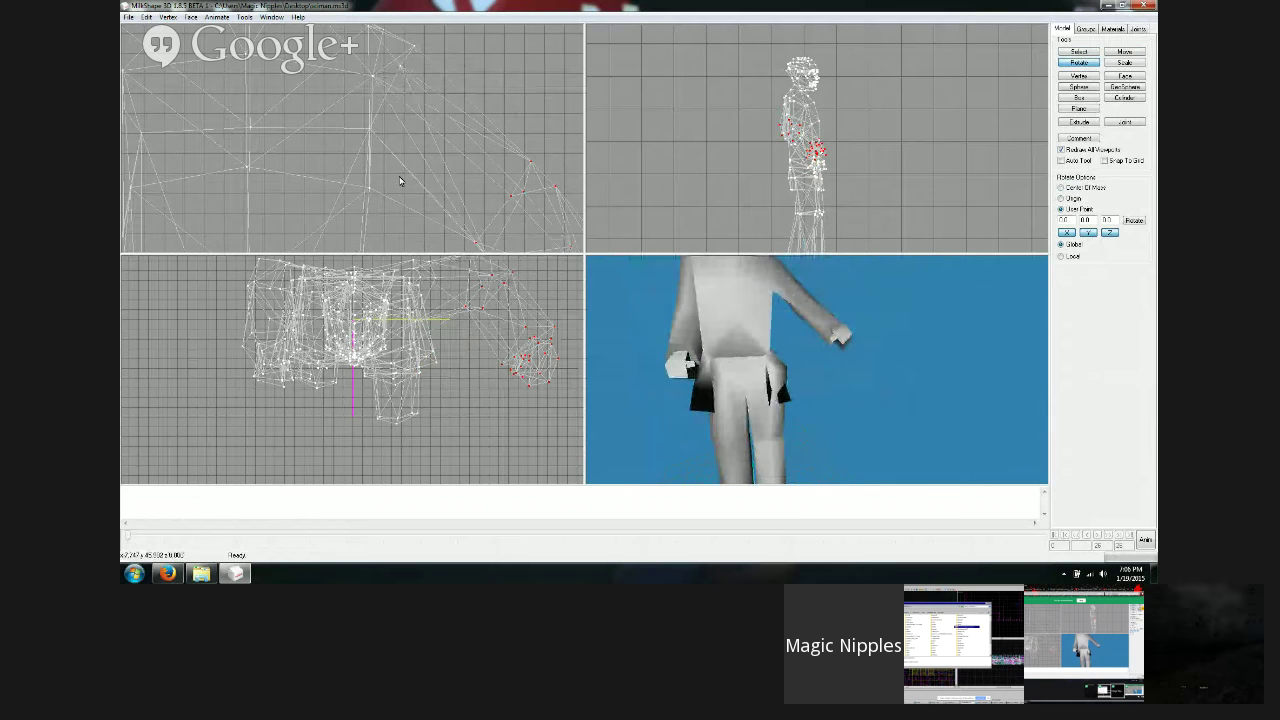
Step: Replace the selection with the vertices of the character's right hand in the front view
{"action": "mouse_move", "coordinate": [400, 181]}
{"action": "left_mouse_down", "text": "shift"}
{"action": "mouse_move", "coordinate": [369, 135]}
{"action": "mouse_move", "coordinate": [387, 187]}
{"action": "mouse_move", "coordinate": [395, 168]}
{"action": "mouse_move", "coordinate": [389, 200]}
{"action": "left_mouse_up", "text": "shift"}
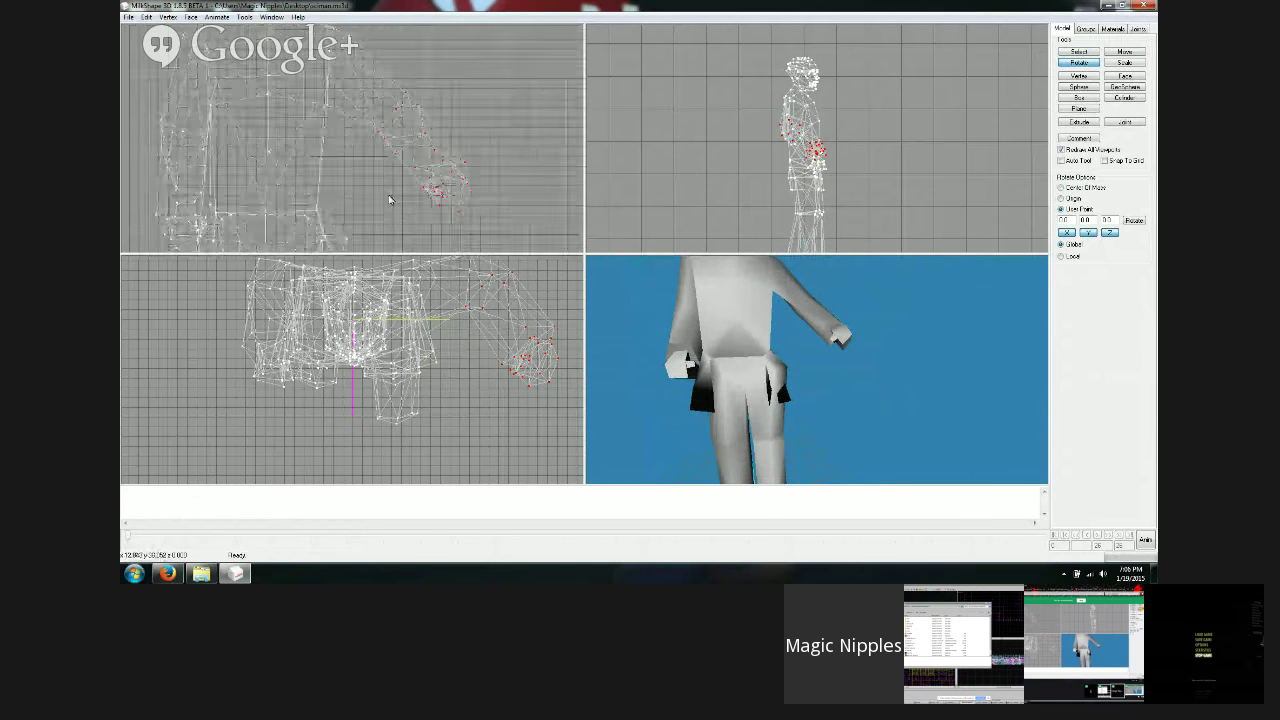
{"action": "scroll", "coordinate": [390, 200], "scroll_direction": "up", "scroll_amount": 4}
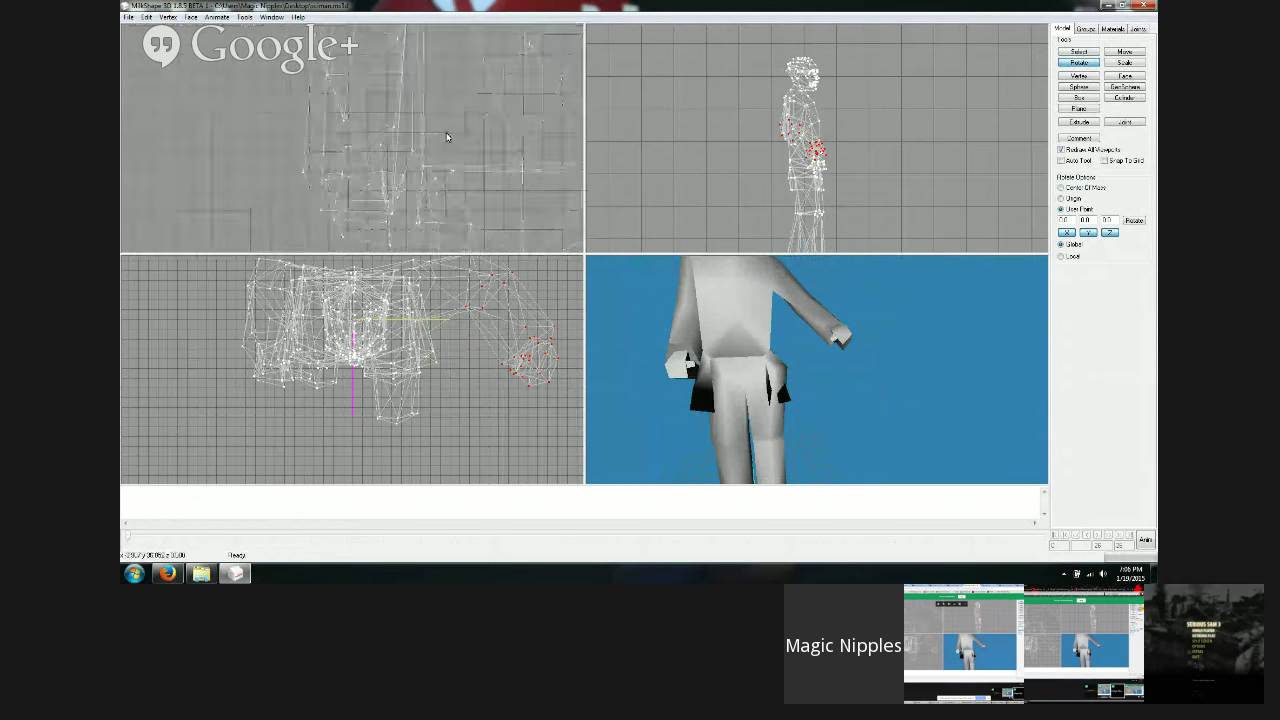
{"action": "scroll", "coordinate": [447, 140], "scroll_direction": "up", "scroll_amount": 5}
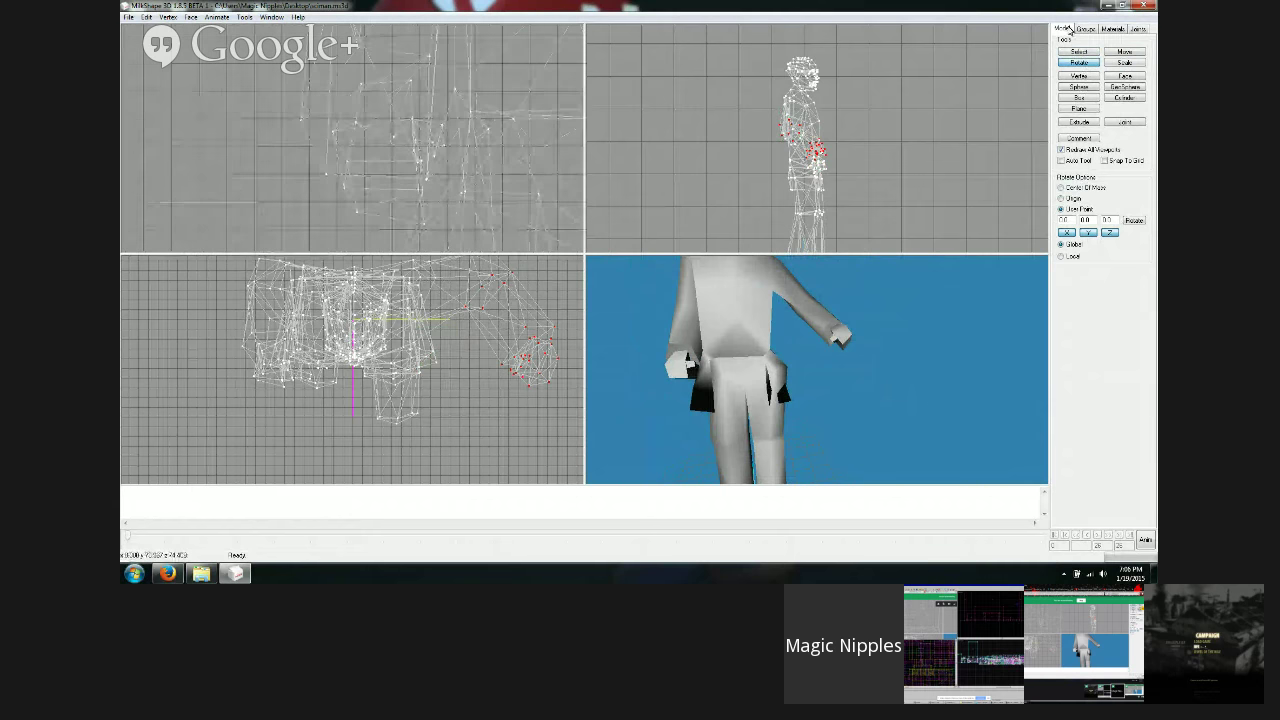
{"action": "left_click", "coordinate": [1079, 51]}
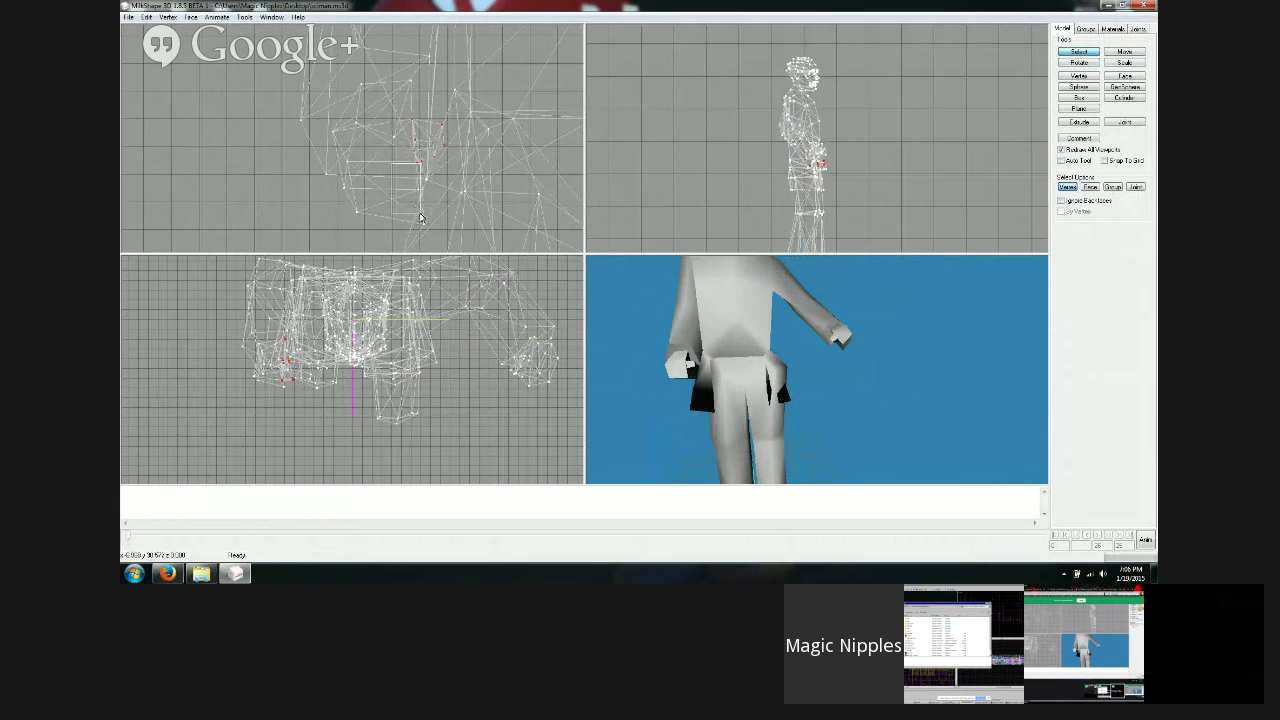
{"action": "left_click_drag", "start_coordinate": [309, 165], "coordinate": [377, 227]}
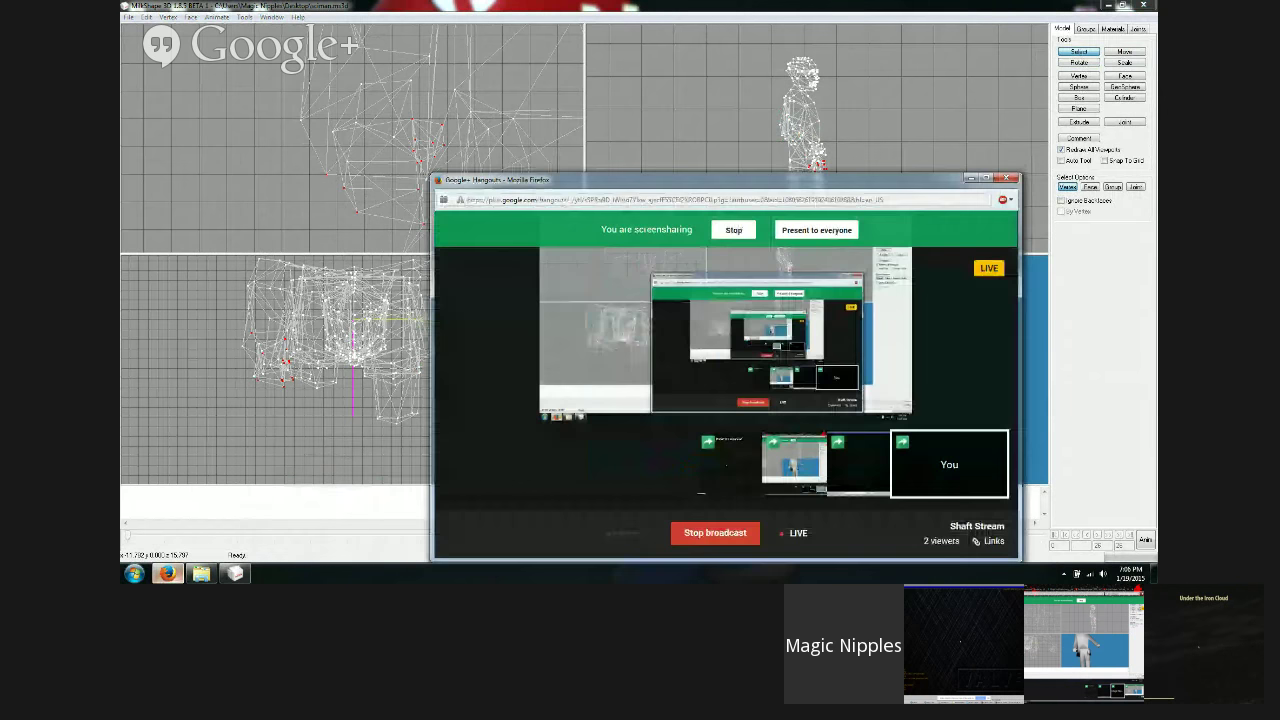
{"action": "left_click_drag", "start_coordinate": [294, 90], "coordinate": [429, 167], "text": "shift"}
{"action": "left_click_drag", "start_coordinate": [432, 164], "coordinate": [457, 229], "text": "ctrl"}
{"action": "left_click_drag", "start_coordinate": [326, 100], "coordinate": [464, 183], "text": "shift"}
{"action": "mouse_move", "coordinate": [603, 132]}
{"action": "left_mouse_down", "text": "ctrl"}
{"action": "mouse_move", "coordinate": [603, 166]}
{"action": "mouse_move", "coordinate": [613, 136]}
{"action": "left_mouse_up", "text": "ctrl"}
{"action": "left_click_drag", "start_coordinate": [470, 120], "coordinate": [436, 189], "text": "ctrl"}
Step: Add the right forearm and elbow vertices to the right hand selection
{"action": "left_click", "coordinate": [1080, 52]}
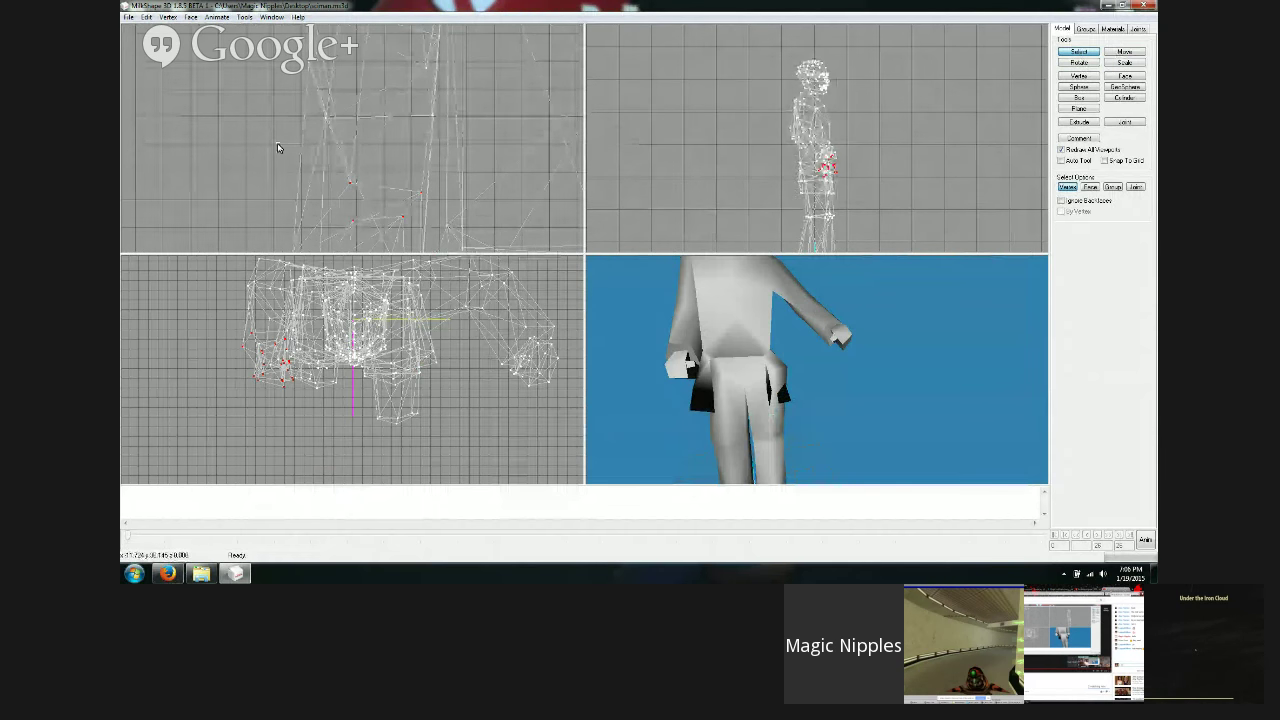
{"action": "left_click_drag", "start_coordinate": [425, 55], "coordinate": [446, 42], "text": "shift"}
{"action": "left_click_drag", "start_coordinate": [432, 68], "coordinate": [572, 182], "text": "ctrl"}
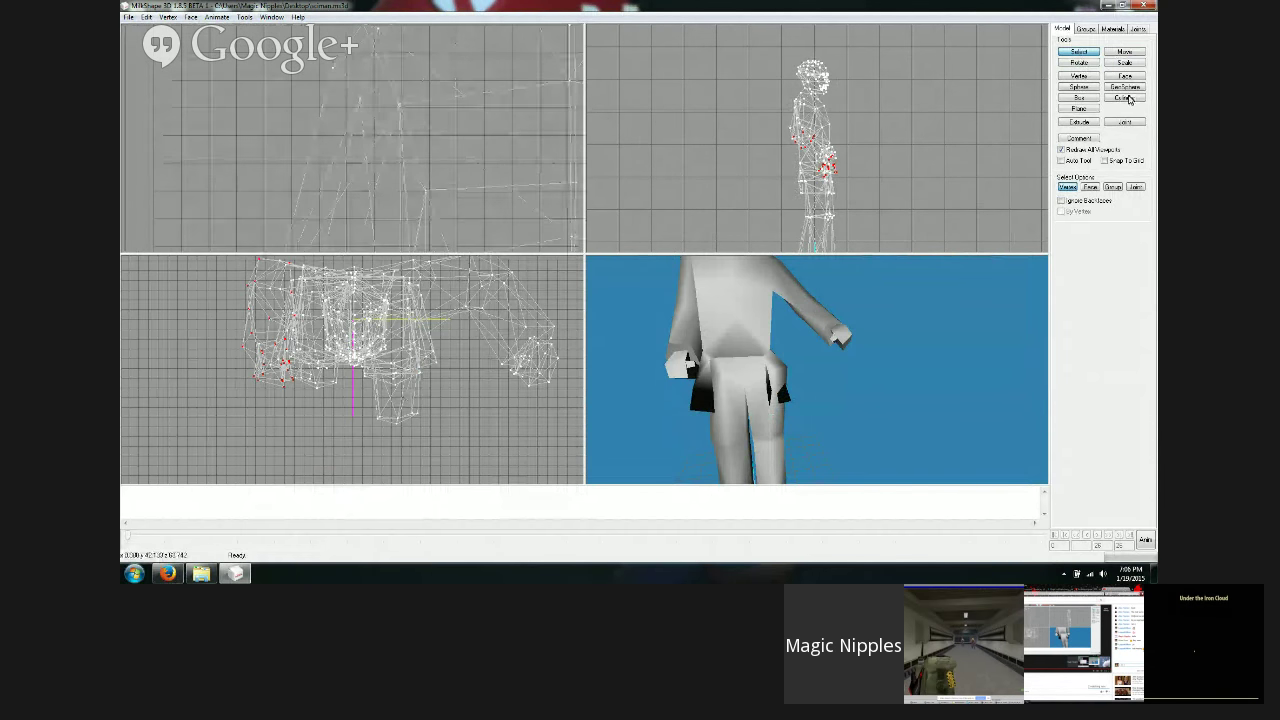
Step: Try to rotate the right forearm and hand outward around a user point
{"action": "left_click", "coordinate": [1079, 62]}
{"action": "left_click_drag", "start_coordinate": [518, 142], "coordinate": [414, 150]}
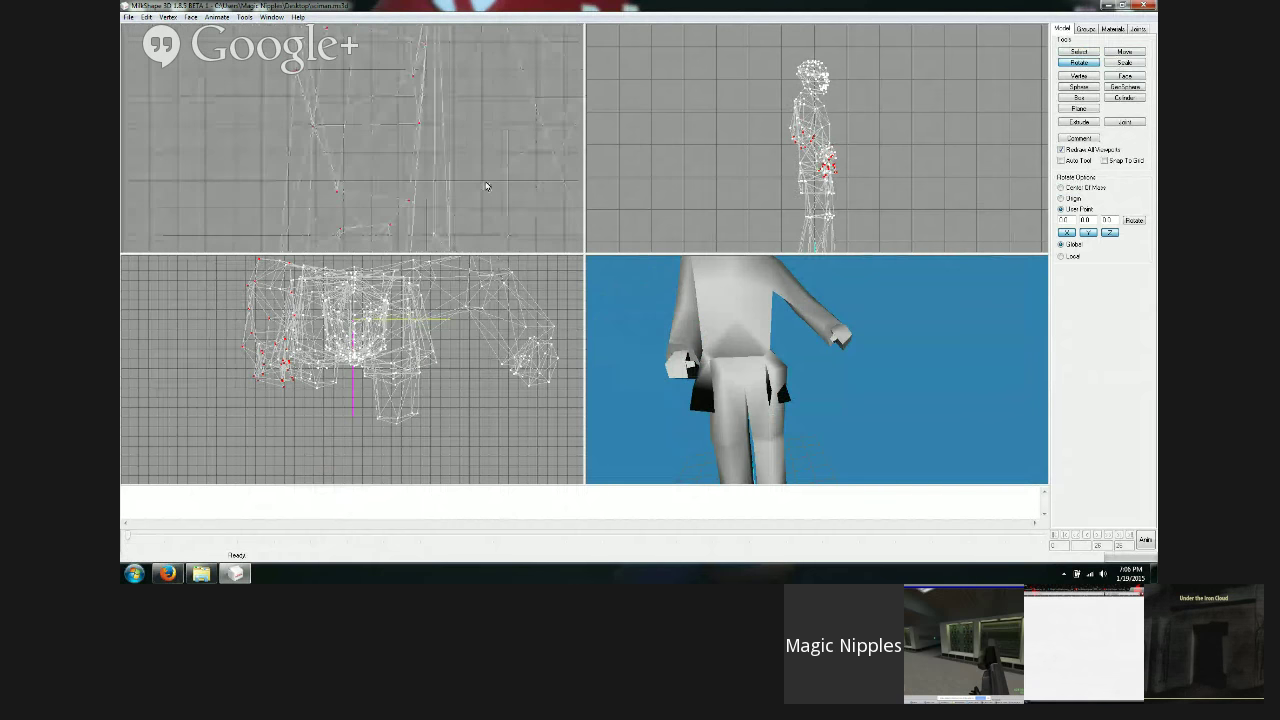
{"action": "left_click_drag", "start_coordinate": [487, 188], "coordinate": [420, 97]}
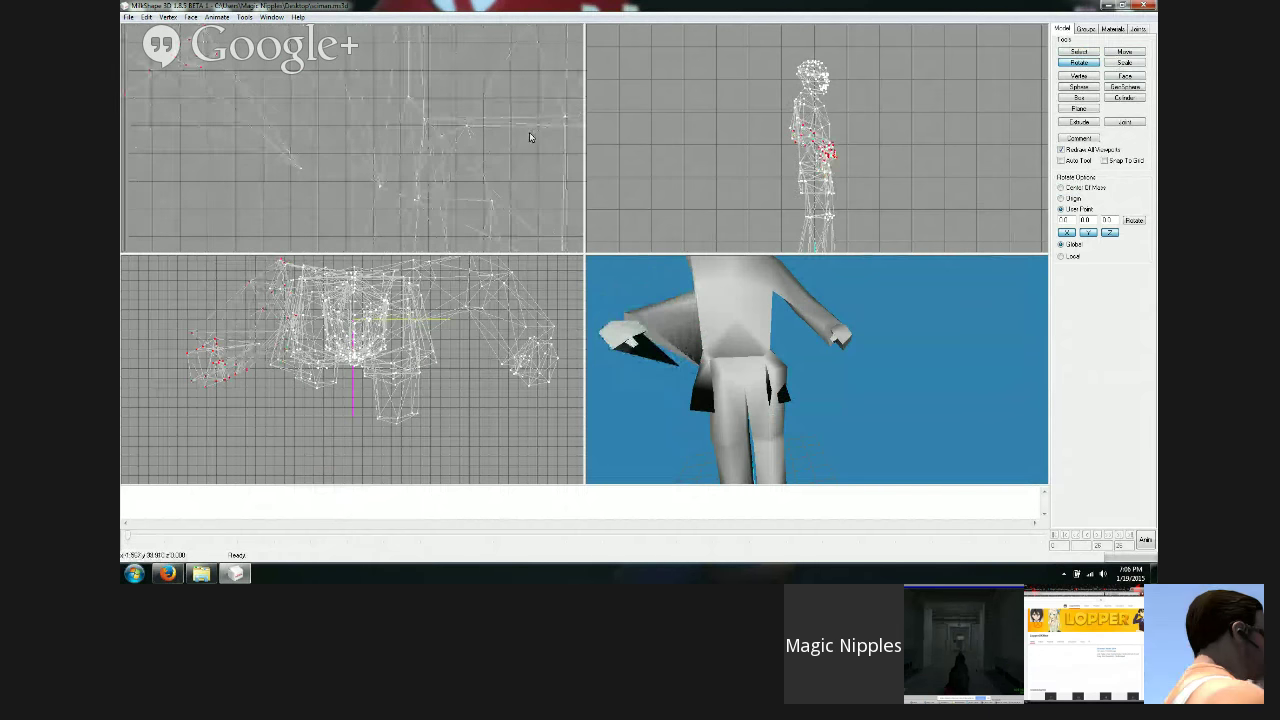
{"action": "key", "text": "ctrl+z"}
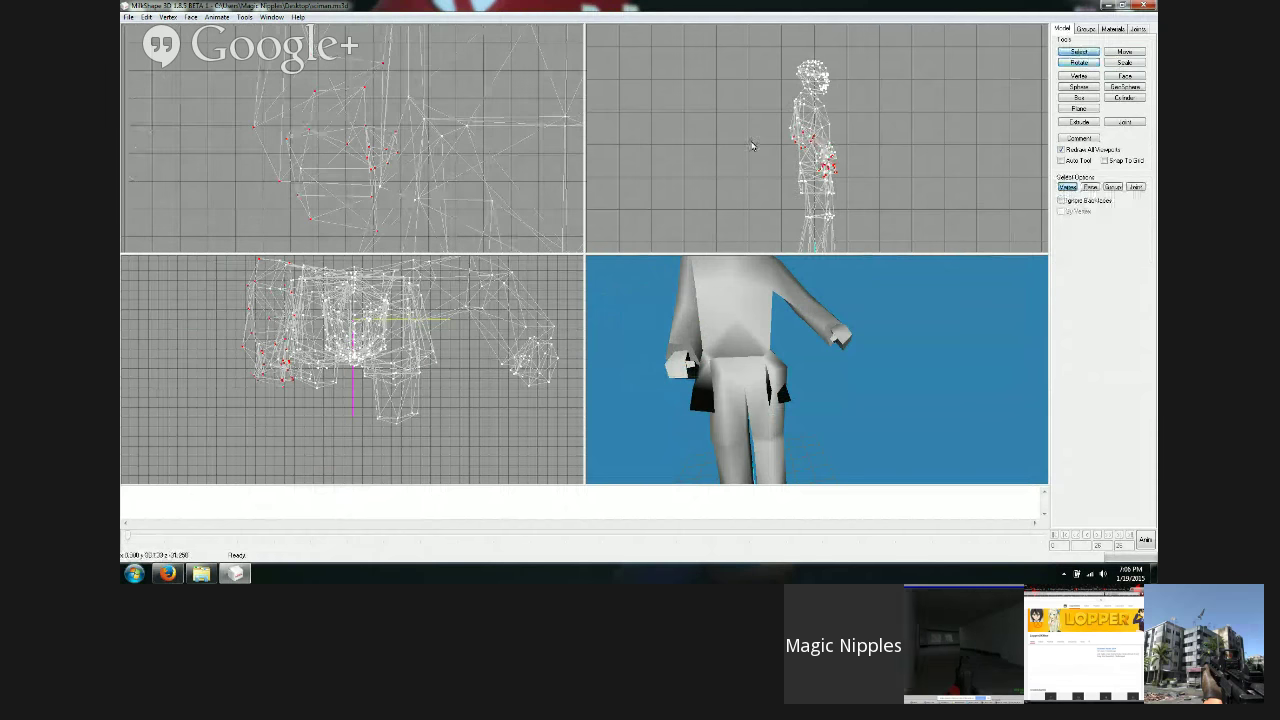
Step: Try to move the selected right forearm and hand vertices sideways away from the body
{"action": "left_click", "coordinate": [1129, 54]}
{"action": "mouse_move", "coordinate": [533, 168]}
{"action": "left_mouse_down"}
{"action": "mouse_move", "coordinate": [514, 192]}
{"action": "mouse_move", "coordinate": [534, 191]}
{"action": "left_mouse_up"}
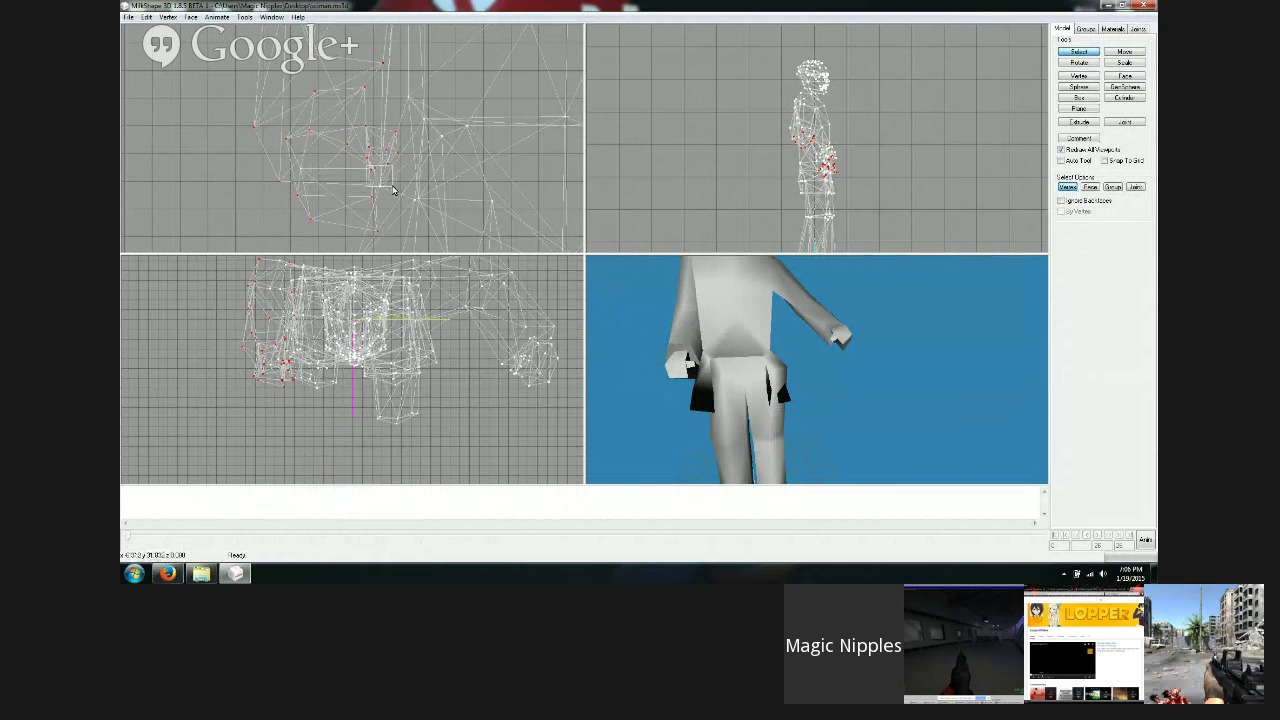
{"action": "left_click", "coordinate": [1124, 51]}
{"action": "left_click_drag", "start_coordinate": [540, 122], "coordinate": [483, 130]}
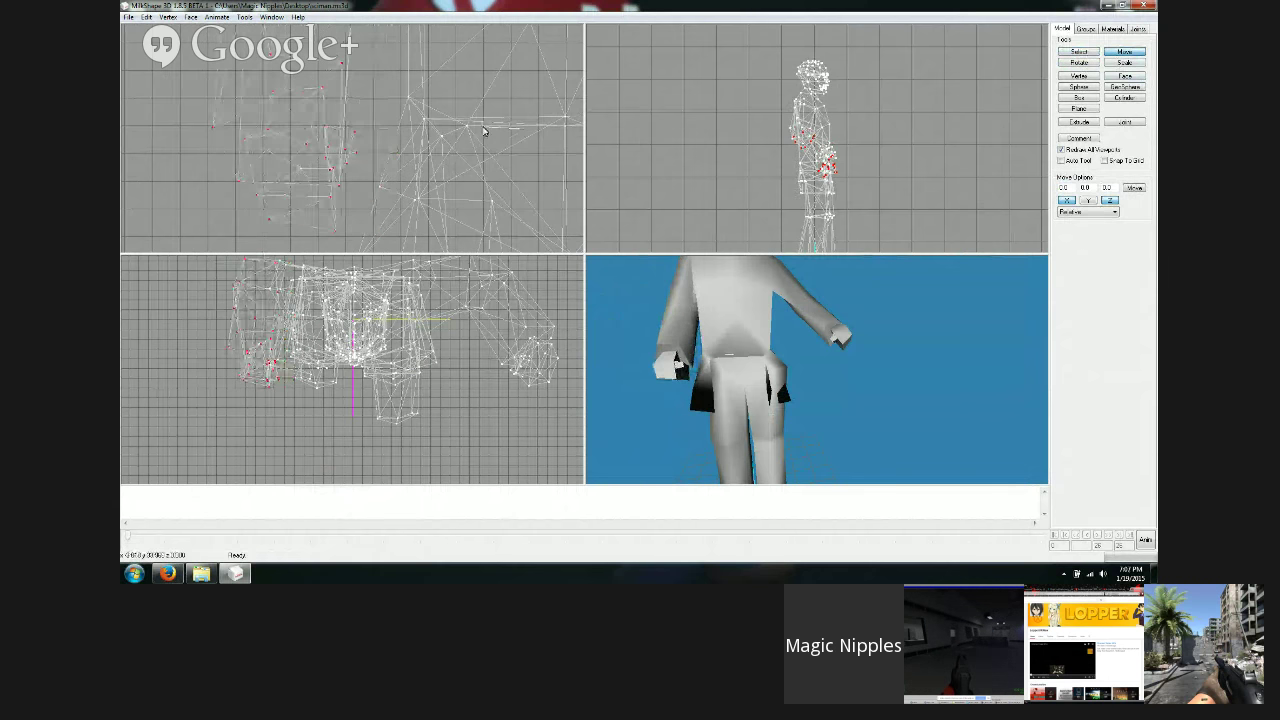
{"action": "key", "text": "ctrl+z"}
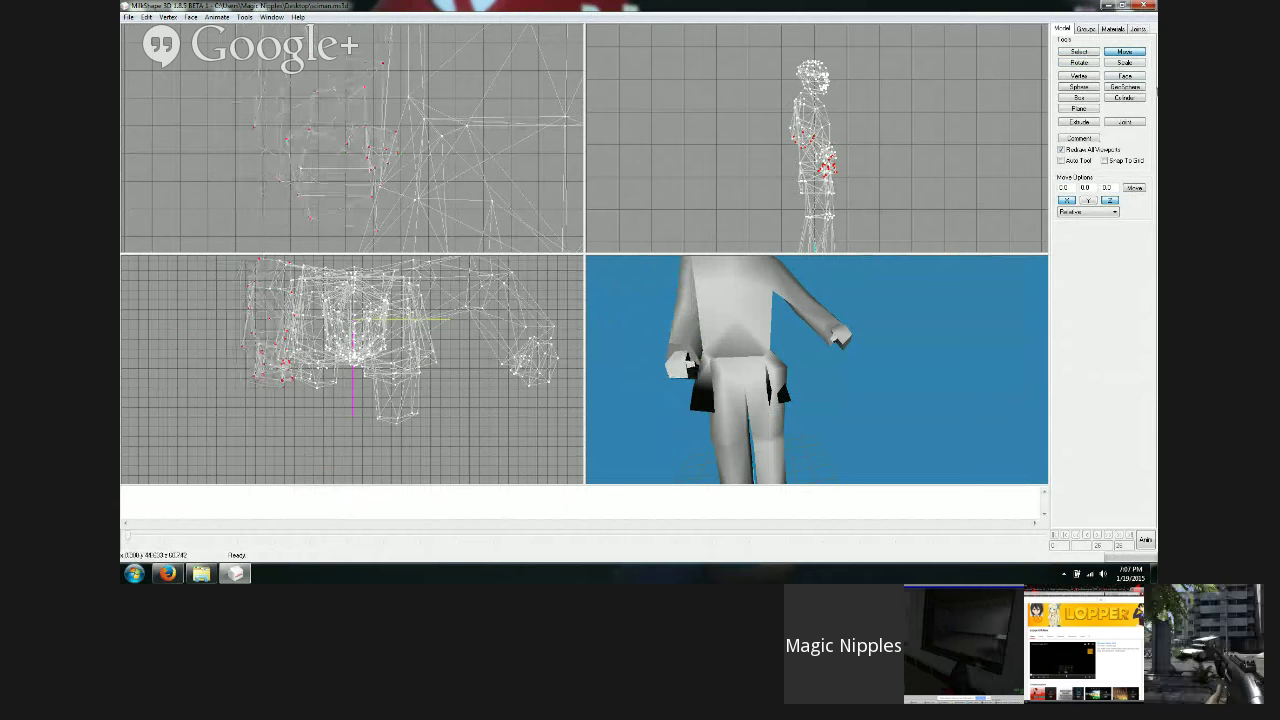
Step: Try out rotations of the right forearm and hand around user points near the shoulder, undoing each one
{"action": "left_click", "coordinate": [1079, 52]}
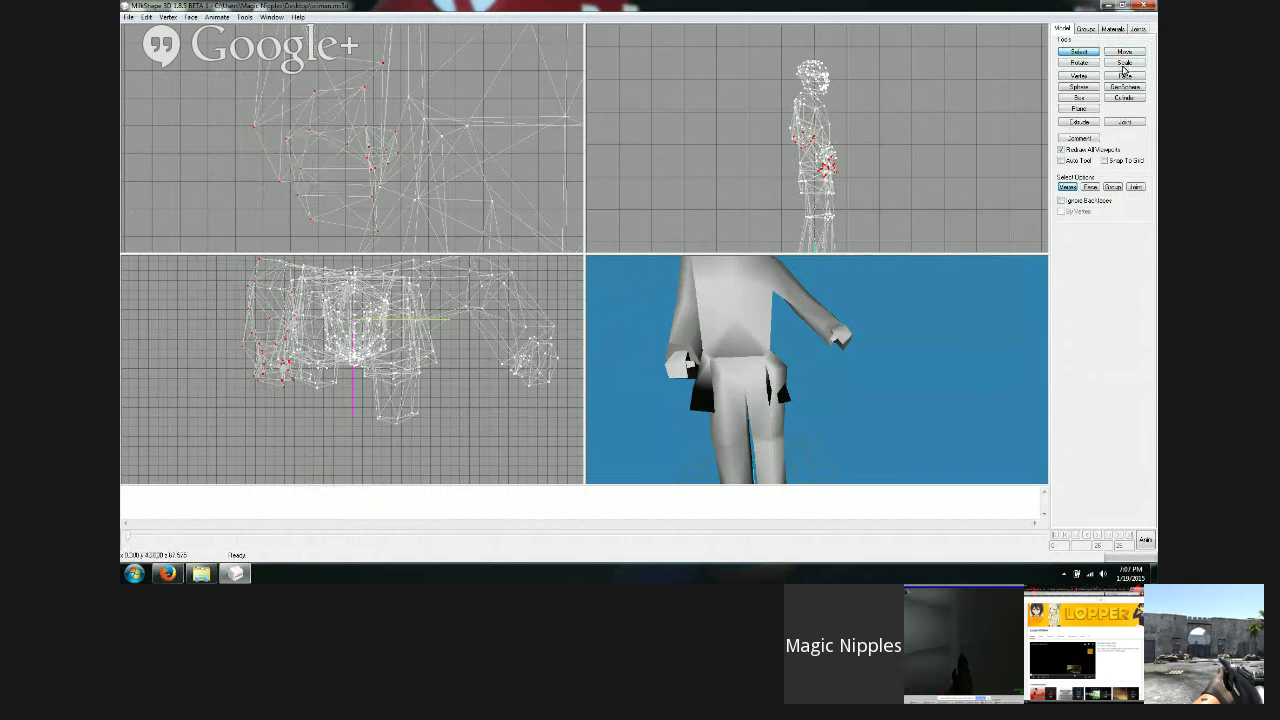
{"action": "left_click", "coordinate": [1079, 62]}
{"action": "left_click_drag", "start_coordinate": [381, 121], "coordinate": [433, 242], "text": "ctrl"}
{"action": "left_click_drag", "start_coordinate": [390, 120], "coordinate": [401, 121]}
{"action": "left_click_drag", "start_coordinate": [591, 316], "coordinate": [778, 440]}
{"action": "key", "text": "ctrl+z"}
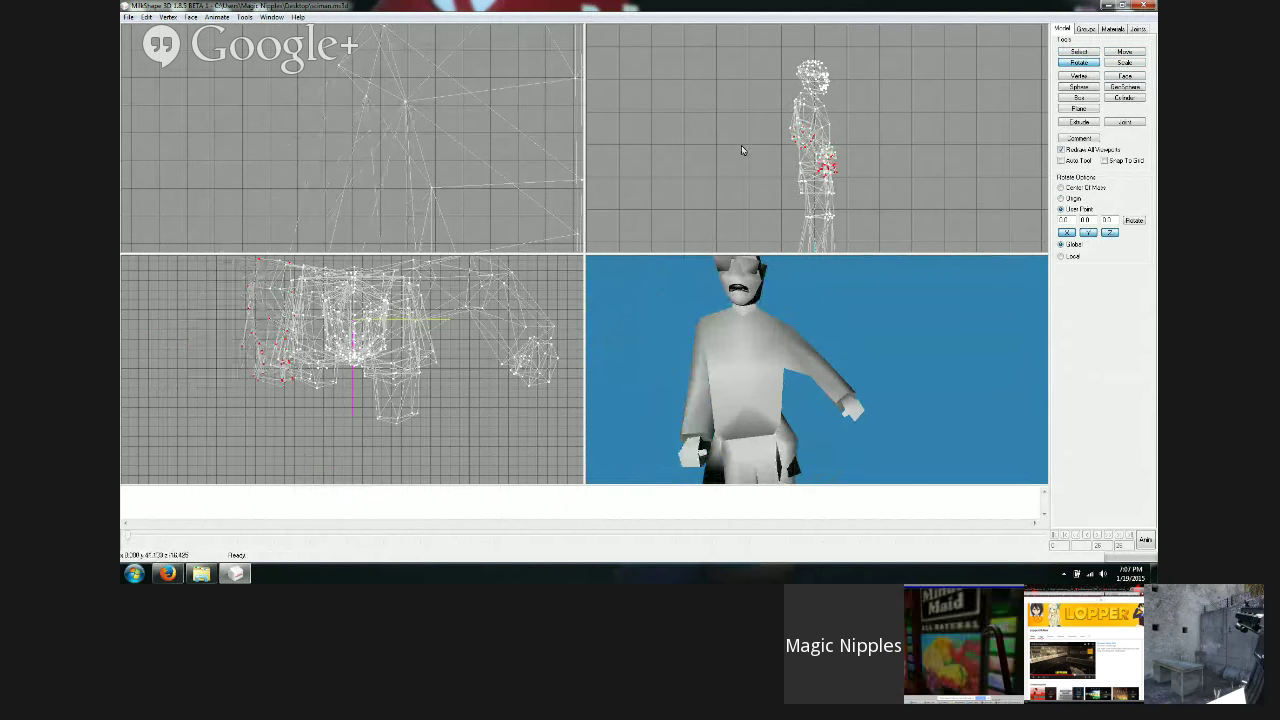
{"action": "left_click_drag", "start_coordinate": [425, 148], "coordinate": [338, 173], "text": "ctrl"}
{"action": "left_click_drag", "start_coordinate": [254, 96], "coordinate": [261, 98]}
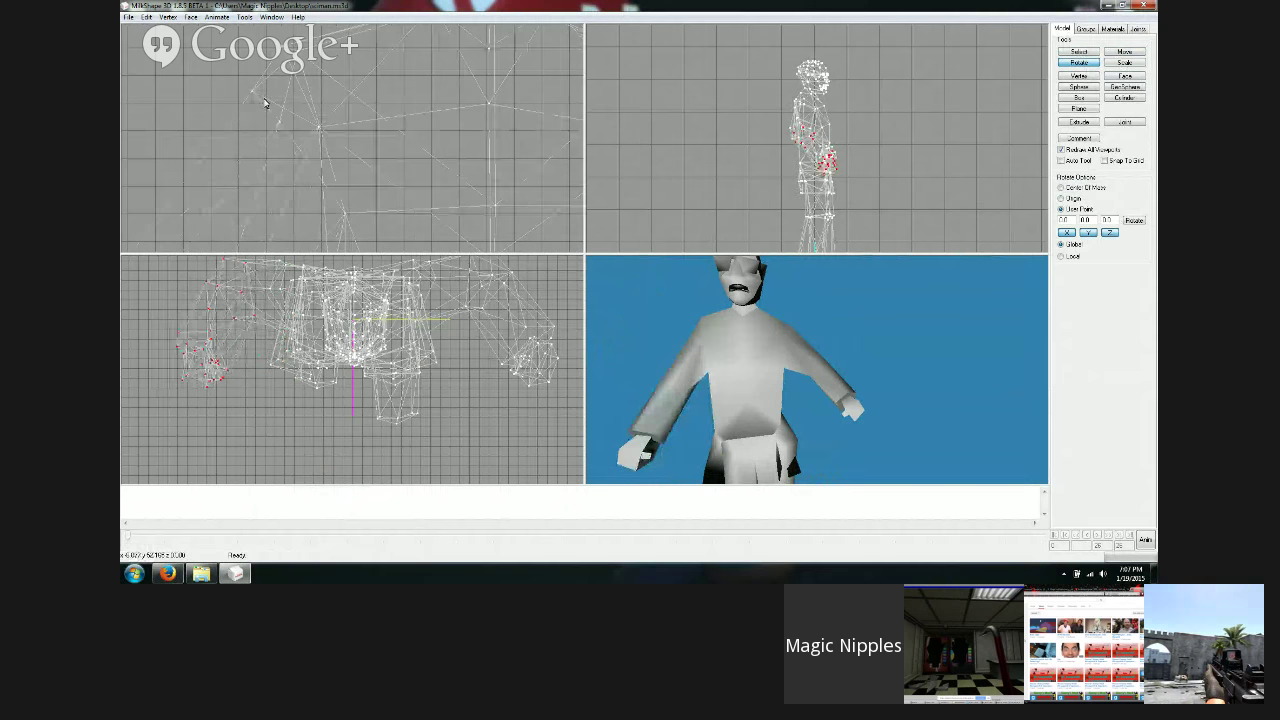
{"action": "key", "text": "ctrl+z"}
Step: Rotate the right forearm and hand outward around a shoulder point to match the left arm, and inspect the whole figure
{"action": "left_click_drag", "start_coordinate": [418, 146], "coordinate": [318, 160], "text": "ctrl"}
{"action": "left_click_drag", "start_coordinate": [672, 372], "coordinate": [672, 428]}
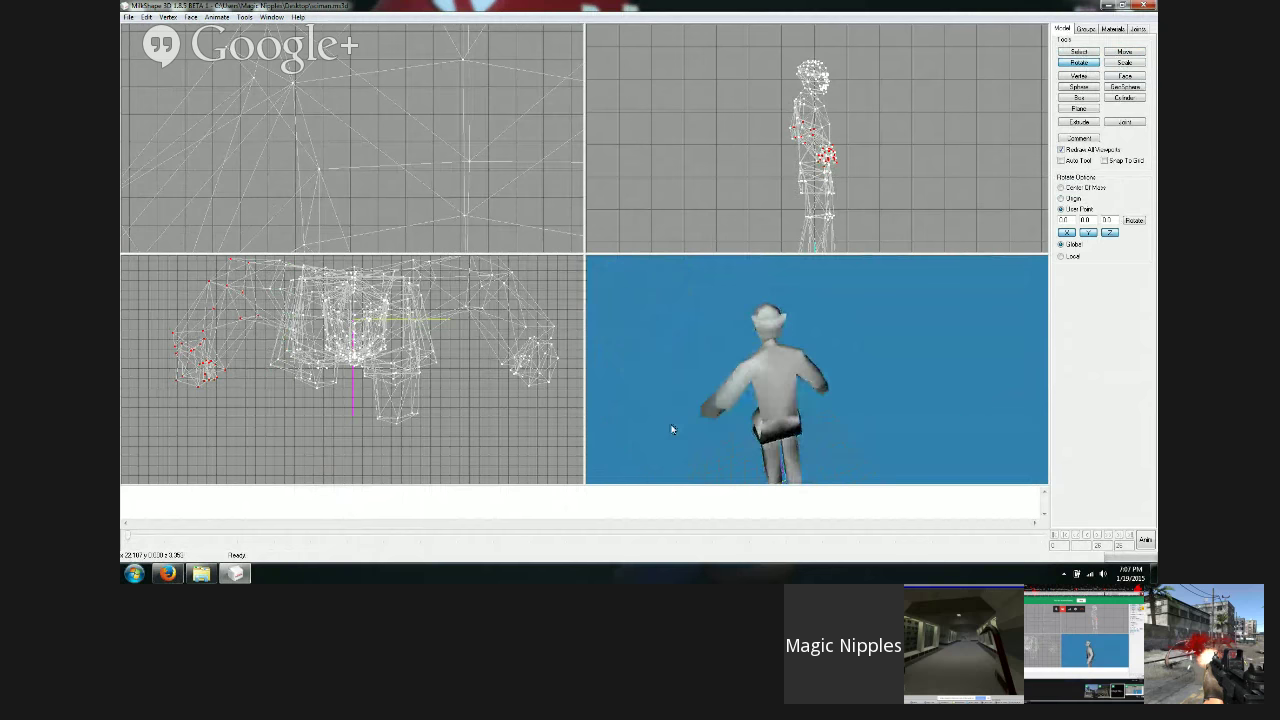
{"action": "scroll", "coordinate": [413, 189], "scroll_direction": "down", "scroll_amount": 3}
{"action": "scroll", "coordinate": [322, 163], "scroll_direction": "up", "scroll_amount": 4}
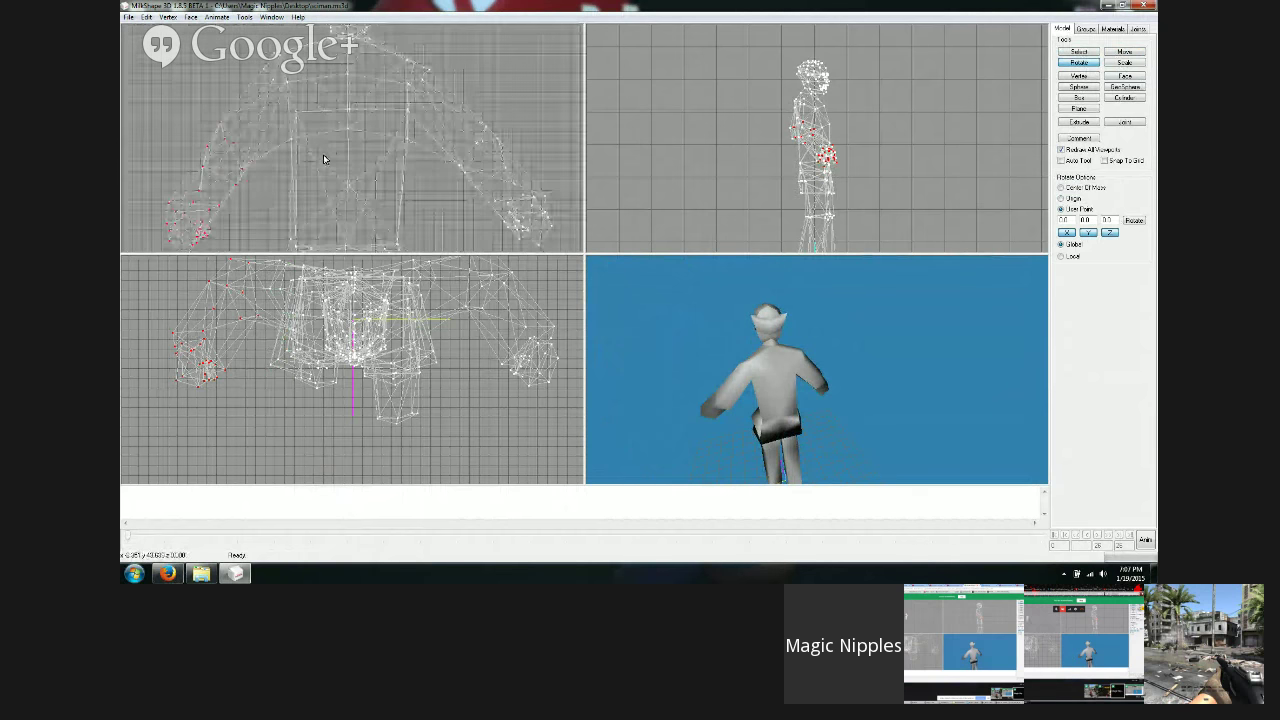
{"action": "left_click_drag", "start_coordinate": [461, 208], "coordinate": [461, 118], "text": "ctrl"}
{"action": "left_click_drag", "start_coordinate": [458, 182], "coordinate": [463, 82], "text": "ctrl"}
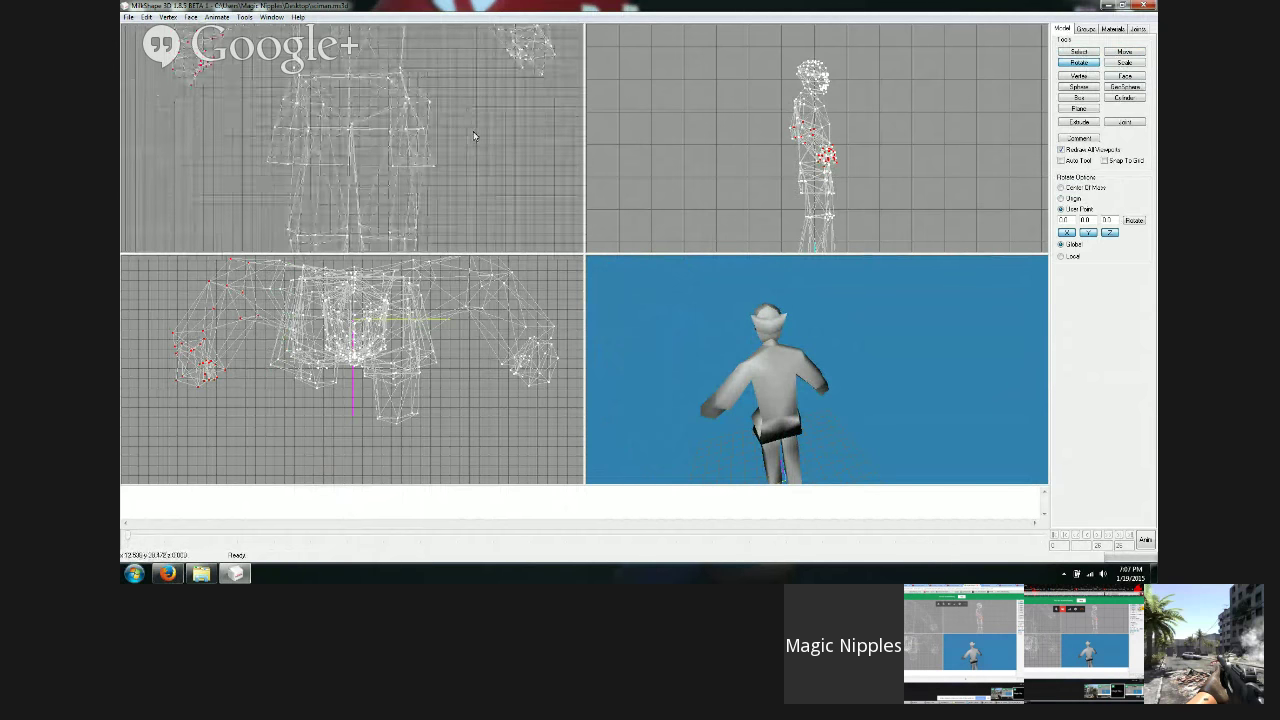
{"action": "left_click_drag", "start_coordinate": [470, 150], "coordinate": [454, 38], "text": "ctrl"}
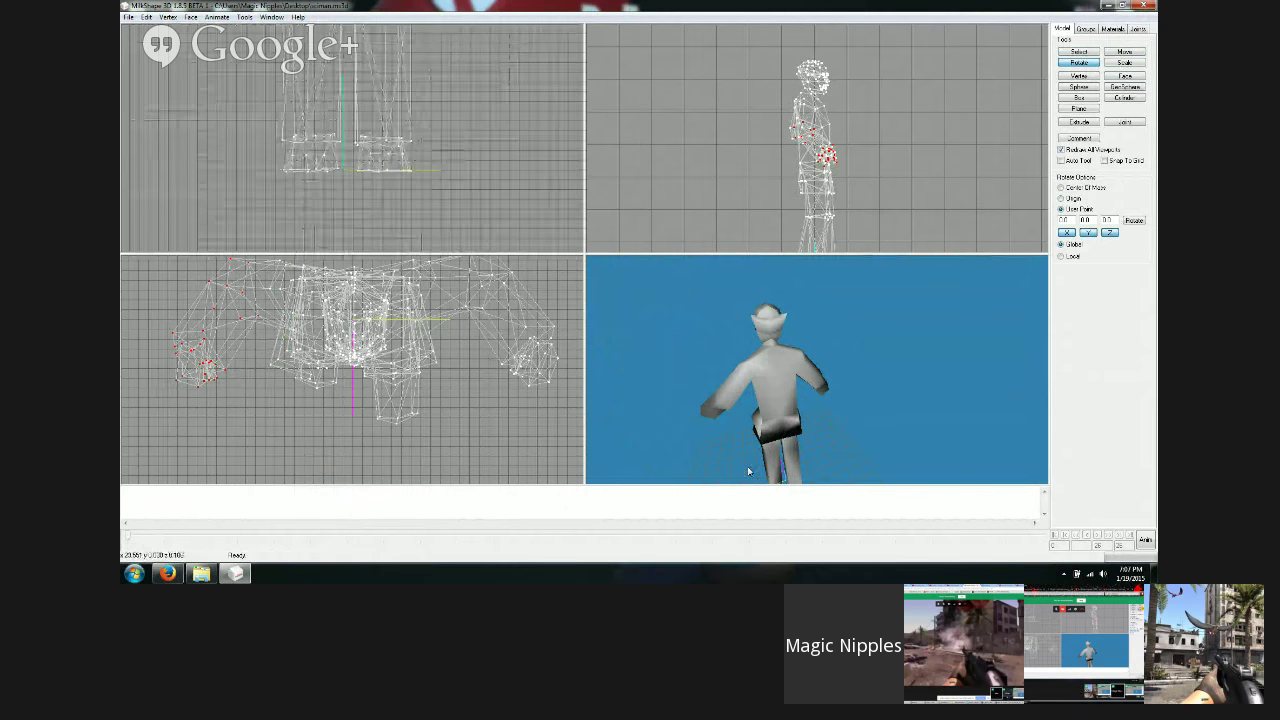
Step: Select the left foot's vertices and move them backward in the side view to line up with the right foot
{"action": "left_click_drag", "start_coordinate": [746, 466], "coordinate": [949, 434]}
{"action": "left_click_drag", "start_coordinate": [836, 194], "coordinate": [818, 87], "text": "ctrl"}
{"action": "scroll", "coordinate": [865, 201], "scroll_direction": "up", "scroll_amount": 3}
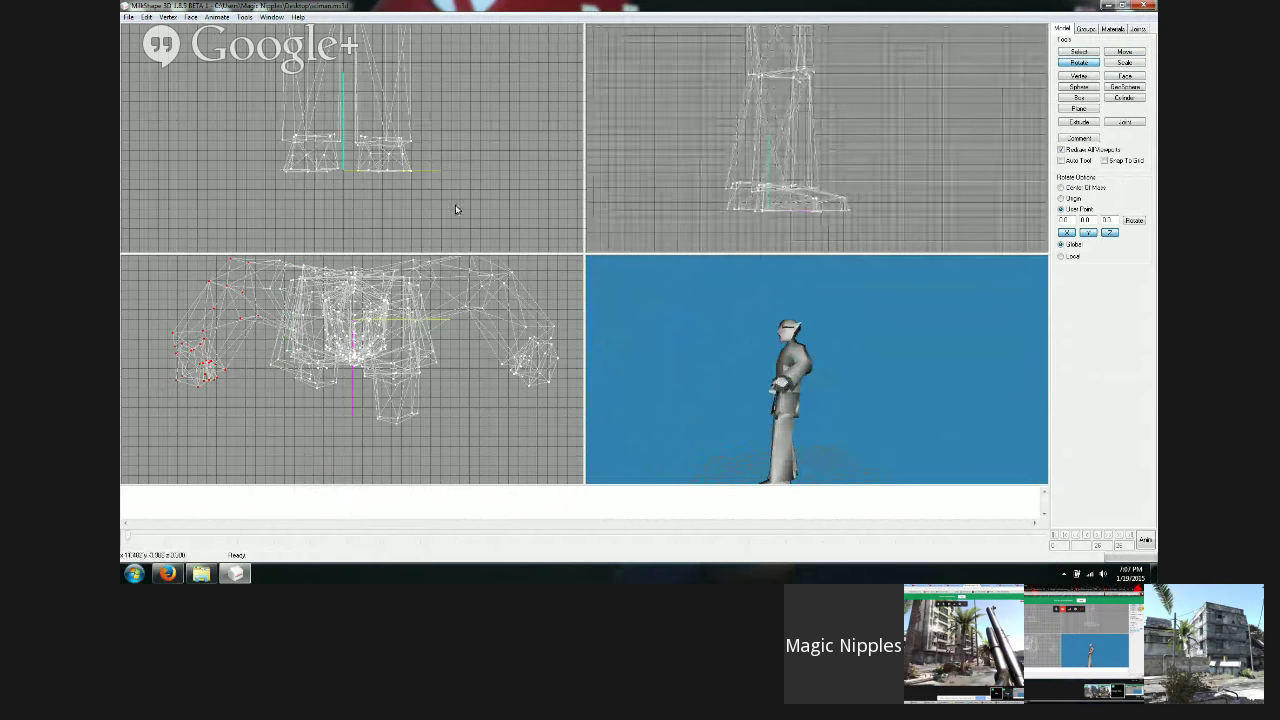
{"action": "left_click", "coordinate": [1071, 53]}
{"action": "left_click_drag", "start_coordinate": [484, 208], "coordinate": [346, 128]}
{"action": "left_click", "coordinate": [1064, 56]}
{"action": "scroll", "coordinate": [887, 172], "scroll_direction": "up", "scroll_amount": 5}
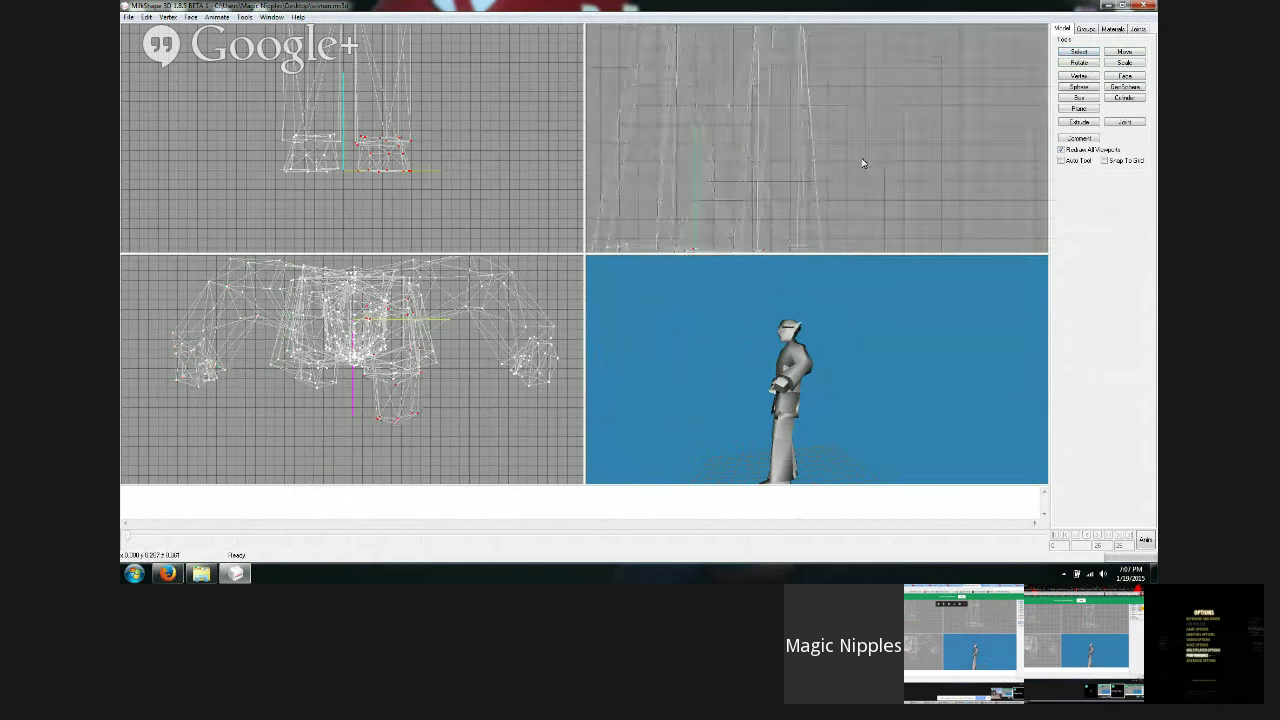
{"action": "left_click_drag", "start_coordinate": [863, 163], "coordinate": [937, 26], "text": "ctrl"}
{"action": "left_click", "coordinate": [1124, 51]}
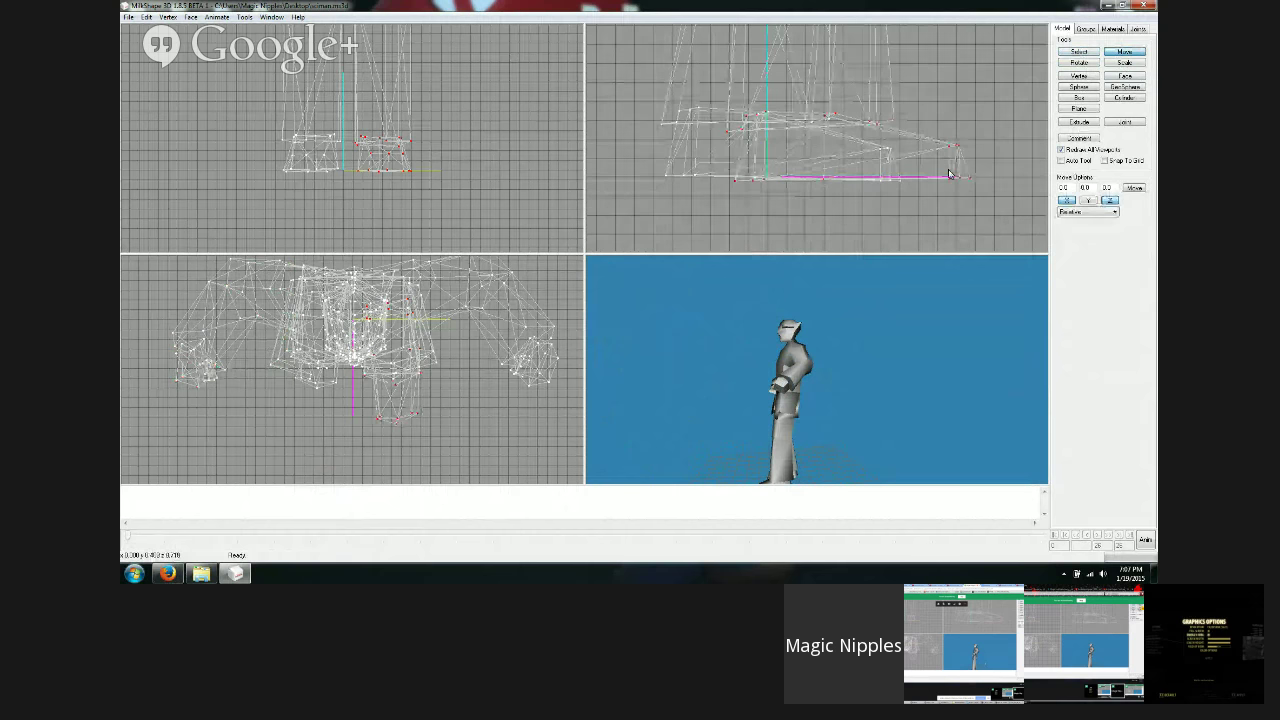
{"action": "left_click_drag", "start_coordinate": [949, 171], "coordinate": [818, 163]}
{"action": "left_click", "coordinate": [1080, 63]}
{"action": "left_click", "coordinate": [1122, 52]}
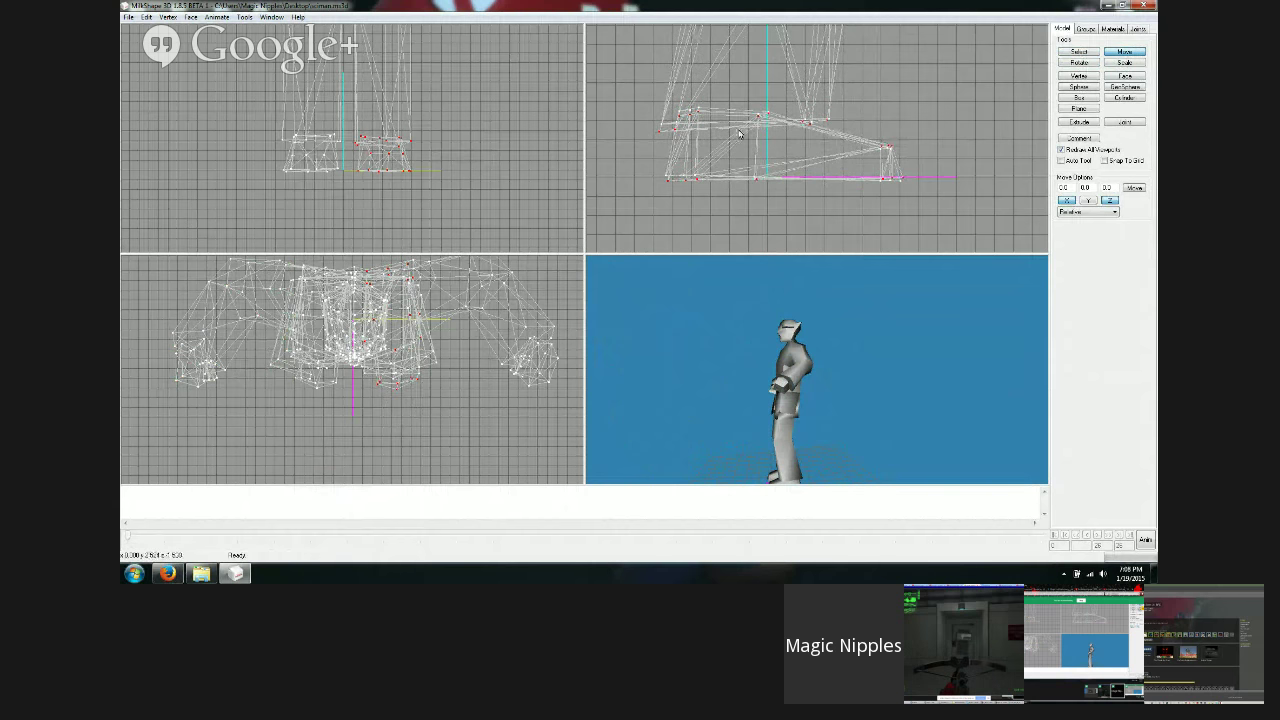
Step: Select the right foot's vertices, then rotate and nudge them slightly in the side view to match the left foot
{"action": "left_click", "coordinate": [1078, 52]}
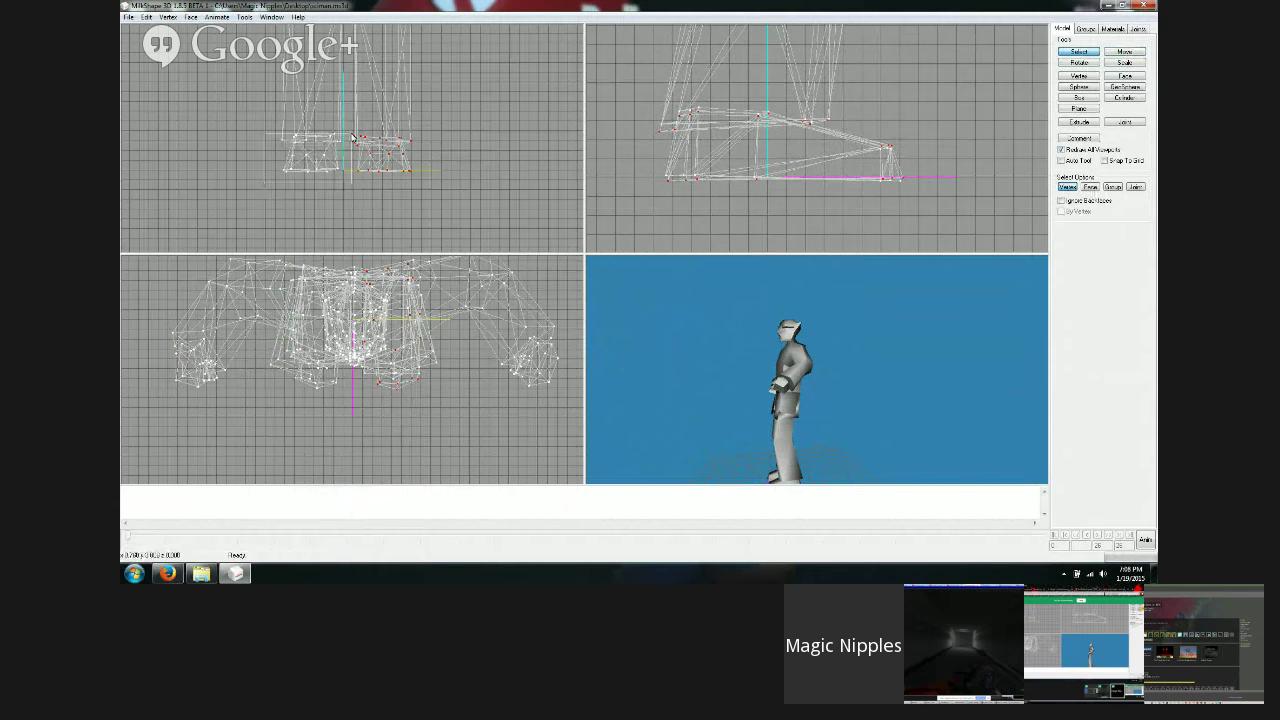
{"action": "left_click", "coordinate": [1093, 63]}
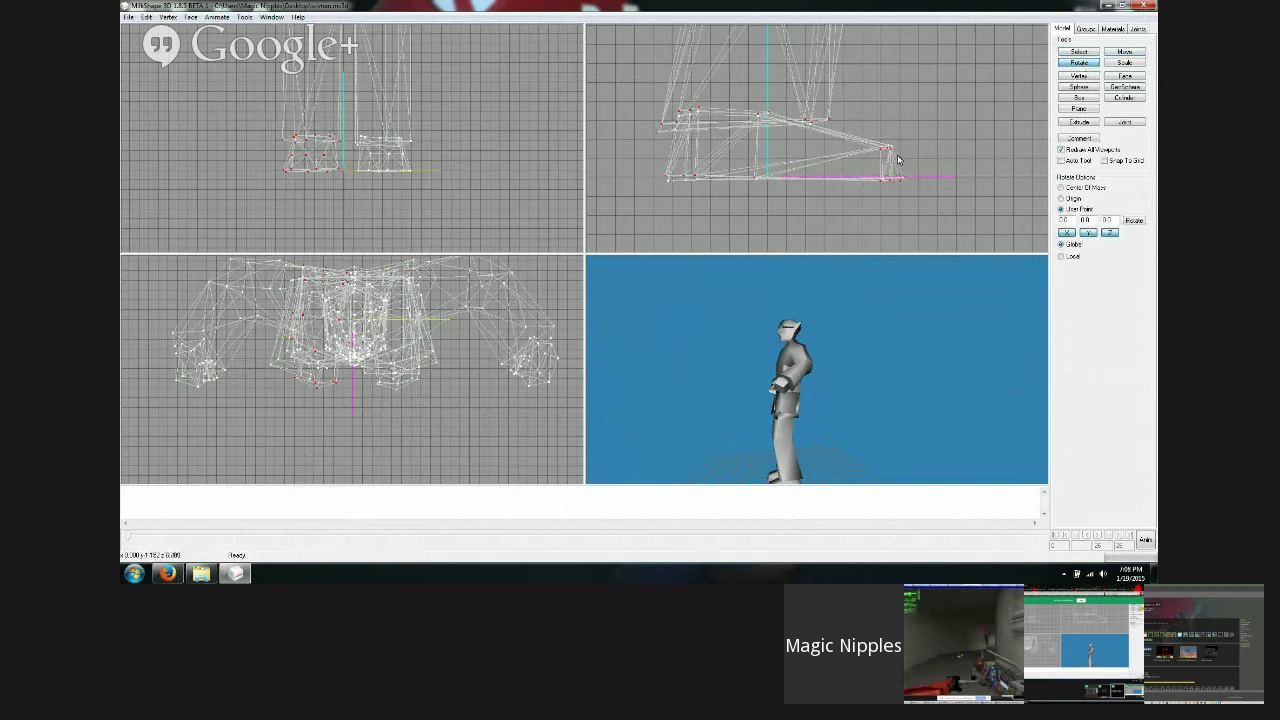
{"action": "left_click_drag", "start_coordinate": [893, 148], "coordinate": [901, 158]}
{"action": "left_click_drag", "start_coordinate": [801, 179], "coordinate": [836, 164]}
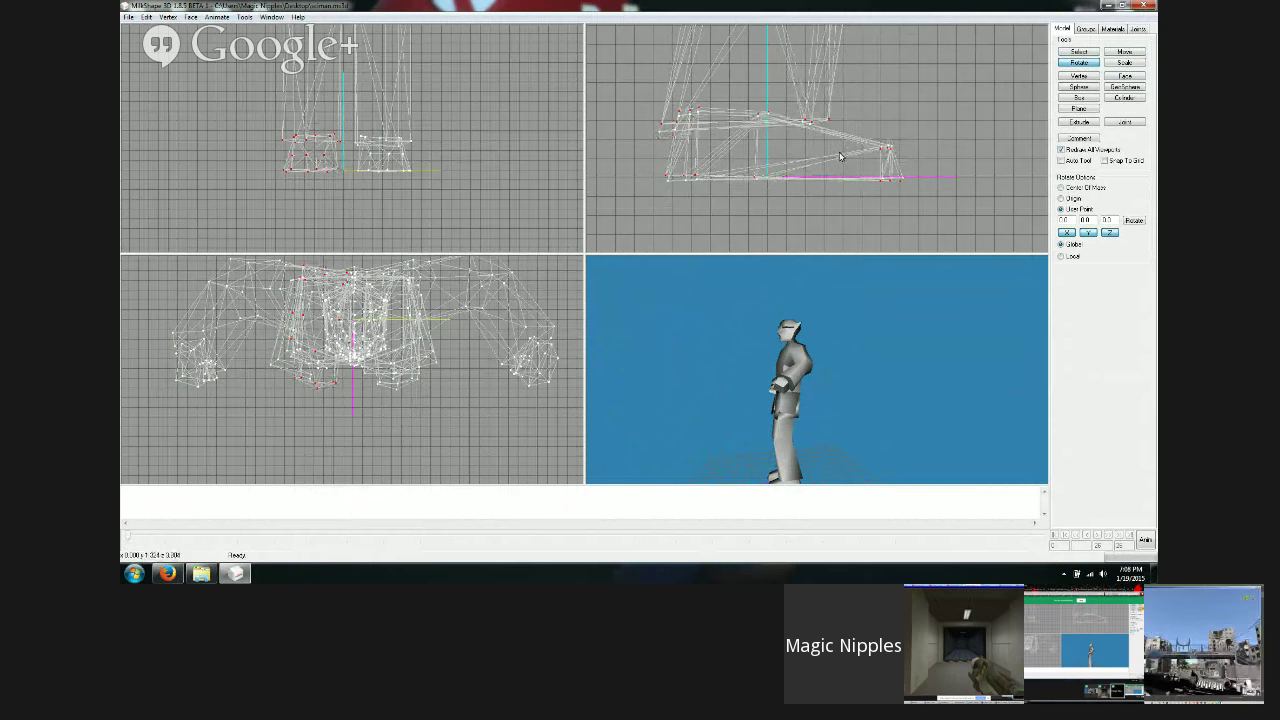
{"action": "left_click_drag", "start_coordinate": [840, 155], "coordinate": [841, 154]}
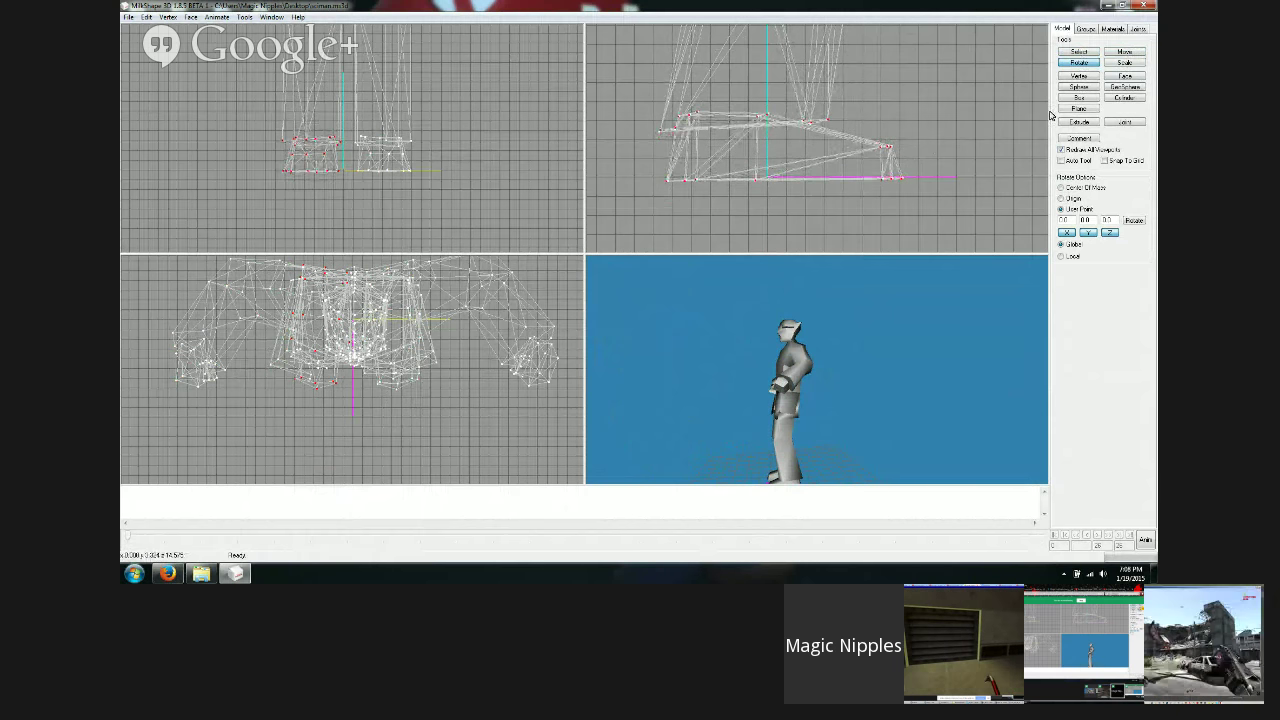
{"action": "left_click", "coordinate": [1125, 52]}
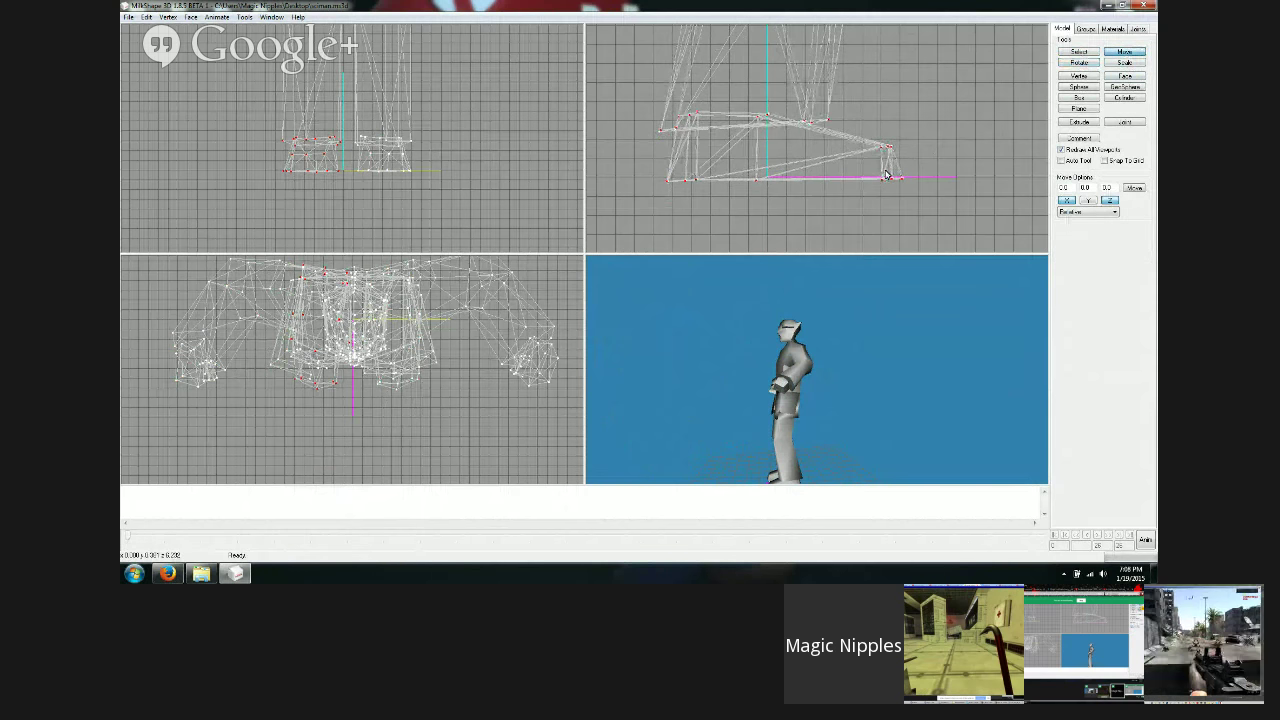
{"action": "left_click_drag", "start_coordinate": [885, 170], "coordinate": [884, 168]}
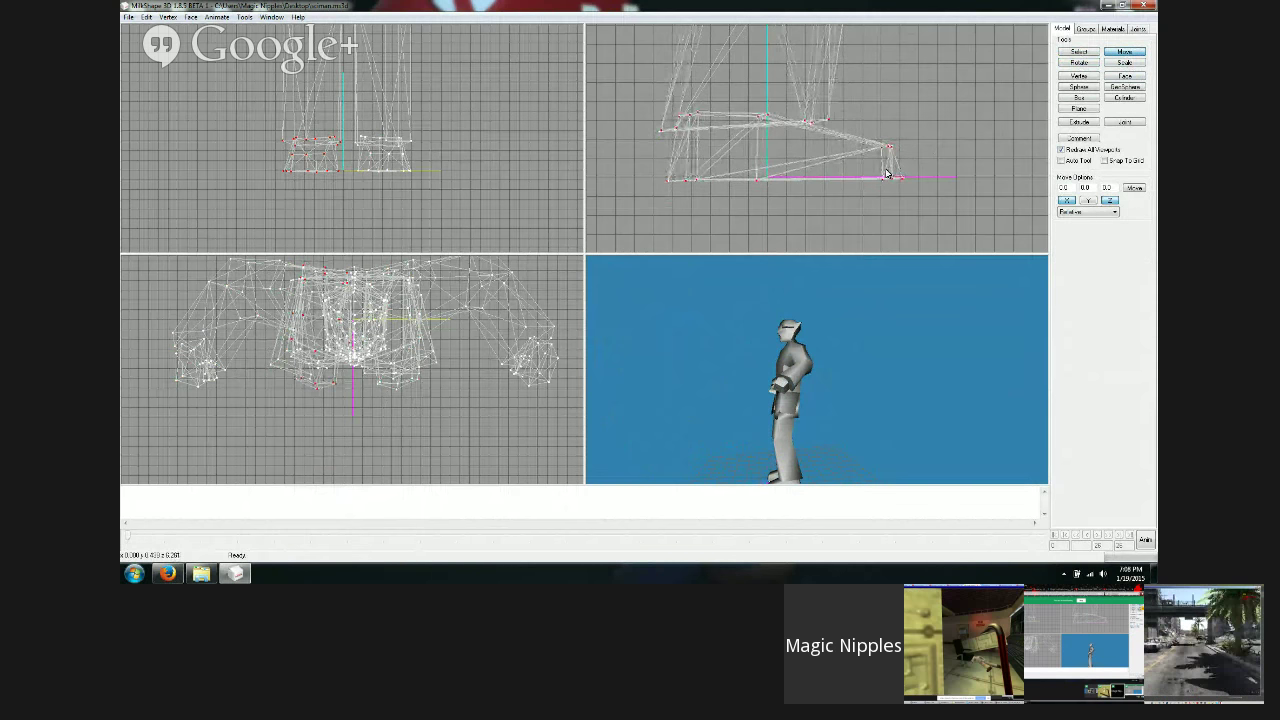
Step: Select the right knee's vertices and move them forward in the side view to line up with the left knee
{"action": "left_click_drag", "start_coordinate": [438, 186], "coordinate": [472, 337], "text": "ctrl"}
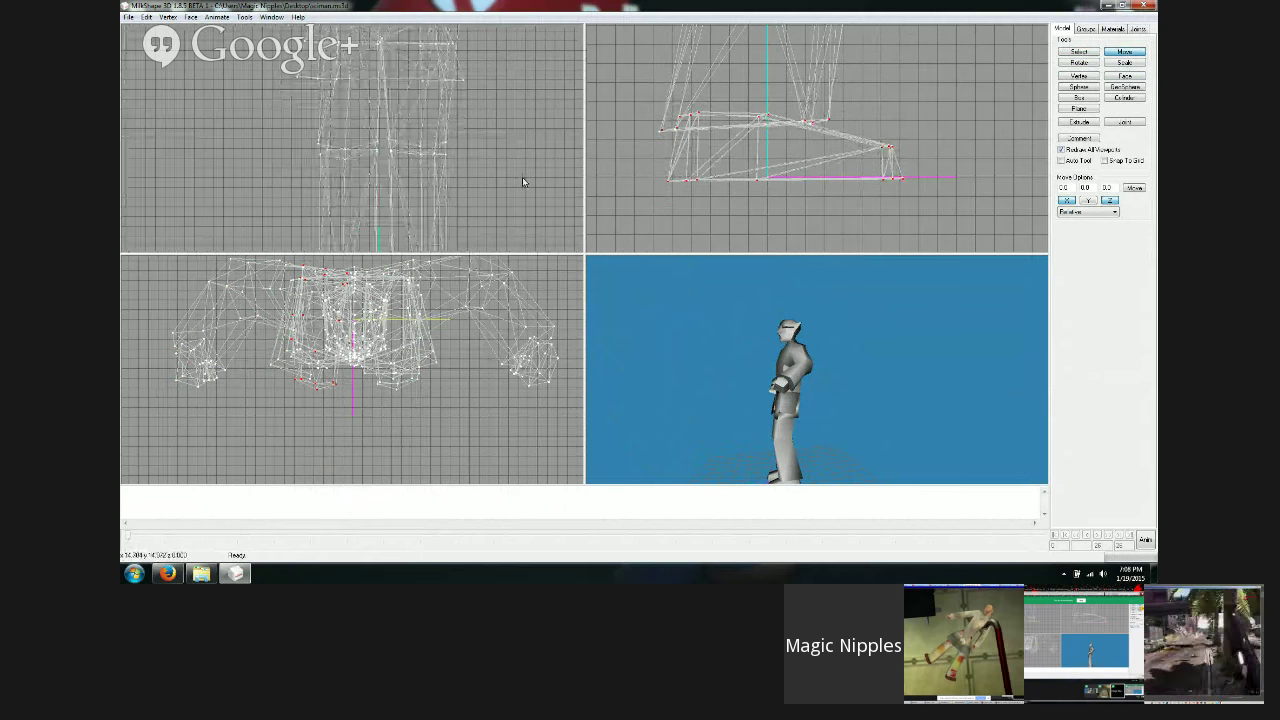
{"action": "left_click_drag", "start_coordinate": [522, 177], "coordinate": [515, 194], "text": "ctrl"}
{"action": "left_click_drag", "start_coordinate": [934, 118], "coordinate": [965, 427], "text": "ctrl"}
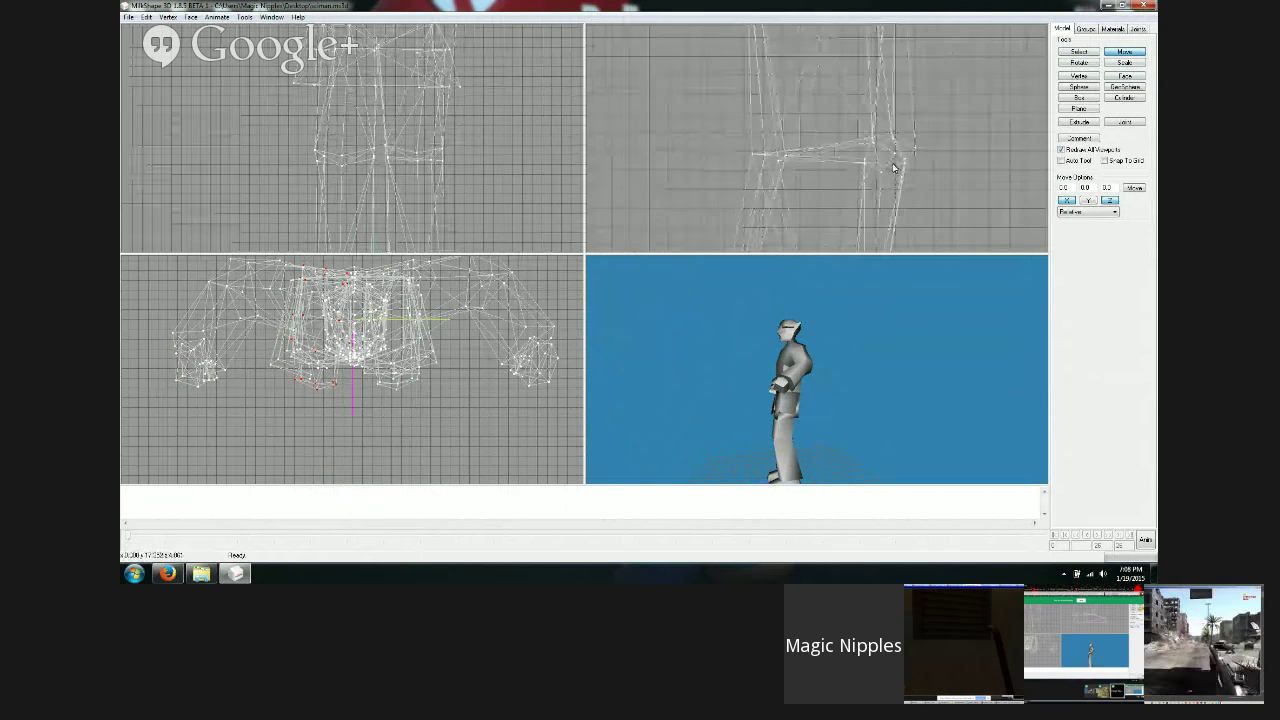
{"action": "left_click", "coordinate": [1079, 52]}
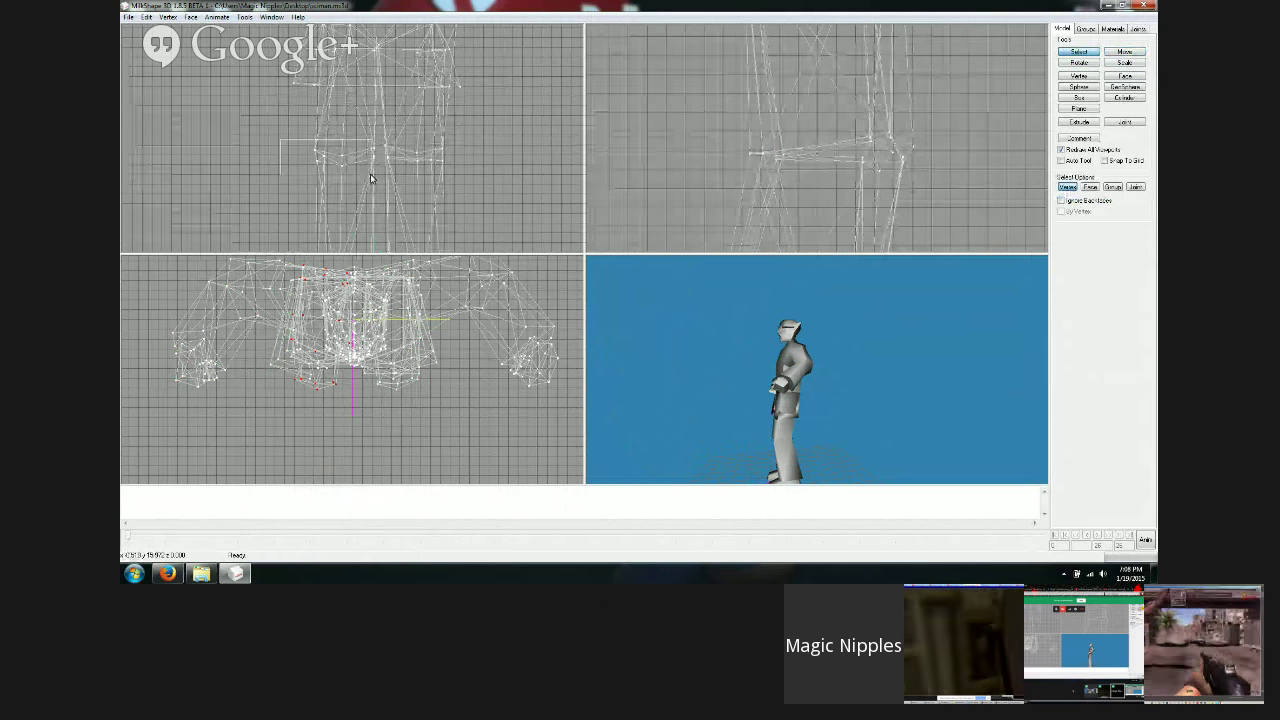
{"action": "left_click_drag", "start_coordinate": [370, 178], "coordinate": [404, 178]}
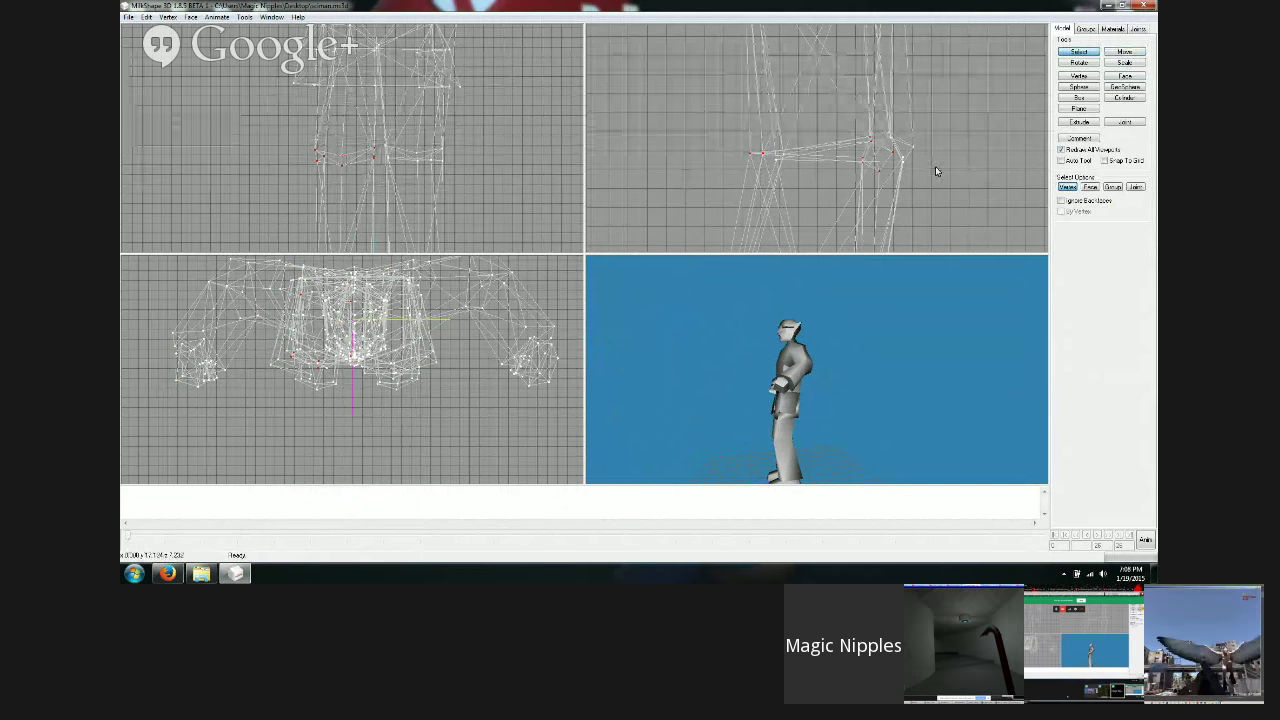
{"action": "left_click_drag", "start_coordinate": [1042, 82], "coordinate": [931, 152]}
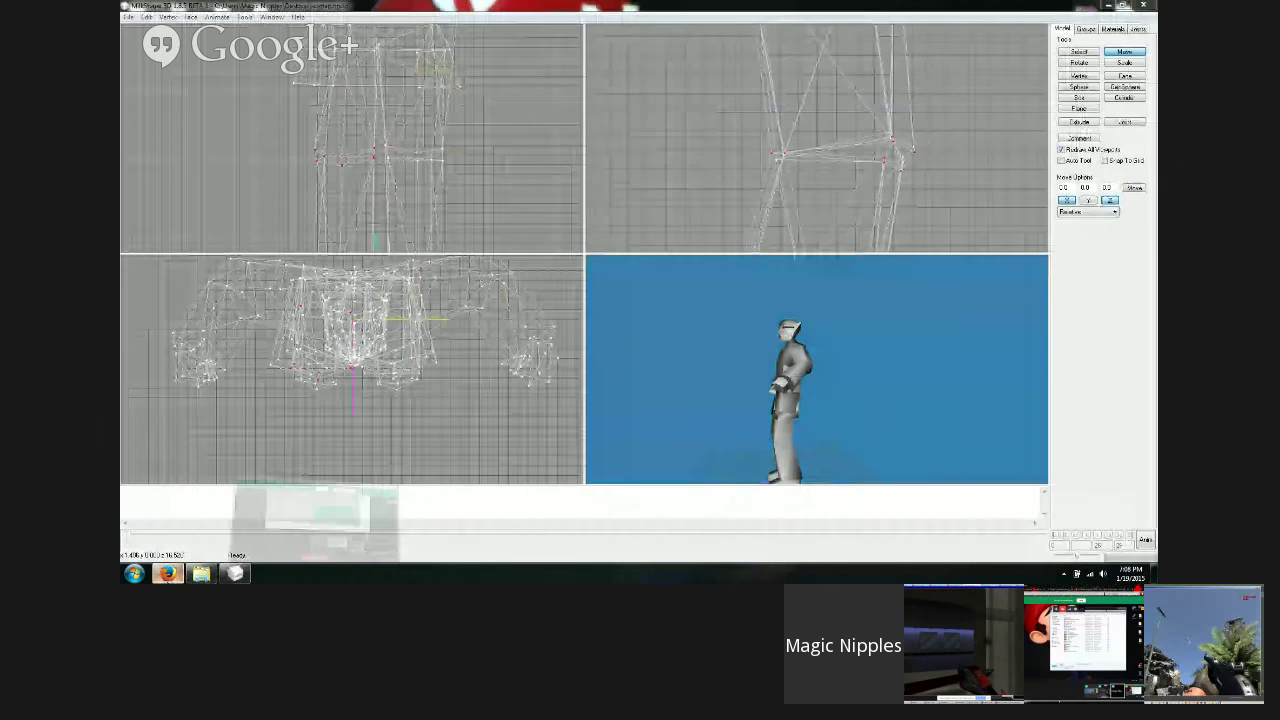
Step: Fine-tune the position and rotation of the right knee's vertices, checking the Google+ Hangouts broadcast window in Firefox
{"action": "left_click", "coordinate": [167, 573]}
{"action": "left_click", "coordinate": [167, 574]}
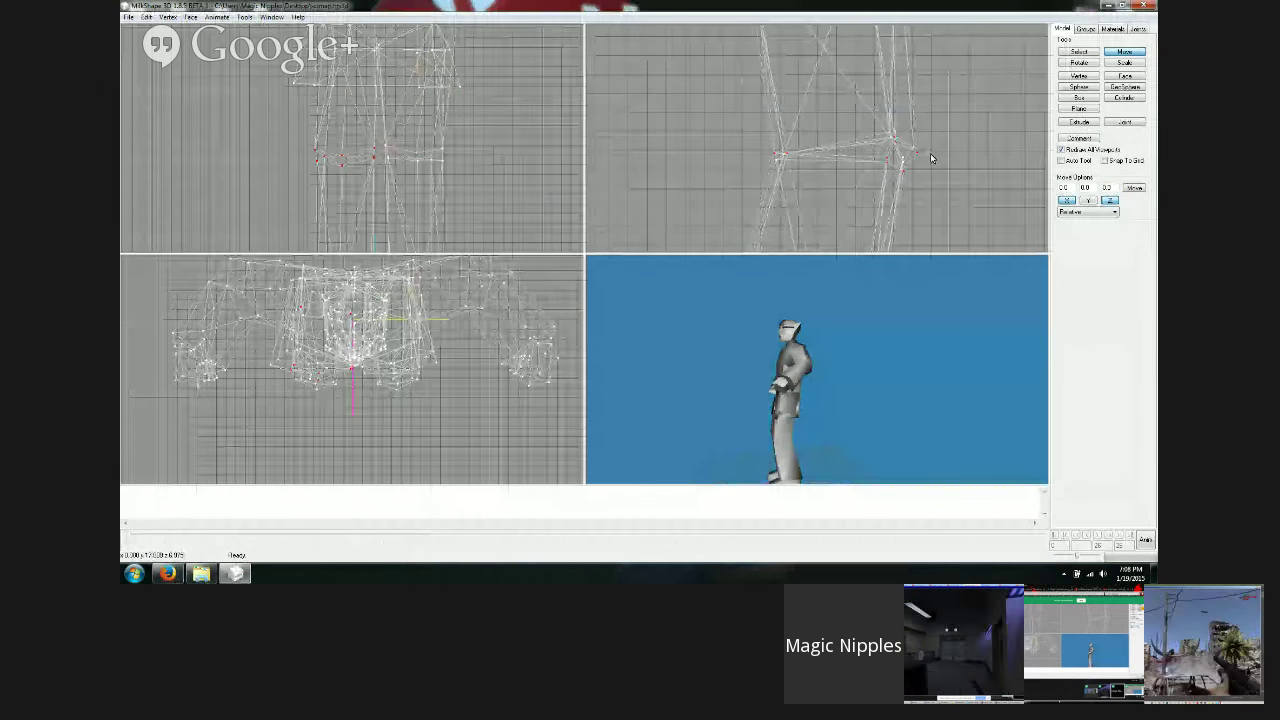
{"action": "left_click_drag", "start_coordinate": [929, 152], "coordinate": [877, 163]}
{"action": "left_click", "coordinate": [1079, 62]}
{"action": "left_click", "coordinate": [163, 572]}
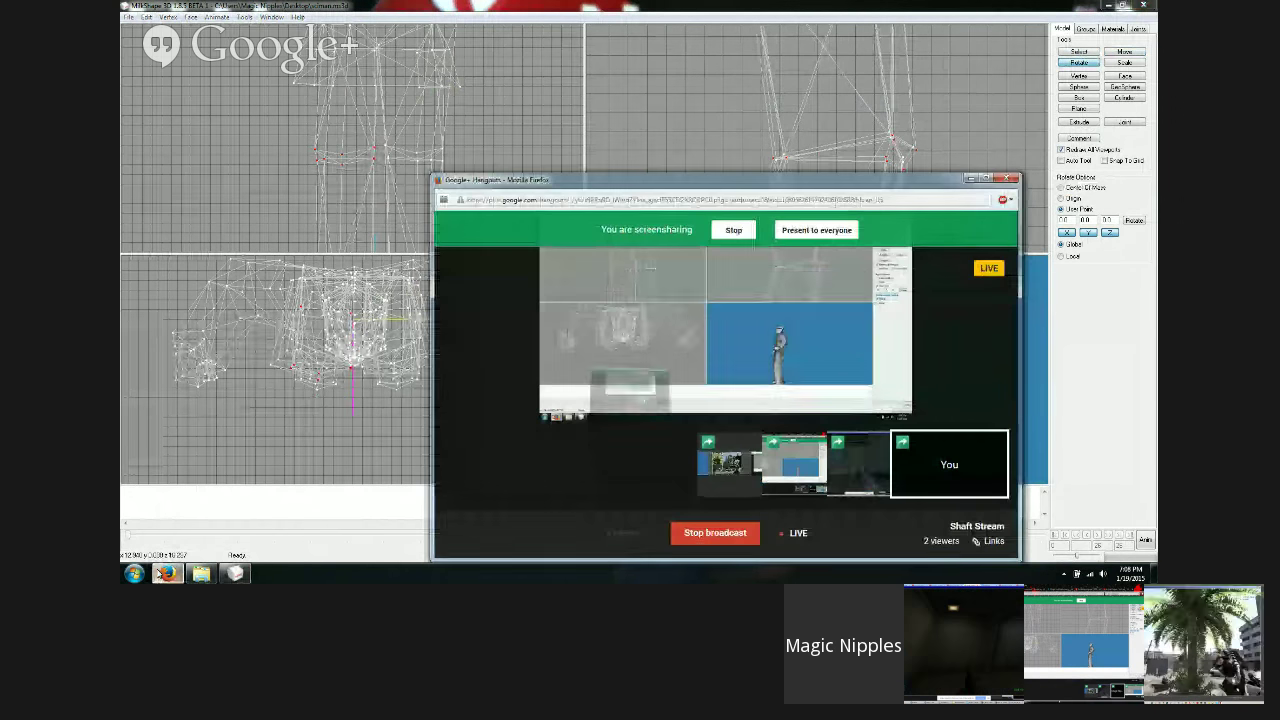
{"action": "left_click", "coordinate": [166, 572]}
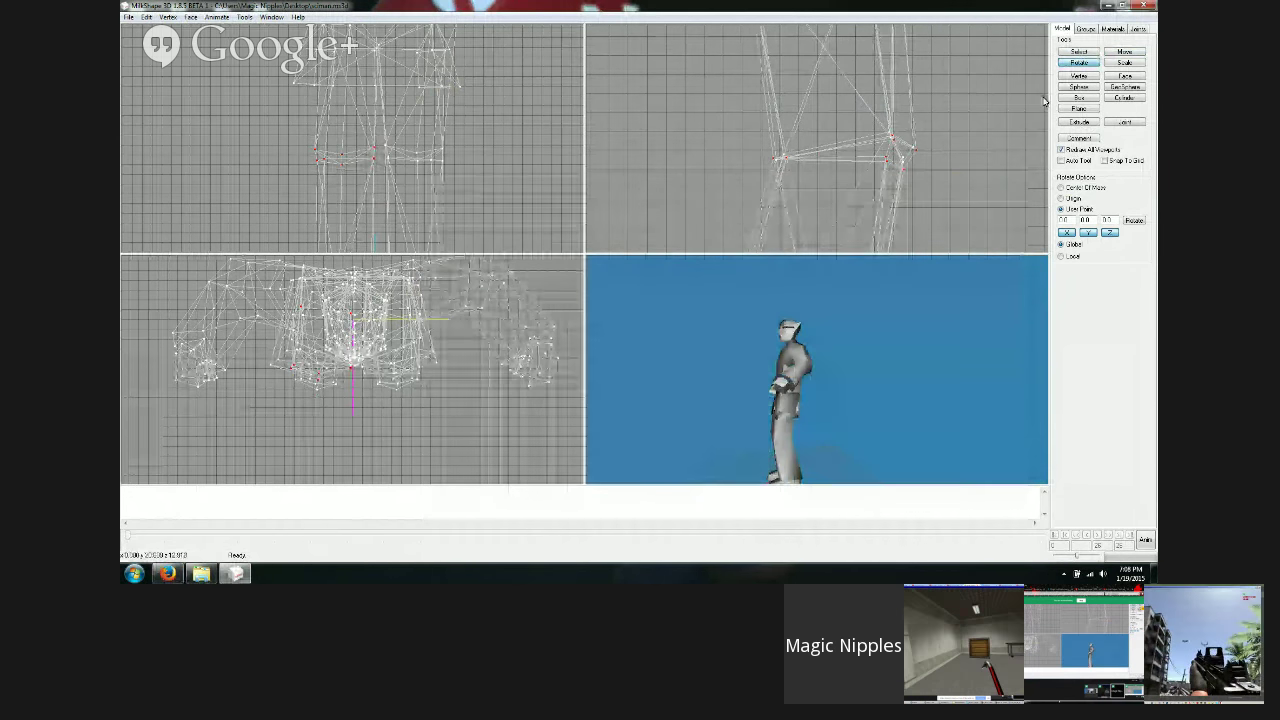
Step: Select only the front vertices of the right knee and adjust them slightly forward
{"action": "left_click", "coordinate": [1079, 51]}
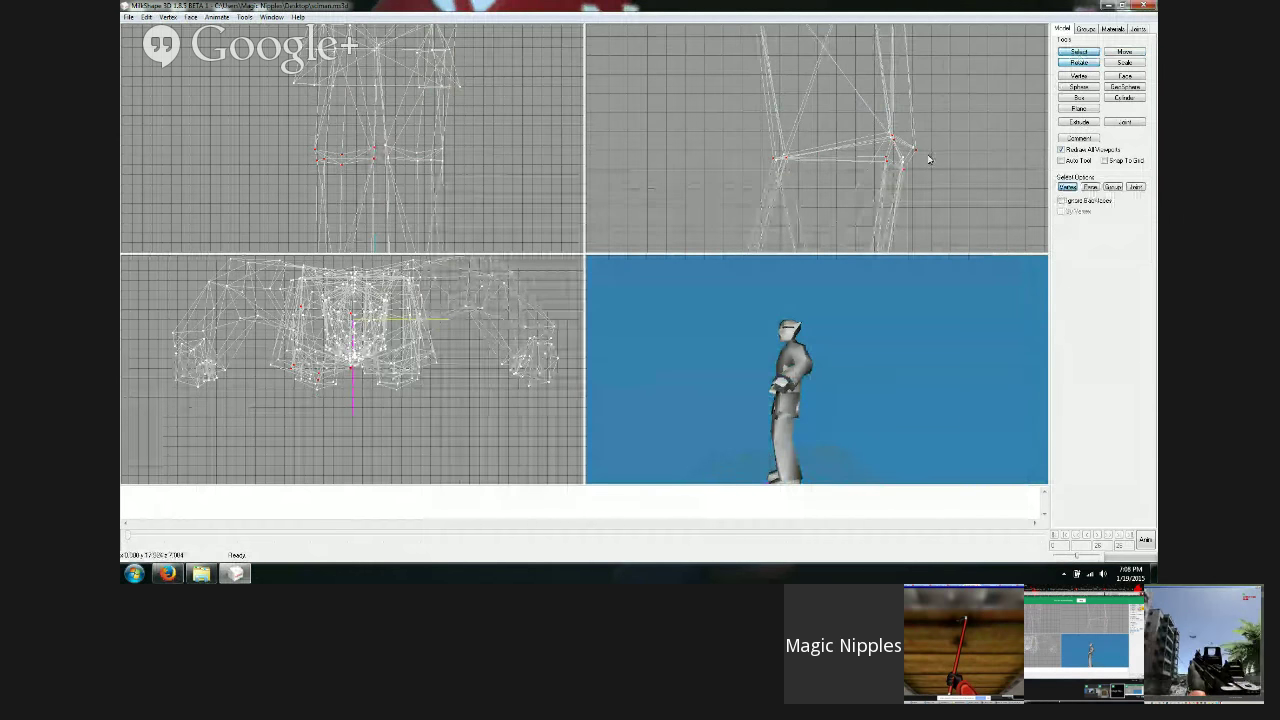
{"action": "left_click_drag", "start_coordinate": [918, 158], "coordinate": [913, 158]}
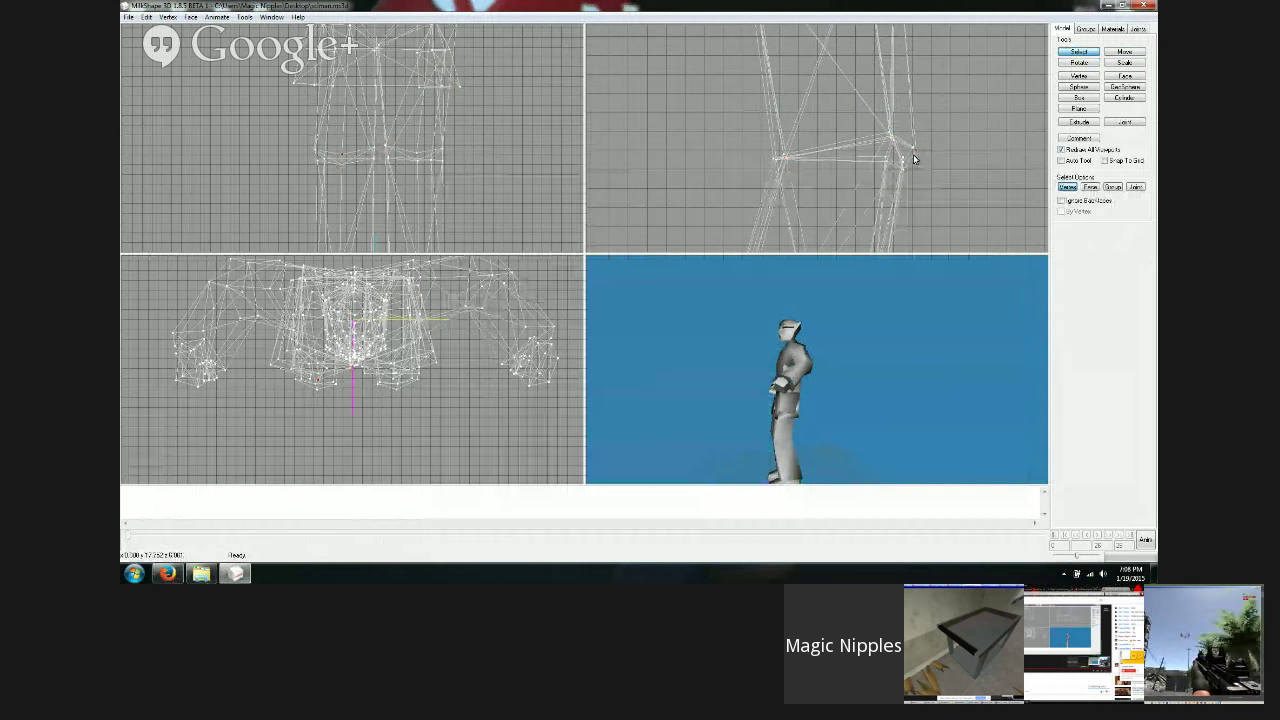
{"action": "left_click", "coordinate": [1079, 62]}
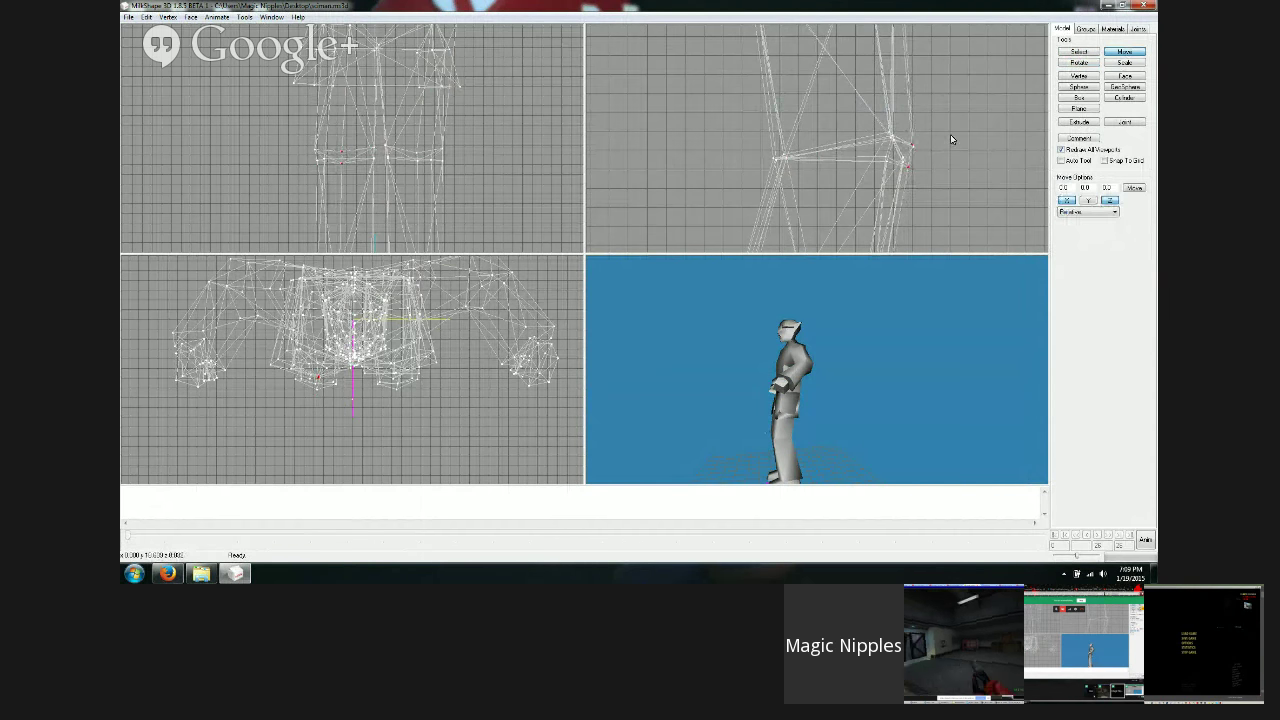
Step: Select the left knee's vertices, narrow the selection to its front vertices and move them slightly forward
{"action": "left_click", "coordinate": [1086, 52]}
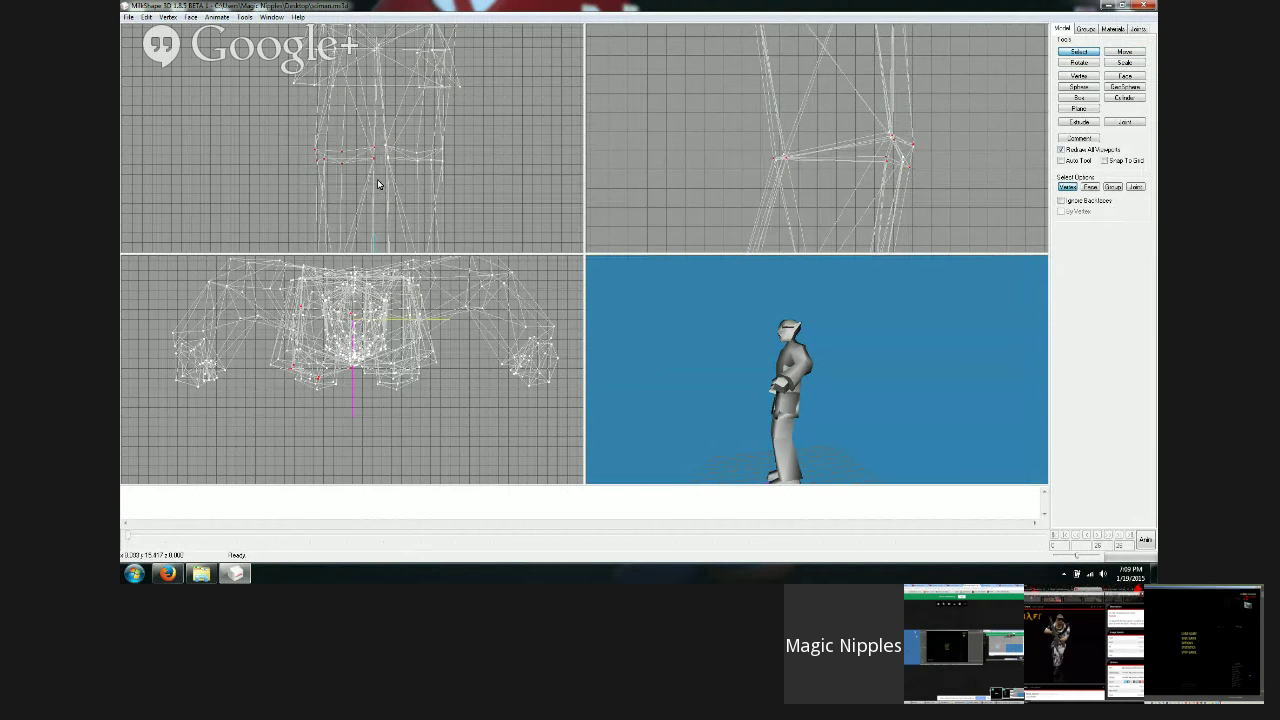
{"action": "left_click", "coordinate": [147, 18]}
{"action": "left_click", "coordinate": [185, 129]}
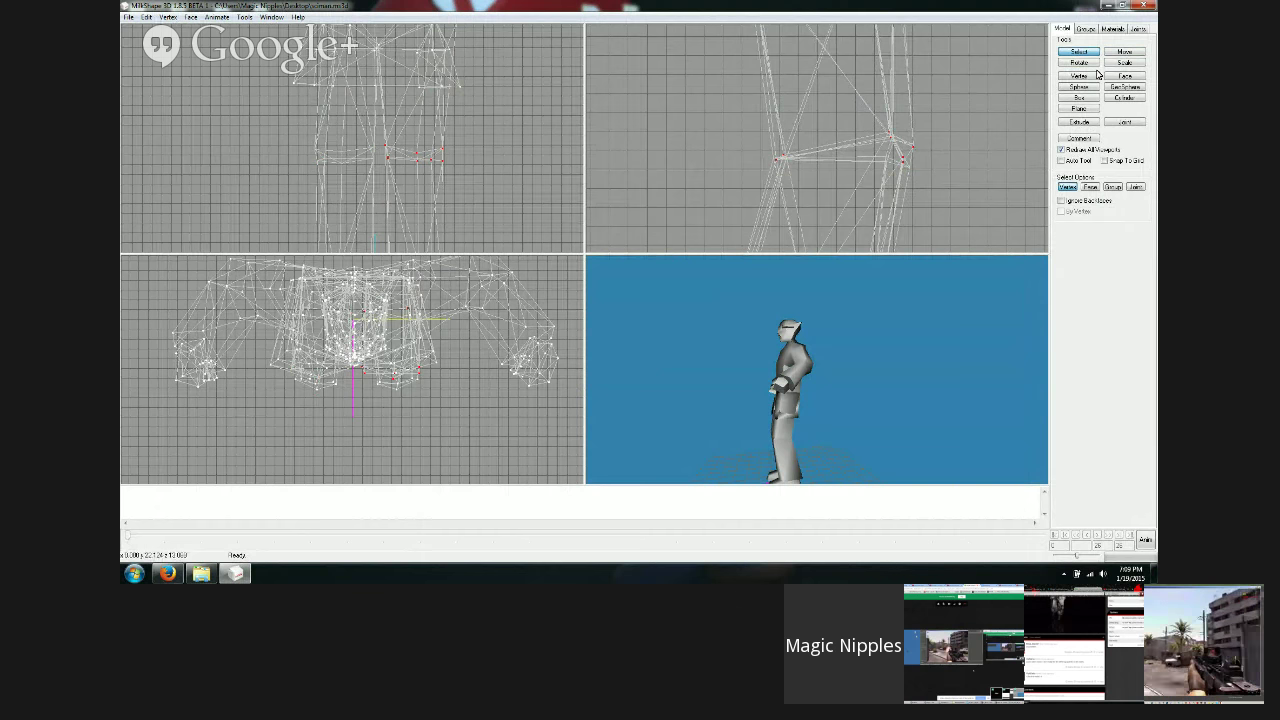
{"action": "left_click_drag", "start_coordinate": [957, 183], "coordinate": [902, 163], "text": "ctrl"}
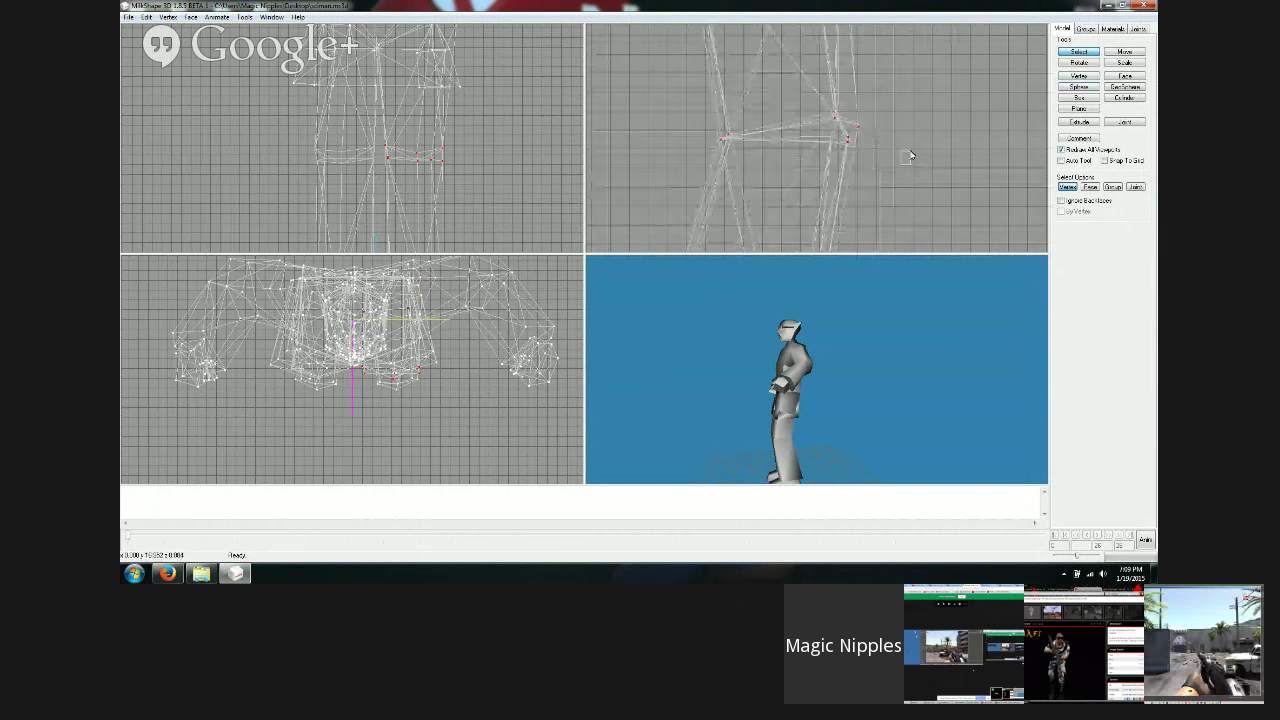
{"action": "key", "text": "F2"}
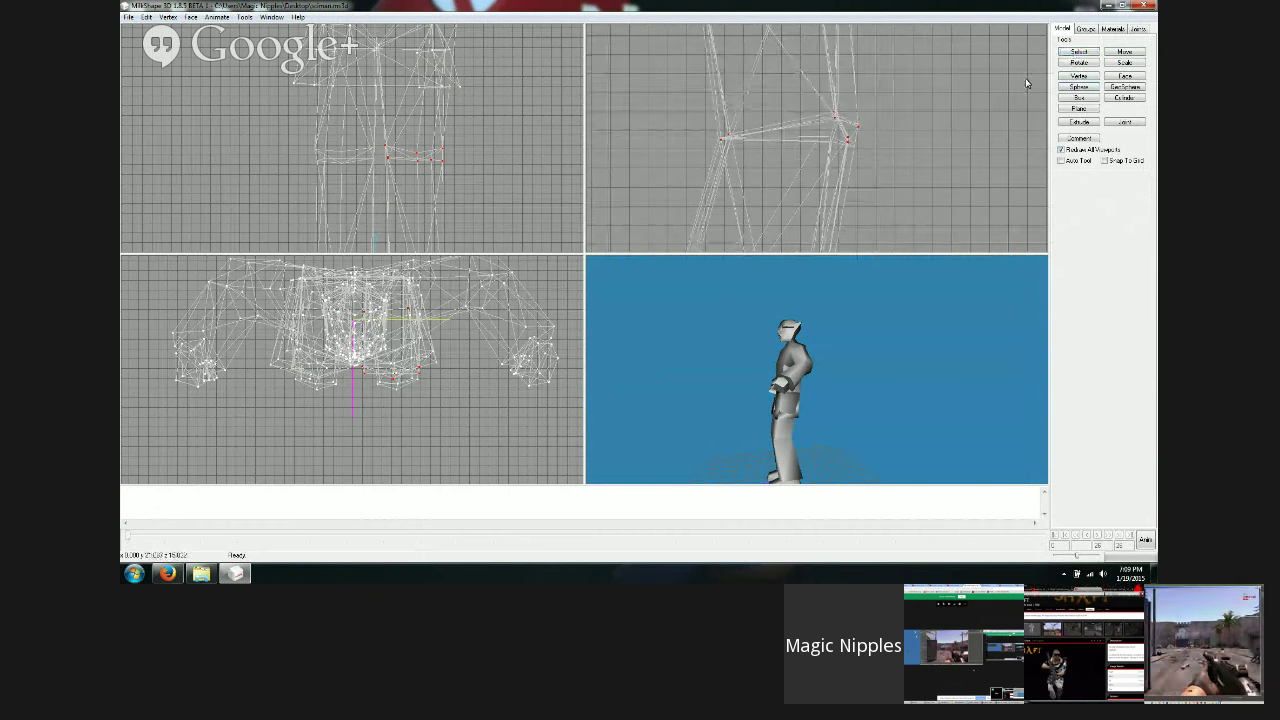
{"action": "left_click", "coordinate": [1062, 55]}
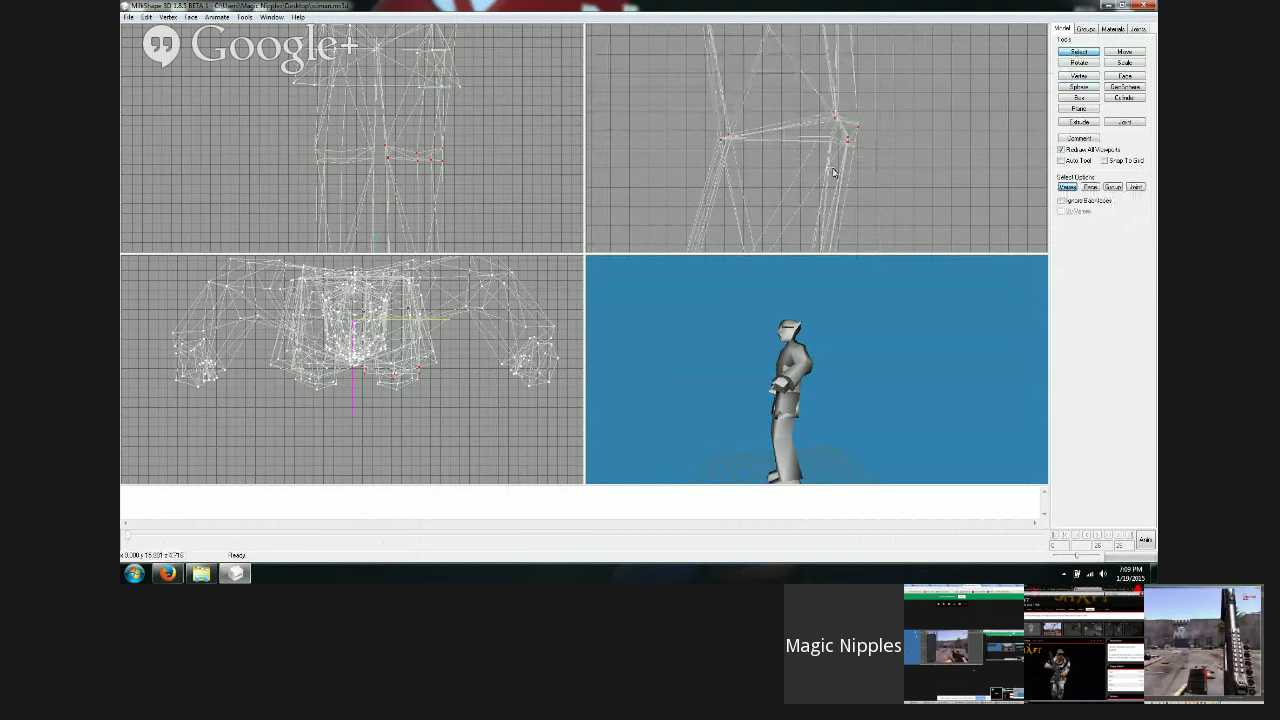
{"action": "left_click", "coordinate": [1125, 52]}
{"action": "left_click_drag", "start_coordinate": [943, 123], "coordinate": [951, 150]}
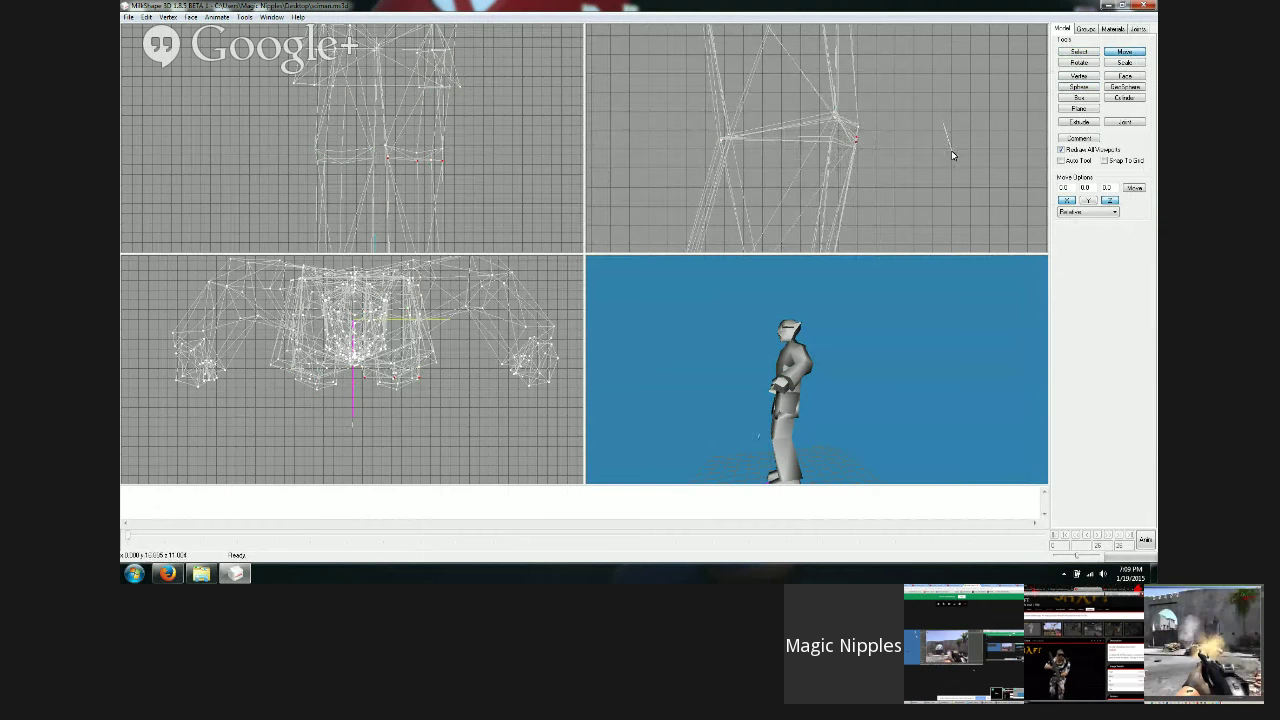
Step: Allow movement on the Y axis and nudge the left knee's selected vertices slightly in the side view
{"action": "left_click_drag", "start_coordinate": [772, 426], "coordinate": [879, 258]}
{"action": "left_click_drag", "start_coordinate": [903, 157], "coordinate": [1049, 82], "text": "ctrl"}
{"action": "left_click", "coordinate": [1088, 200]}
{"action": "left_click_drag", "start_coordinate": [894, 106], "coordinate": [900, 102]}
Step: Move the left knee's outer vertex in the side and front views to smooth the knee's outline
{"action": "left_click", "coordinate": [1074, 51]}
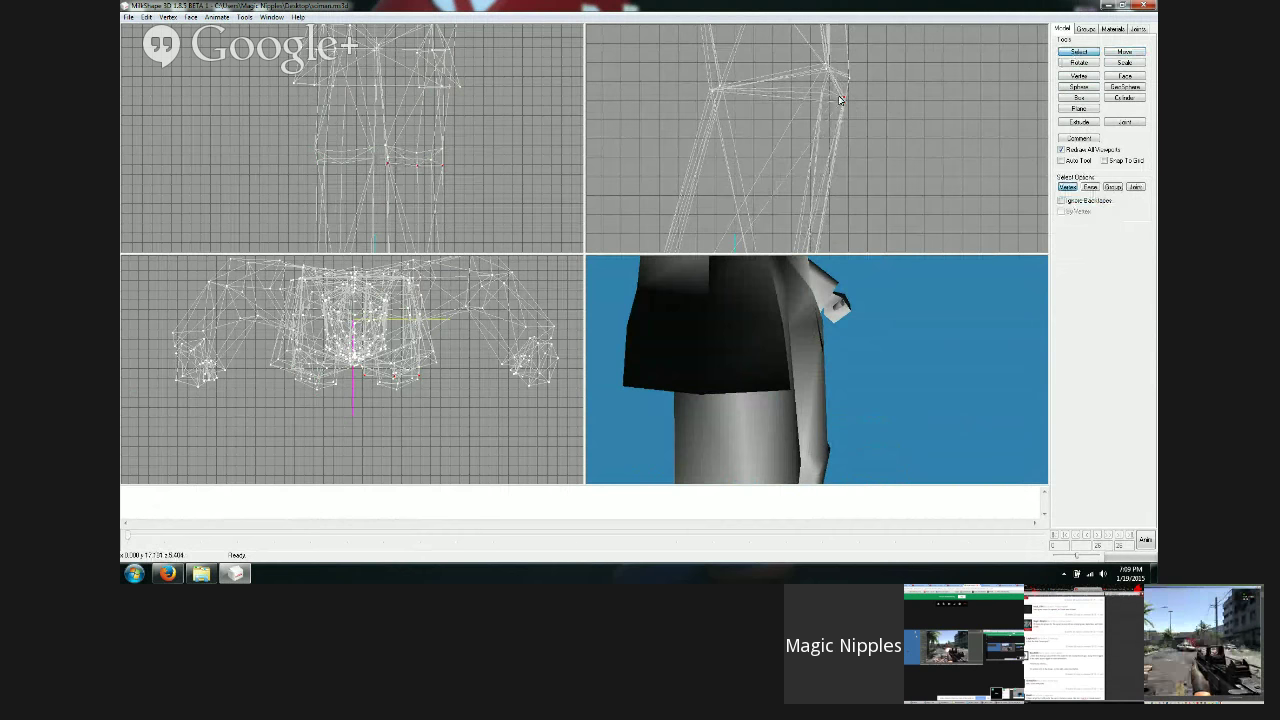
{"action": "left_click", "coordinate": [1124, 51]}
{"action": "left_click_drag", "start_coordinate": [918, 113], "coordinate": [925, 112]}
{"action": "left_click_drag", "start_coordinate": [903, 274], "coordinate": [800, 330]}
{"action": "left_click_drag", "start_coordinate": [860, 300], "coordinate": [914, 294]}
{"action": "left_click_drag", "start_coordinate": [851, 200], "coordinate": [886, 198]}
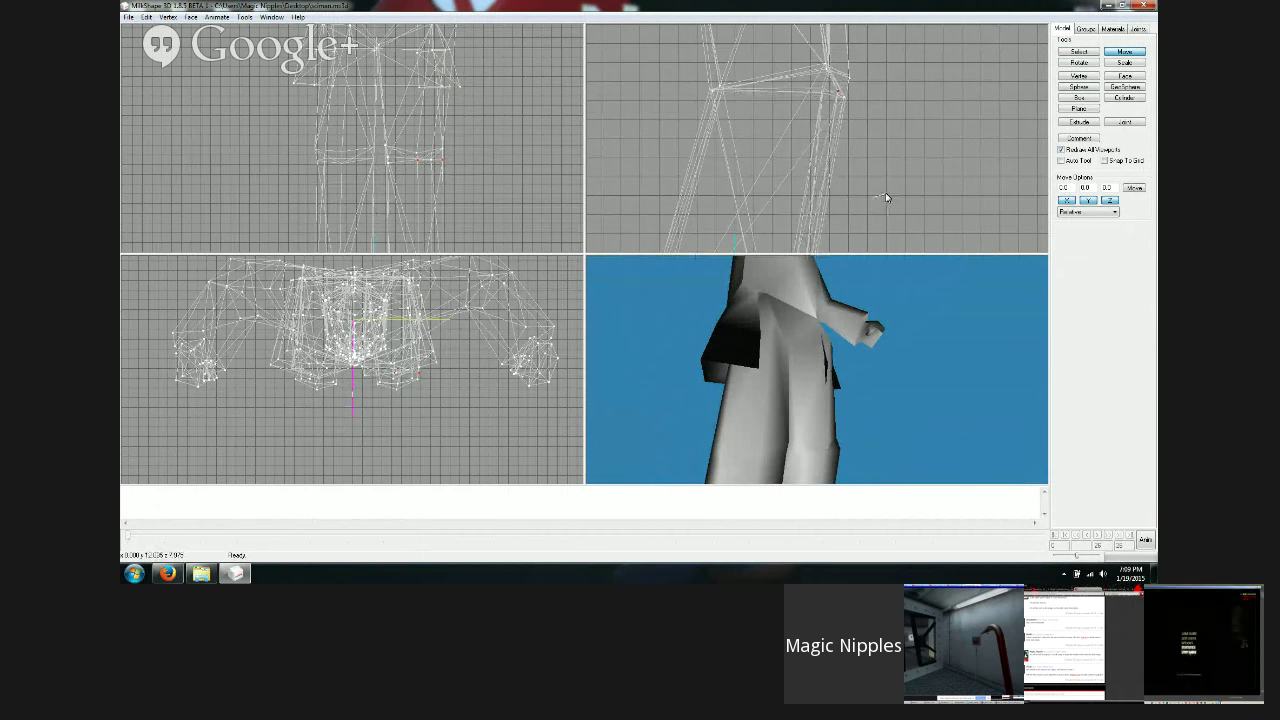
{"action": "scroll", "coordinate": [487, 195], "scroll_direction": "up", "scroll_amount": 5}
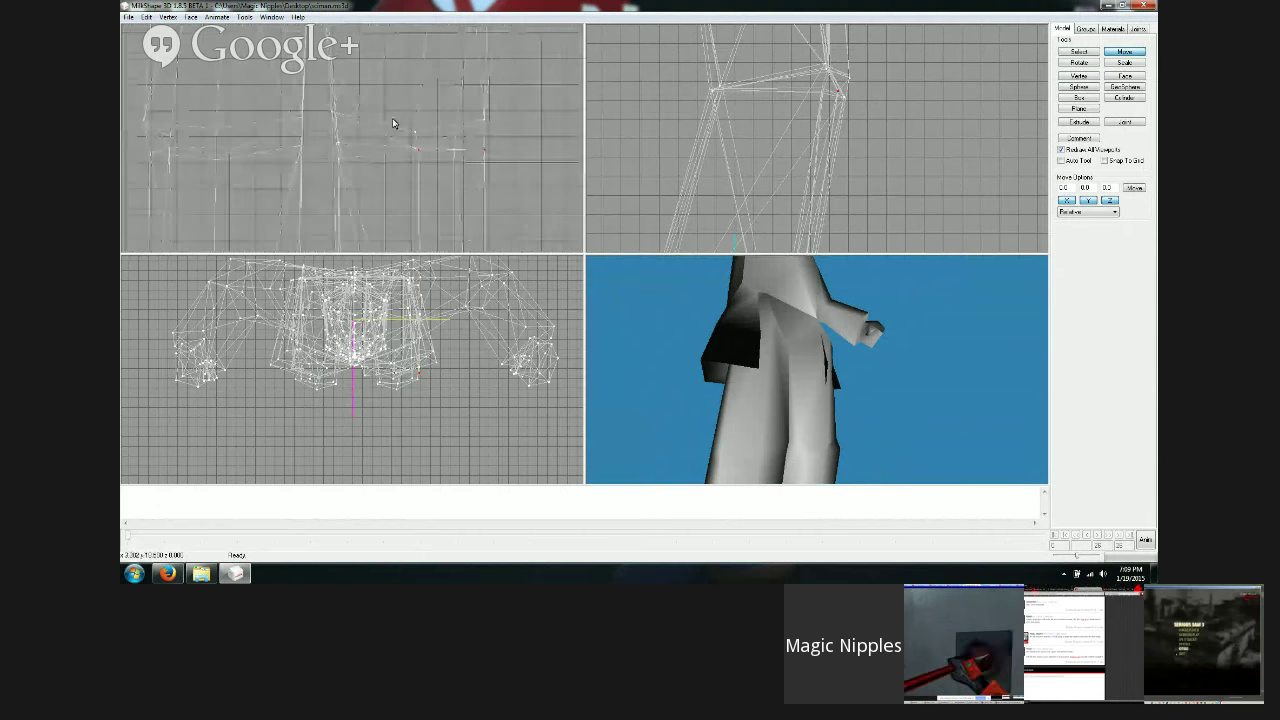
{"action": "scroll", "coordinate": [445, 175], "scroll_direction": "up", "scroll_amount": 3}
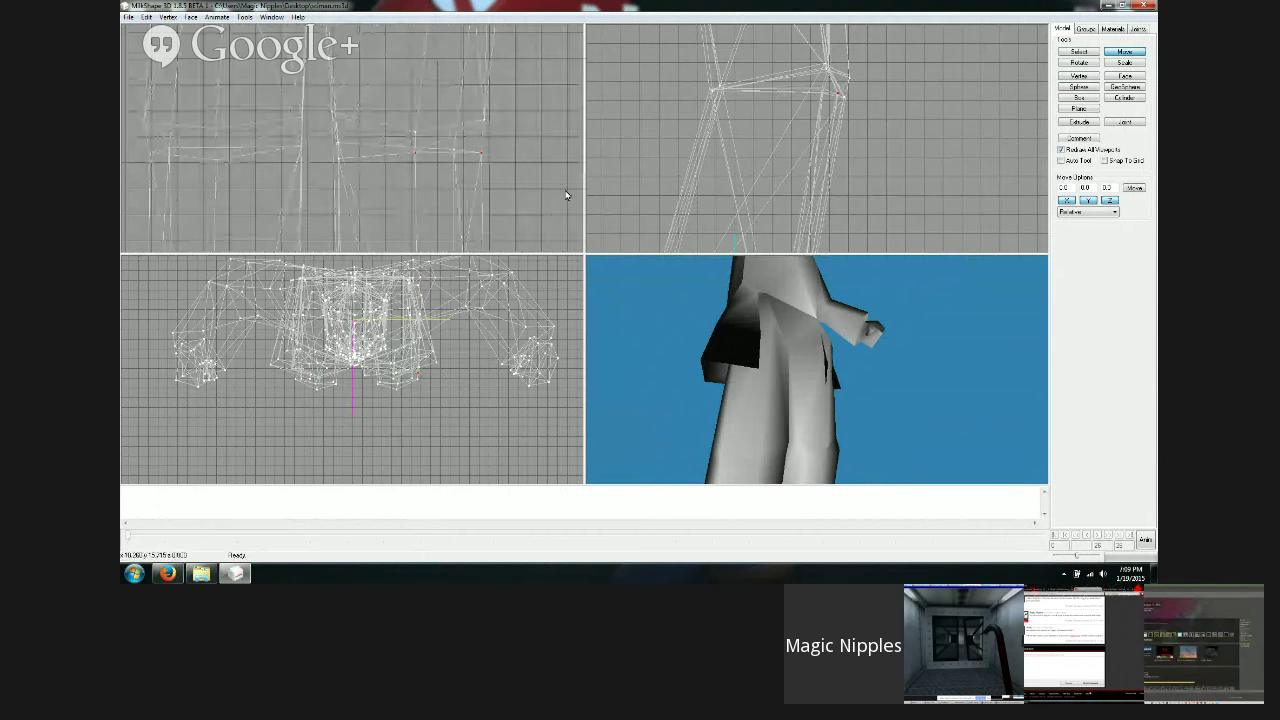
Step: Select another front knee vertex, nudge it slightly backward in the side view, and inspect the legs from several angles
{"action": "left_click", "coordinate": [1079, 51]}
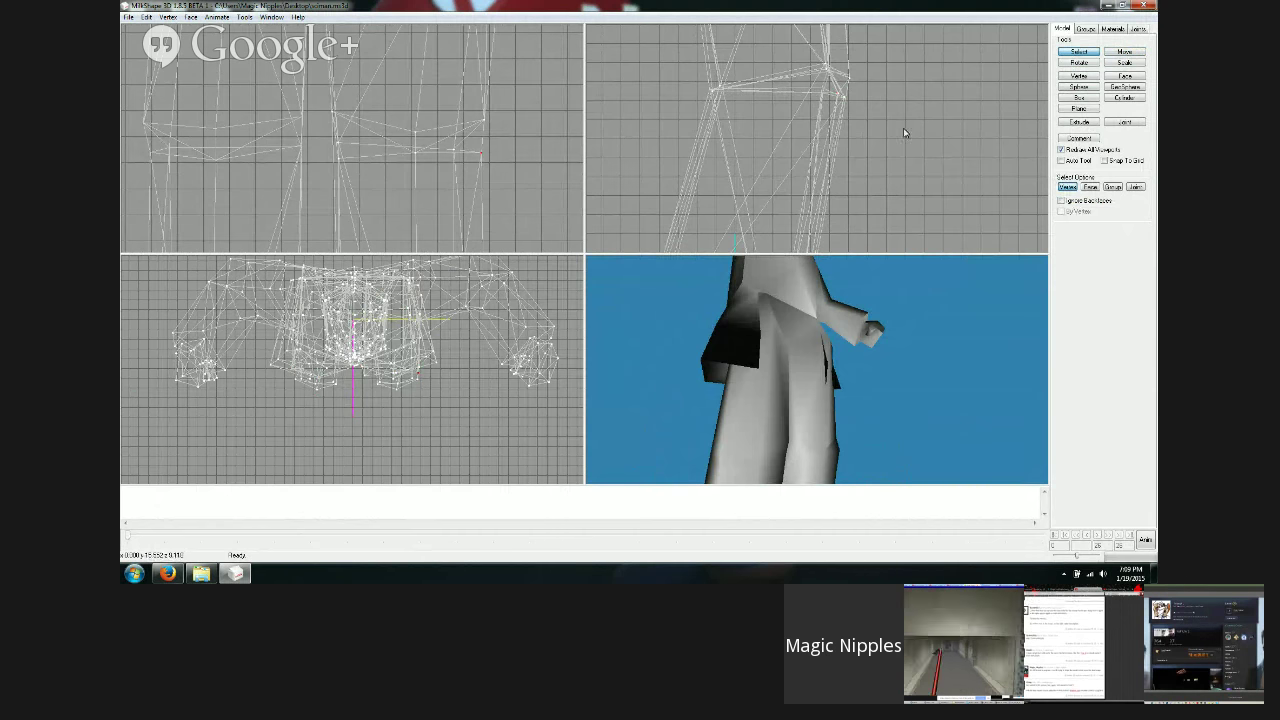
{"action": "left_click", "coordinate": [1124, 51]}
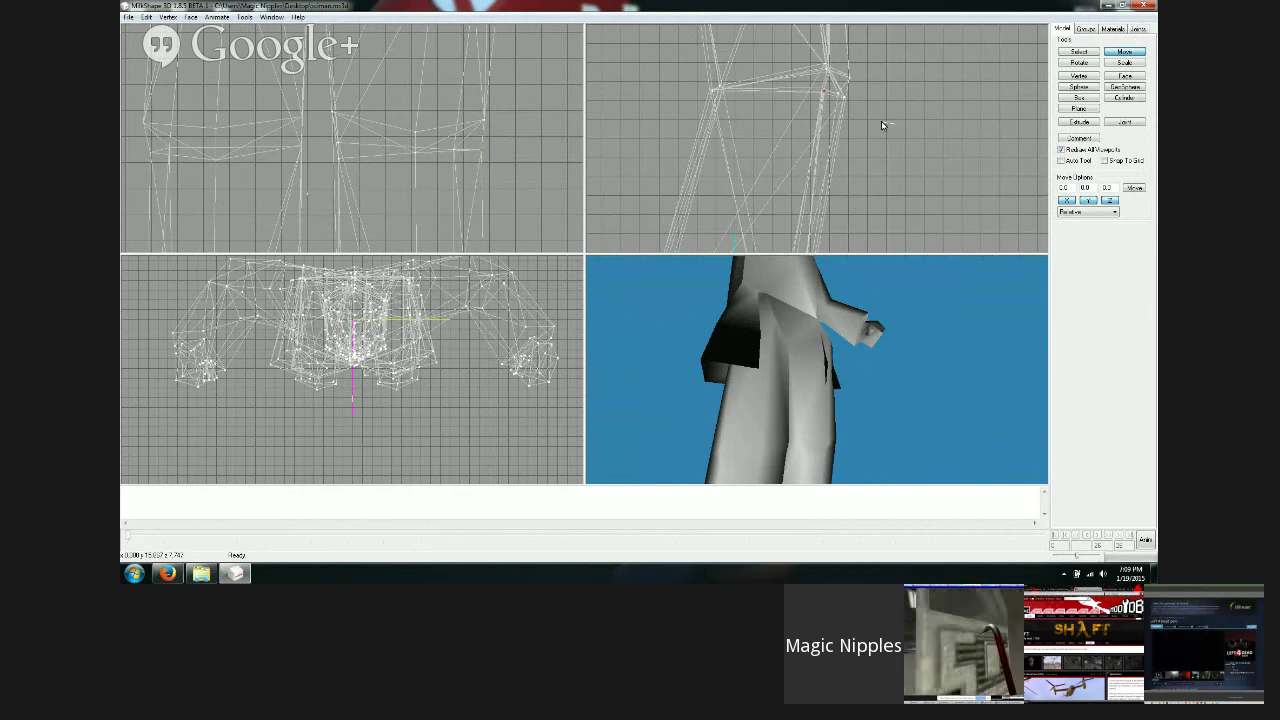
{"action": "mouse_move", "coordinate": [858, 368]}
{"action": "left_mouse_down"}
{"action": "mouse_move", "coordinate": [720, 368]}
{"action": "mouse_move", "coordinate": [866, 371]}
{"action": "left_mouse_up"}
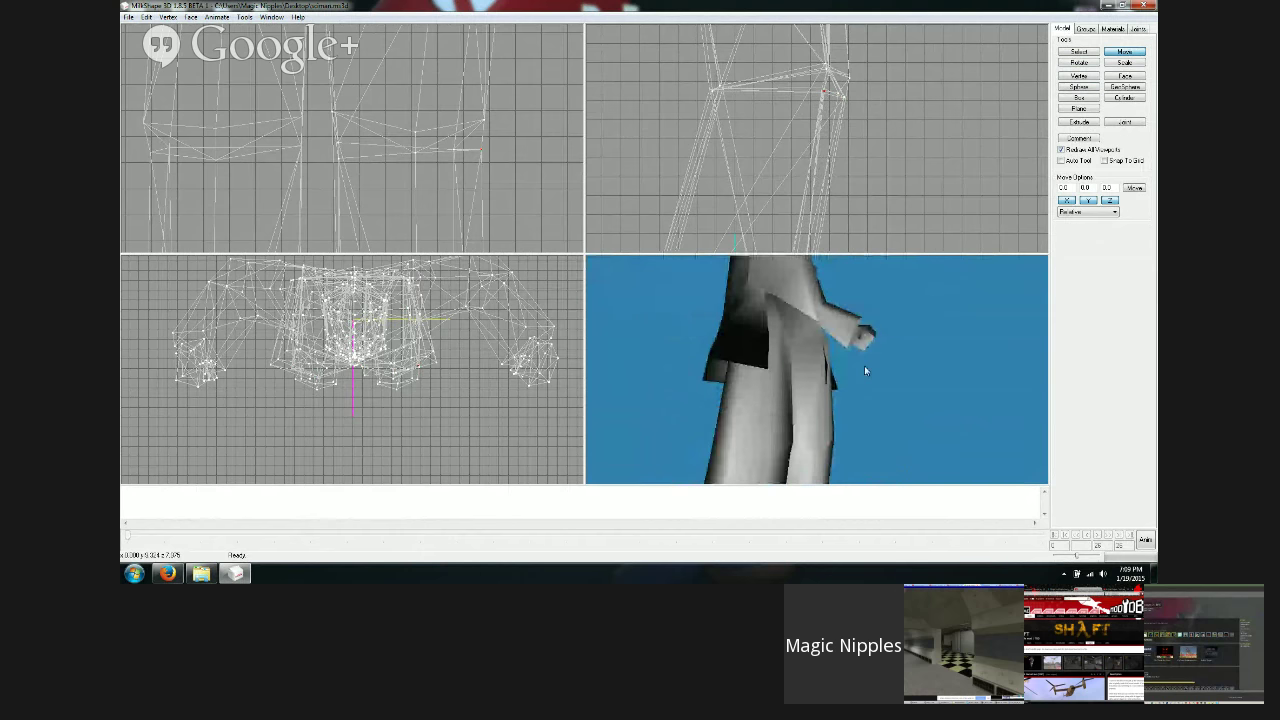
{"action": "left_click_drag", "start_coordinate": [814, 163], "coordinate": [803, 136], "text": "ctrl"}
{"action": "left_click_drag", "start_coordinate": [777, 370], "coordinate": [800, 371]}
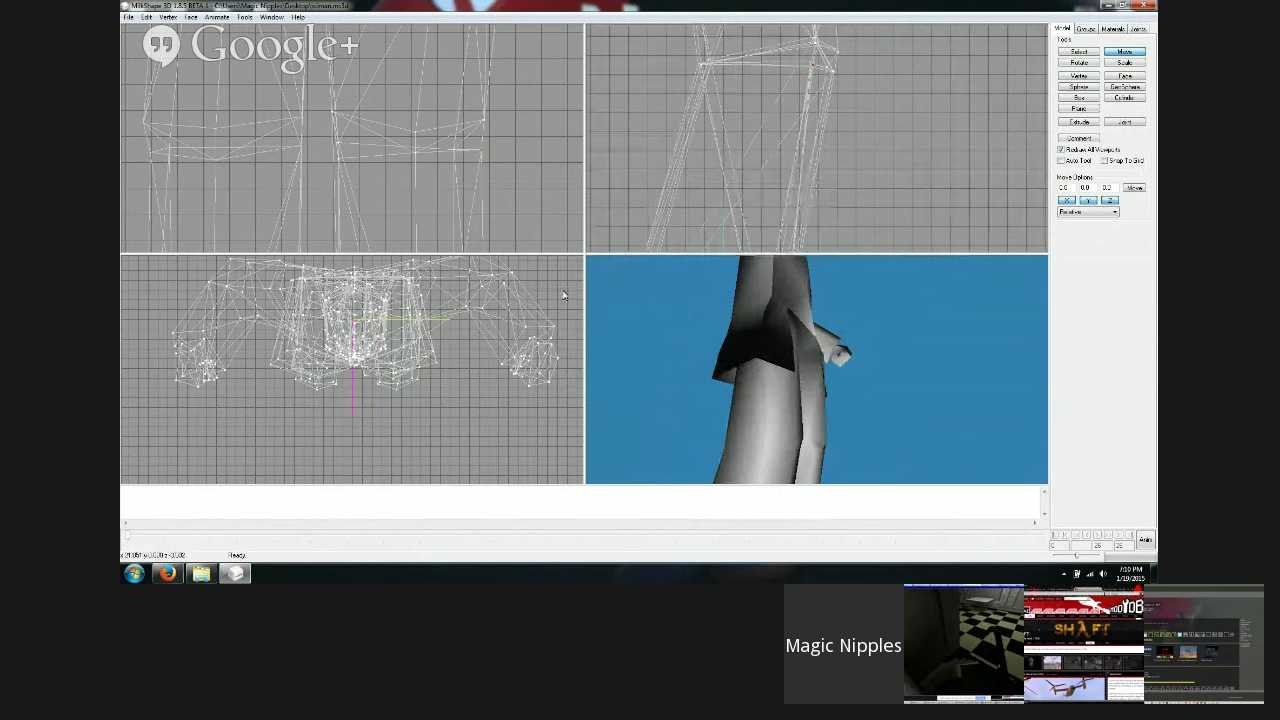
Step: Select the left knee's inner vertex and nudge it slightly backward and up in the side view
{"action": "left_click", "coordinate": [1082, 52]}
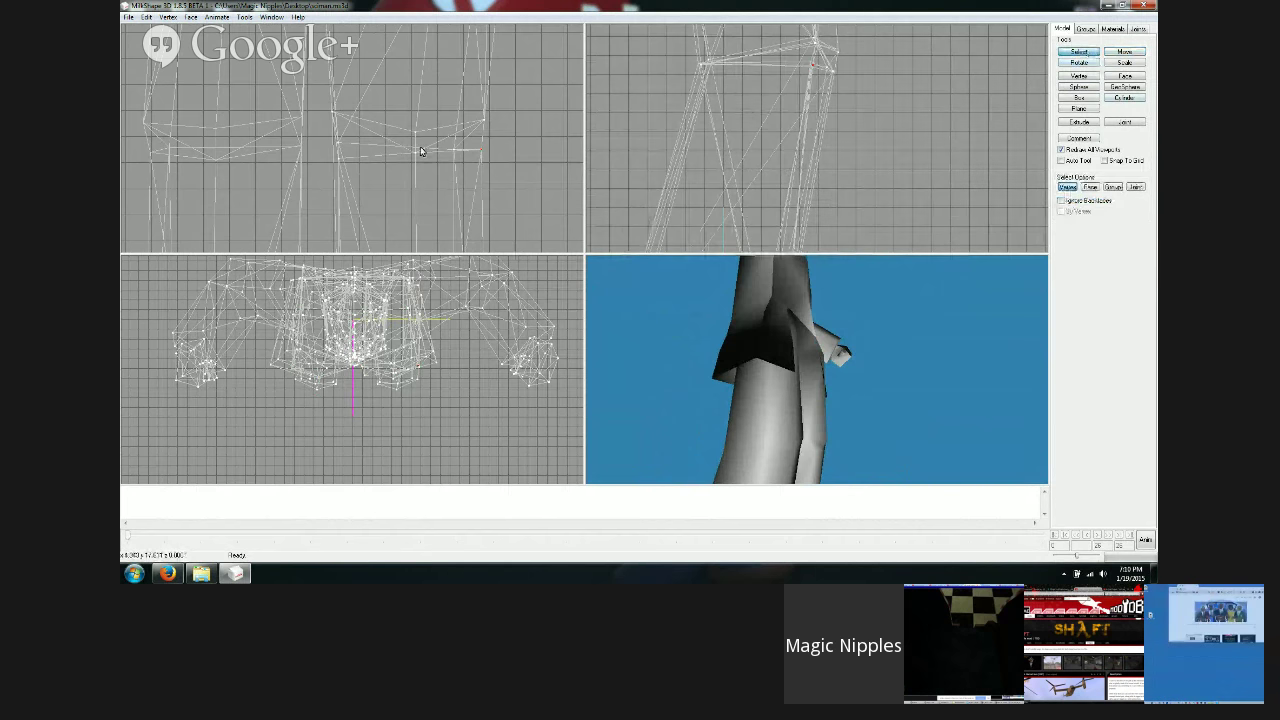
{"action": "left_click", "coordinate": [1124, 52]}
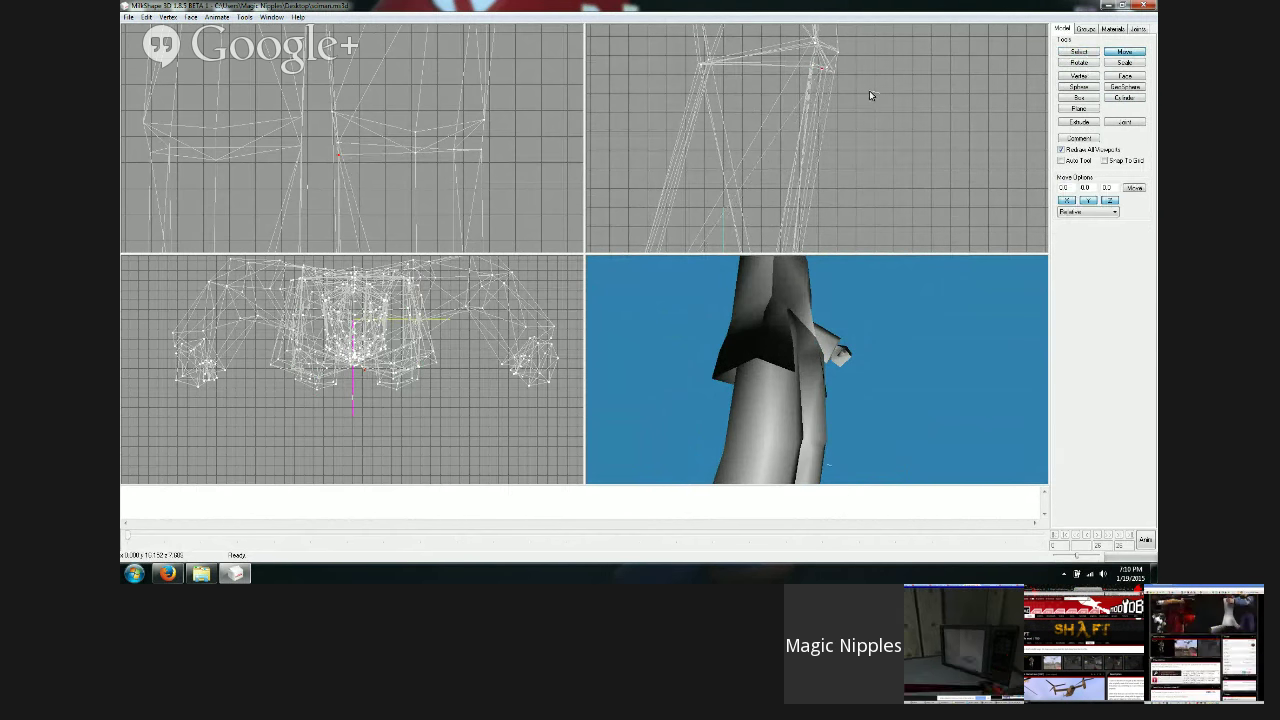
{"action": "mouse_move", "coordinate": [853, 87]}
{"action": "left_mouse_down"}
{"action": "mouse_move", "coordinate": [871, 91]}
{"action": "mouse_move", "coordinate": [857, 88]}
{"action": "left_mouse_up"}
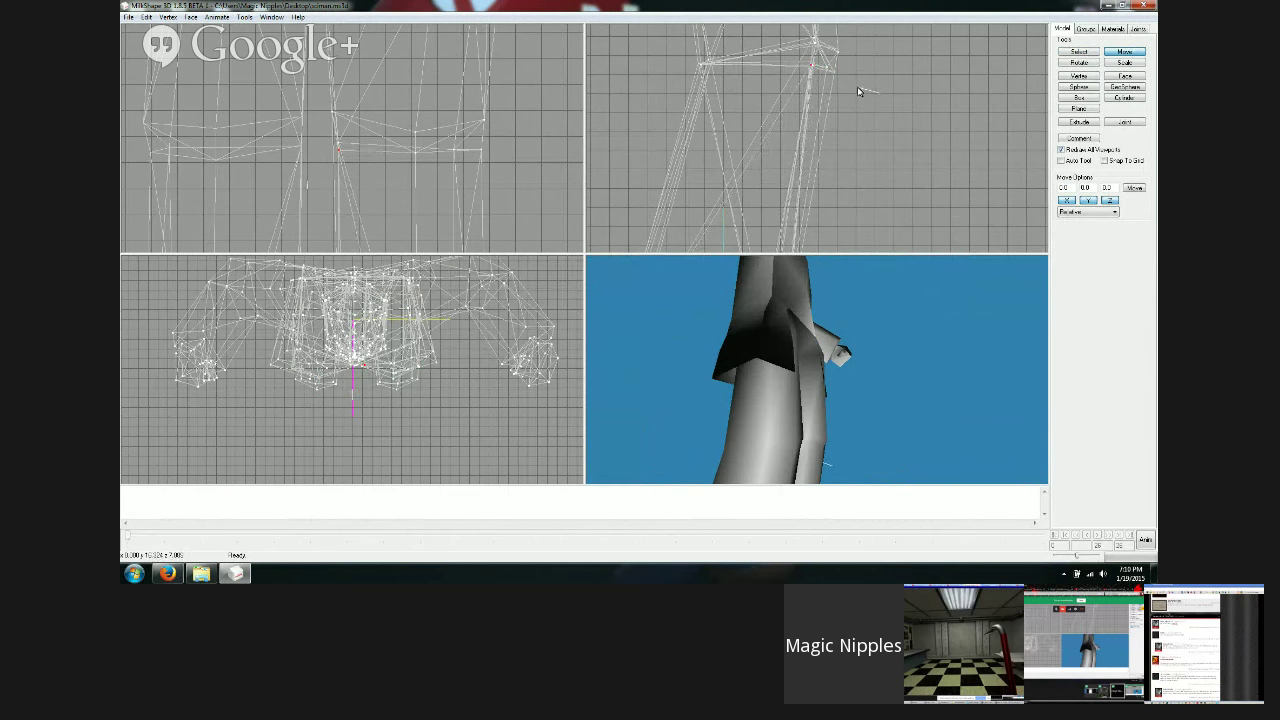
Step: Select the left knee's lower front centre vertex and nudge it slightly down in the side view
{"action": "left_click", "coordinate": [1079, 51]}
{"action": "left_click_drag", "start_coordinate": [334, 134], "coordinate": [354, 149]}
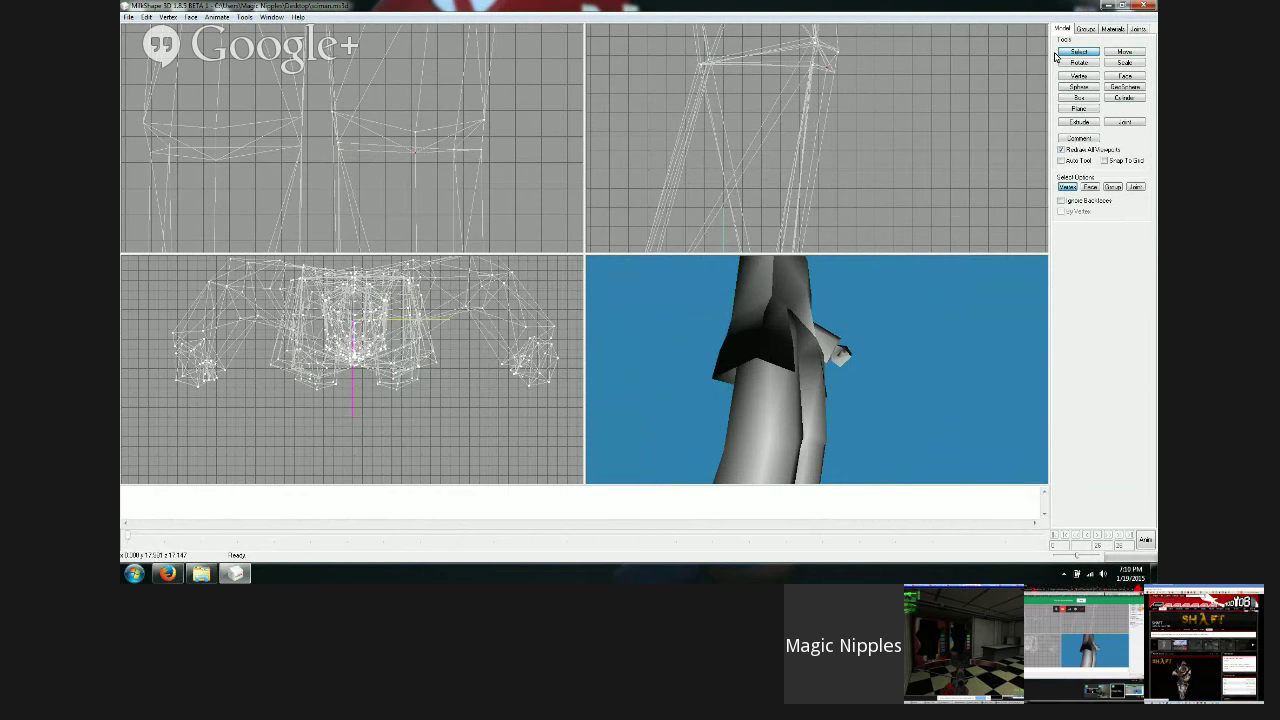
{"action": "left_click", "coordinate": [1125, 53]}
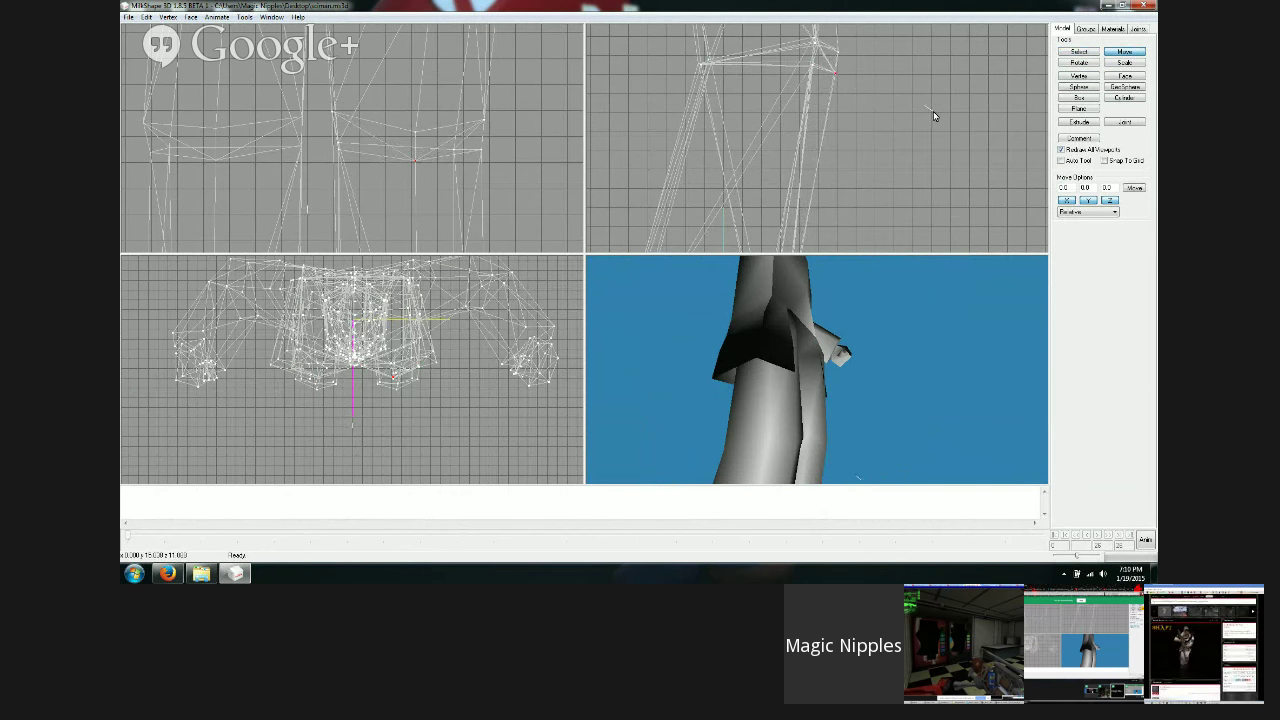
{"action": "mouse_move", "coordinate": [828, 440]}
{"action": "left_mouse_down"}
{"action": "mouse_move", "coordinate": [680, 445]}
{"action": "mouse_move", "coordinate": [826, 561]}
{"action": "mouse_move", "coordinate": [765, 510]}
{"action": "mouse_move", "coordinate": [600, 450]}
{"action": "mouse_move", "coordinate": [625, 470]}
{"action": "mouse_move", "coordinate": [719, 449]}
{"action": "mouse_move", "coordinate": [690, 446]}
{"action": "left_mouse_up"}
{"action": "left_click_drag", "start_coordinate": [846, 112], "coordinate": [851, 176], "text": "ctrl"}
{"action": "scroll", "coordinate": [510, 172], "scroll_direction": "down", "scroll_amount": 2}
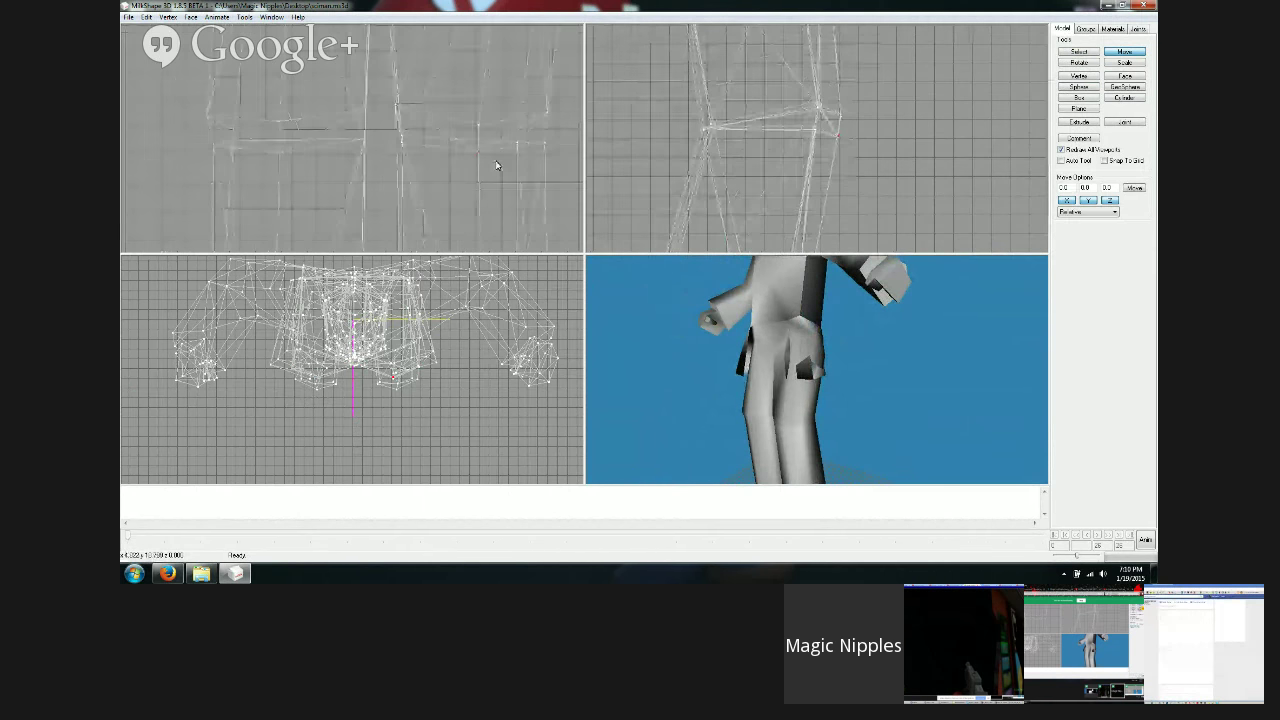
Step: Unhide the whole mesh, select the left knee's vertices in the front view and hide them
{"action": "left_click", "coordinate": [1079, 51]}
{"action": "left_click", "coordinate": [146, 17]}
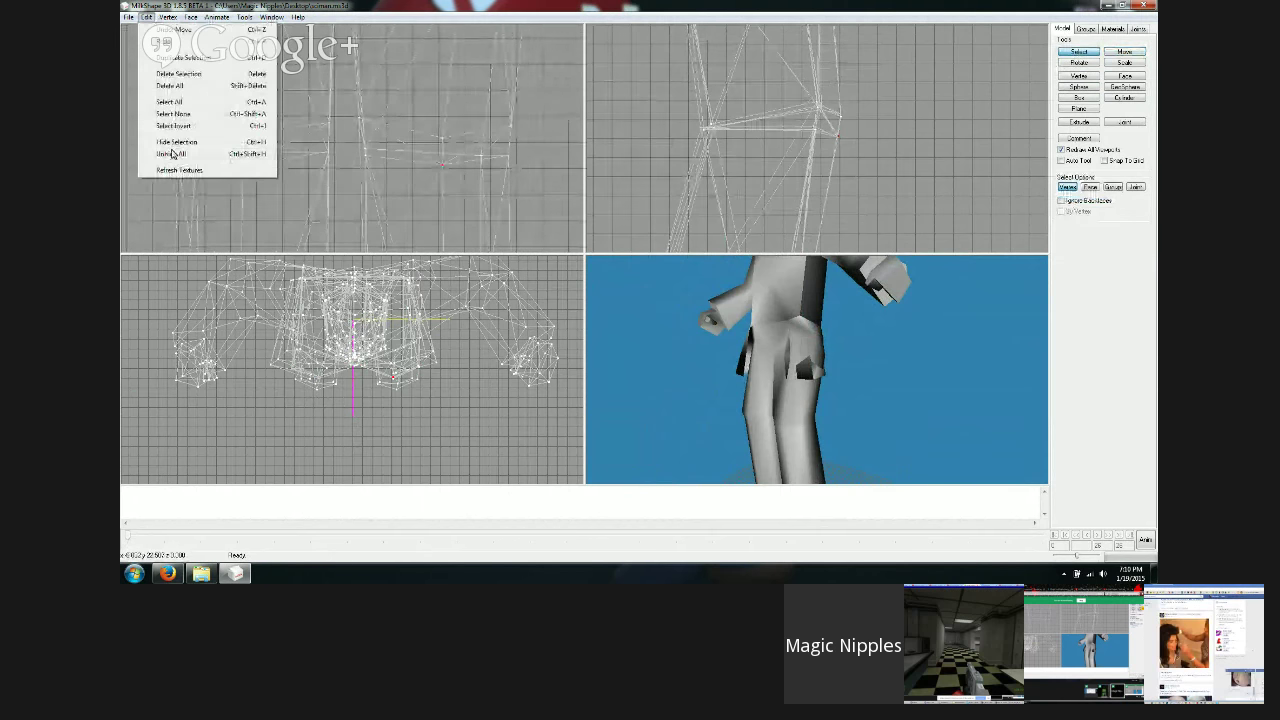
{"action": "left_click", "coordinate": [174, 154]}
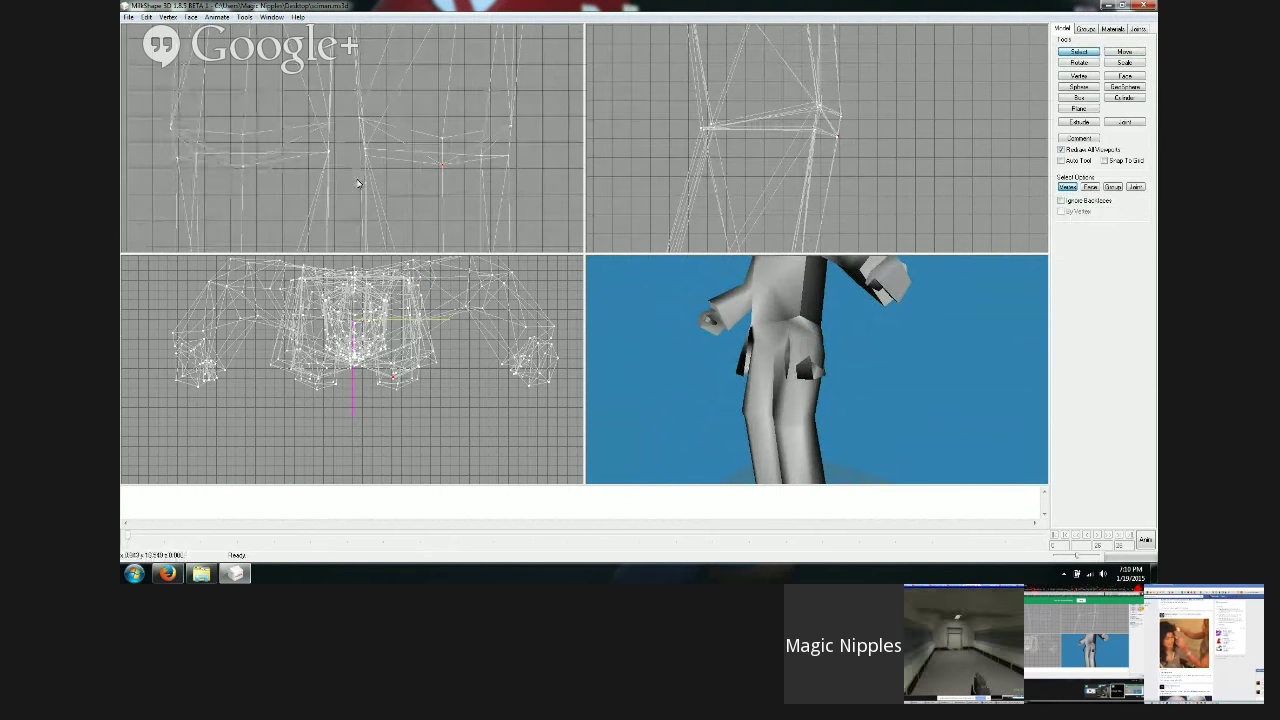
{"action": "left_click_drag", "start_coordinate": [353, 184], "coordinate": [540, 113]}
{"action": "left_click", "coordinate": [146, 17]}
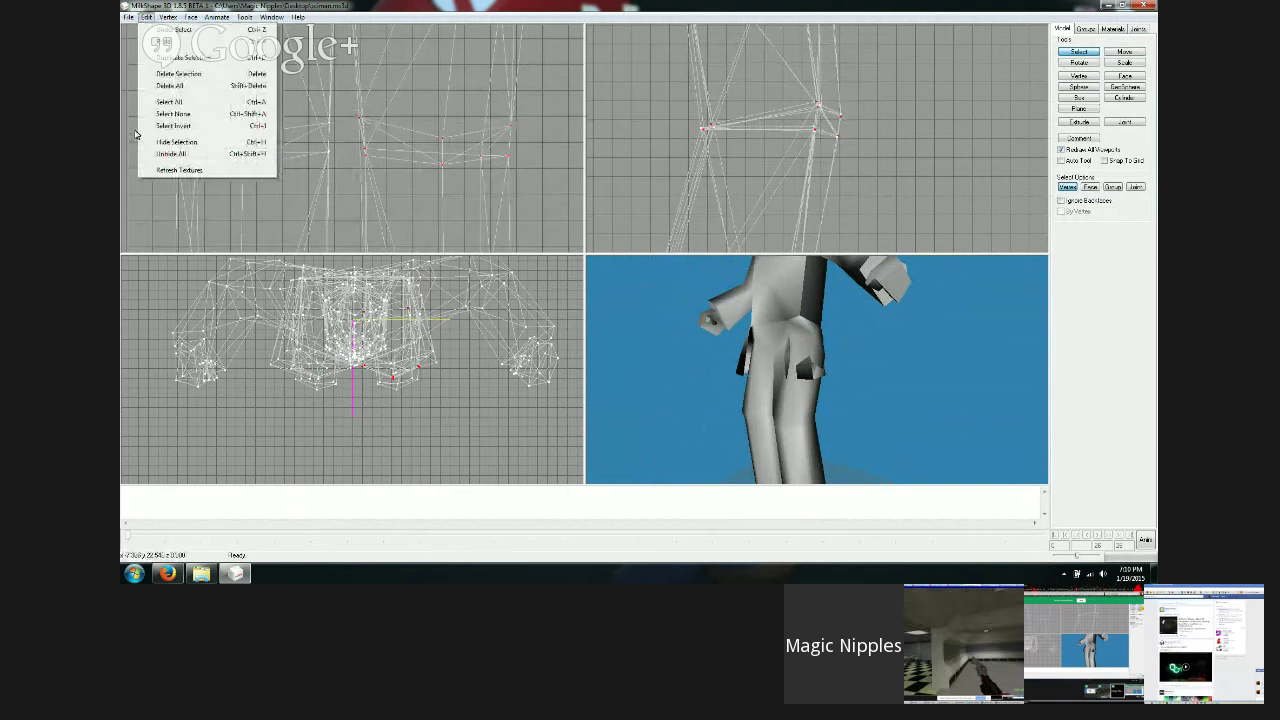
{"action": "left_click", "coordinate": [176, 143]}
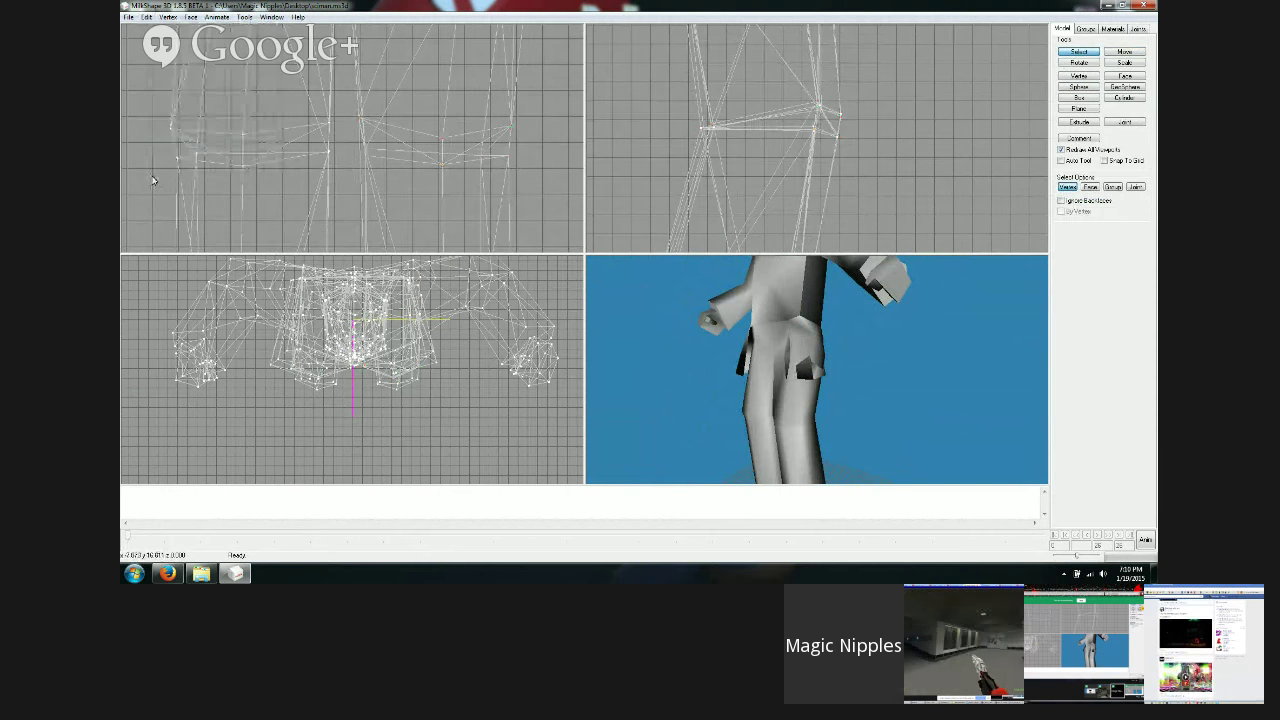
Step: Select the right knee's lower outer vertex and nudge it slightly forward in the side view
{"action": "left_click", "coordinate": [1078, 53]}
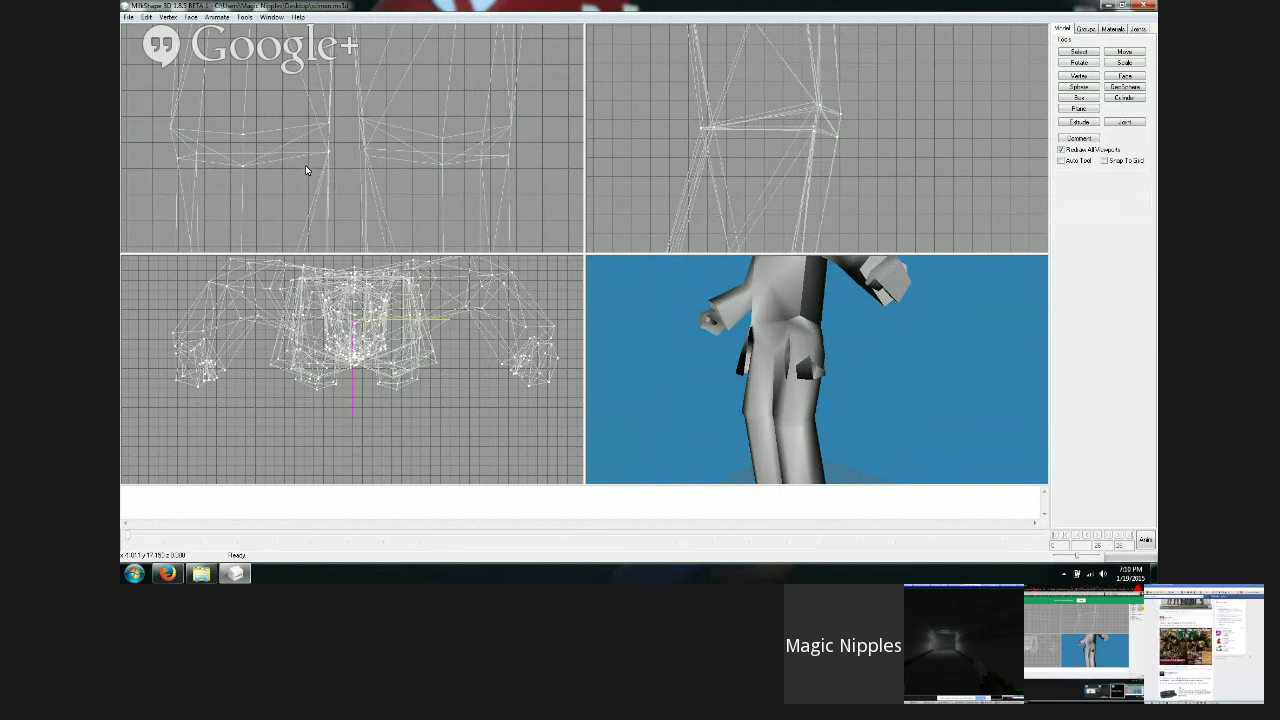
{"action": "left_click", "coordinate": [1078, 53]}
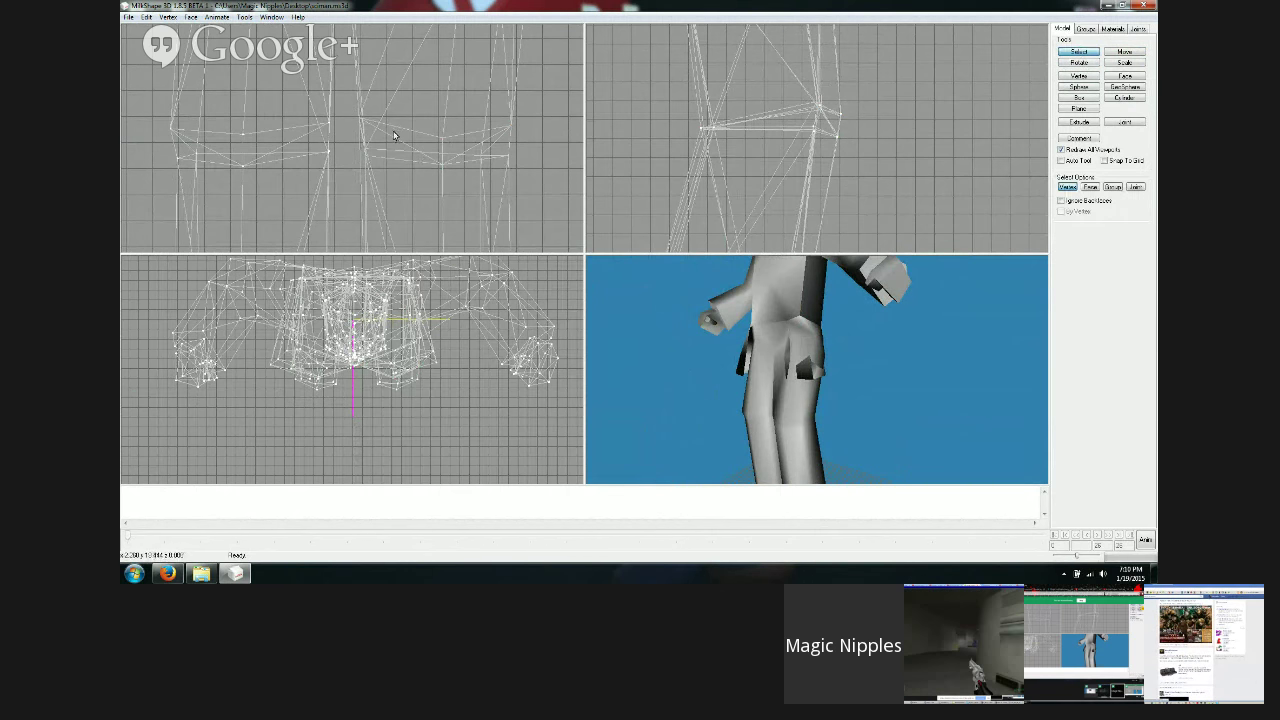
{"action": "left_click_drag", "start_coordinate": [327, 139], "coordinate": [326, 158]}
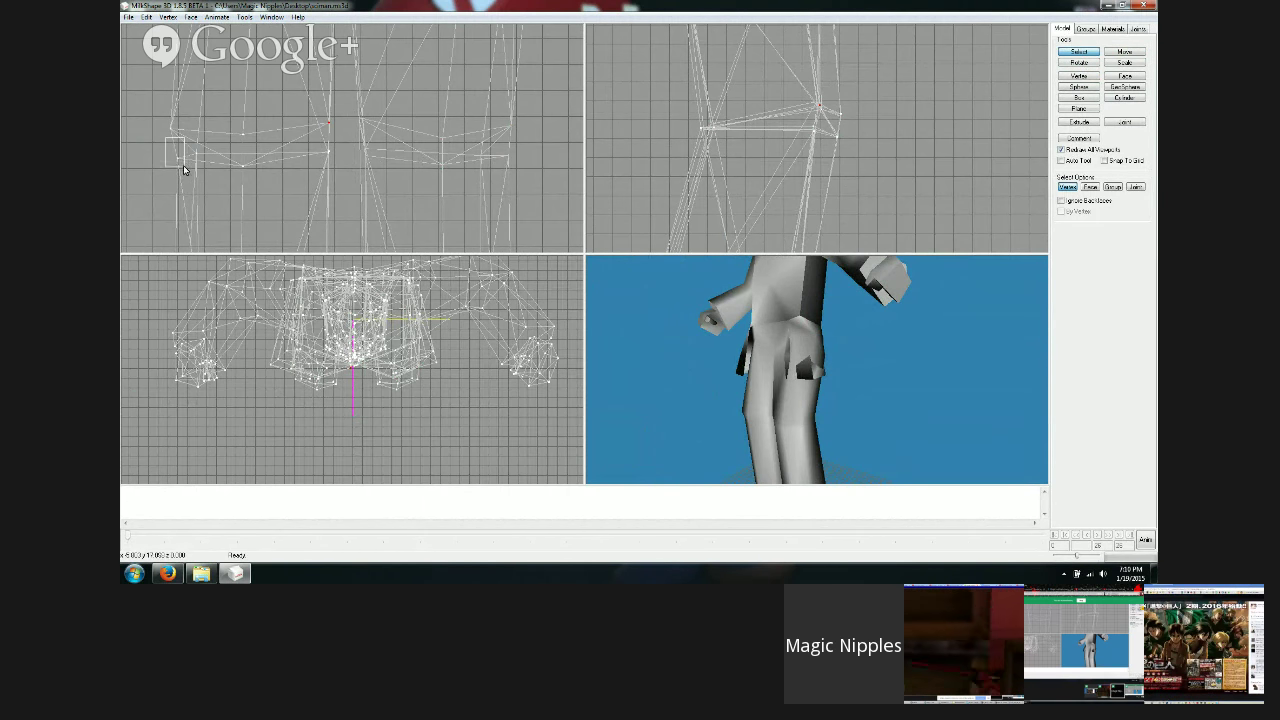
{"action": "left_click", "coordinate": [1123, 52]}
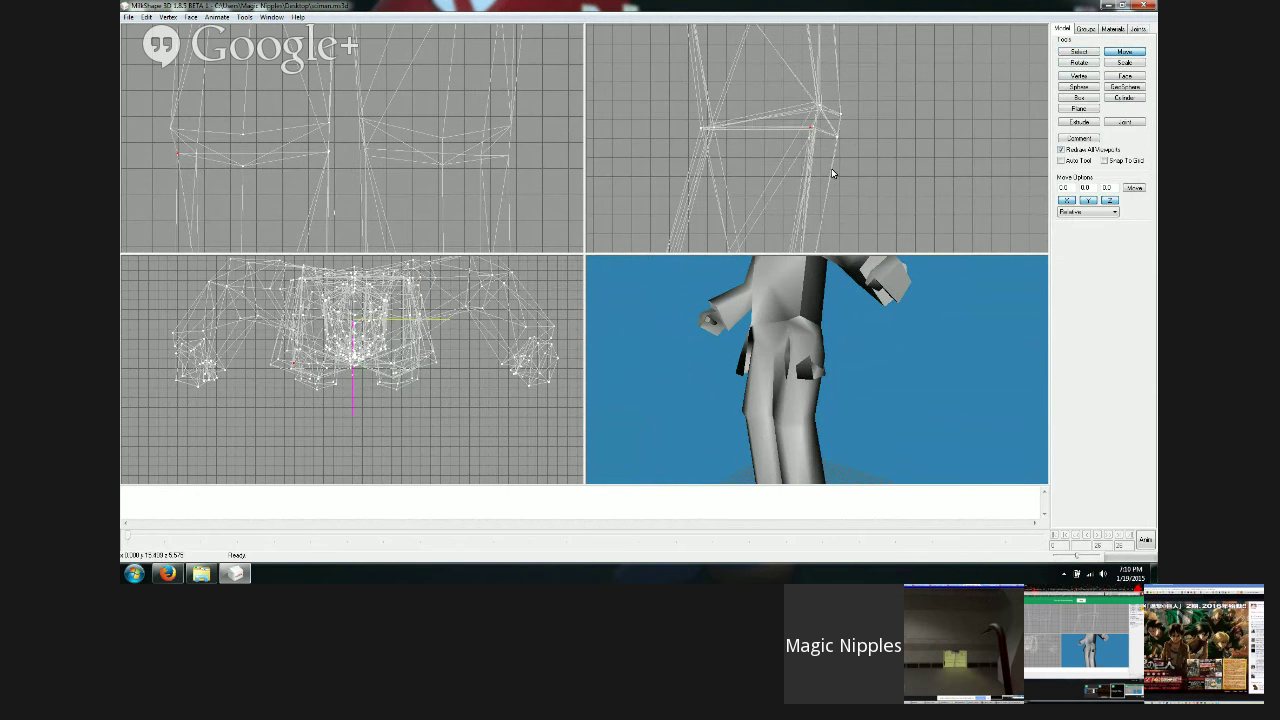
{"action": "left_click_drag", "start_coordinate": [780, 385], "coordinate": [760, 450]}
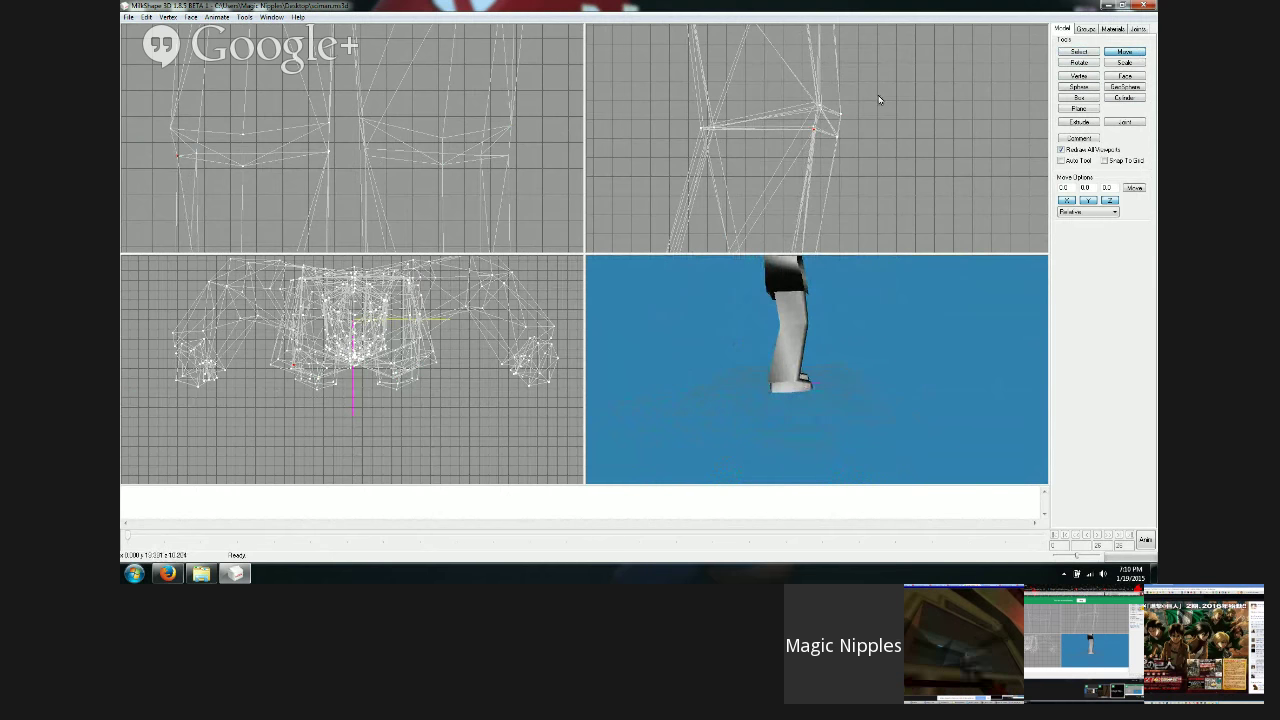
{"action": "left_click", "coordinate": [1080, 52]}
{"action": "left_click_drag", "start_coordinate": [684, 80], "coordinate": [914, 182]}
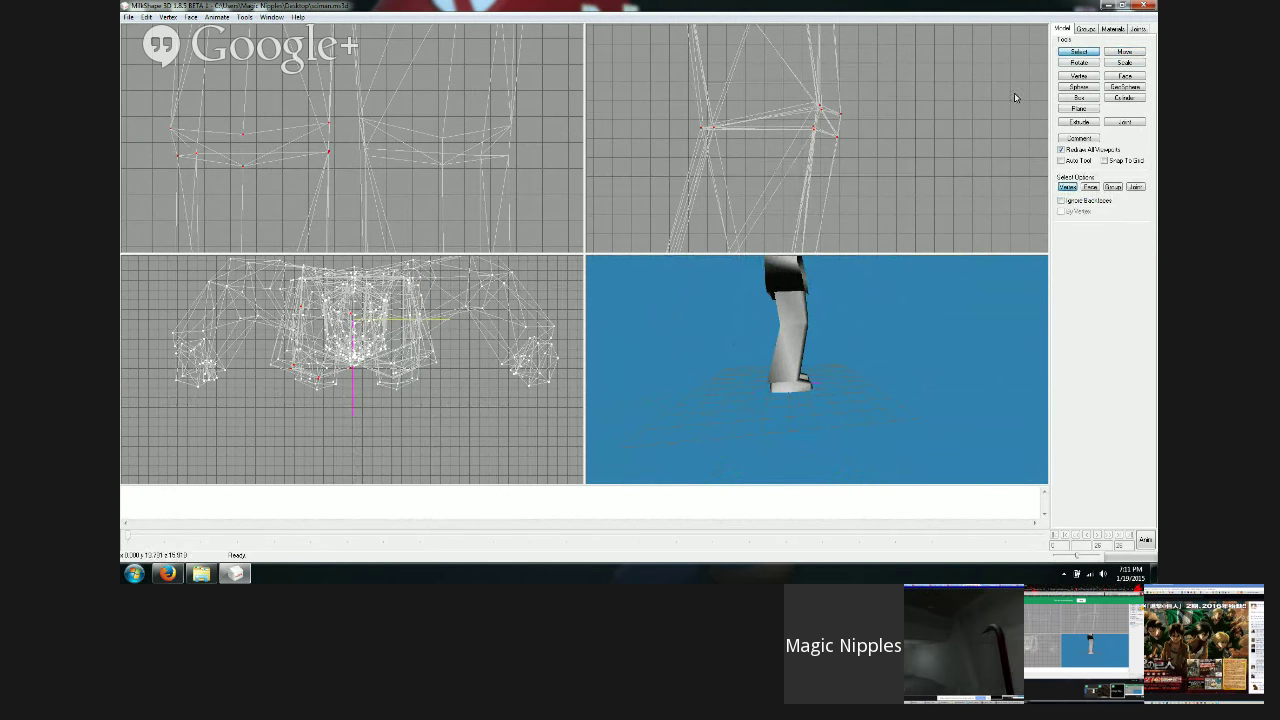
{"action": "left_click", "coordinate": [1125, 52]}
{"action": "left_click_drag", "start_coordinate": [966, 112], "coordinate": [923, 111]}
{"action": "key", "text": "ctrl+z"}
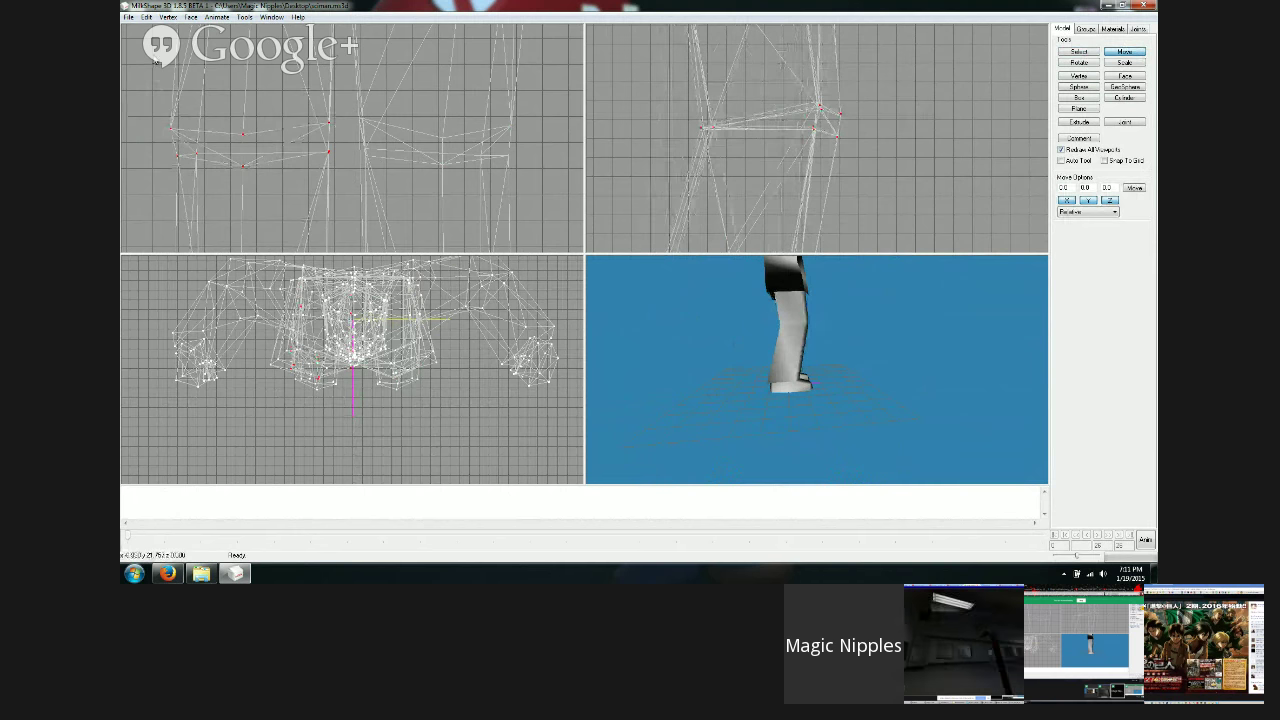
Step: Unhide all vertices, select both knees' vertices in the side view and move them backward together
{"action": "left_click", "coordinate": [146, 17]}
{"action": "left_click", "coordinate": [175, 157]}
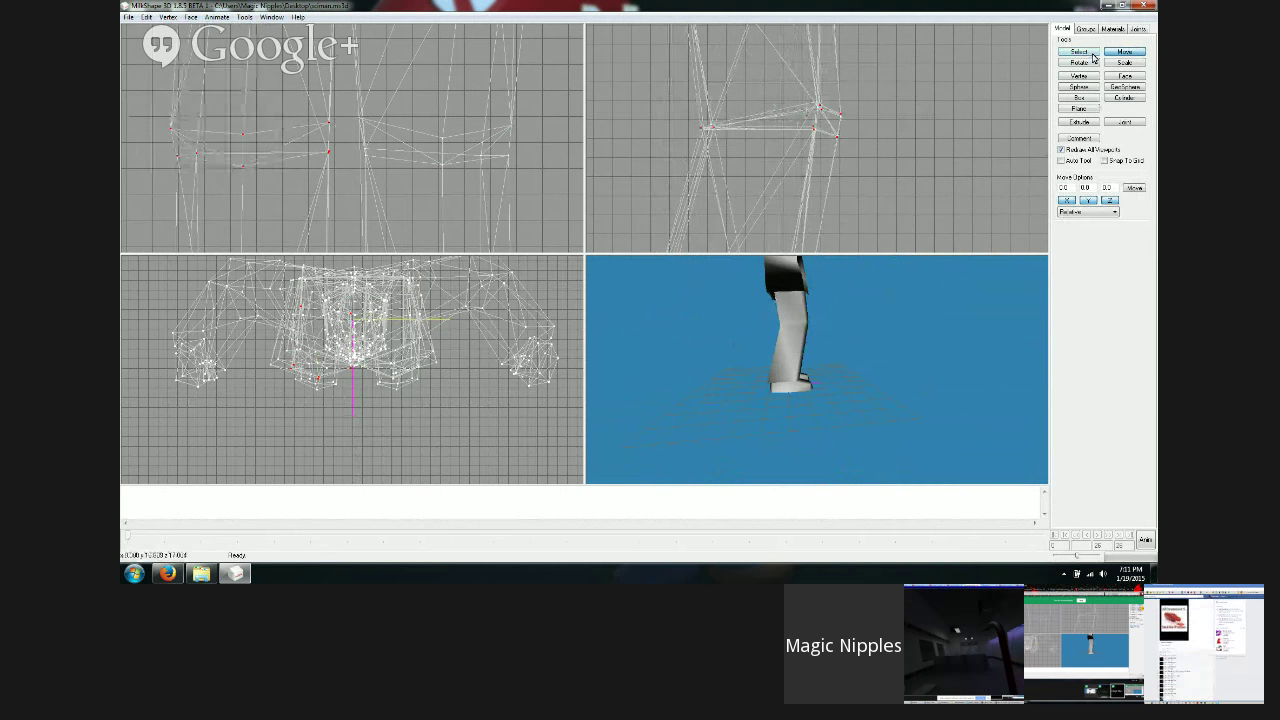
{"action": "left_click", "coordinate": [1093, 57]}
{"action": "left_click_drag", "start_coordinate": [620, 80], "coordinate": [906, 172]}
{"action": "left_click", "coordinate": [1124, 52]}
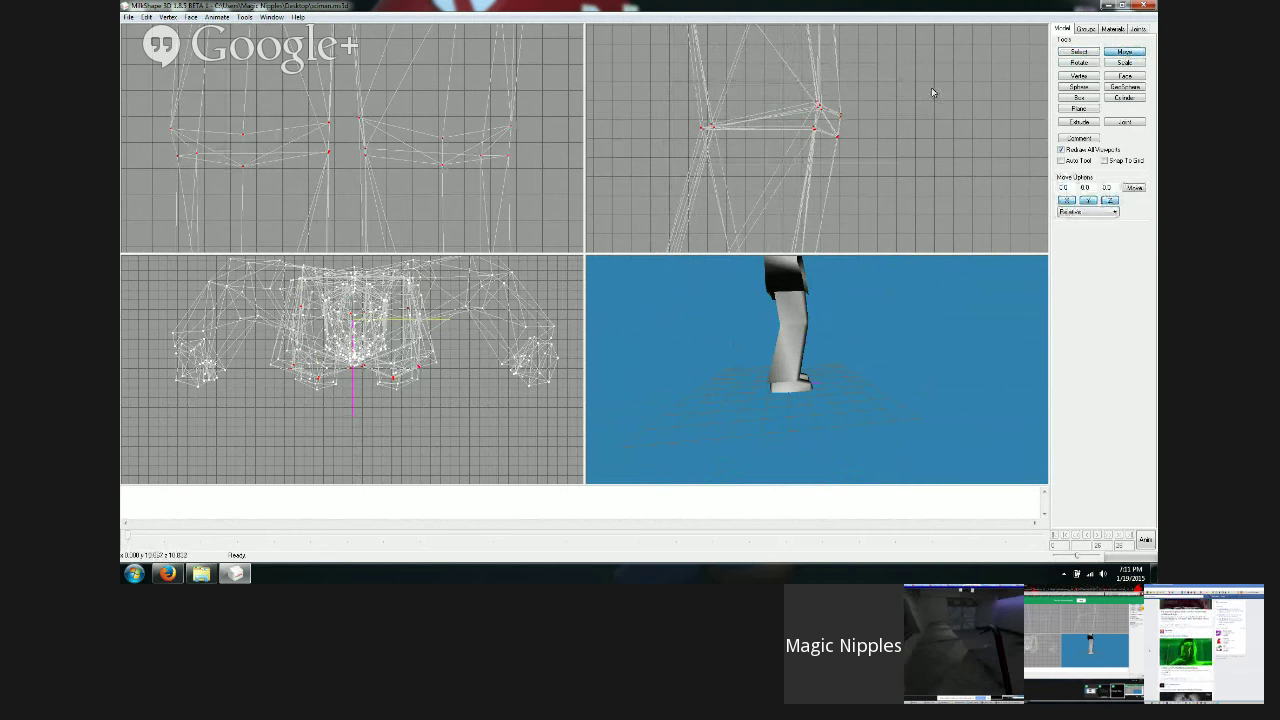
{"action": "left_click_drag", "start_coordinate": [931, 87], "coordinate": [901, 96]}
Step: Narrow the selection to both knees' front vertices and nudge them slightly up and forward in the side view
{"action": "left_click", "coordinate": [1074, 52]}
{"action": "left_click_drag", "start_coordinate": [790, 157], "coordinate": [790, 157]}
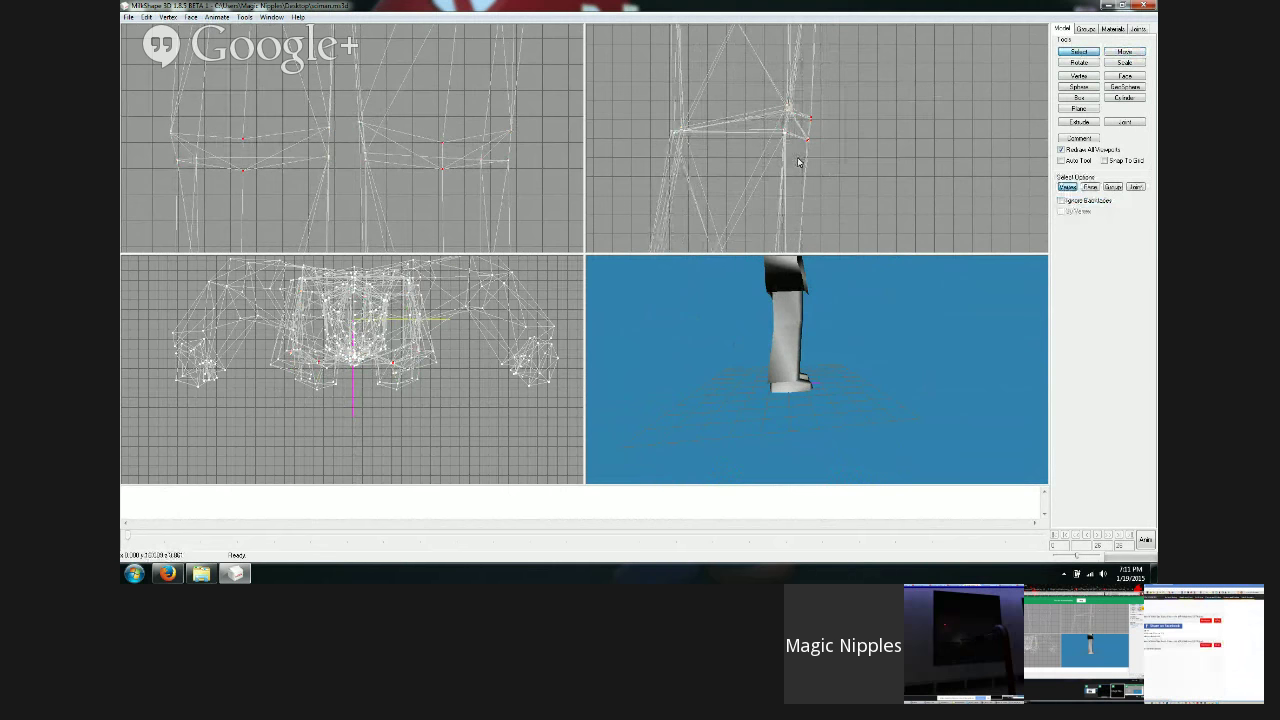
{"action": "key", "text": "space"}
{"action": "left_click_drag", "start_coordinate": [926, 98], "coordinate": [926, 99]}
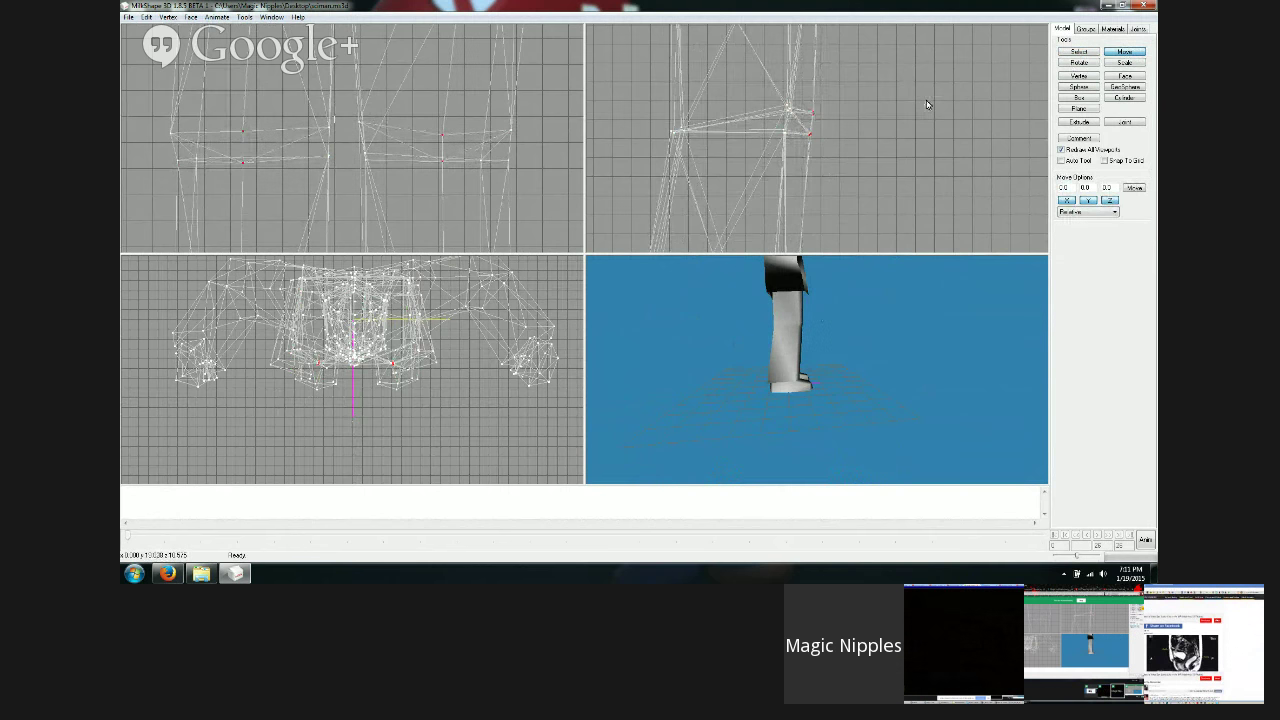
{"action": "left_click_drag", "start_coordinate": [885, 320], "coordinate": [651, 369]}
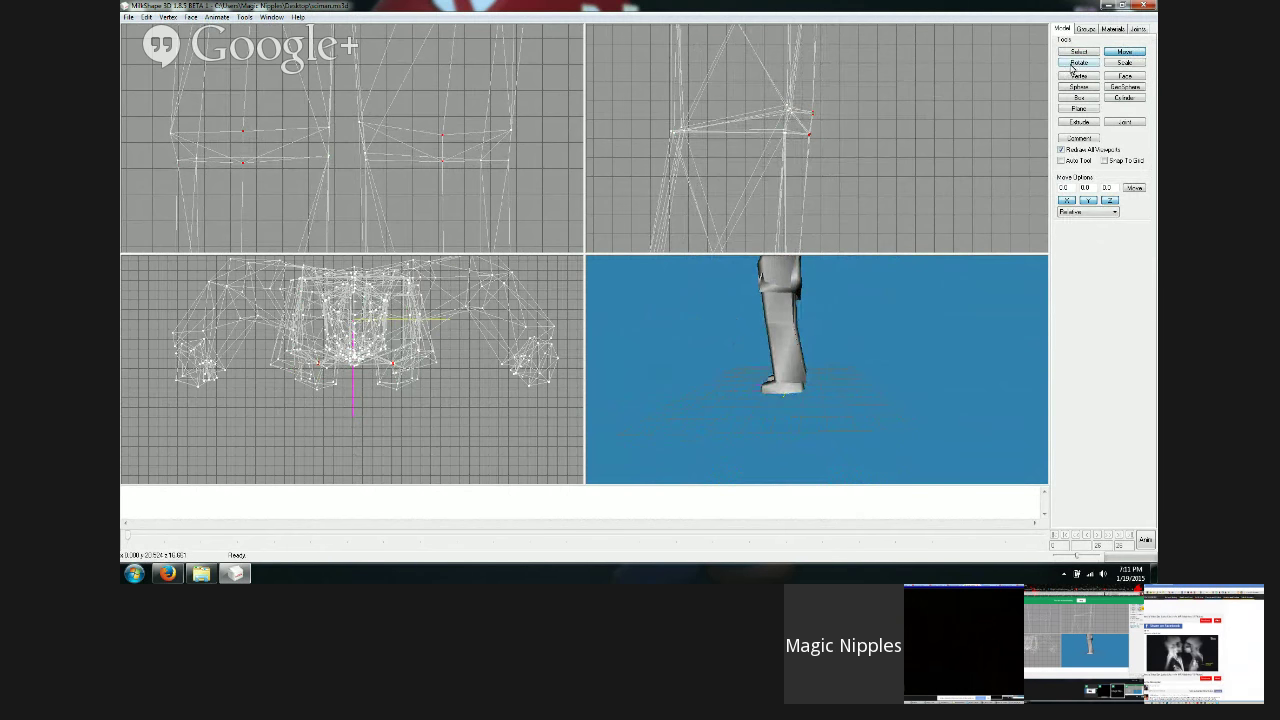
{"action": "left_click_drag", "start_coordinate": [990, 335], "coordinate": [792, 412]}
Step: Select the coat's outermost front vertex at the left hip and move it inward toward the leg in the front view
{"action": "left_click_drag", "start_coordinate": [369, 136], "coordinate": [328, 133], "text": "ctrl"}
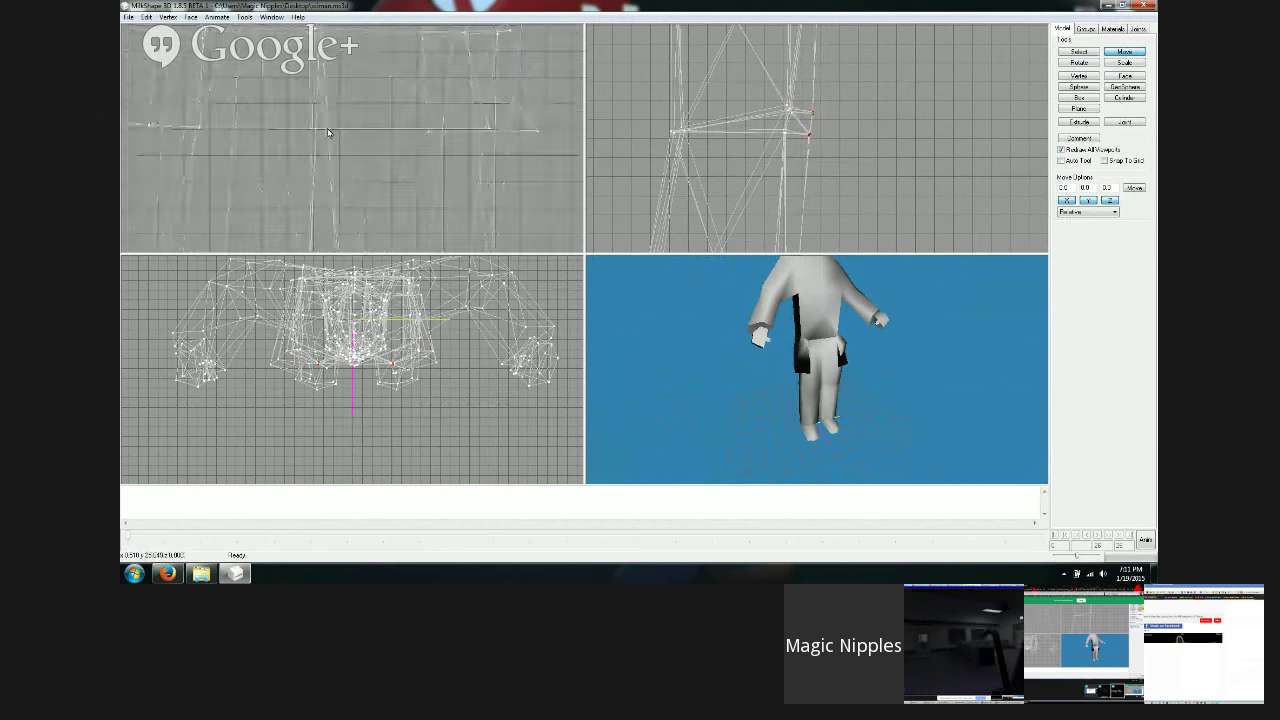
{"action": "scroll", "coordinate": [328, 133], "scroll_direction": "down", "scroll_amount": 6}
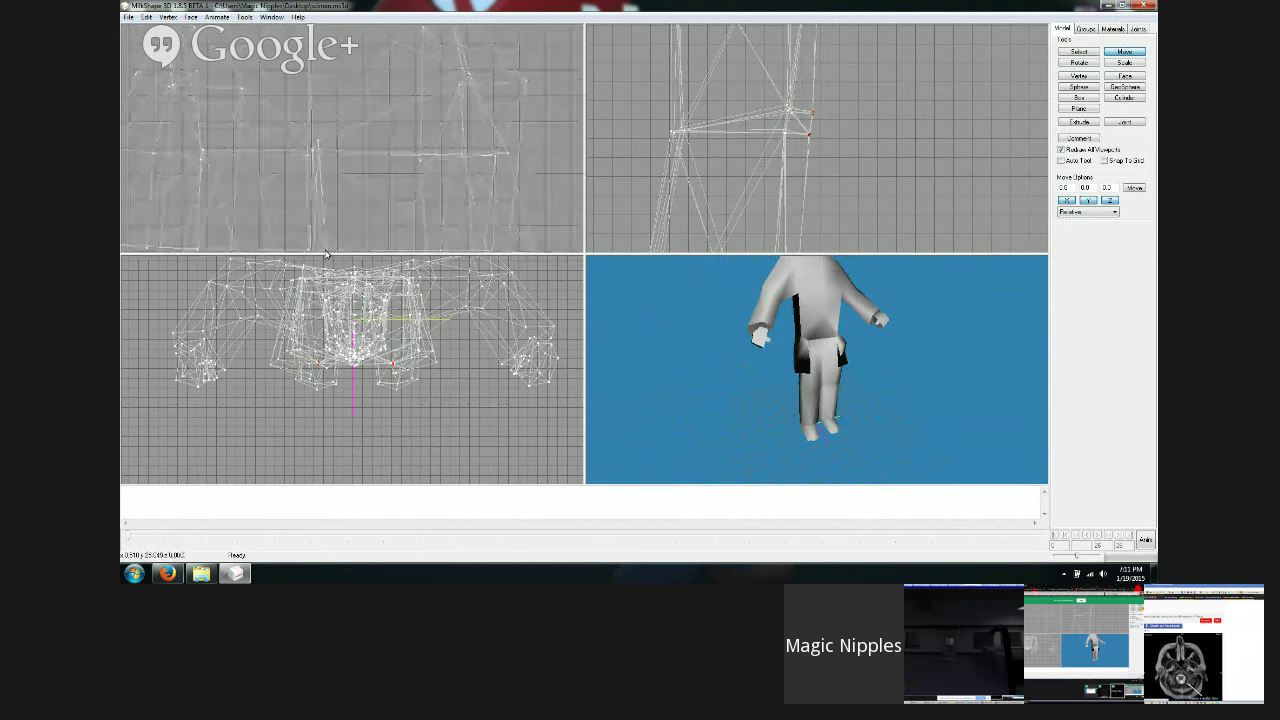
{"action": "left_click", "coordinate": [1080, 52]}
{"action": "left_click_drag", "start_coordinate": [544, 138], "coordinate": [564, 159]}
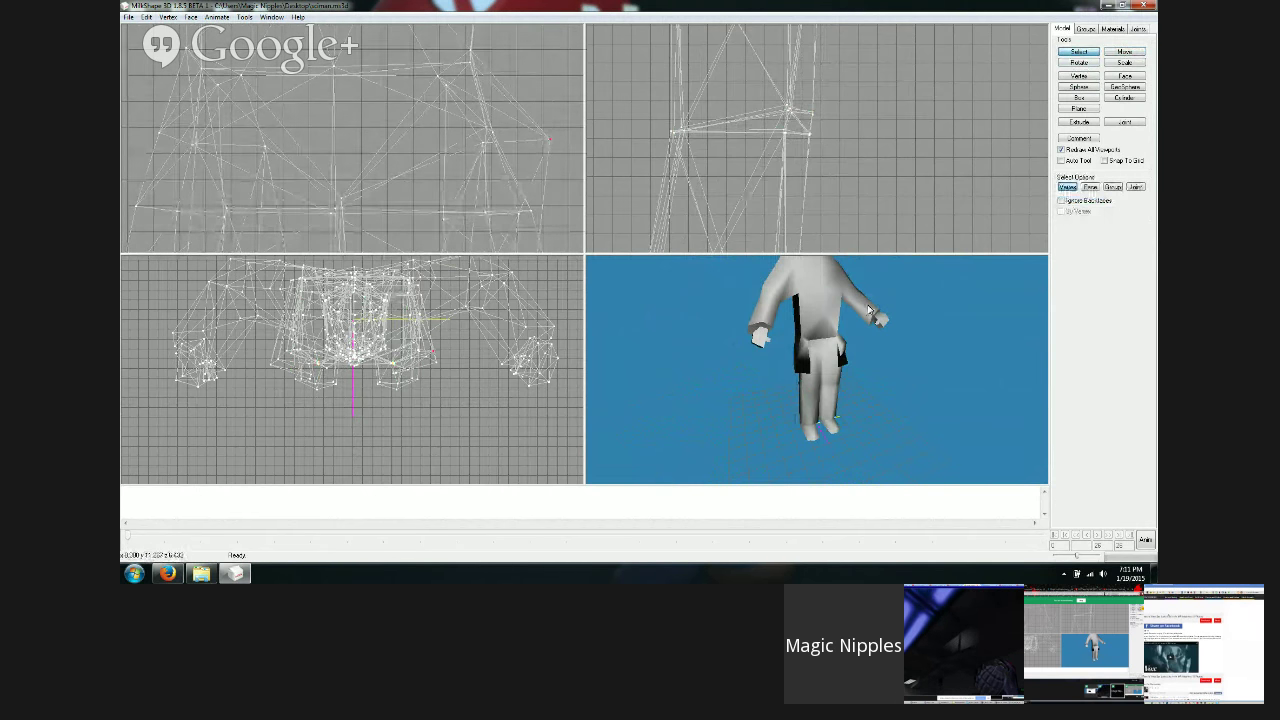
{"action": "left_click_drag", "start_coordinate": [870, 311], "coordinate": [869, 334]}
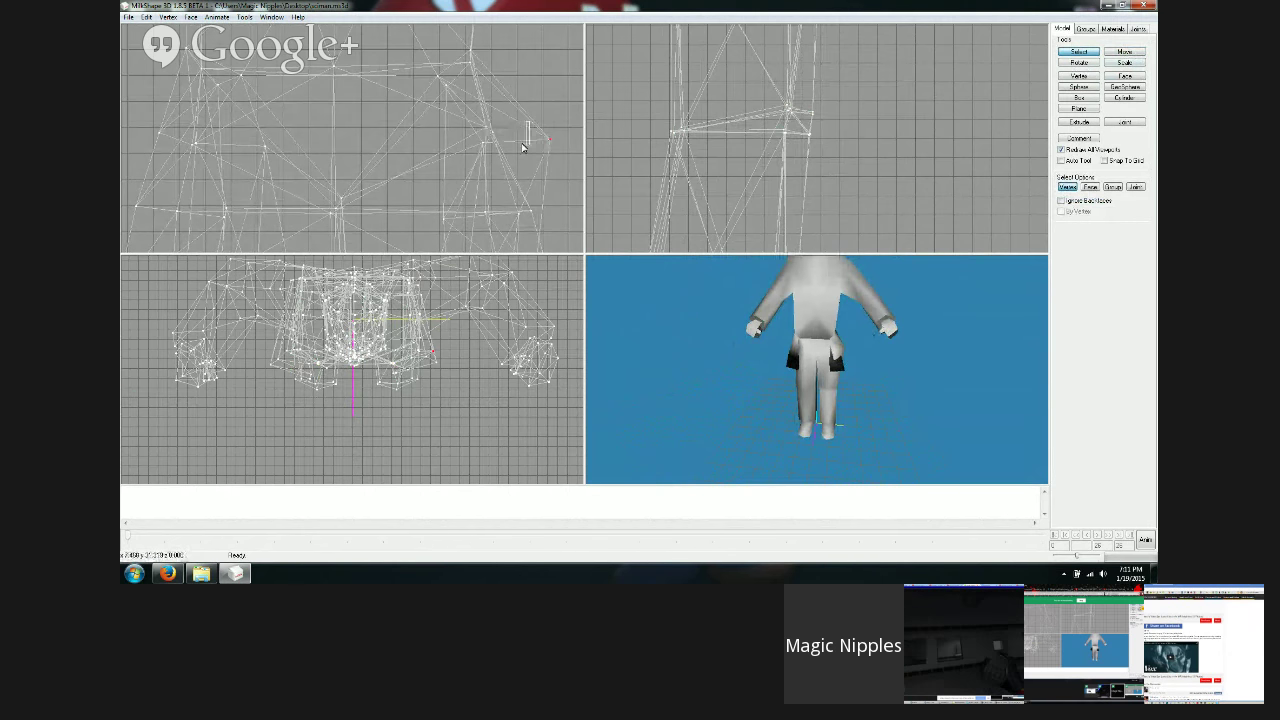
{"action": "left_click", "coordinate": [1124, 53]}
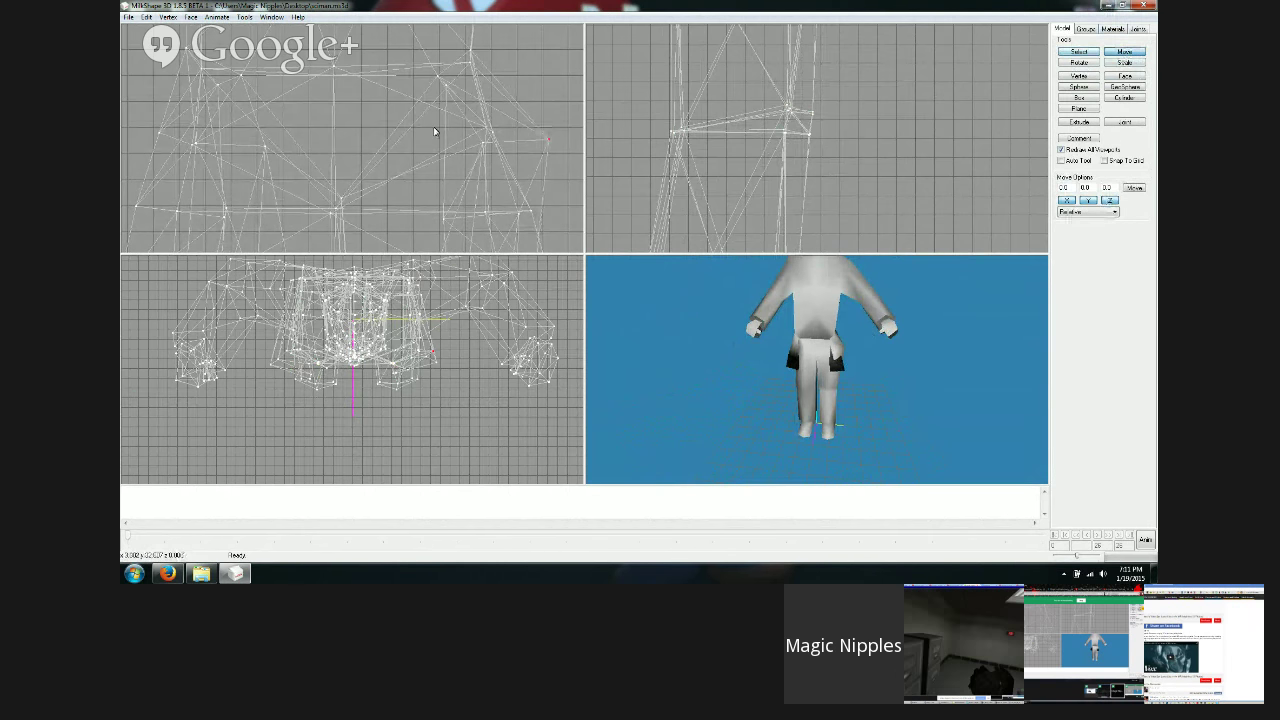
{"action": "left_click_drag", "start_coordinate": [437, 126], "coordinate": [362, 155]}
{"action": "left_click_drag", "start_coordinate": [852, 402], "coordinate": [913, 295]}
{"action": "key", "text": "ctrl+z"}
{"action": "left_click_drag", "start_coordinate": [526, 156], "coordinate": [459, 149]}
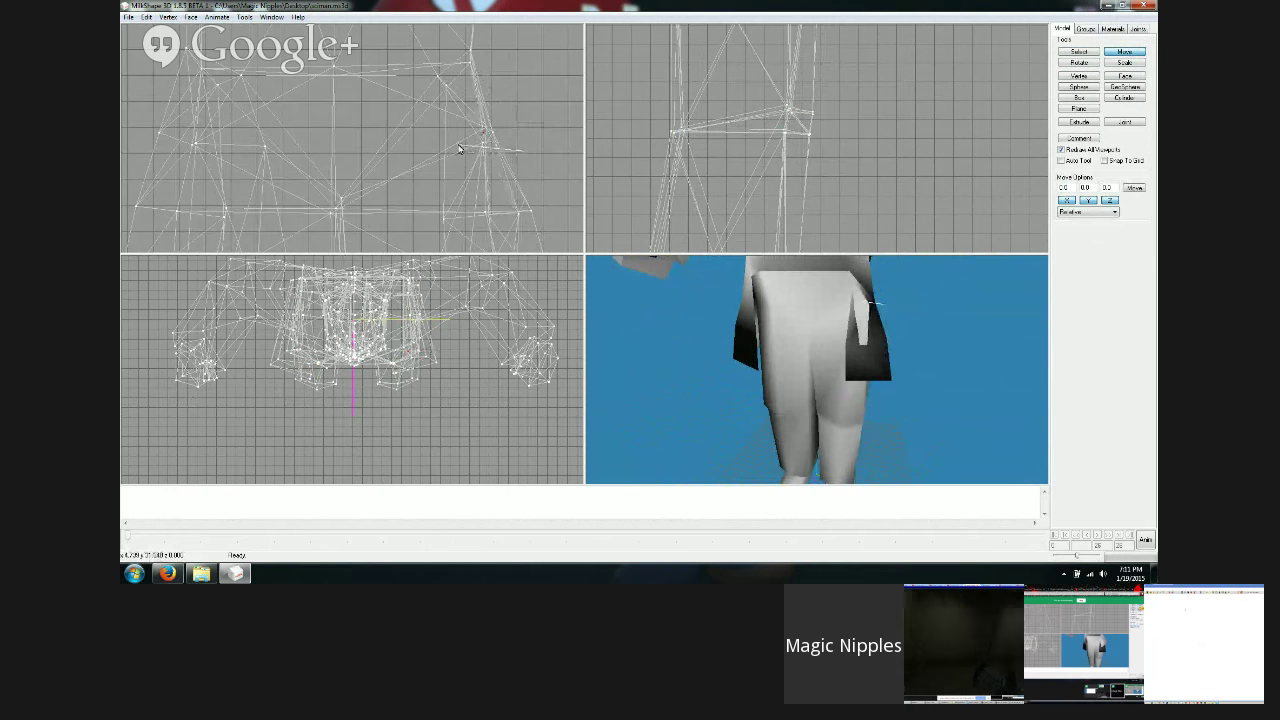
Step: Select the coat's rear outer vertex at the left hip and nudge it slightly inward in the front view
{"action": "left_click_drag", "start_coordinate": [529, 194], "coordinate": [531, 183], "text": "ctrl"}
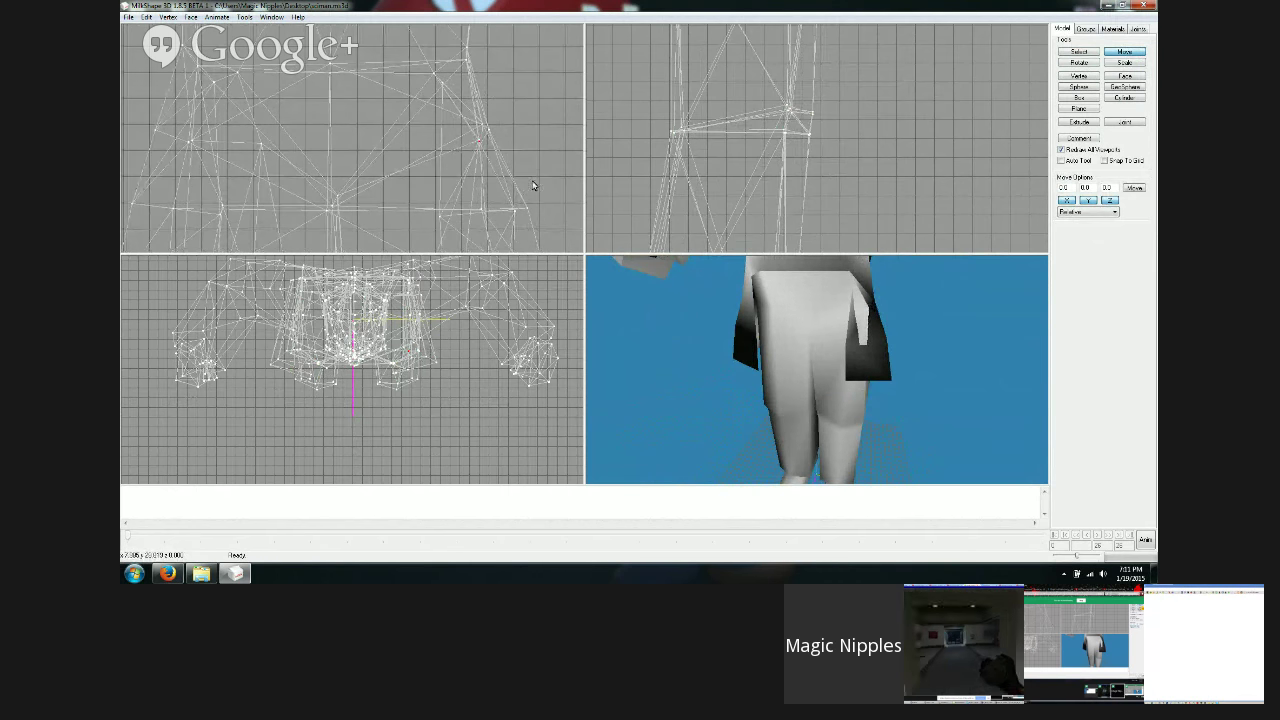
{"action": "left_click_drag", "start_coordinate": [738, 160], "coordinate": [743, 383], "text": "ctrl"}
{"action": "left_click_drag", "start_coordinate": [778, 112], "coordinate": [795, 136], "text": "ctrl"}
{"action": "left_click_drag", "start_coordinate": [512, 139], "coordinate": [478, 110], "text": "ctrl"}
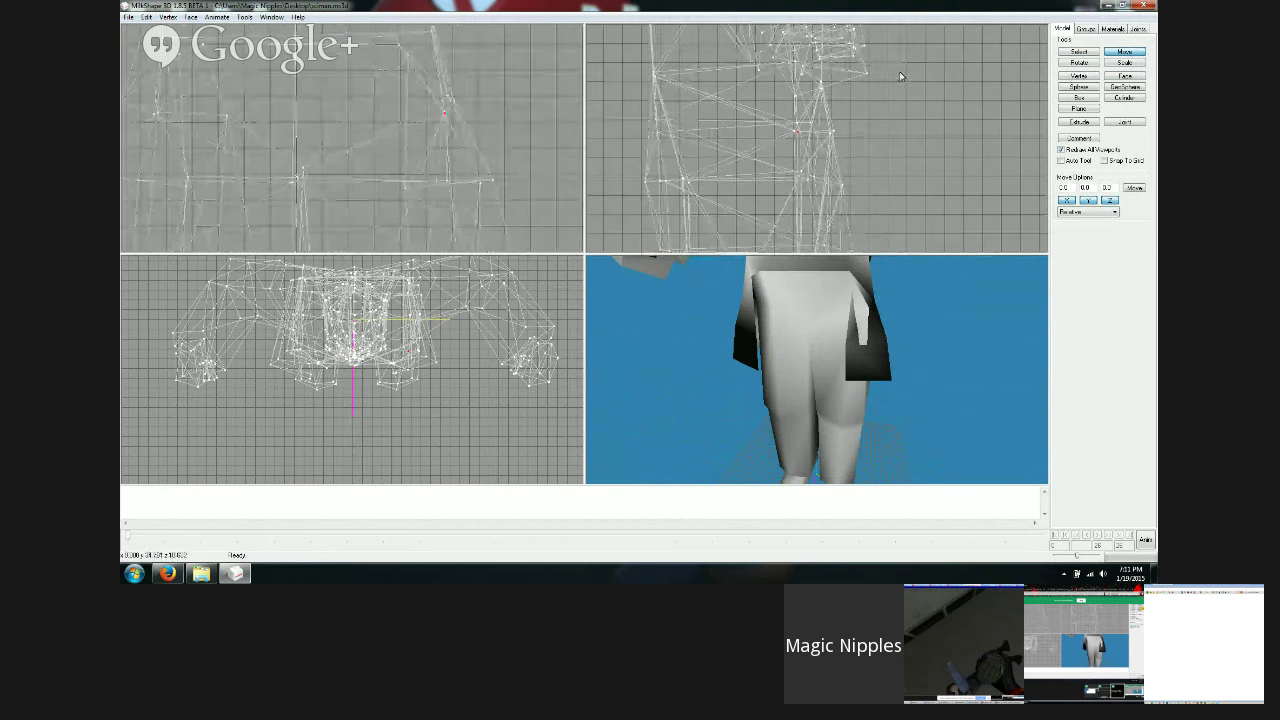
{"action": "left_click", "coordinate": [1078, 51]}
{"action": "left_click", "coordinate": [890, 106]}
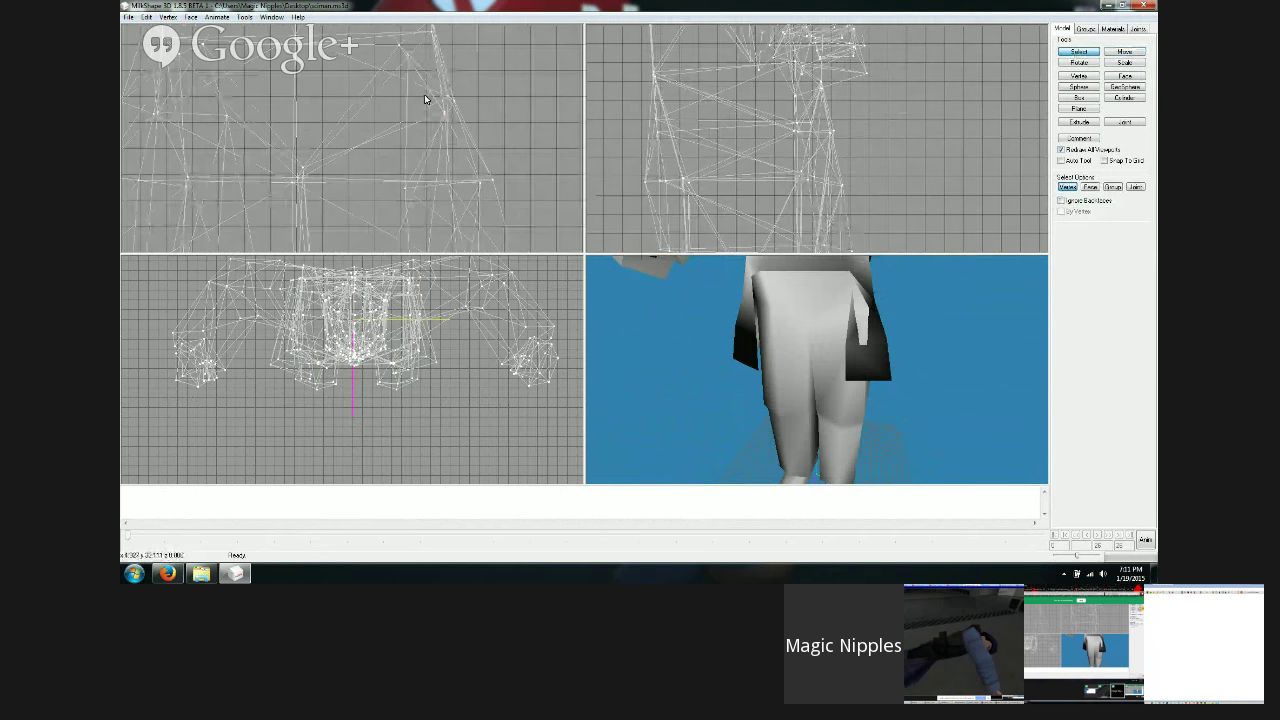
{"action": "left_click", "coordinate": [1118, 52]}
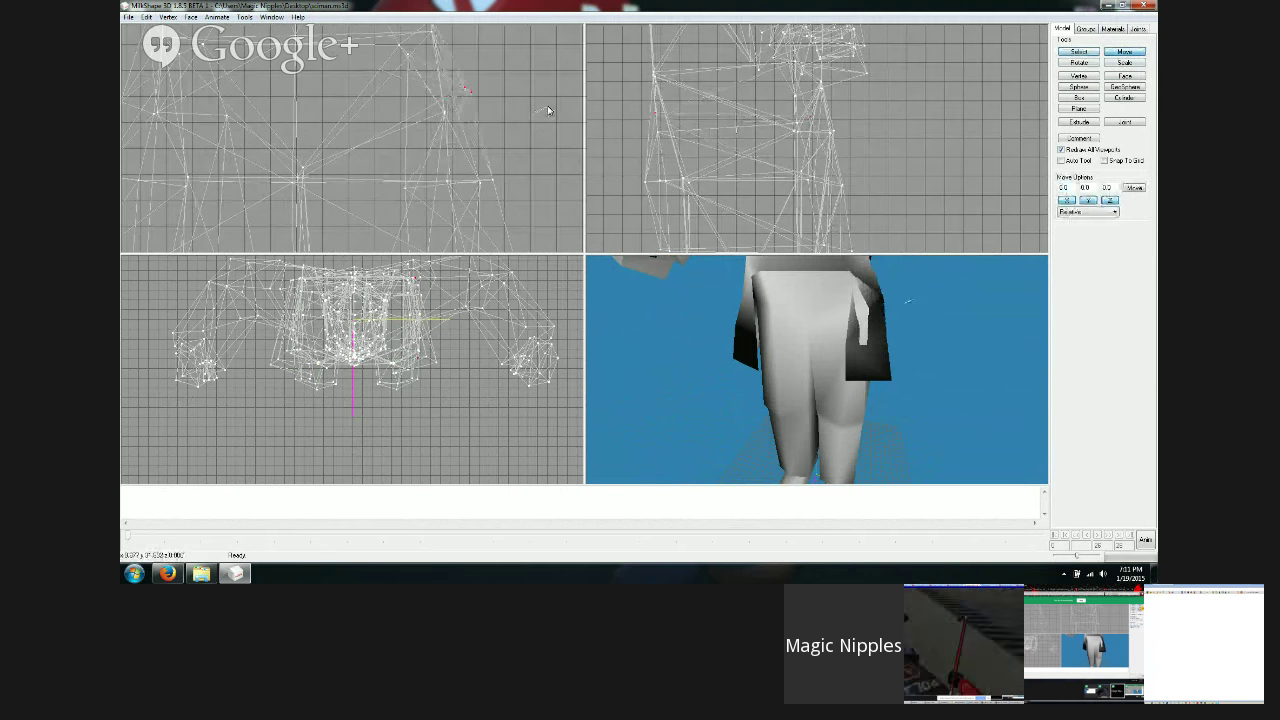
{"action": "mouse_move", "coordinate": [547, 114]}
{"action": "left_mouse_down"}
{"action": "mouse_move", "coordinate": [531, 106]}
{"action": "mouse_move", "coordinate": [540, 115]}
{"action": "left_mouse_up"}
{"action": "left_click_drag", "start_coordinate": [908, 386], "coordinate": [659, 275]}
{"action": "left_click_drag", "start_coordinate": [541, 131], "coordinate": [497, 41], "text": "ctrl"}
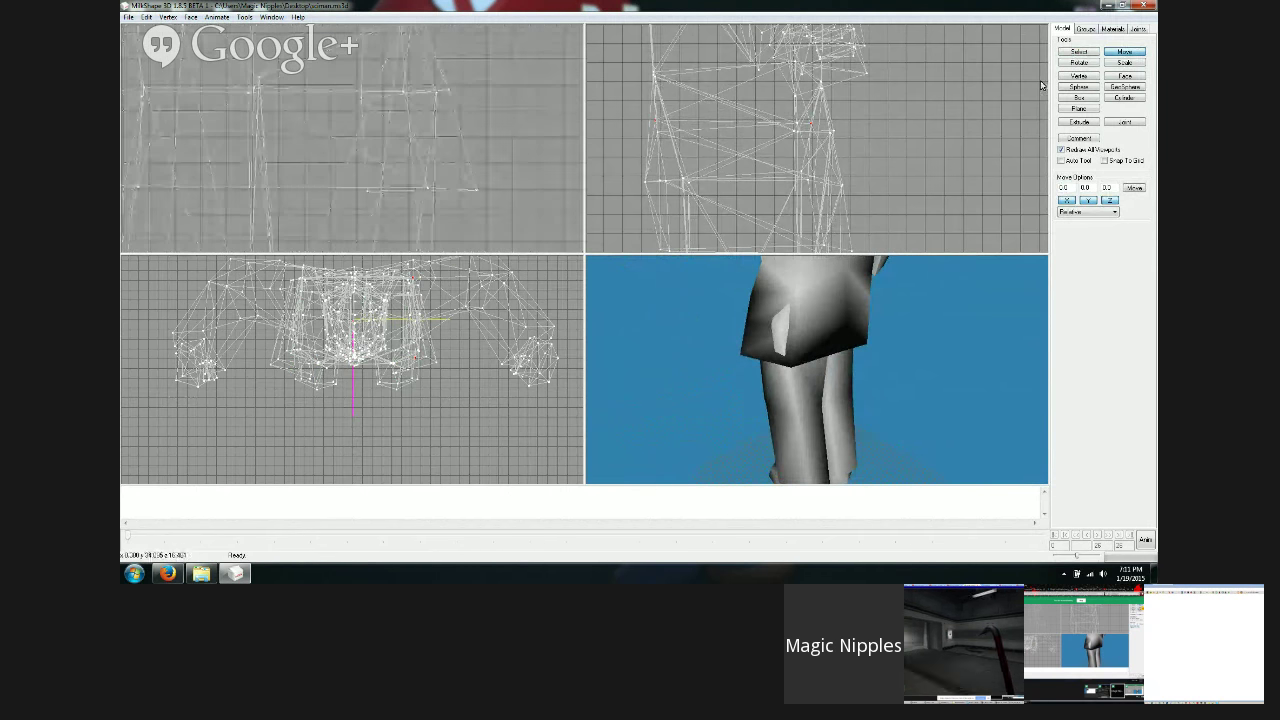
Step: Select the coat's lower rear vertex below the left hip and move it outward in the front view
{"action": "left_click", "coordinate": [1080, 54]}
{"action": "left_click_drag", "start_coordinate": [390, 79], "coordinate": [436, 119]}
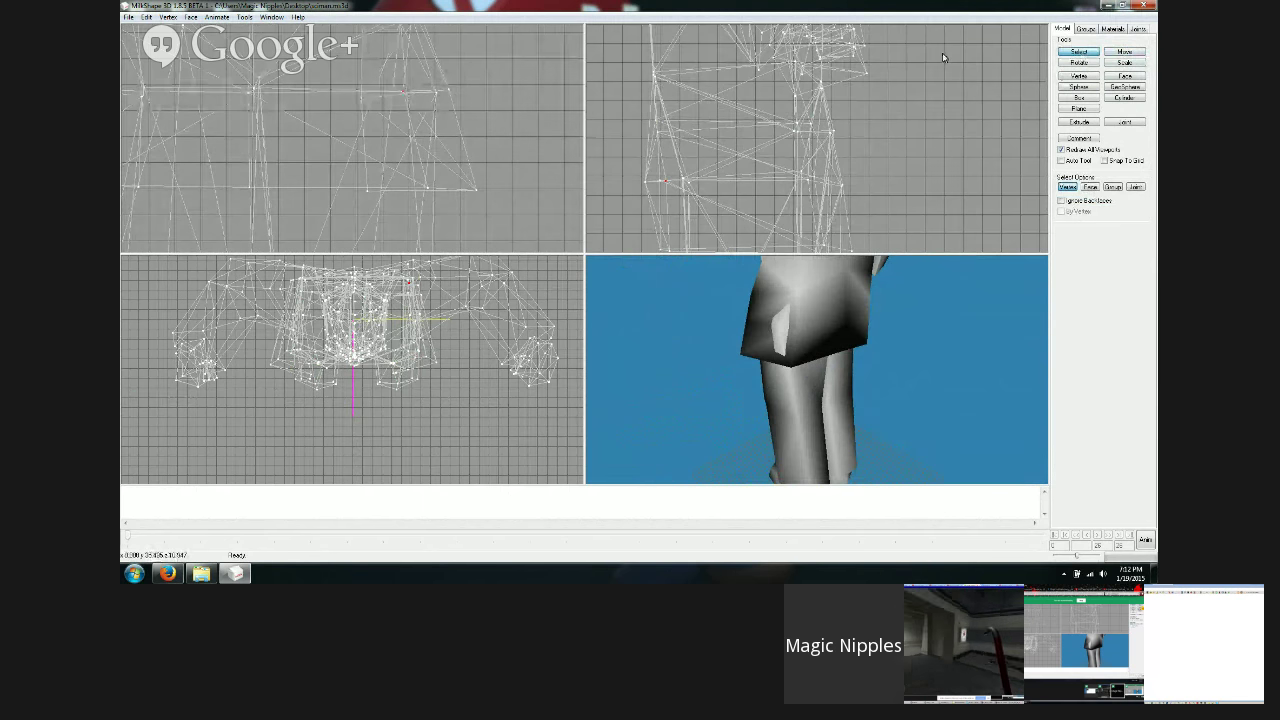
{"action": "left_click", "coordinate": [1124, 51]}
{"action": "left_click_drag", "start_coordinate": [461, 164], "coordinate": [497, 164]}
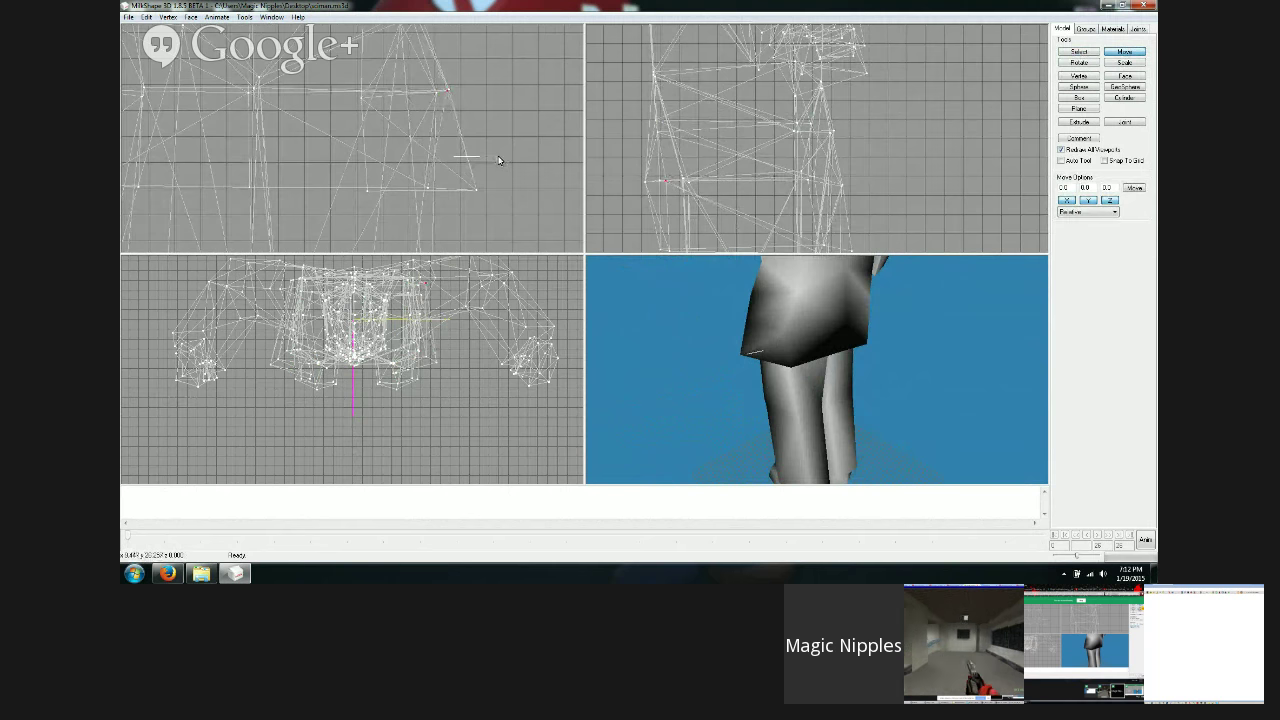
Step: Select the coat's inner front vertex at the left hip and nudge it slightly up in the side view
{"action": "left_click_drag", "start_coordinate": [769, 369], "coordinate": [921, 365]}
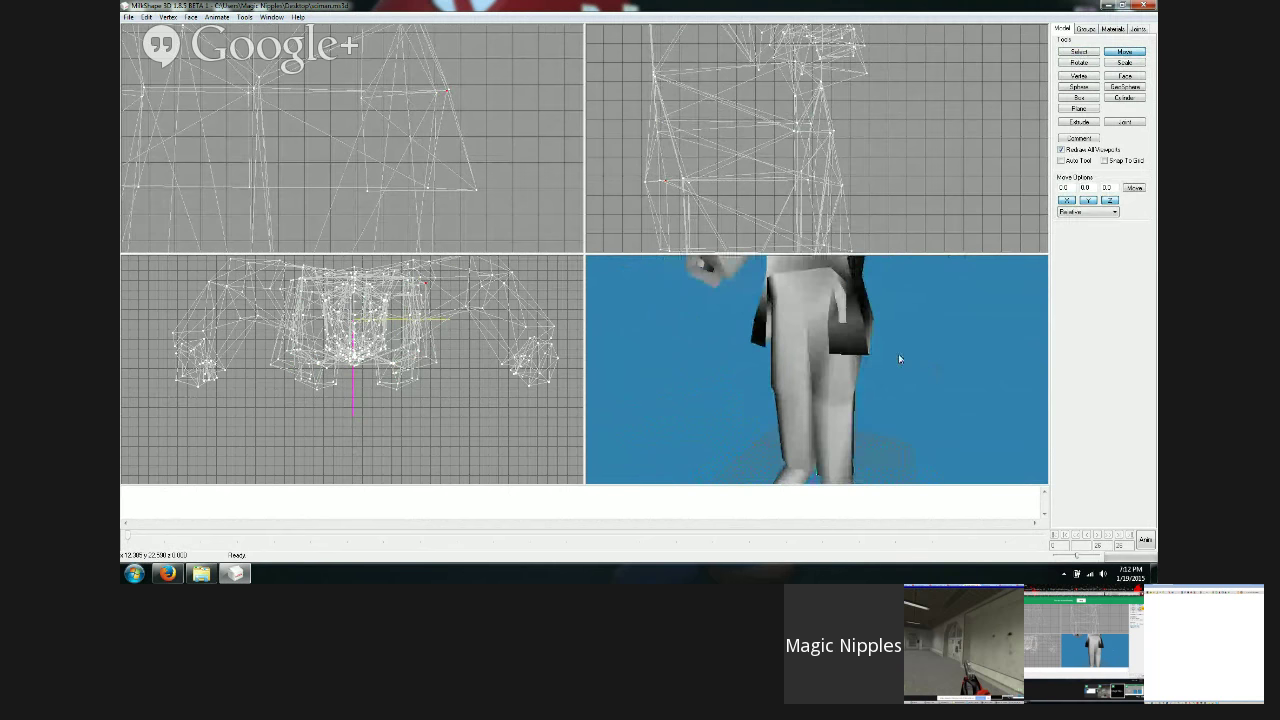
{"action": "left_click", "coordinate": [1079, 51]}
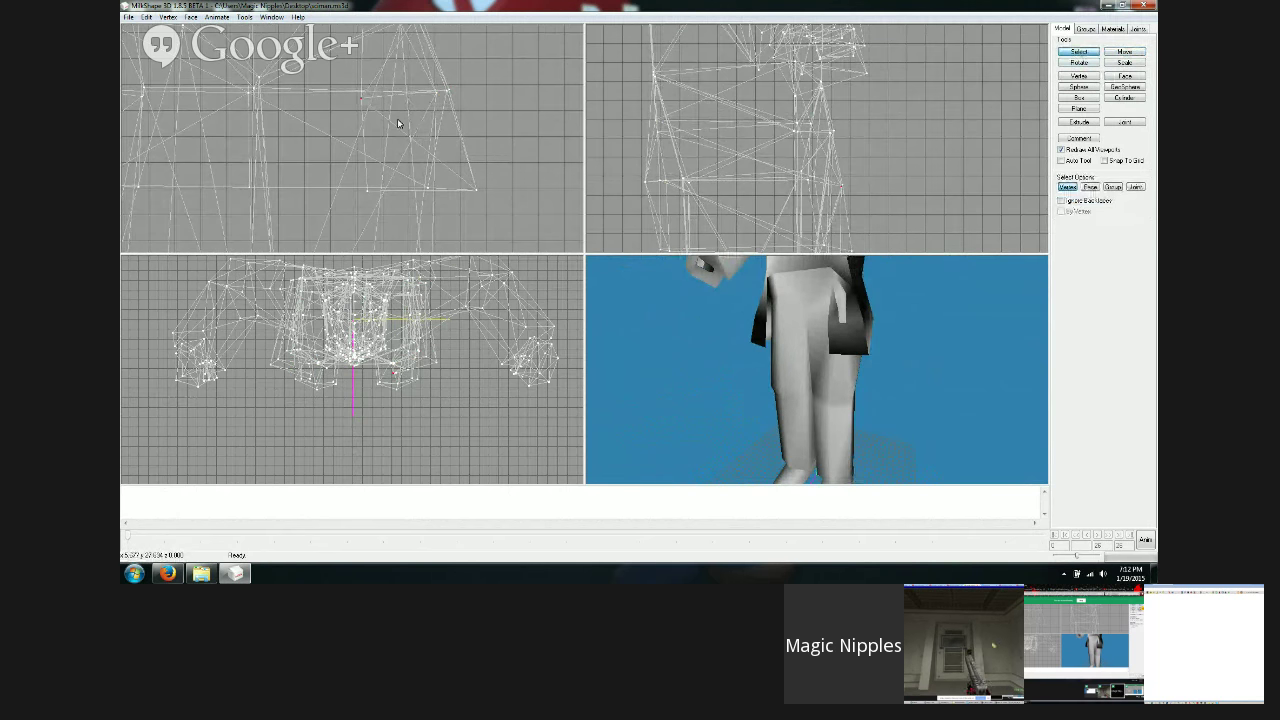
{"action": "left_click_drag", "start_coordinate": [903, 131], "coordinate": [875, 70], "text": "ctrl"}
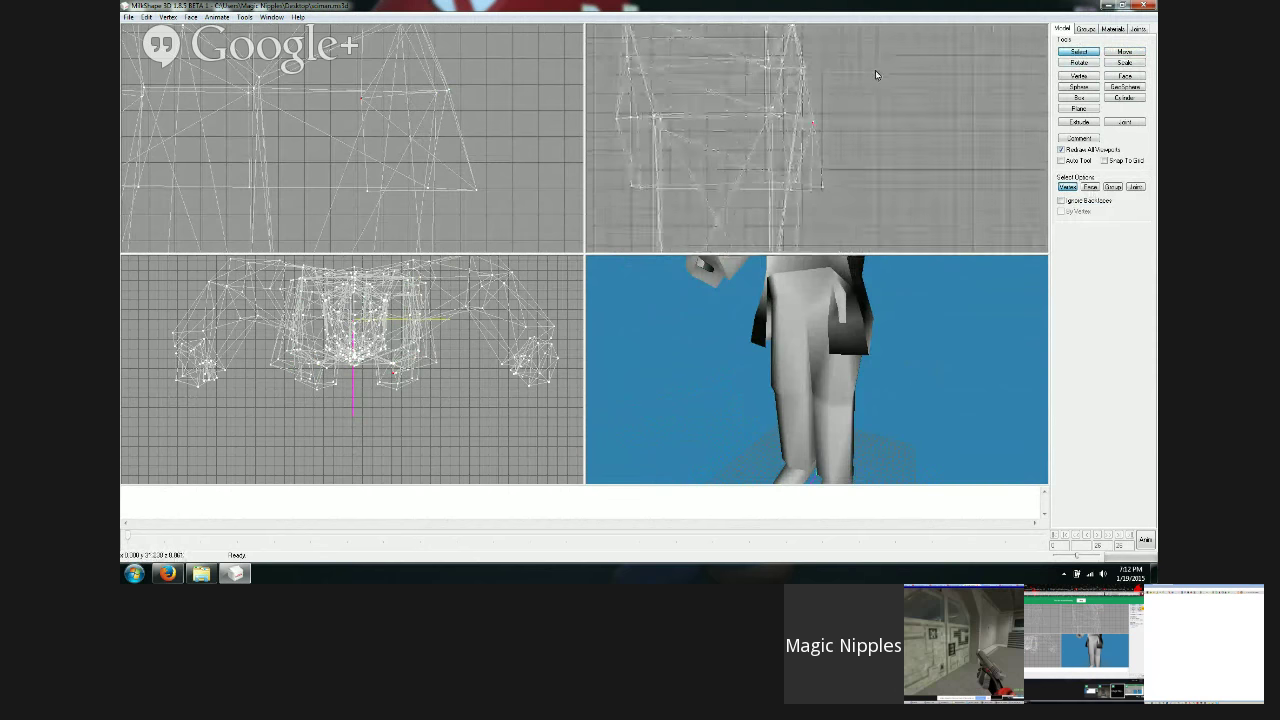
{"action": "left_click", "coordinate": [1118, 53]}
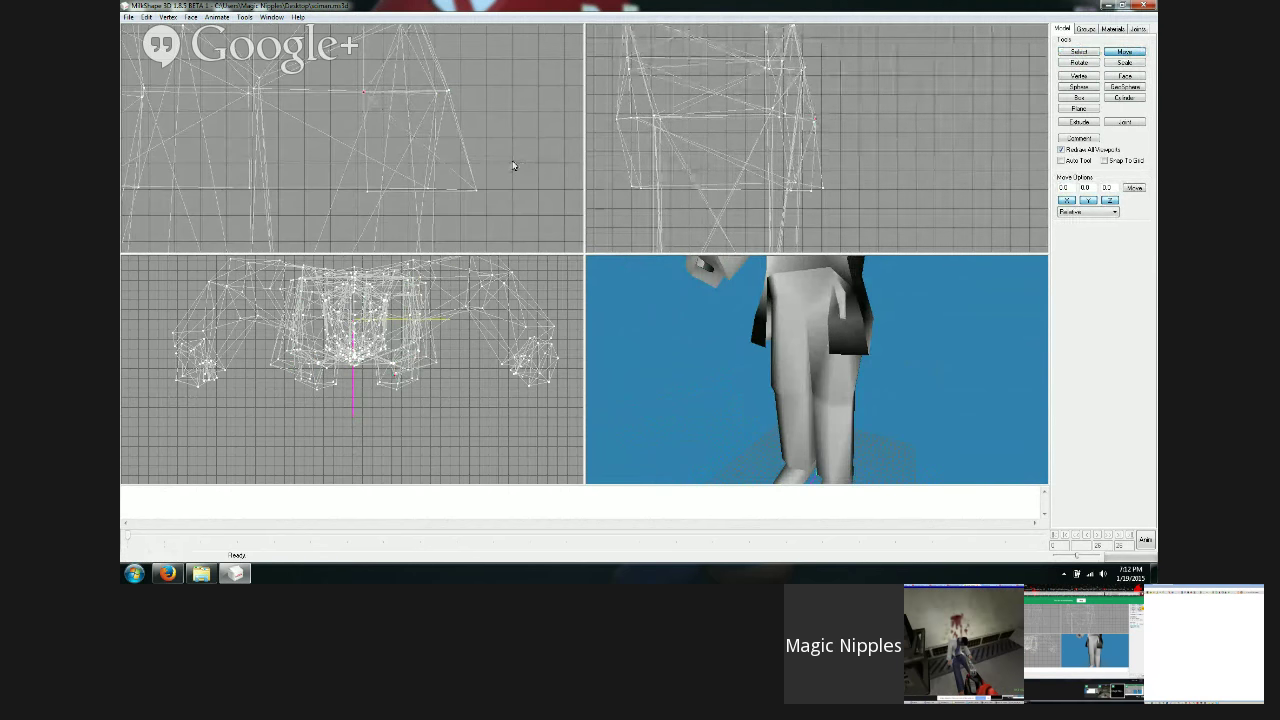
Step: Select the coat's inner vertex above the left hip in the front view and move it slightly down in the side view
{"action": "left_click_drag", "start_coordinate": [511, 163], "coordinate": [535, 294], "text": "ctrl"}
{"action": "left_click", "coordinate": [1068, 55]}
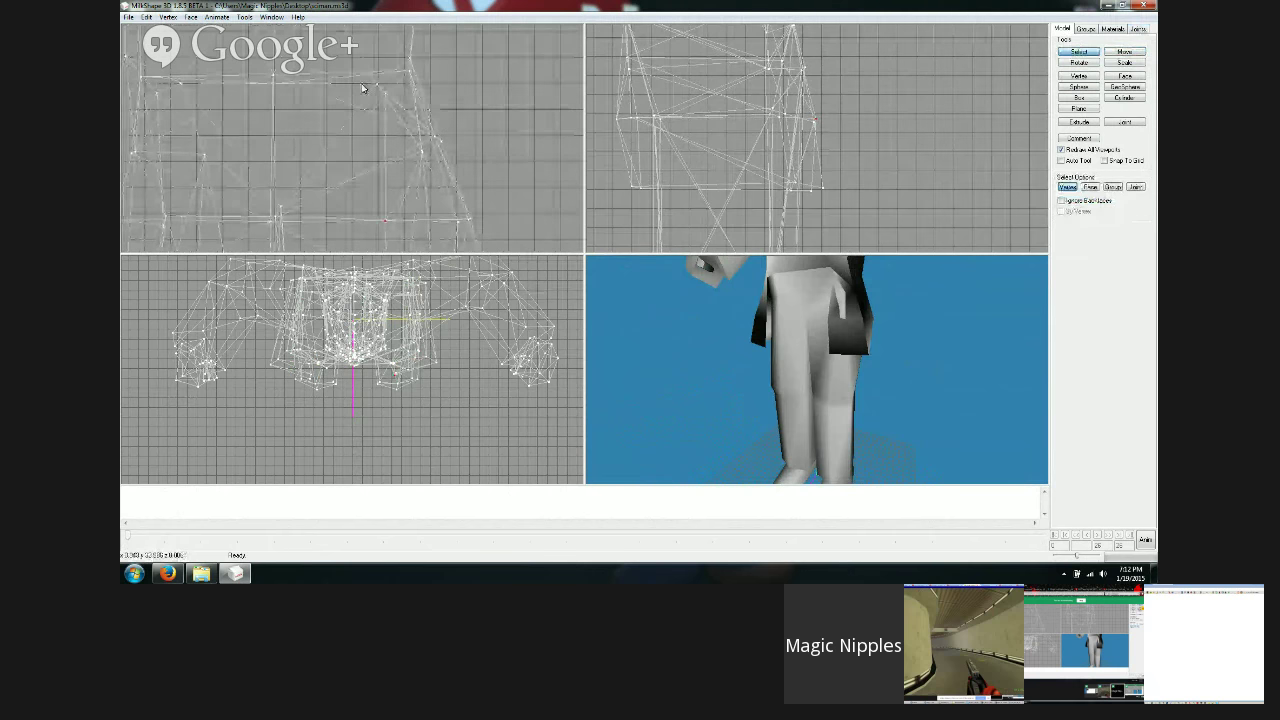
{"action": "scroll", "coordinate": [950, 110], "scroll_direction": "up", "scroll_amount": 2}
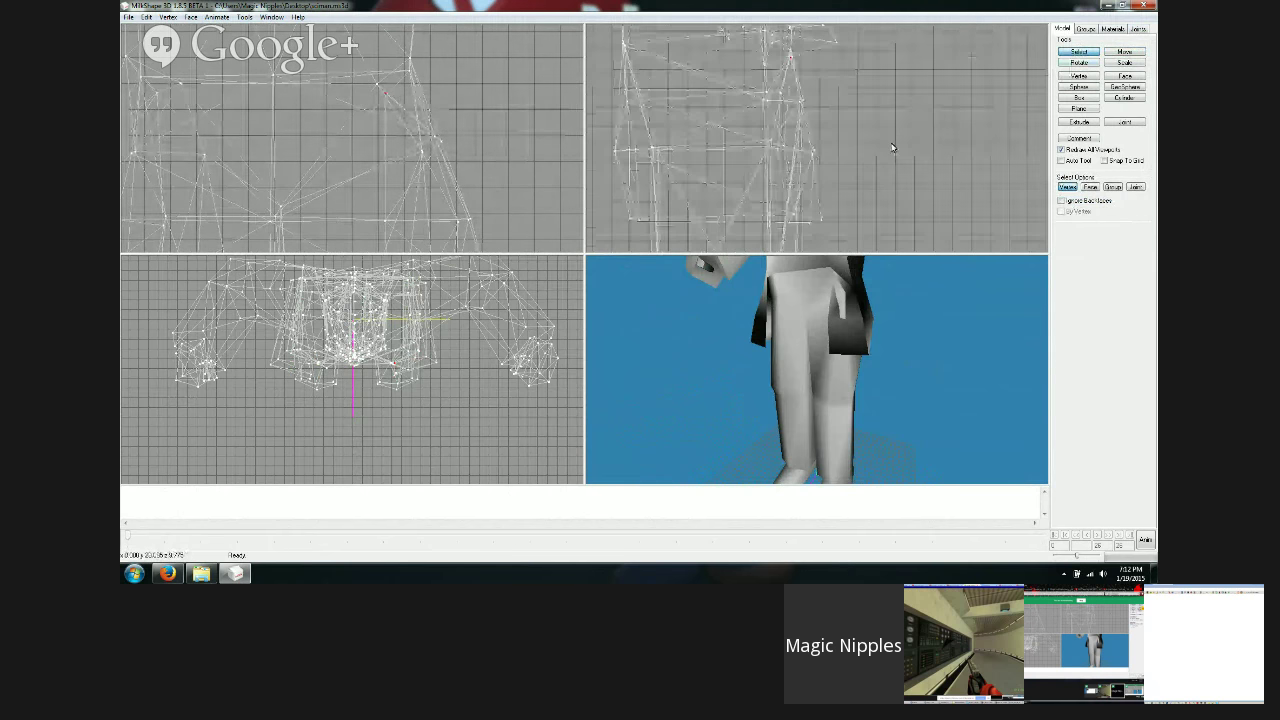
{"action": "key", "text": "m"}
{"action": "mouse_move", "coordinate": [901, 119]}
{"action": "left_mouse_down"}
{"action": "mouse_move", "coordinate": [886, 112]}
{"action": "mouse_move", "coordinate": [940, 117]}
{"action": "mouse_move", "coordinate": [912, 116]}
{"action": "mouse_move", "coordinate": [939, 120]}
{"action": "mouse_move", "coordinate": [943, 136]}
{"action": "mouse_move", "coordinate": [904, 138]}
{"action": "left_mouse_up"}
Step: Select the outermost vertex on the coat's left edge and move it forward and slightly down in the side view
{"action": "left_click", "coordinate": [1077, 55]}
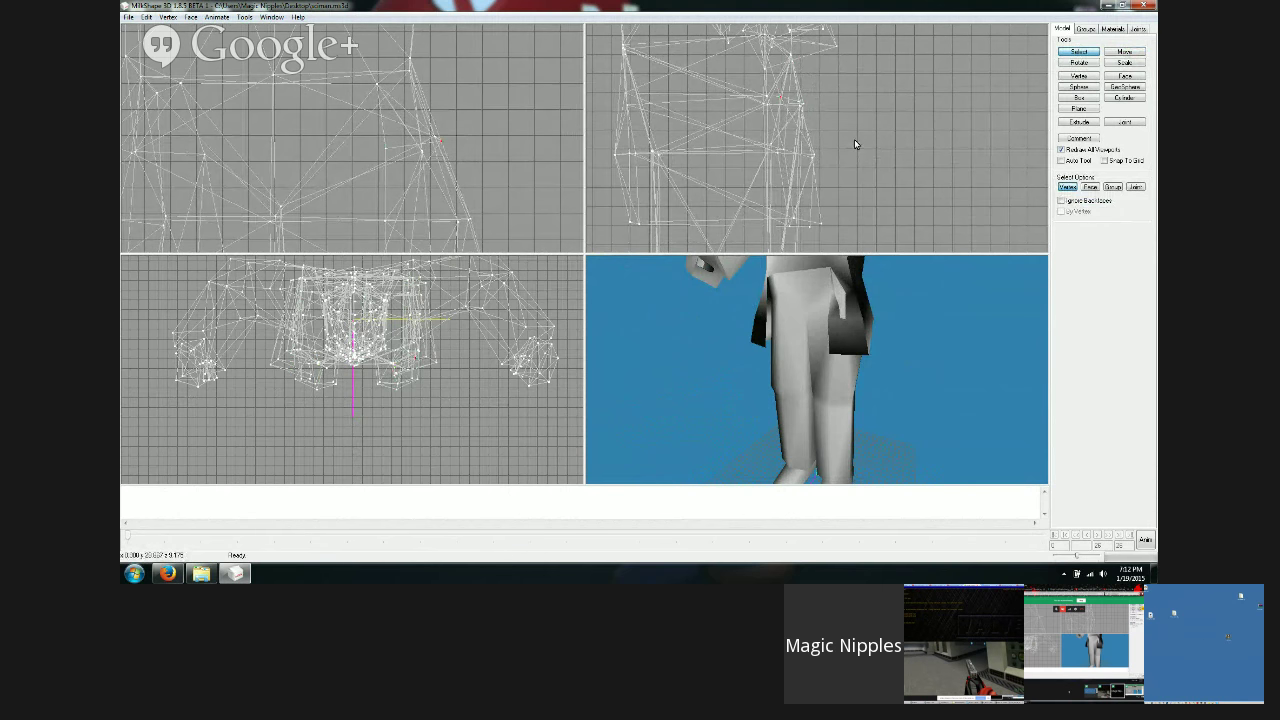
{"action": "left_click", "coordinate": [1126, 51]}
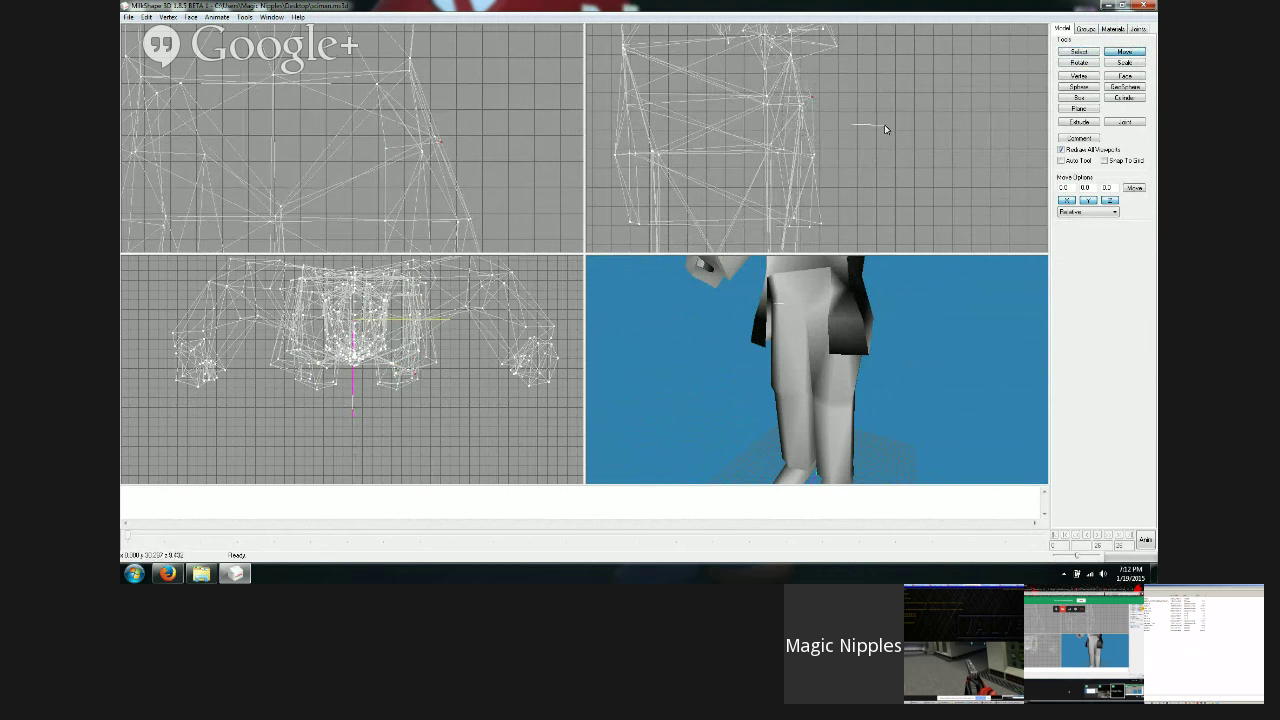
{"action": "mouse_move", "coordinate": [876, 124]}
{"action": "left_mouse_down"}
{"action": "mouse_move", "coordinate": [858, 123]}
{"action": "mouse_move", "coordinate": [879, 145]}
{"action": "mouse_move", "coordinate": [875, 132]}
{"action": "left_mouse_up"}
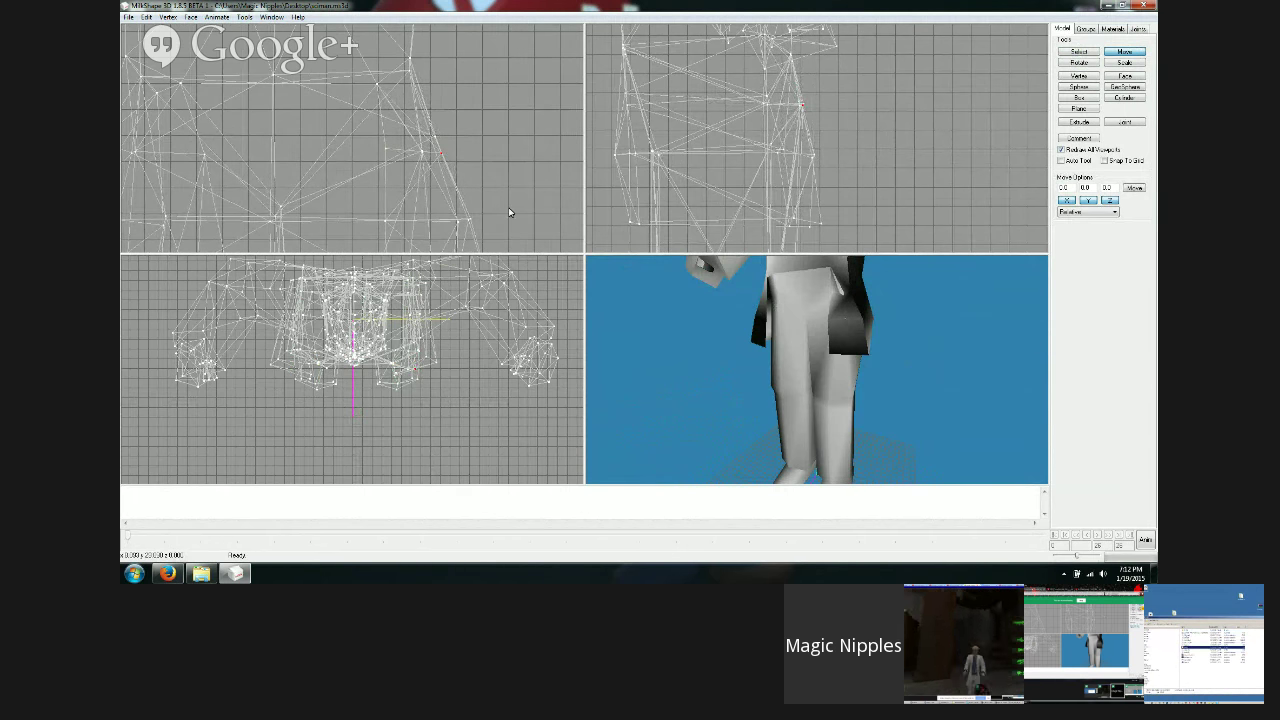
Step: Select the inner vertex at the mid-height of the coat's left flap and lower it to the front edge line in the side view
{"action": "left_click_drag", "start_coordinate": [457, 208], "coordinate": [487, 121], "text": "ctrl"}
{"action": "left_click", "coordinate": [1079, 51]}
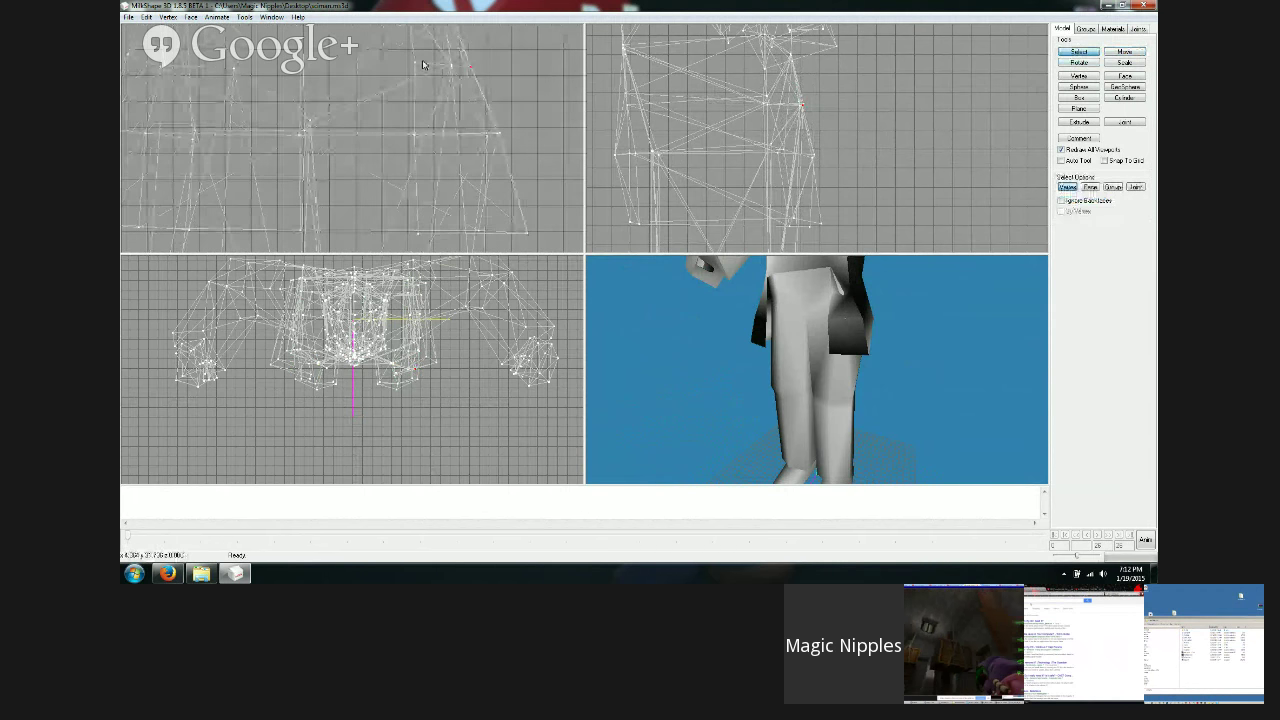
{"action": "left_click", "coordinate": [1124, 51]}
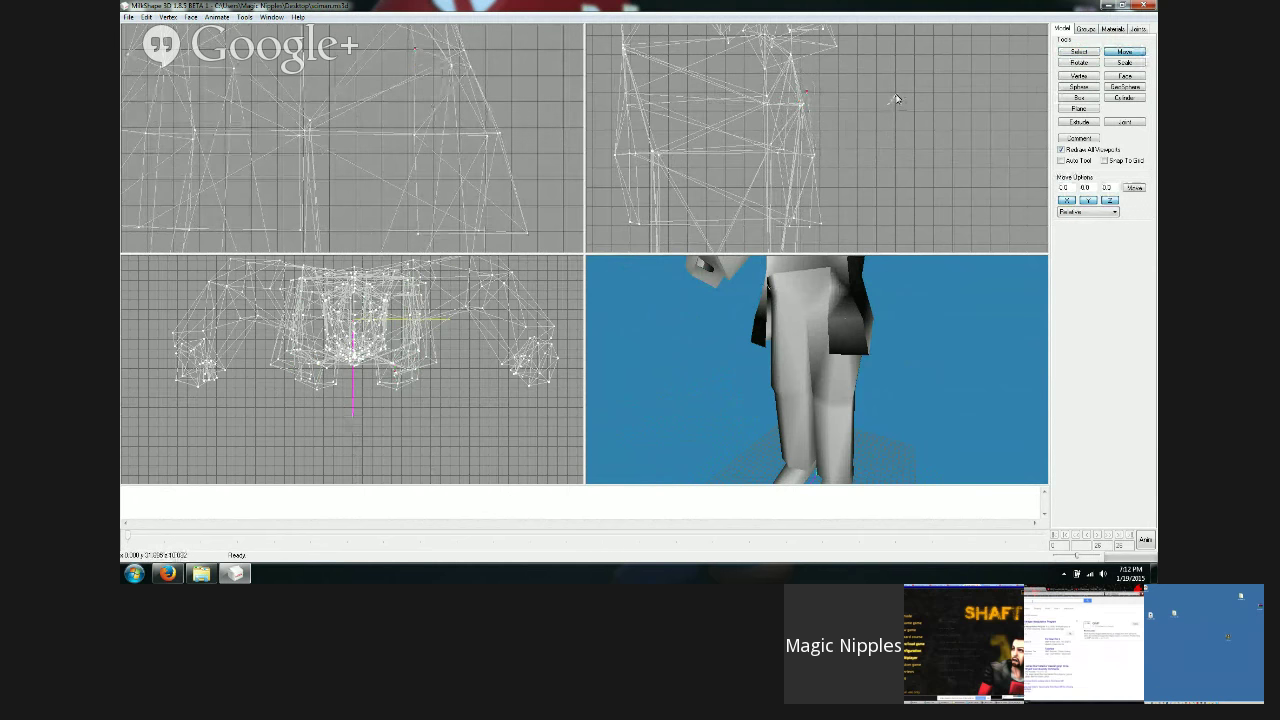
Step: Select the vertex just inside the coat's outer left edge and move it backward in the side view
{"action": "left_click", "coordinate": [1079, 51]}
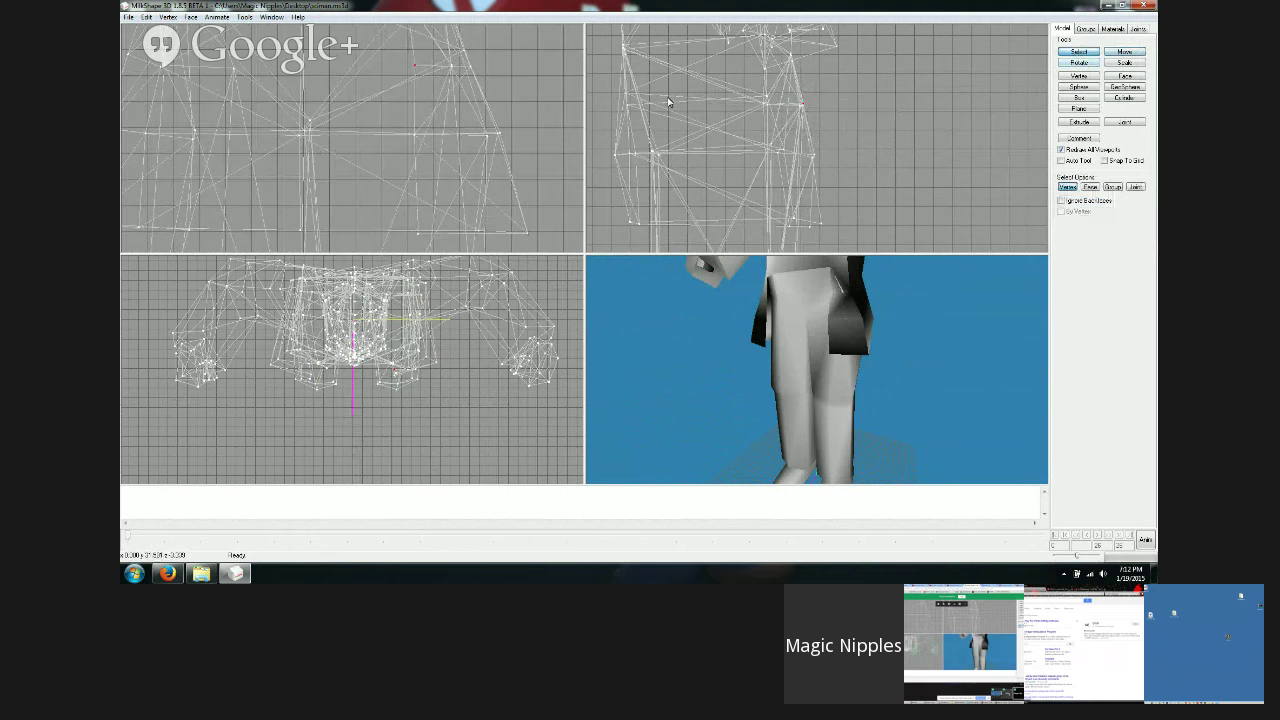
{"action": "left_click", "coordinate": [1124, 51]}
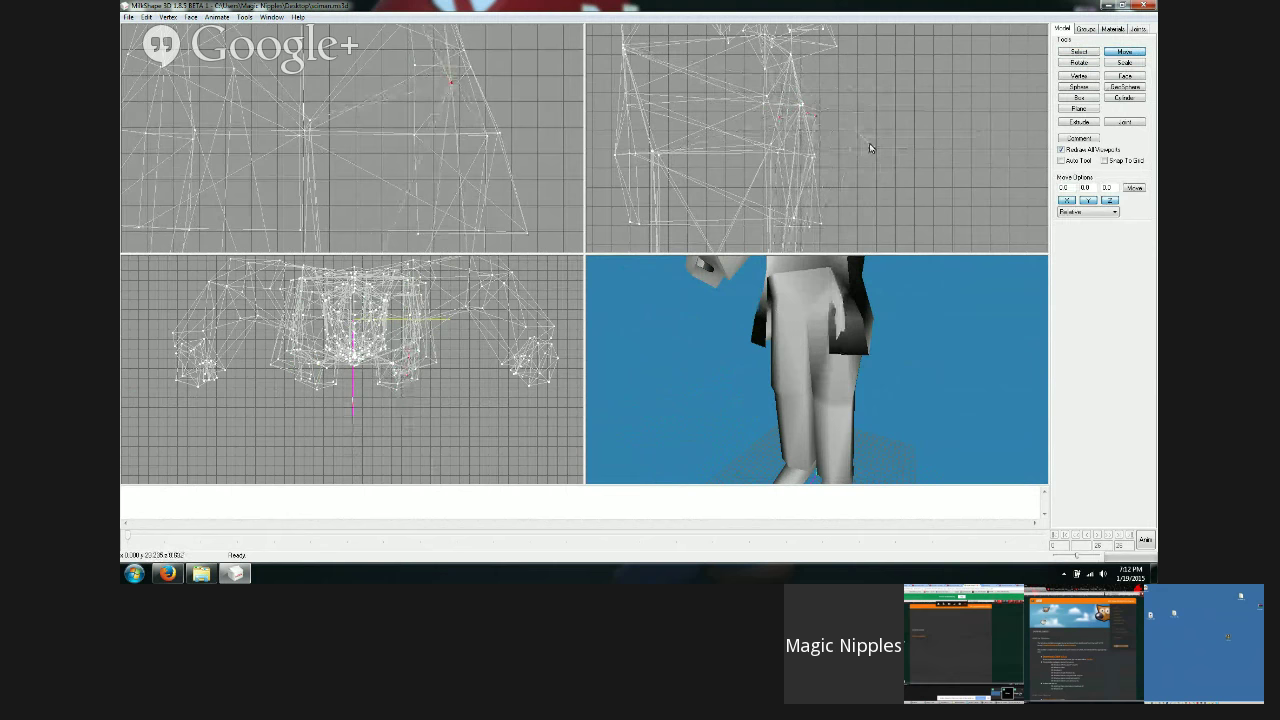
{"action": "mouse_move", "coordinate": [869, 148]}
{"action": "left_mouse_down"}
{"action": "mouse_move", "coordinate": [1013, 168]}
{"action": "mouse_move", "coordinate": [863, 149]}
{"action": "mouse_move", "coordinate": [846, 131]}
{"action": "mouse_move", "coordinate": [857, 131]}
{"action": "mouse_move", "coordinate": [837, 131]}
{"action": "mouse_move", "coordinate": [851, 133]}
{"action": "left_mouse_up"}
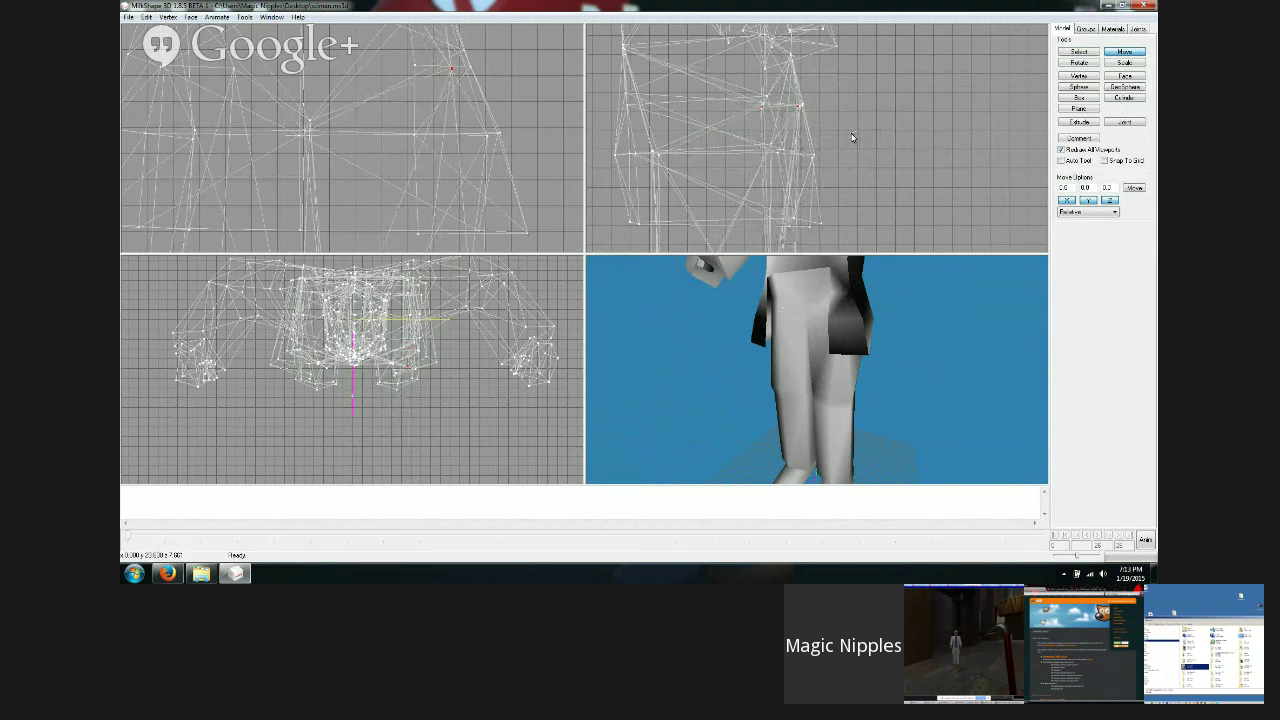
Step: Smooth the shading of the mesh's faces and inspect the coat and the whole figure in the 3D view
{"action": "mouse_move", "coordinate": [858, 330]}
{"action": "left_mouse_down"}
{"action": "mouse_move", "coordinate": [863, 366]}
{"action": "mouse_move", "coordinate": [922, 381]}
{"action": "mouse_move", "coordinate": [883, 377]}
{"action": "left_mouse_up"}
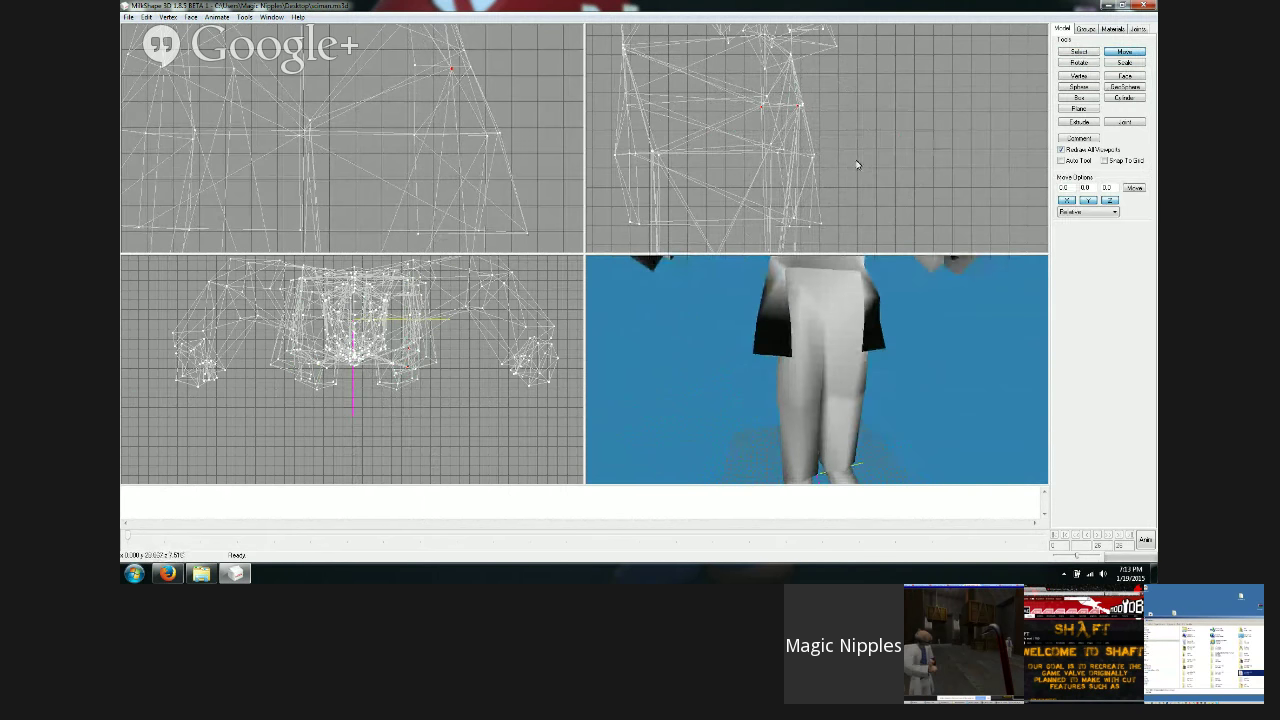
{"action": "left_click_drag", "start_coordinate": [829, 294], "coordinate": [715, 300]}
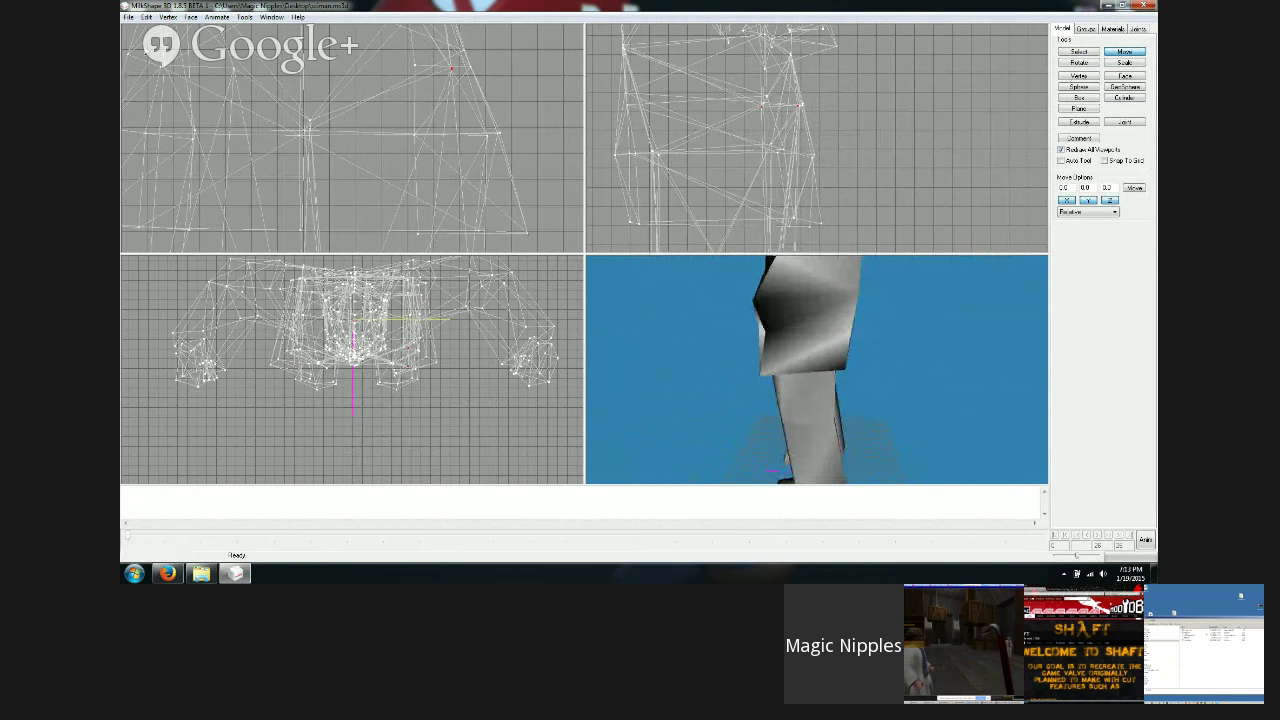
{"action": "left_click", "coordinate": [190, 17]}
{"action": "left_click", "coordinate": [224, 112]}
{"action": "mouse_move", "coordinate": [790, 357]}
{"action": "left_mouse_down"}
{"action": "mouse_move", "coordinate": [1003, 357]}
{"action": "mouse_move", "coordinate": [824, 349]}
{"action": "mouse_move", "coordinate": [1035, 340]}
{"action": "mouse_move", "coordinate": [1000, 390]}
{"action": "mouse_move", "coordinate": [850, 451]}
{"action": "mouse_move", "coordinate": [697, 366]}
{"action": "mouse_move", "coordinate": [700, 340]}
{"action": "mouse_move", "coordinate": [780, 366]}
{"action": "mouse_move", "coordinate": [770, 381]}
{"action": "mouse_move", "coordinate": [826, 380]}
{"action": "left_mouse_up"}
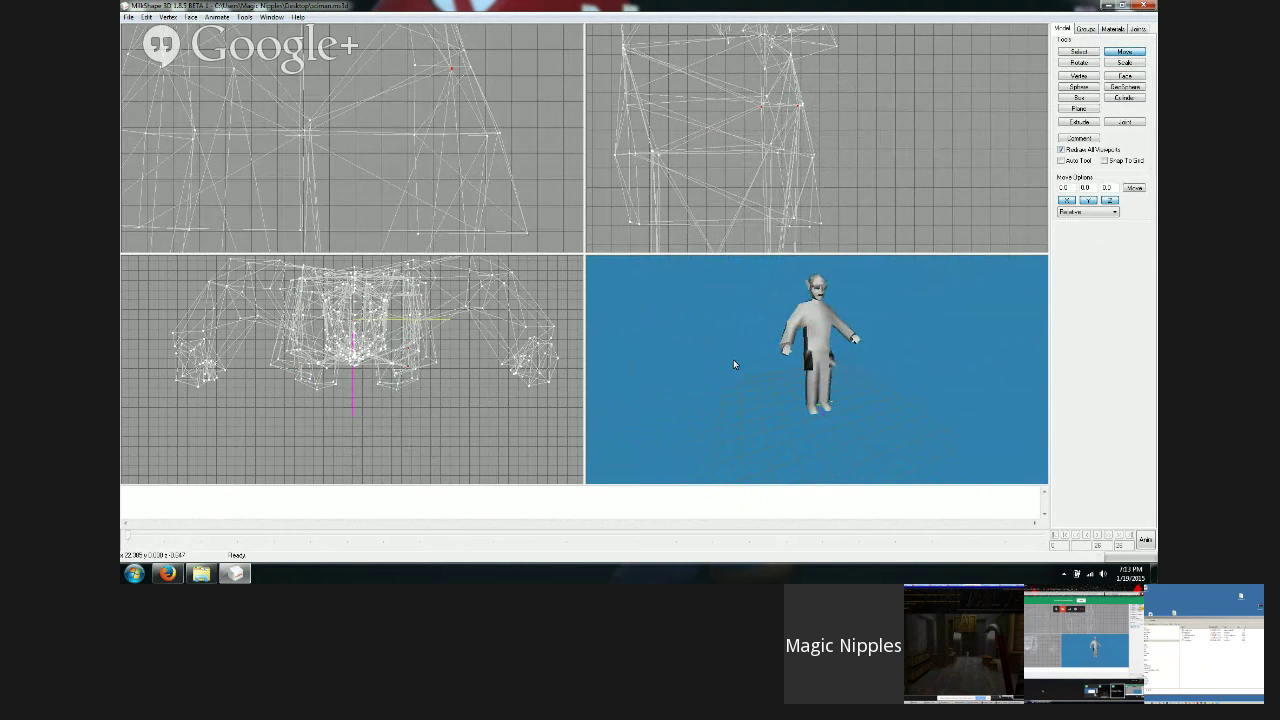
{"action": "mouse_move", "coordinate": [457, 166]}
{"action": "left_mouse_down", "text": "ctrl"}
{"action": "mouse_move", "coordinate": [486, 363]}
{"action": "mouse_move", "coordinate": [391, 422]}
{"action": "left_mouse_up", "text": "ctrl"}
{"action": "scroll", "coordinate": [465, 166], "scroll_direction": "down", "scroll_amount": 6}
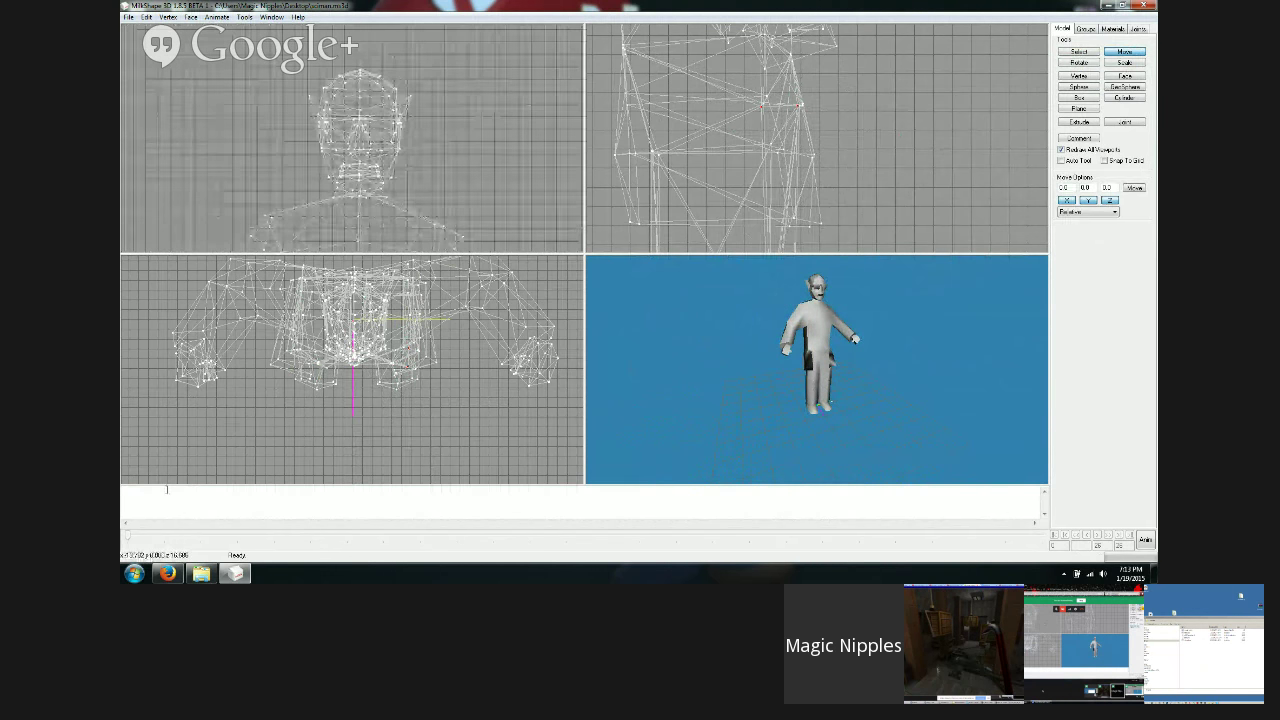
{"action": "left_click", "coordinate": [167, 573]}
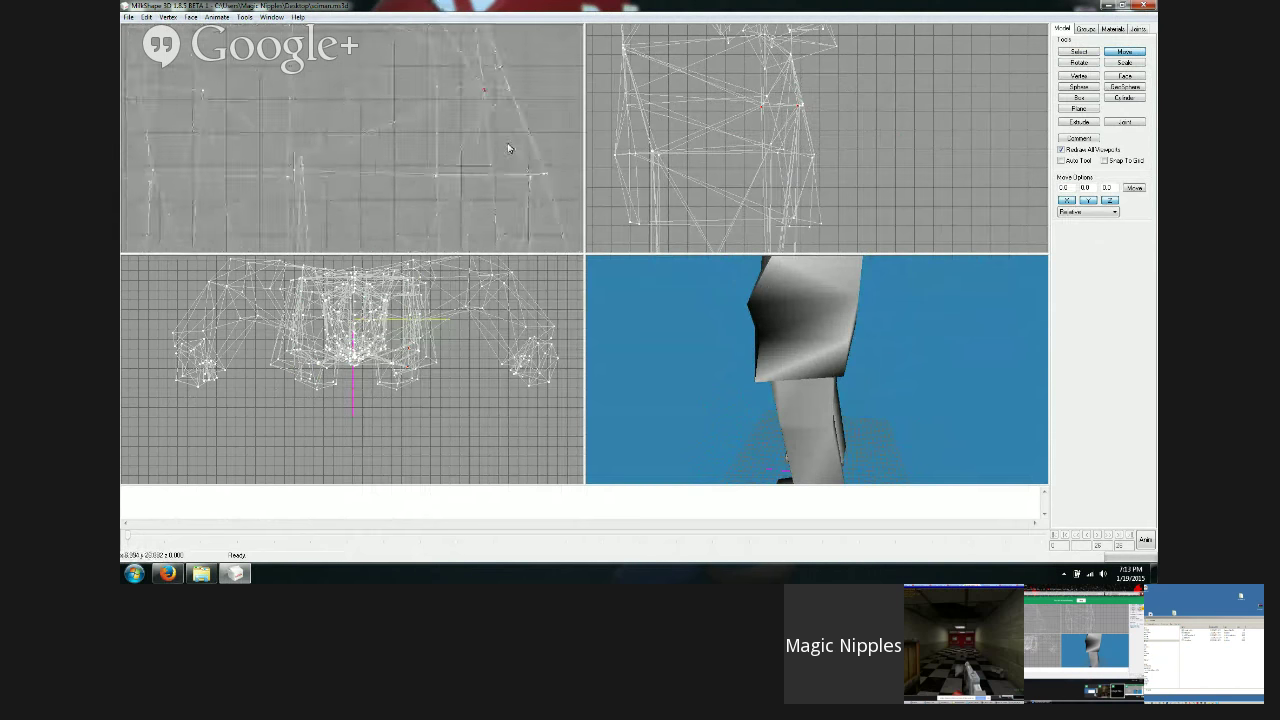
Step: Select the vertices beside the coat's left hip one at a time and adjust their height and depth in the side view
{"action": "left_click", "coordinate": [1061, 52]}
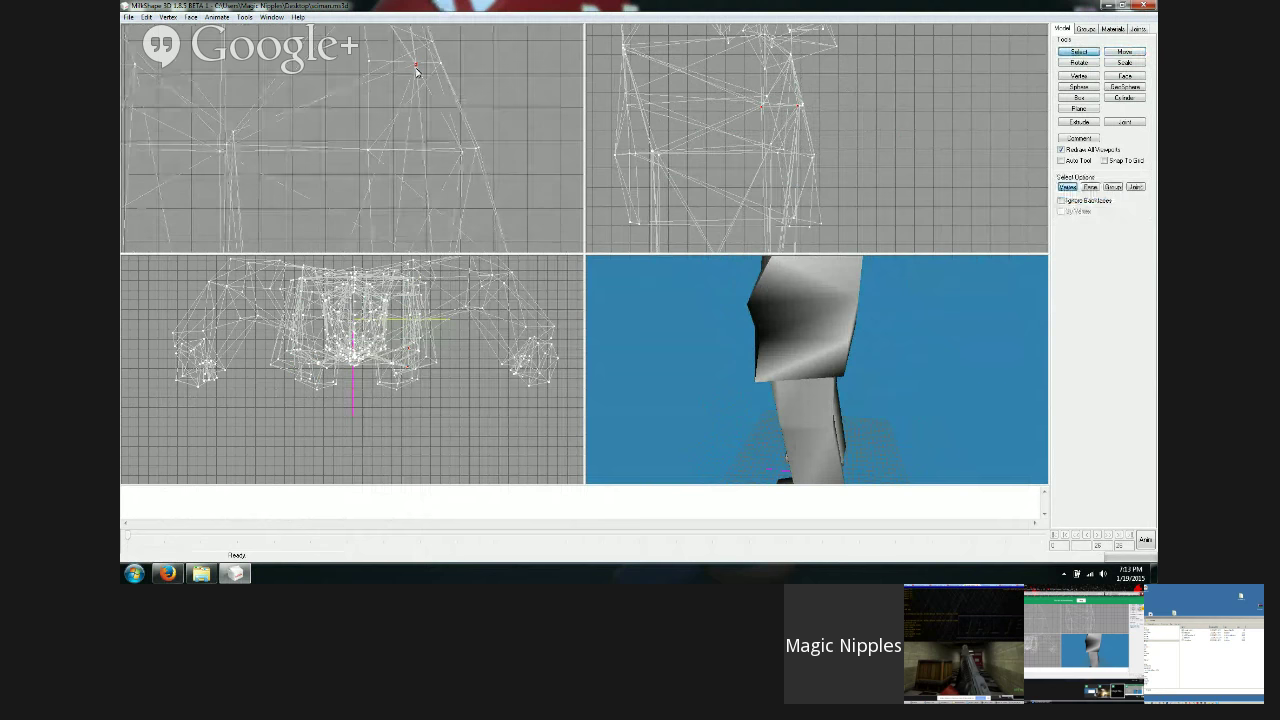
{"action": "left_click_drag", "start_coordinate": [1025, 61], "coordinate": [1015, 100], "text": "ctrl"}
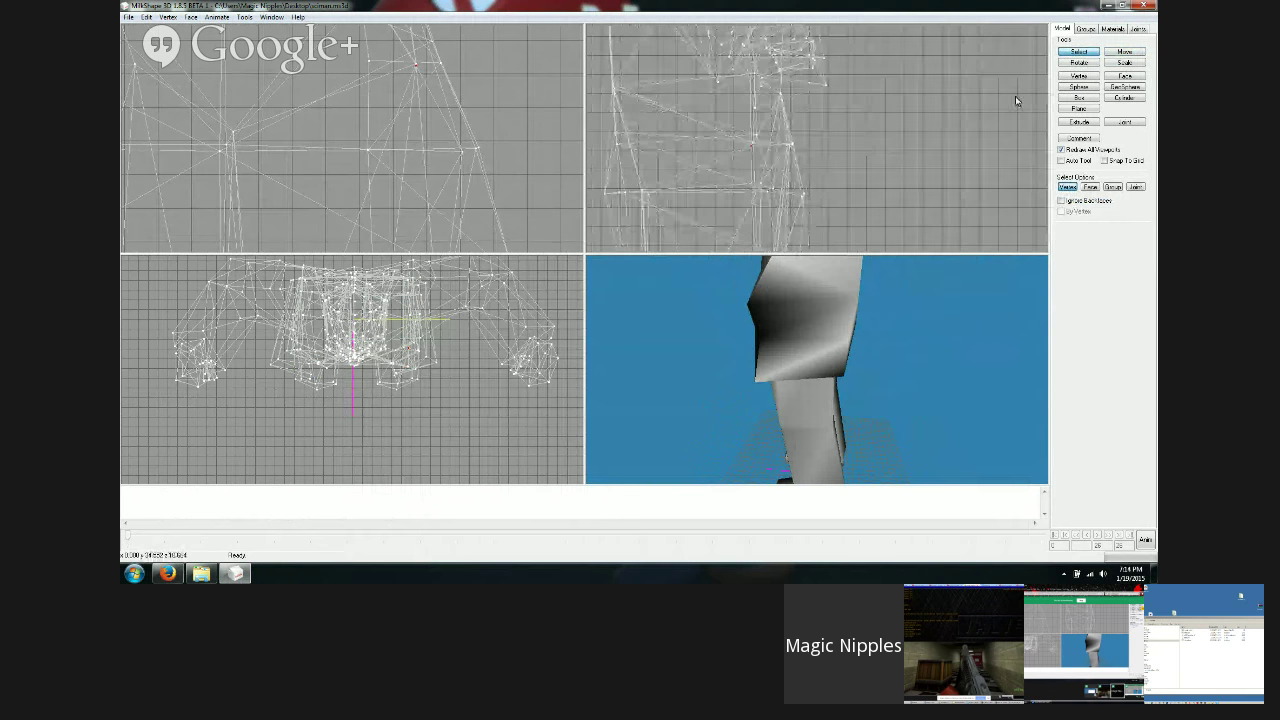
{"action": "left_click", "coordinate": [1130, 50]}
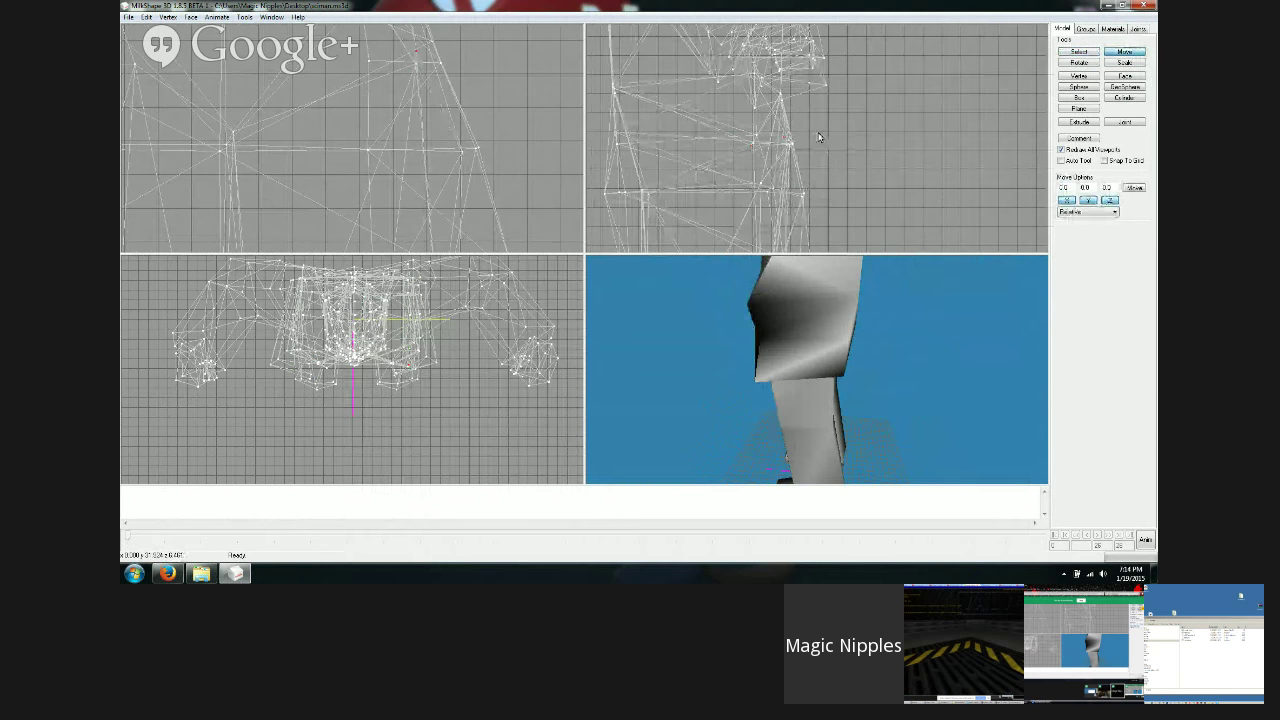
{"action": "left_click", "coordinate": [1078, 53]}
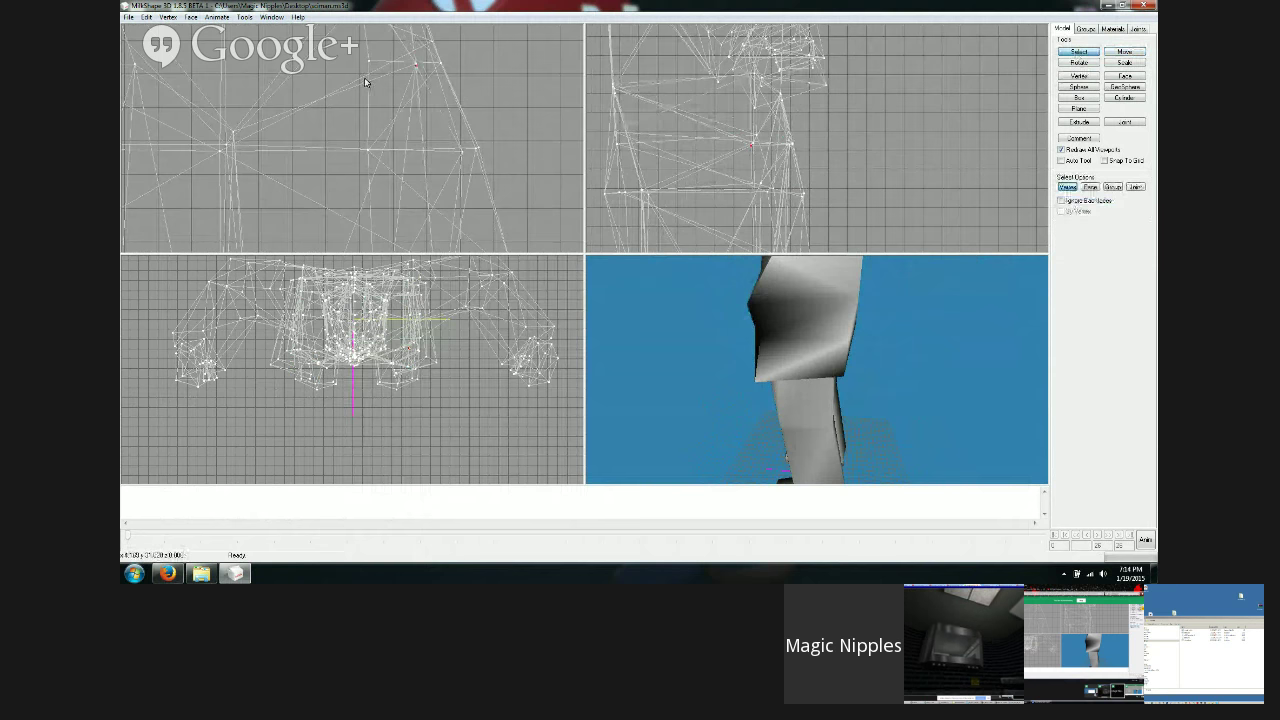
{"action": "left_click", "coordinate": [1126, 52]}
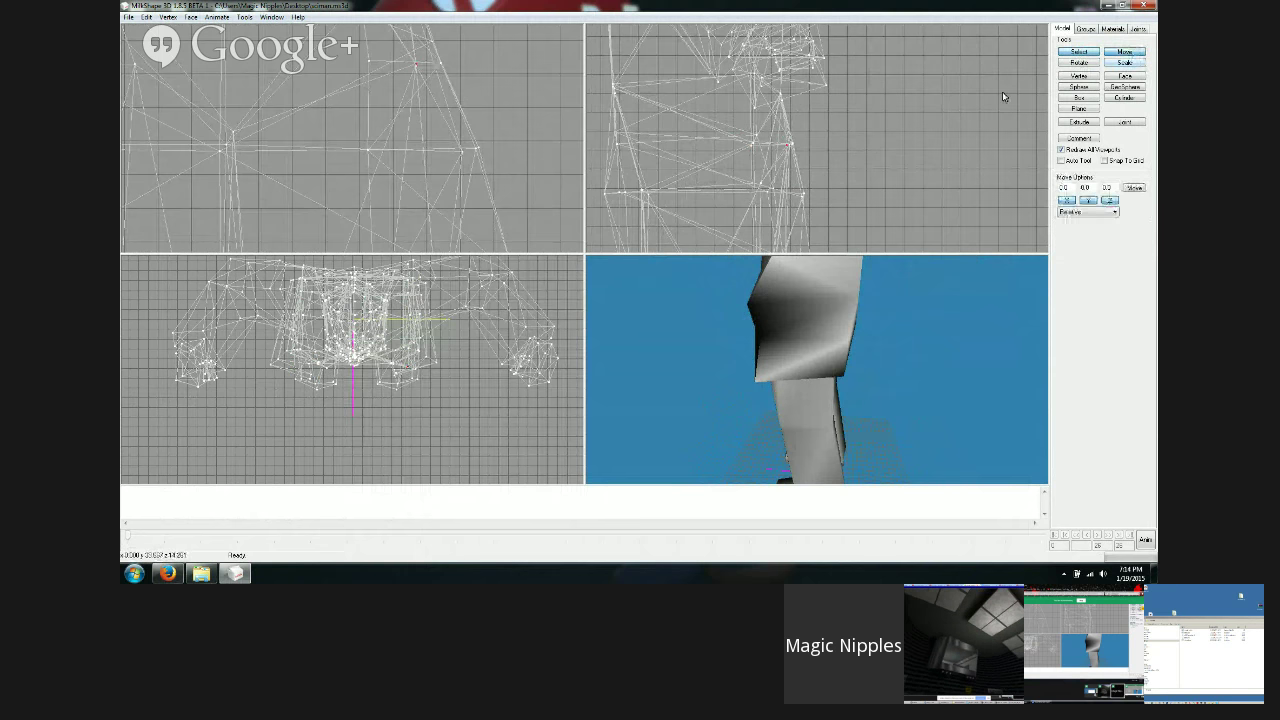
{"action": "left_click_drag", "start_coordinate": [943, 104], "coordinate": [914, 108]}
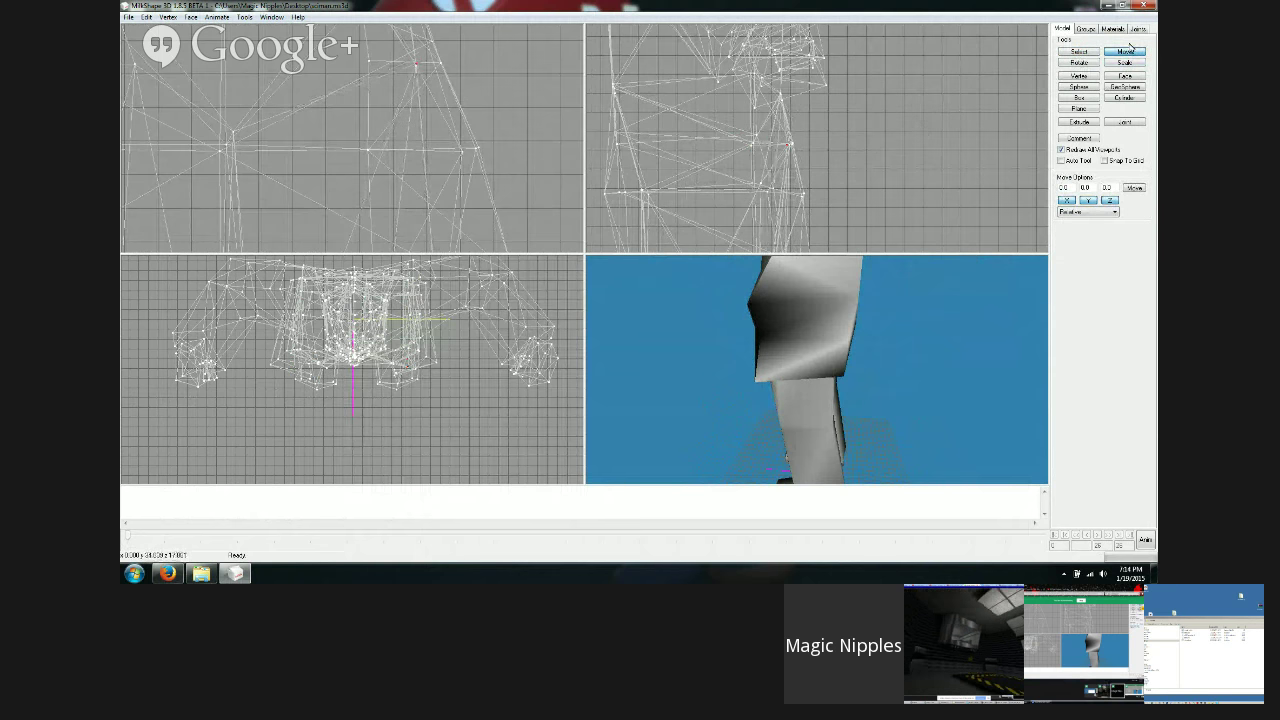
Step: Select the lower outer vertices of the coat's left edge and nudge them slightly forward in the side view
{"action": "left_click", "coordinate": [1078, 52]}
{"action": "left_click_drag", "start_coordinate": [452, 140], "coordinate": [466, 162]}
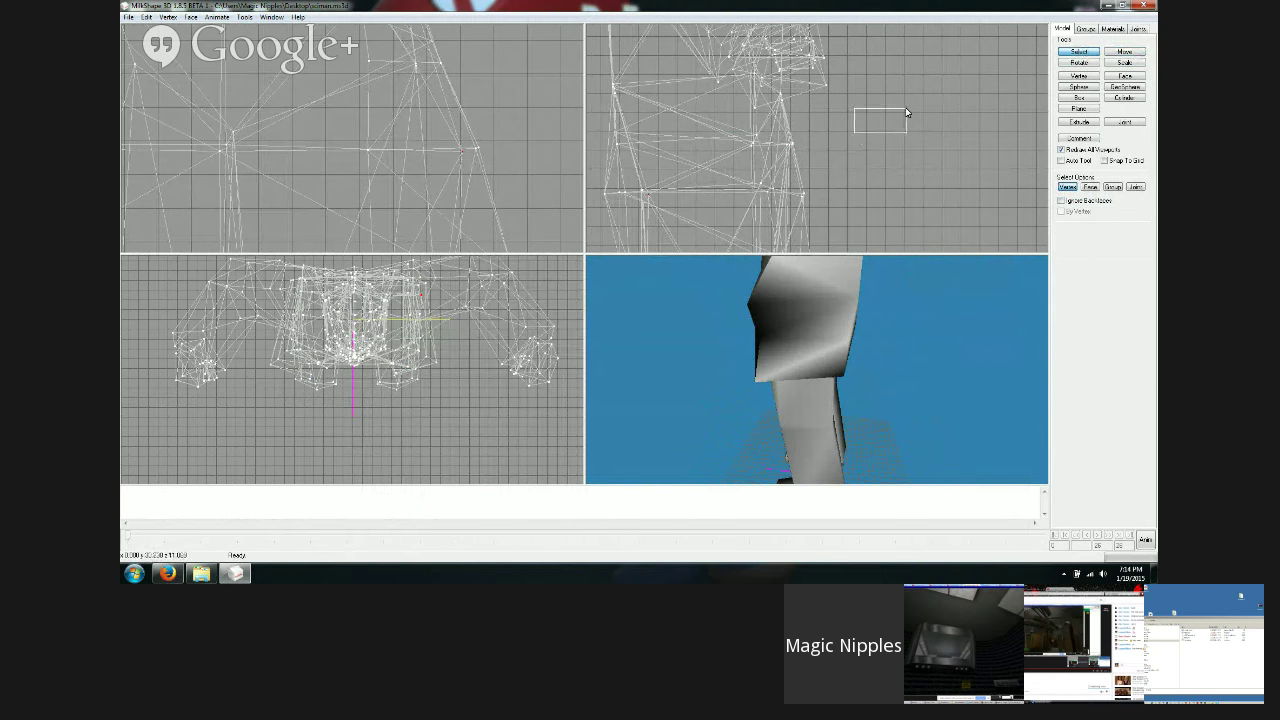
{"action": "left_click", "coordinate": [1124, 51]}
{"action": "mouse_move", "coordinate": [891, 124]}
{"action": "left_mouse_down"}
{"action": "mouse_move", "coordinate": [931, 113]}
{"action": "mouse_move", "coordinate": [908, 126]}
{"action": "left_mouse_up"}
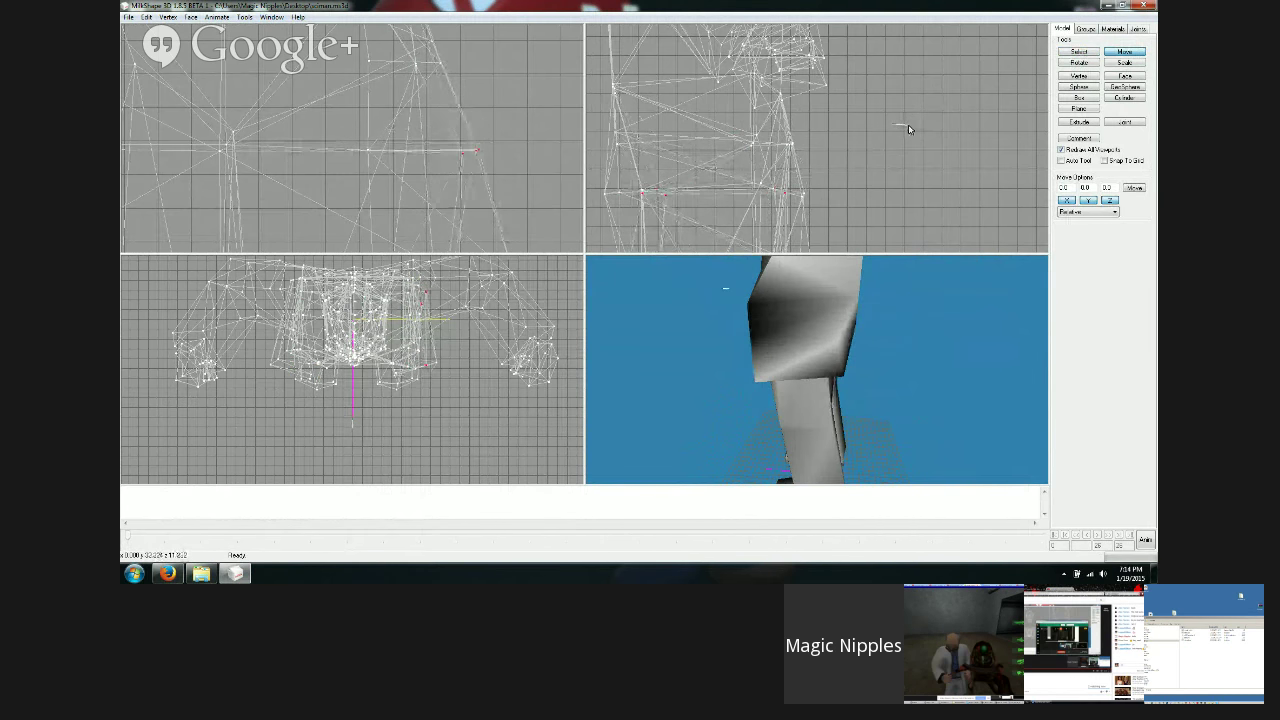
{"action": "left_click_drag", "start_coordinate": [899, 171], "coordinate": [884, 109], "text": "ctrl"}
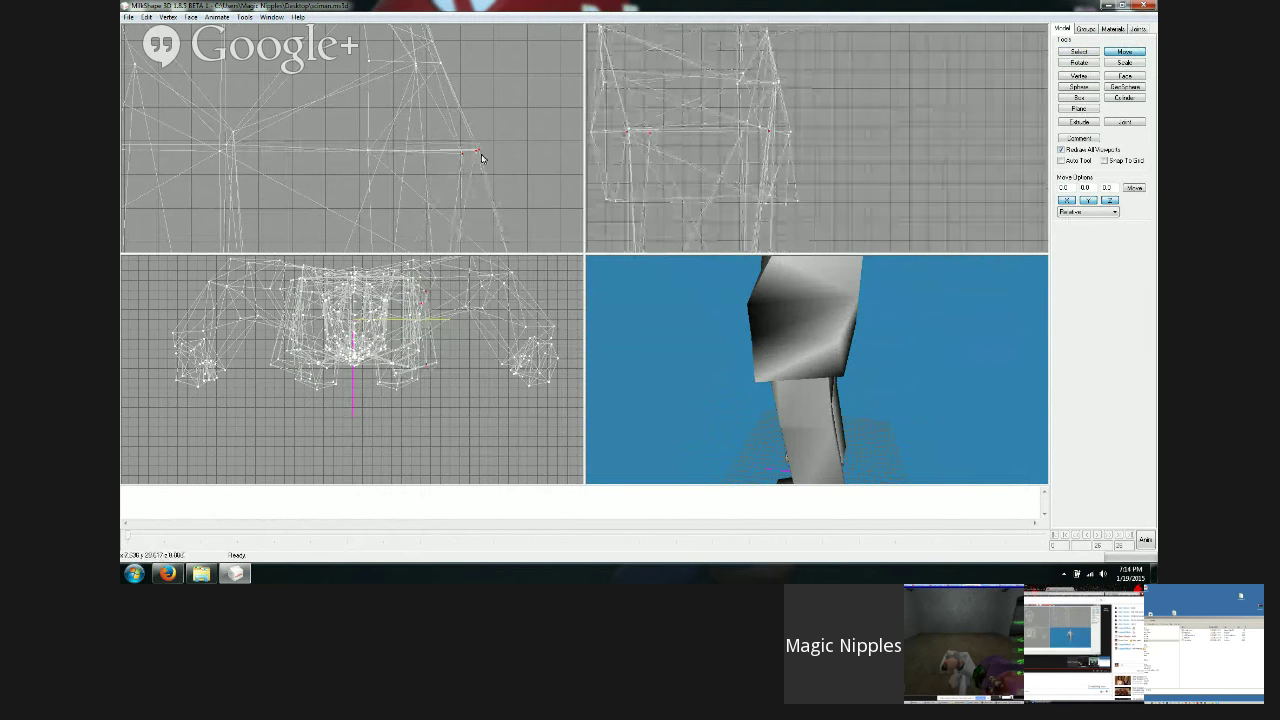
{"action": "mouse_move", "coordinate": [481, 157]}
{"action": "left_mouse_down"}
{"action": "mouse_move", "coordinate": [474, 139]}
{"action": "mouse_move", "coordinate": [470, 150]}
{"action": "mouse_move", "coordinate": [484, 150]}
{"action": "mouse_move", "coordinate": [449, 143]}
{"action": "mouse_move", "coordinate": [503, 166]}
{"action": "mouse_move", "coordinate": [834, 140]}
{"action": "left_mouse_up"}
{"action": "left_click_drag", "start_coordinate": [760, 356], "coordinate": [941, 376]}
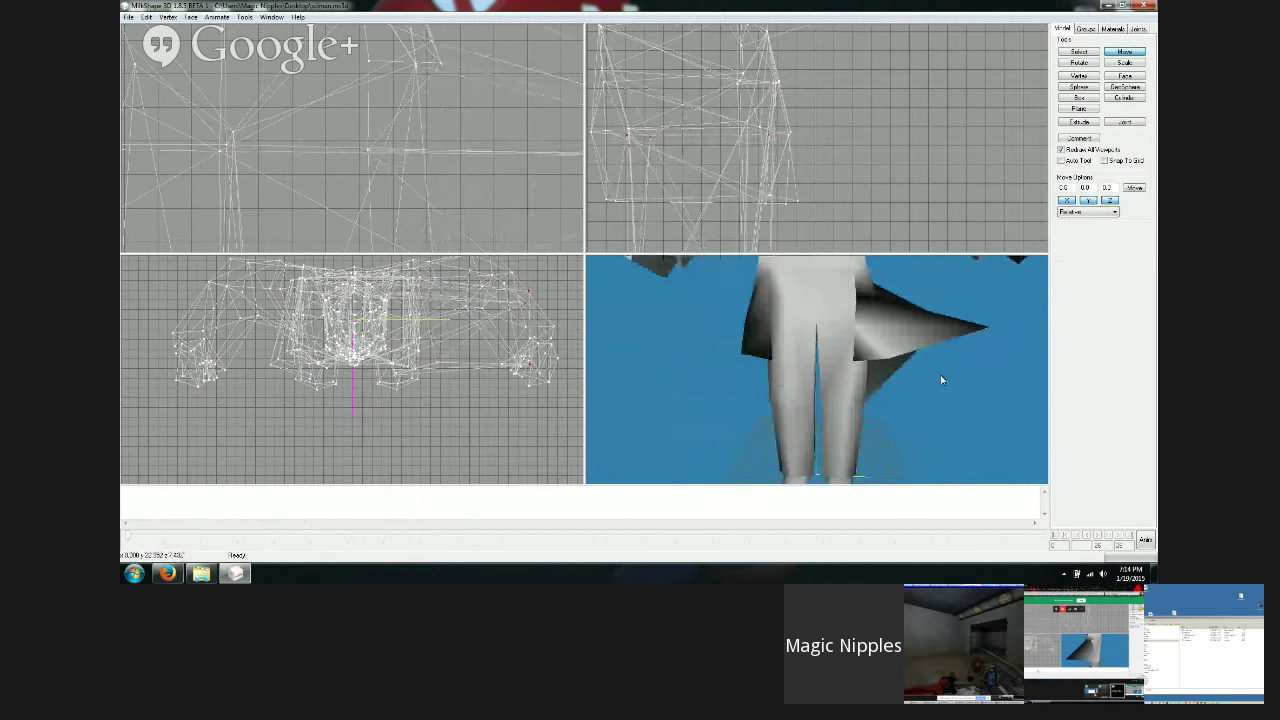
{"action": "key", "text": "ctrl+z"}
Step: Move the selected lower left coat vertices inward in the front view, and shift the inner one out to the coat's outer edge
{"action": "left_click_drag", "start_coordinate": [486, 186], "coordinate": [462, 183]}
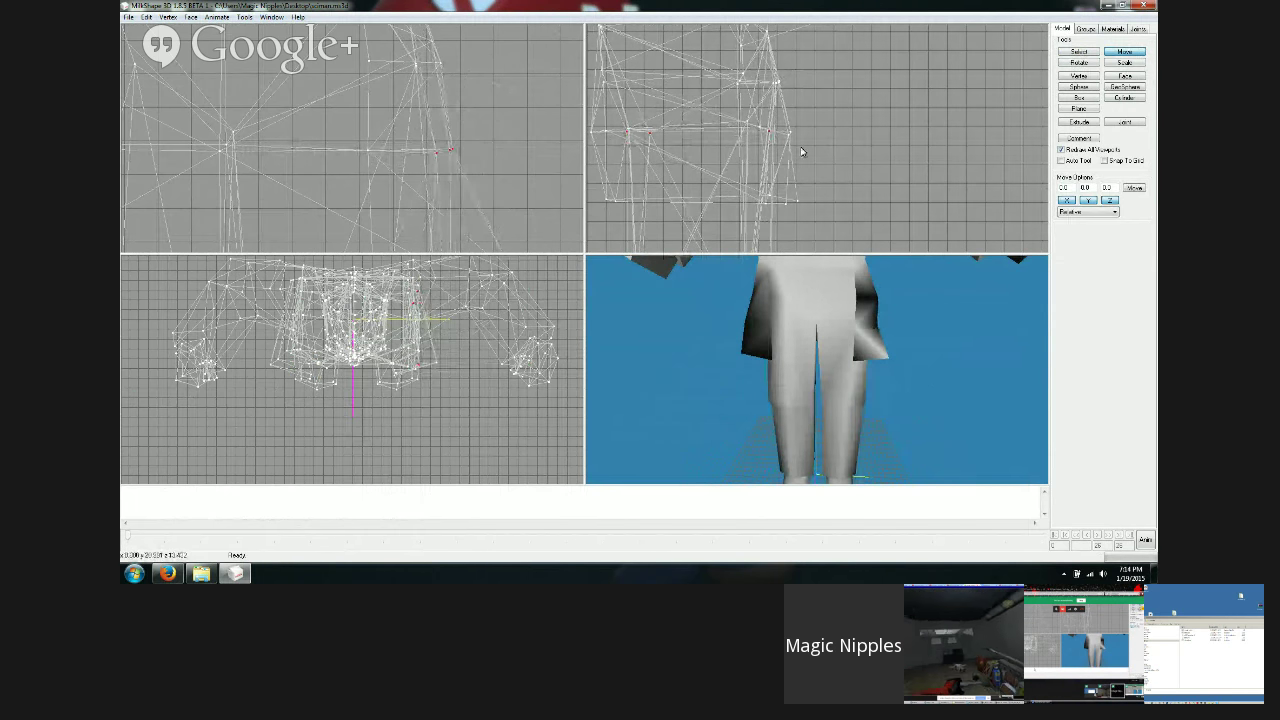
{"action": "left_click", "coordinate": [1096, 52]}
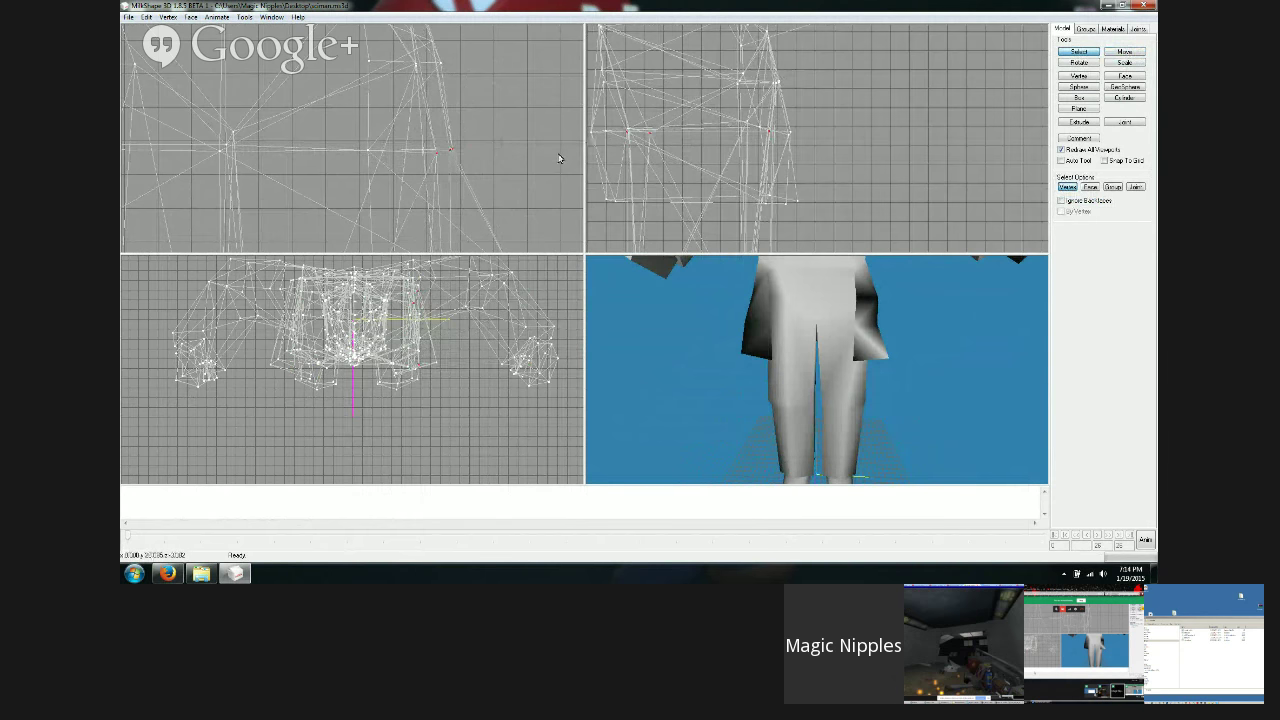
{"action": "left_click", "coordinate": [1123, 53]}
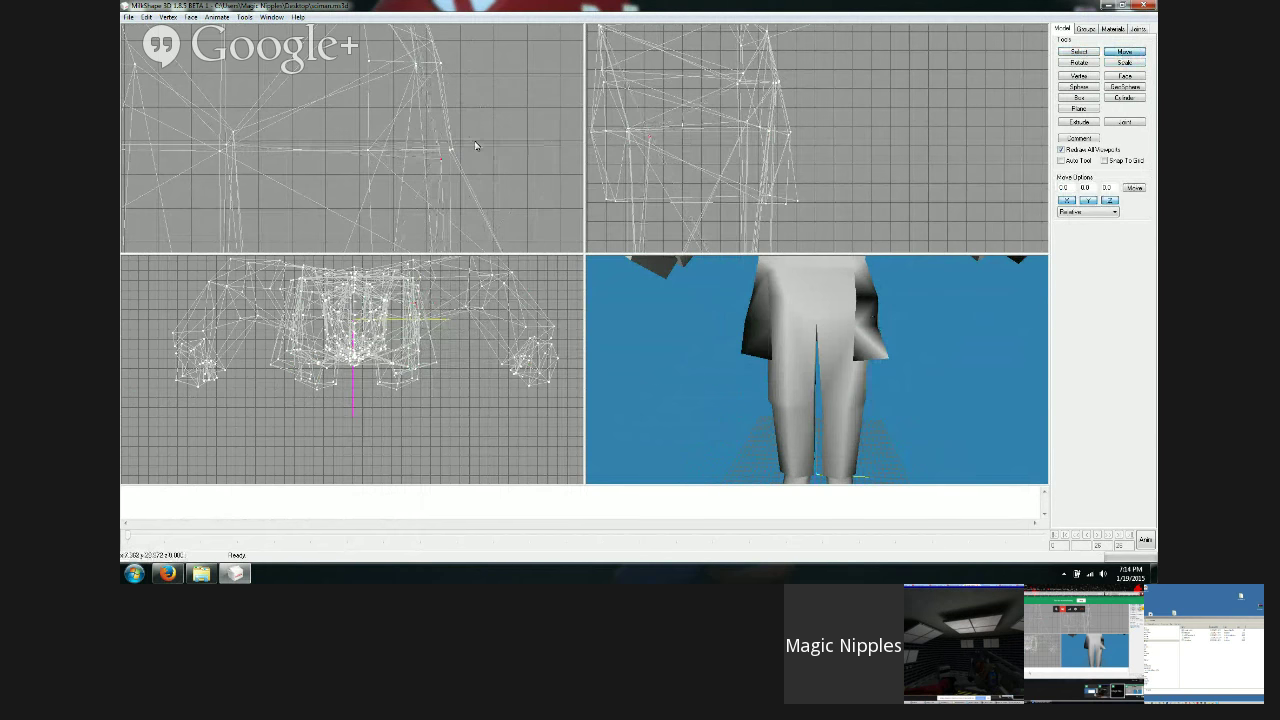
Step: Select the lower outer front vertex of the coat's left flap and move it forward to the front edge in the side view
{"action": "left_click", "coordinate": [1076, 52]}
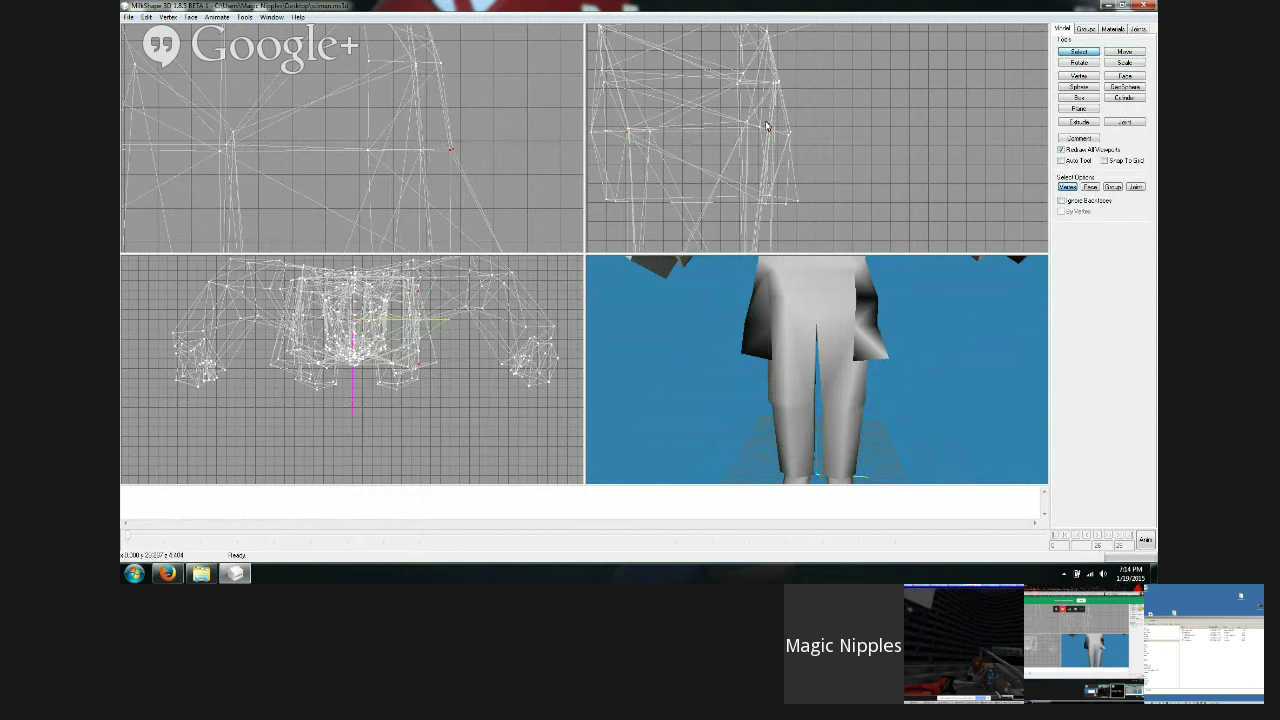
{"action": "left_click", "coordinate": [1123, 52]}
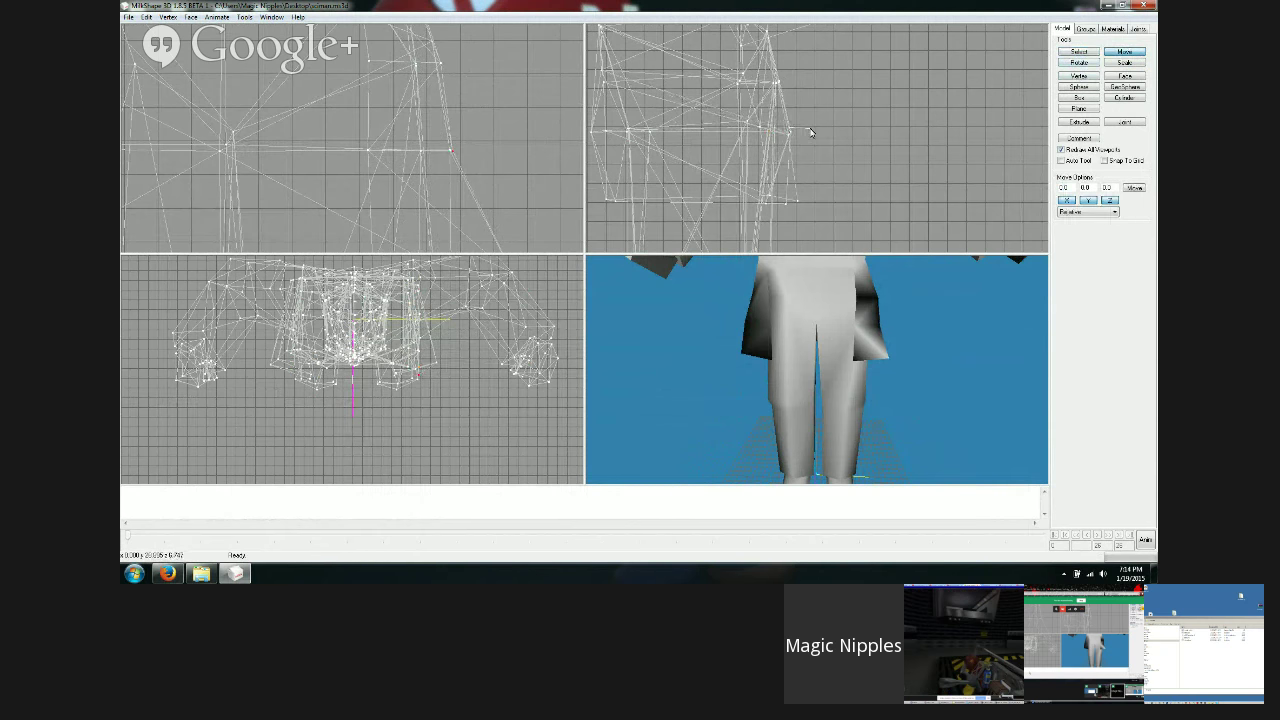
{"action": "mouse_move", "coordinate": [810, 132]}
{"action": "left_mouse_down"}
{"action": "mouse_move", "coordinate": [836, 128]}
{"action": "mouse_move", "coordinate": [811, 134]}
{"action": "left_mouse_up"}
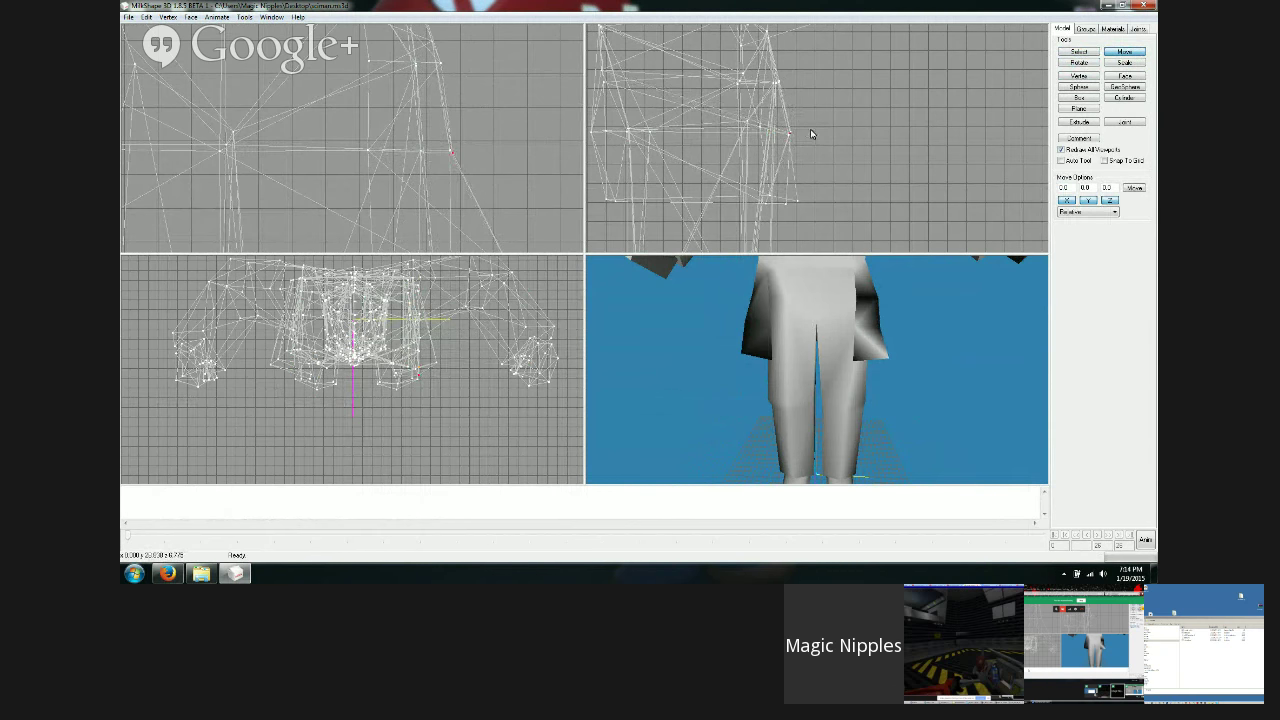
Step: Move the inner left hip vertex to the hip line in the side view, and shift the back hip vertex outward in the front view
{"action": "left_click", "coordinate": [1077, 52]}
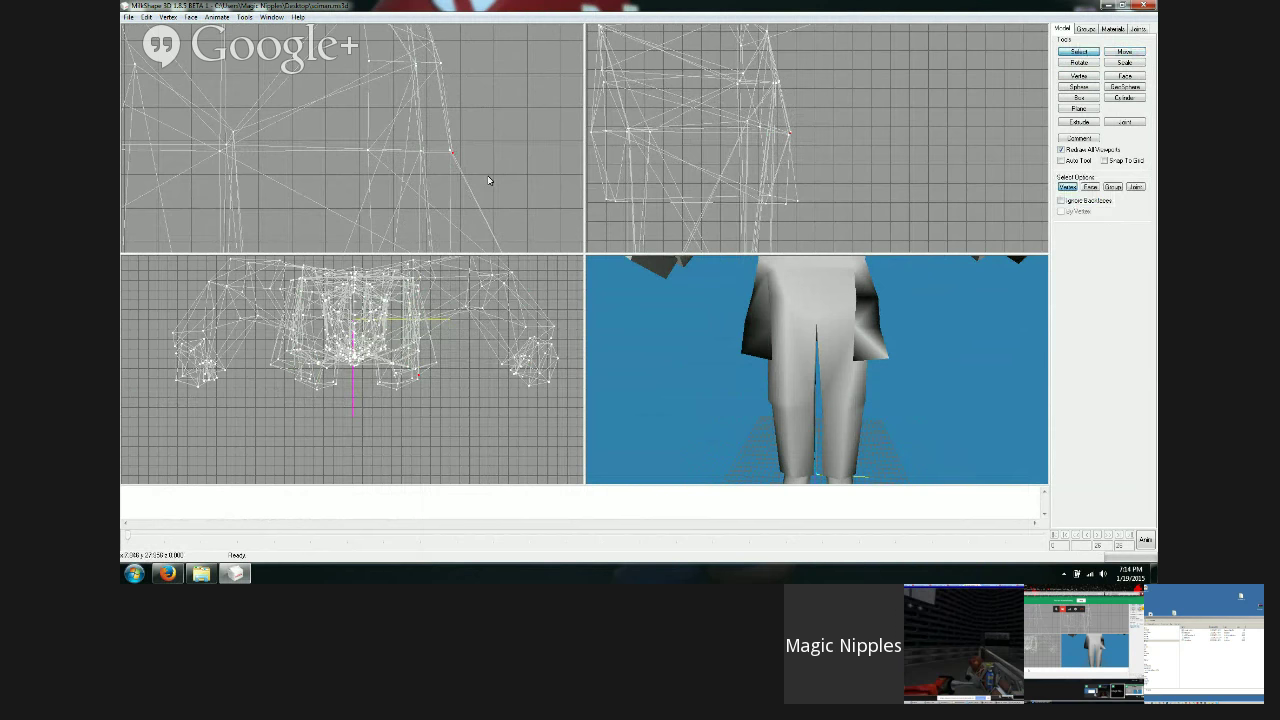
{"action": "left_click", "coordinate": [1134, 52]}
{"action": "left_click_drag", "start_coordinate": [788, 131], "coordinate": [887, 172]}
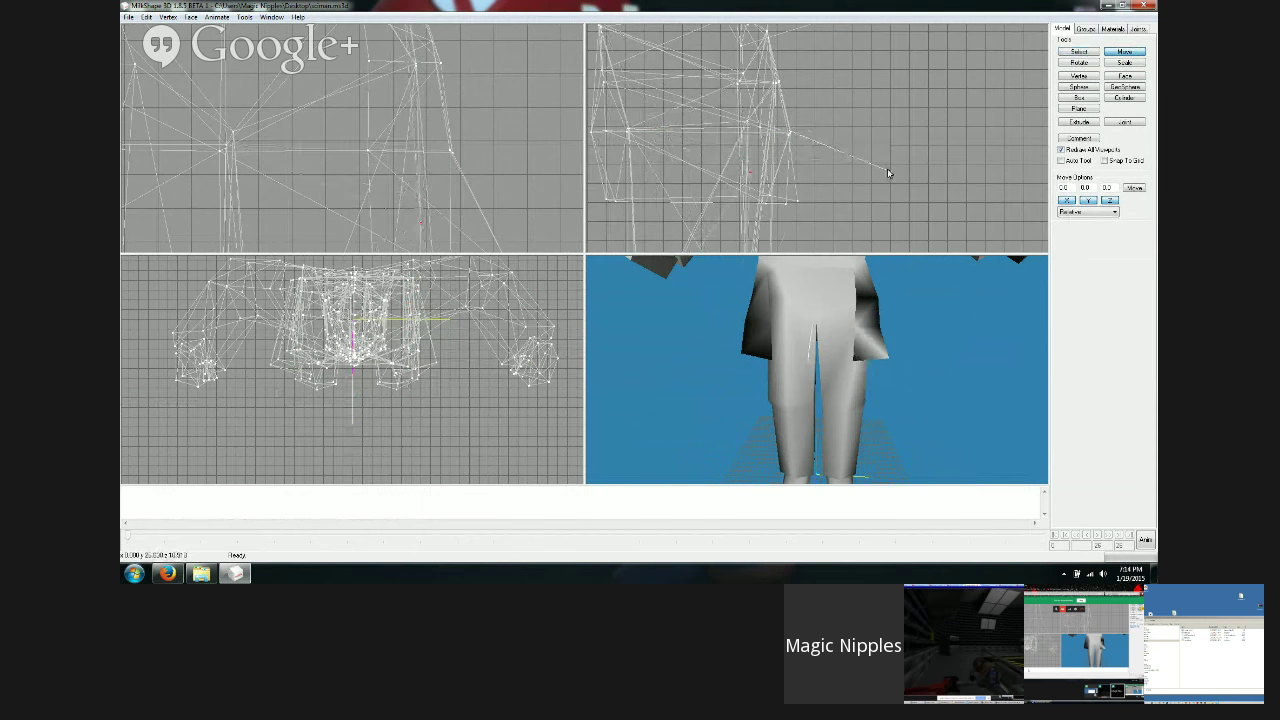
{"action": "mouse_move", "coordinate": [878, 218]}
{"action": "left_mouse_down"}
{"action": "mouse_move", "coordinate": [946, 203]}
{"action": "mouse_move", "coordinate": [1023, 149]}
{"action": "mouse_move", "coordinate": [808, 146]}
{"action": "mouse_move", "coordinate": [767, 132]}
{"action": "left_mouse_up"}
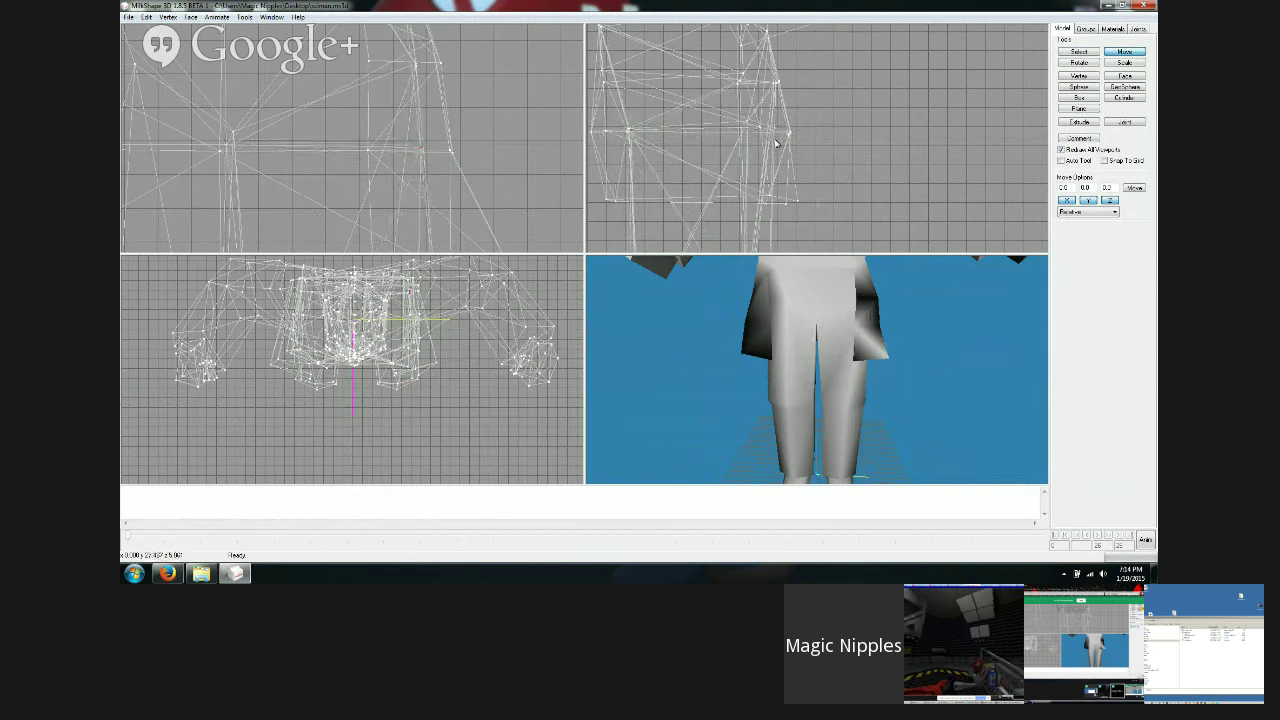
{"action": "left_click_drag", "start_coordinate": [790, 405], "coordinate": [690, 410]}
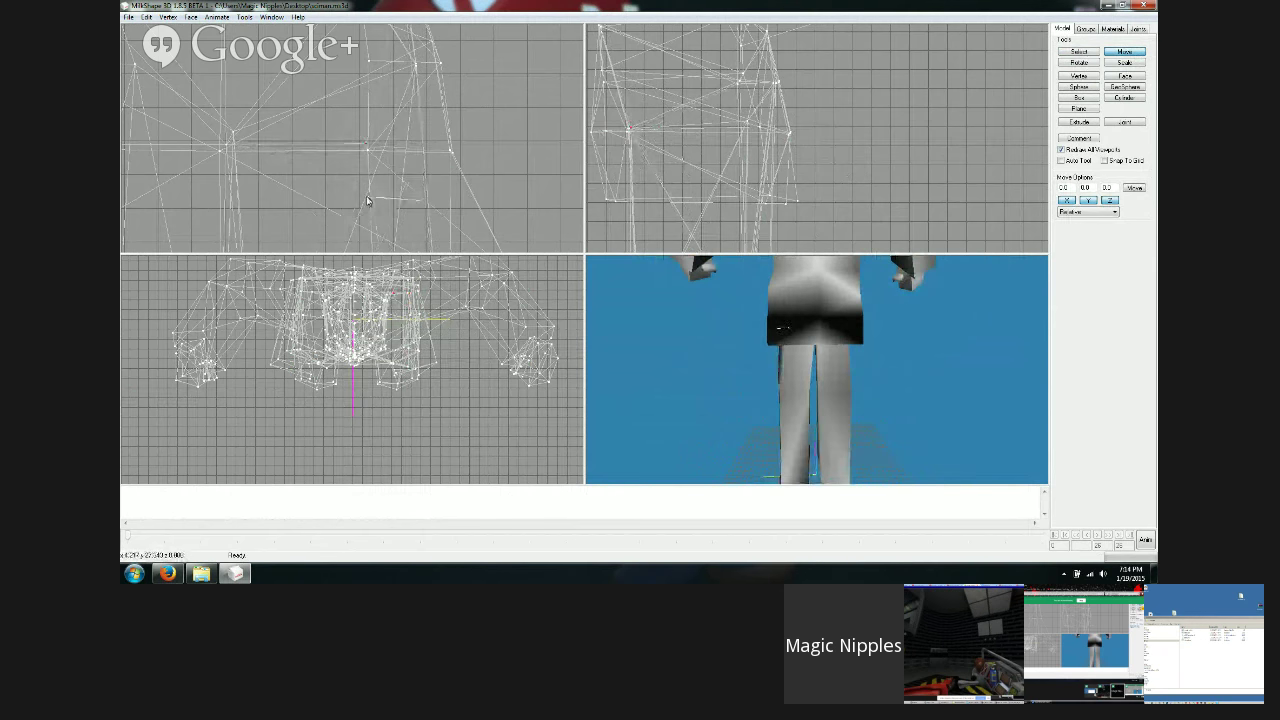
{"action": "left_click_drag", "start_coordinate": [415, 197], "coordinate": [428, 213]}
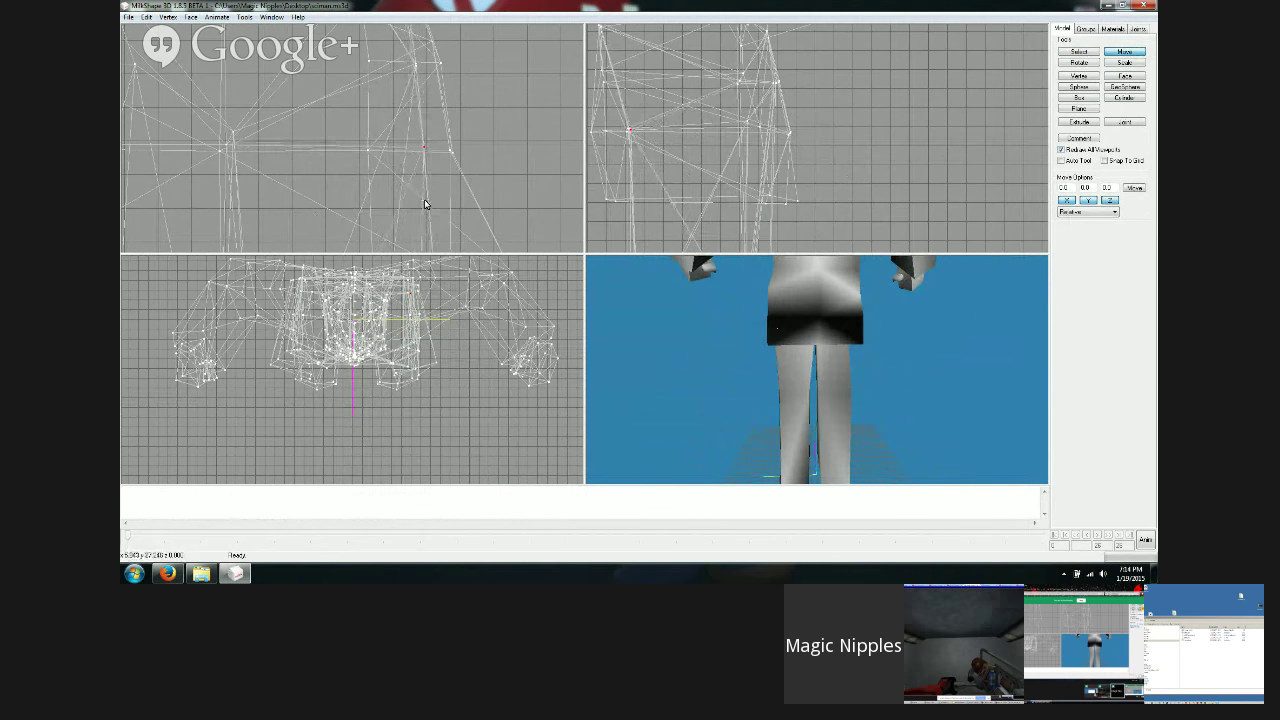
Step: Select the coat's rear vertices just above the hip line and move them forward and slightly up in the side view
{"action": "left_click_drag", "start_coordinate": [588, 321], "coordinate": [915, 346]}
{"action": "left_click_drag", "start_coordinate": [713, 161], "coordinate": [809, 174], "text": "ctrl"}
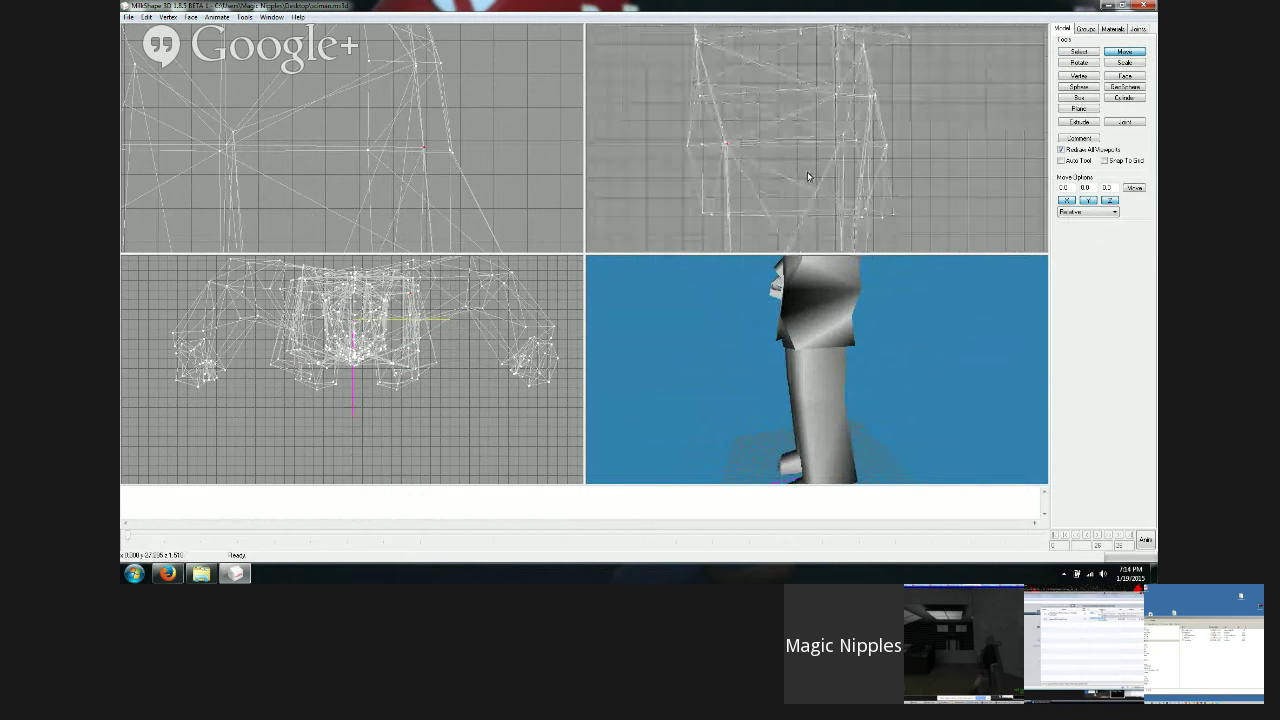
{"action": "left_click", "coordinate": [1078, 53]}
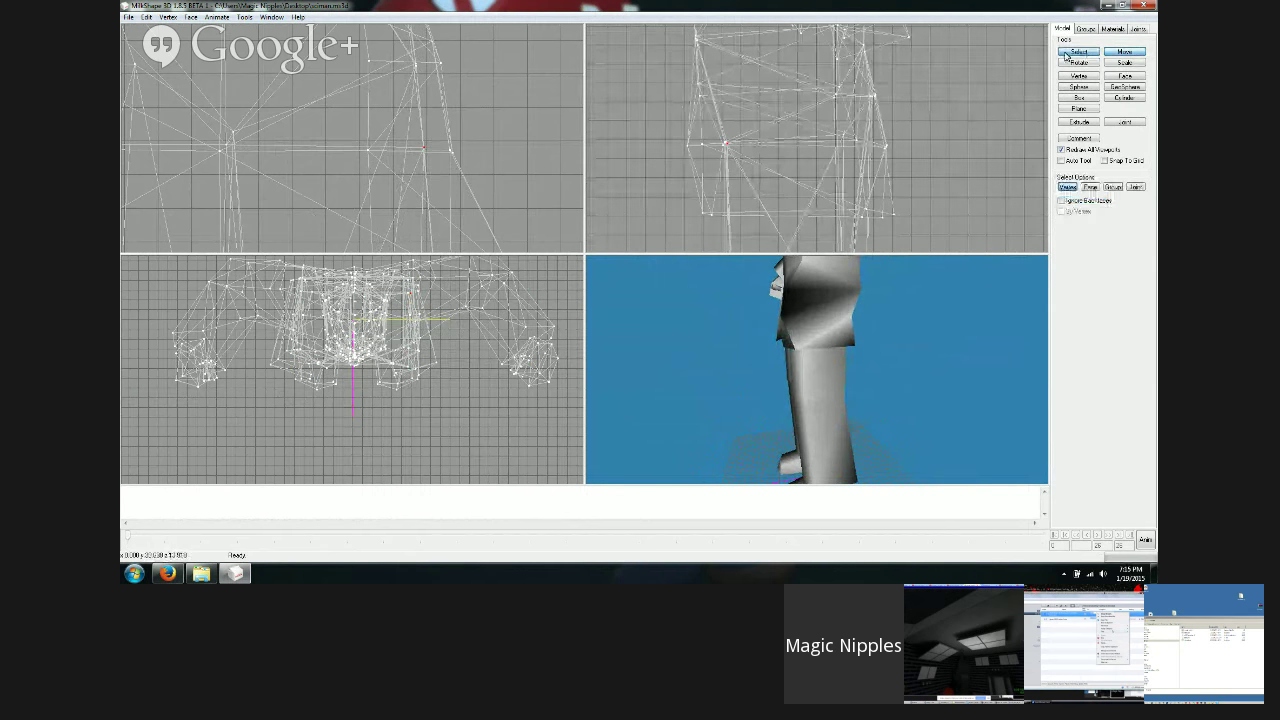
{"action": "left_click_drag", "start_coordinate": [678, 72], "coordinate": [713, 102]}
{"action": "left_click", "coordinate": [1132, 53]}
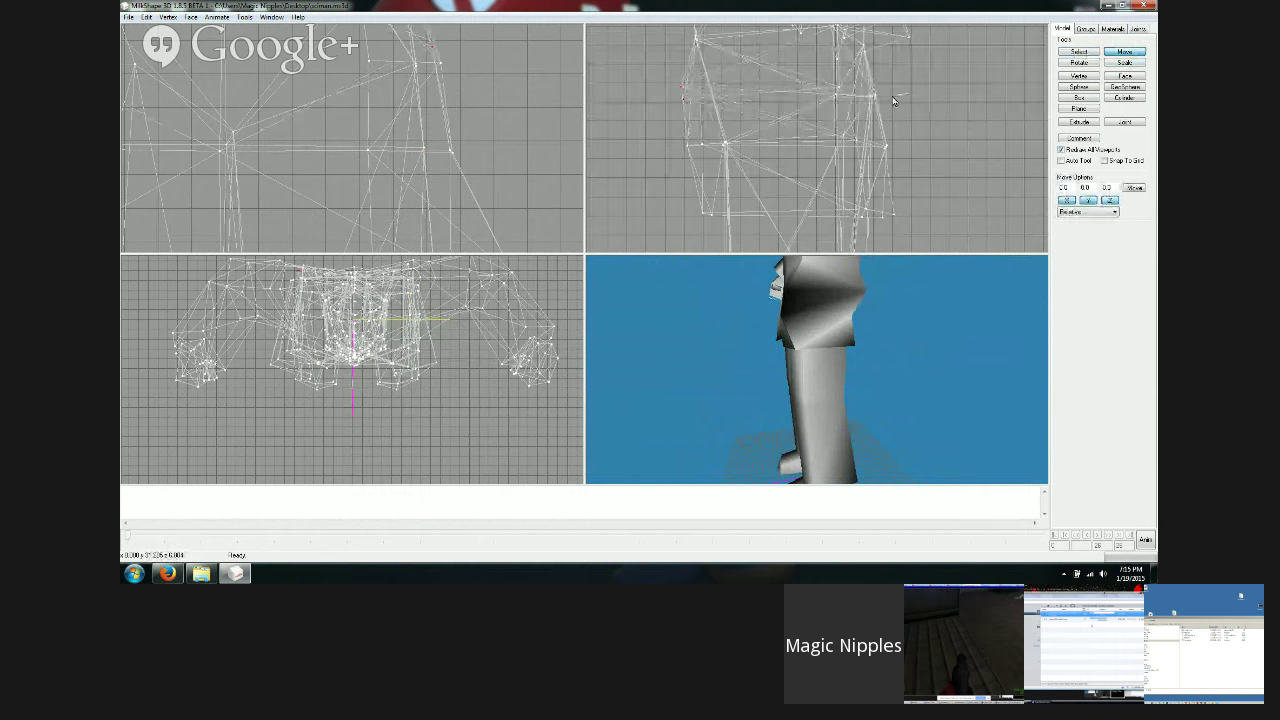
{"action": "mouse_move", "coordinate": [894, 100]}
{"action": "left_mouse_down"}
{"action": "mouse_move", "coordinate": [923, 95]}
{"action": "mouse_move", "coordinate": [910, 93]}
{"action": "left_mouse_up"}
Step: Select the outer left back vertex at hip height and move it backward to the coat's rear edge in the side view
{"action": "left_click", "coordinate": [1094, 53]}
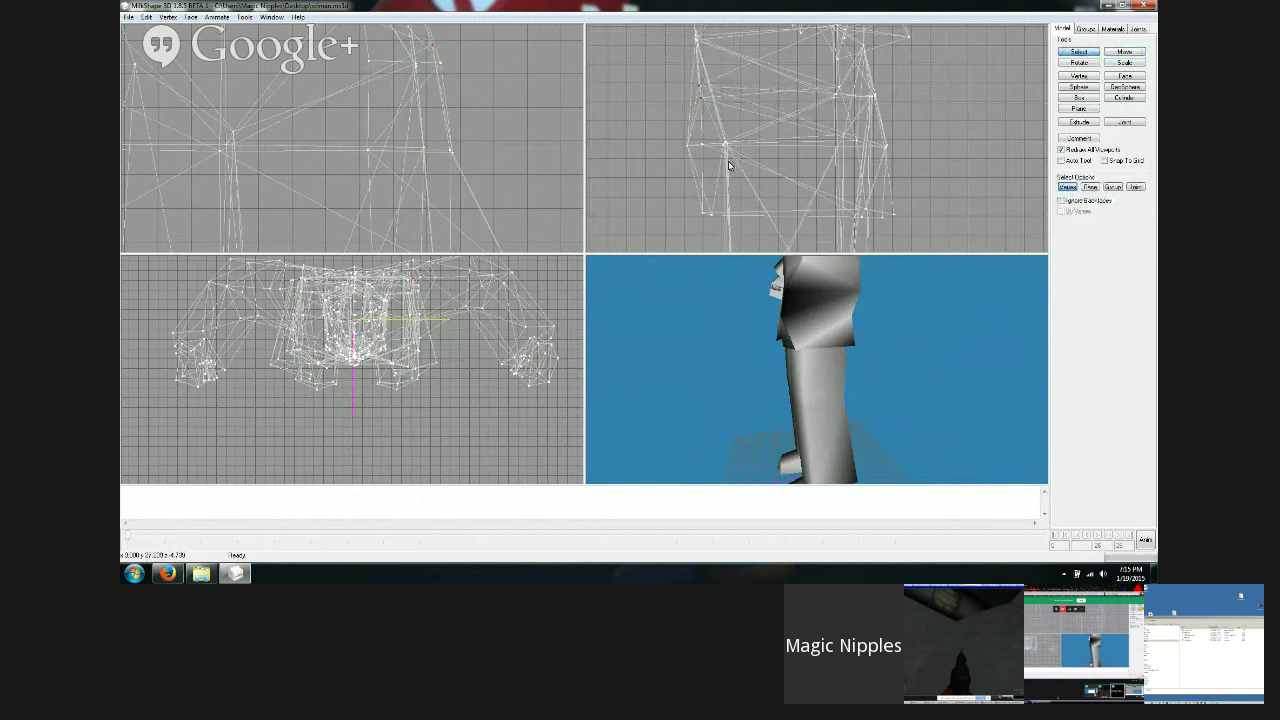
{"action": "left_click", "coordinate": [1125, 52]}
{"action": "mouse_move", "coordinate": [737, 149]}
{"action": "left_mouse_down"}
{"action": "mouse_move", "coordinate": [646, 162]}
{"action": "mouse_move", "coordinate": [766, 160]}
{"action": "mouse_move", "coordinate": [724, 152]}
{"action": "left_mouse_up"}
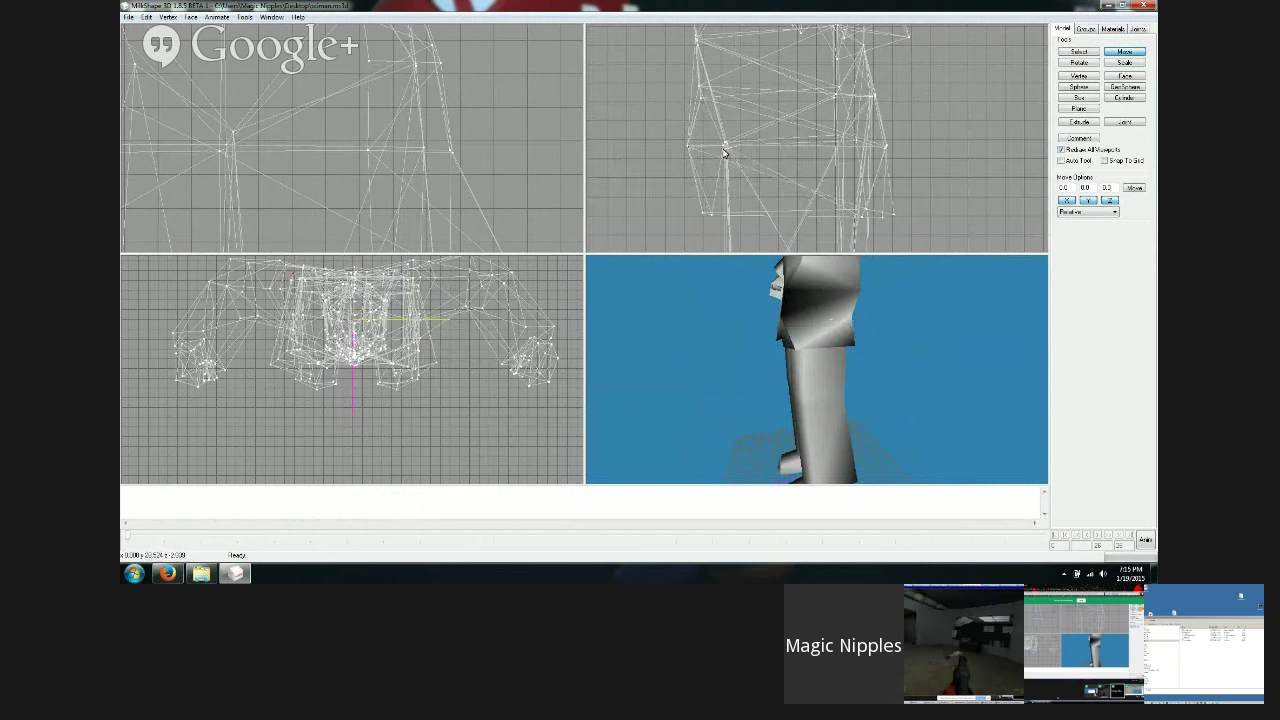
{"action": "left_click", "coordinate": [1079, 51]}
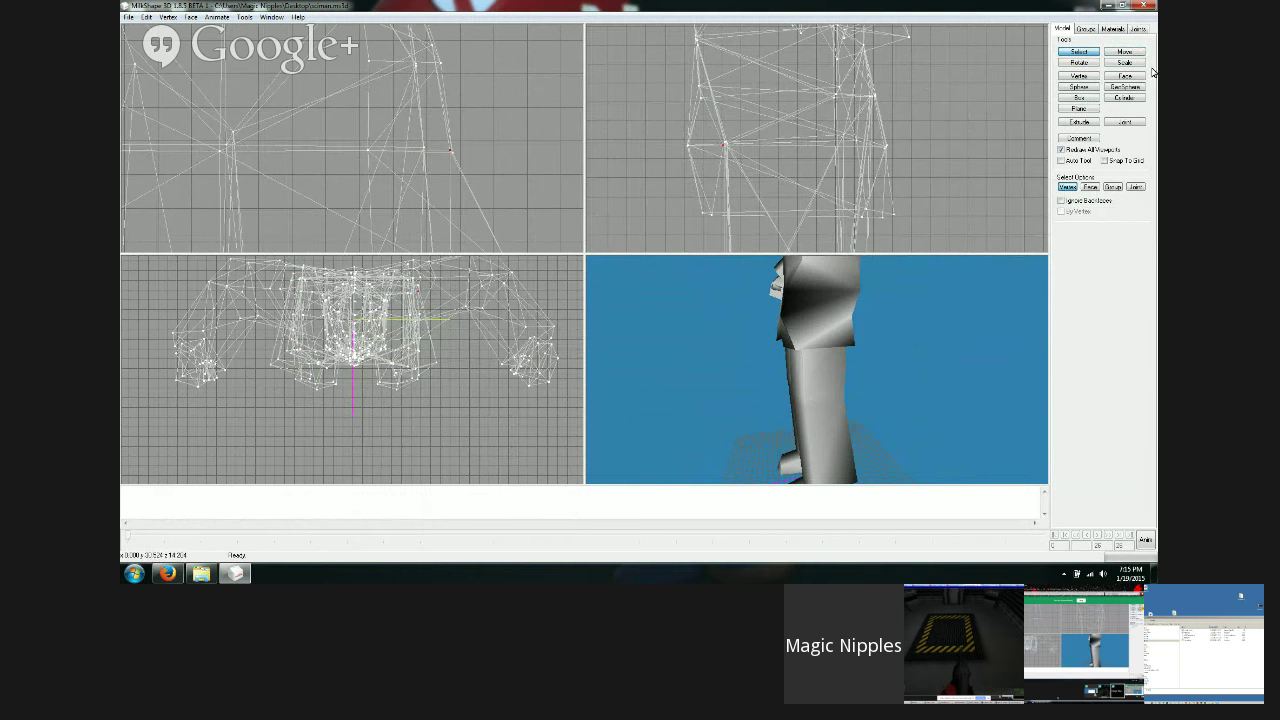
{"action": "left_click", "coordinate": [1125, 52]}
{"action": "left_click_drag", "start_coordinate": [760, 150], "coordinate": [732, 148]}
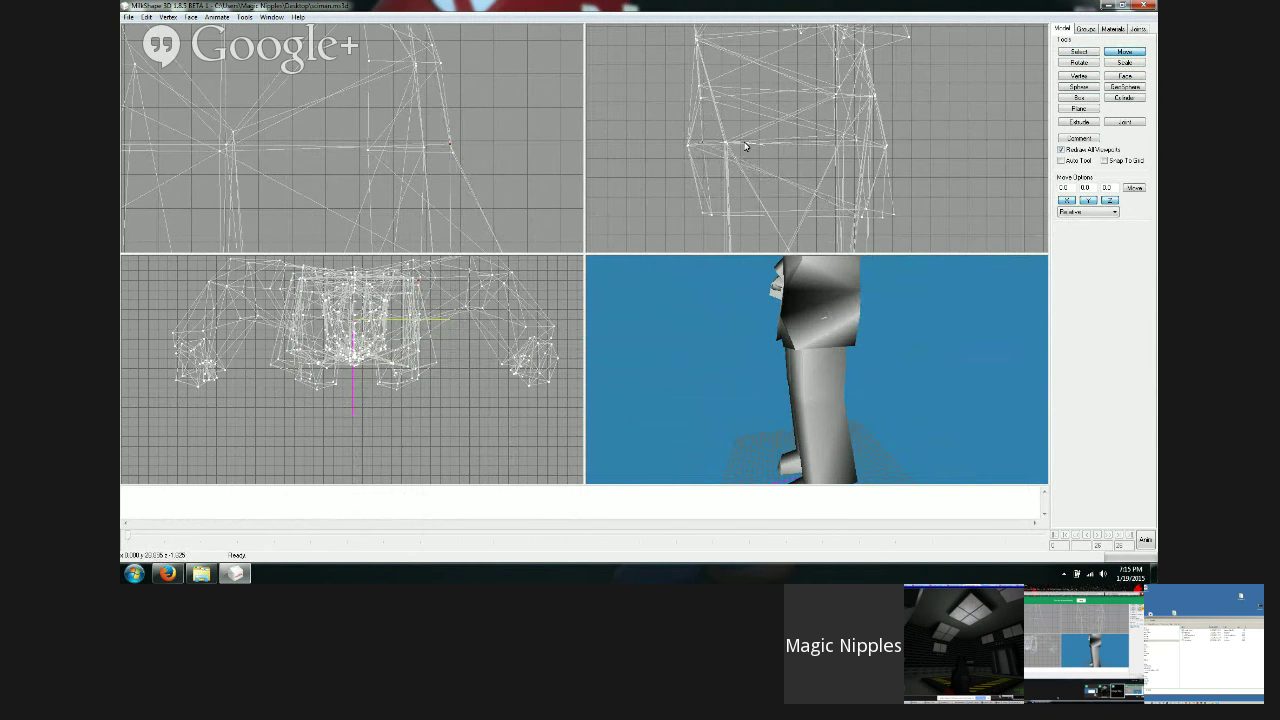
{"action": "left_click_drag", "start_coordinate": [820, 320], "coordinate": [721, 322]}
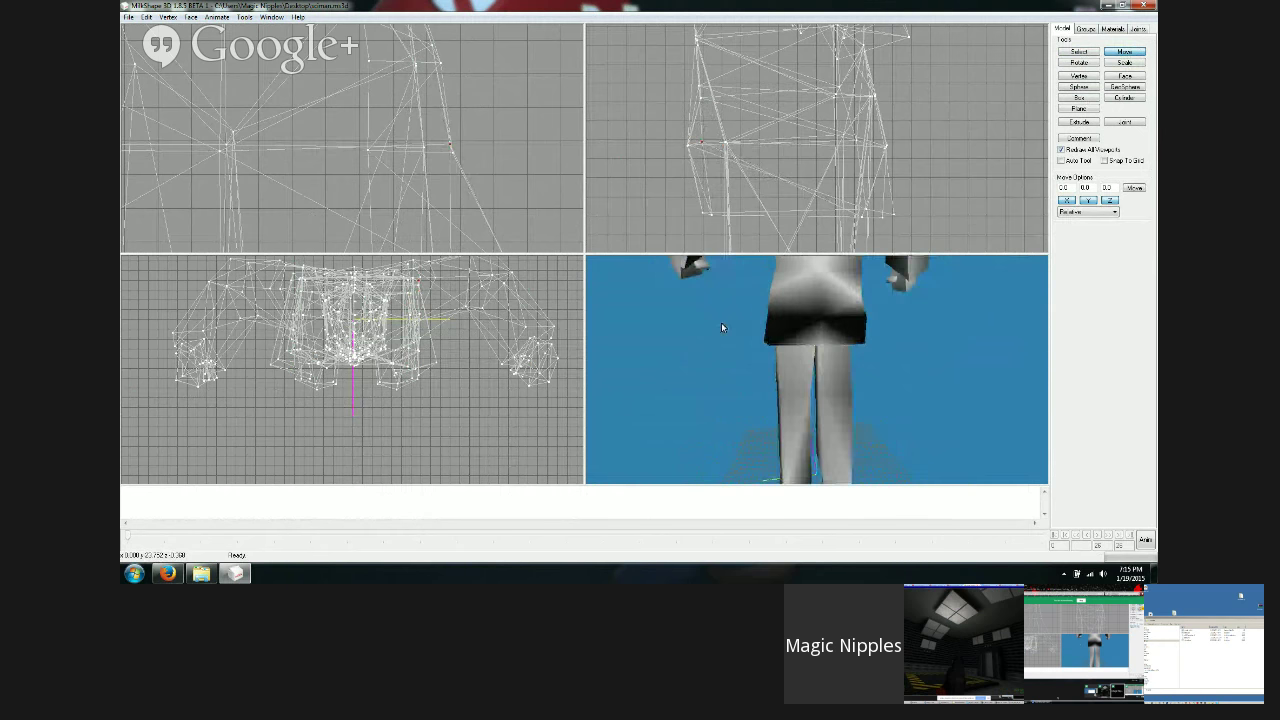
{"action": "mouse_move", "coordinate": [794, 157]}
{"action": "left_mouse_down"}
{"action": "mouse_move", "coordinate": [743, 163]}
{"action": "mouse_move", "coordinate": [771, 155]}
{"action": "left_mouse_up"}
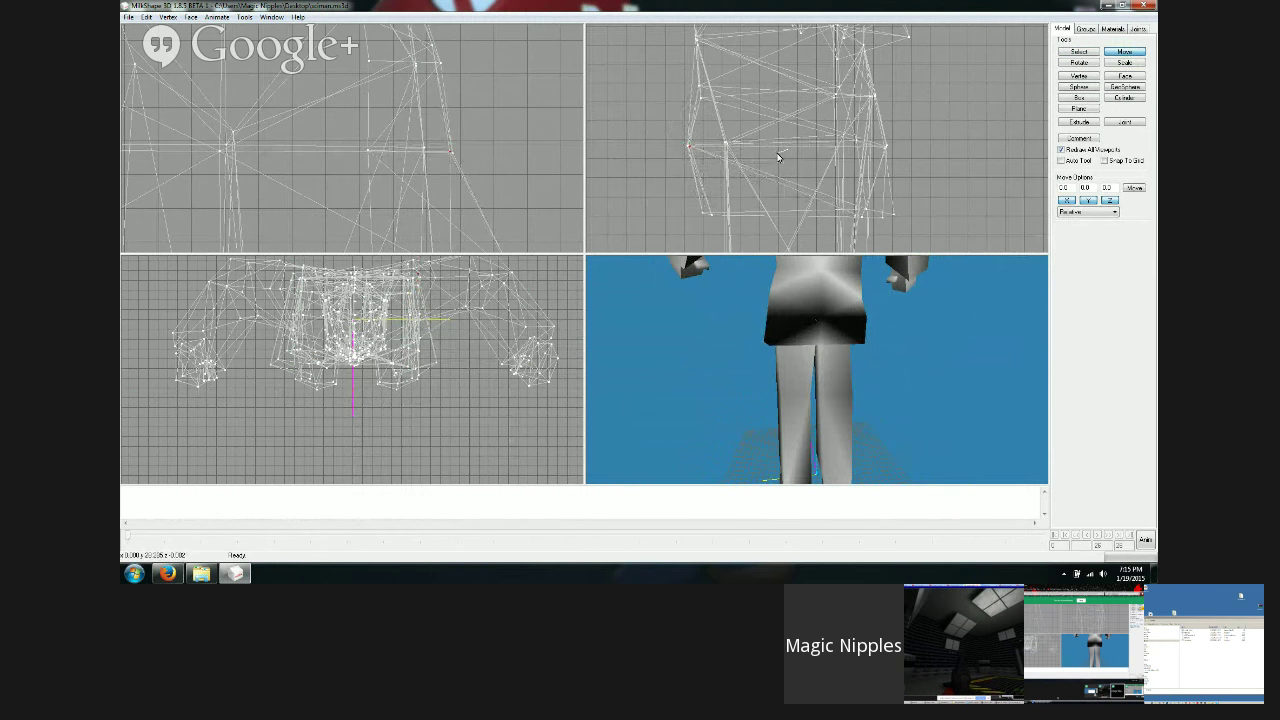
Step: Select the hip-height vertices on the coat's rear edge and move them forward and slightly up in the side view
{"action": "left_click", "coordinate": [1062, 53]}
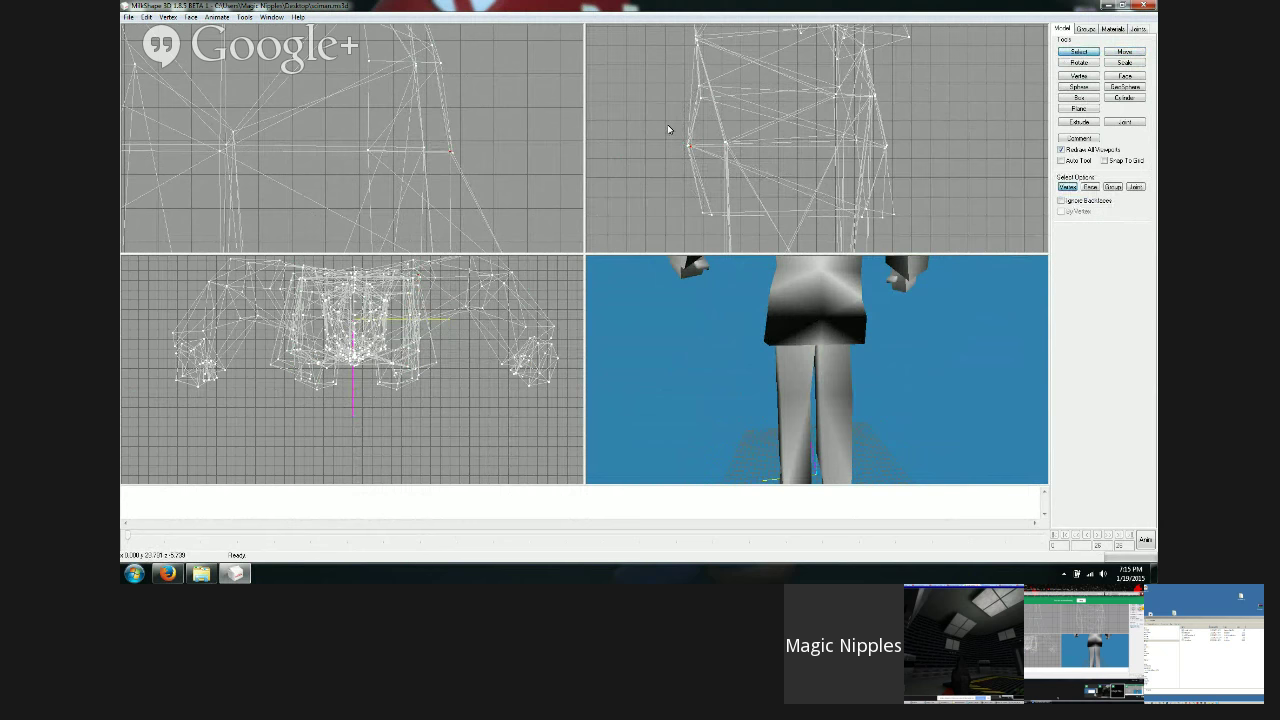
{"action": "left_click", "coordinate": [1124, 52]}
{"action": "mouse_move", "coordinate": [863, 136]}
{"action": "left_mouse_down"}
{"action": "mouse_move", "coordinate": [893, 124]}
{"action": "mouse_move", "coordinate": [878, 126]}
{"action": "left_mouse_up"}
{"action": "left_click_drag", "start_coordinate": [838, 316], "coordinate": [713, 303]}
{"action": "left_click_drag", "start_coordinate": [775, 338], "coordinate": [790, 371], "text": "ctrl"}
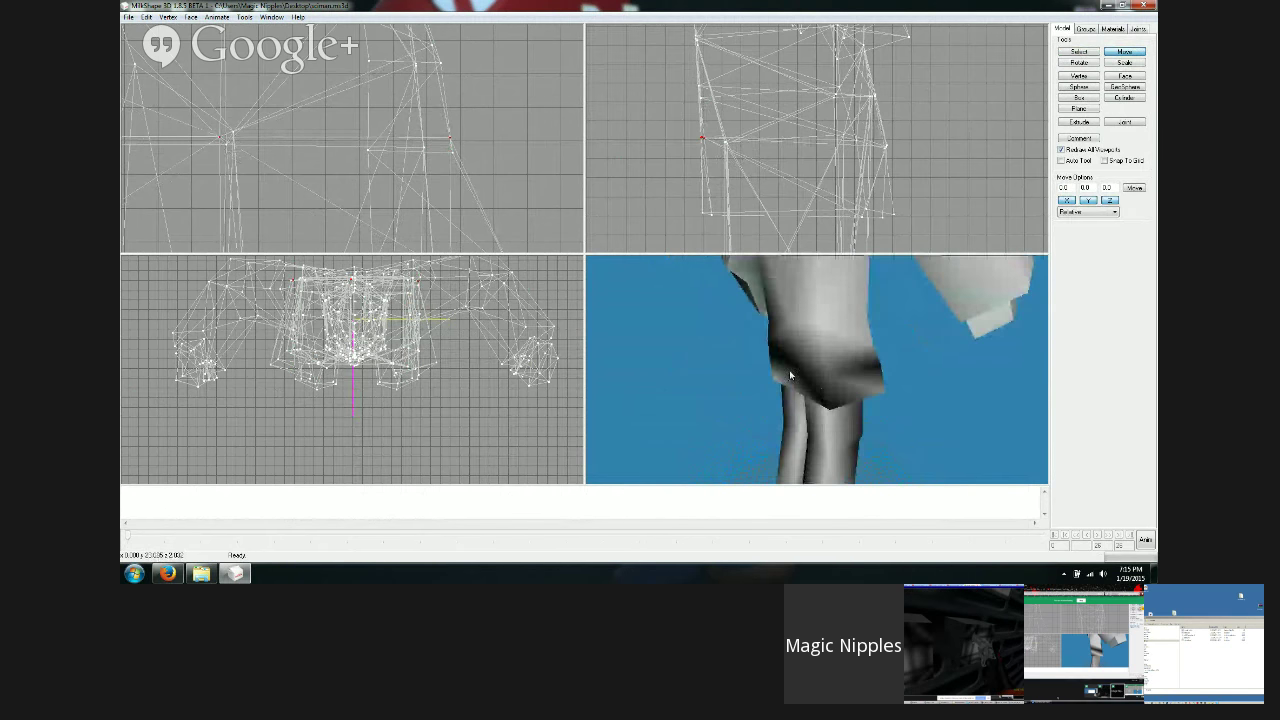
{"action": "left_click", "coordinate": [216, 17]}
{"action": "mouse_move", "coordinate": [191, 17]}
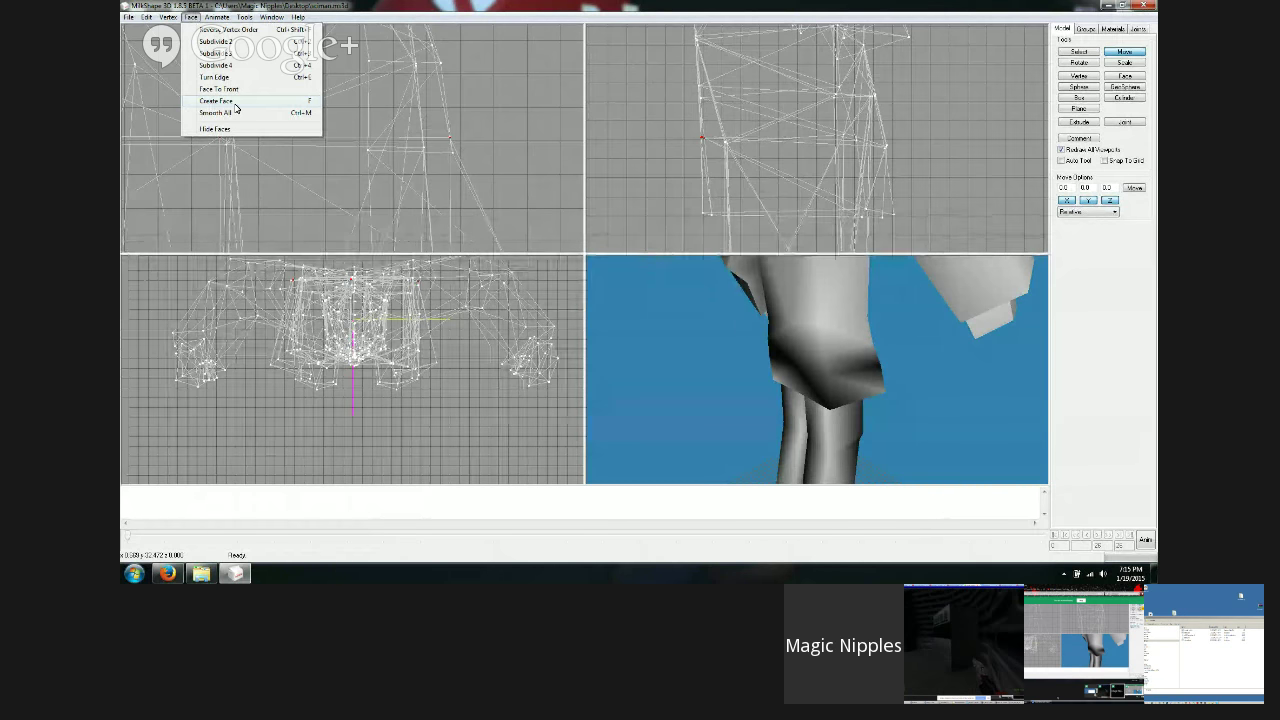
{"action": "left_click", "coordinate": [405, 16]}
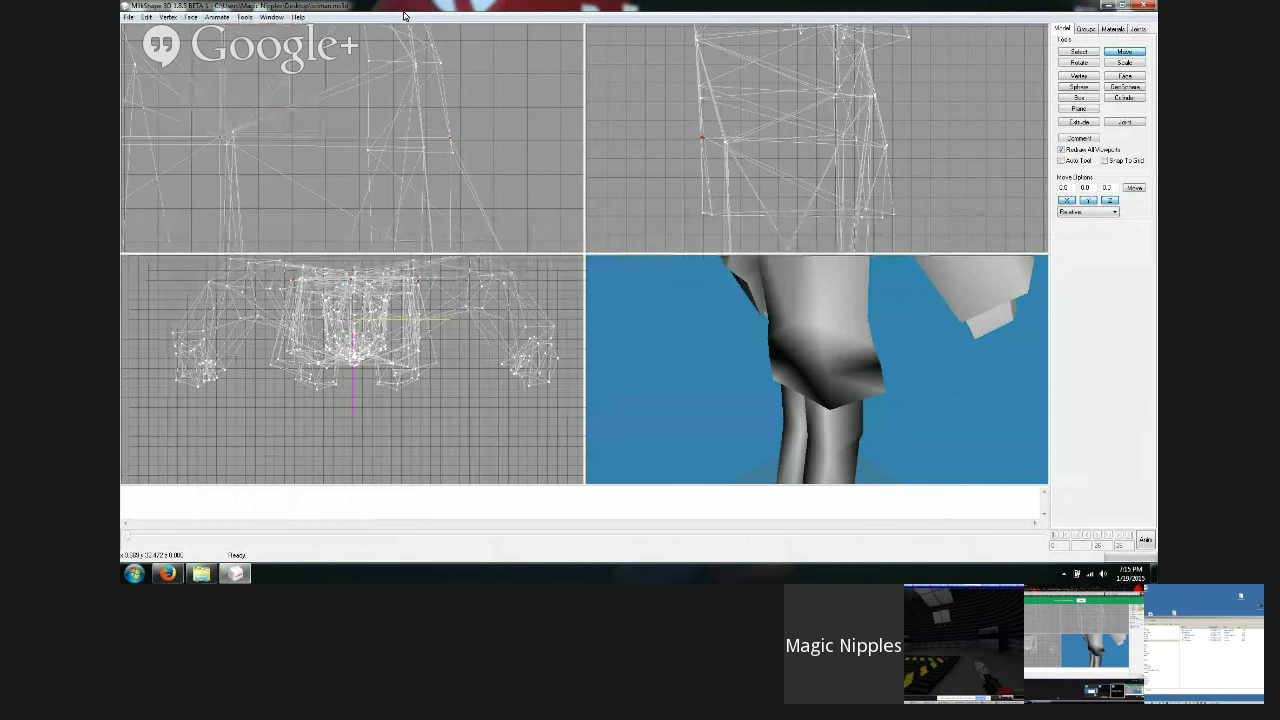
{"action": "left_click", "coordinate": [183, 576]}
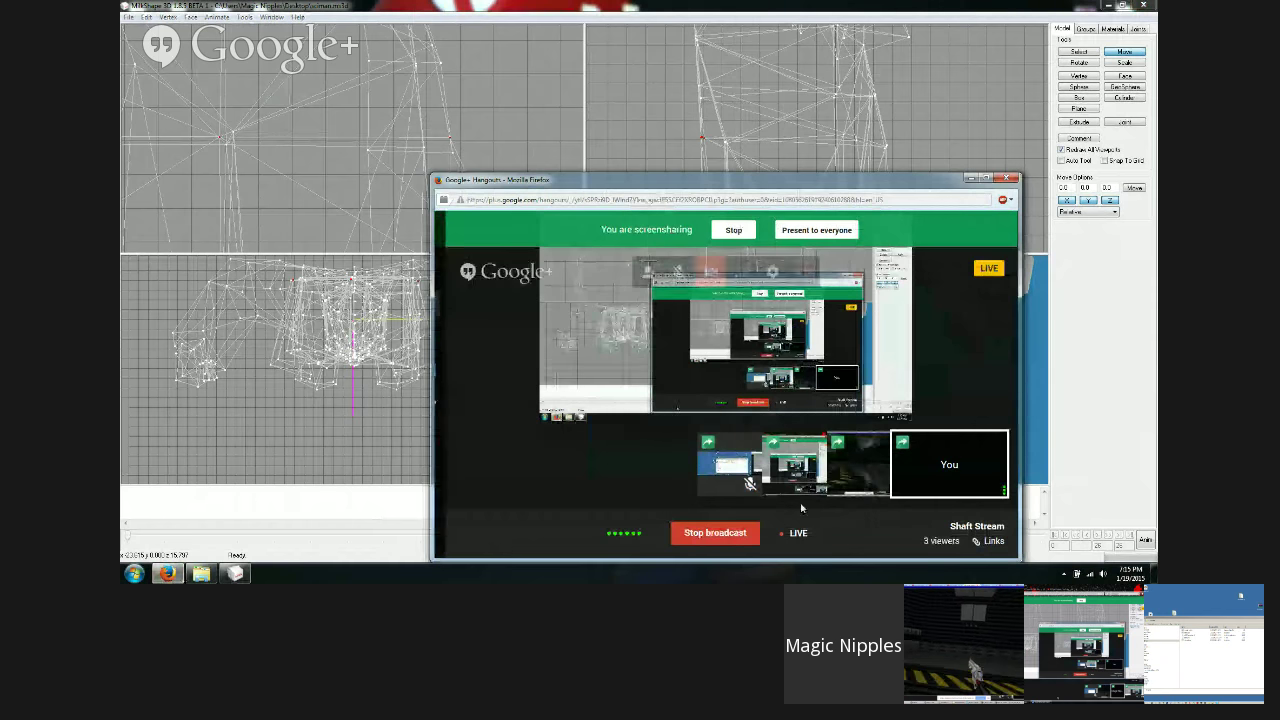
{"action": "left_click", "coordinate": [680, 6]}
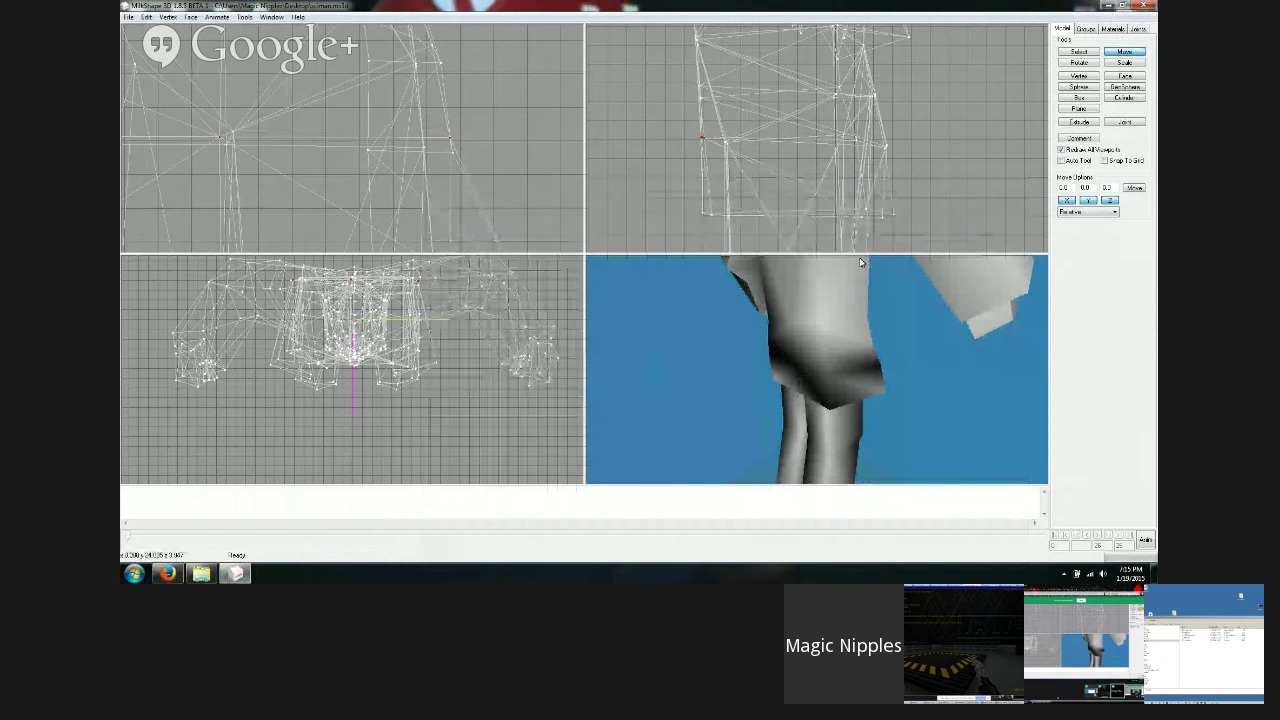
Step: Select the lower outer corner vertex of the coat's left flap and move it inward in the front view, below the hip's outer edge
{"action": "left_click_drag", "start_coordinate": [860, 262], "coordinate": [977, 379]}
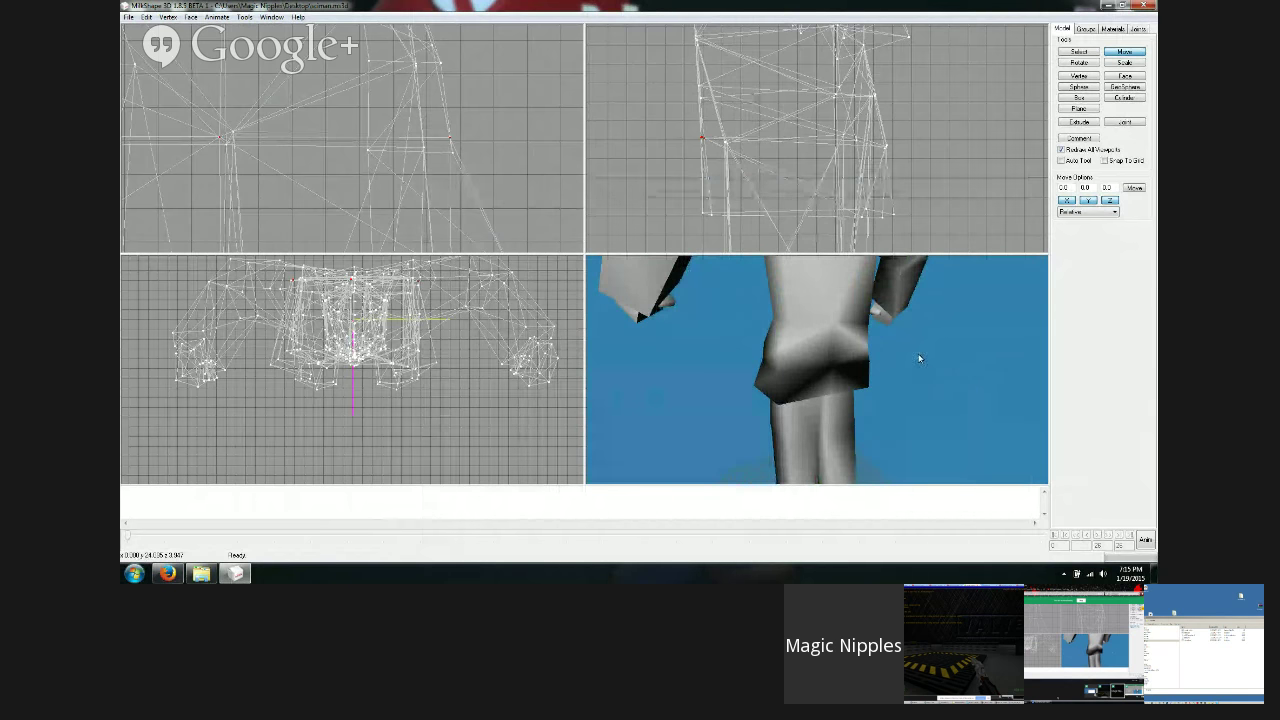
{"action": "left_click", "coordinate": [1086, 53]}
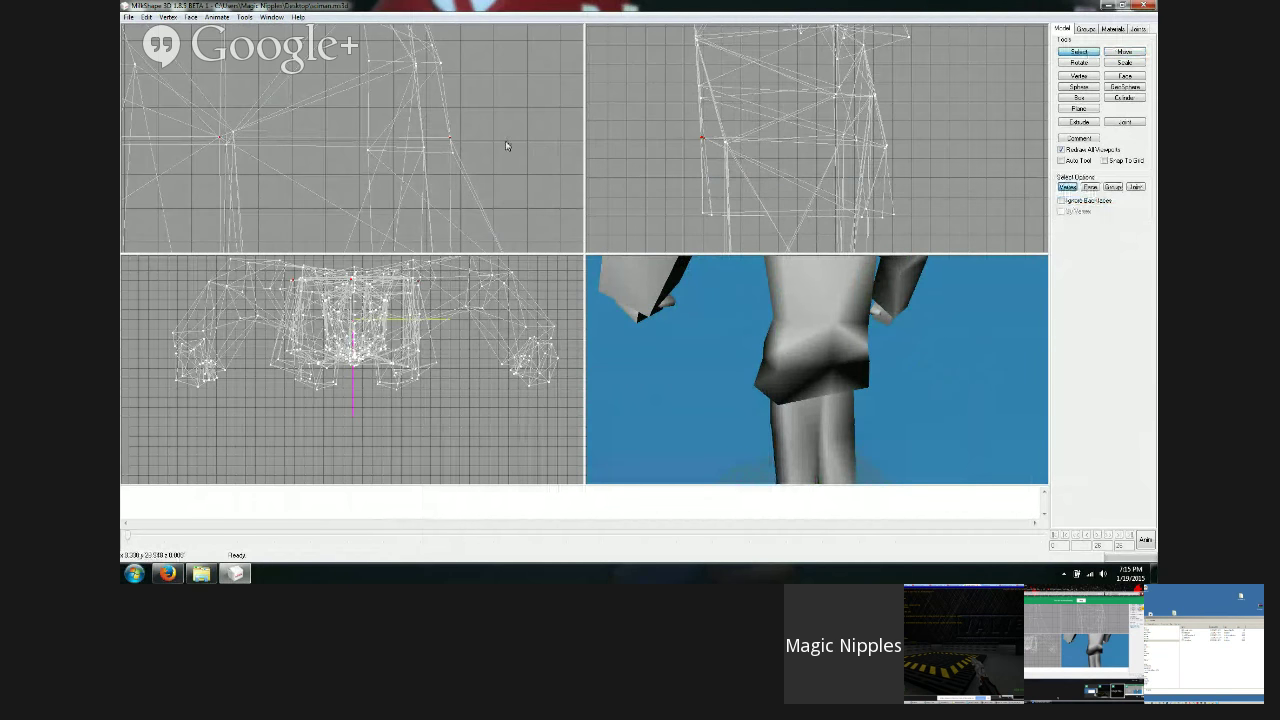
{"action": "left_click_drag", "start_coordinate": [500, 197], "coordinate": [508, 83], "text": "ctrl"}
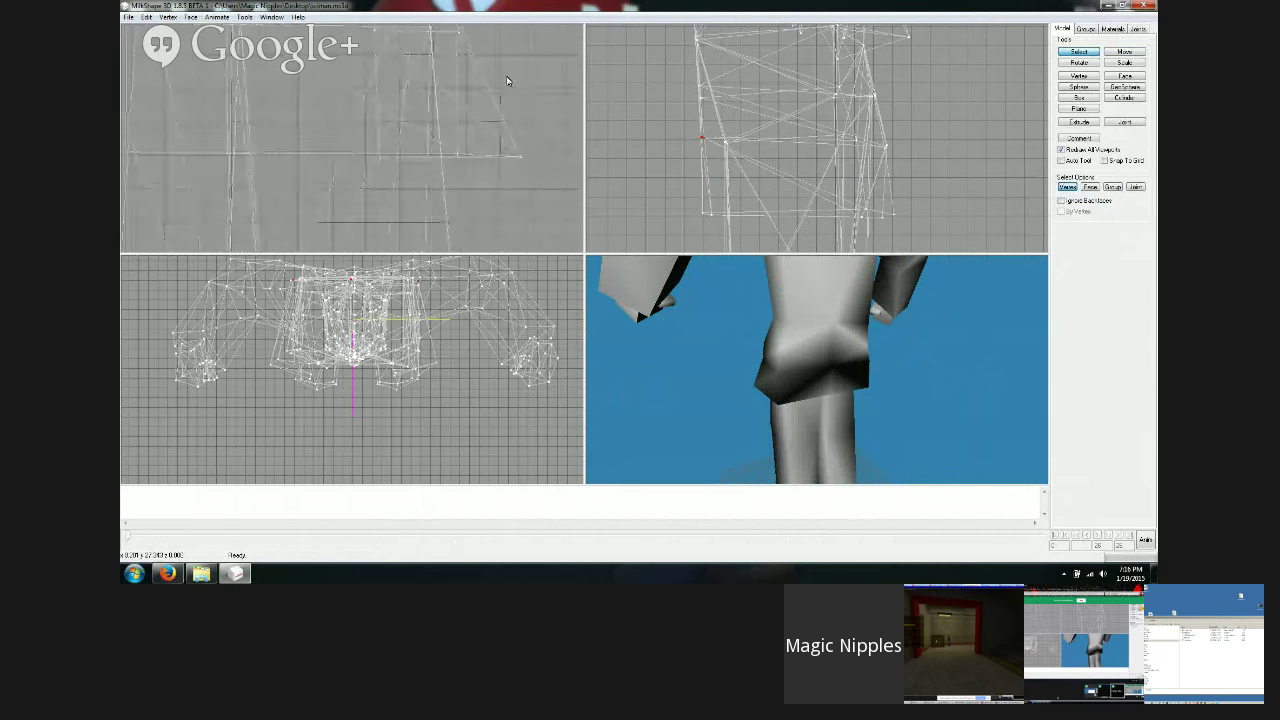
{"action": "left_click_drag", "start_coordinate": [537, 141], "coordinate": [508, 170]}
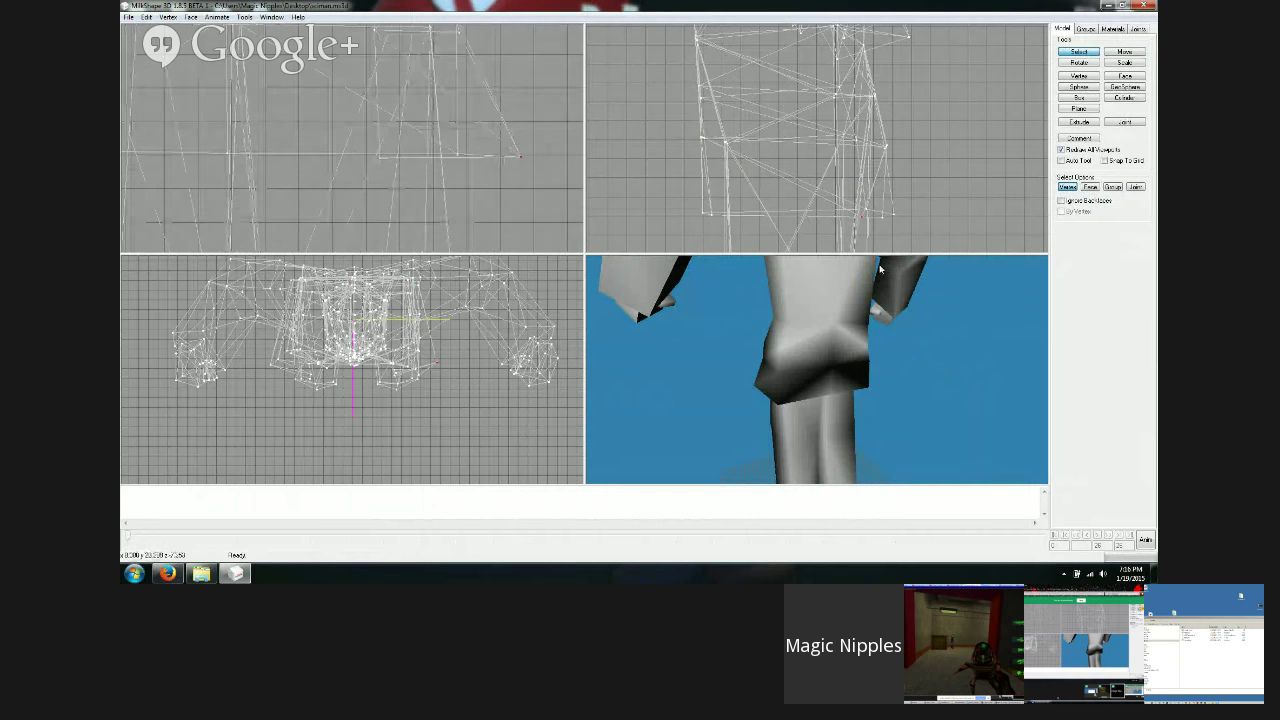
{"action": "left_click", "coordinate": [1124, 52]}
{"action": "left_click_drag", "start_coordinate": [520, 240], "coordinate": [433, 204]}
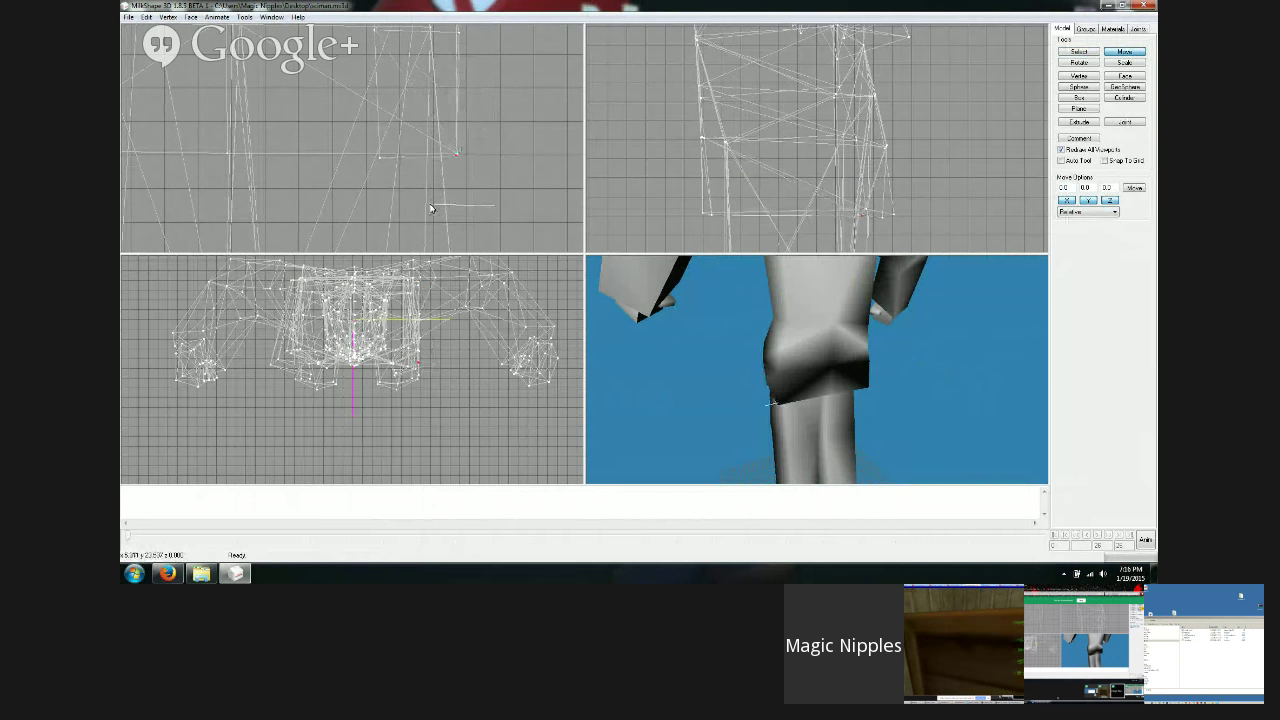
Step: Adjust the lower front vertices of the coat's left flap one at a time in the side view to align them along its bottom front corner
{"action": "left_click_drag", "start_coordinate": [740, 340], "coordinate": [1066, 343]}
{"action": "left_click_drag", "start_coordinate": [954, 166], "coordinate": [867, 140], "text": "ctrl"}
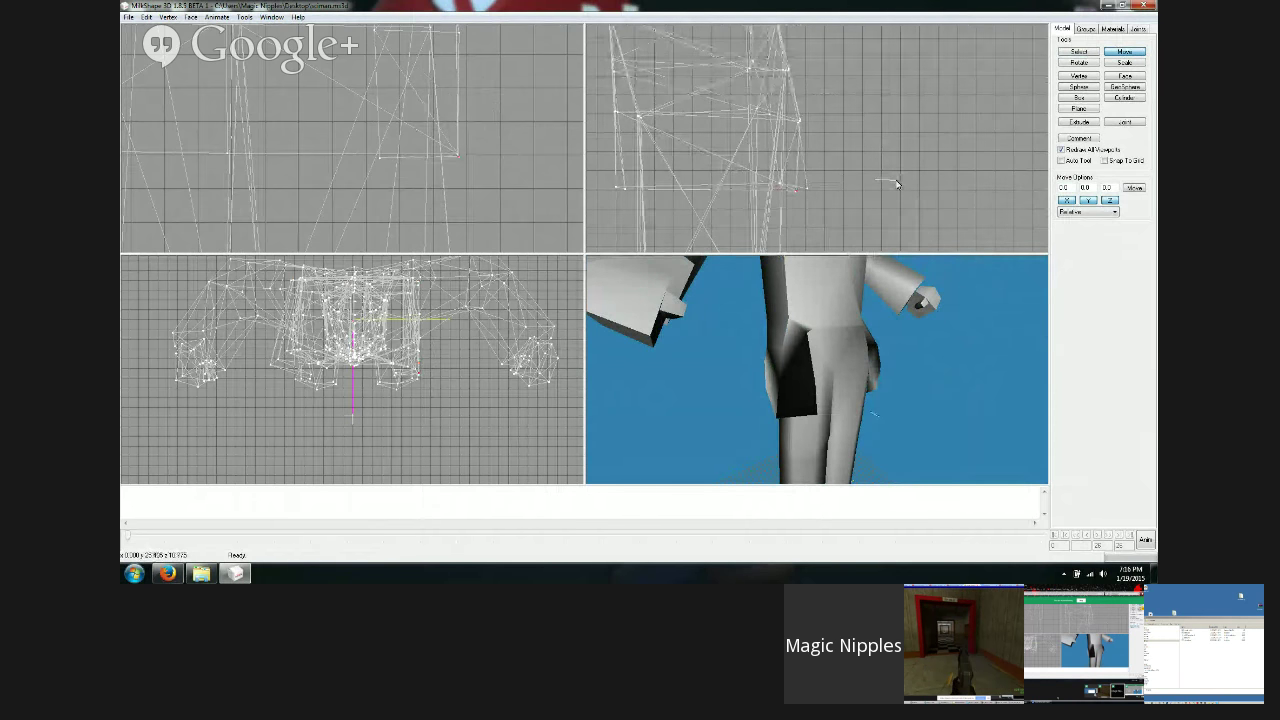
{"action": "left_click", "coordinate": [1064, 52]}
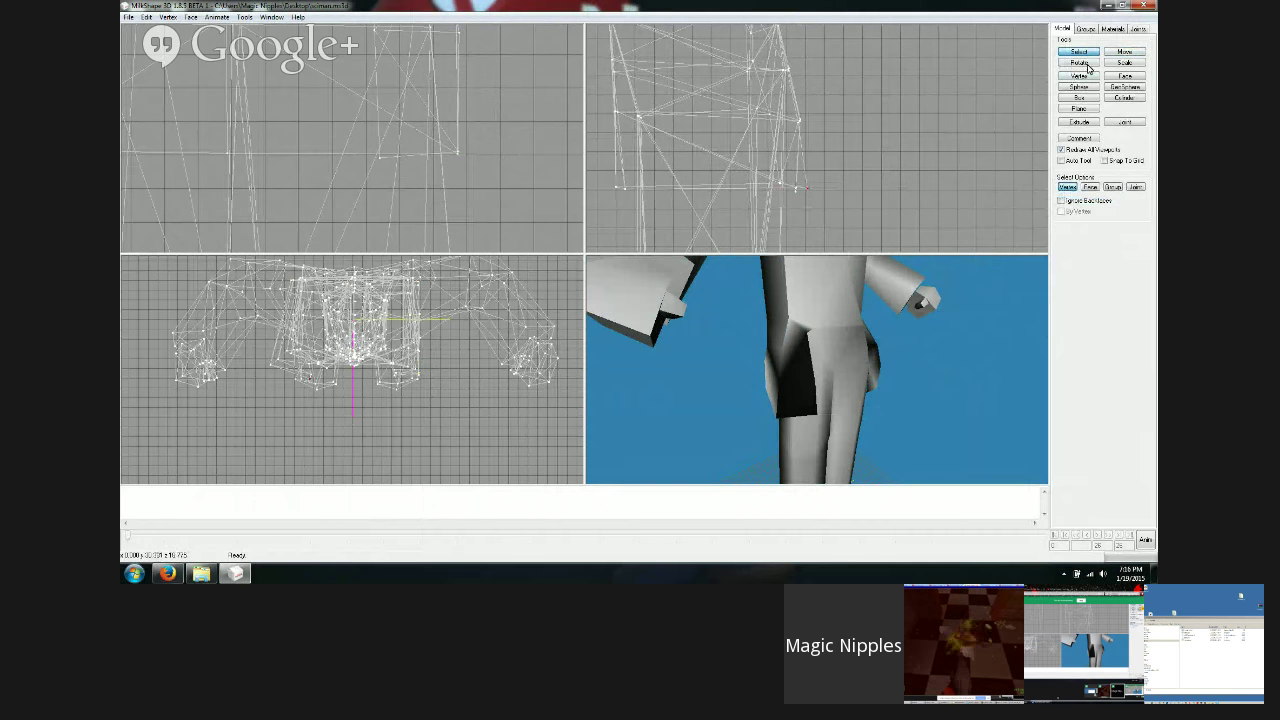
{"action": "left_click", "coordinate": [1125, 52]}
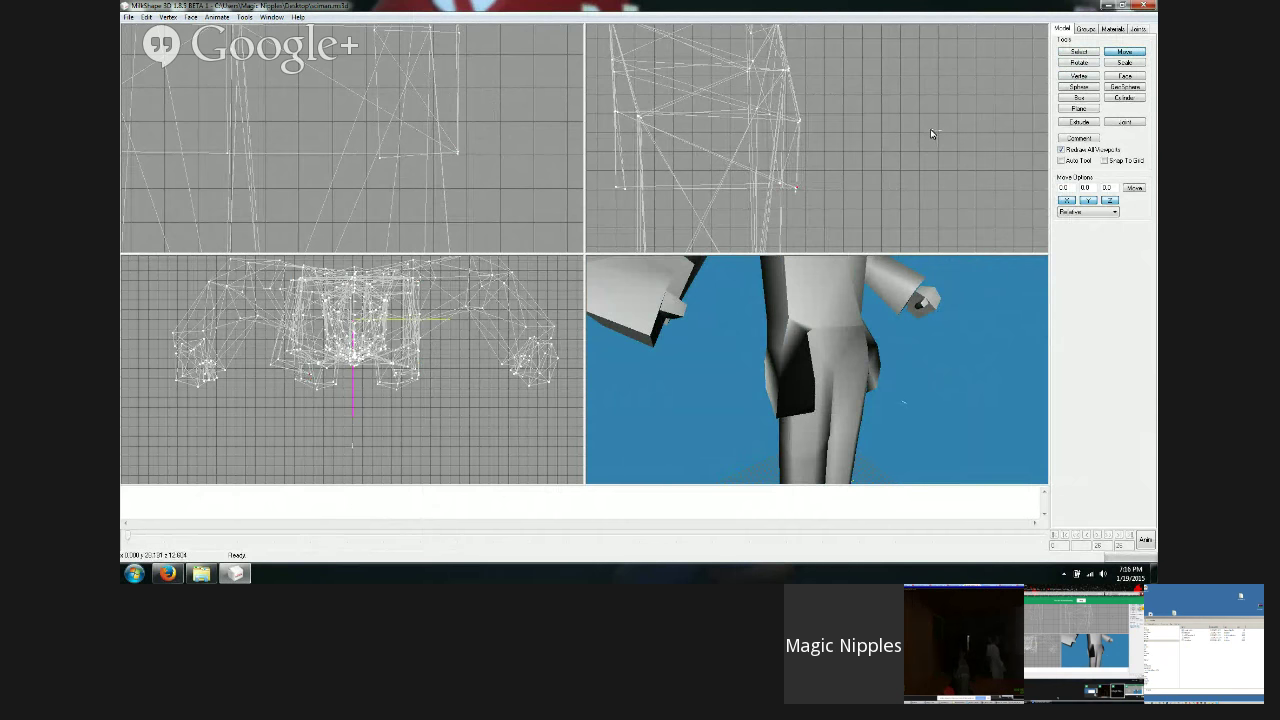
{"action": "left_click", "coordinate": [1096, 53]}
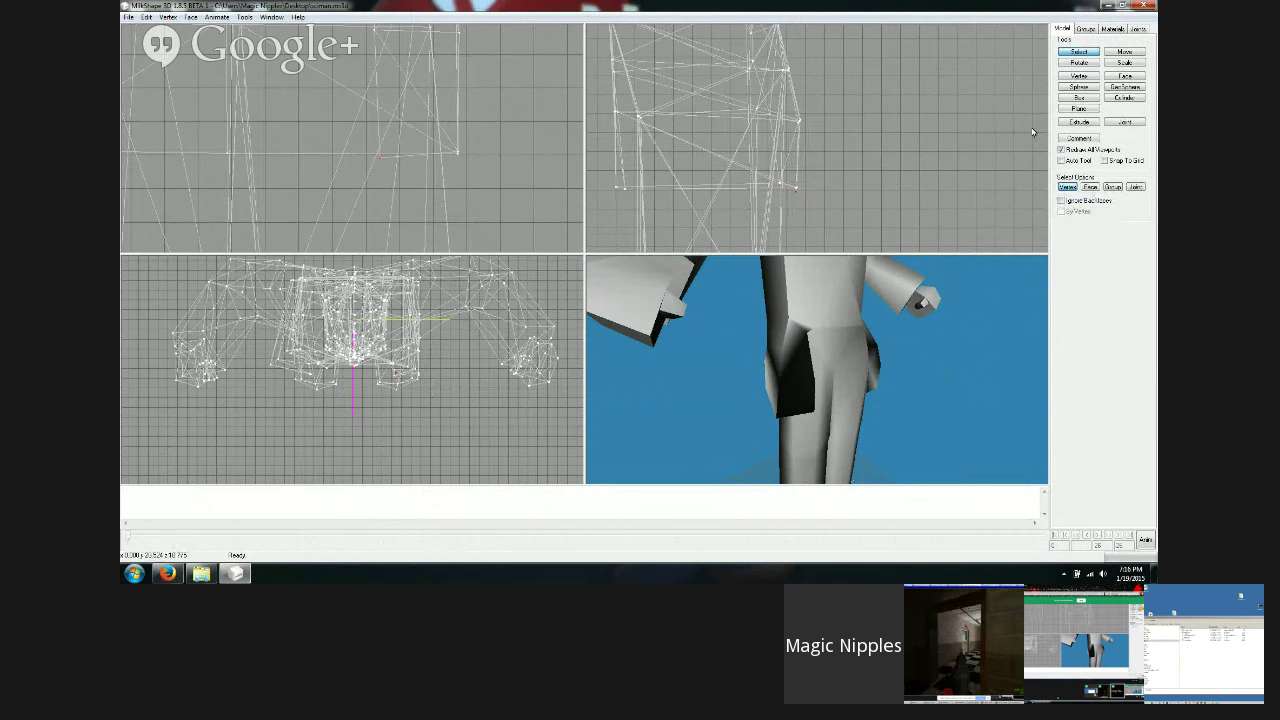
{"action": "left_click", "coordinate": [1124, 55]}
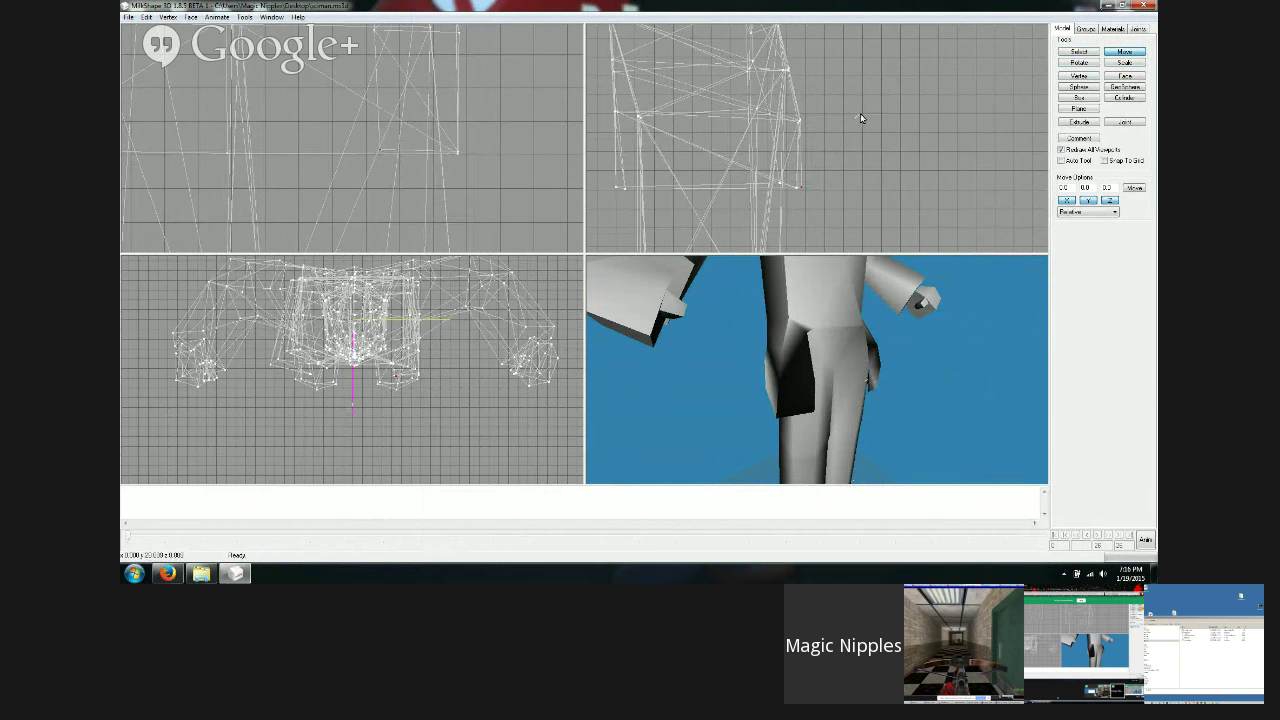
Step: Select the hip-height vertices on the coat's front edge and move them slightly backward in the side view
{"action": "left_click", "coordinate": [1072, 55]}
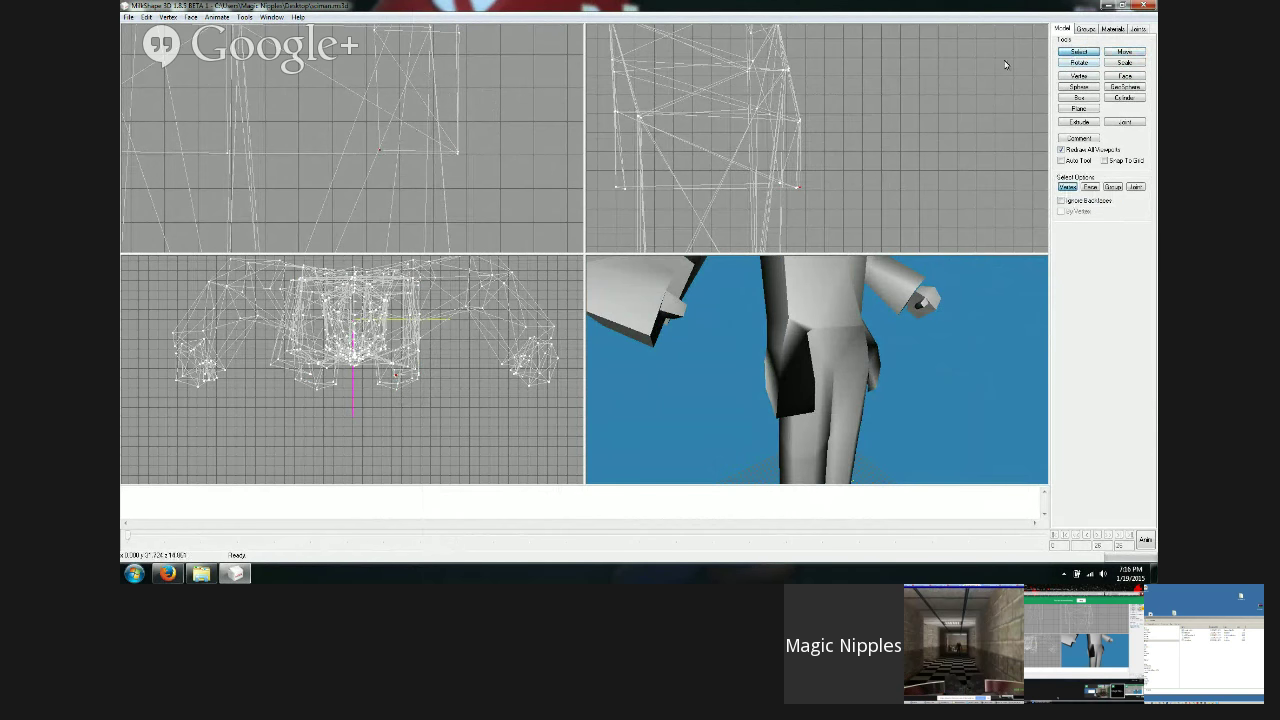
{"action": "left_click_drag", "start_coordinate": [884, 380], "coordinate": [850, 388]}
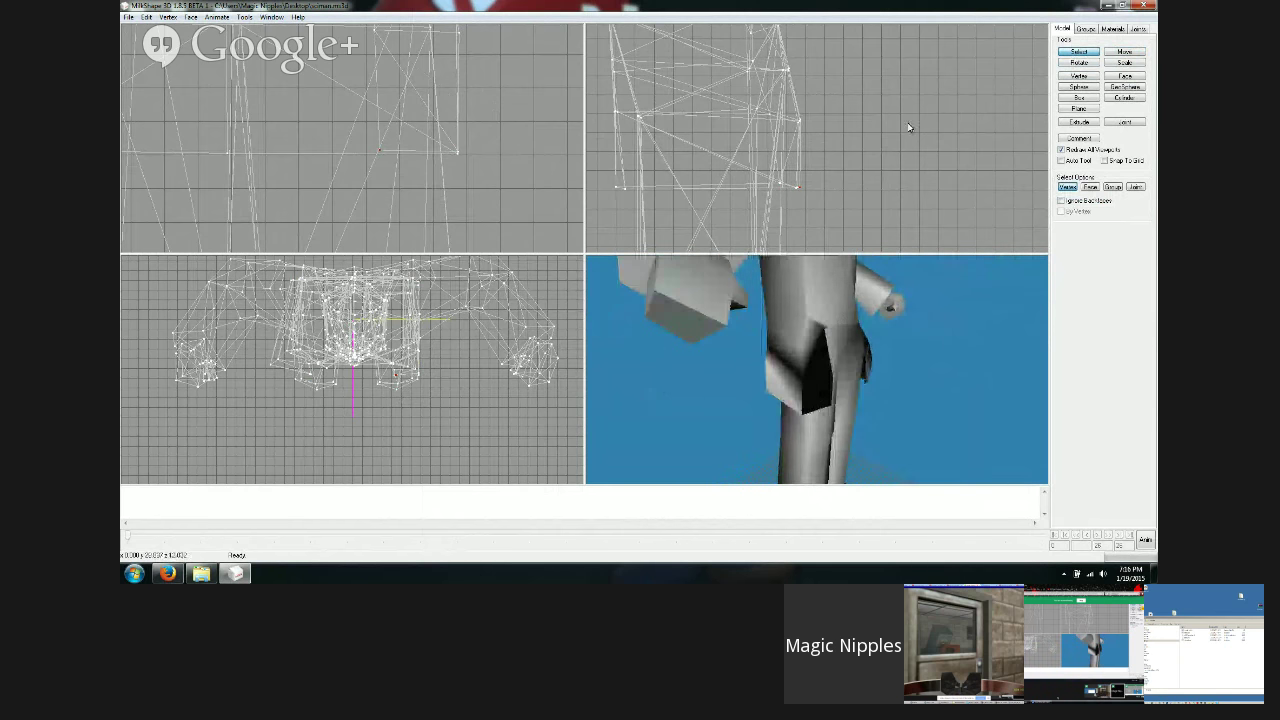
{"action": "left_click_drag", "start_coordinate": [859, 133], "coordinate": [880, 196], "text": "ctrl"}
{"action": "left_click_drag", "start_coordinate": [941, 143], "coordinate": [920, 78], "text": "ctrl"}
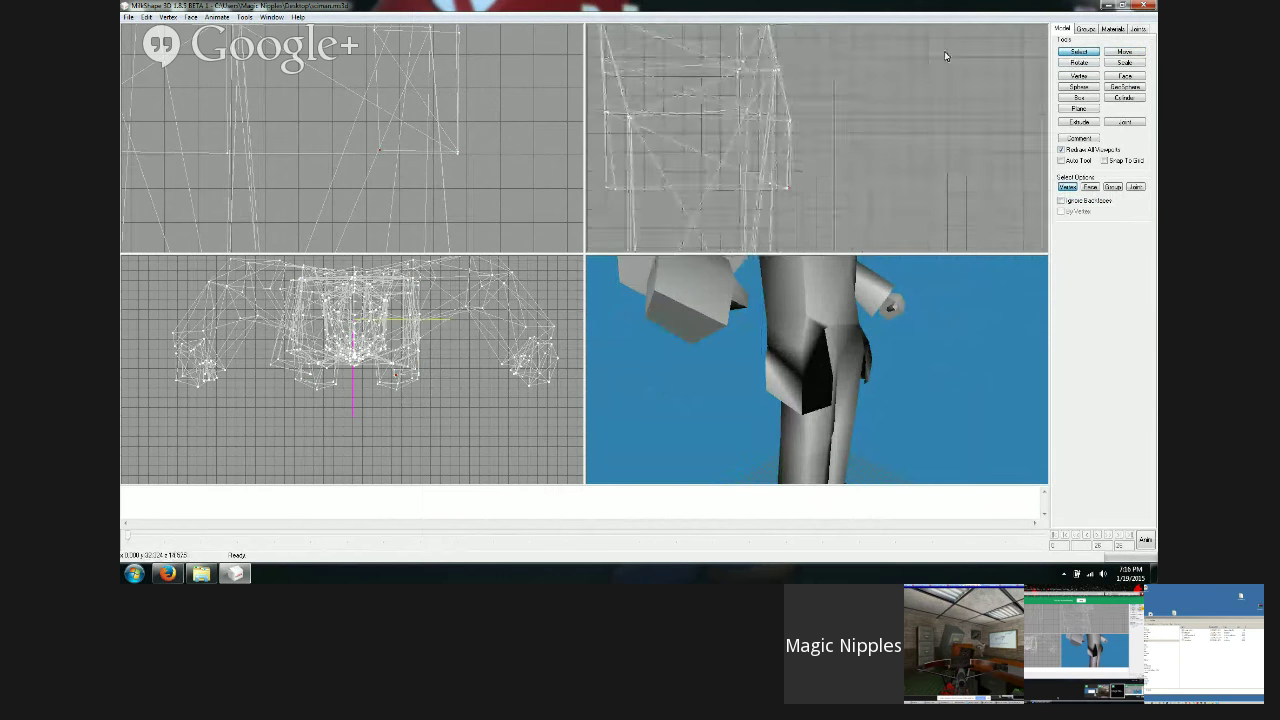
{"action": "left_click", "coordinate": [1090, 53]}
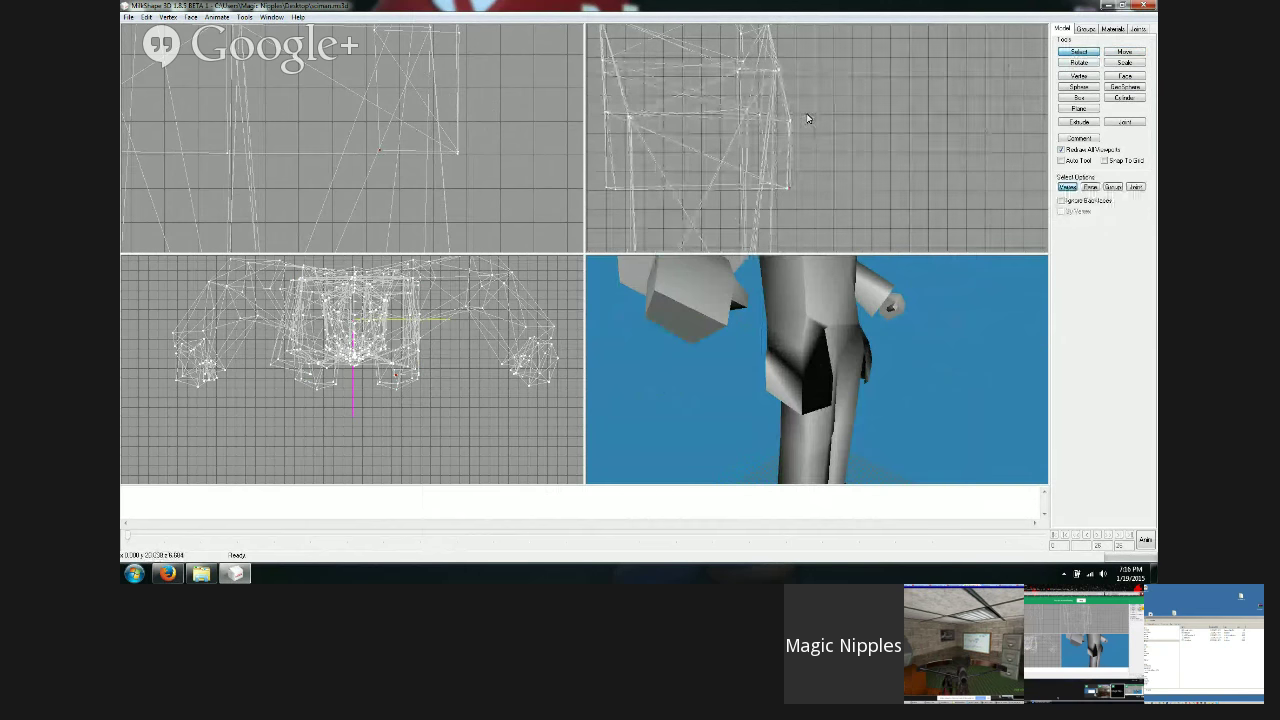
{"action": "left_click_drag", "start_coordinate": [806, 116], "coordinate": [788, 134]}
{"action": "left_click", "coordinate": [1124, 51]}
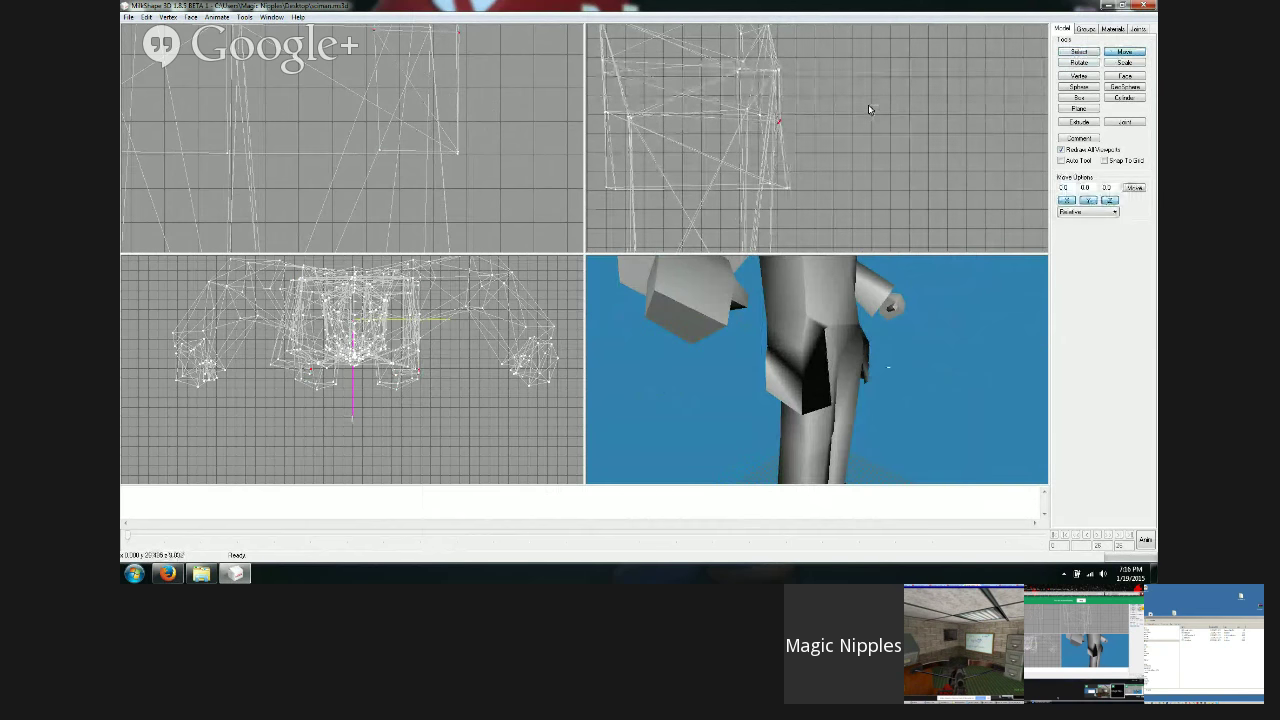
Step: Nudge the hip-height vertices on the coat's front edge forward in the side view and move the left flap's bottom inner vertex inward in the front view
{"action": "left_click_drag", "start_coordinate": [868, 106], "coordinate": [871, 110]}
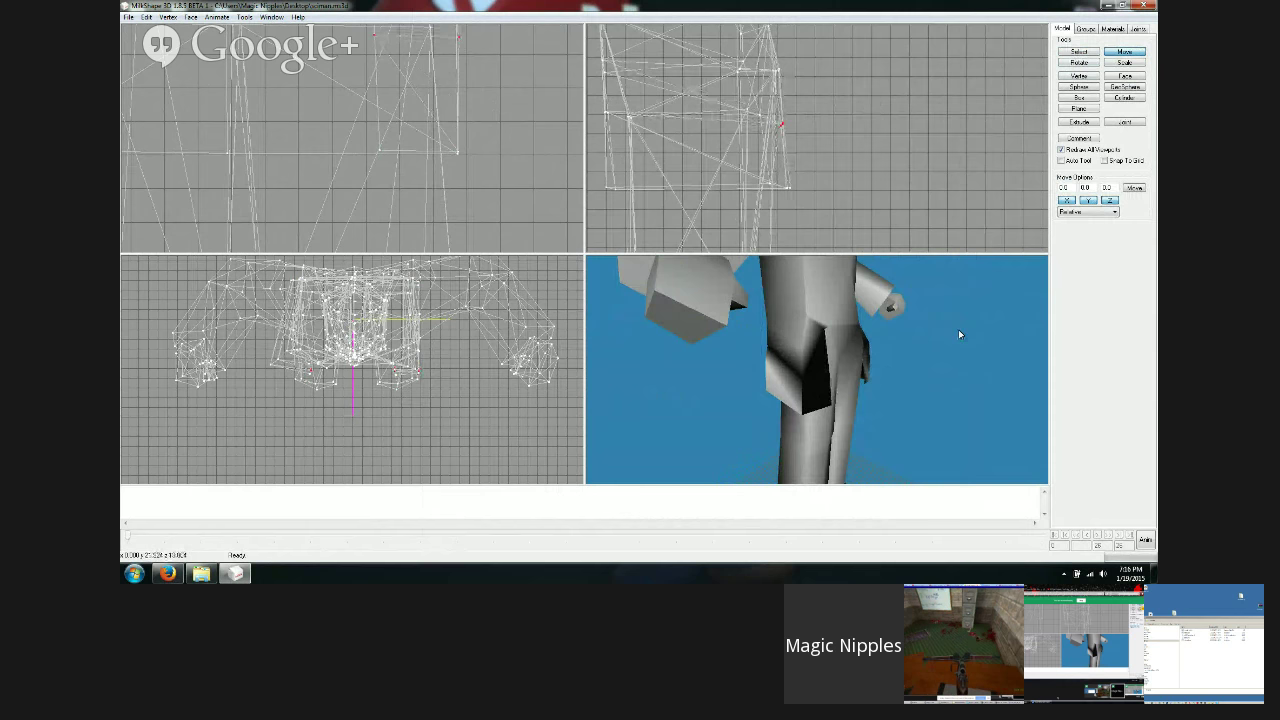
{"action": "left_click_drag", "start_coordinate": [958, 329], "coordinate": [873, 336]}
{"action": "scroll", "coordinate": [452, 176], "scroll_direction": "down", "scroll_amount": 3}
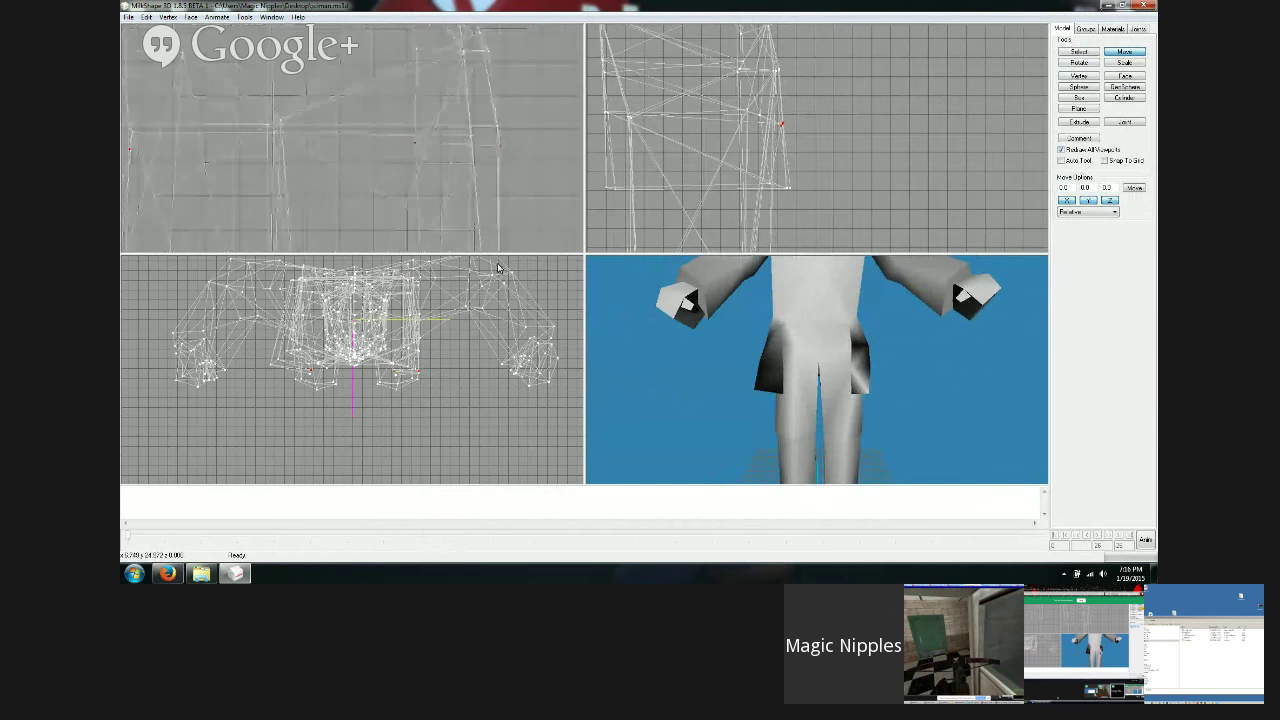
{"action": "left_click_drag", "start_coordinate": [452, 176], "coordinate": [486, 229], "text": "ctrl"}
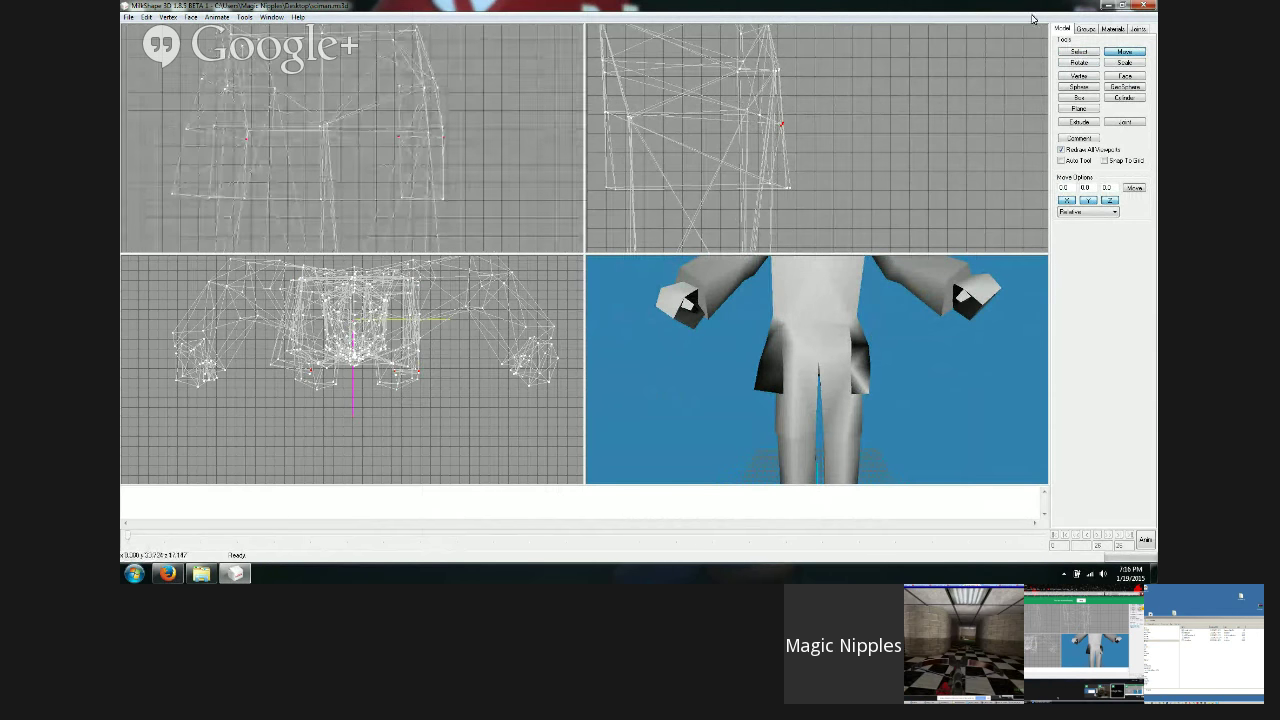
{"action": "left_click", "coordinate": [1080, 51]}
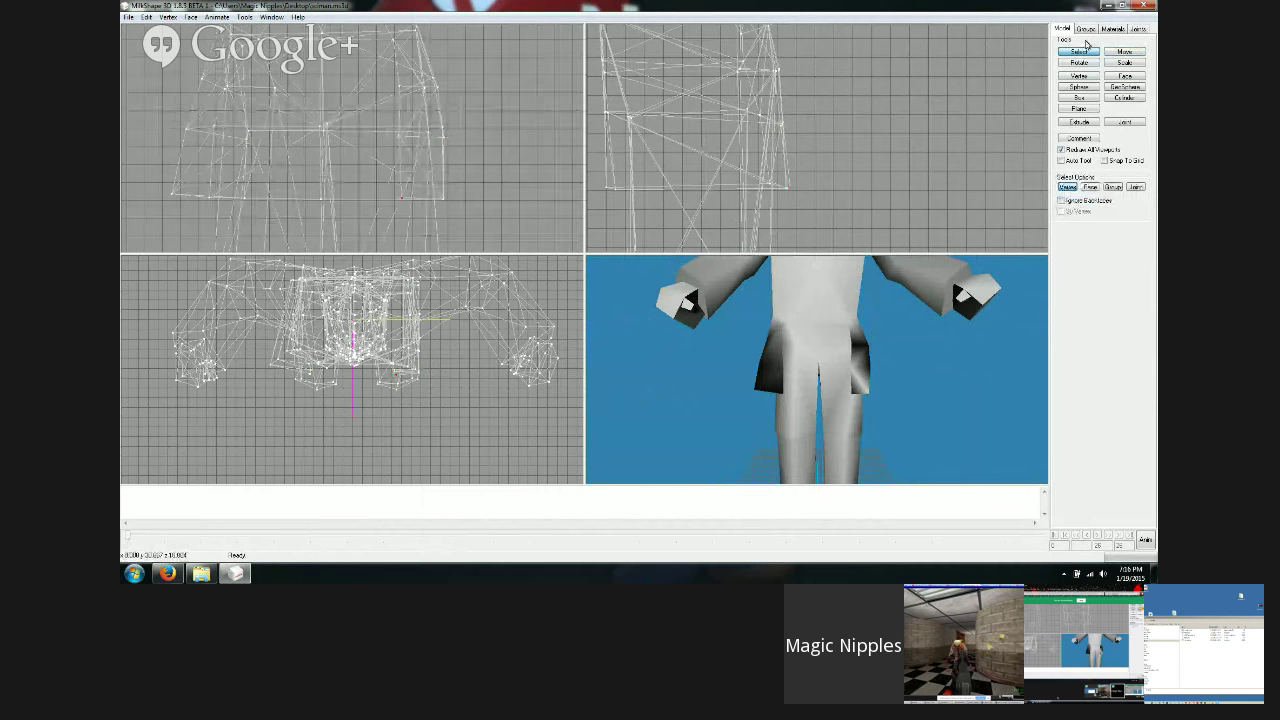
{"action": "left_click", "coordinate": [1124, 51]}
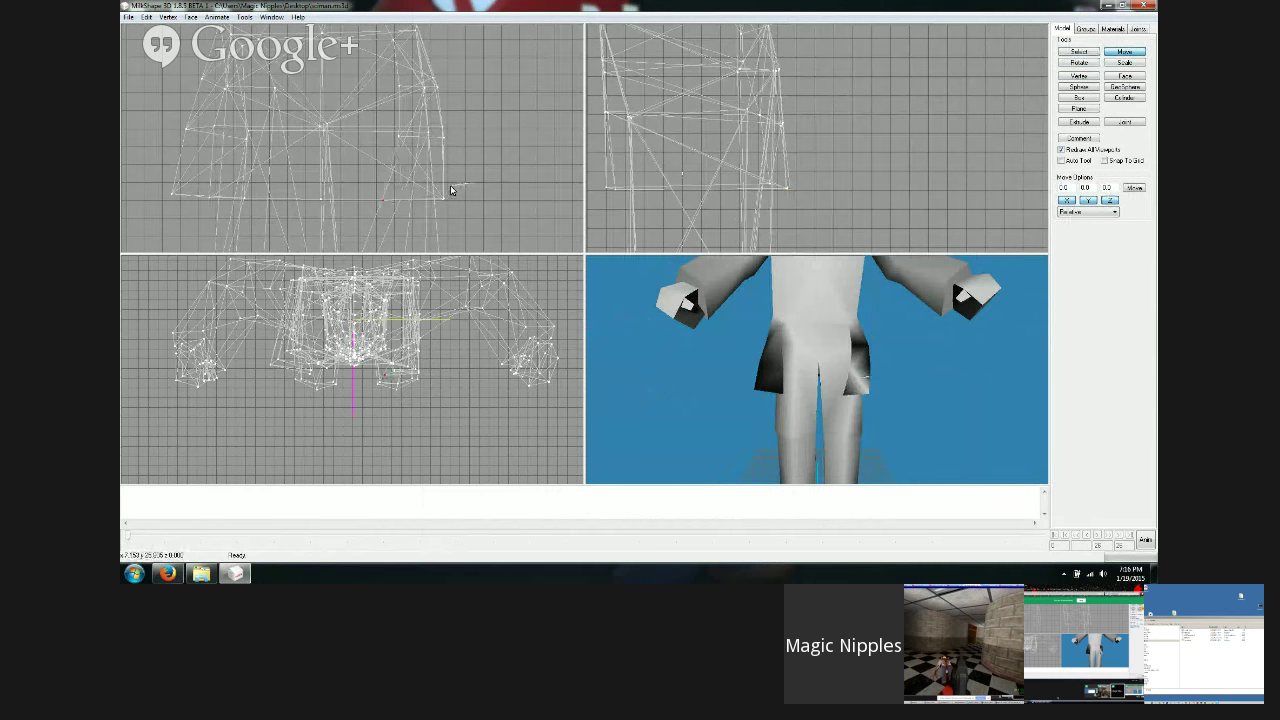
{"action": "left_click_drag", "start_coordinate": [450, 186], "coordinate": [461, 184]}
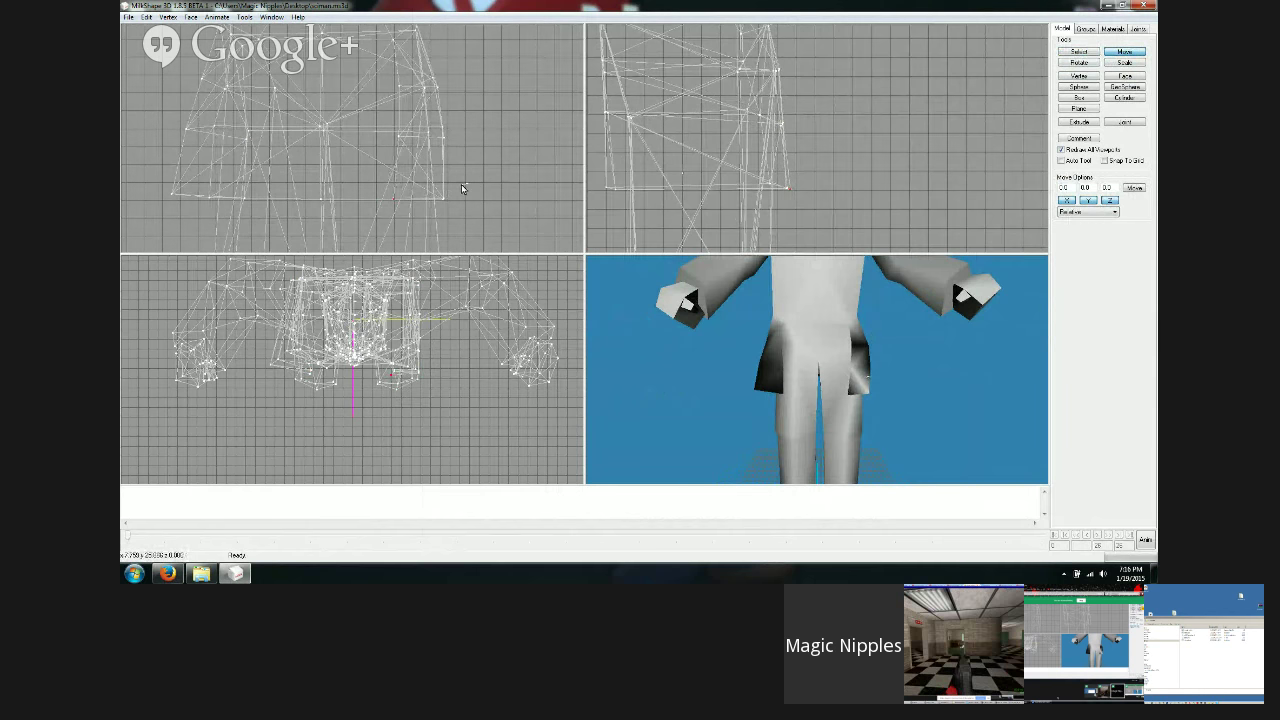
Step: Move the left flap's inner-edge vertices at hip and upper-hip height inward one at a time in the front view
{"action": "left_click", "coordinate": [1080, 51]}
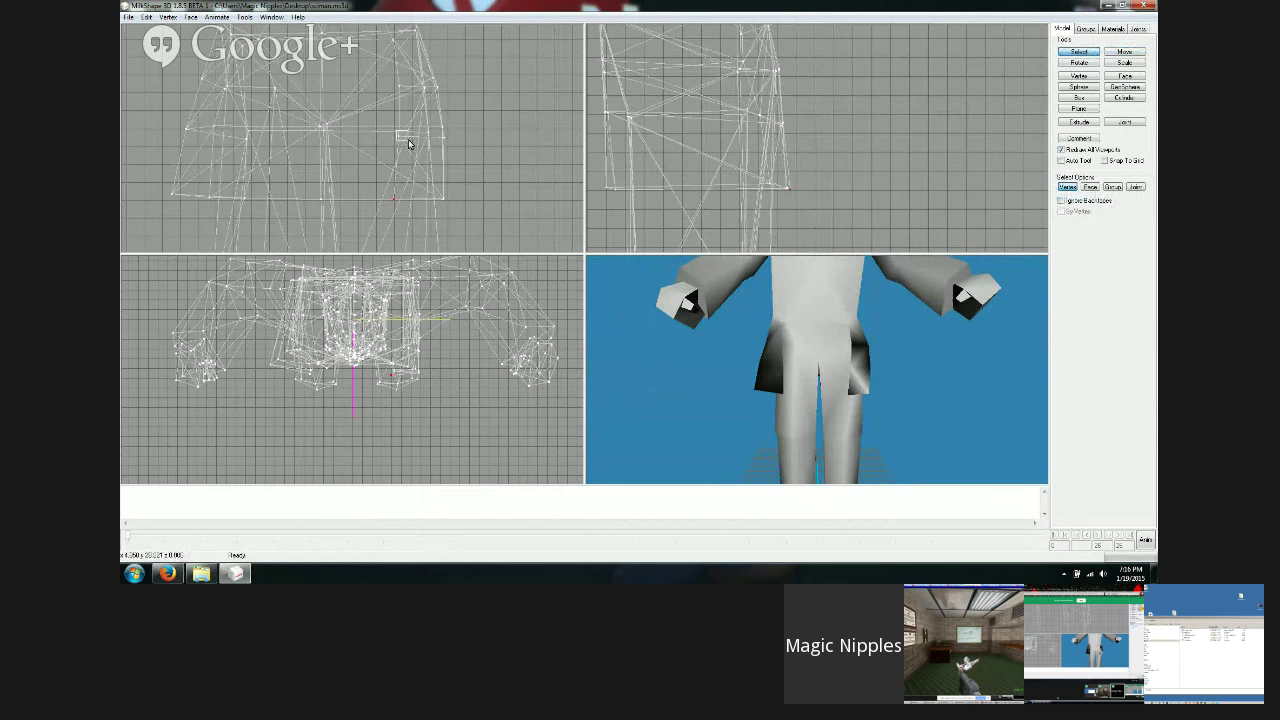
{"action": "left_click", "coordinate": [1135, 54]}
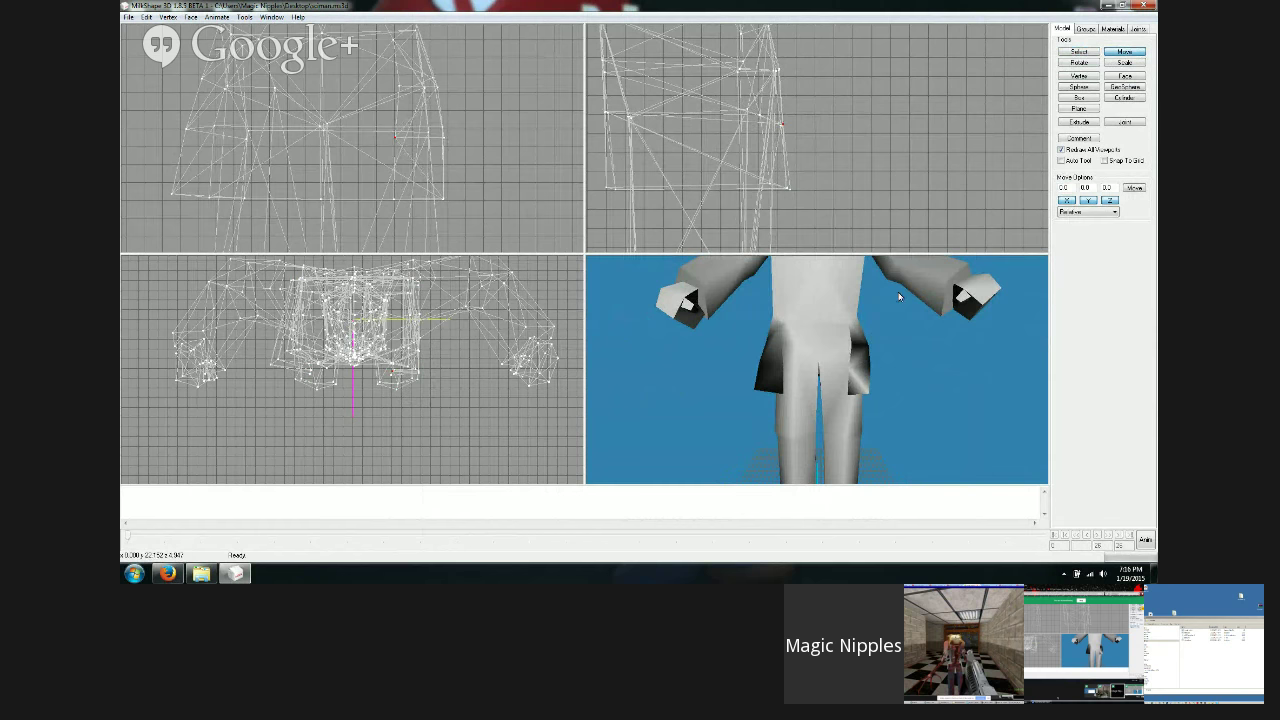
{"action": "left_click_drag", "start_coordinate": [899, 296], "coordinate": [910, 300]}
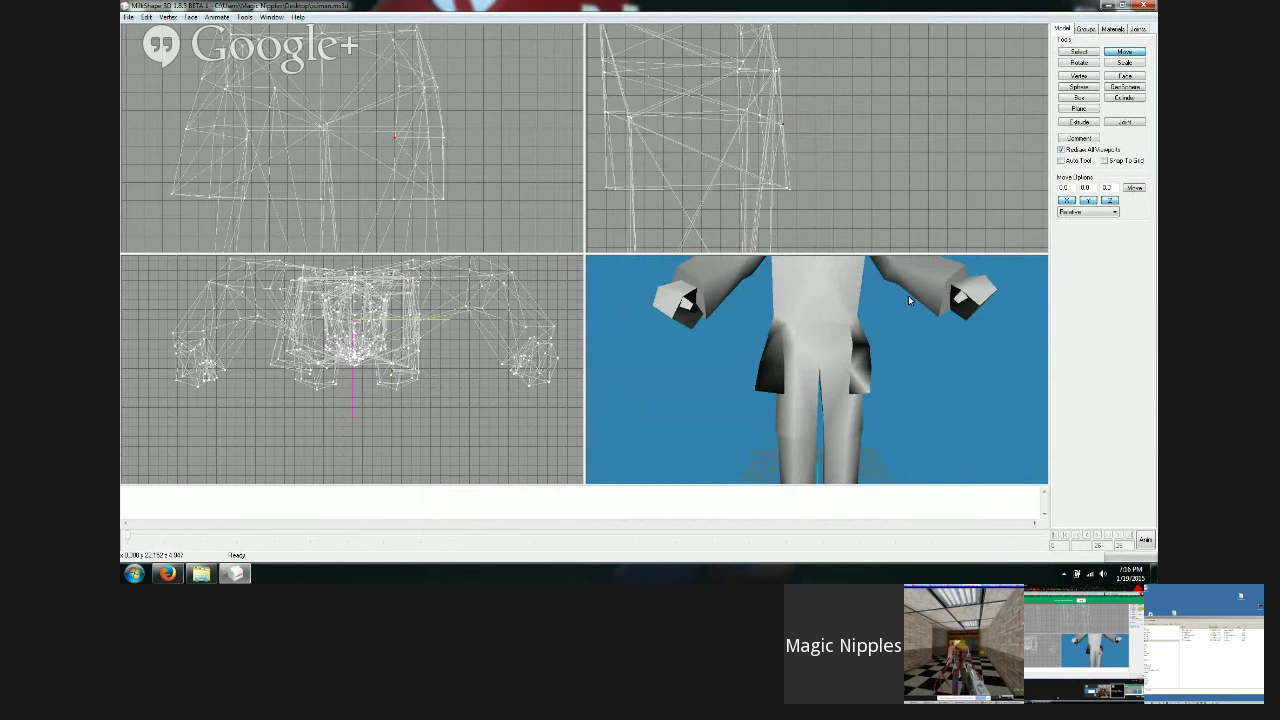
{"action": "left_click", "coordinate": [1080, 51]}
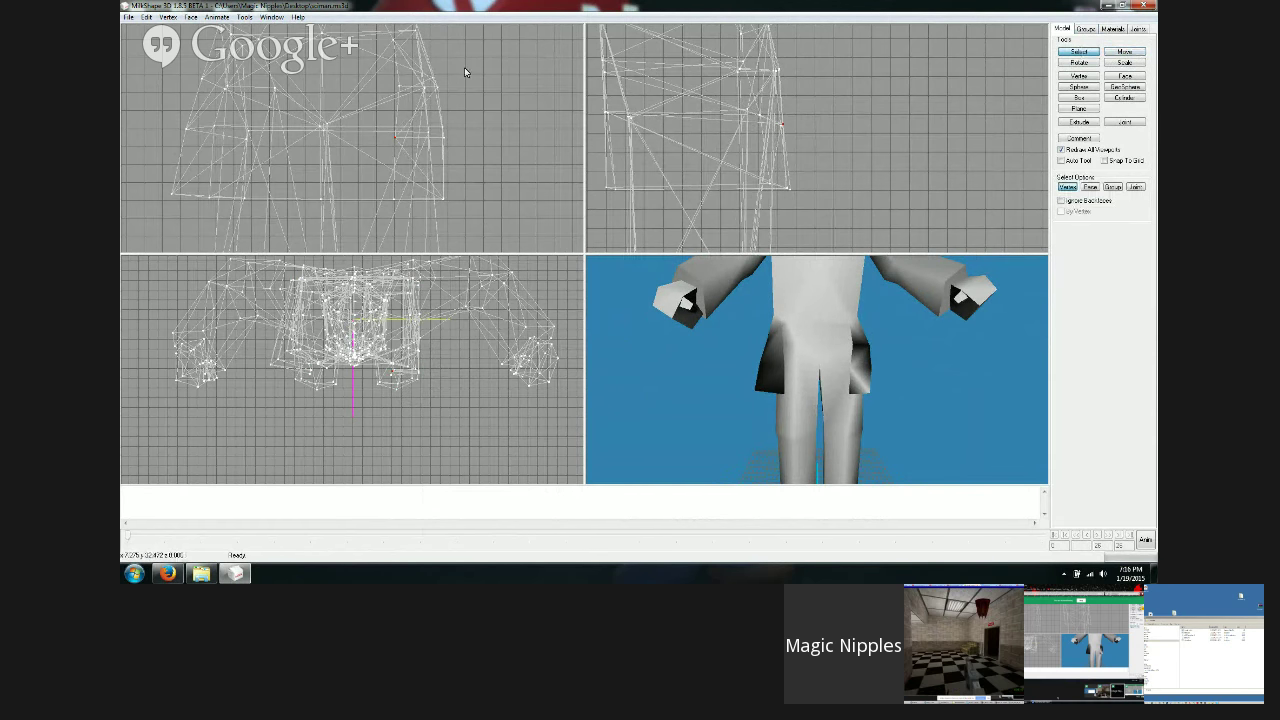
{"action": "left_click", "coordinate": [1134, 53]}
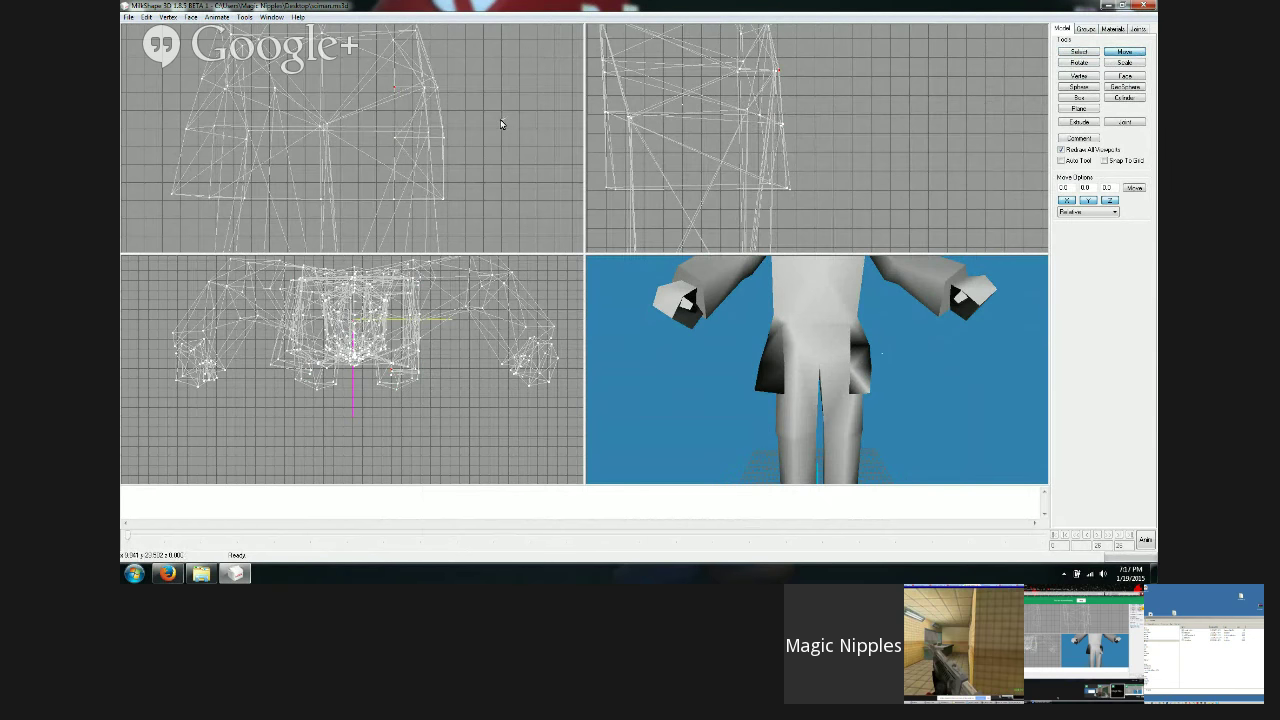
{"action": "mouse_move", "coordinate": [911, 386]}
{"action": "left_mouse_down"}
{"action": "mouse_move", "coordinate": [749, 394]}
{"action": "mouse_move", "coordinate": [806, 397]}
{"action": "left_mouse_up"}
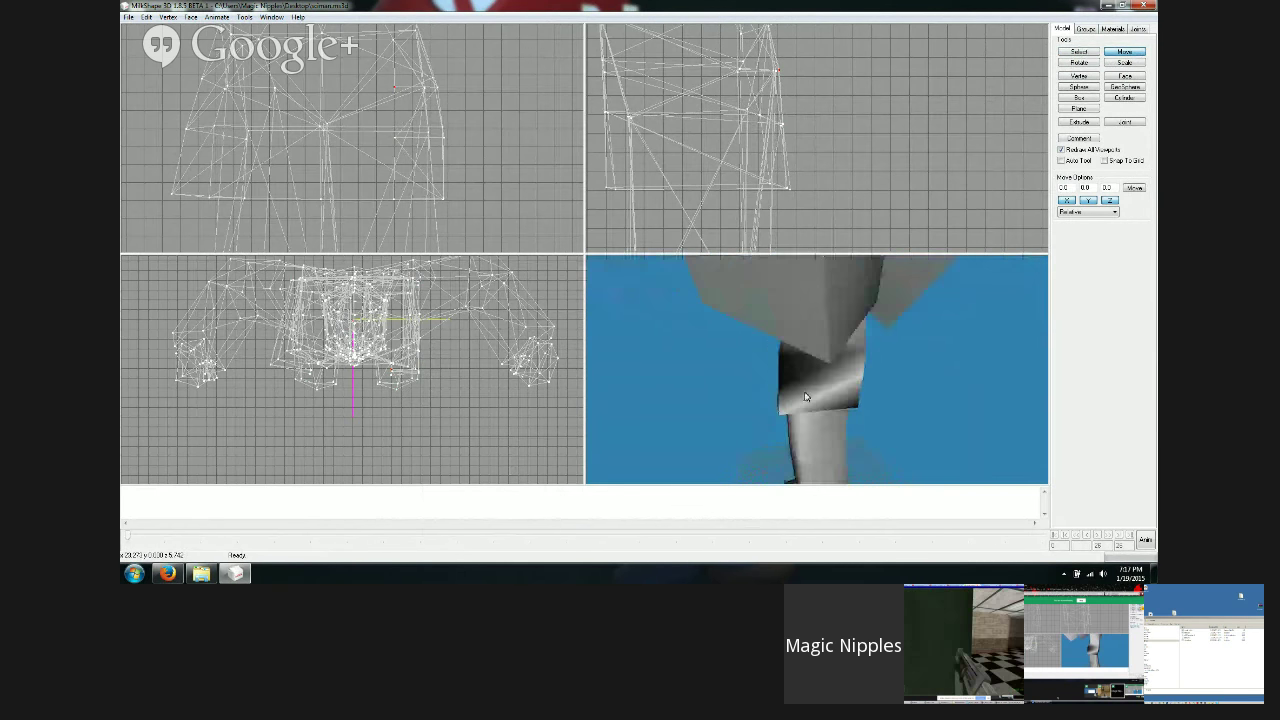
Step: Select the vertices of both hands and forearms in the front view and hide them
{"action": "left_click_drag", "start_coordinate": [746, 135], "coordinate": [740, 263], "text": "ctrl"}
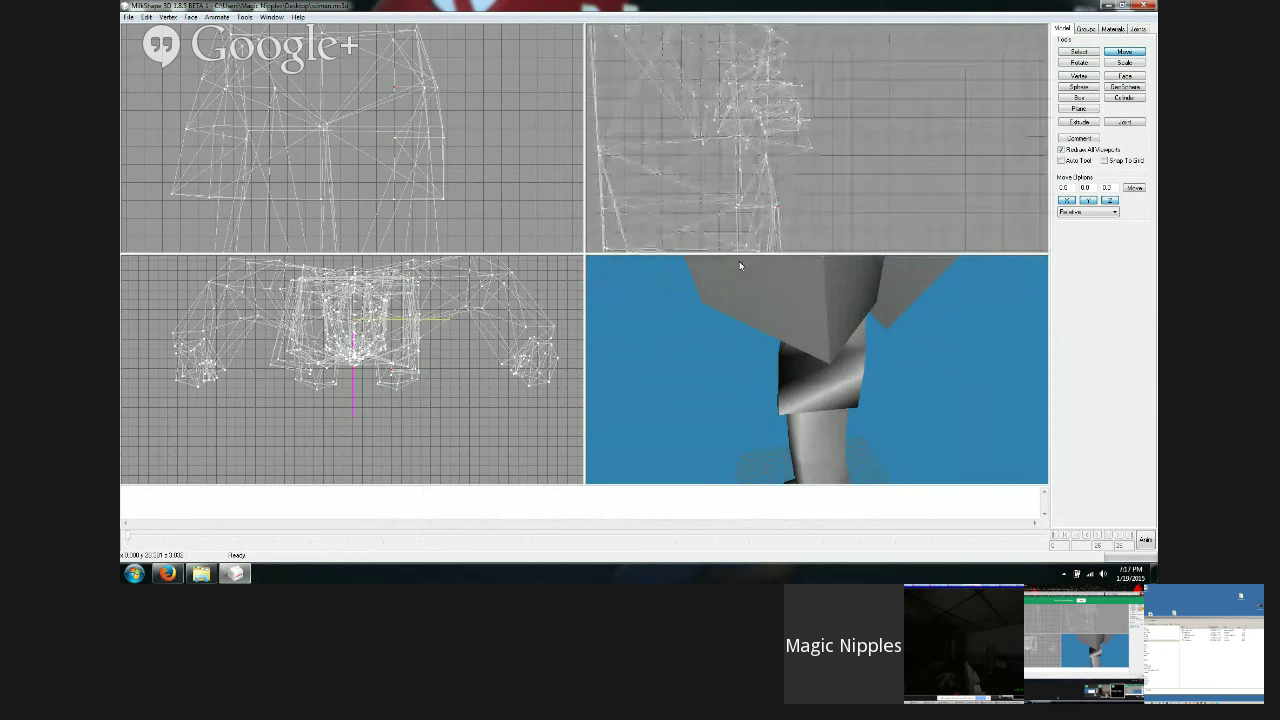
{"action": "left_click_drag", "start_coordinate": [432, 208], "coordinate": [405, 216], "text": "ctrl"}
{"action": "scroll", "coordinate": [417, 216], "scroll_direction": "down", "scroll_amount": 4}
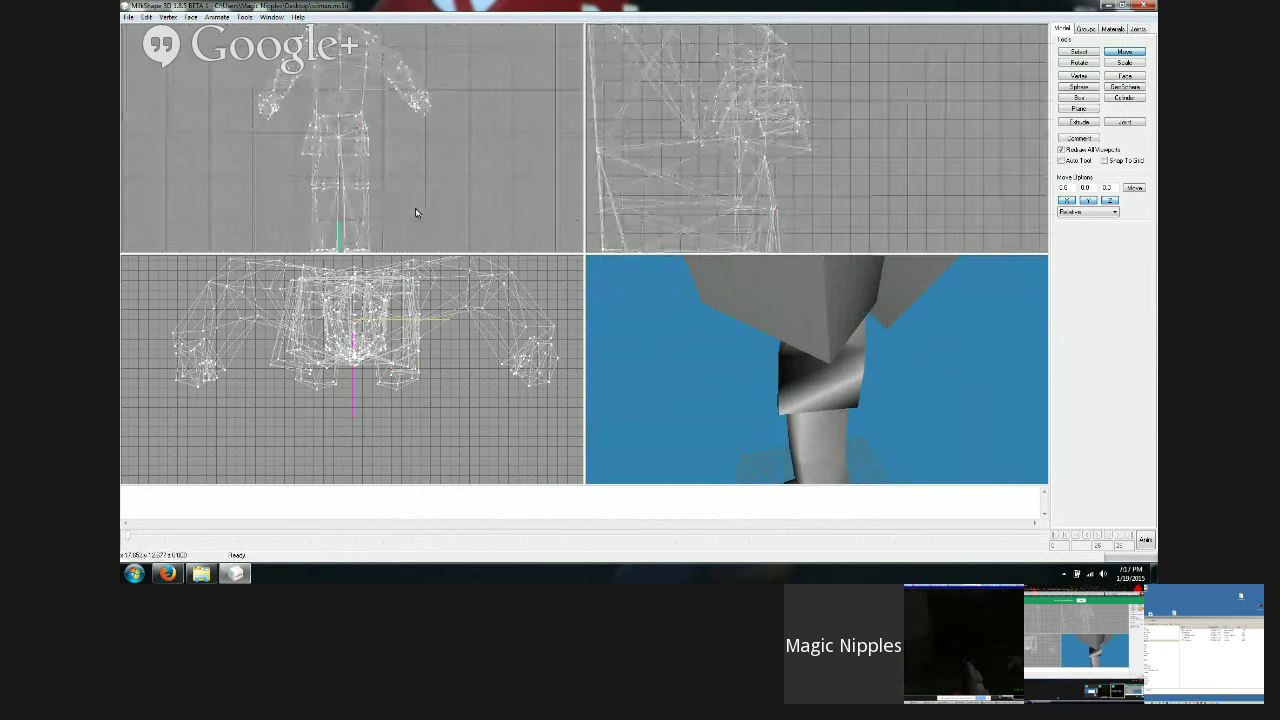
{"action": "left_click", "coordinate": [1078, 51]}
{"action": "left_click_drag", "start_coordinate": [400, 134], "coordinate": [474, 82]}
{"action": "left_click_drag", "start_coordinate": [206, 154], "coordinate": [296, 70], "text": "shift"}
{"action": "left_click_drag", "start_coordinate": [478, 42], "coordinate": [388, 134]}
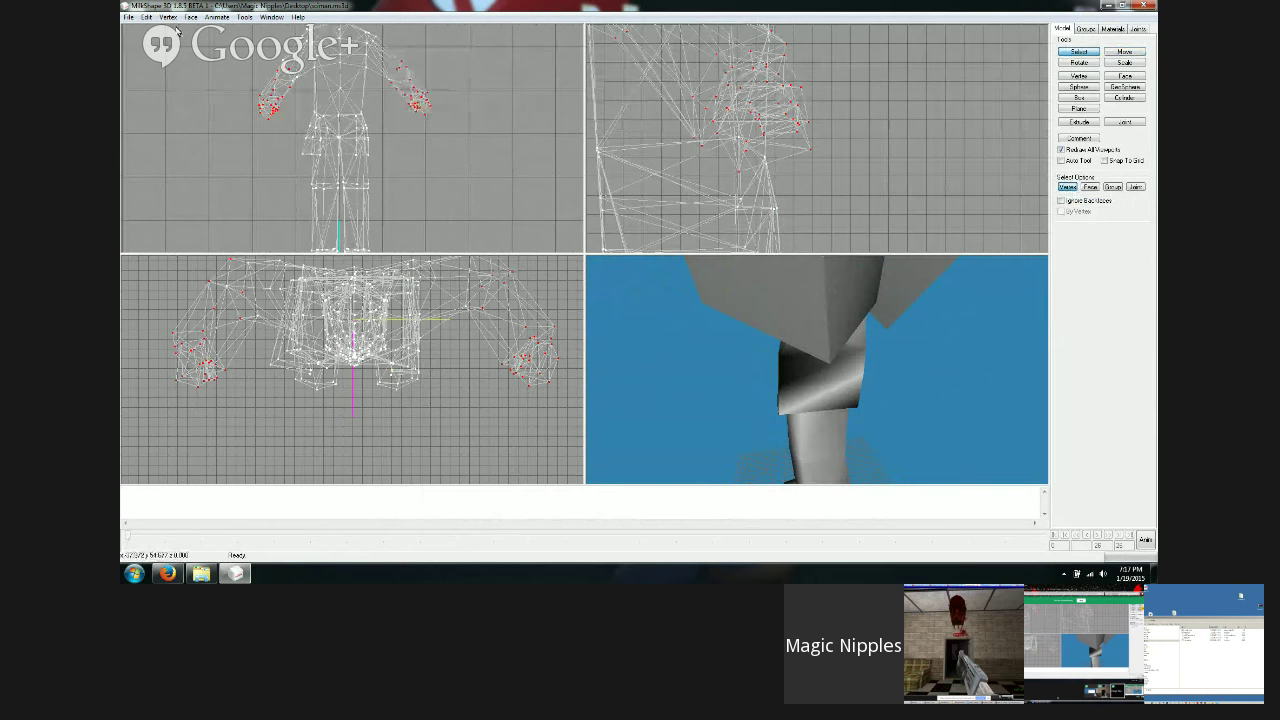
{"action": "left_click", "coordinate": [146, 17]}
{"action": "left_click", "coordinate": [187, 143]}
{"action": "left_click_drag", "start_coordinate": [763, 147], "coordinate": [780, 105], "text": "ctrl"}
{"action": "mouse_move", "coordinate": [800, 350]}
{"action": "left_mouse_down"}
{"action": "mouse_move", "coordinate": [842, 348]}
{"action": "mouse_move", "coordinate": [790, 342]}
{"action": "left_mouse_up"}
{"action": "scroll", "coordinate": [842, 348], "scroll_direction": "up", "scroll_amount": 1}
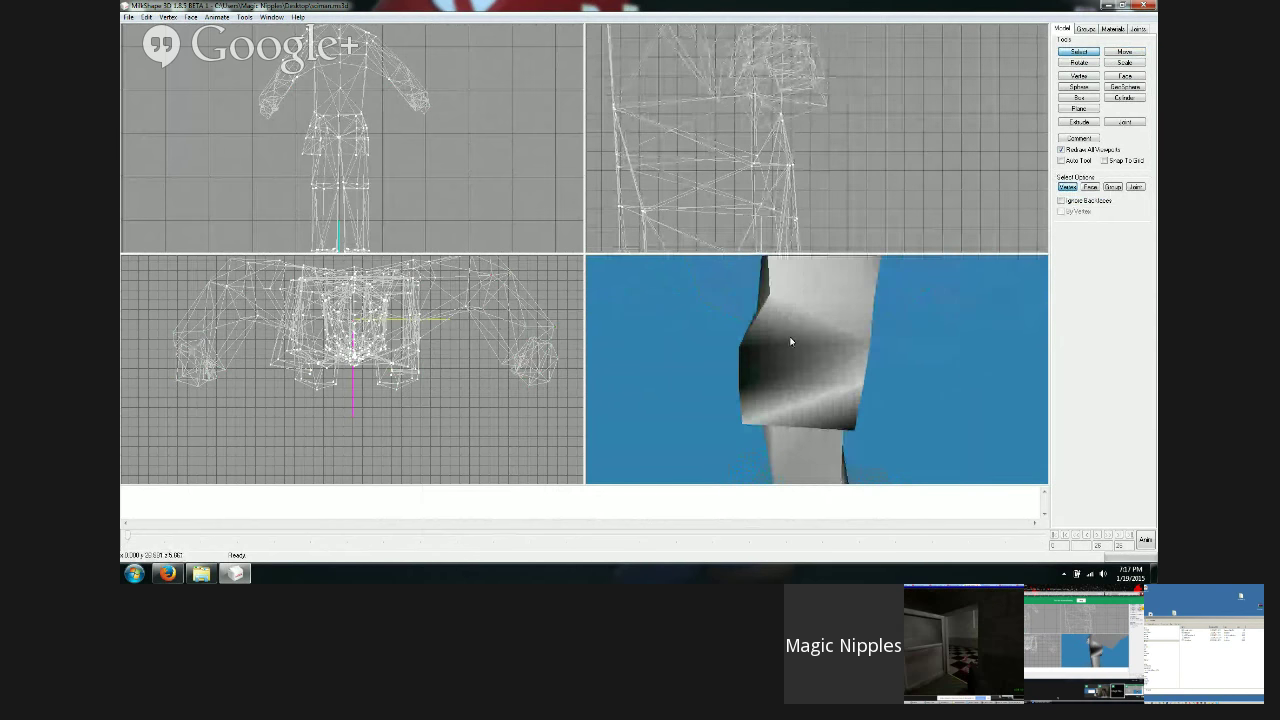
Step: Select the waist-height vertices on the coat's front edge and move them backward and slightly up in the side view
{"action": "left_click", "coordinate": [1062, 55]}
{"action": "left_click", "coordinate": [1075, 51]}
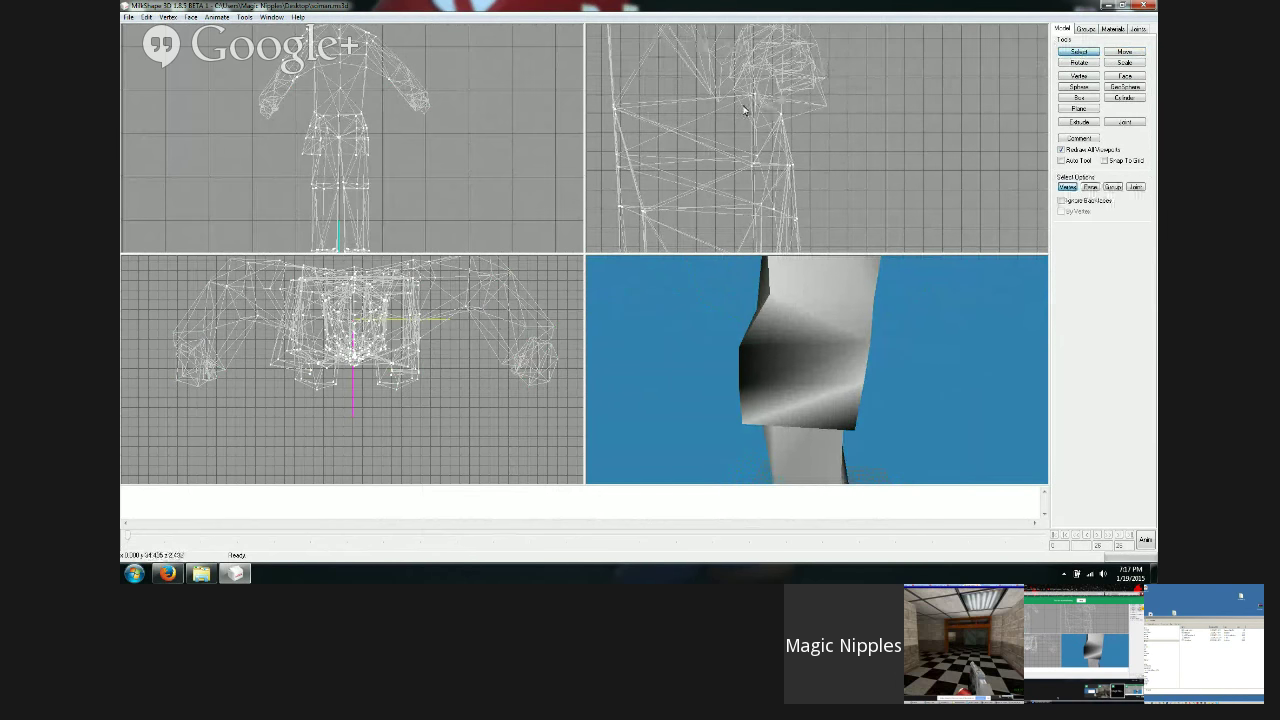
{"action": "left_click", "coordinate": [1120, 52]}
{"action": "left_click_drag", "start_coordinate": [950, 98], "coordinate": [939, 83]}
{"action": "left_click_drag", "start_coordinate": [800, 323], "coordinate": [720, 345]}
{"action": "scroll", "coordinate": [879, 172], "scroll_direction": "down", "scroll_amount": 5}
{"action": "scroll", "coordinate": [883, 180], "scroll_direction": "up", "scroll_amount": 4}
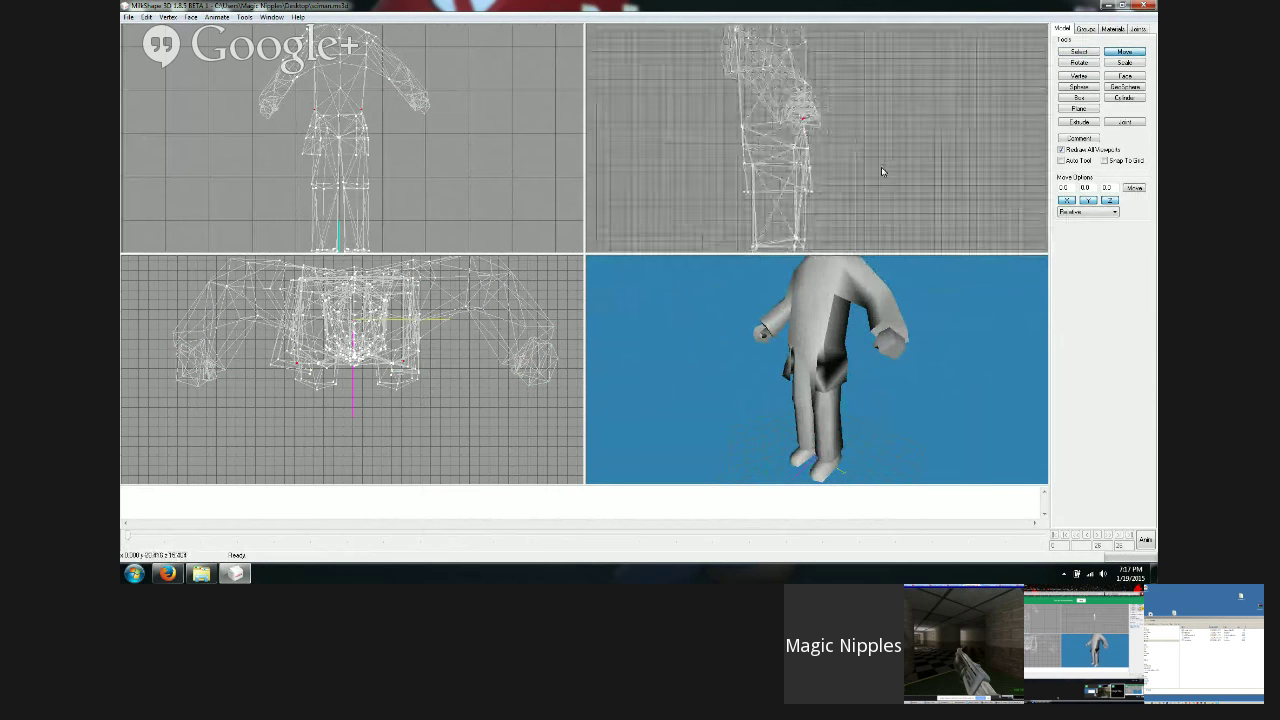
Step: Select the coat's skirt vertices from waist to hem, rotate them slightly backward and reposition them forward and down in the side view
{"action": "left_click_drag", "start_coordinate": [866, 185], "coordinate": [891, 154], "text": "ctrl"}
{"action": "scroll", "coordinate": [891, 150], "scroll_direction": "up", "scroll_amount": 2}
{"action": "left_click", "coordinate": [1079, 51]}
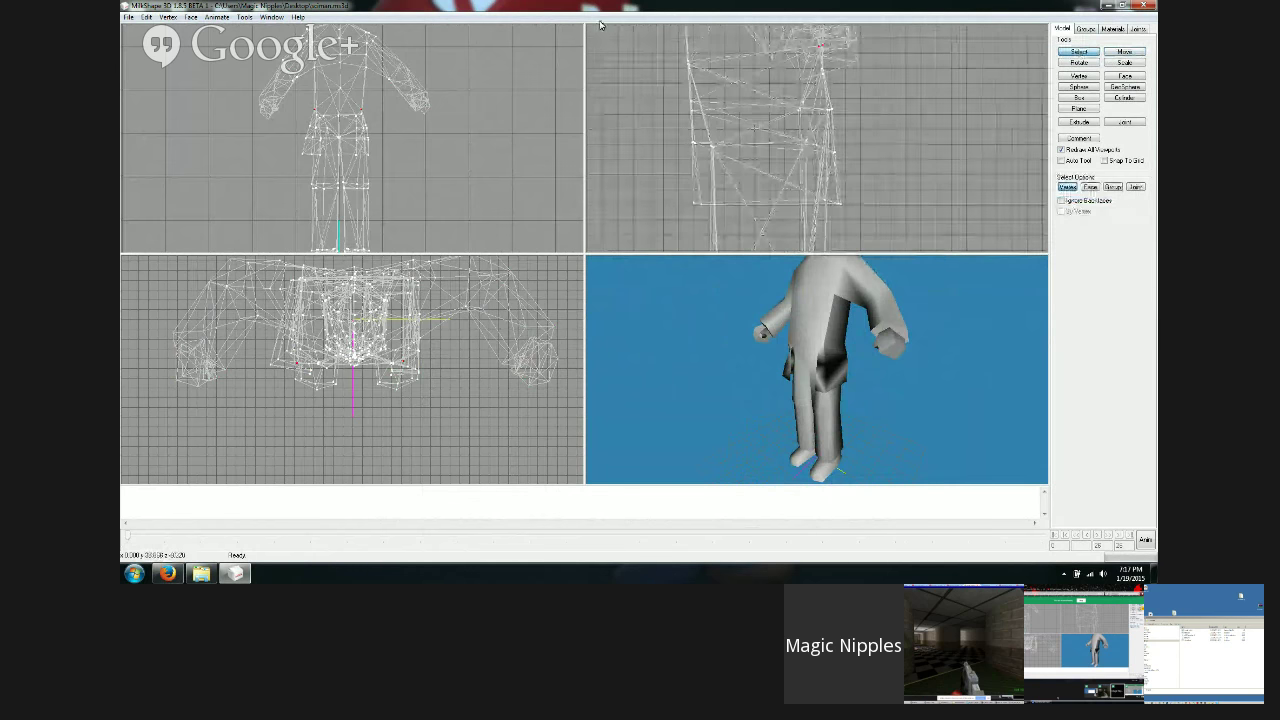
{"action": "left_click_drag", "start_coordinate": [662, 34], "coordinate": [943, 91]}
{"action": "left_click", "coordinate": [1117, 51]}
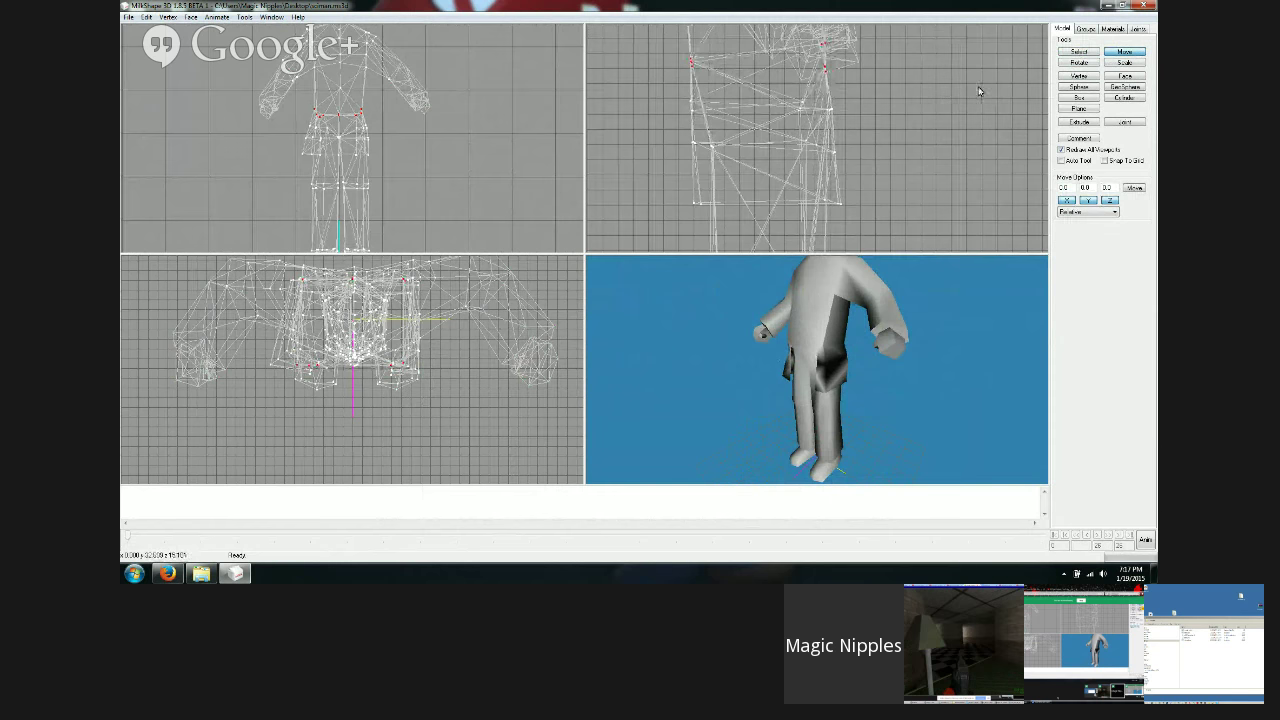
{"action": "left_click", "coordinate": [1079, 51]}
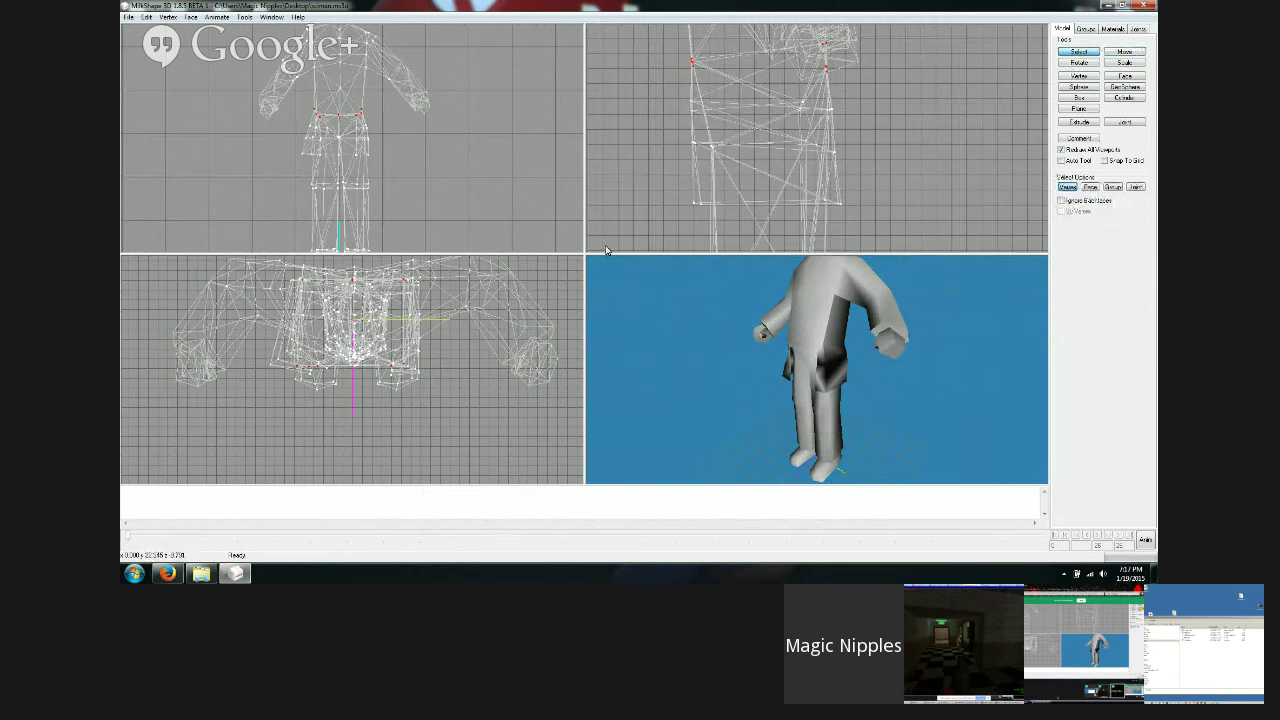
{"action": "left_click_drag", "start_coordinate": [655, 216], "coordinate": [755, 105]}
{"action": "left_click", "coordinate": [1121, 52]}
{"action": "left_click", "coordinate": [1078, 62]}
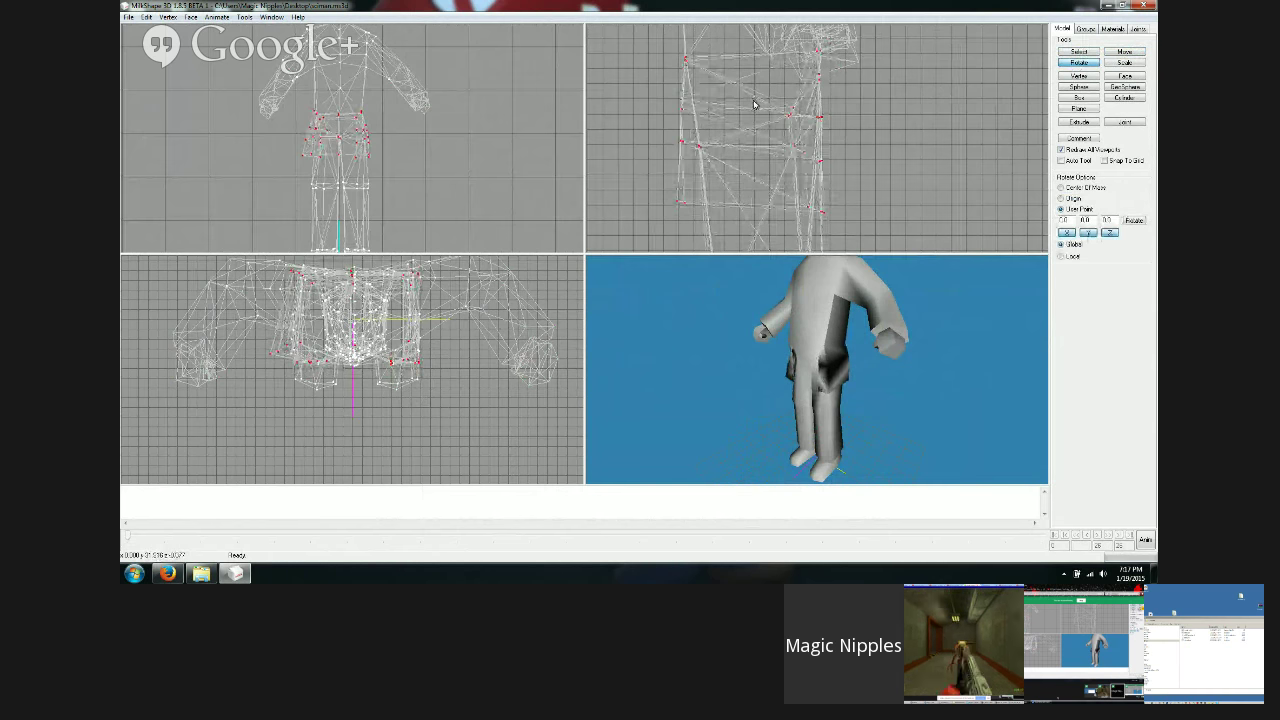
{"action": "left_click", "coordinate": [1119, 51]}
{"action": "left_click_drag", "start_coordinate": [807, 145], "coordinate": [821, 160]}
Step: Clear the vertex selection and save the model
{"action": "scroll", "coordinate": [843, 182], "scroll_direction": "down", "scroll_amount": 3}
{"action": "scroll", "coordinate": [845, 190], "scroll_direction": "up", "scroll_amount": 3}
{"action": "left_click_drag", "start_coordinate": [850, 370], "coordinate": [850, 432]}
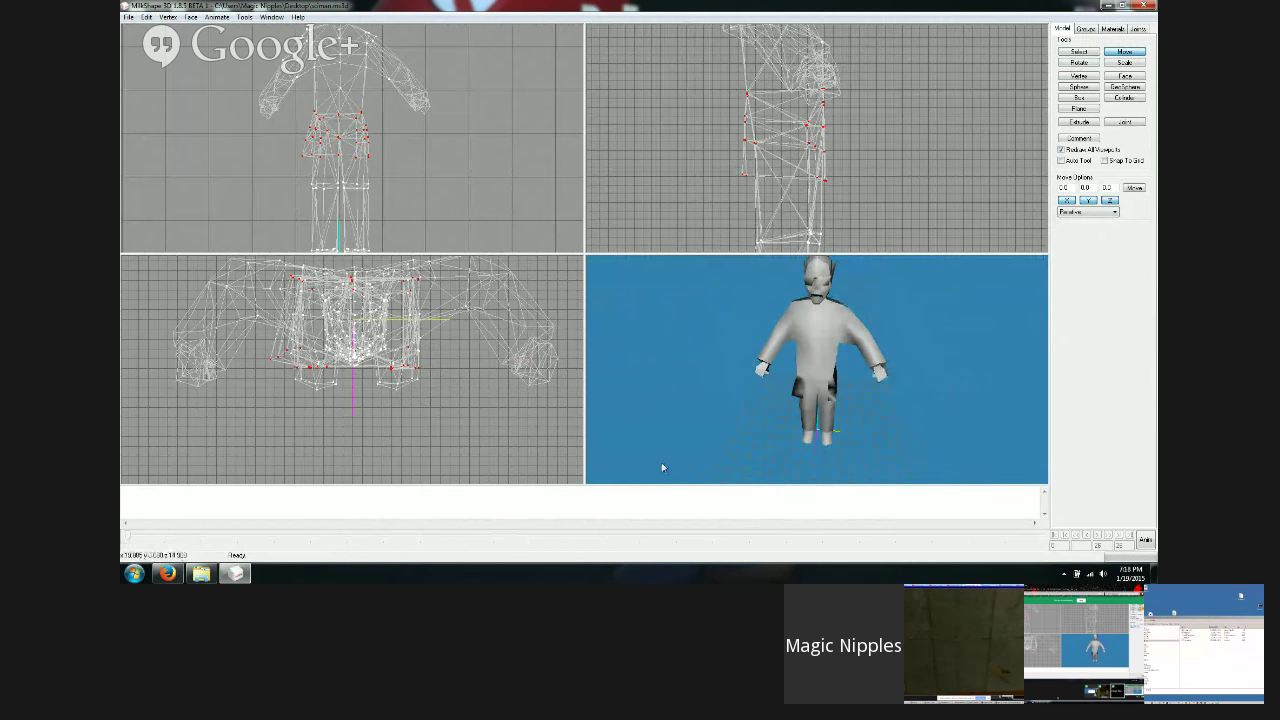
{"action": "left_click_drag", "start_coordinate": [662, 467], "coordinate": [350, 523]}
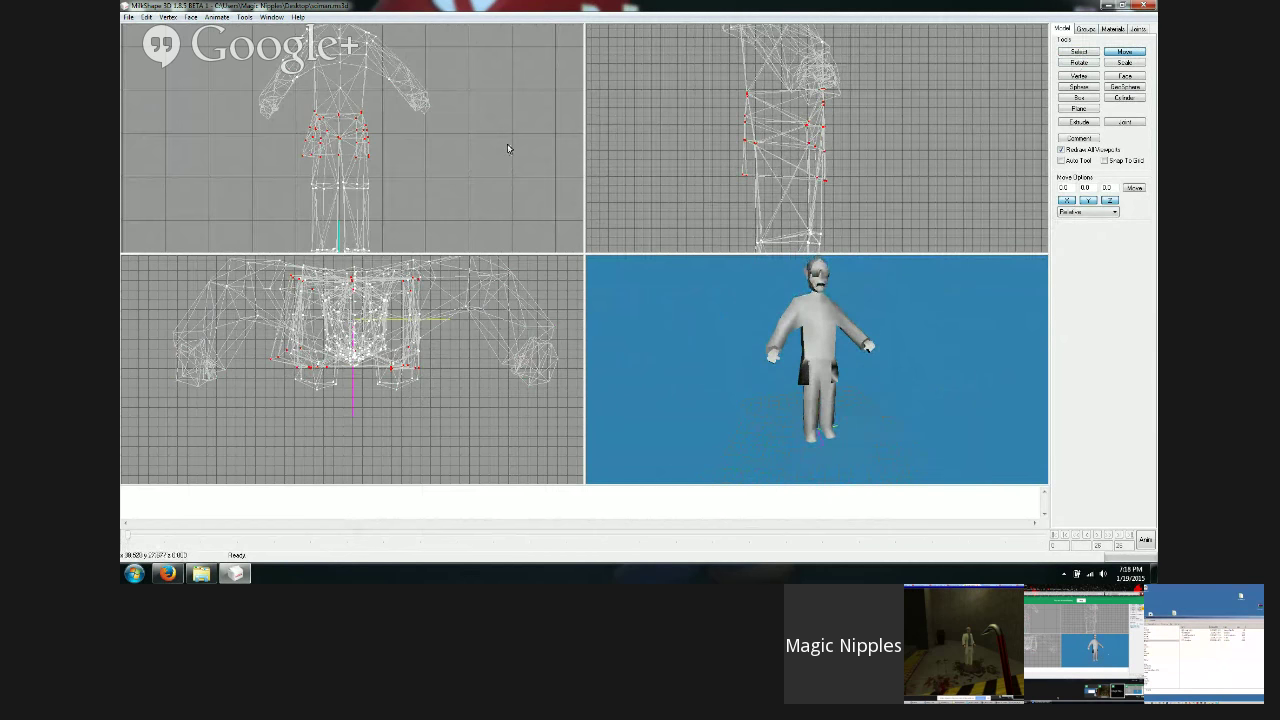
{"action": "left_click_drag", "start_coordinate": [900, 60], "coordinate": [930, 225], "text": "ctrl"}
{"action": "left_click_drag", "start_coordinate": [1026, 106], "coordinate": [935, 188], "text": "ctrl"}
{"action": "left_click", "coordinate": [1079, 53]}
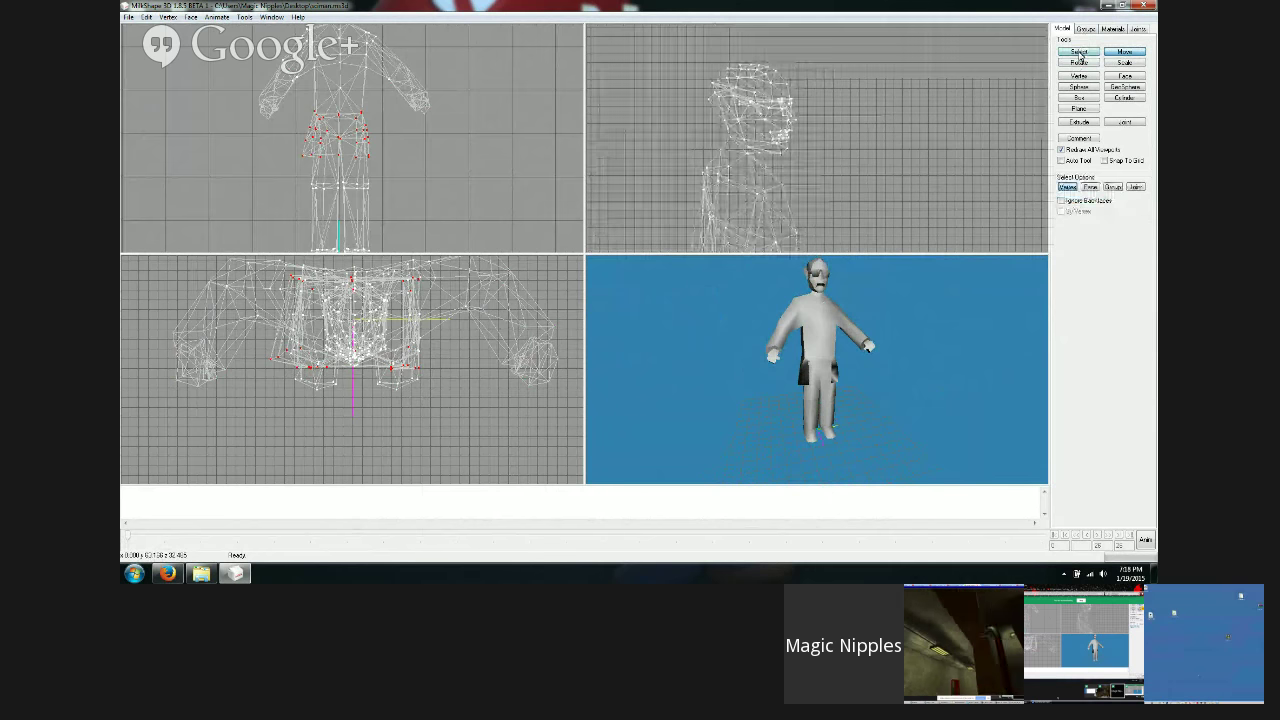
{"action": "left_click", "coordinate": [960, 90]}
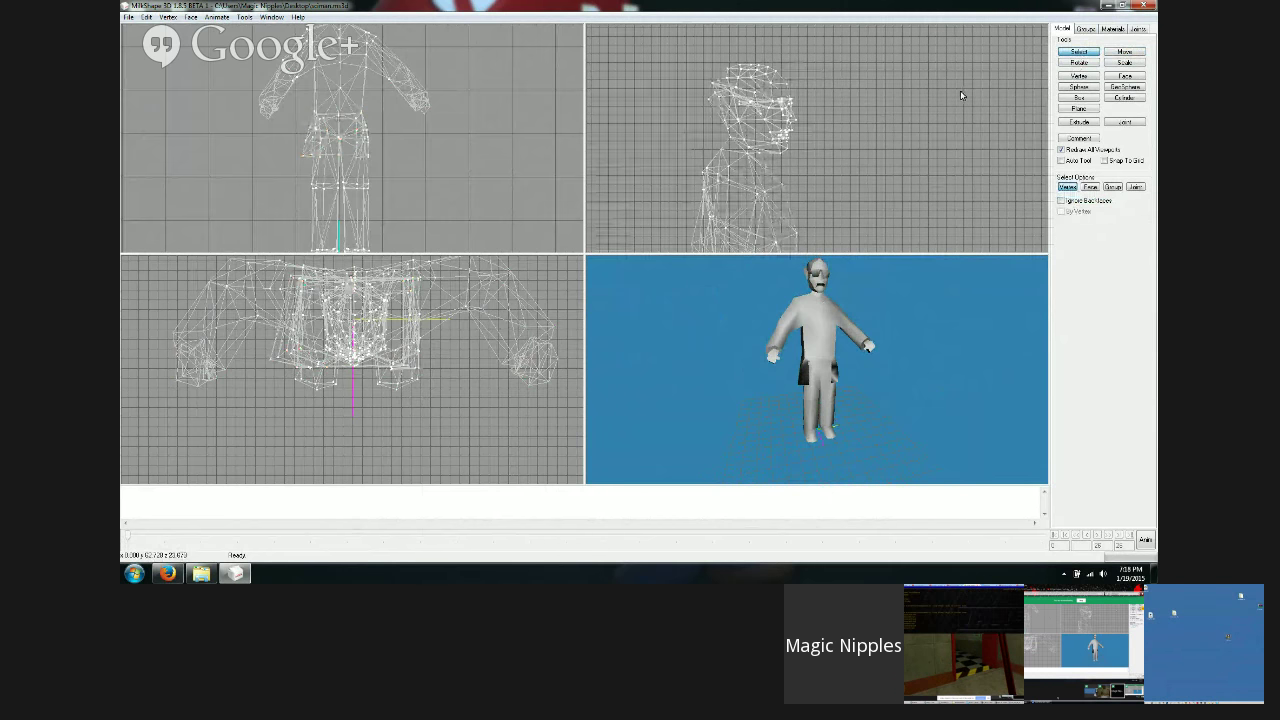
{"action": "left_click", "coordinate": [128, 17]}
{"action": "left_click", "coordinate": [140, 54]}
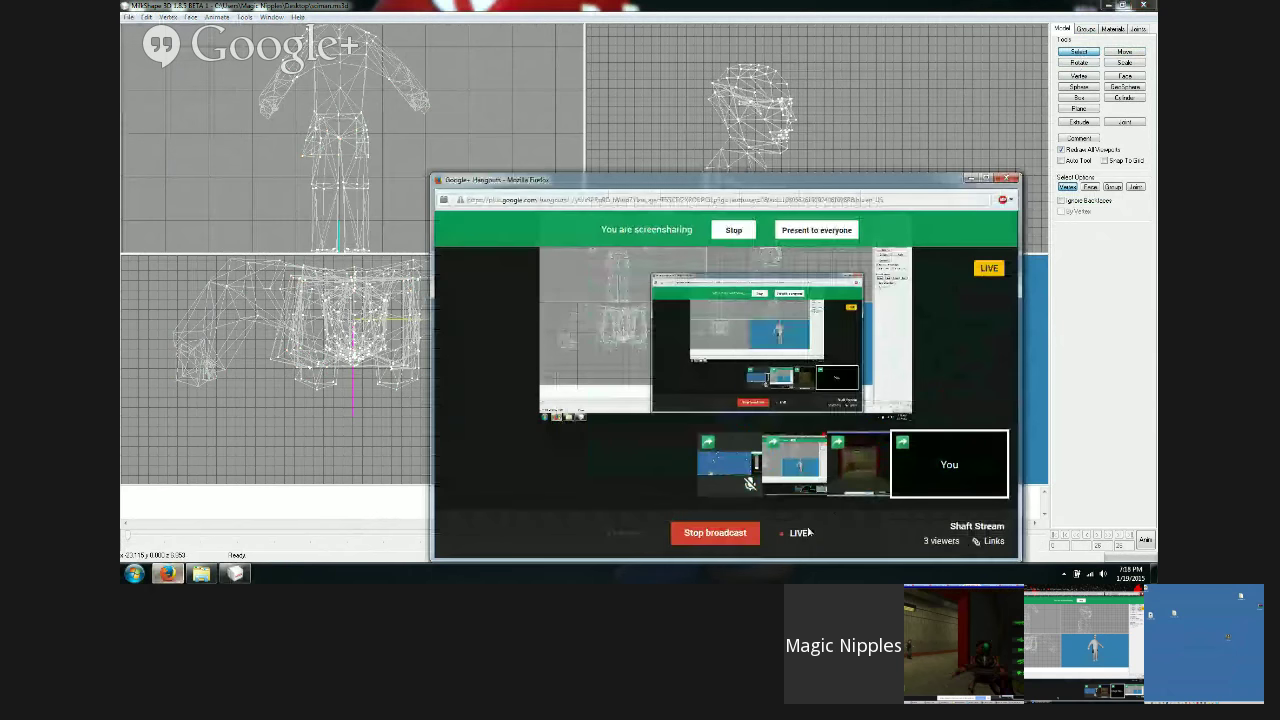
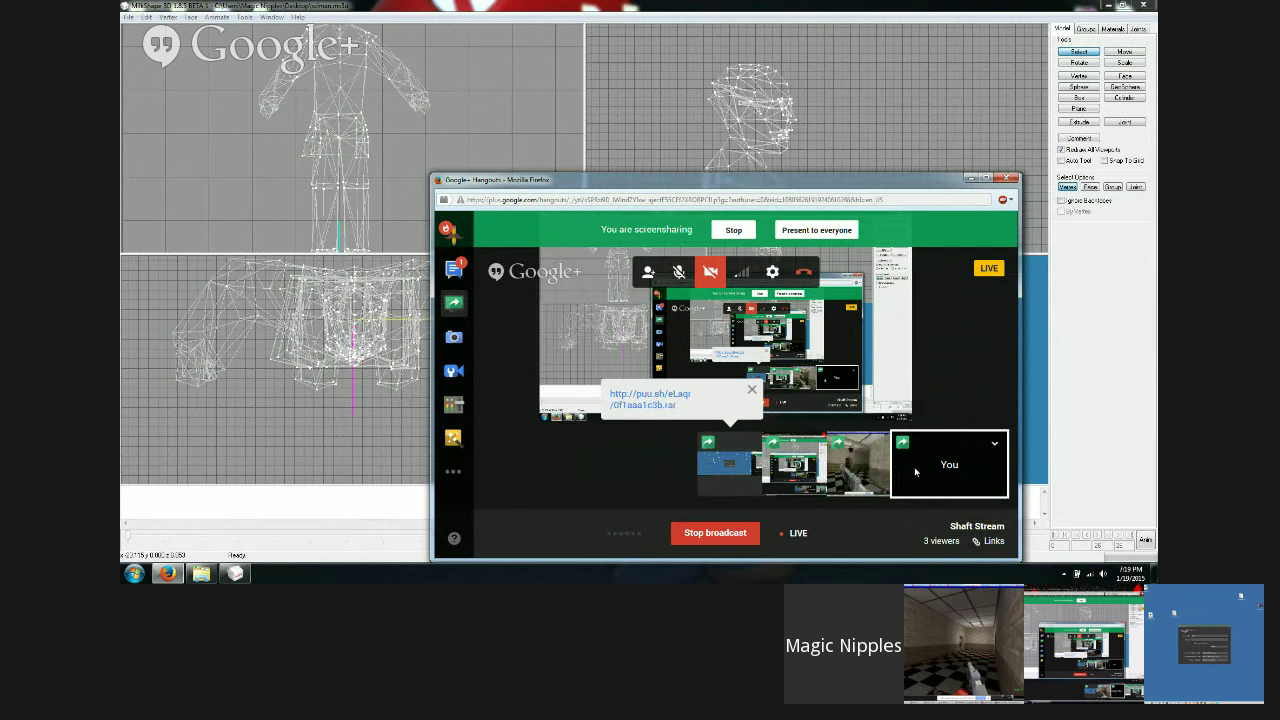
Step: Download weapons.rar to the Desktop from the link shared in the Google+ Hangouts chat, and close the leftover browser window
{"action": "left_click", "coordinate": [636, 404]}
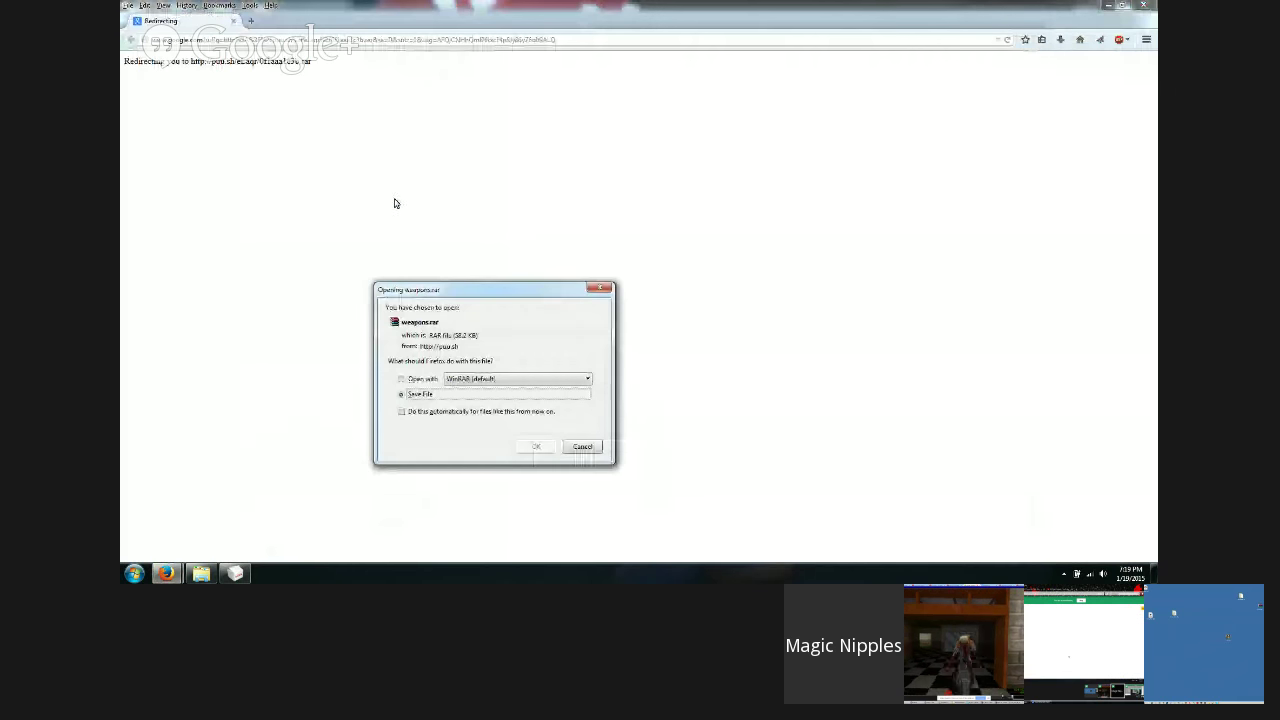
{"action": "left_click", "coordinate": [532, 446]}
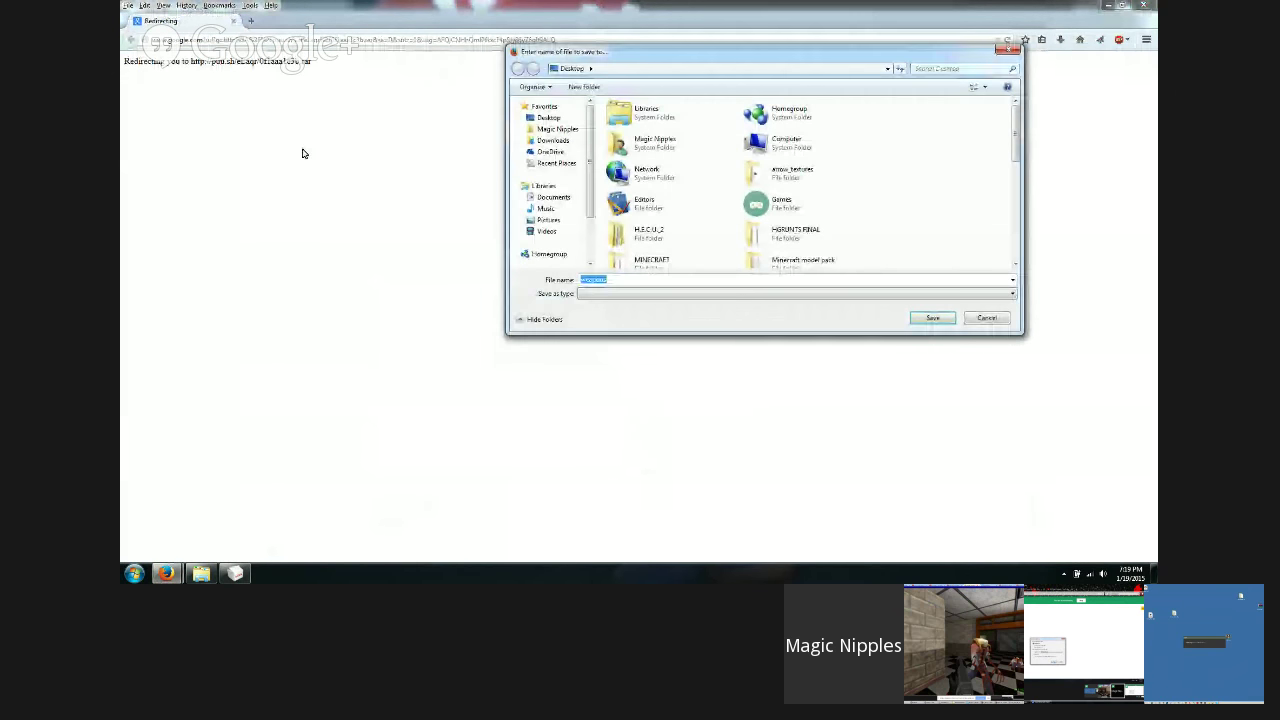
{"action": "left_click", "coordinate": [540, 119]}
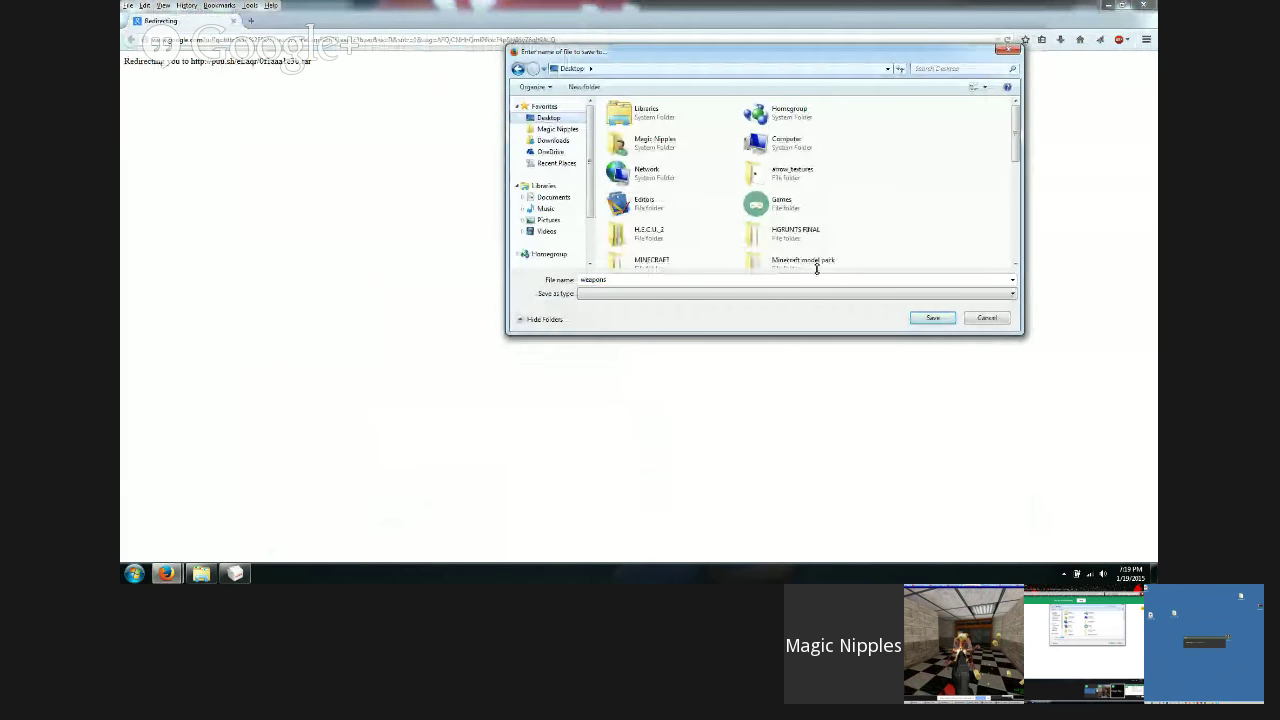
{"action": "left_click", "coordinate": [929, 319]}
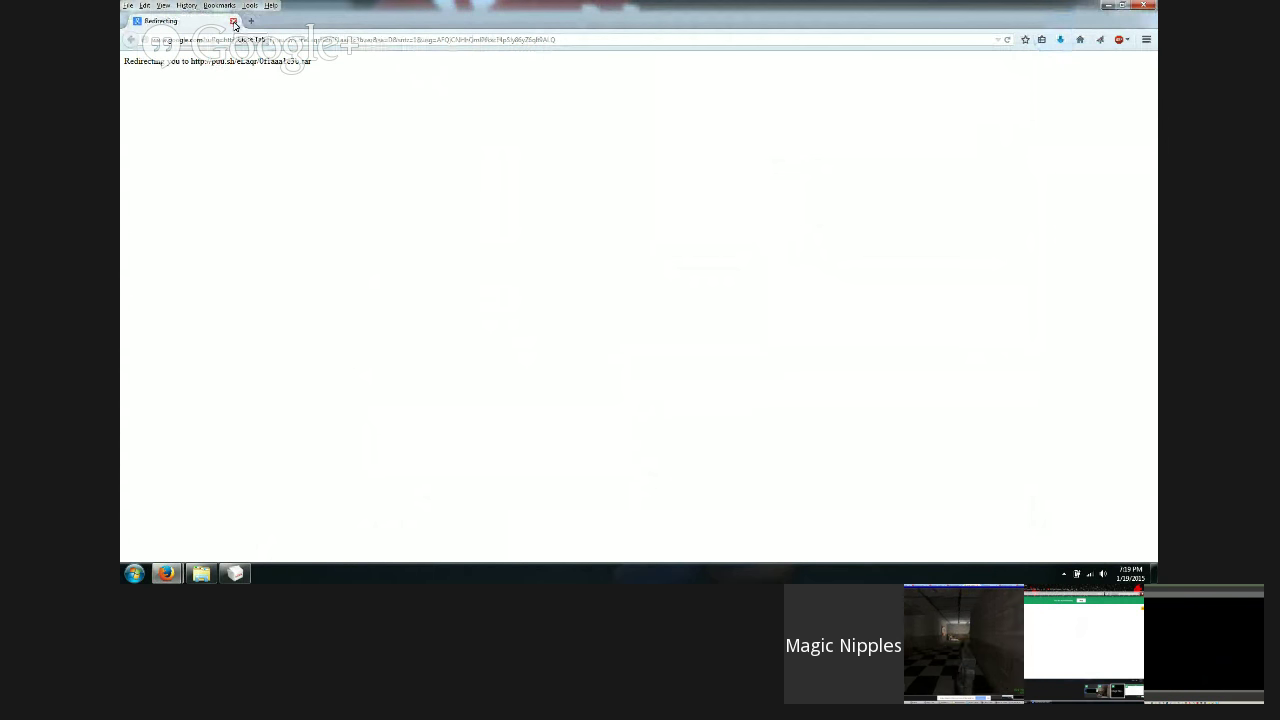
{"action": "left_click", "coordinate": [1145, 8]}
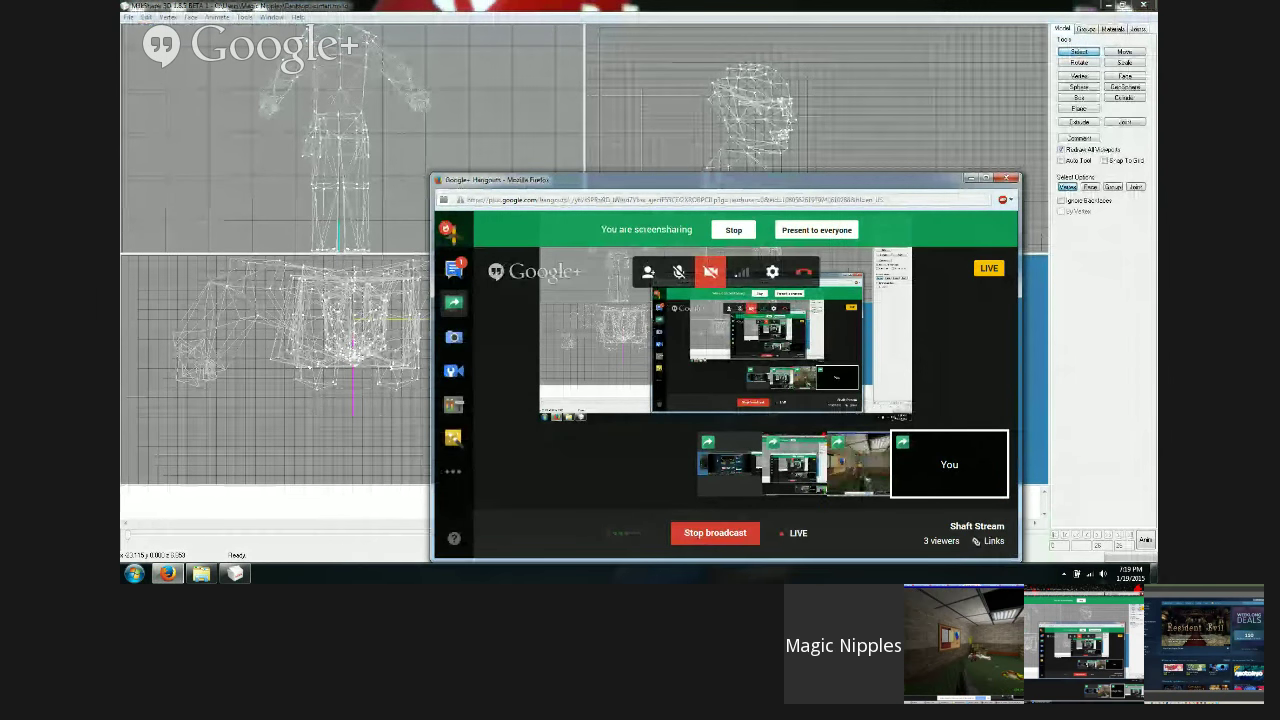
Step: Open weapons.rar from the desktop in WinRAR and select the first sound file in it
{"action": "left_click", "coordinate": [1152, 573]}
{"action": "double_click", "coordinate": [263, 302]}
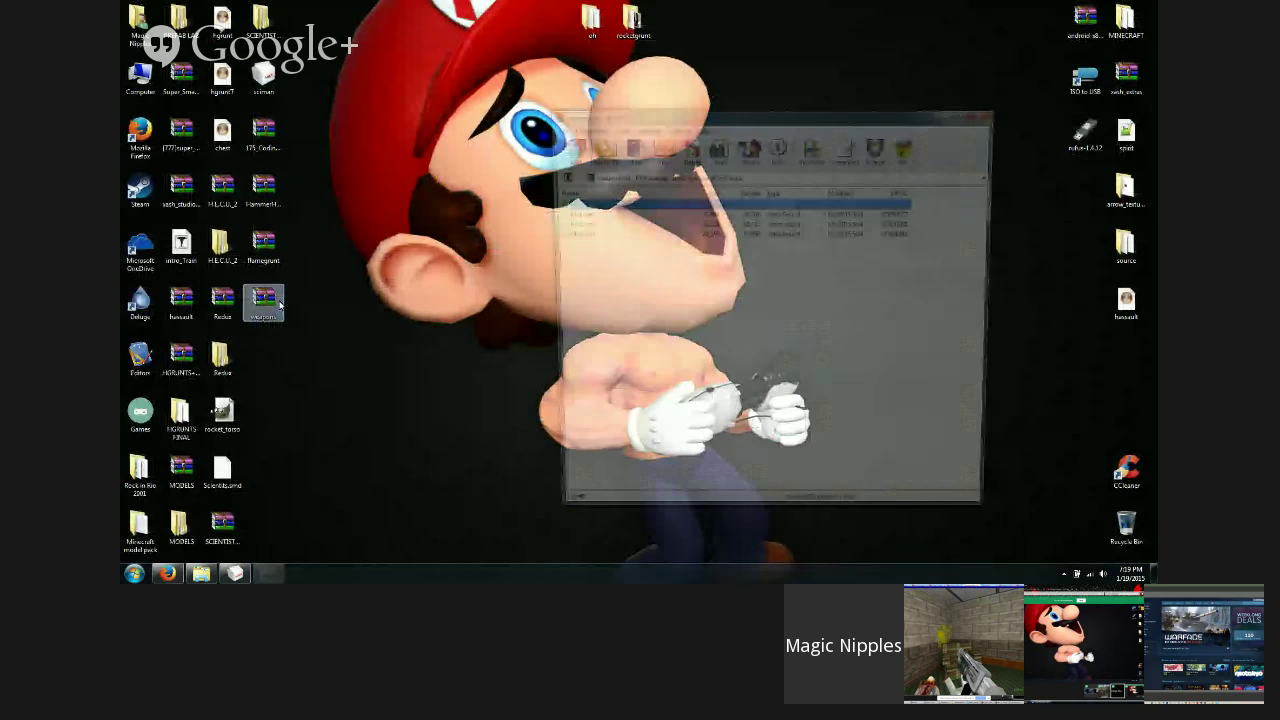
{"action": "left_click", "coordinate": [584, 214]}
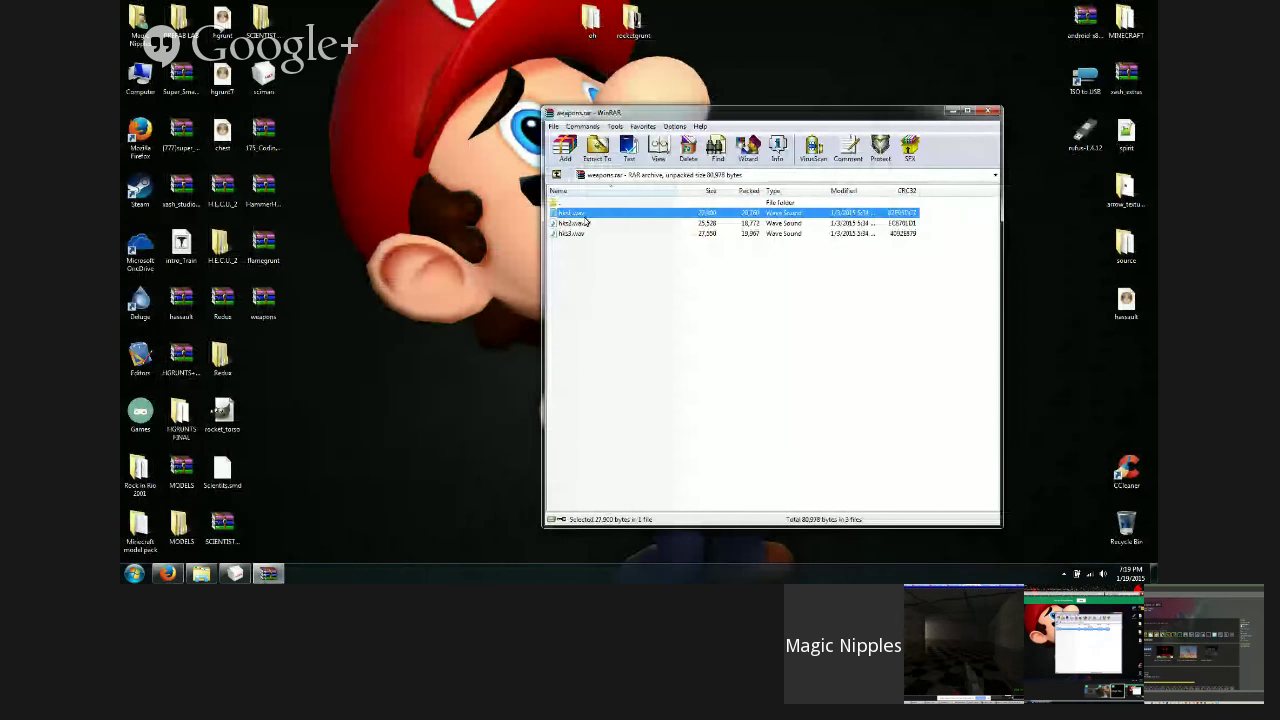
Step: Play each of the three wave sounds in weapons.rar, closing the media player between them
{"action": "double_click", "coordinate": [585, 216]}
{"action": "left_click", "coordinate": [488, 74]}
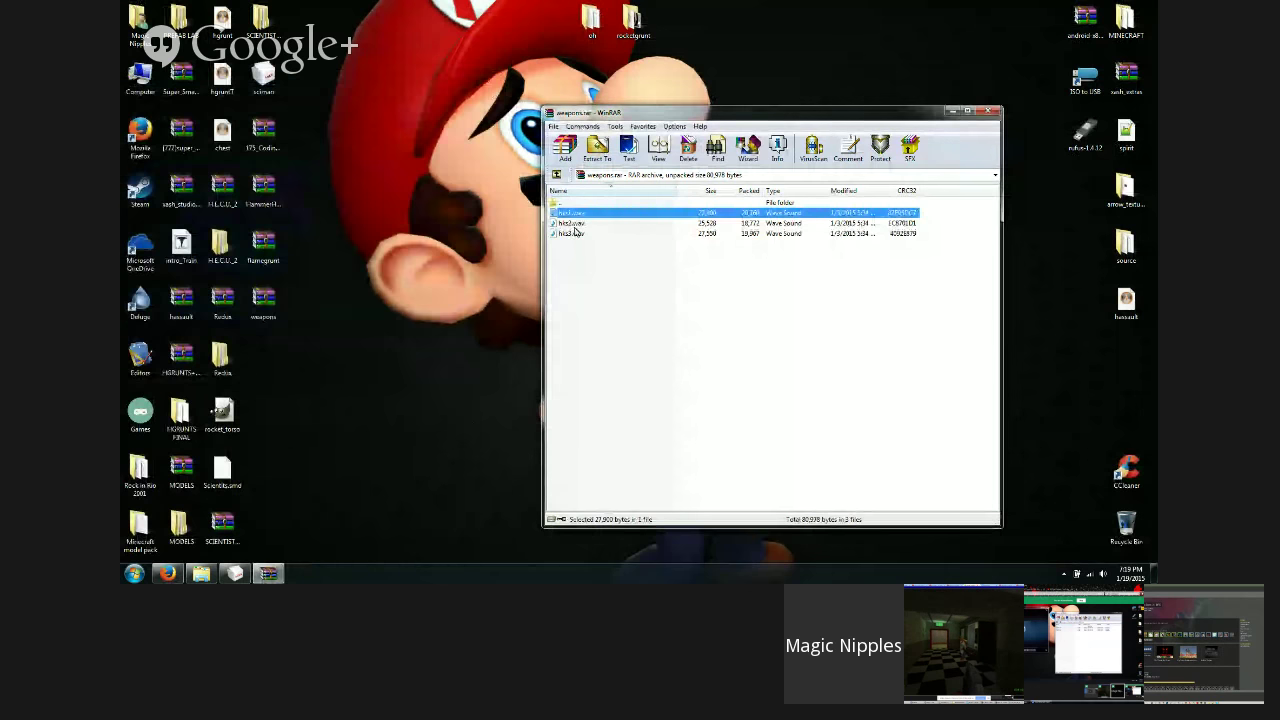
{"action": "double_click", "coordinate": [572, 223]}
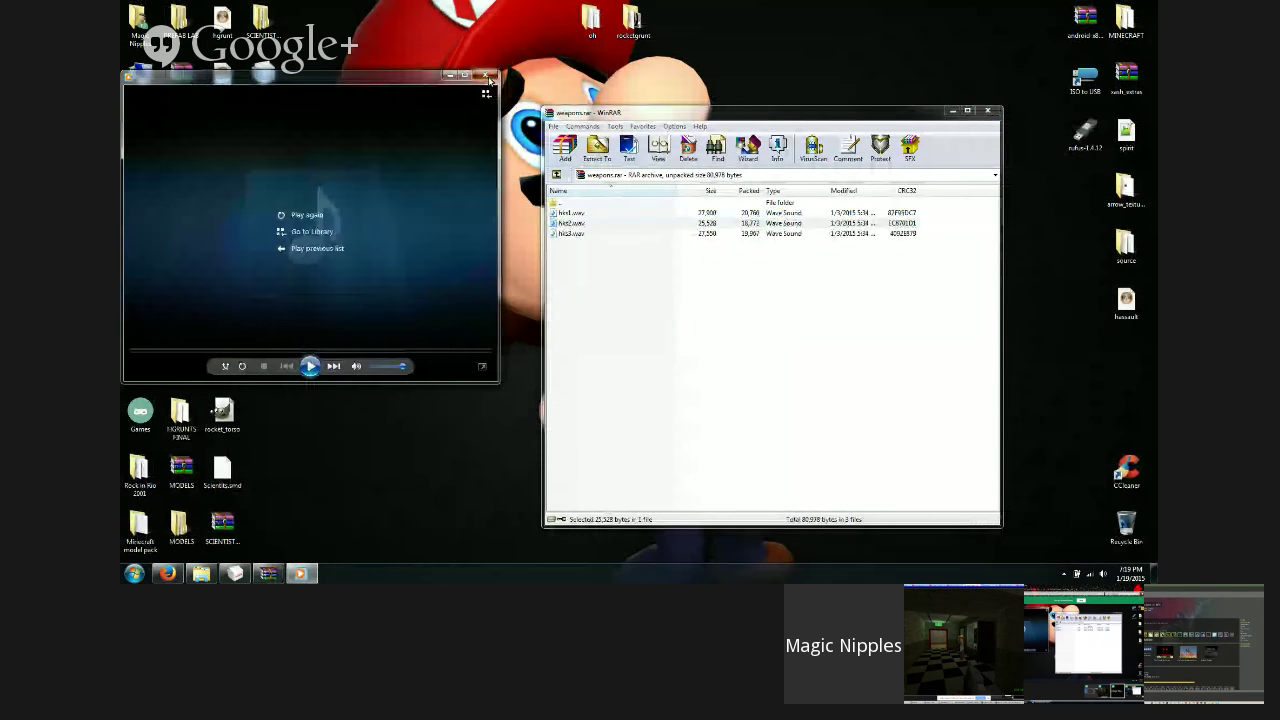
{"action": "left_click", "coordinate": [488, 77]}
{"action": "double_click", "coordinate": [578, 234]}
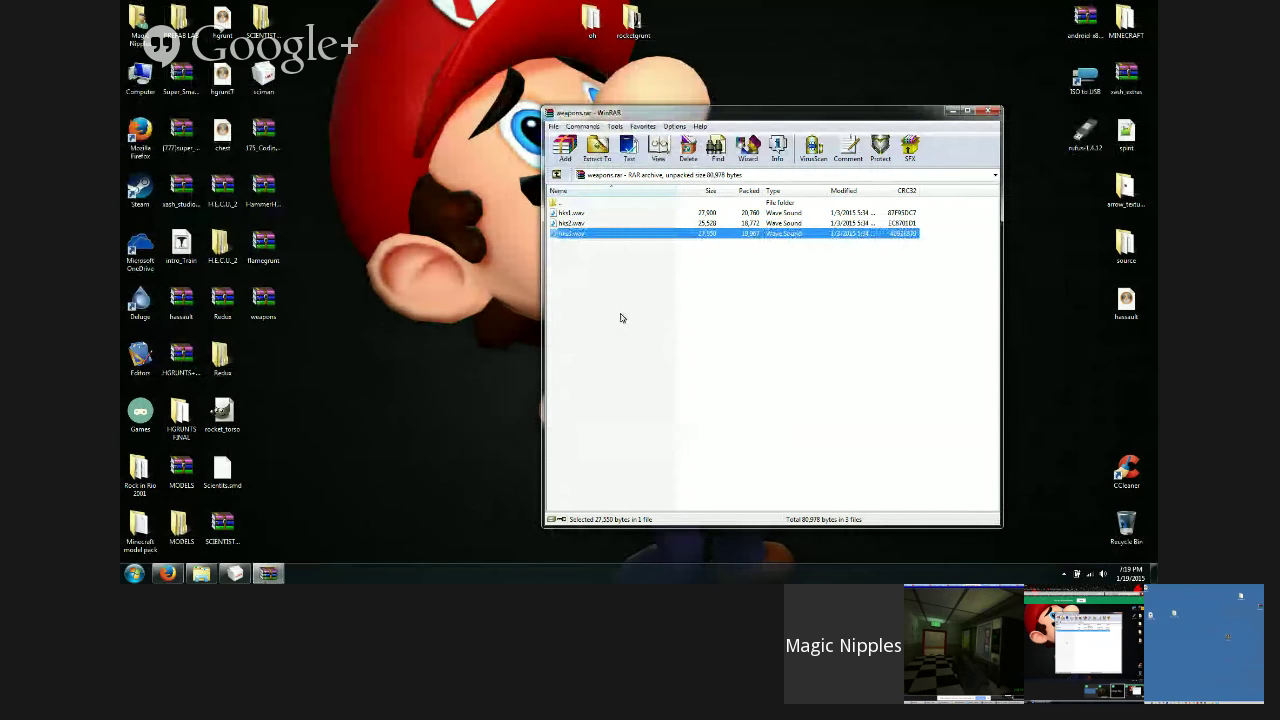
Step: Close the weapons.rar archive and delete it from the desktop
{"action": "left_click", "coordinate": [990, 111]}
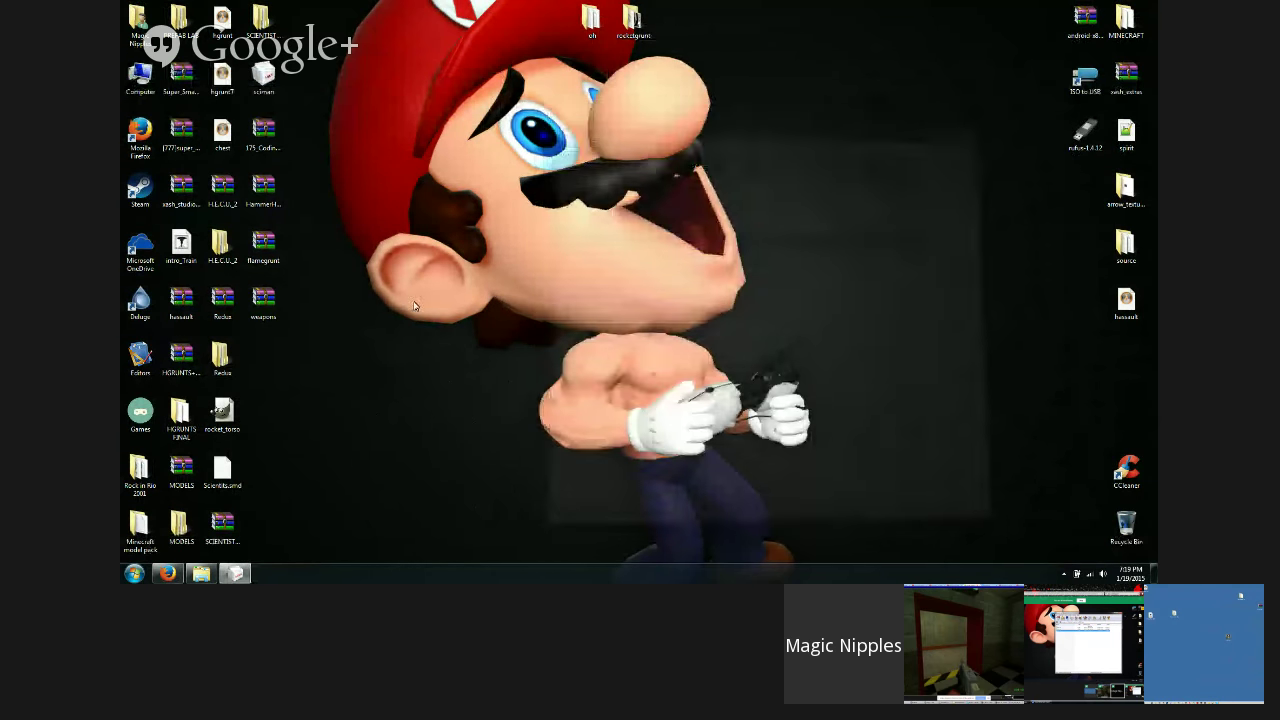
{"action": "left_click_drag", "start_coordinate": [360, 340], "coordinate": [255, 287]}
{"action": "key", "text": "Delete"}
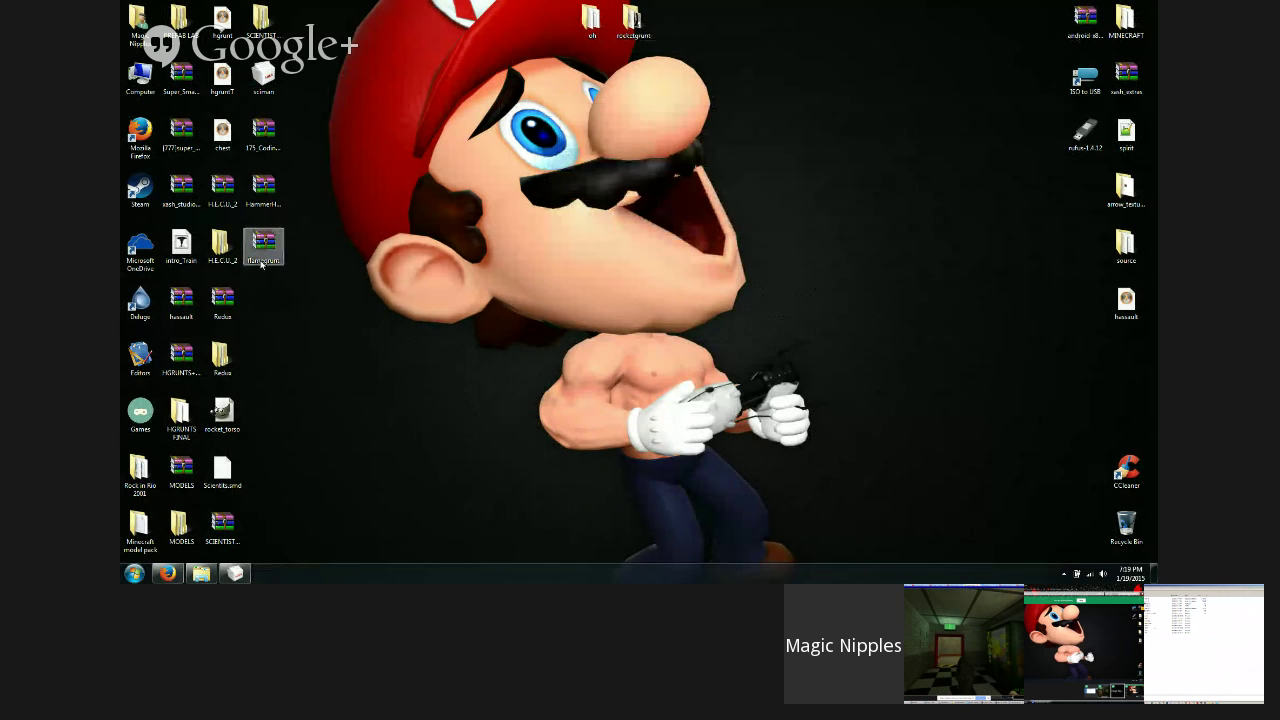
Step: Open the flamegrunt archive from the desktop, preview its MDL model in Half-Life Model Viewer, and close both windows
{"action": "double_click", "coordinate": [263, 244]}
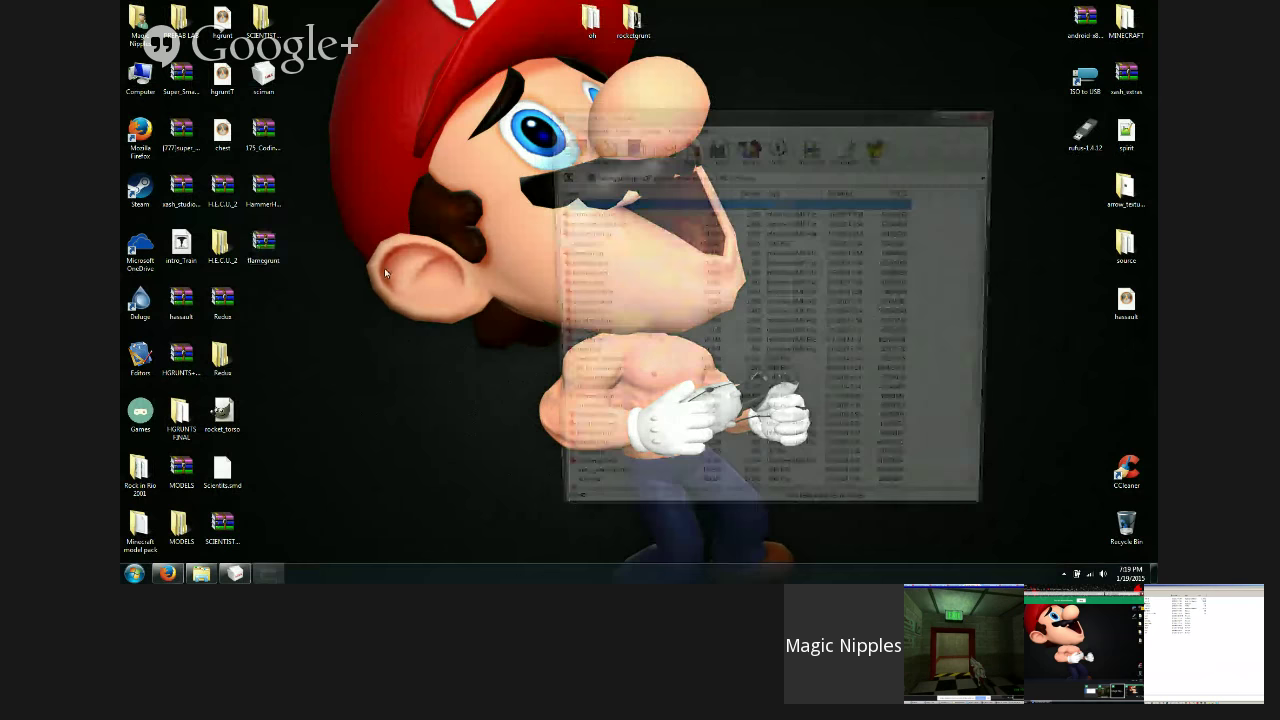
{"action": "double_click", "coordinate": [590, 408]}
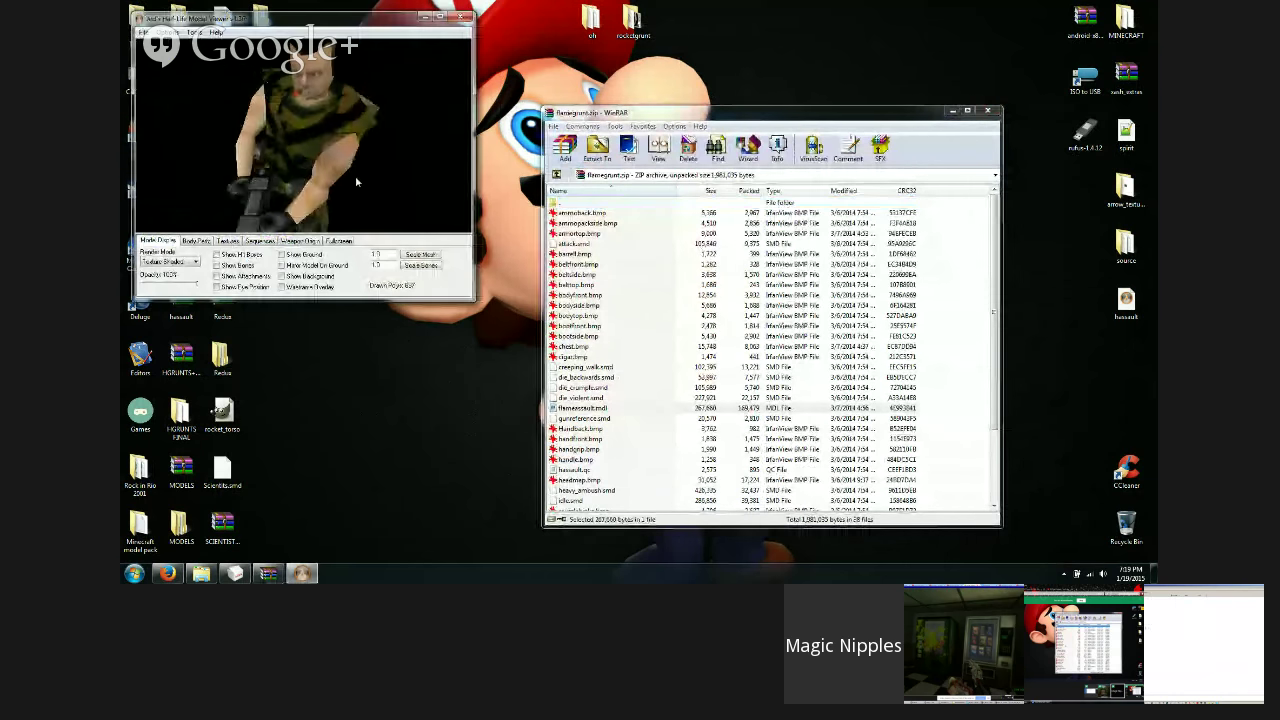
{"action": "left_click", "coordinate": [461, 18]}
{"action": "left_click", "coordinate": [988, 110]}
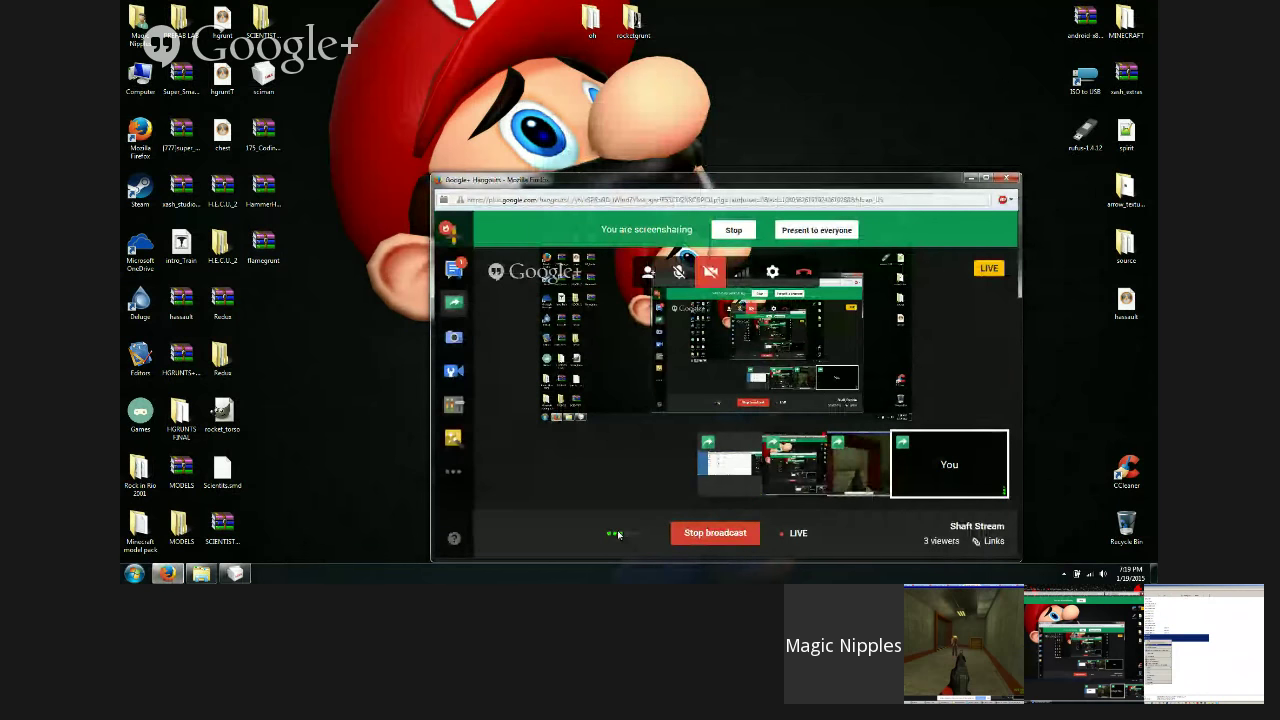
{"action": "left_click", "coordinate": [201, 574]}
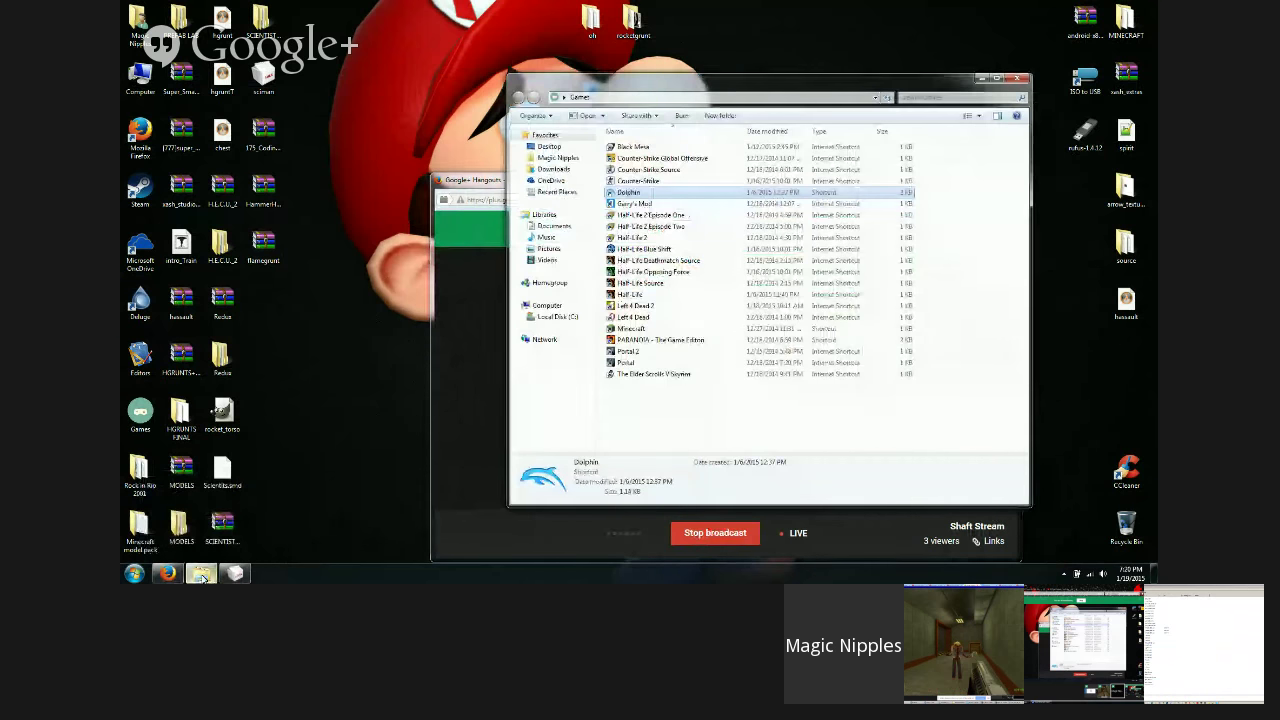
{"action": "left_click", "coordinate": [201, 574]}
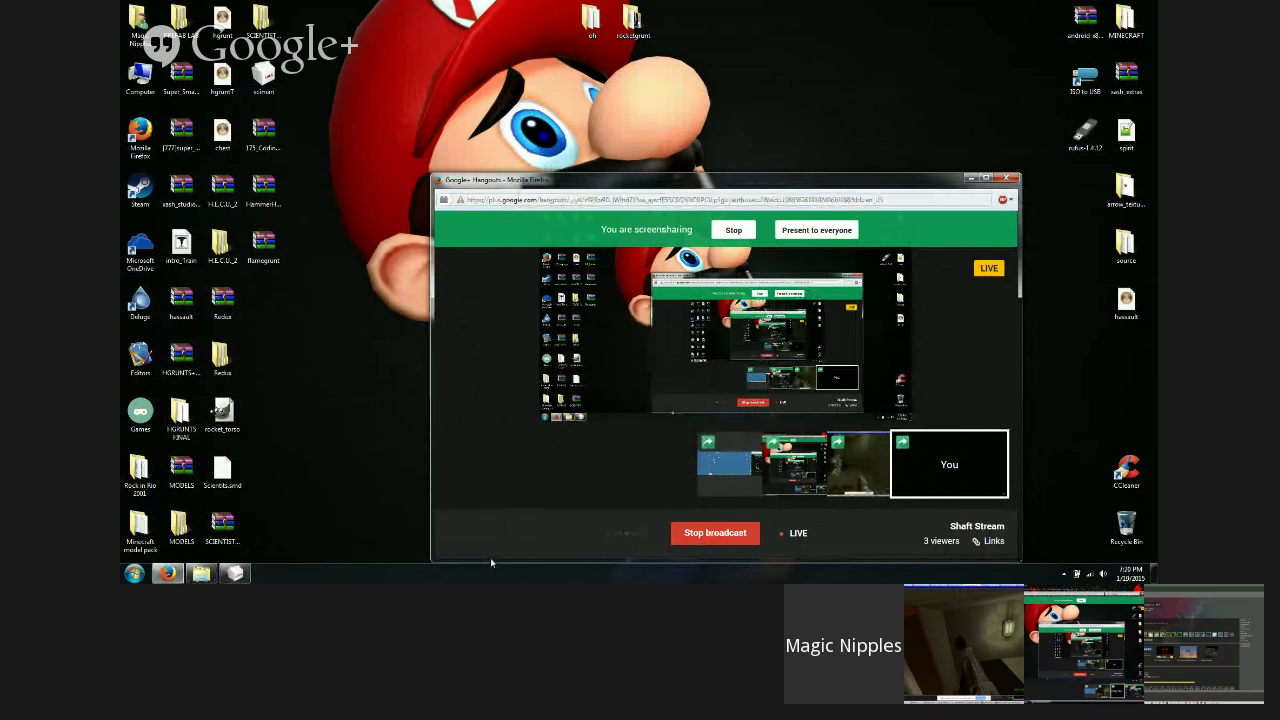
{"action": "left_click", "coordinate": [236, 575]}
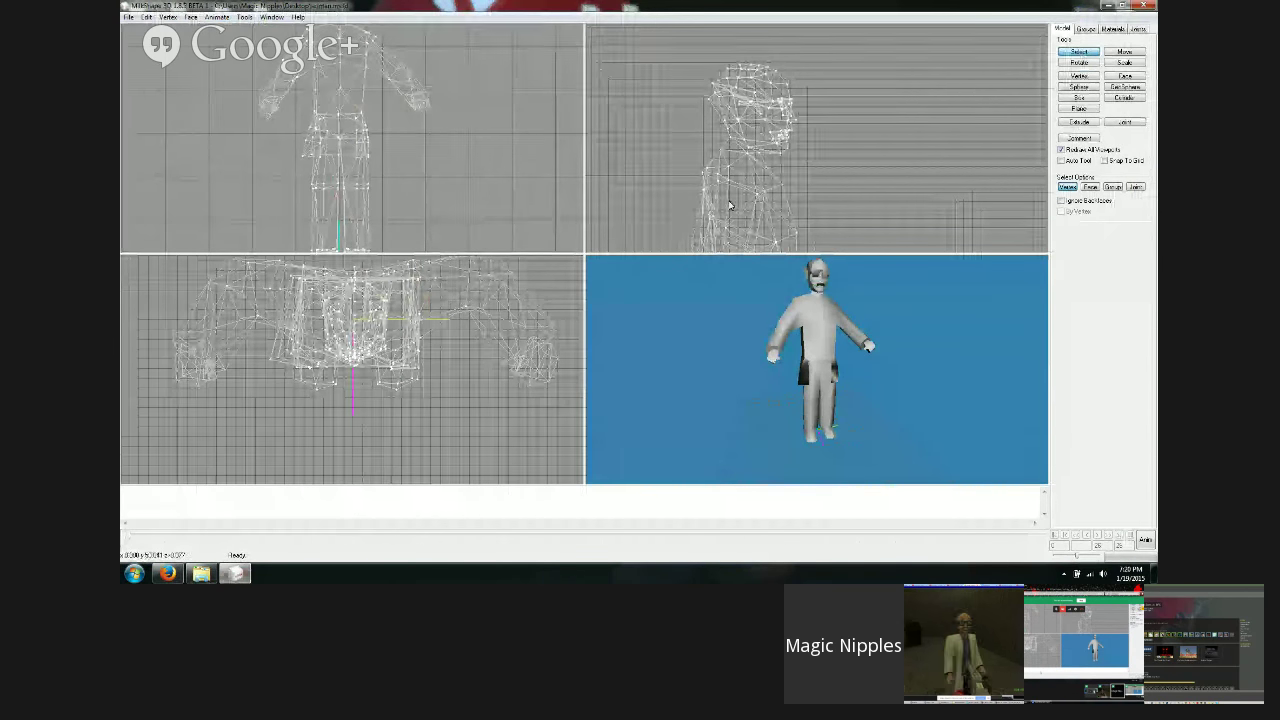
{"action": "left_click", "coordinate": [1085, 28]}
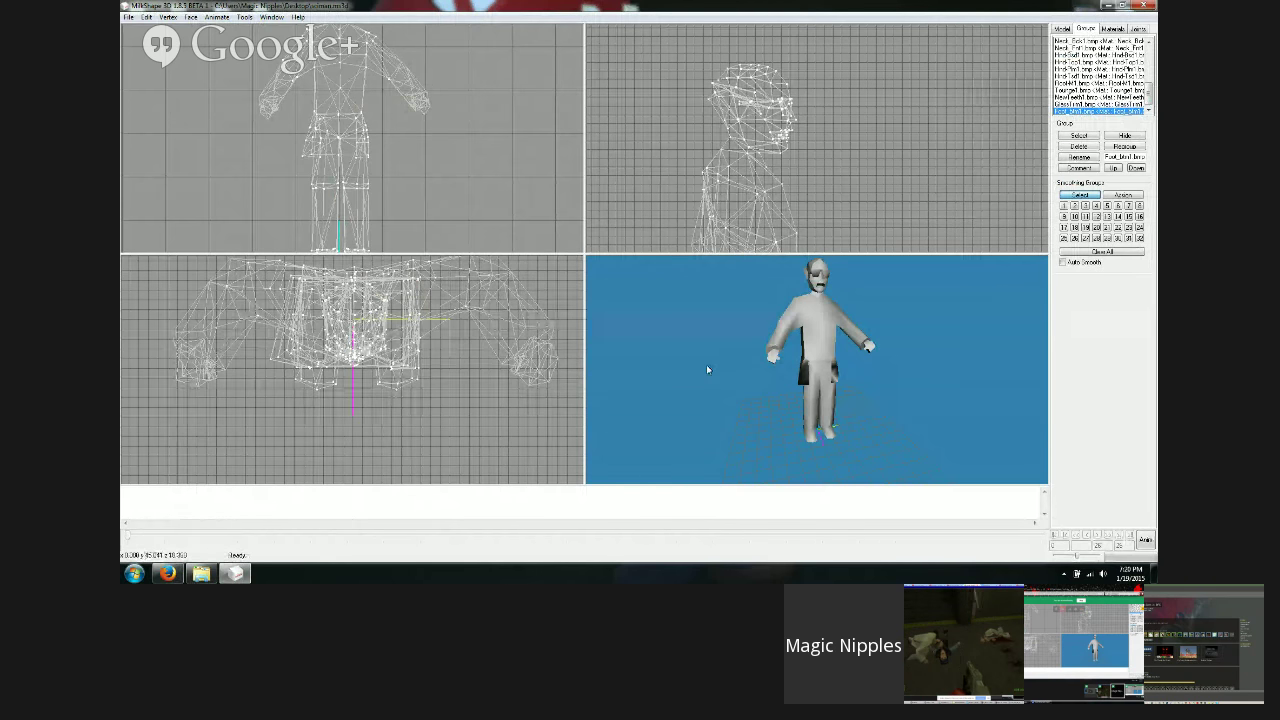
{"action": "left_click", "coordinate": [172, 576]}
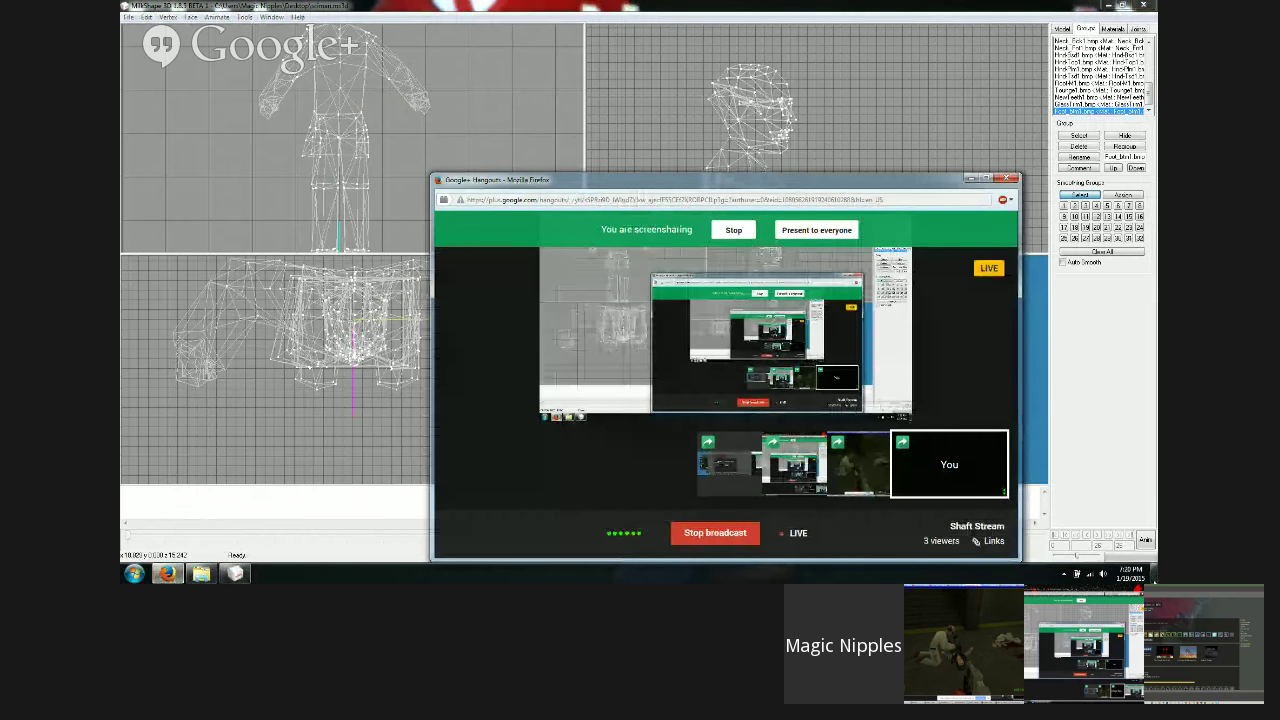
{"action": "key", "text": "super+d"}
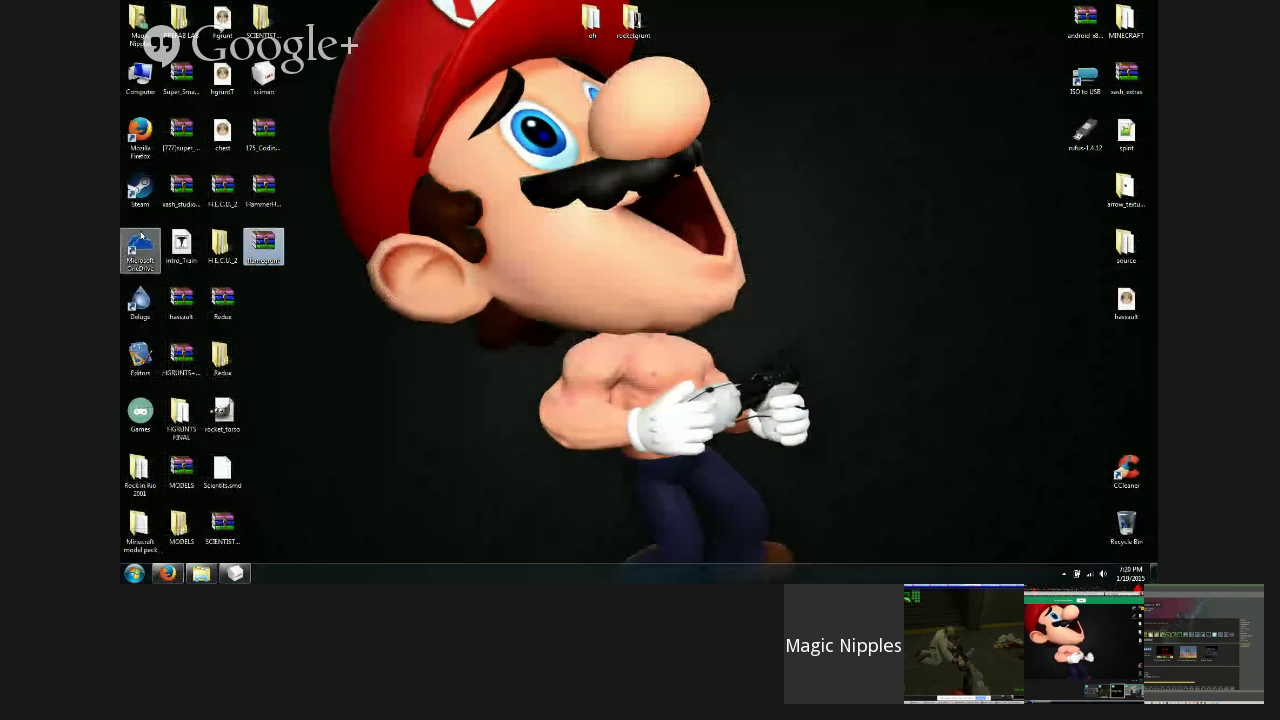
Step: Launch Steam from the desktop, read the unread chat message from its notifications, and close the chat window
{"action": "left_click", "coordinate": [142, 205]}
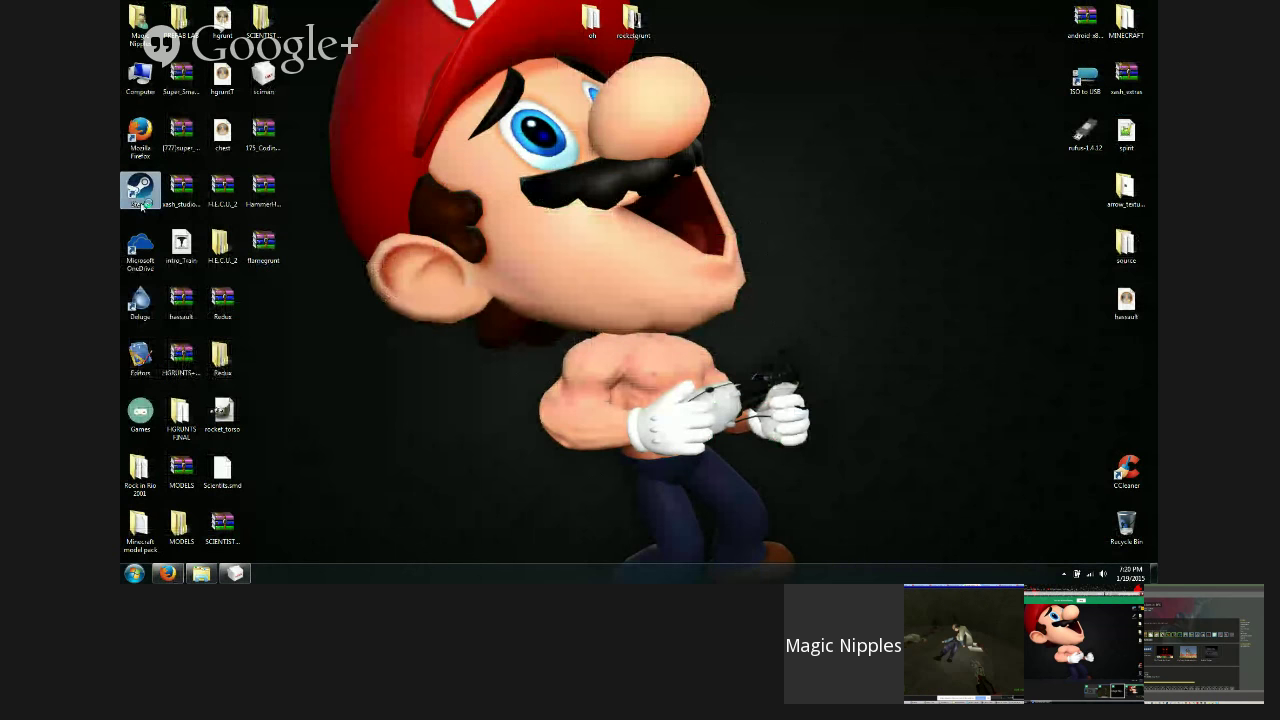
{"action": "double_click", "coordinate": [142, 205]}
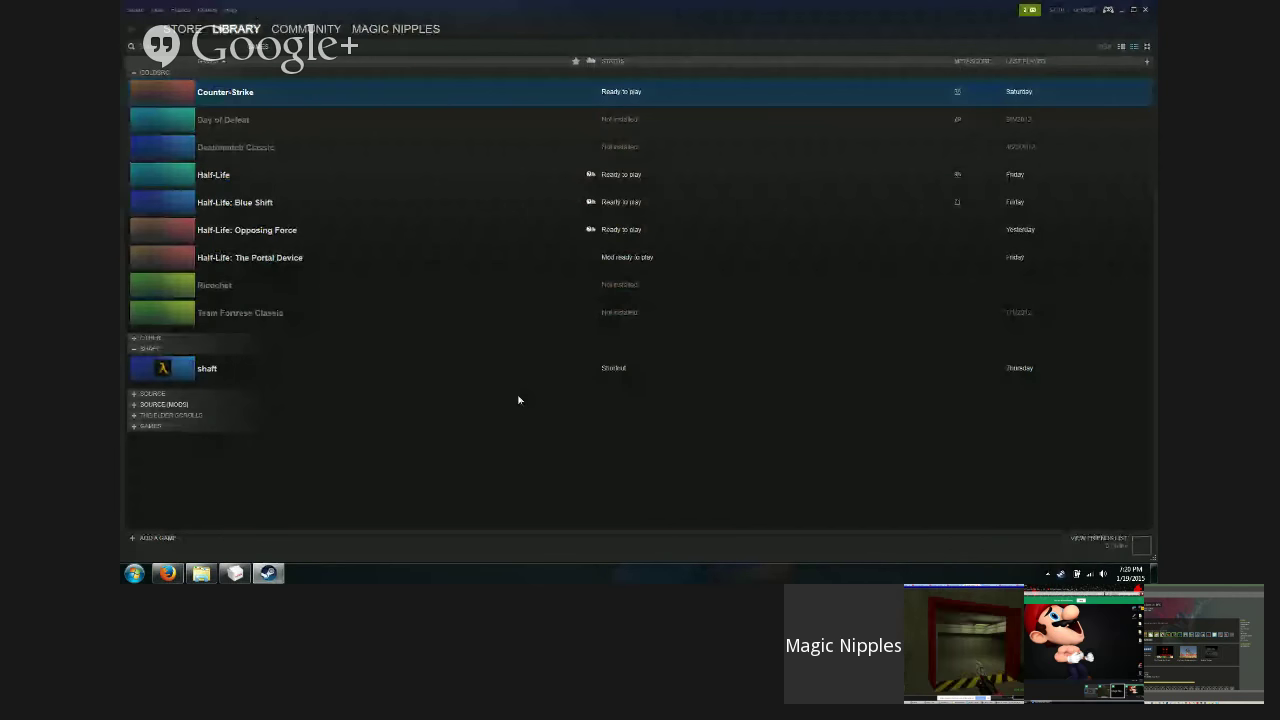
{"action": "left_click", "coordinate": [1030, 11]}
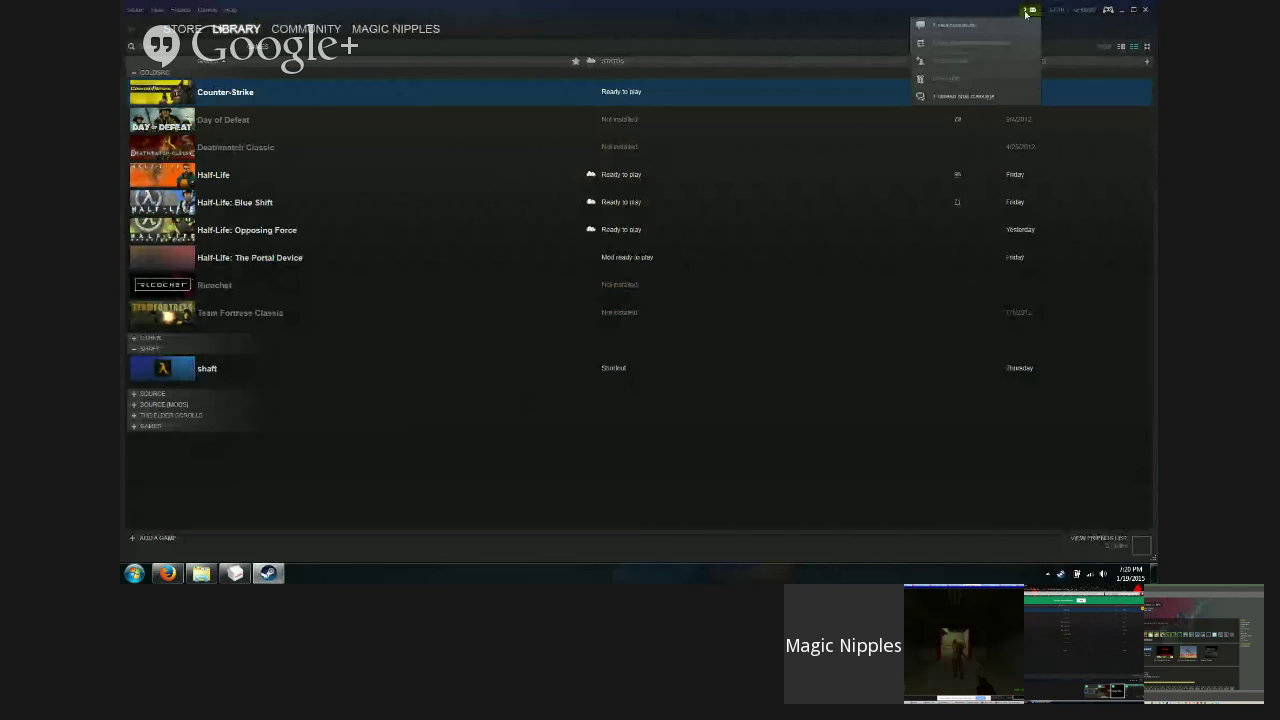
{"action": "left_click", "coordinate": [962, 95]}
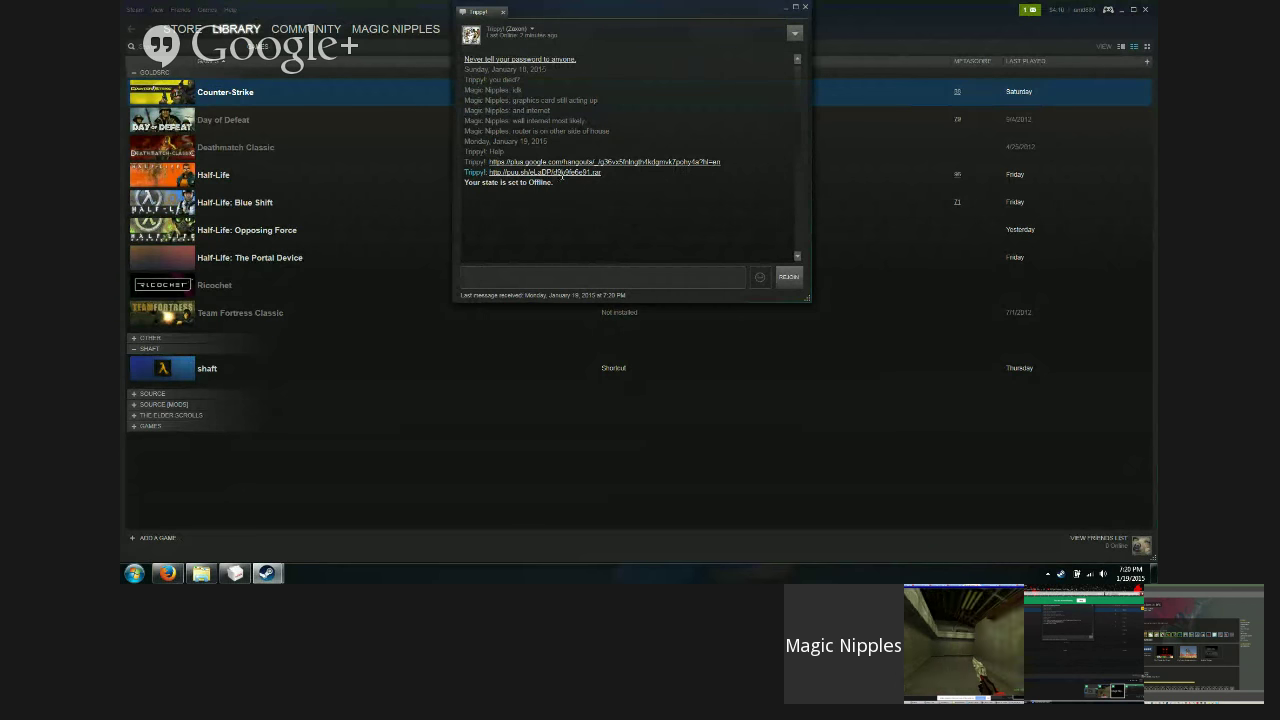
{"action": "left_click", "coordinate": [805, 8]}
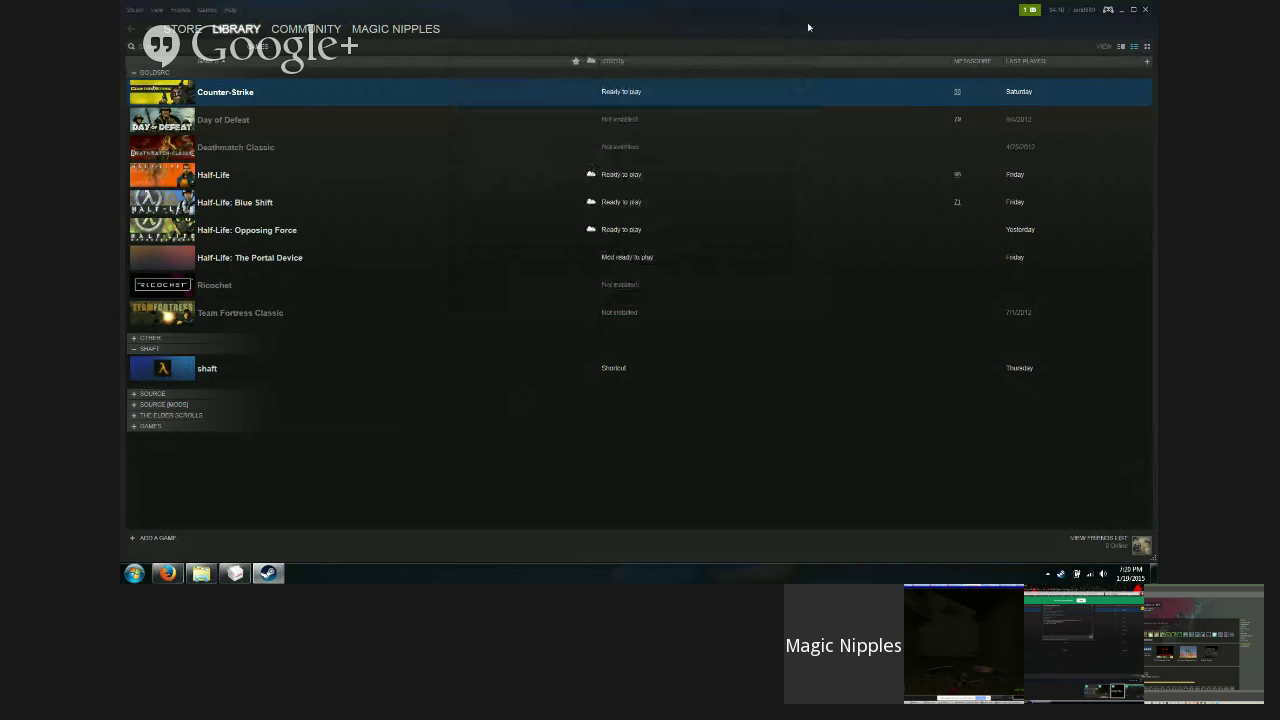
Step: Set the Steam friends status to Online
{"action": "left_click", "coordinate": [1142, 545]}
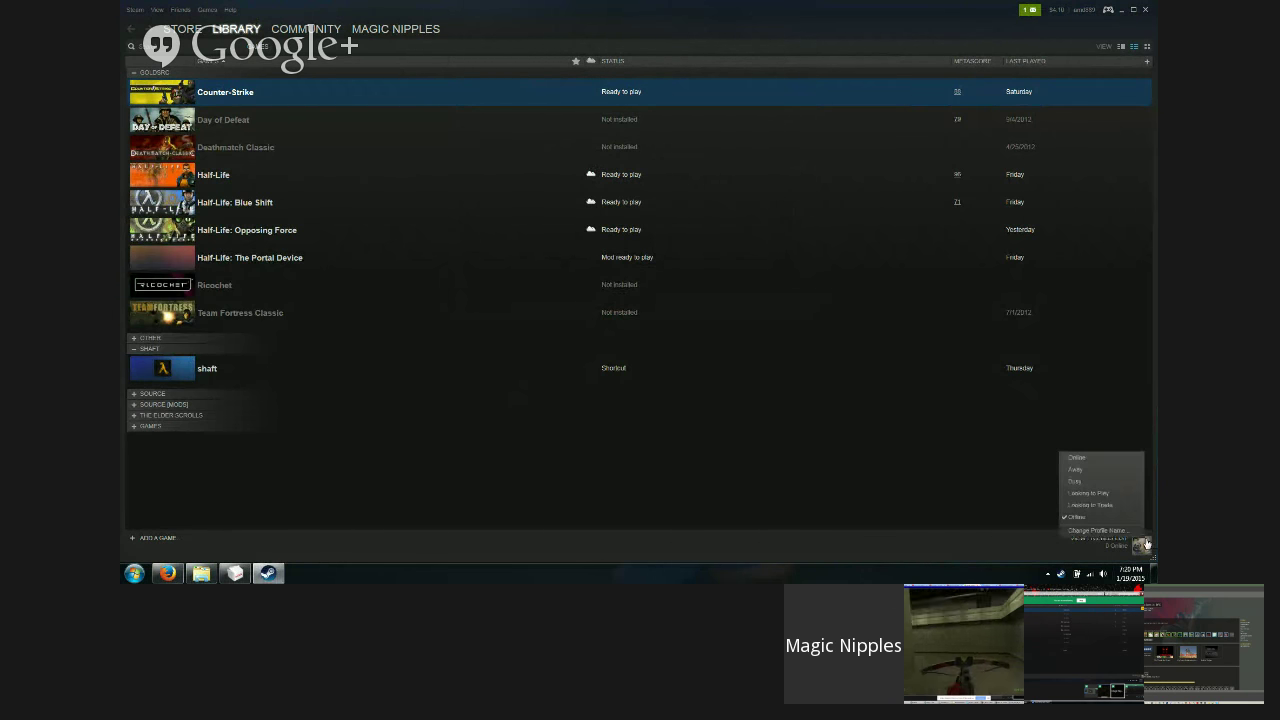
{"action": "left_click", "coordinate": [1086, 459]}
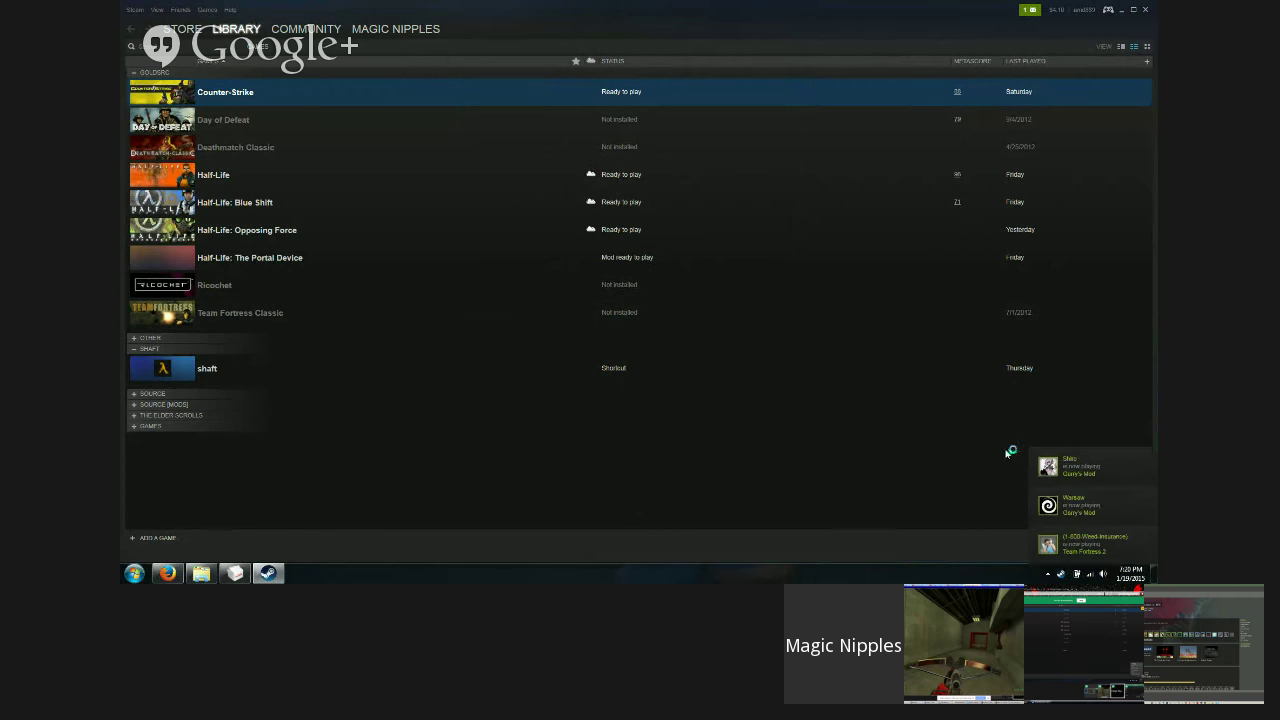
Step: Switch to MilkShape 3D and close it
{"action": "left_click", "coordinate": [235, 574]}
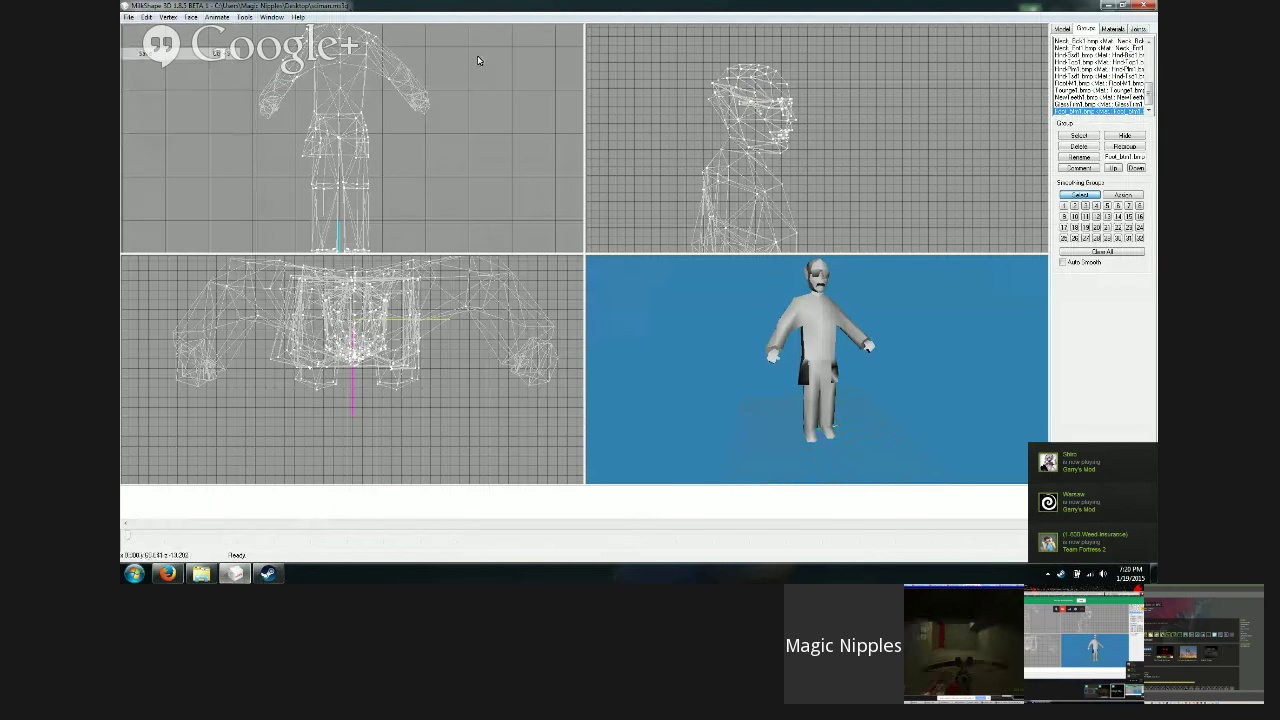
{"action": "left_click", "coordinate": [1148, 5]}
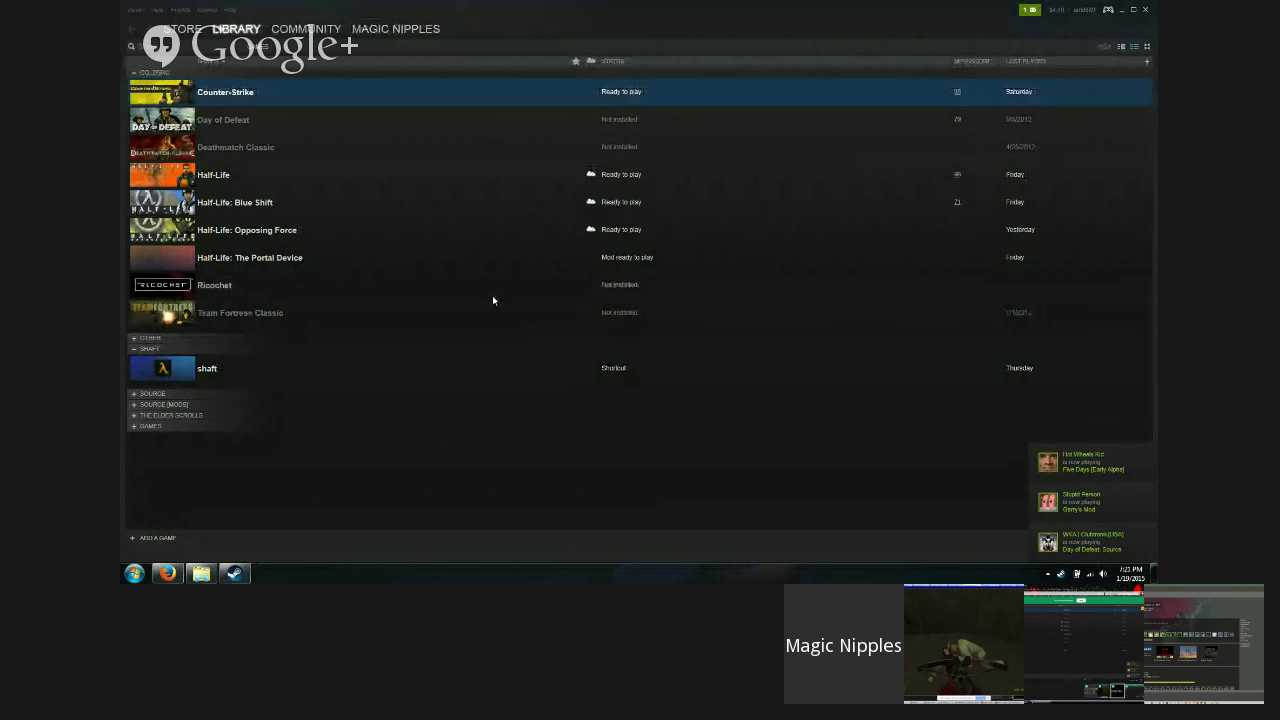
Step: Open the new comment notification for the Greenlight Workshop item in Steam and read the public user comments on its page
{"action": "left_click", "coordinate": [1029, 10]}
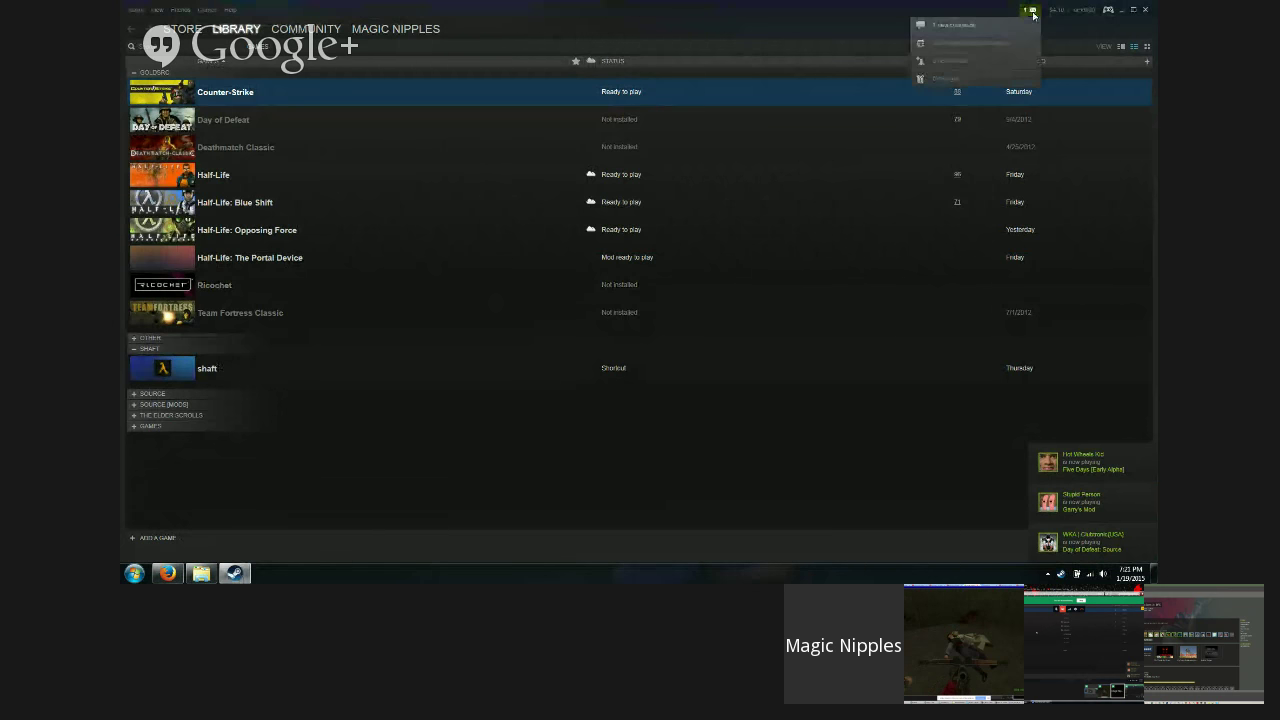
{"action": "left_click", "coordinate": [953, 25]}
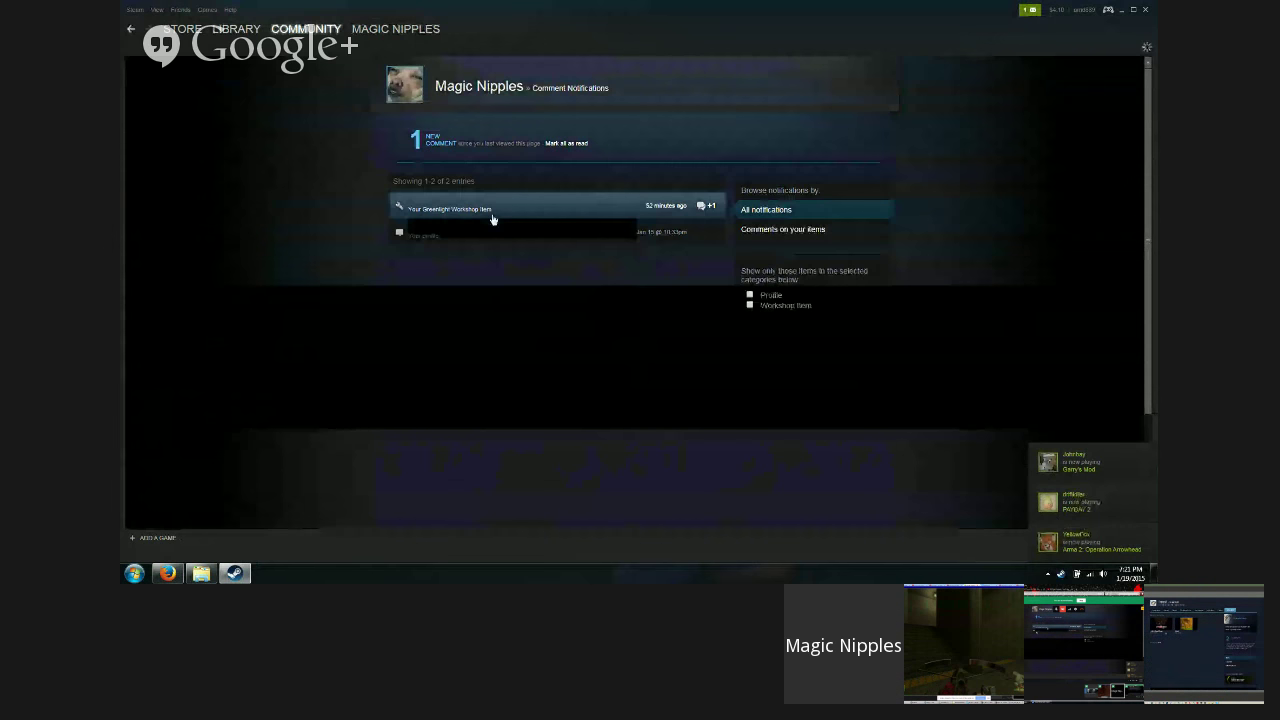
{"action": "left_click", "coordinate": [492, 209]}
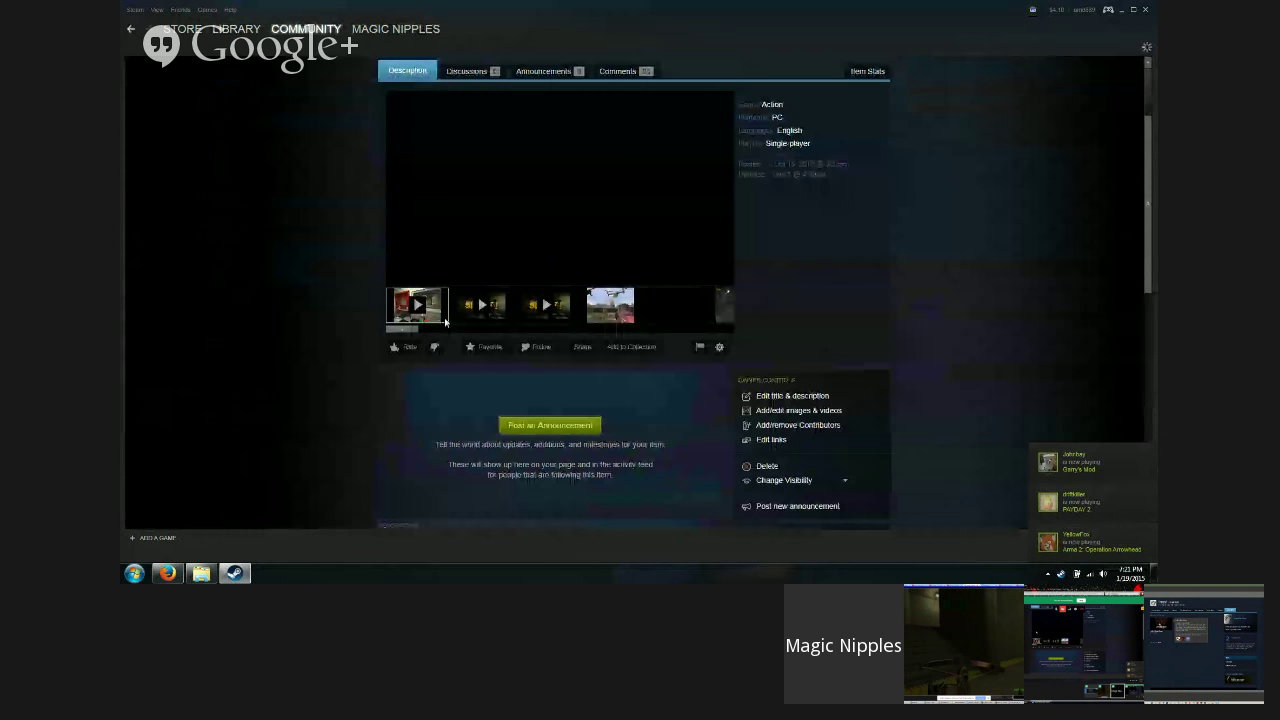
{"action": "scroll", "coordinate": [446, 320], "scroll_direction": "down", "scroll_amount": 4}
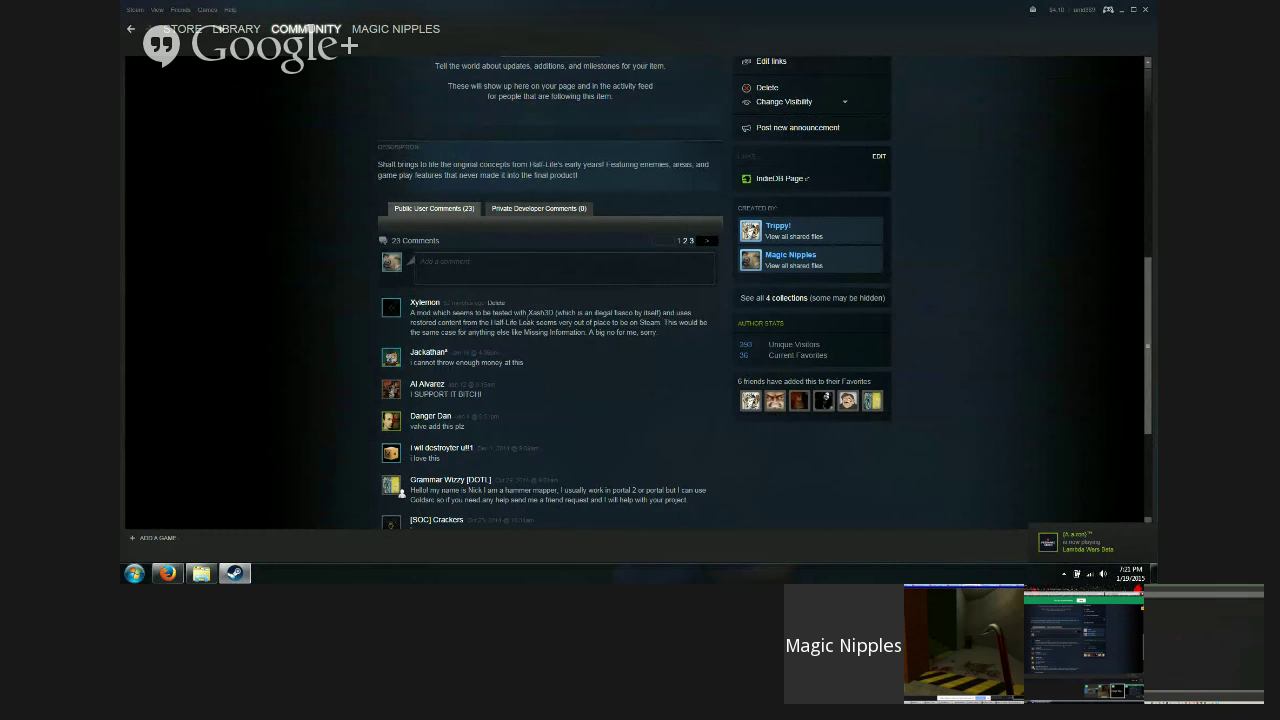
{"action": "scroll", "coordinate": [459, 135], "scroll_direction": "up", "scroll_amount": 3}
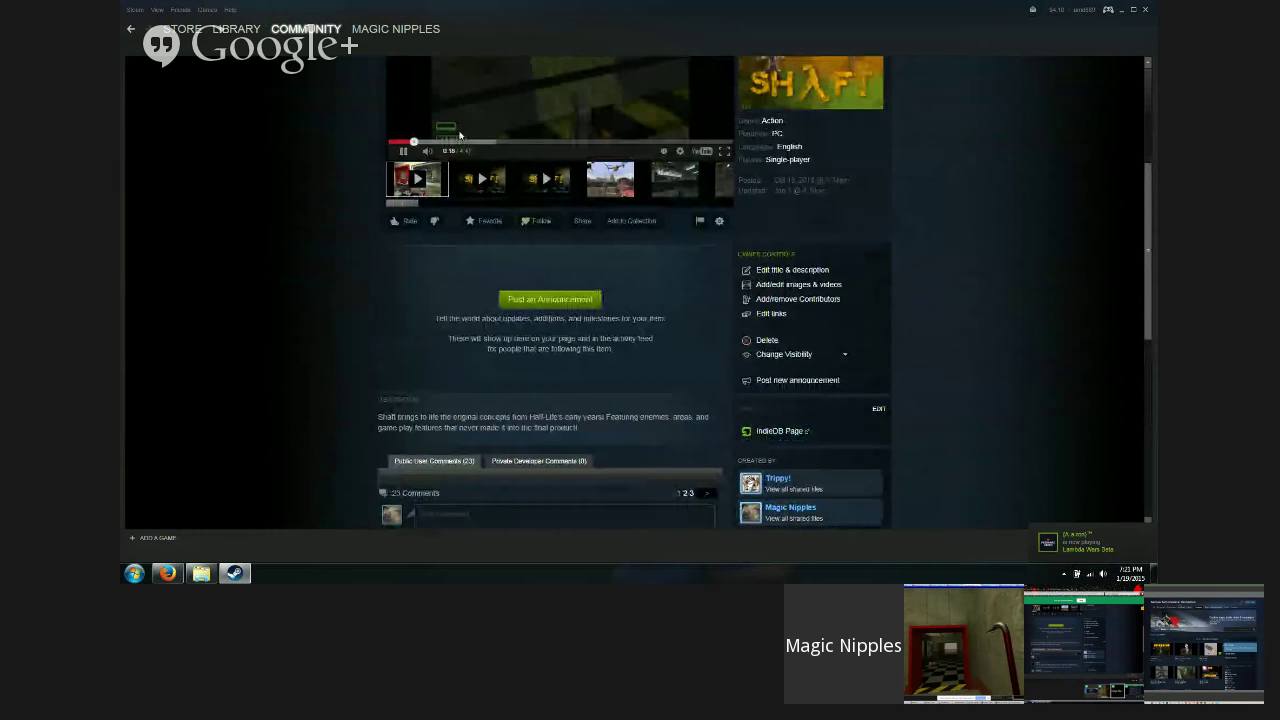
{"action": "scroll", "coordinate": [401, 518], "scroll_direction": "down", "scroll_amount": 3}
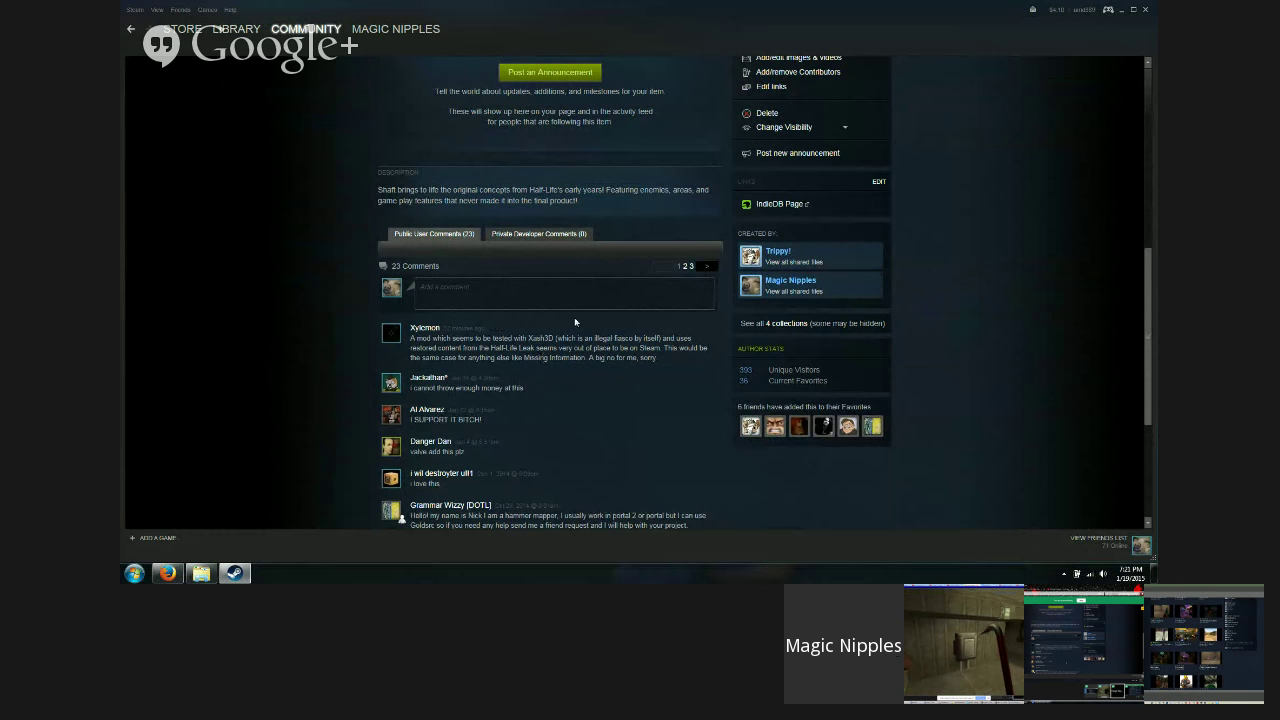
Step: Check the Google+ Hangouts window, return to Steam, and review the Shaft Greenlight page from its gameplay video to its comments
{"action": "left_click", "coordinate": [167, 573]}
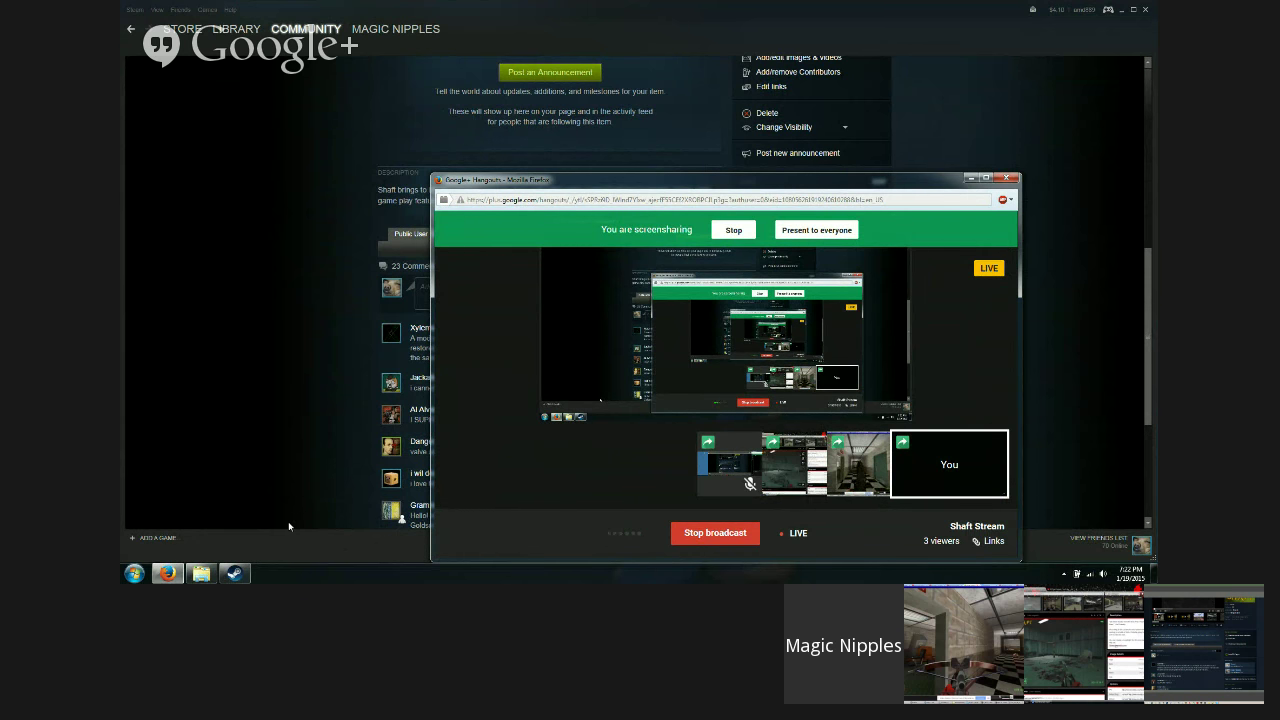
{"action": "left_click", "coordinate": [324, 464]}
{"action": "scroll", "coordinate": [396, 462], "scroll_direction": "up", "scroll_amount": 2}
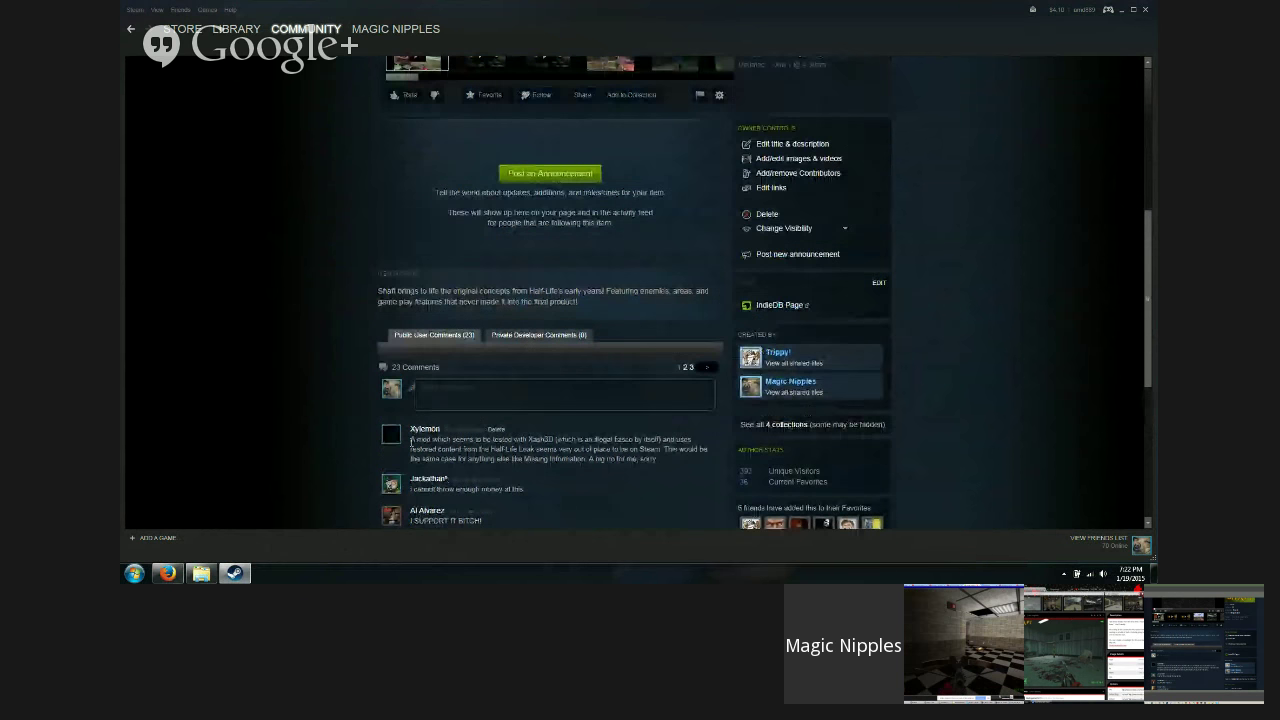
{"action": "scroll", "coordinate": [411, 441], "scroll_direction": "up", "scroll_amount": 1}
{"action": "scroll", "coordinate": [395, 444], "scroll_direction": "down", "scroll_amount": 2}
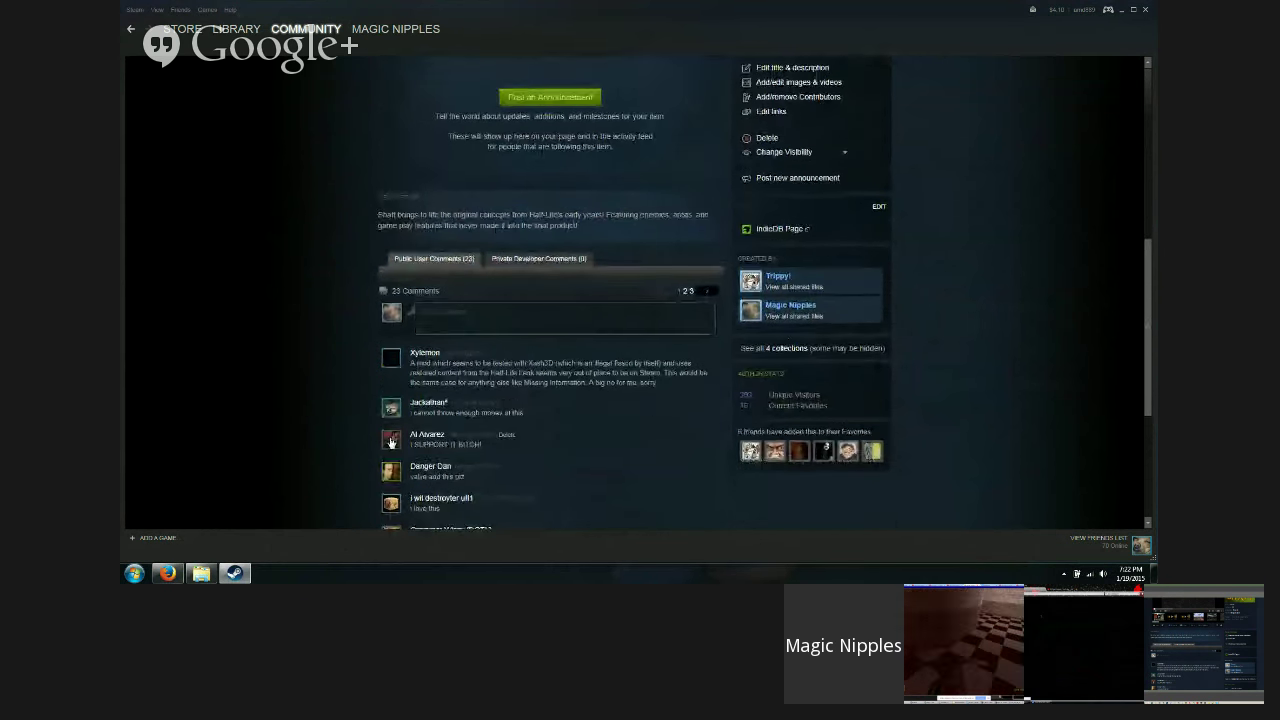
{"action": "scroll", "coordinate": [391, 443], "scroll_direction": "up", "scroll_amount": 3}
{"action": "scroll", "coordinate": [390, 443], "scroll_direction": "up", "scroll_amount": 3}
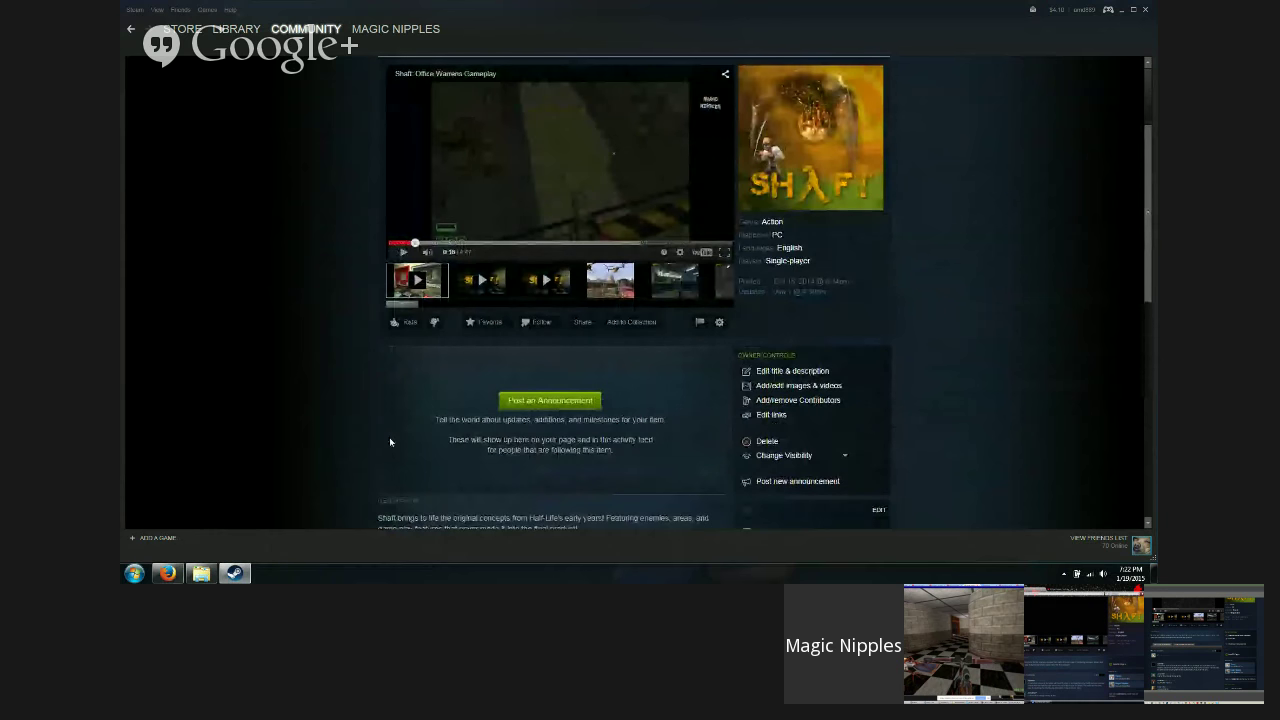
{"action": "scroll", "coordinate": [390, 442], "scroll_direction": "up", "scroll_amount": 2}
{"action": "scroll", "coordinate": [390, 442], "scroll_direction": "up", "scroll_amount": 2}
{"action": "scroll", "coordinate": [388, 448], "scroll_direction": "down", "scroll_amount": 3}
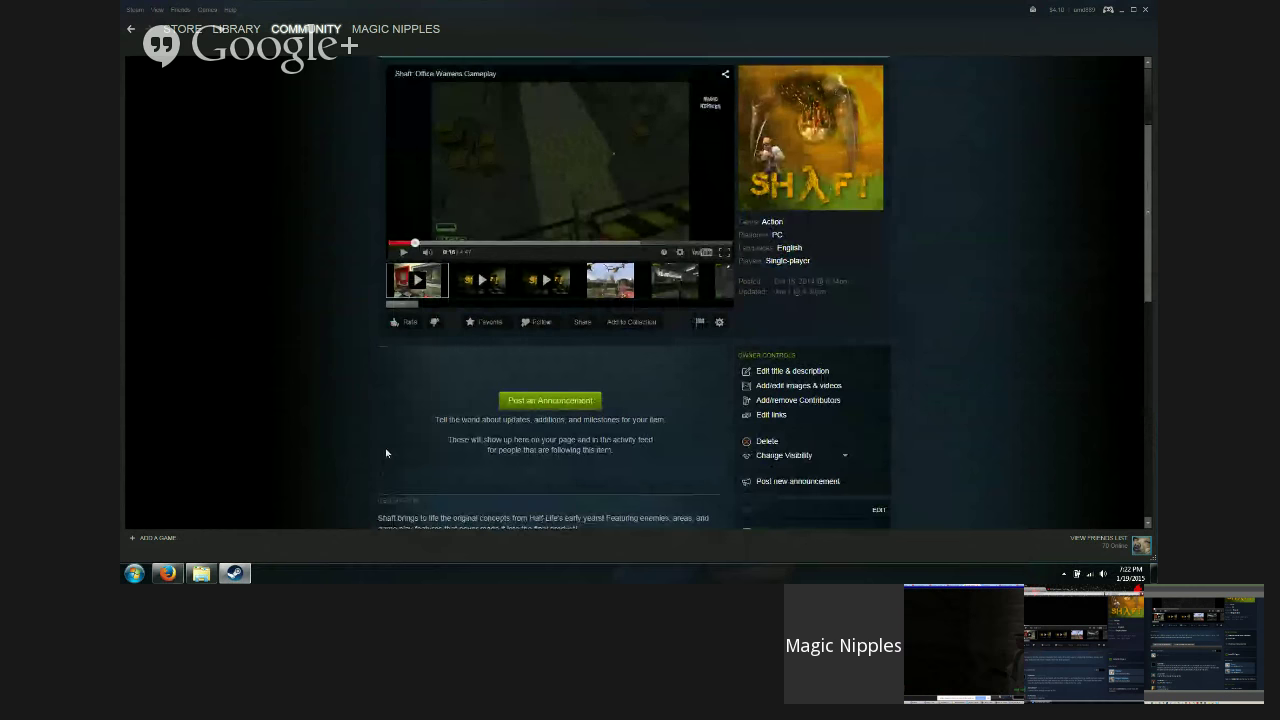
{"action": "scroll", "coordinate": [380, 474], "scroll_direction": "down", "scroll_amount": 3}
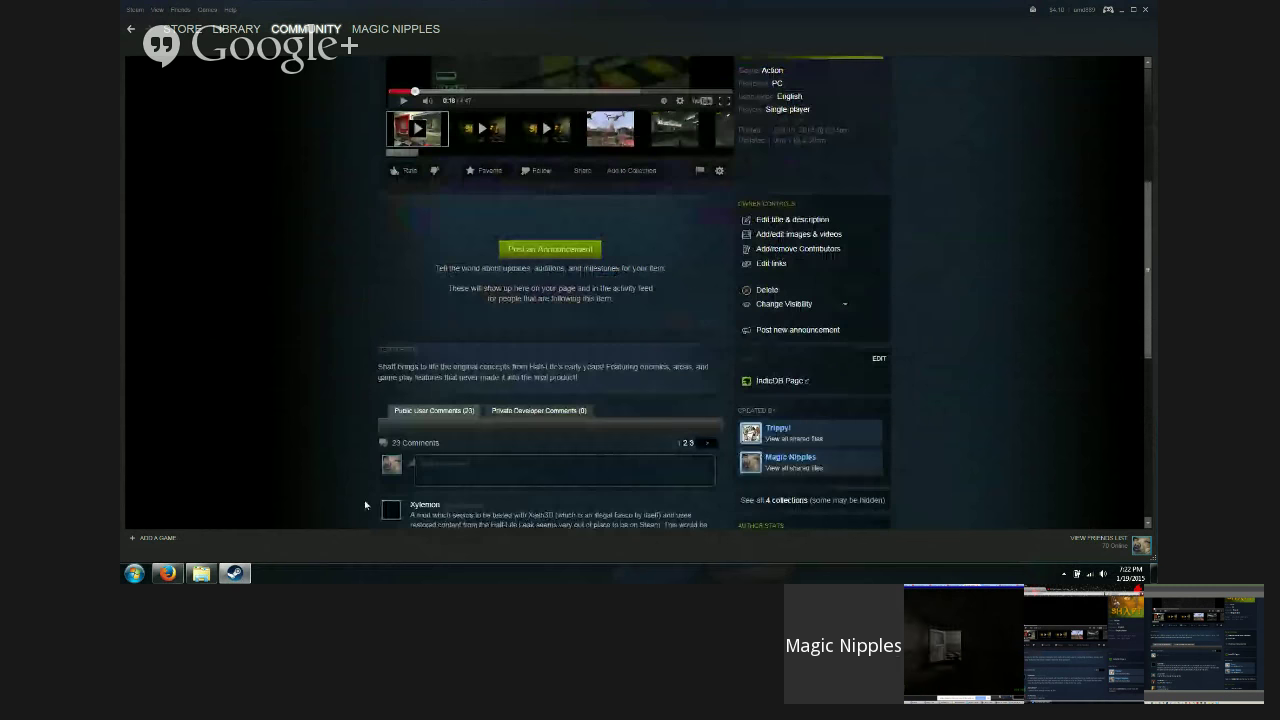
Step: Look over the Shaft Greenlight page's comments and project header, and switch to the Steam game library
{"action": "scroll", "coordinate": [400, 454], "scroll_direction": "down", "scroll_amount": 2}
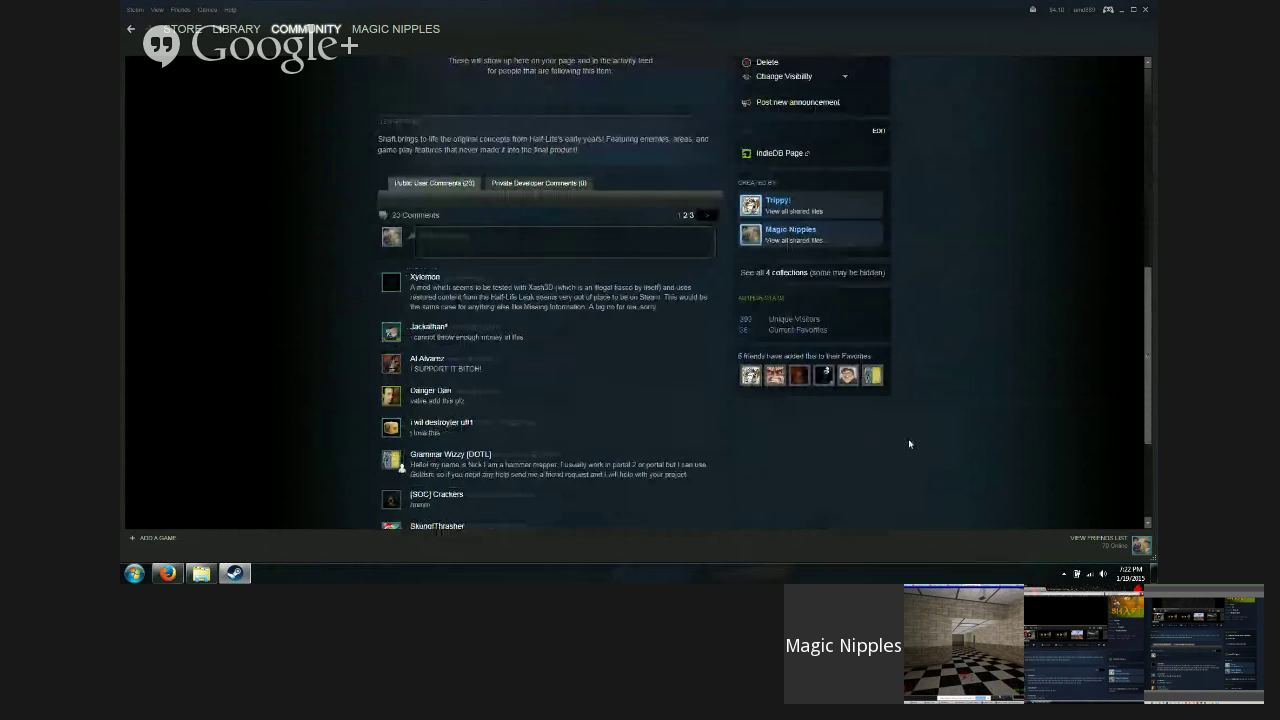
{"action": "scroll", "coordinate": [461, 167], "scroll_direction": "up", "scroll_amount": 6}
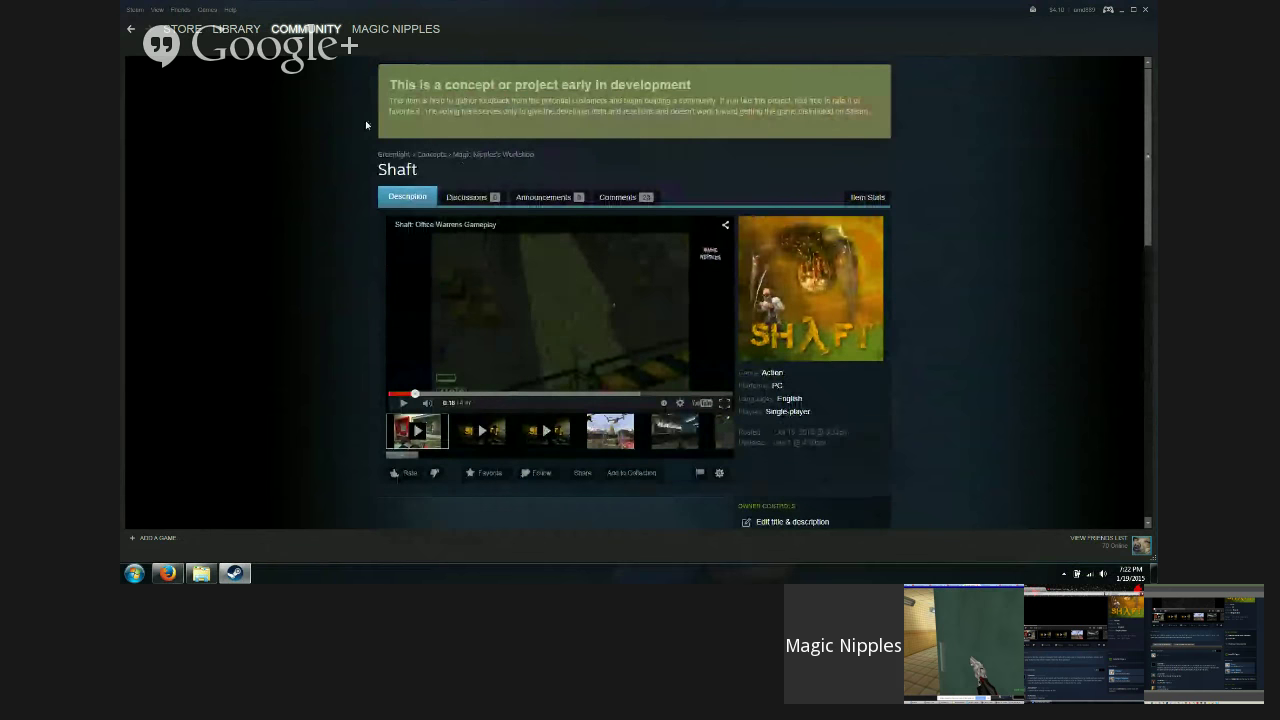
{"action": "left_click", "coordinate": [236, 29]}
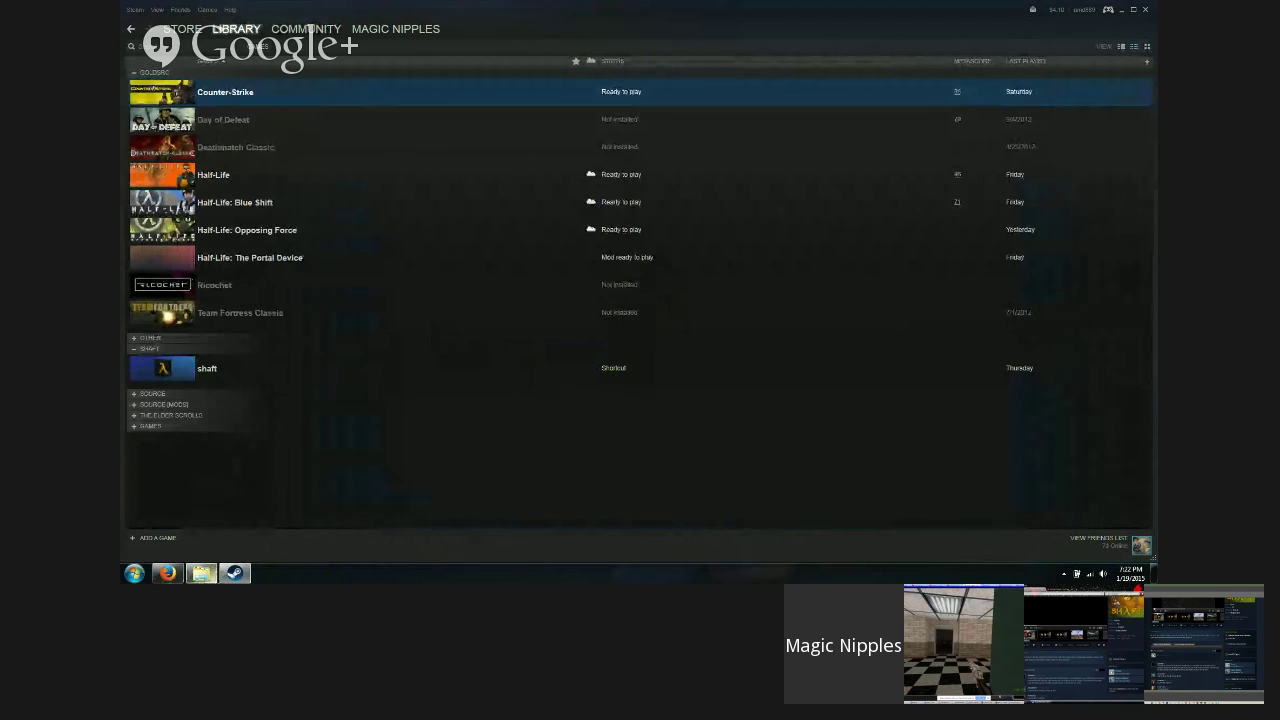
Step: Minimize Steam and bring the Google+ Hangouts window up over the desktop
{"action": "mouse_move", "coordinate": [201, 573]}
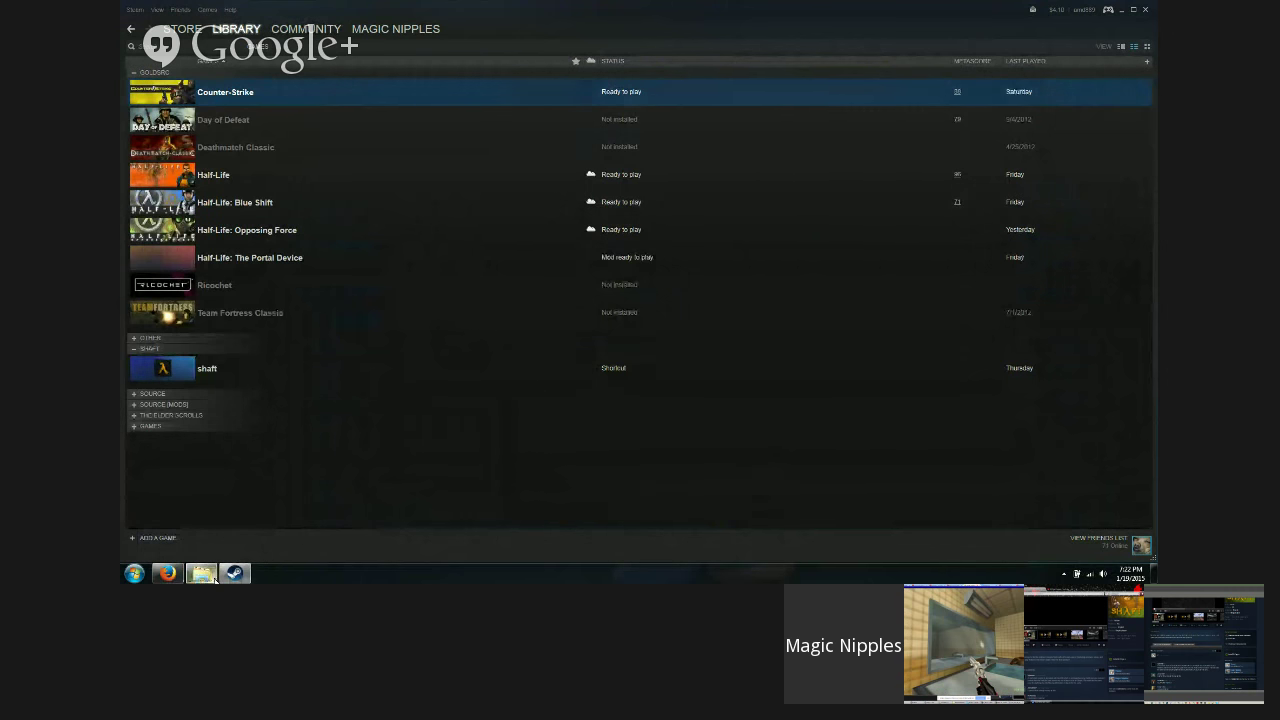
{"action": "left_click", "coordinate": [167, 573]}
{"action": "left_click", "coordinate": [169, 576]}
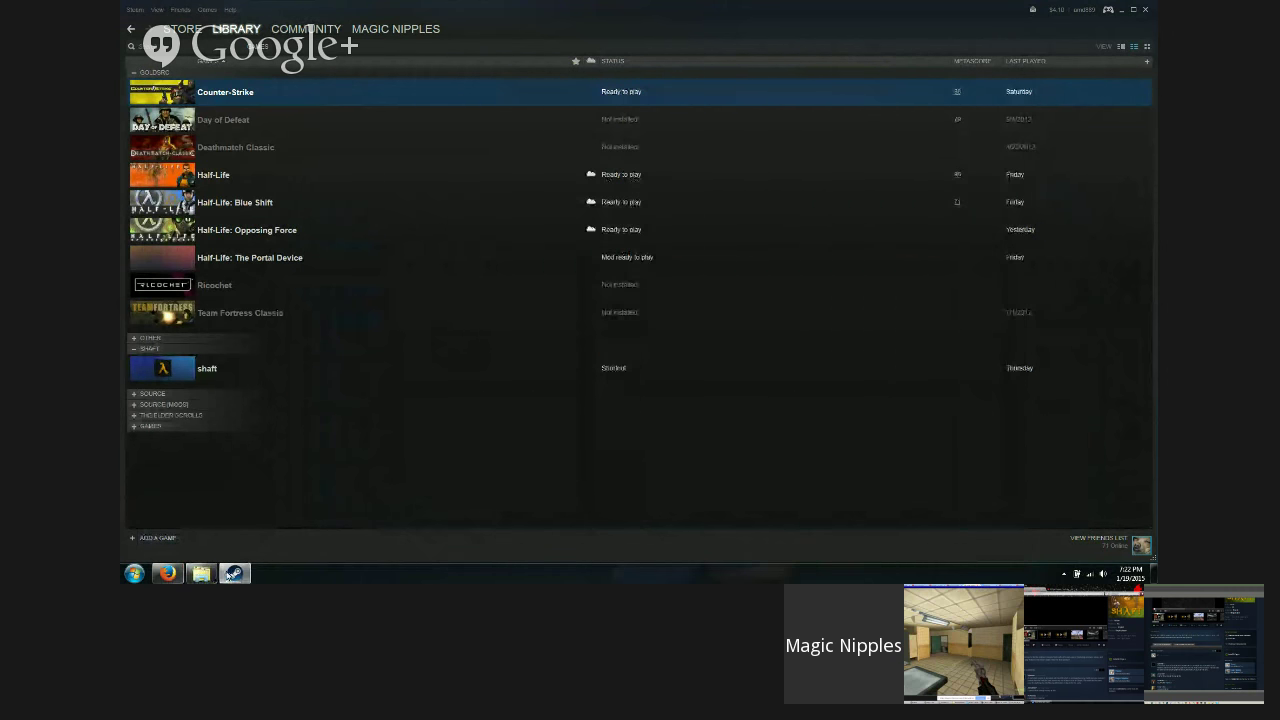
{"action": "left_click", "coordinate": [234, 573]}
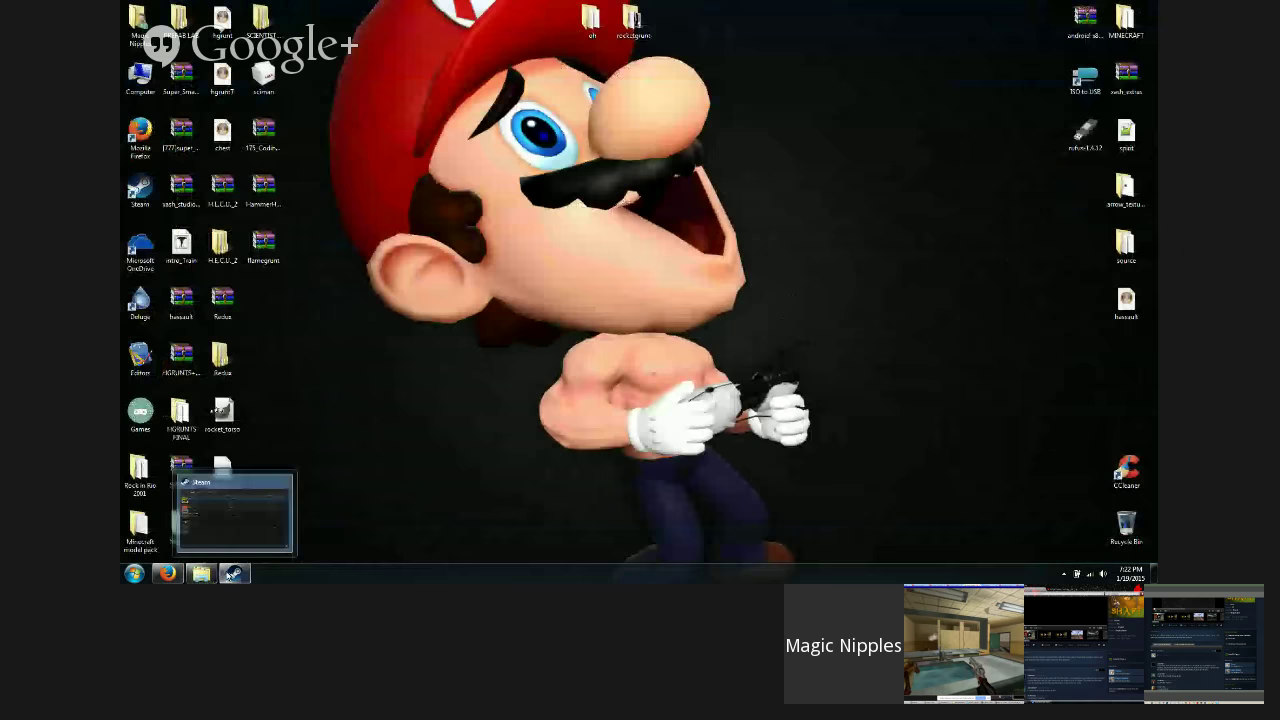
{"action": "left_click", "coordinate": [199, 577]}
{"action": "left_click", "coordinate": [199, 577]}
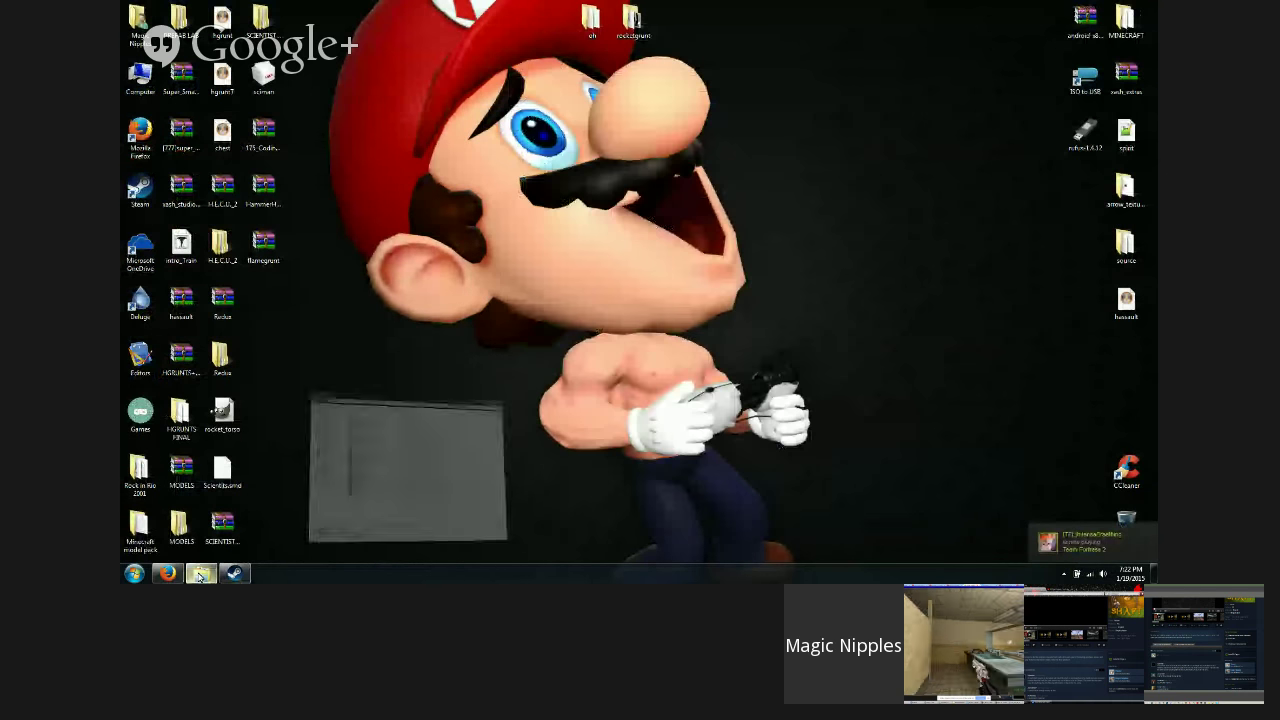
{"action": "mouse_move", "coordinate": [199, 576]}
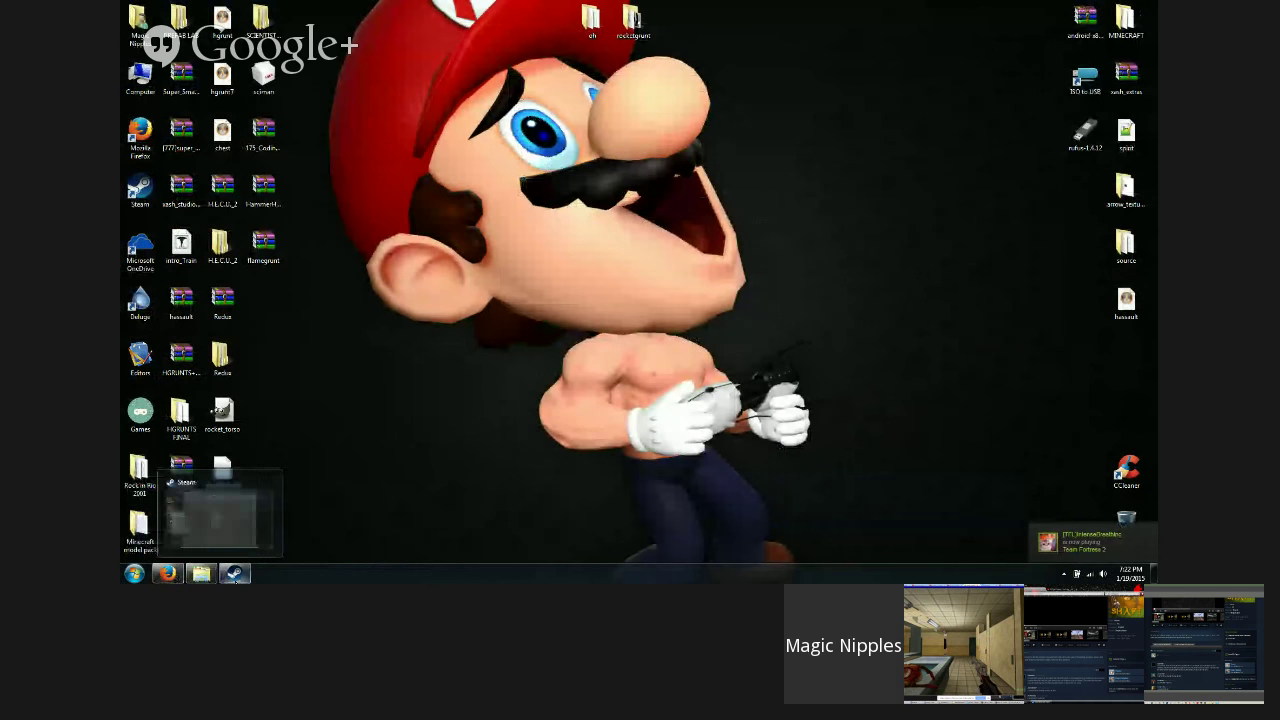
{"action": "left_click", "coordinate": [172, 575]}
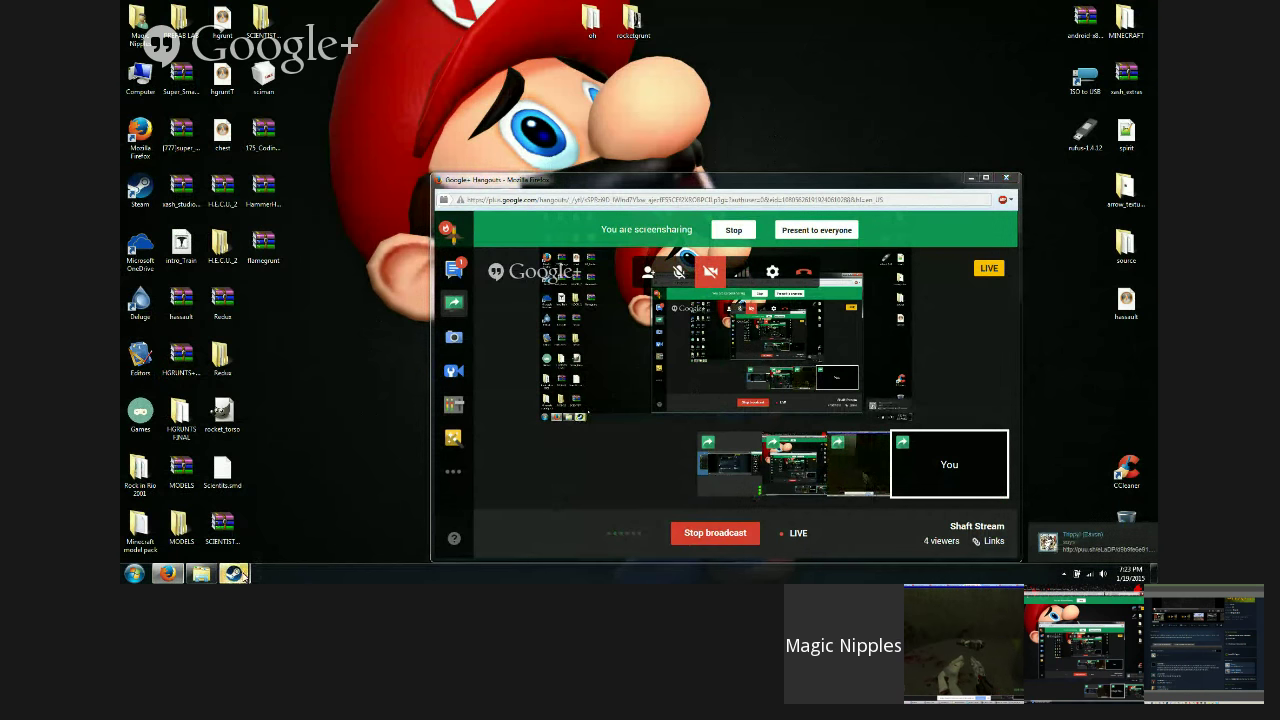
Step: Open the latest archive link in the Steam chat, save weapons.rar to the Desktop, and close the blank browser window
{"action": "mouse_move", "coordinate": [233, 573]}
{"action": "left_click", "coordinate": [302, 545]}
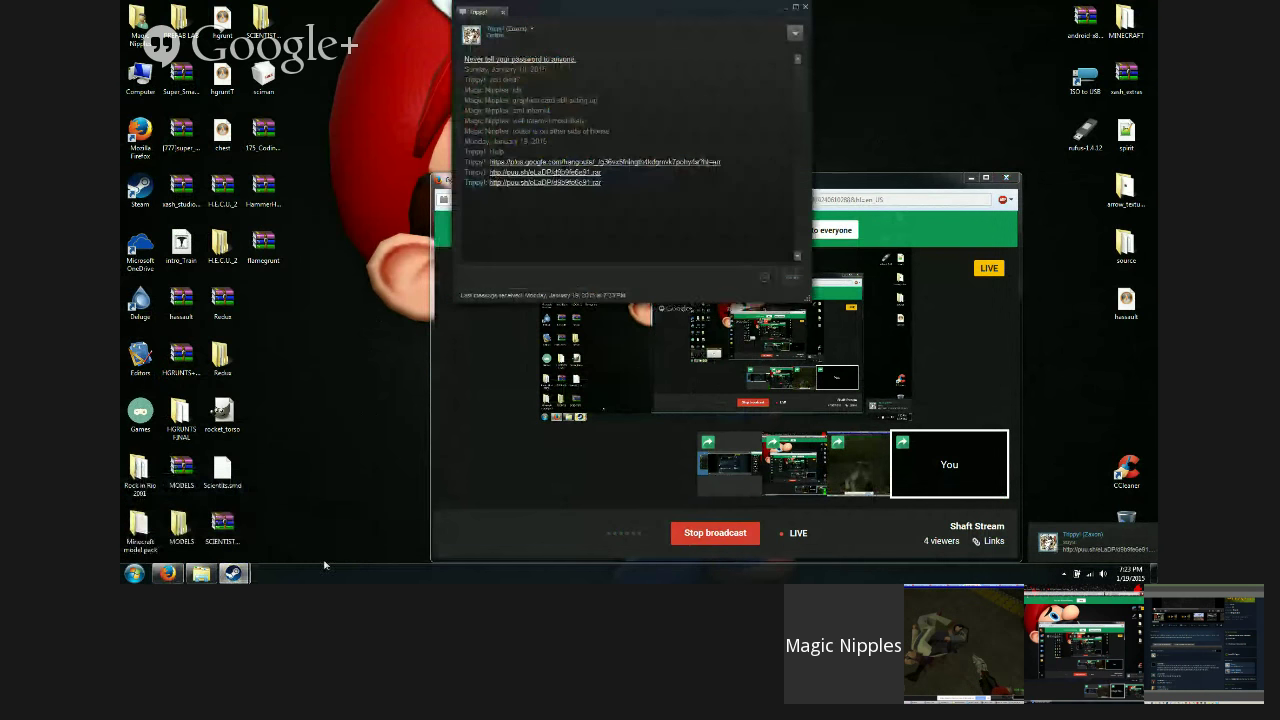
{"action": "left_click", "coordinate": [567, 183]}
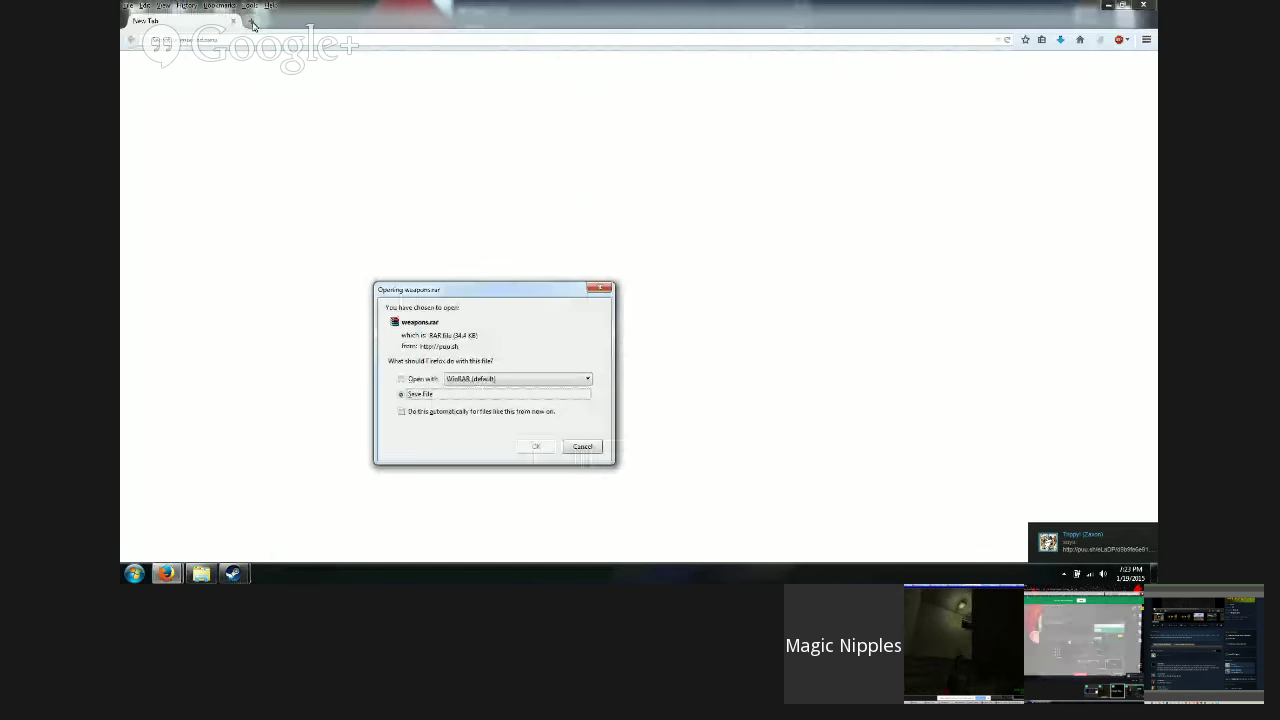
{"action": "left_click", "coordinate": [538, 447]}
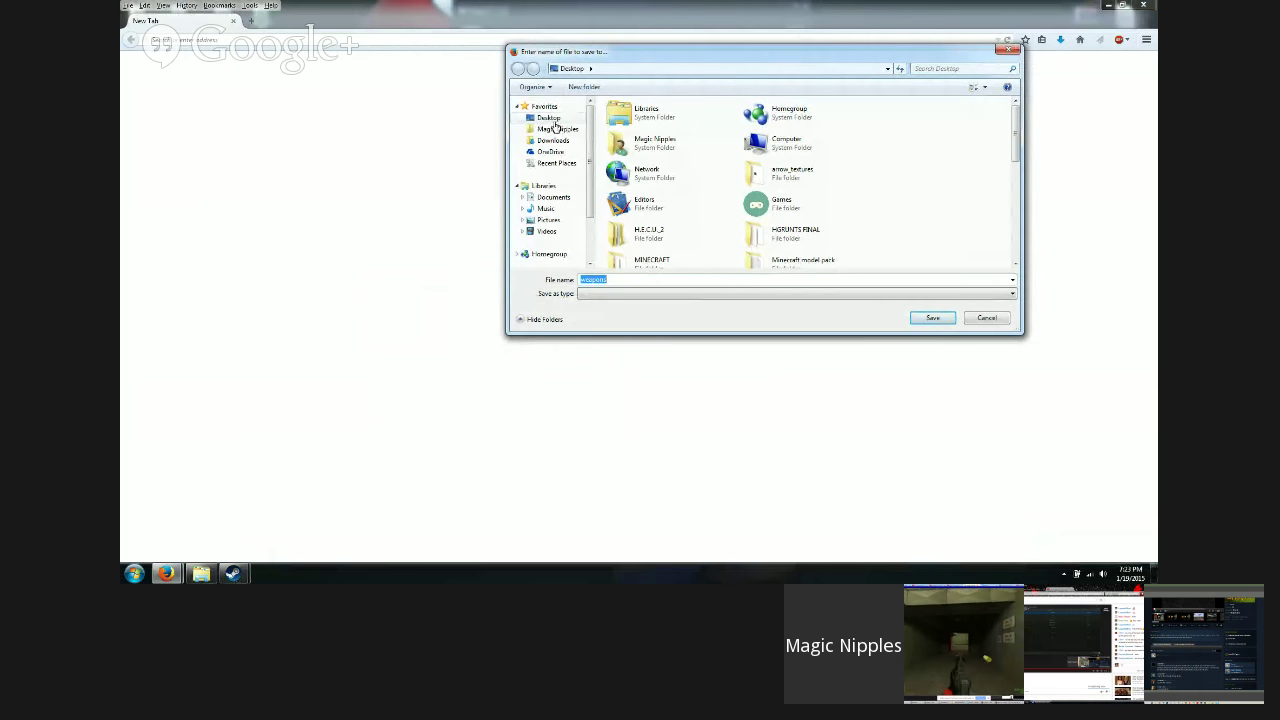
{"action": "left_click", "coordinate": [552, 119]}
{"action": "left_click", "coordinate": [932, 320]}
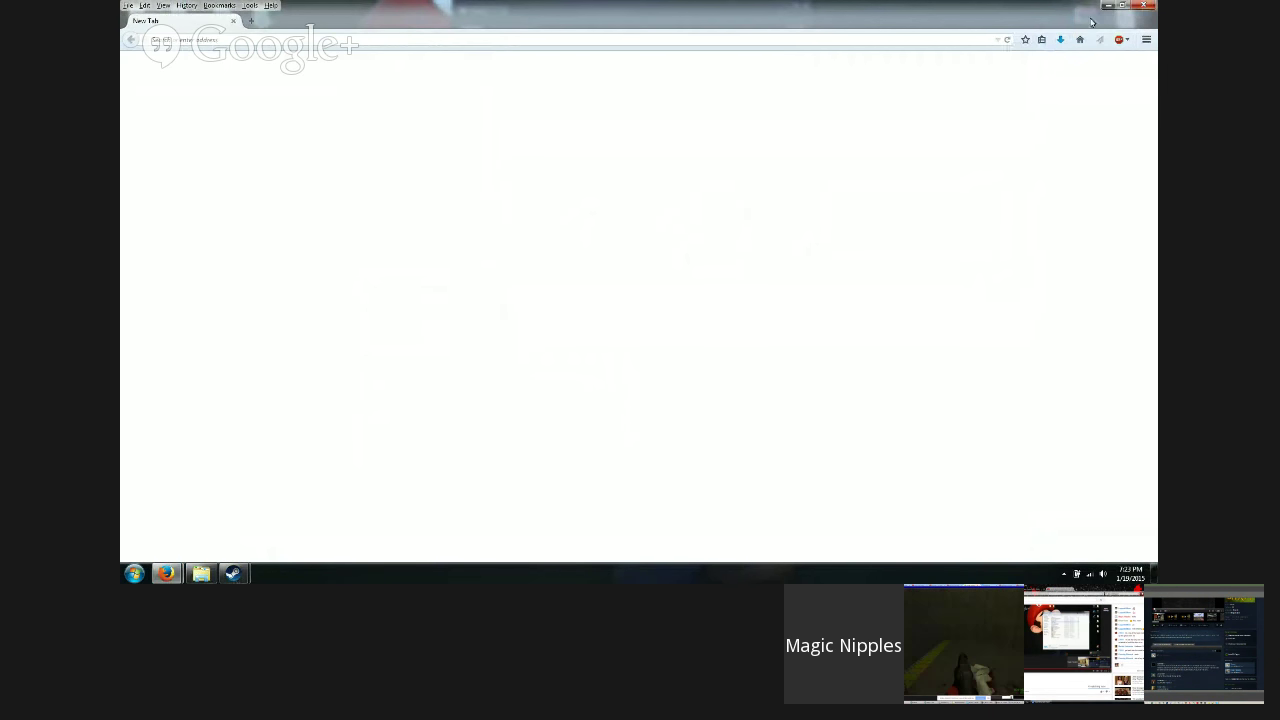
{"action": "left_click", "coordinate": [1137, 7]}
{"action": "left_click", "coordinate": [910, 527]}
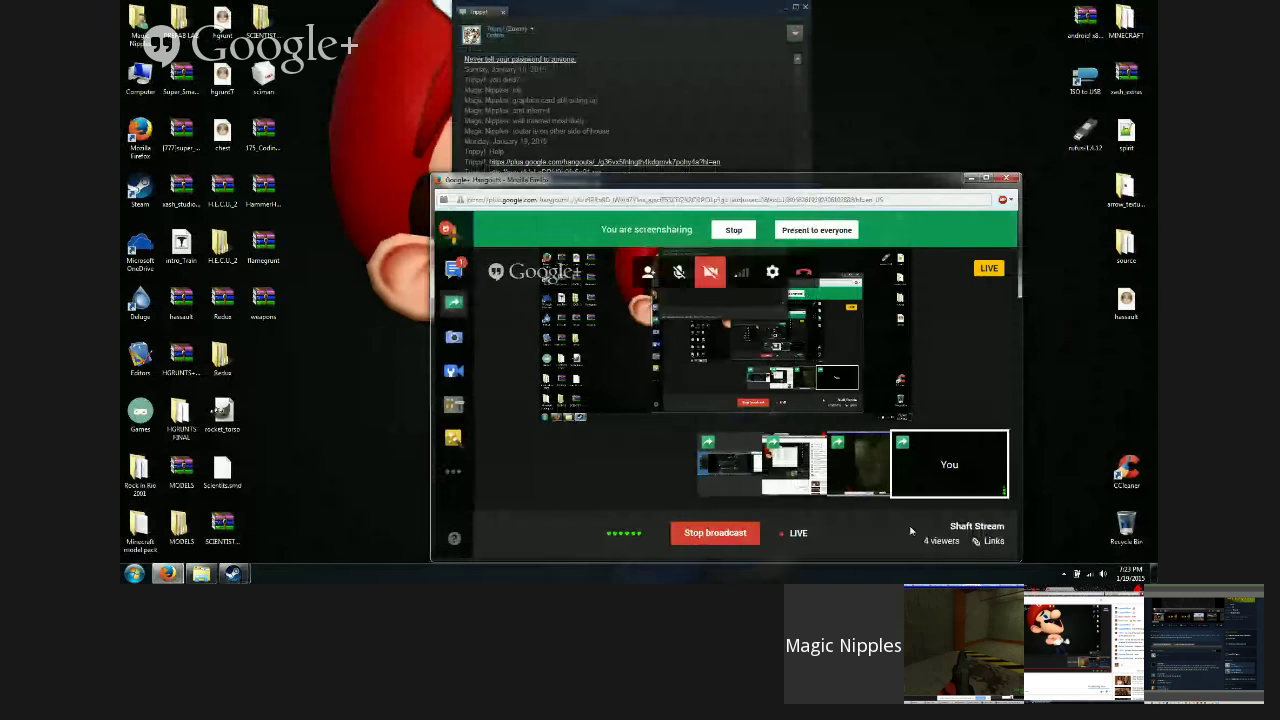
Step: Copy the web address of the Google+ Hangouts window
{"action": "mouse_move", "coordinate": [167, 573]}
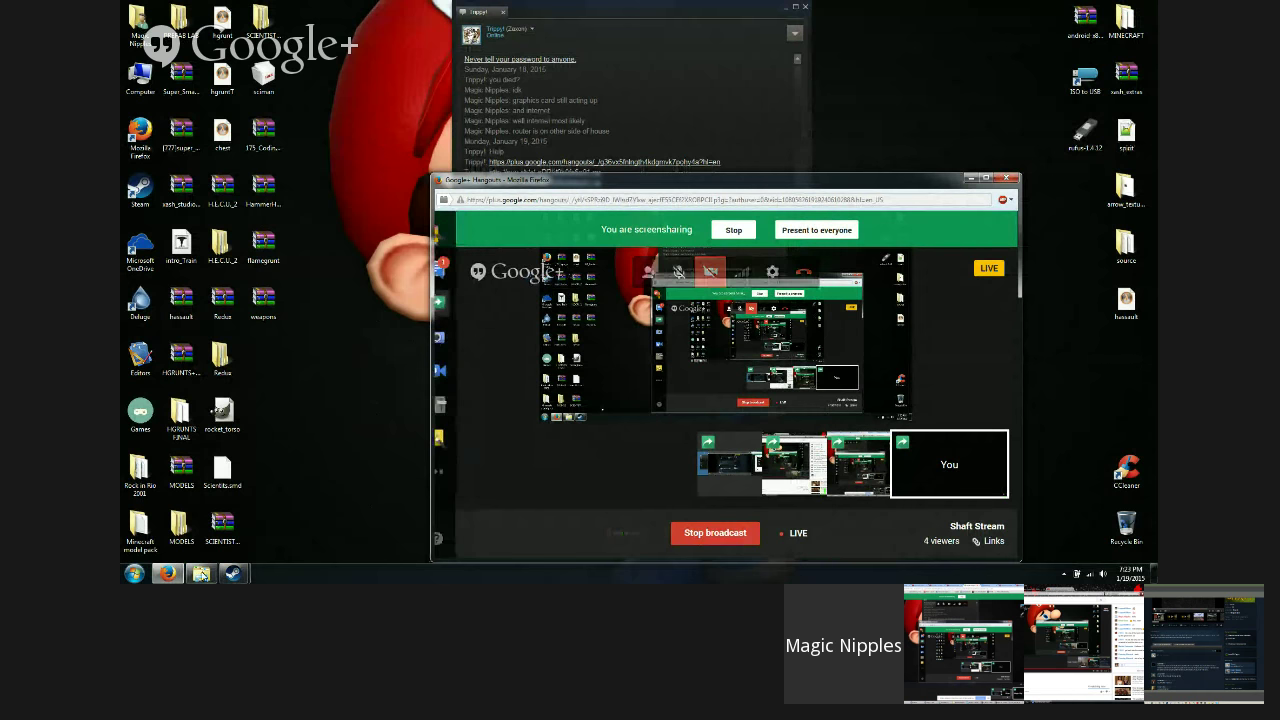
{"action": "left_click", "coordinate": [178, 575]}
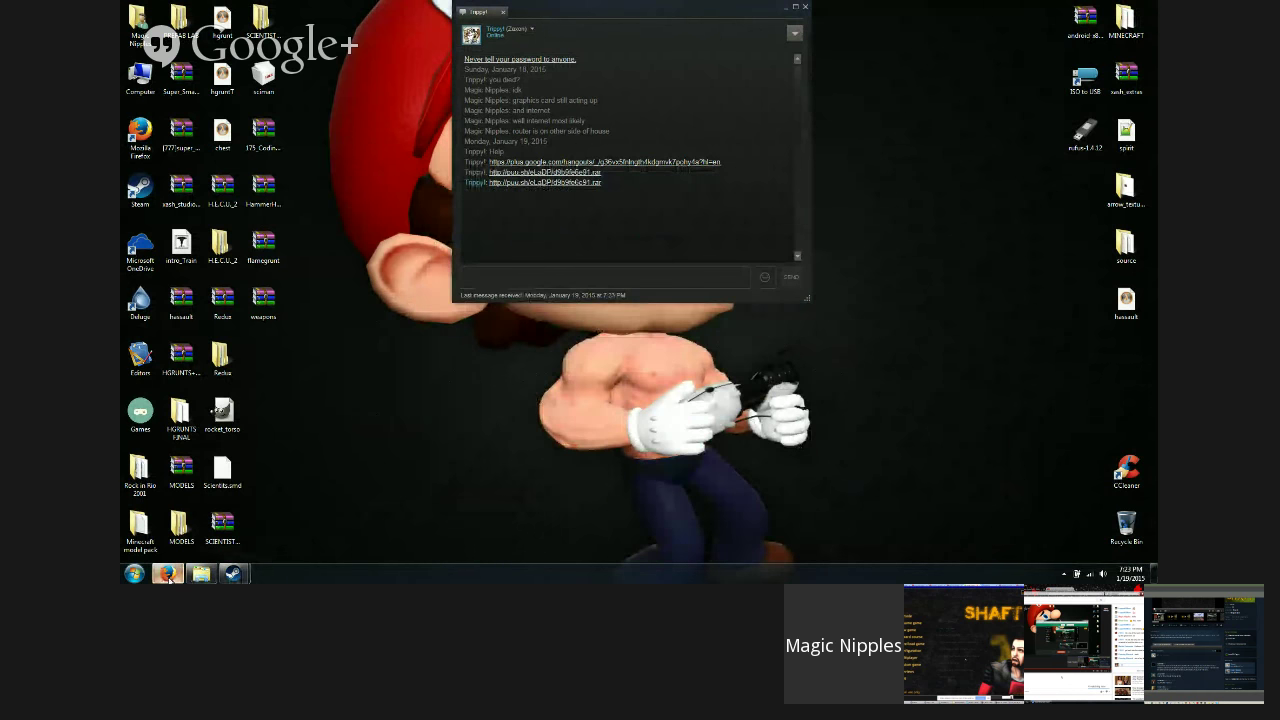
{"action": "left_click", "coordinate": [168, 576]}
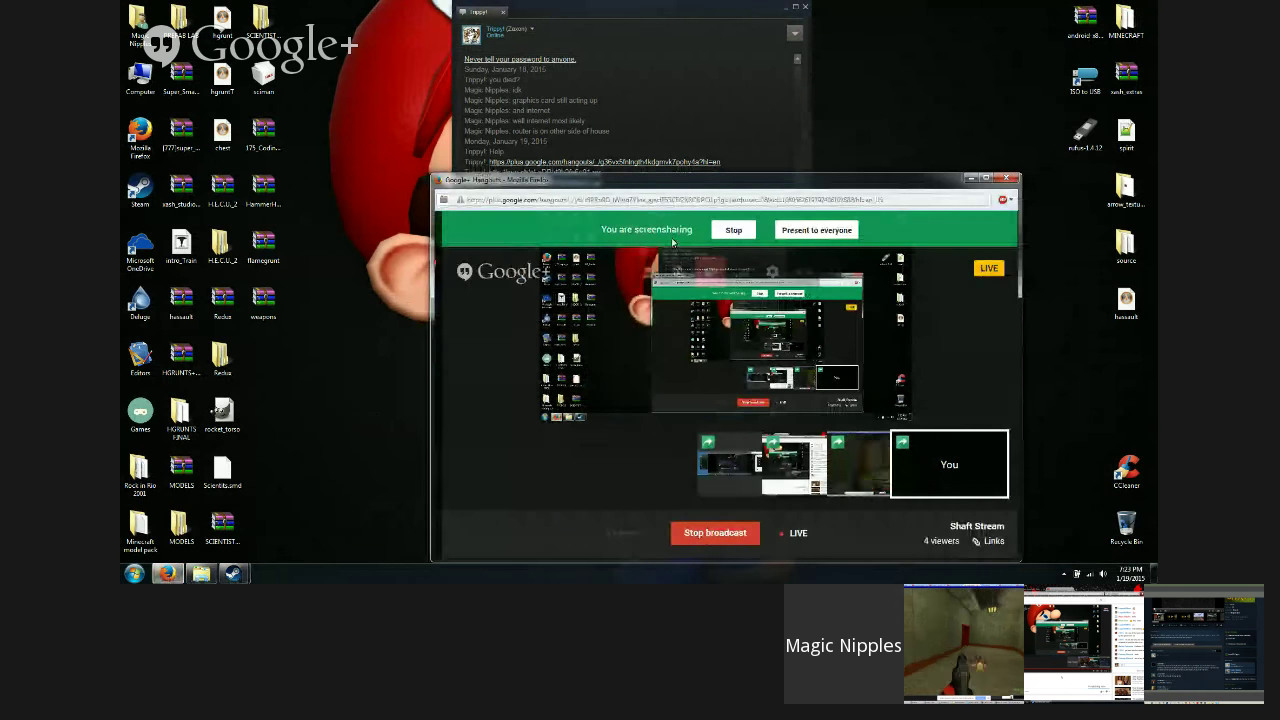
{"action": "left_click", "coordinate": [591, 199]}
{"action": "right_click", "coordinate": [591, 199]}
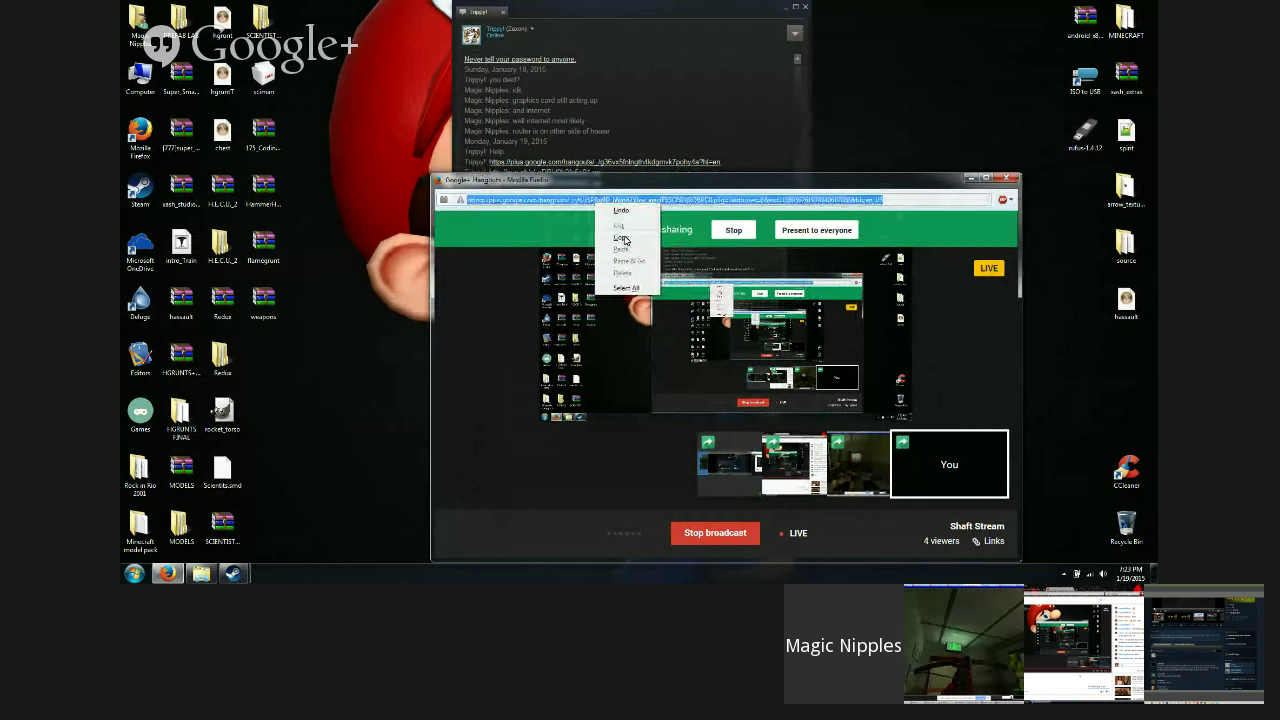
{"action": "left_click", "coordinate": [618, 242]}
{"action": "left_click", "coordinate": [168, 574]}
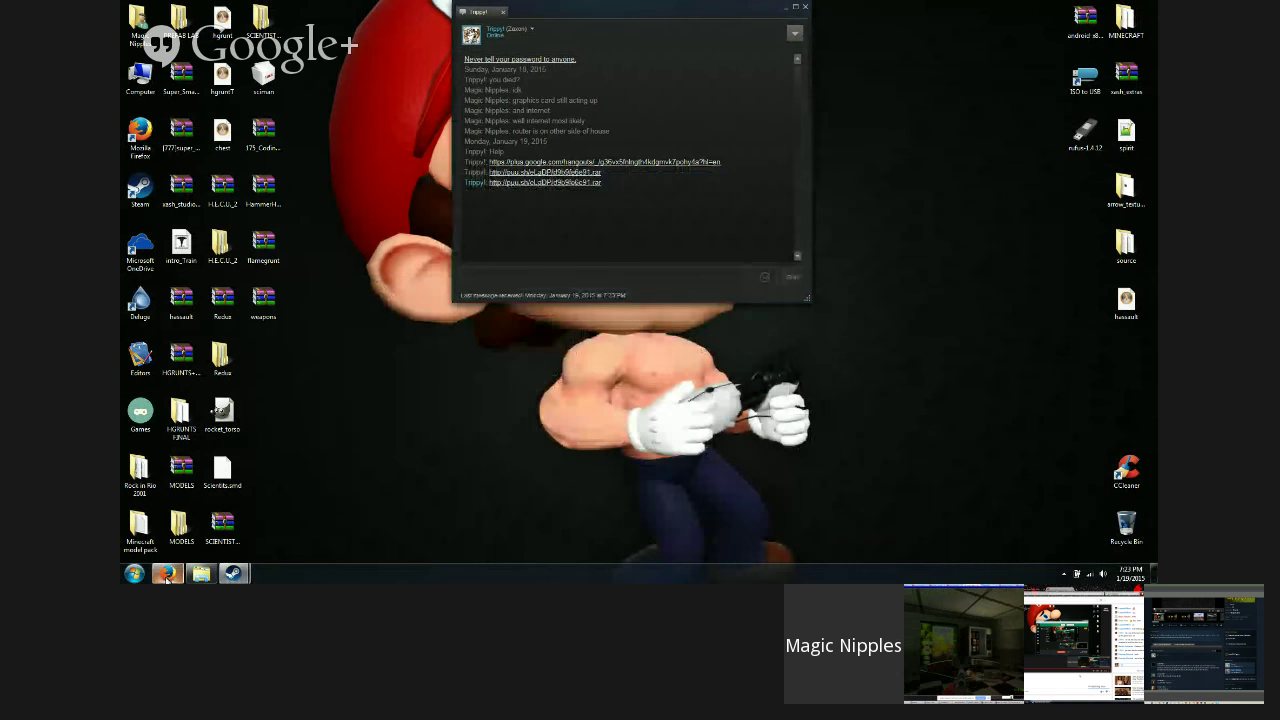
{"action": "left_click", "coordinate": [168, 574]}
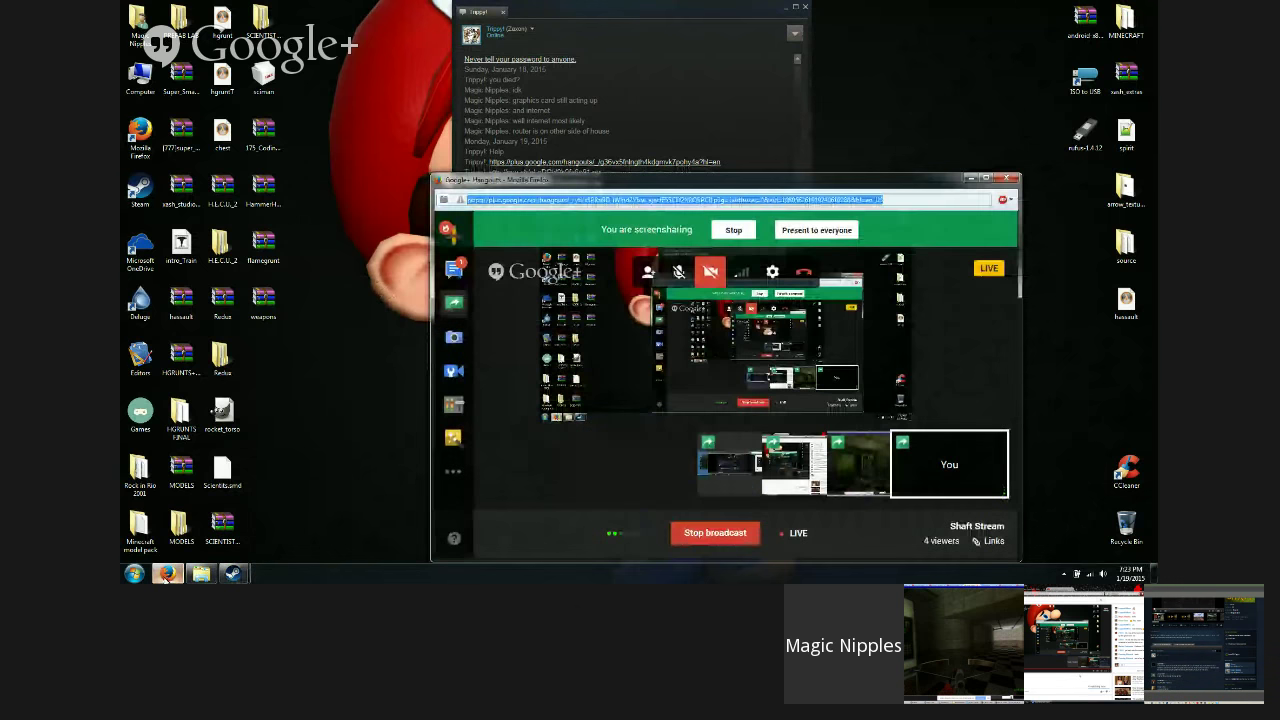
Step: Open a new Firefox window and minimize all windows to show the desktop
{"action": "right_click", "coordinate": [168, 574]}
{"action": "left_click", "coordinate": [172, 482]}
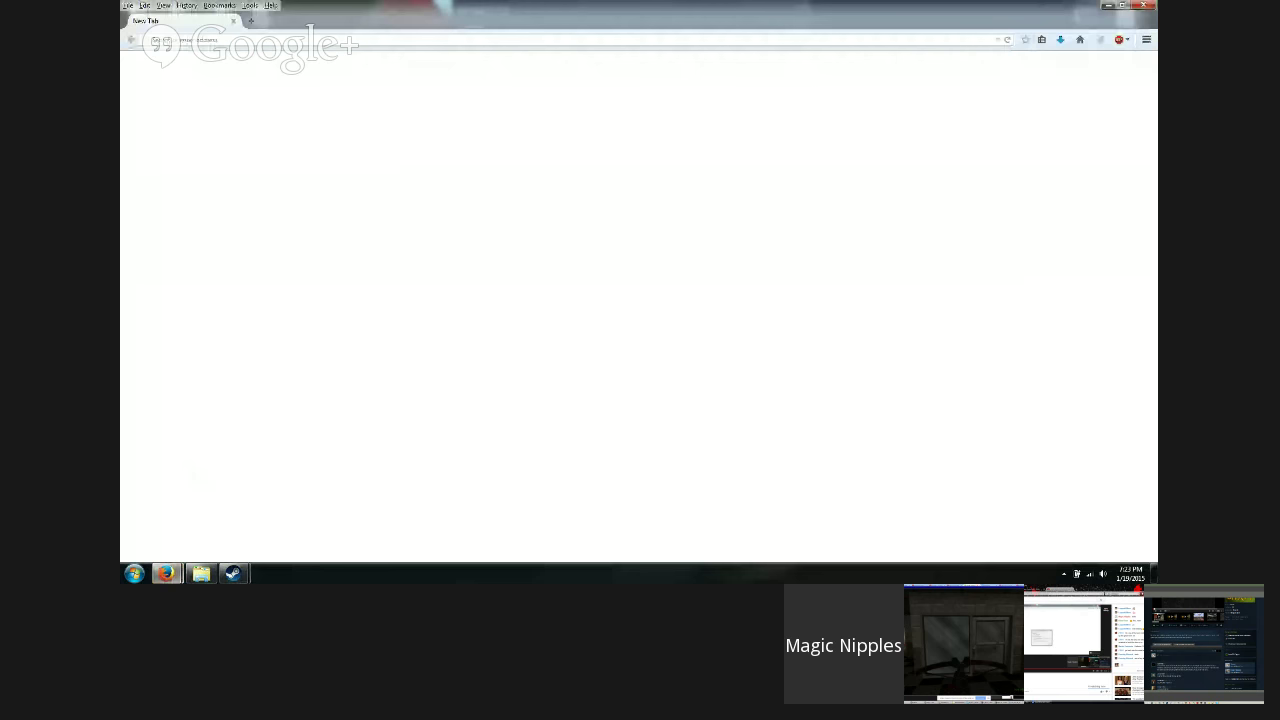
{"action": "left_click", "coordinate": [168, 573]}
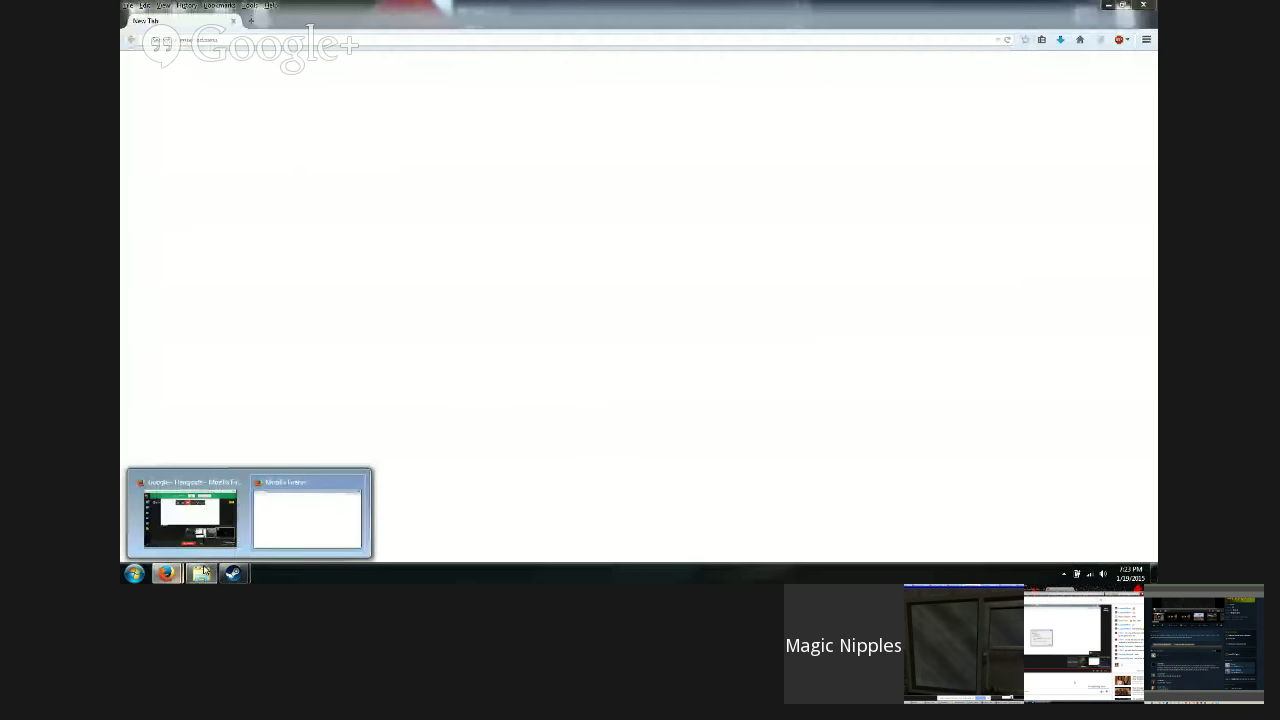
{"action": "left_click", "coordinate": [1153, 573]}
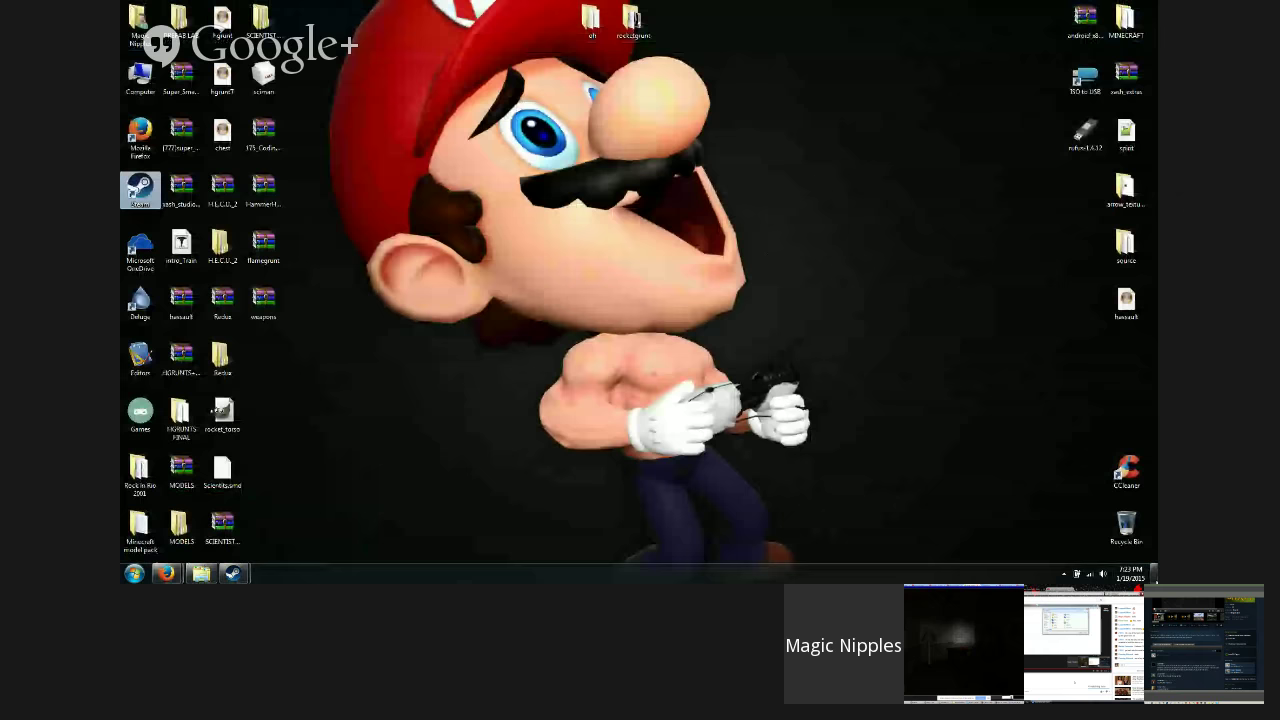
Step: Restore the Google+ Hangouts window and view the screen of the participant who is playing Shaft
{"action": "left_click", "coordinate": [175, 574]}
{"action": "left_click", "coordinate": [200, 522]}
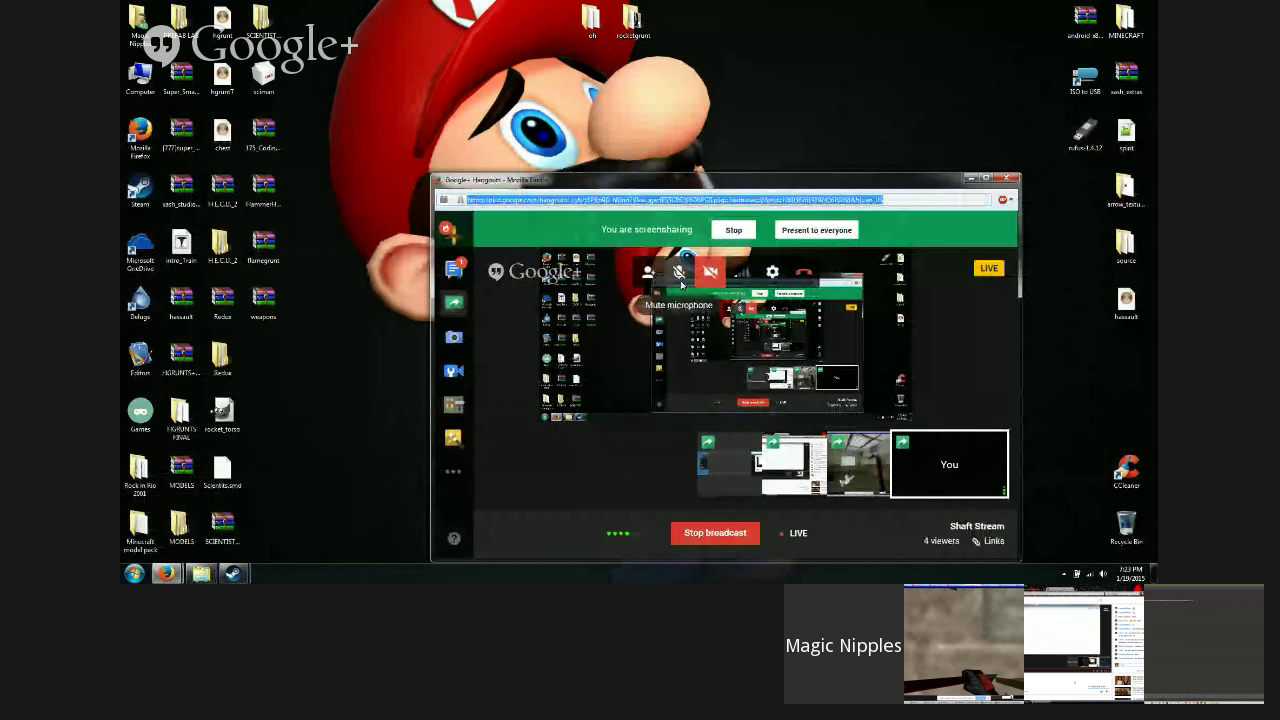
{"action": "left_click", "coordinate": [856, 488]}
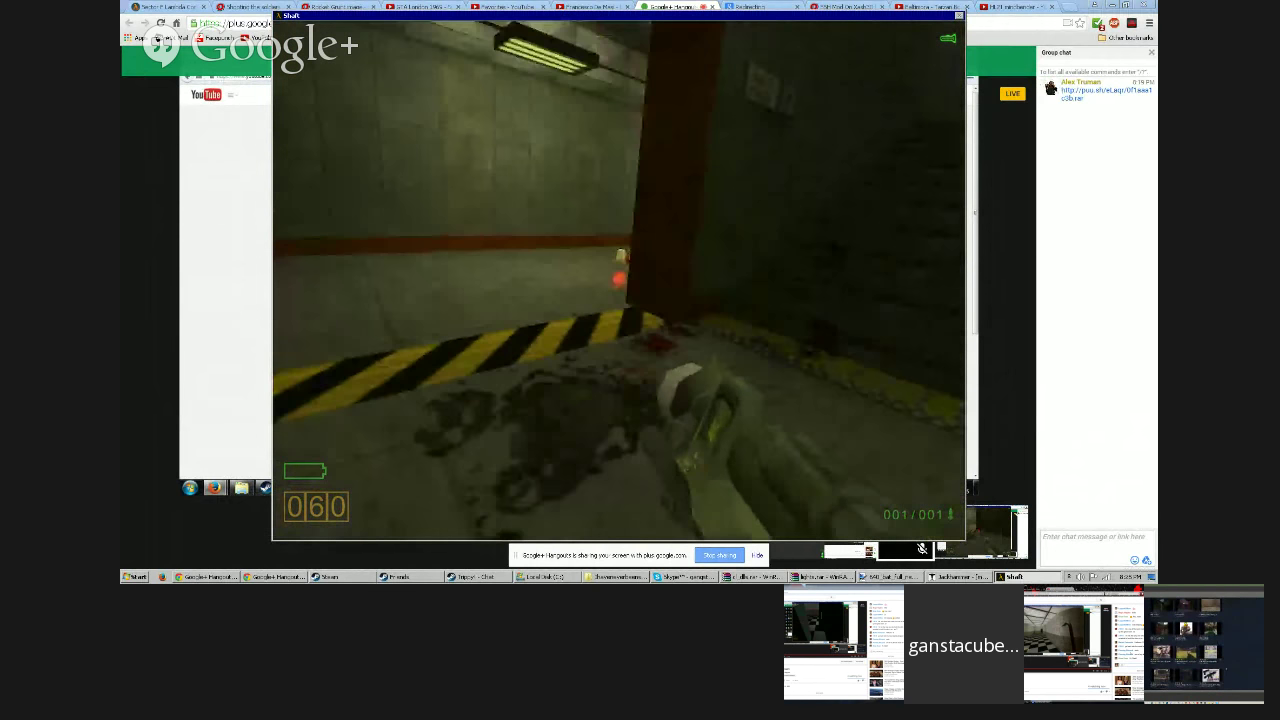
Step: Load the map m1a1 from the Shaft game console
{"action": "key", "text": "Escape"}
{"action": "left_click", "coordinate": [125, 283]}
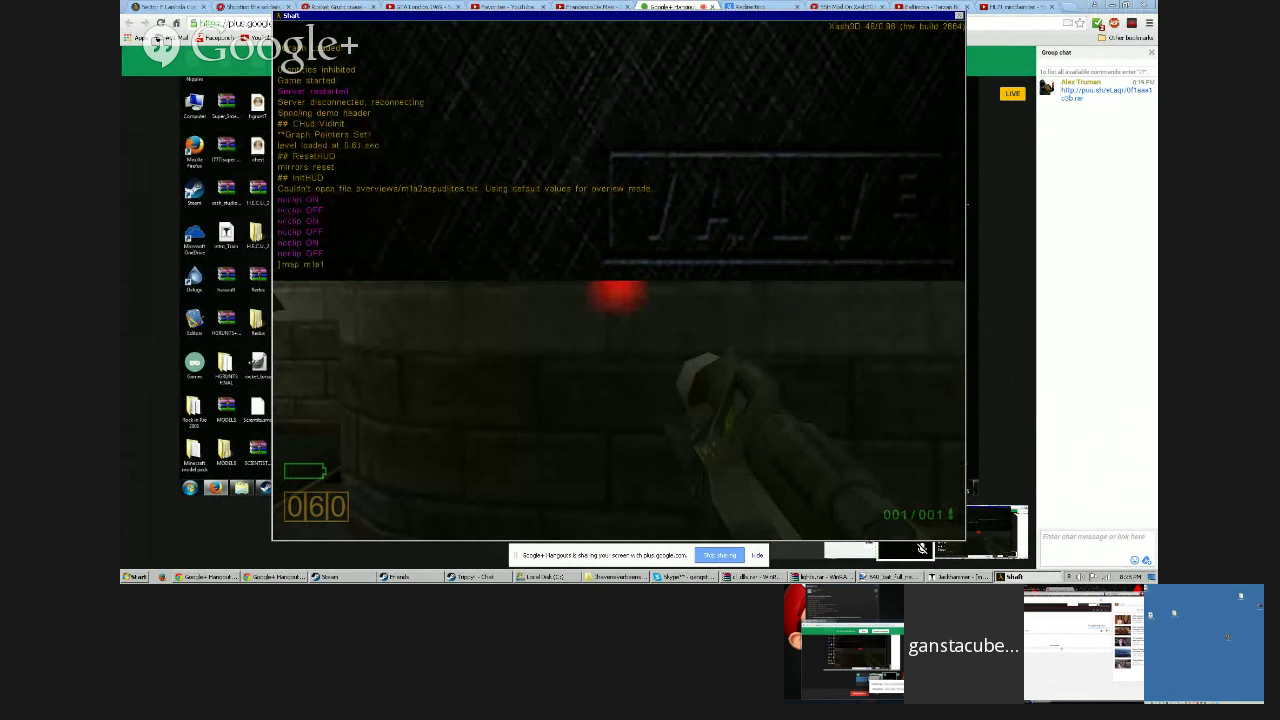
{"action": "key", "text": "Return"}
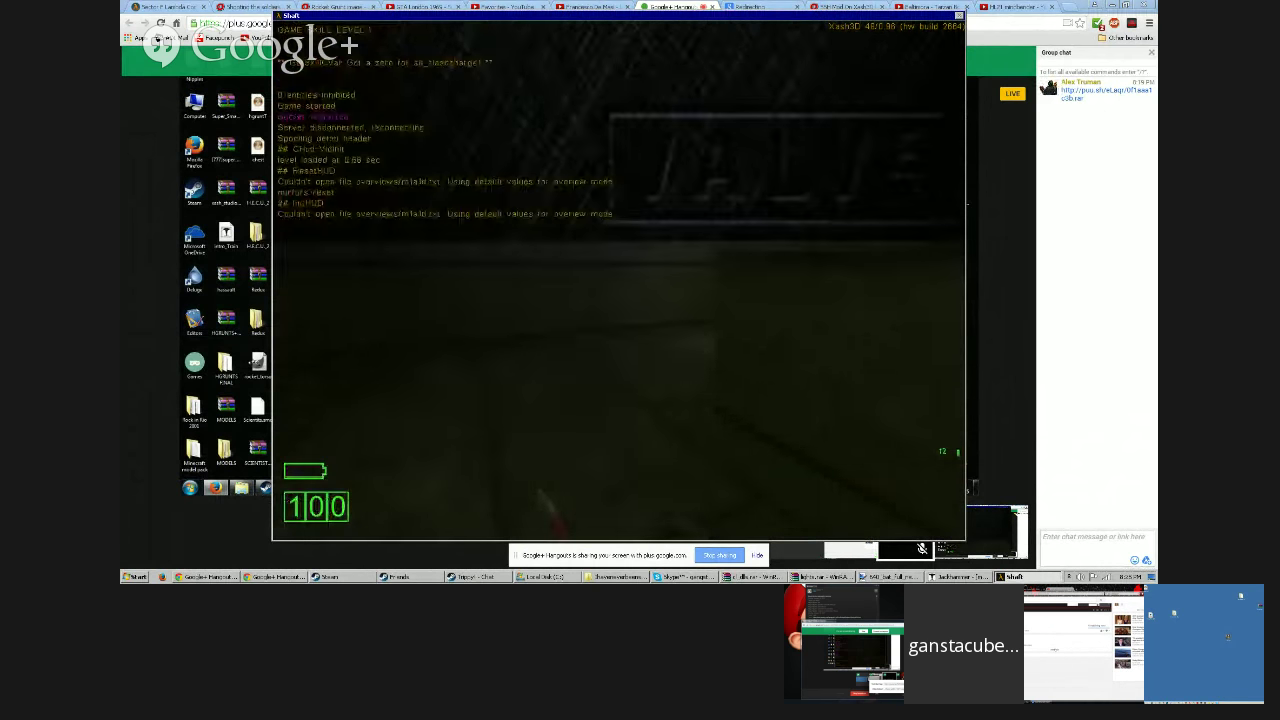
Step: Return from the console to the game, try the weapons in slots 5 and 3, and walk forward through the dark tunnel
{"action": "key", "text": "h"}
{"action": "left_click", "coordinate": [309, 264]}
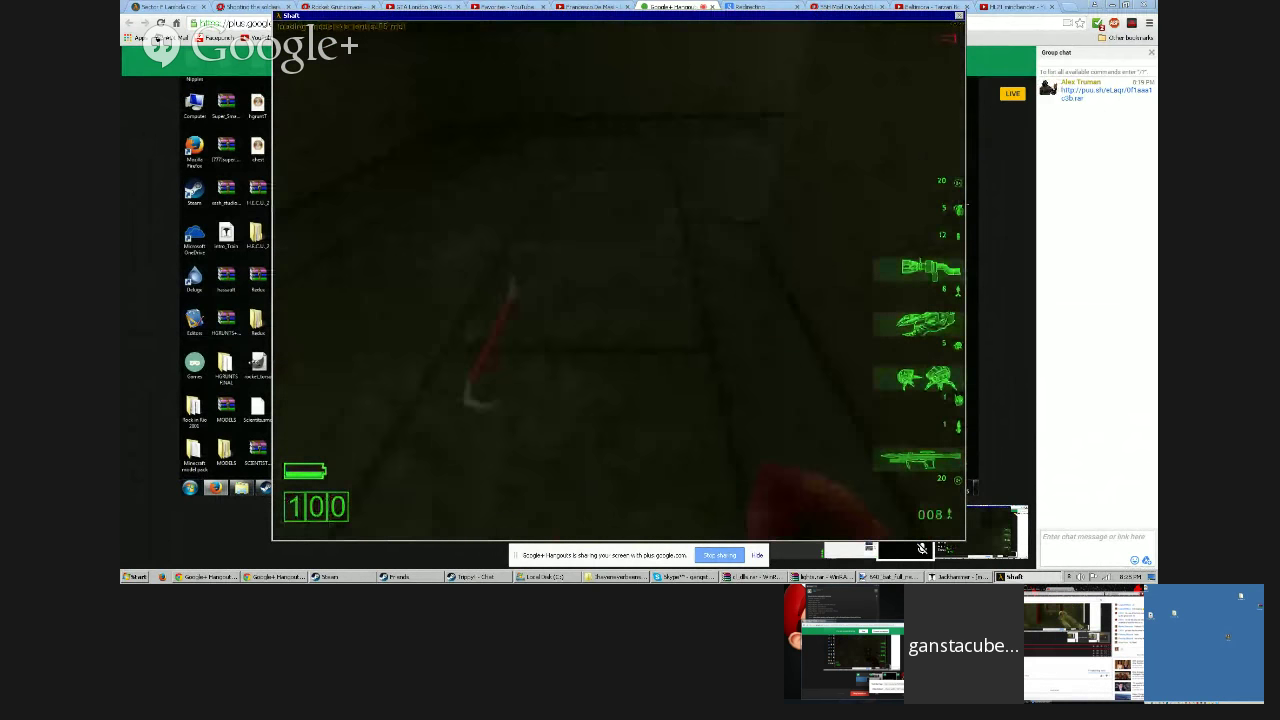
{"action": "key", "text": "5"}
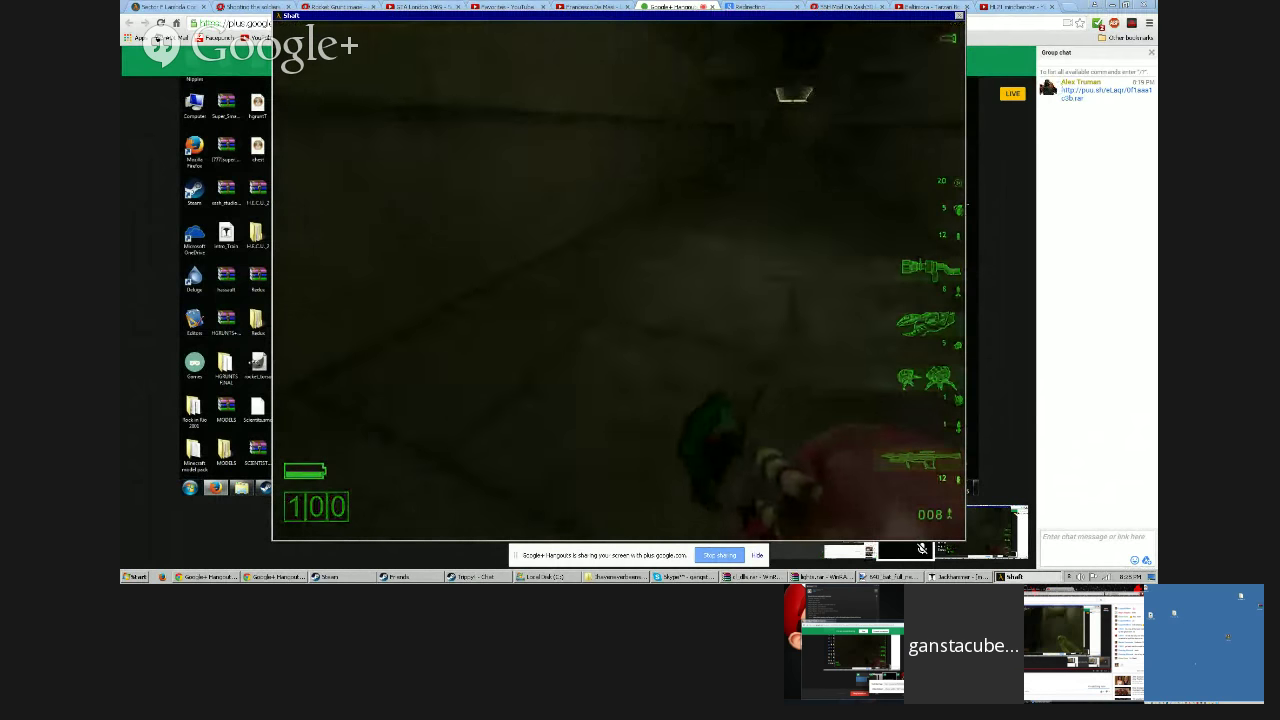
{"action": "key", "text": "3"}
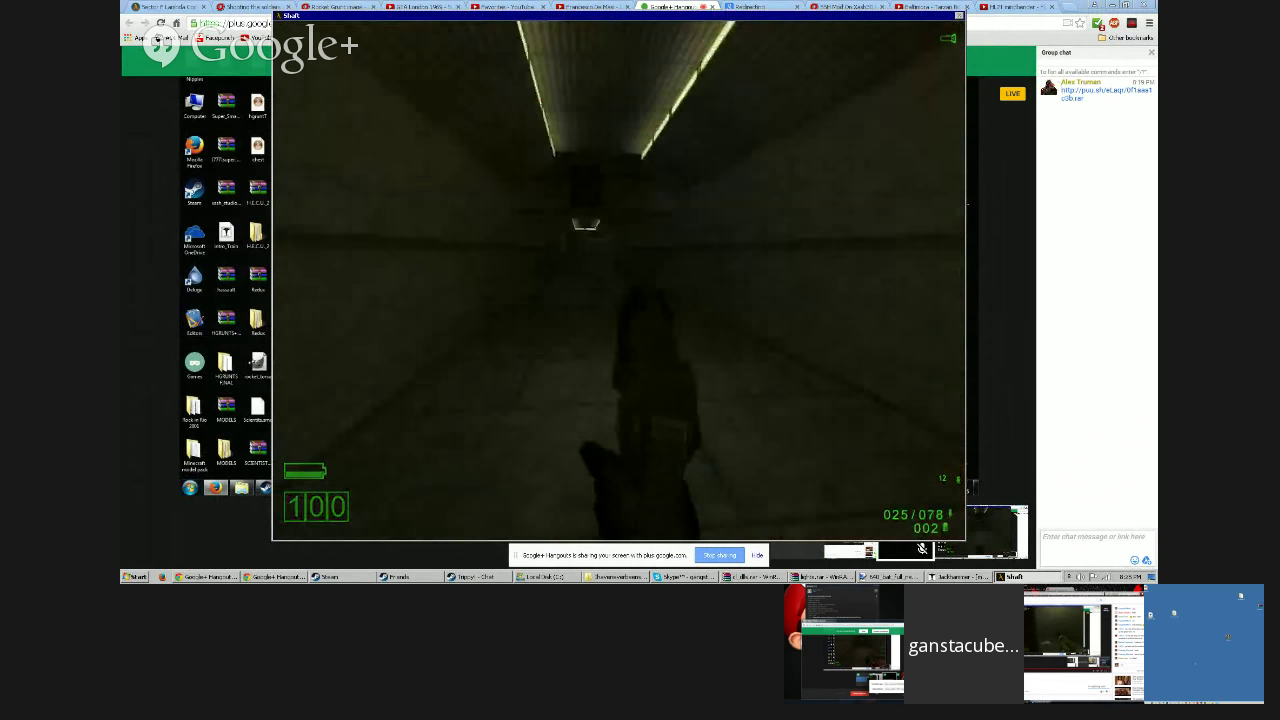
{"action": "key", "text": "w"}
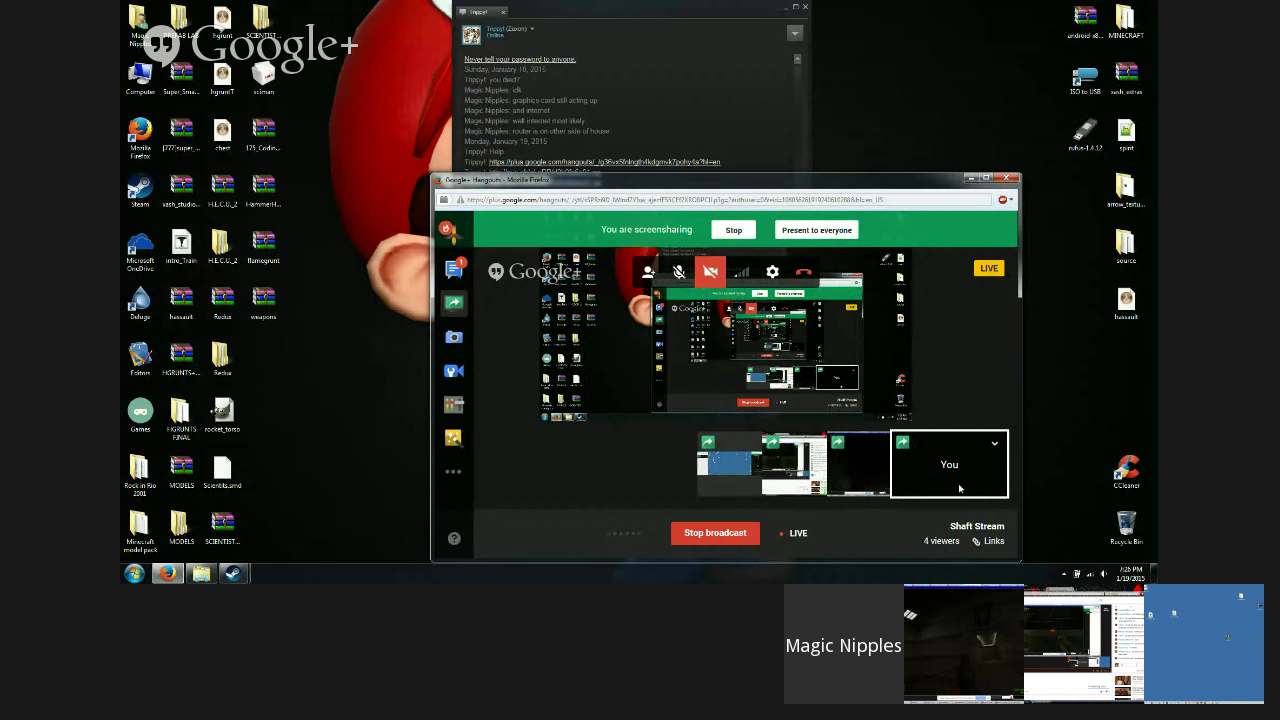
Step: View the participant's shared Shaft Stream page on YouTube and return to the own shared screen in Hangouts
{"action": "left_click", "coordinate": [789, 481]}
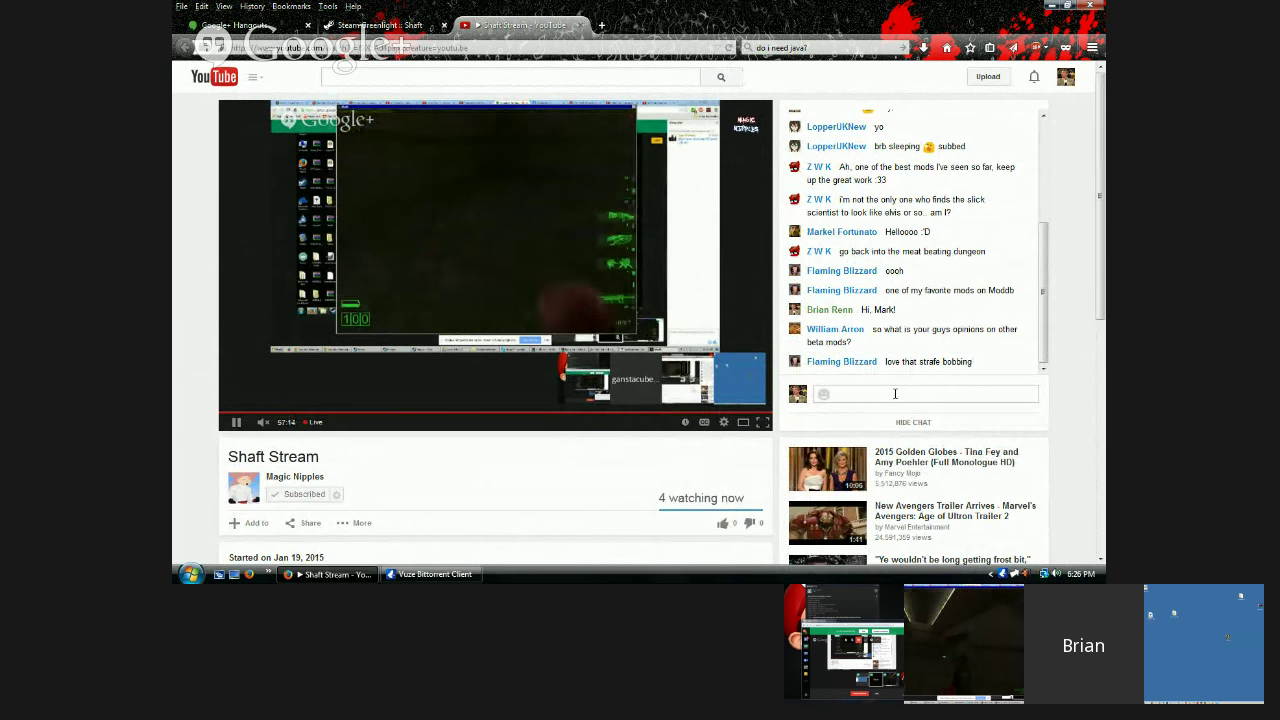
{"action": "left_click", "coordinate": [931, 459]}
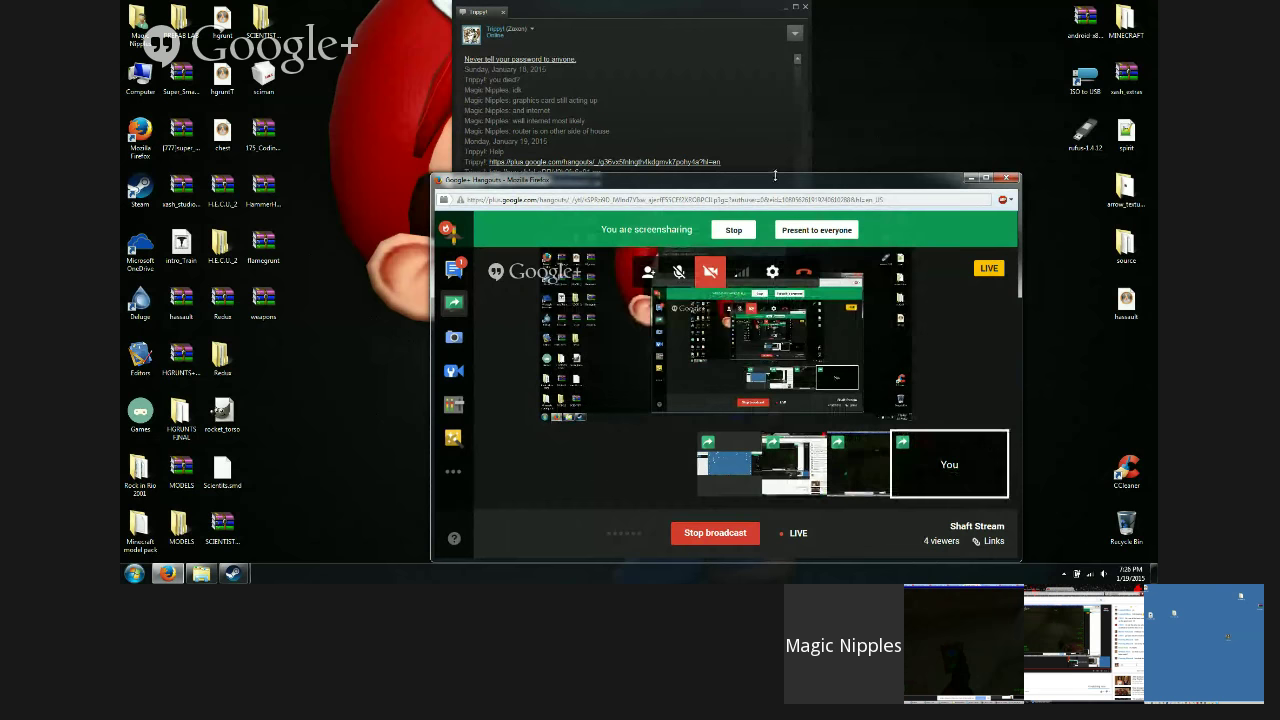
Step: Move the Hangouts window up and left on the desktop and place the Steam chat window in front of it
{"action": "left_click_drag", "start_coordinate": [775, 175], "coordinate": [653, 131]}
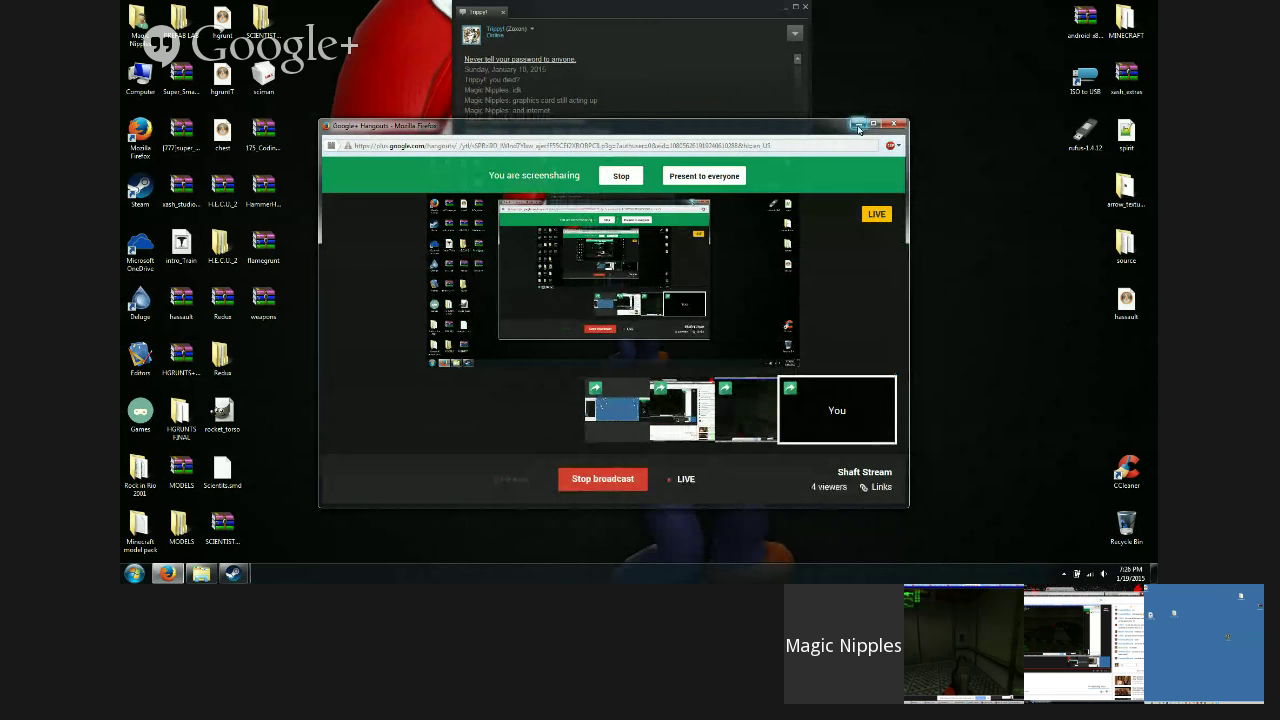
{"action": "left_click", "coordinate": [778, 101]}
{"action": "left_click_drag", "start_coordinate": [657, 10], "coordinate": [740, 40]}
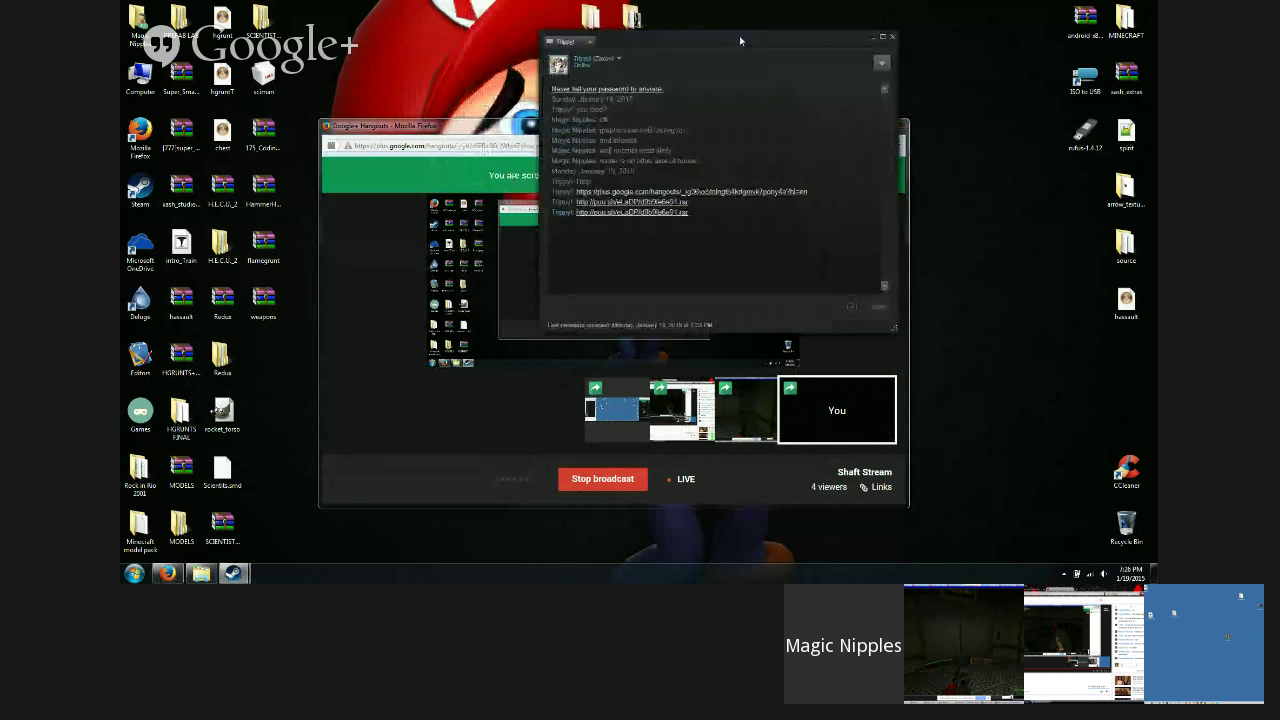
Step: Open the weapons.rar archive from the desktop, select its sound files, and open a Computer file window beside it
{"action": "double_click", "coordinate": [263, 297]}
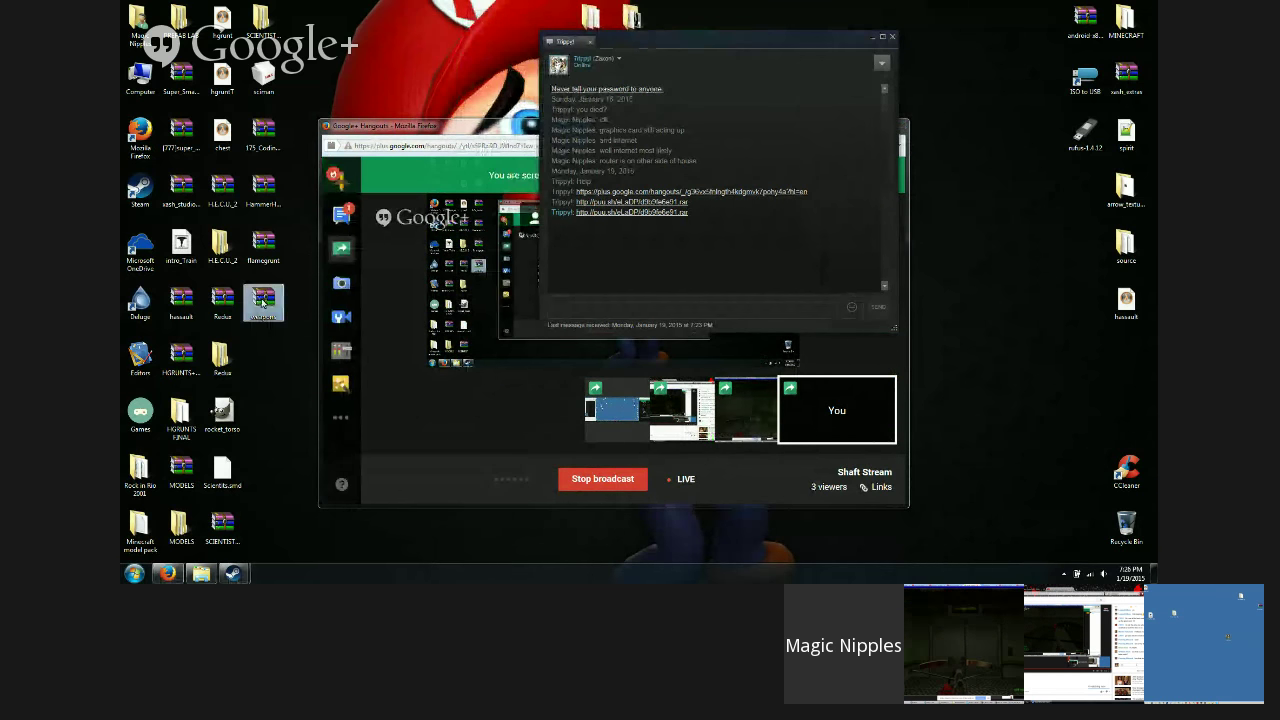
{"action": "key", "text": "ctrl+a"}
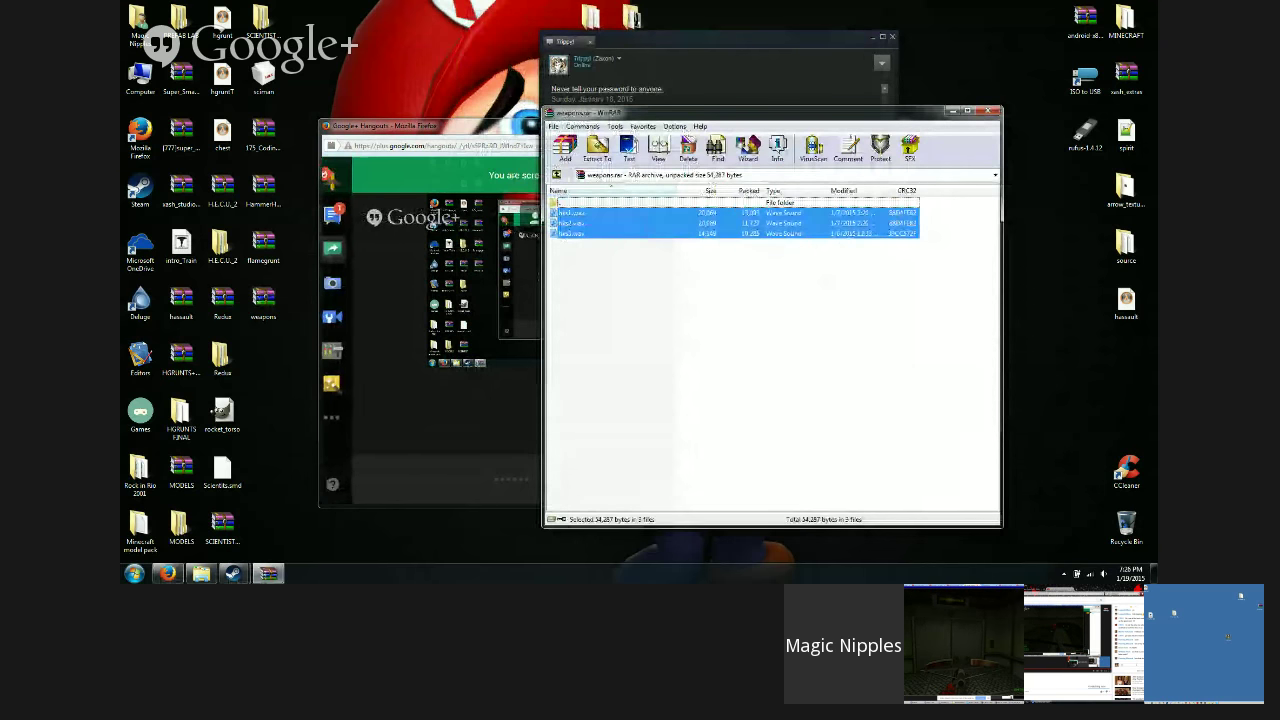
{"action": "double_click", "coordinate": [140, 78]}
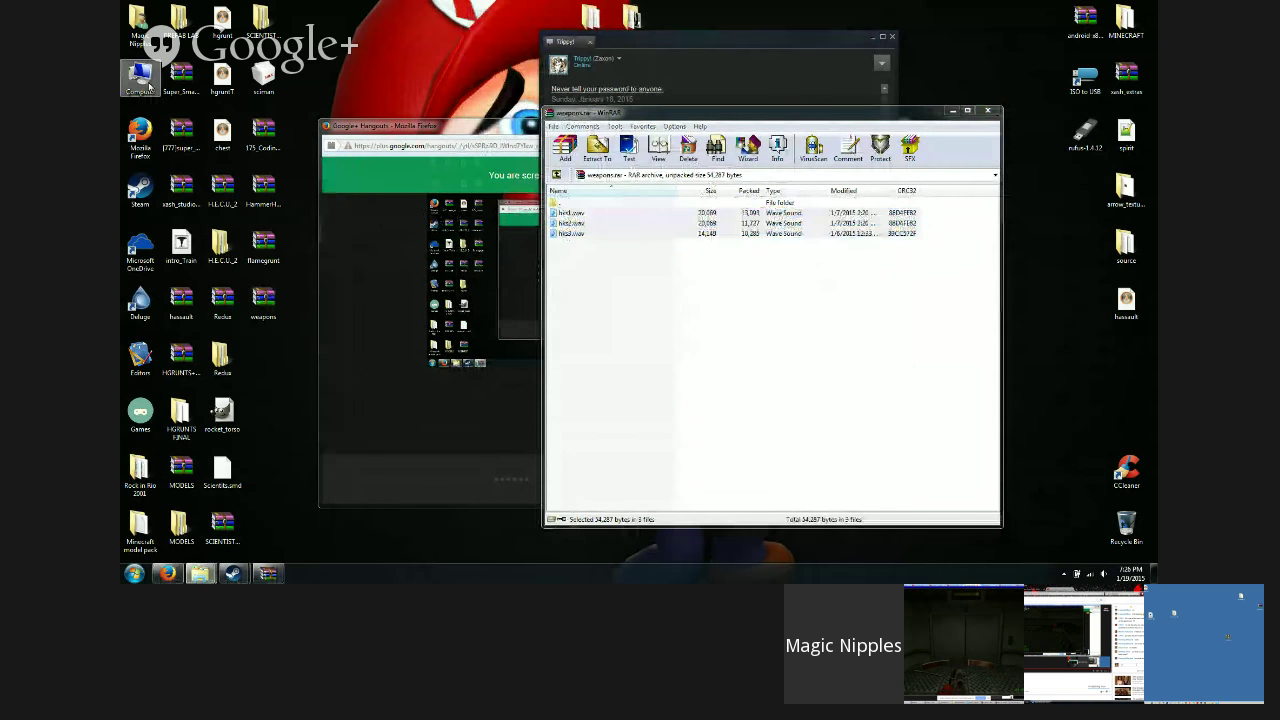
{"action": "left_click", "coordinate": [460, 122]}
{"action": "left_click", "coordinate": [860, 124]}
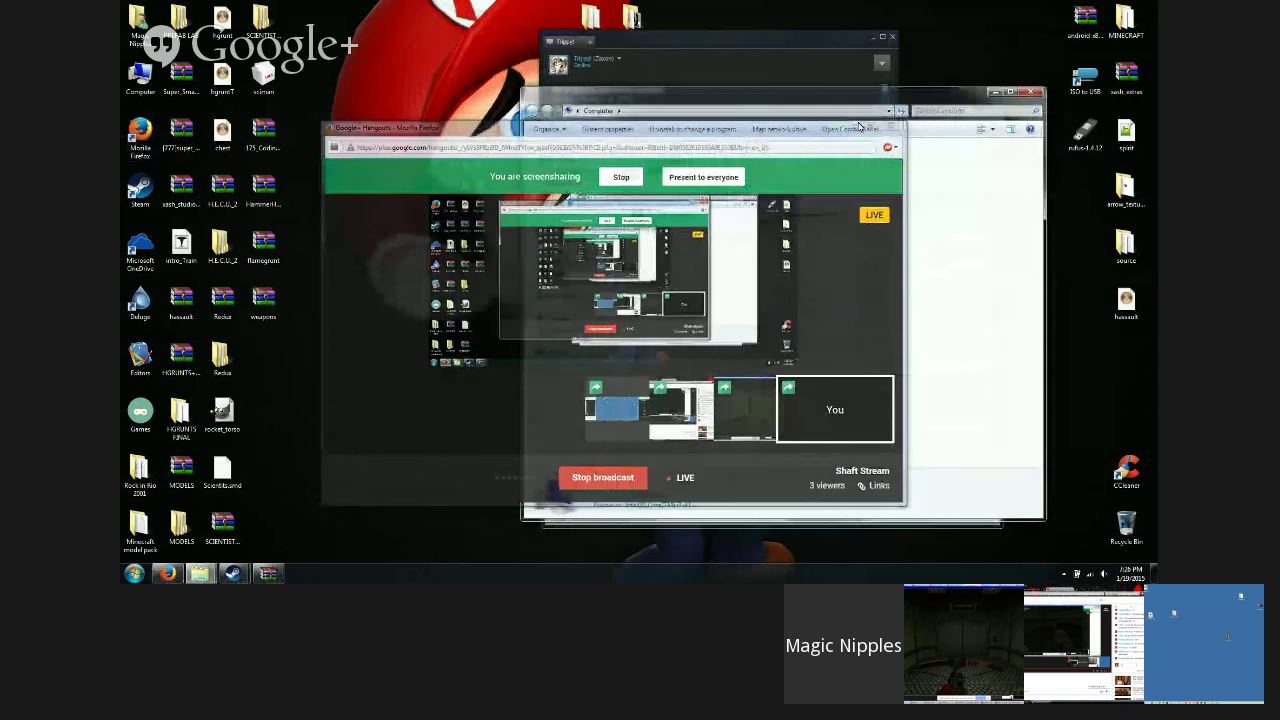
{"action": "left_click_drag", "start_coordinate": [730, 100], "coordinate": [838, 100]}
Step: Browse through OneDrive and both SHAFT folders to the sound folder inside shaft
{"action": "left_click", "coordinate": [686, 194]}
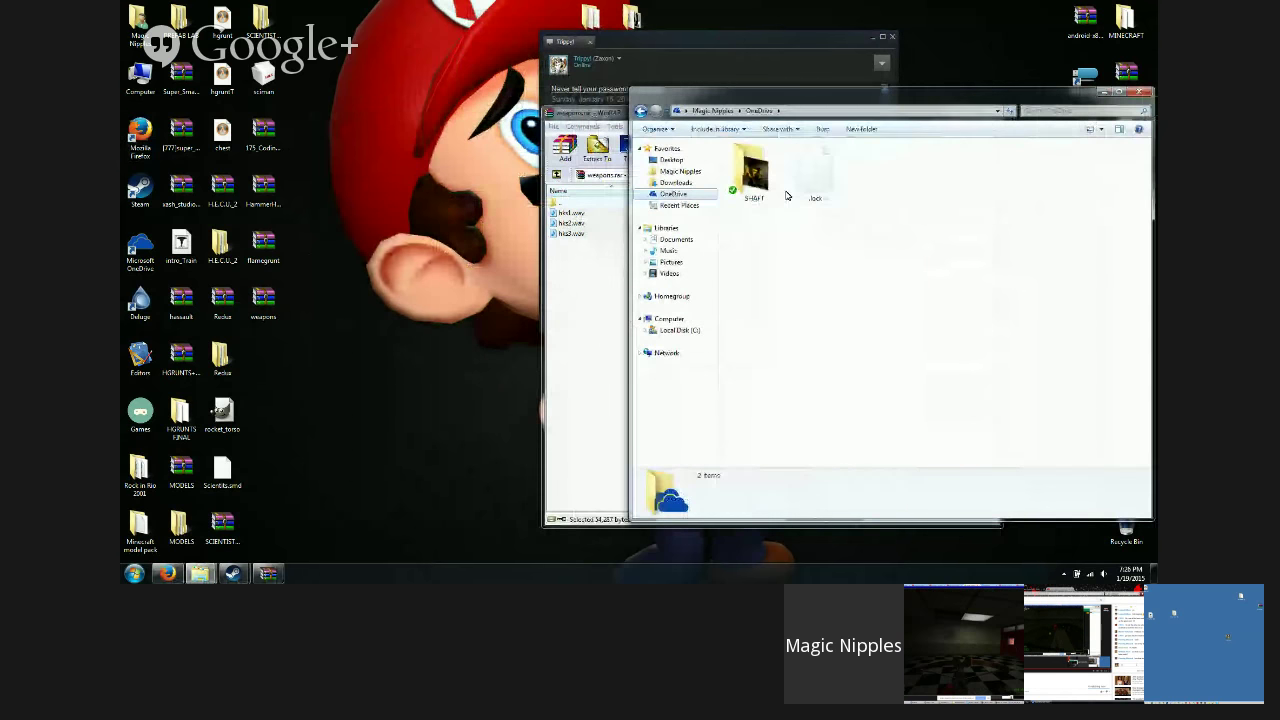
{"action": "double_click", "coordinate": [749, 171]}
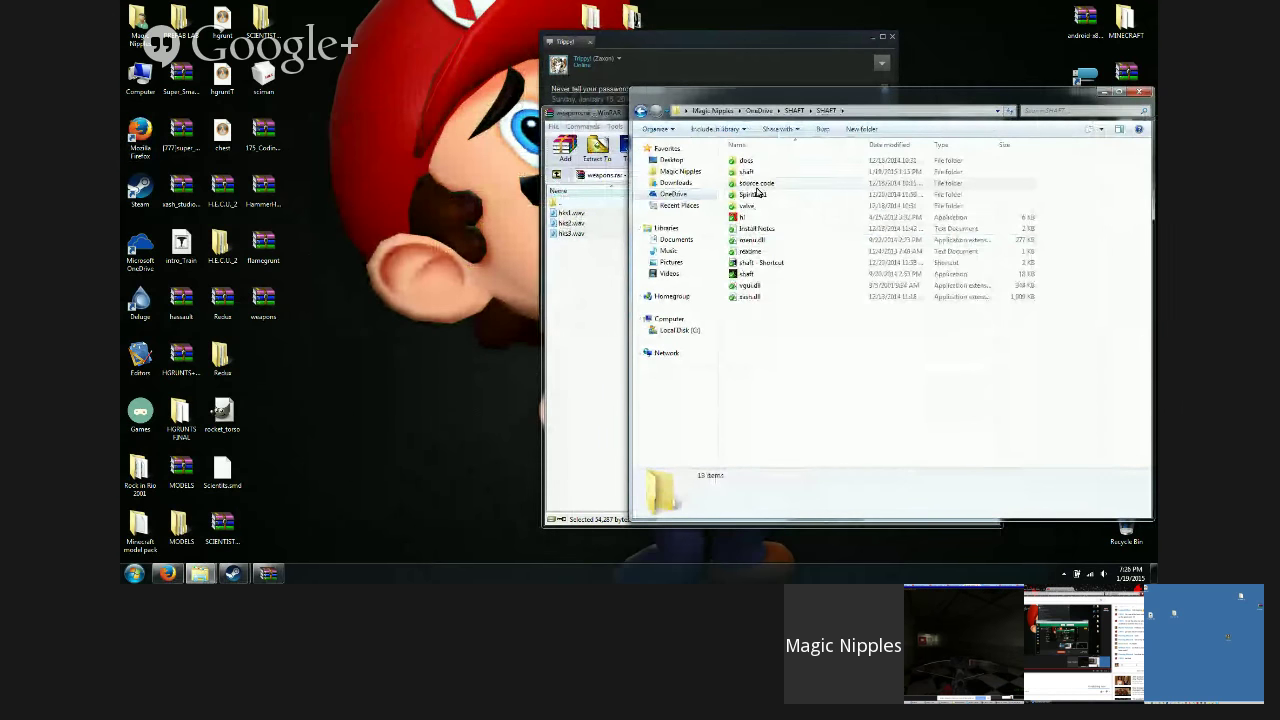
{"action": "double_click", "coordinate": [747, 172]}
{"action": "scroll", "coordinate": [786, 283], "scroll_direction": "down", "scroll_amount": 2}
{"action": "double_click", "coordinate": [749, 236]}
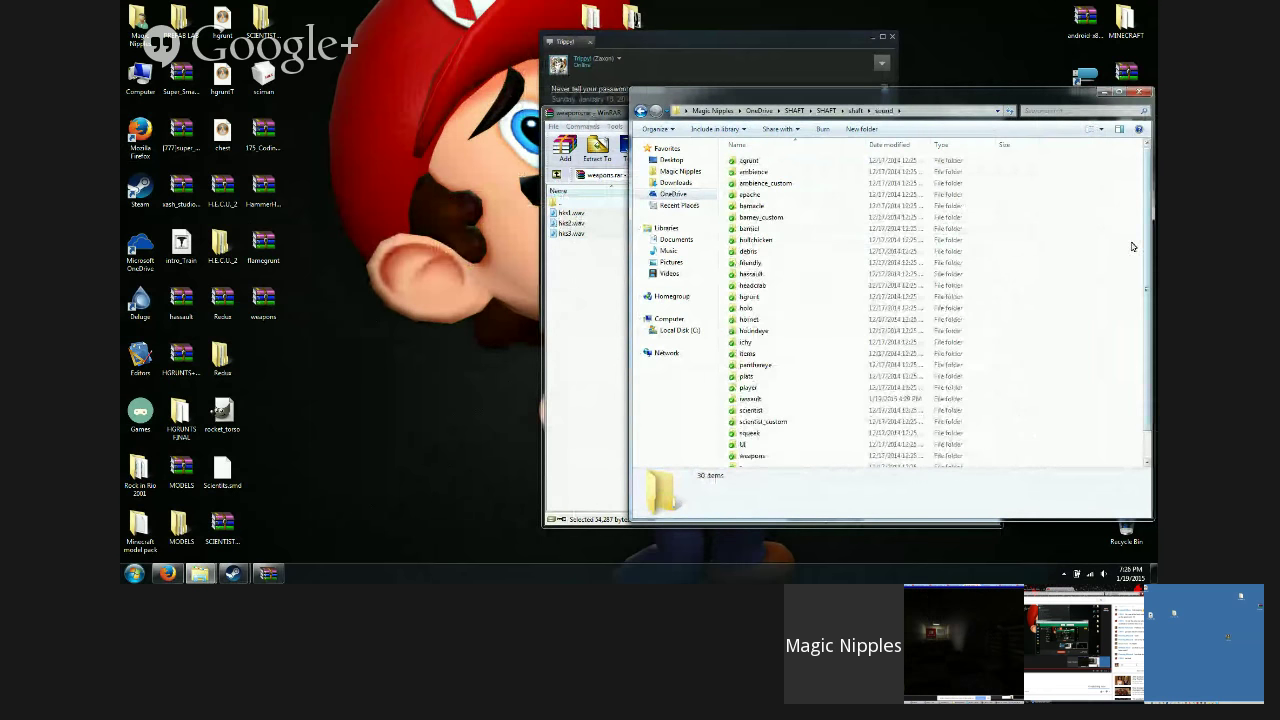
{"action": "left_click_drag", "start_coordinate": [1149, 253], "coordinate": [1153, 308]}
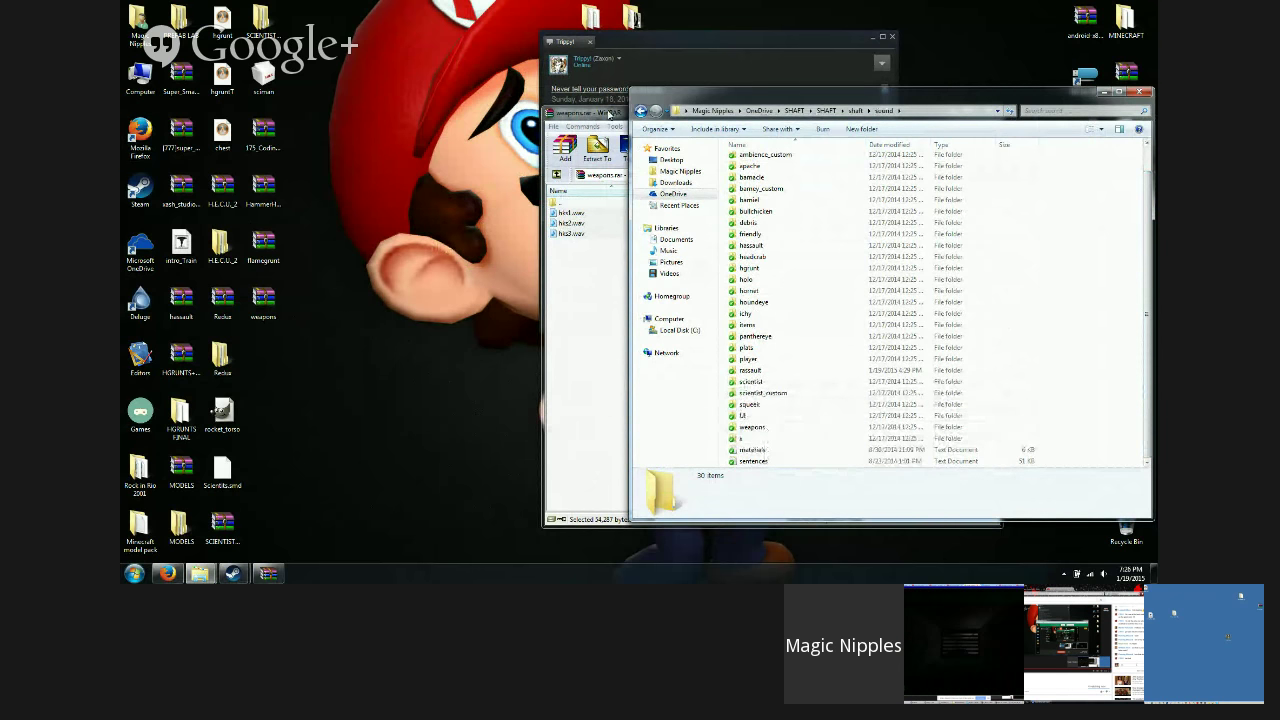
Step: Place the weapons.rar window beside the file window and open the weapons folder inside sound
{"action": "left_click_drag", "start_coordinate": [614, 113], "coordinate": [305, 130]}
{"action": "left_click", "coordinate": [750, 96]}
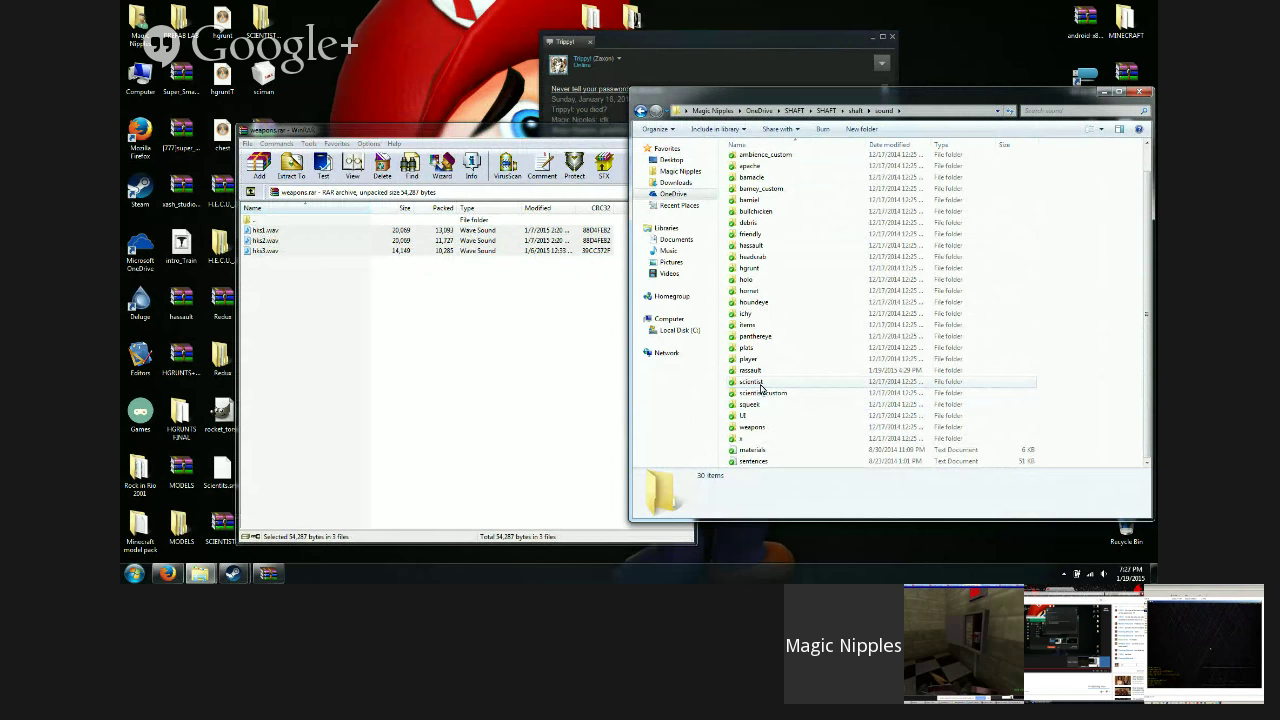
{"action": "double_click", "coordinate": [752, 427]}
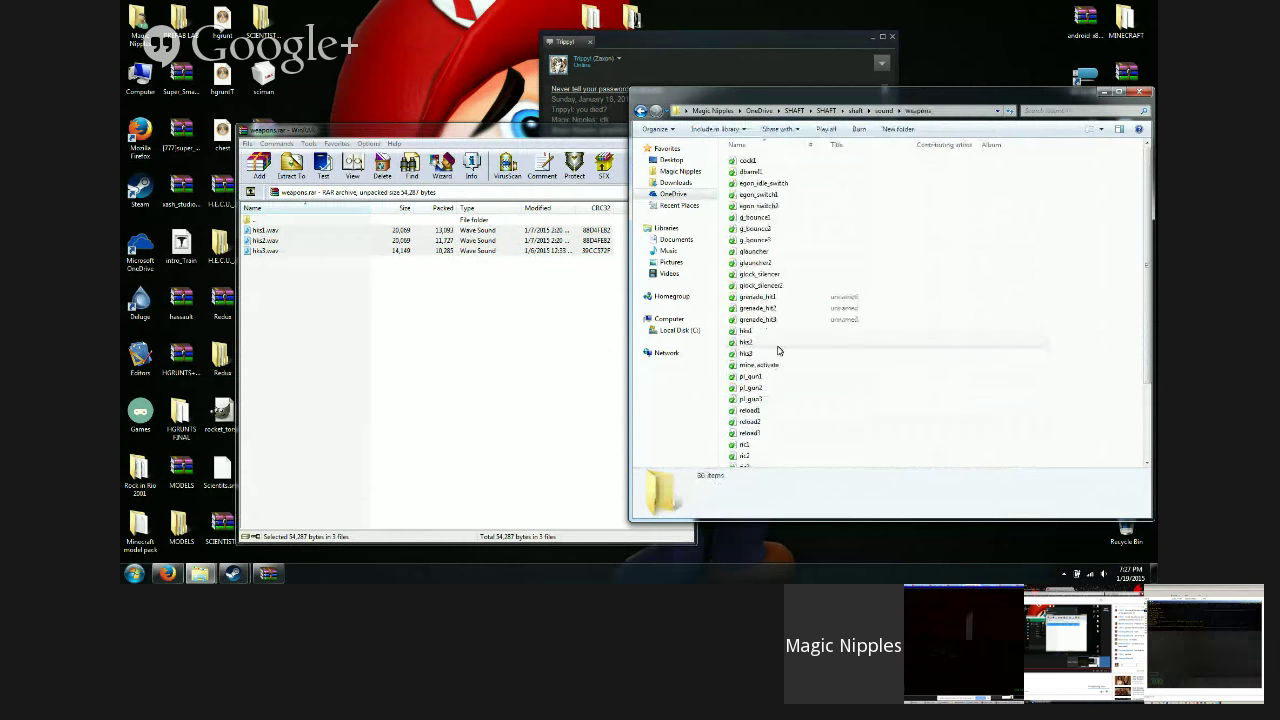
{"action": "scroll", "coordinate": [763, 331], "scroll_direction": "down", "scroll_amount": 1}
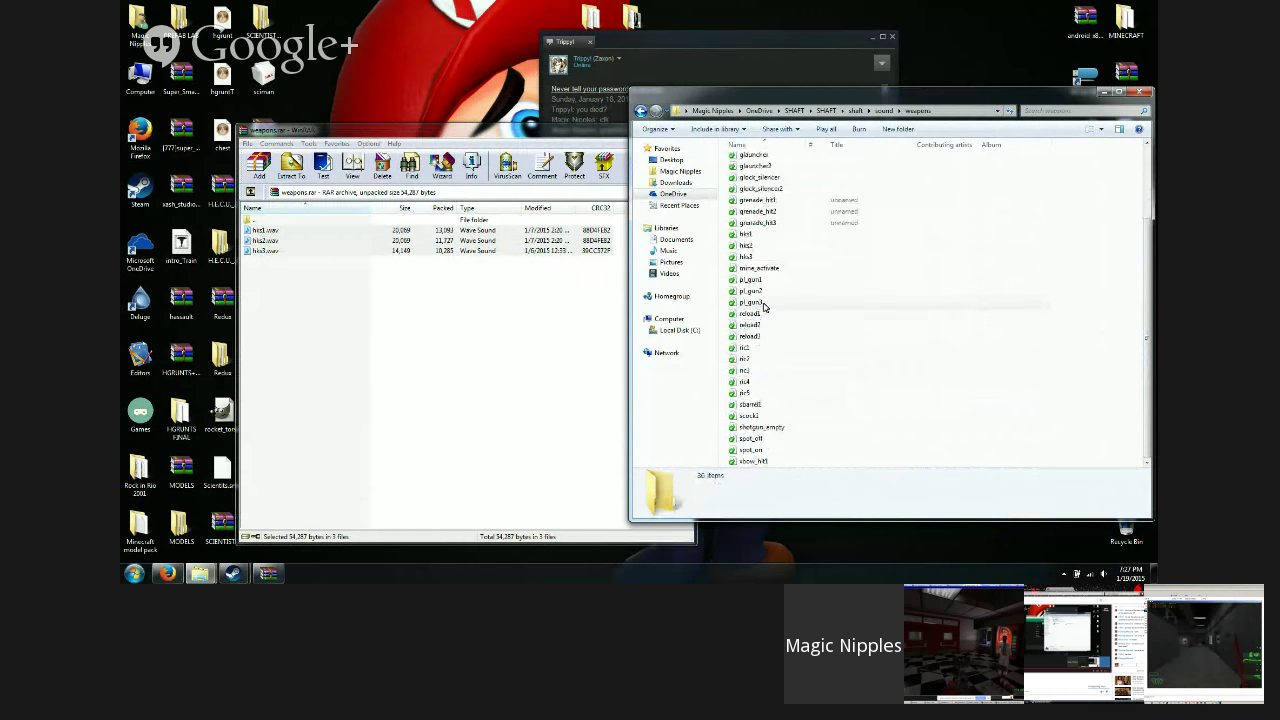
Step: Move hks1.wav, hks2.wav and hks3.wav from the archive into the weapons folder, replace the existing files, and close the archive
{"action": "left_click", "coordinate": [756, 303]}
{"action": "left_click", "coordinate": [746, 247]}
{"action": "left_click_drag", "start_coordinate": [280, 285], "coordinate": [252, 233]}
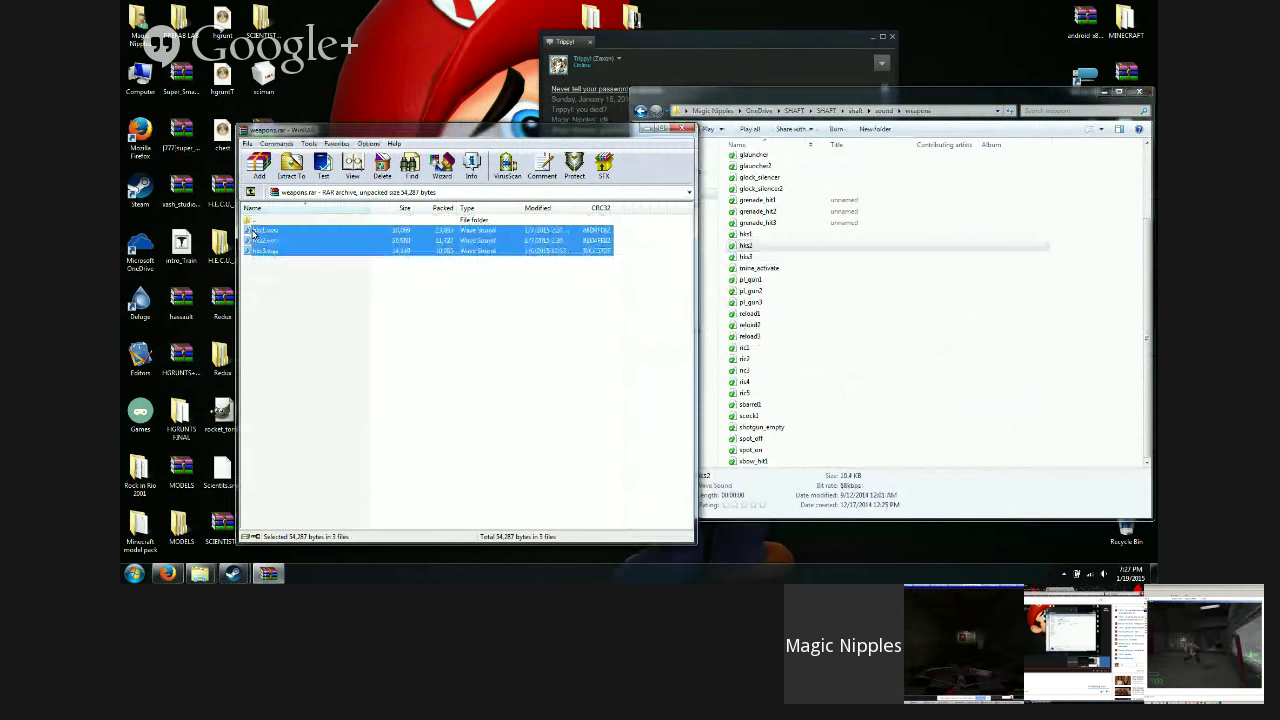
{"action": "left_click_drag", "start_coordinate": [845, 325], "coordinate": [843, 318]}
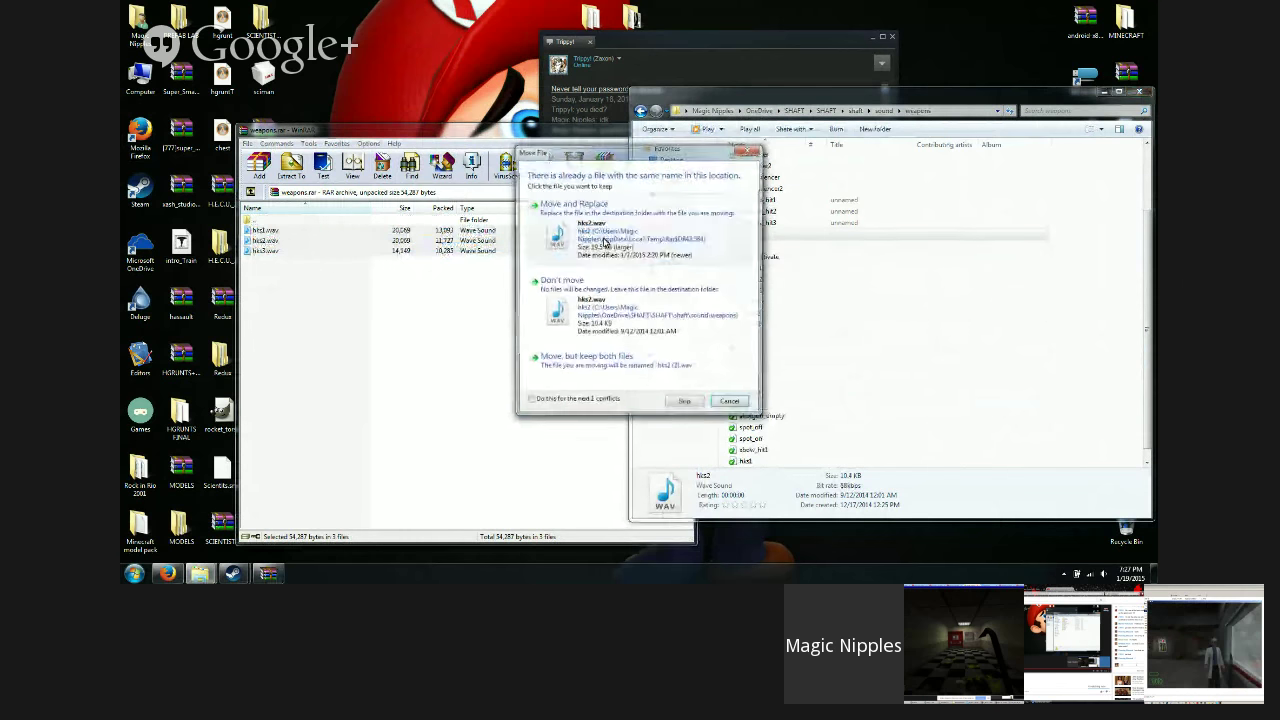
{"action": "left_click", "coordinate": [598, 241]}
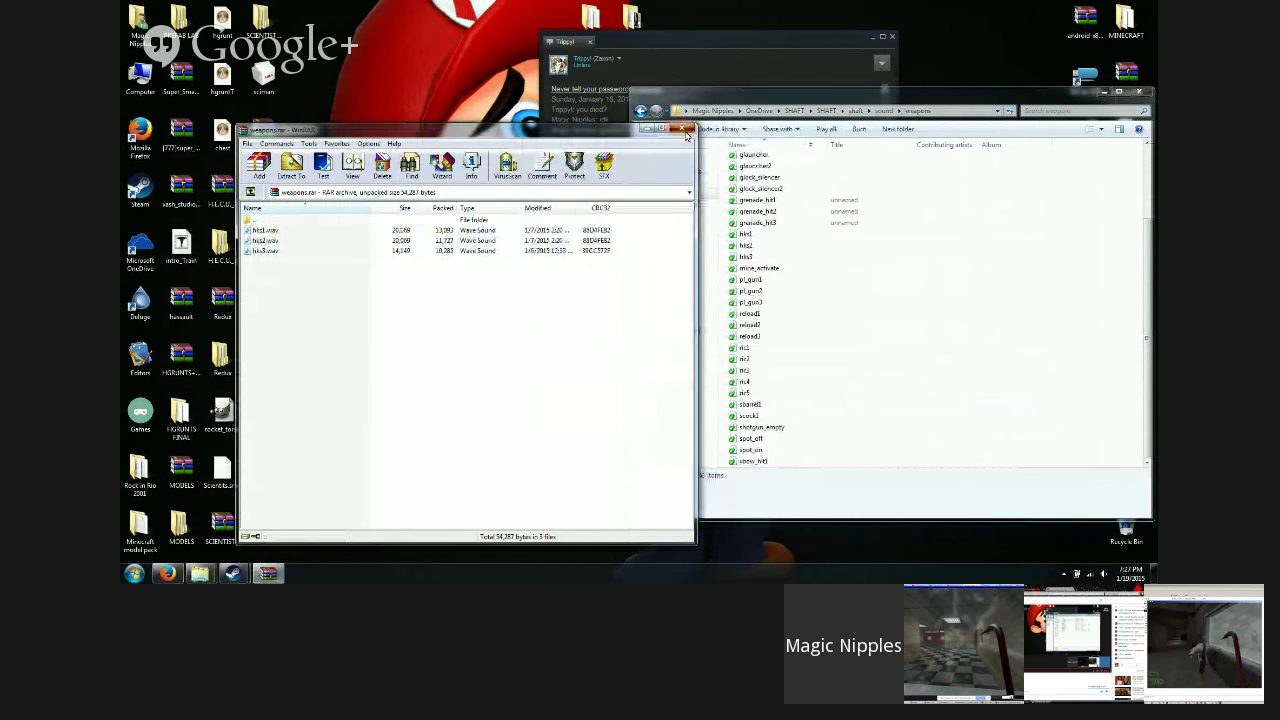
{"action": "left_click", "coordinate": [684, 130]}
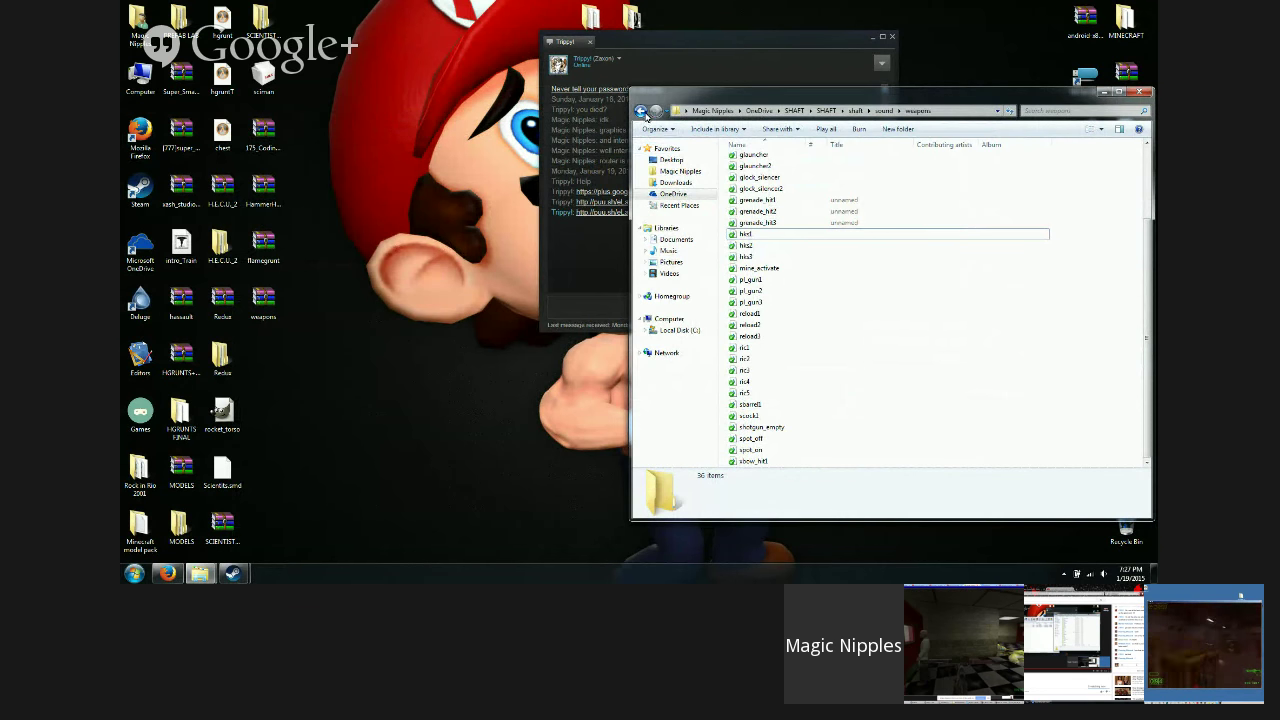
Step: Return to the shaft folder, start the game with the CONSOLE shortcut and load the map m1a3 from the console
{"action": "left_click", "coordinate": [641, 111]}
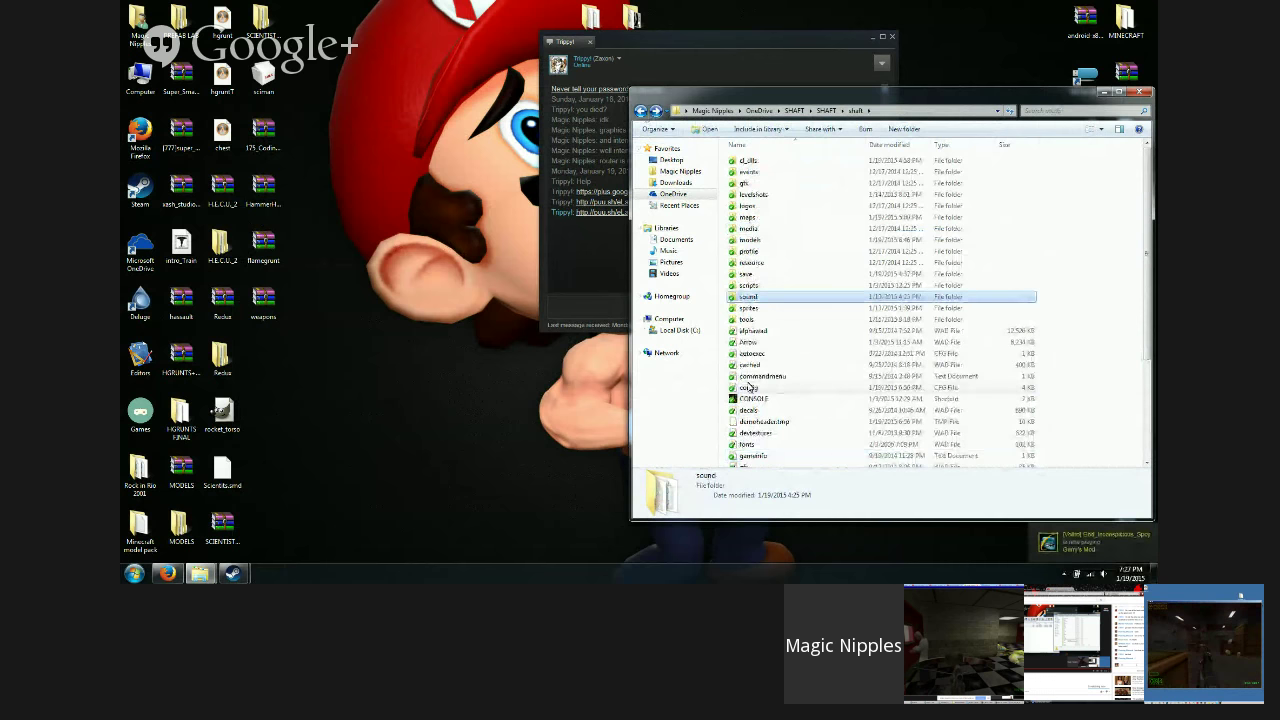
{"action": "double_click", "coordinate": [752, 398]}
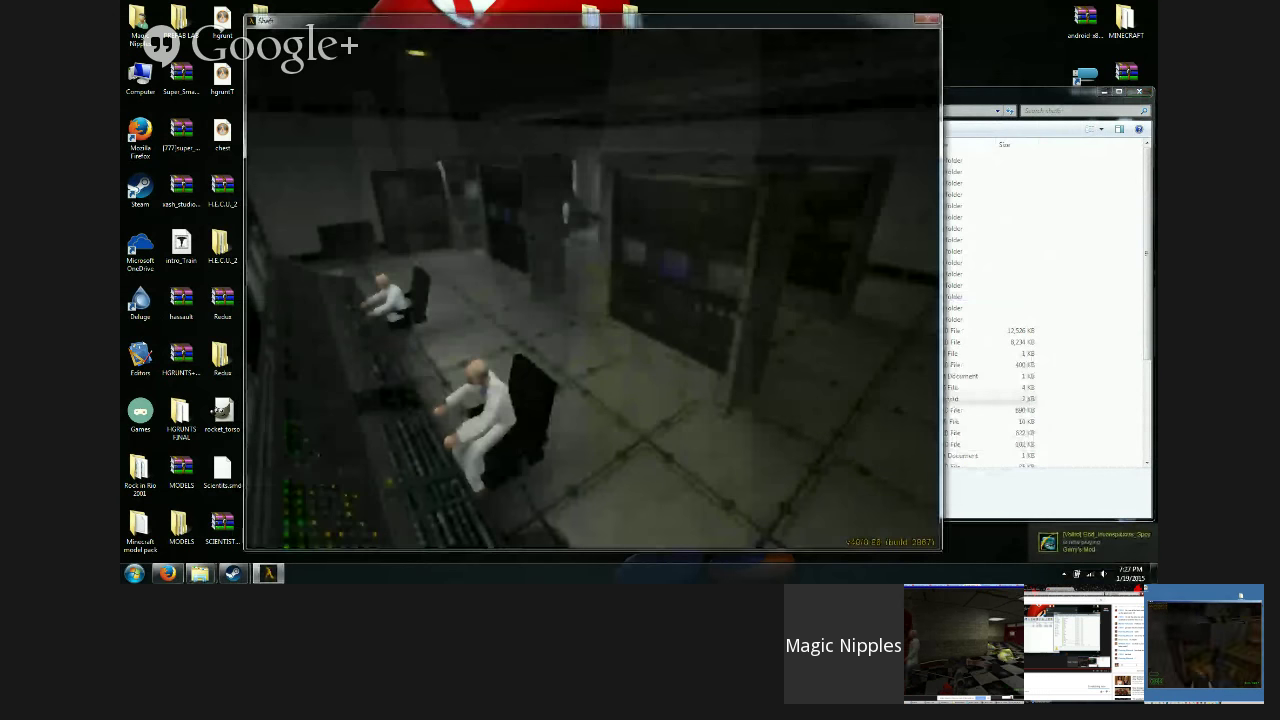
{"action": "left_click", "coordinate": [340, 197]}
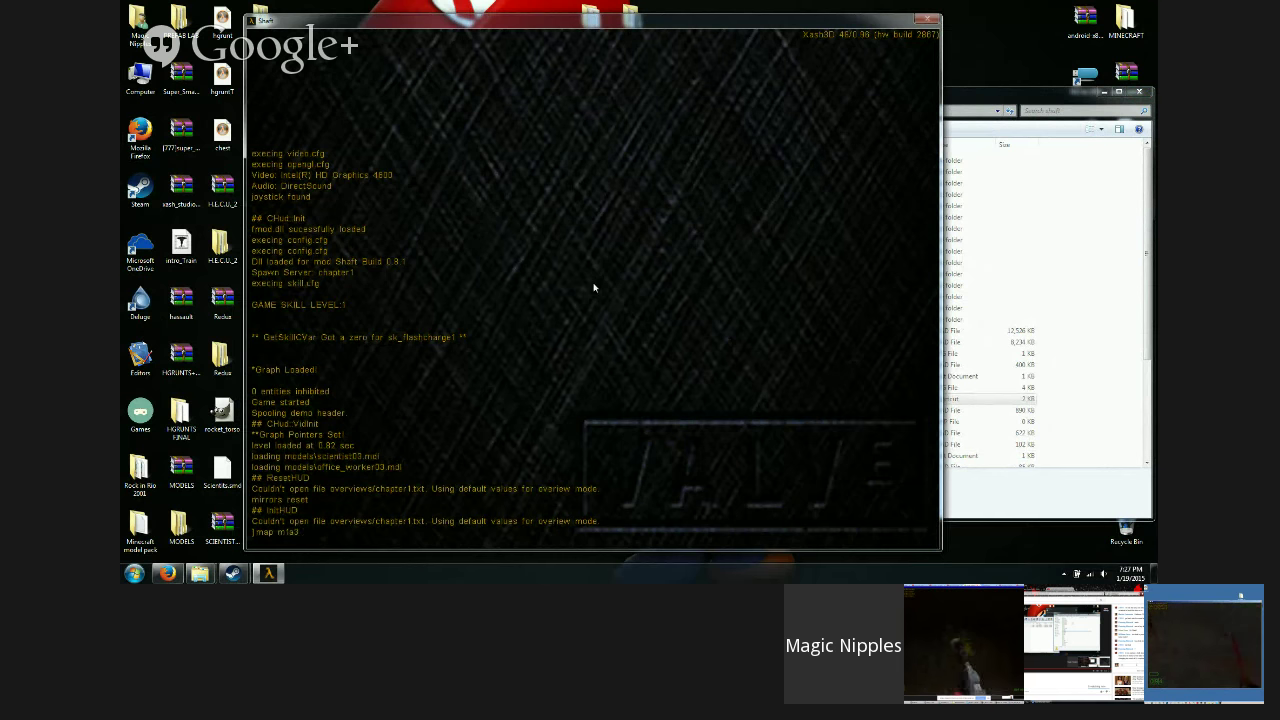
{"action": "key", "text": "Return"}
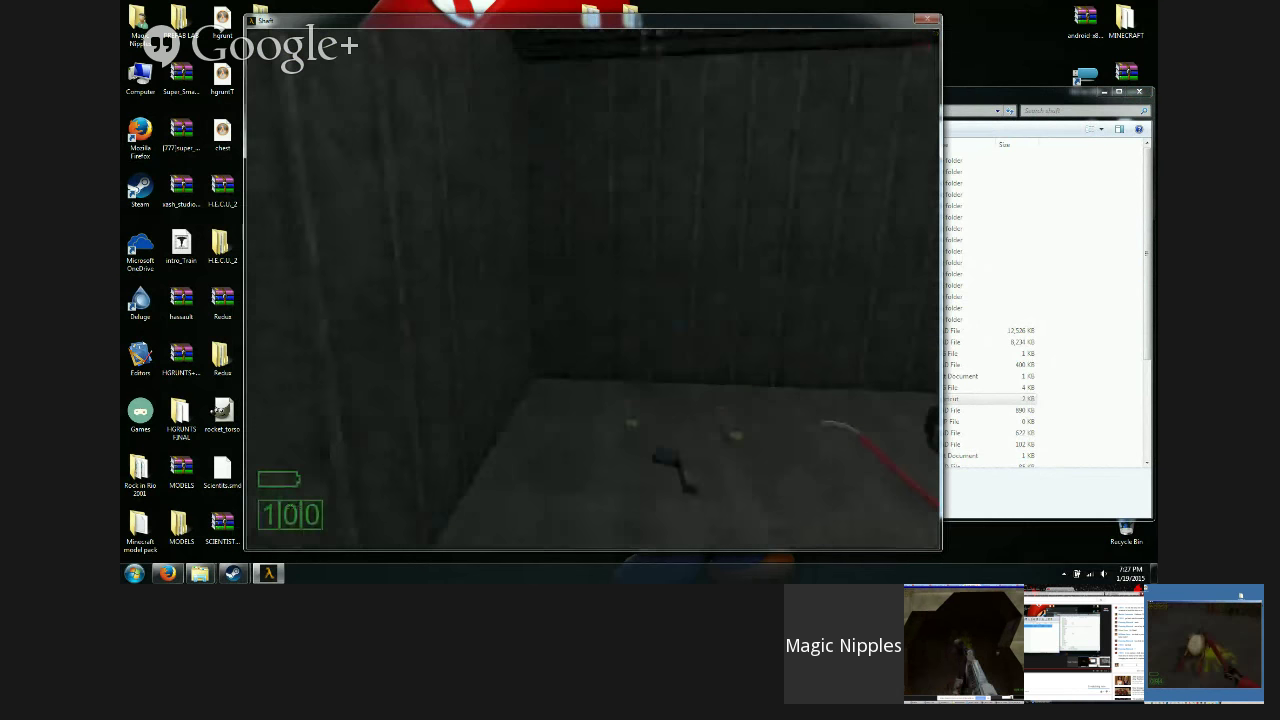
Step: Collect the weapons in the starting corridor, equip the slot 2 pistol and walk to the scientist at the window
{"action": "key", "text": "w"}
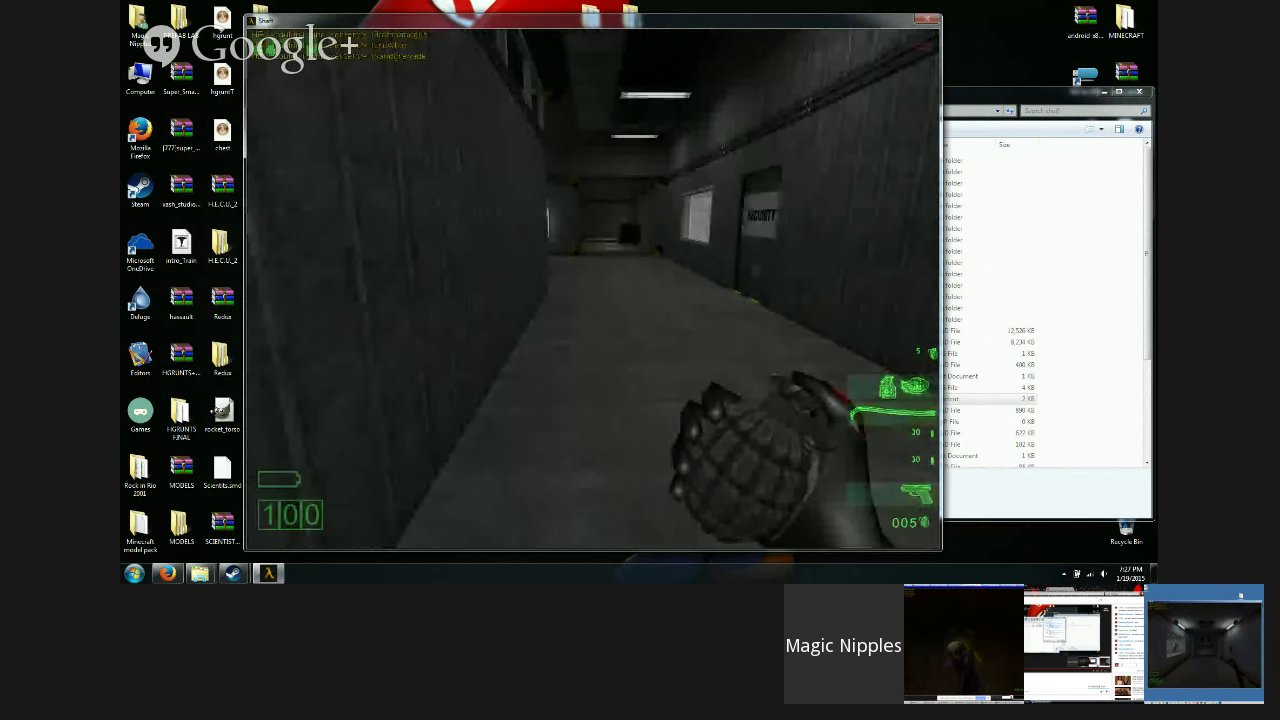
{"action": "key", "text": "2"}
{"action": "key", "text": "w"}
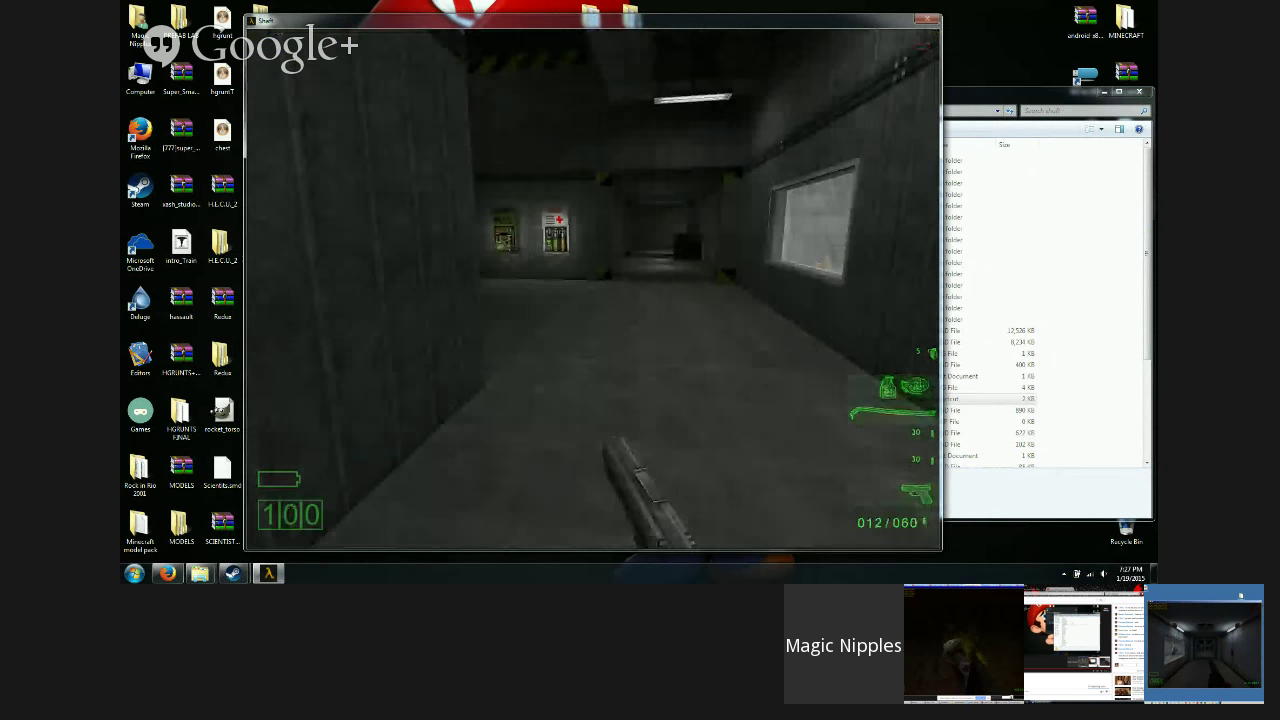
{"action": "key", "text": "w"}
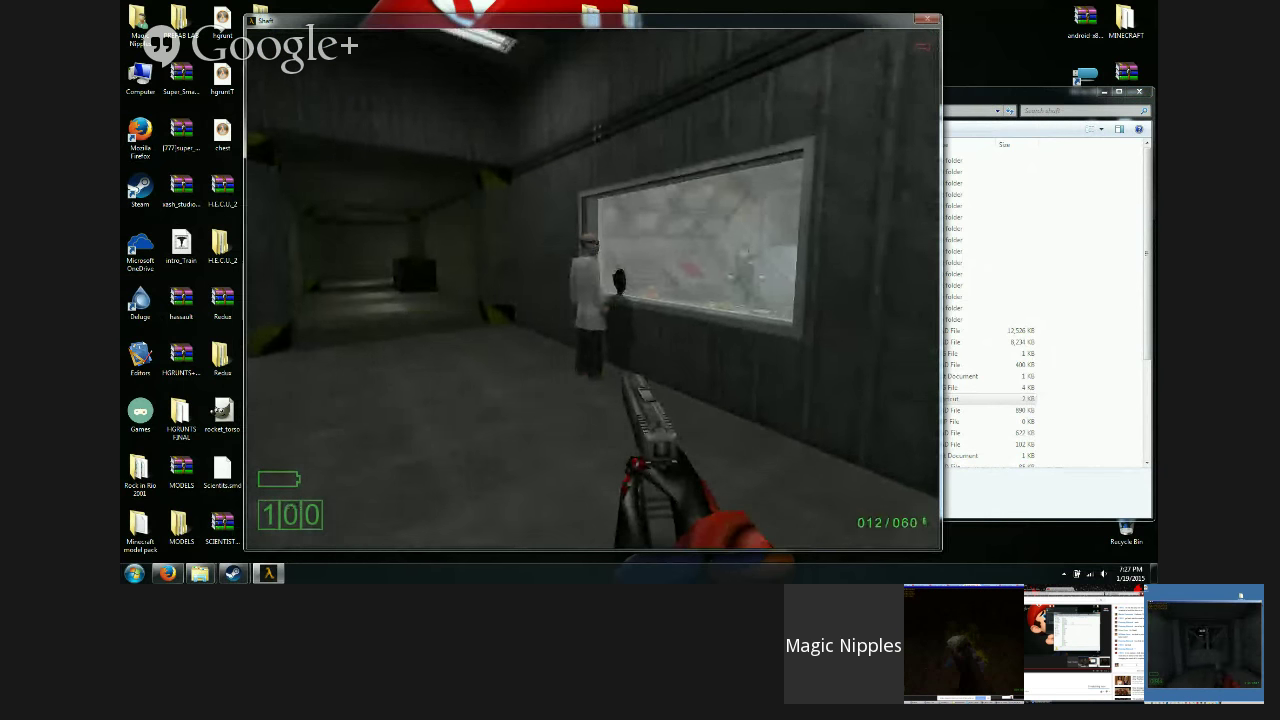
Step: Turn back to the wall stations and charge the suit at the H.E.V. station
{"action": "key", "text": "s"}
{"action": "key", "text": "w"}
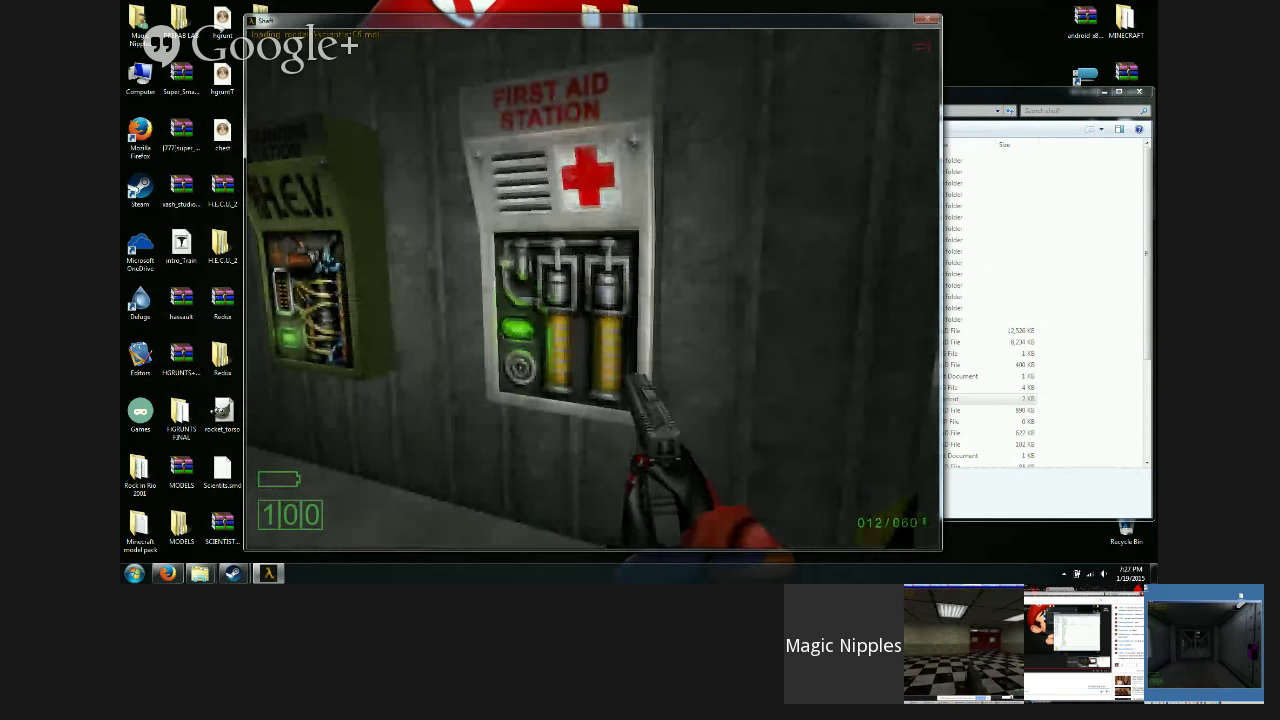
{"action": "key", "text": "w"}
{"action": "key", "text": "e"}
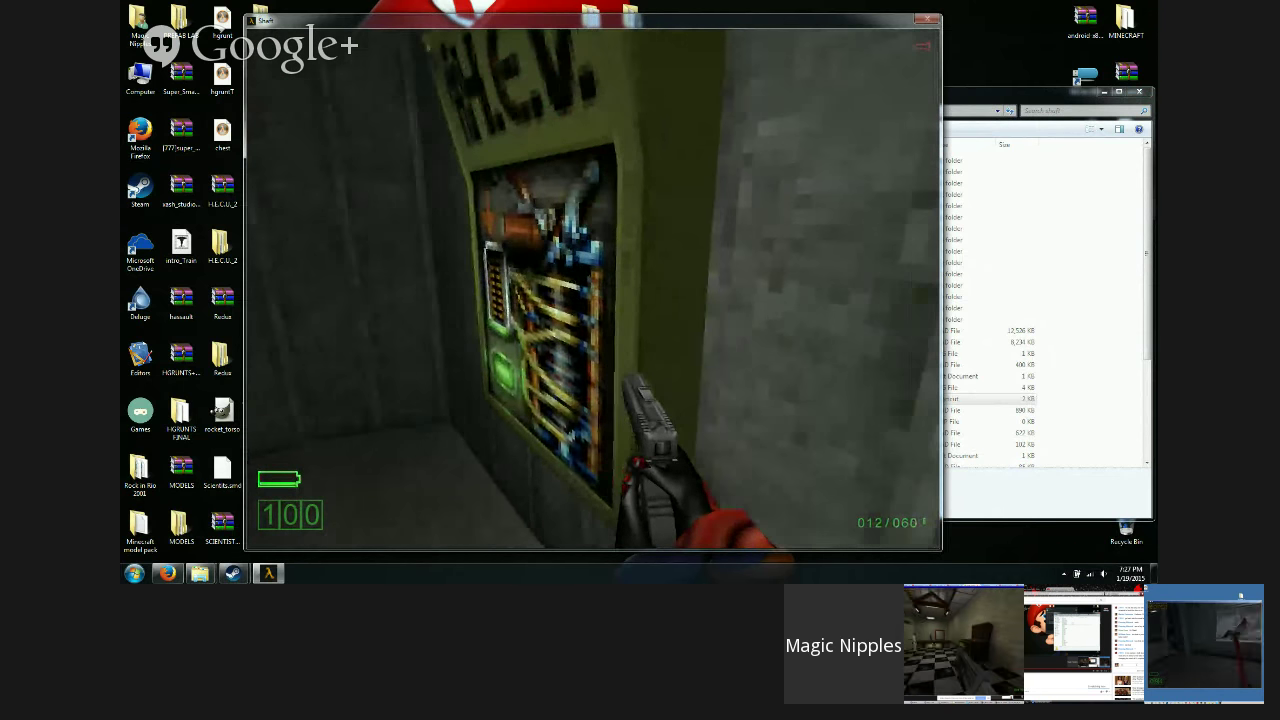
Step: Move on through the corridor, equip the submachine gun and test-fire it on the way into the crate storage area
{"action": "key", "text": "w"}
{"action": "key", "text": "w"}
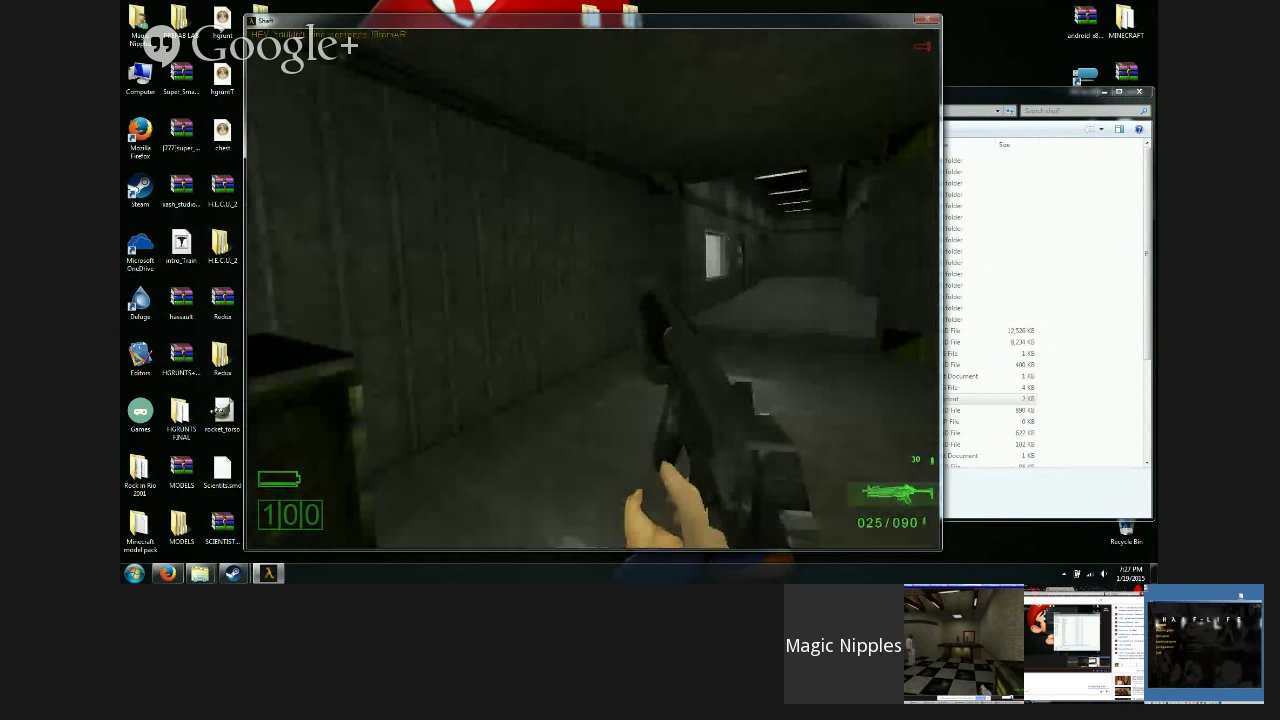
{"action": "left_click", "coordinate": [592, 288]}
{"action": "left_click", "coordinate": [348, 45]}
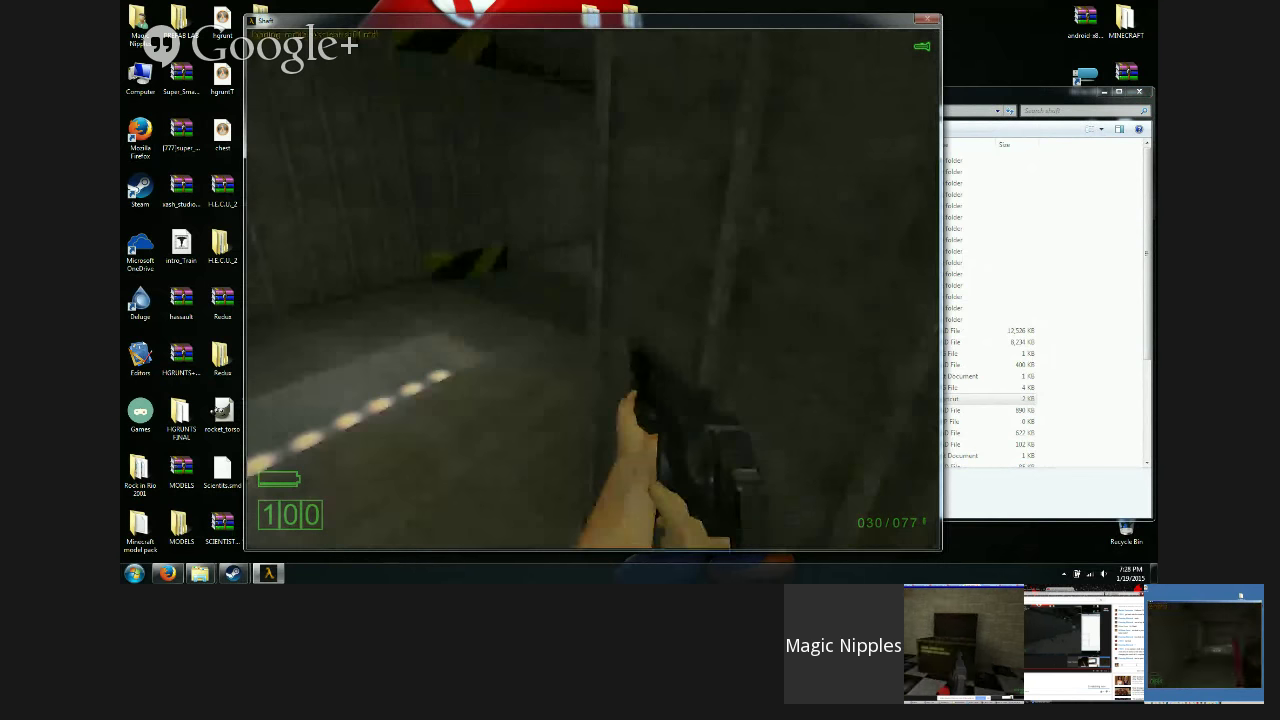
{"action": "left_click", "coordinate": [593, 289]}
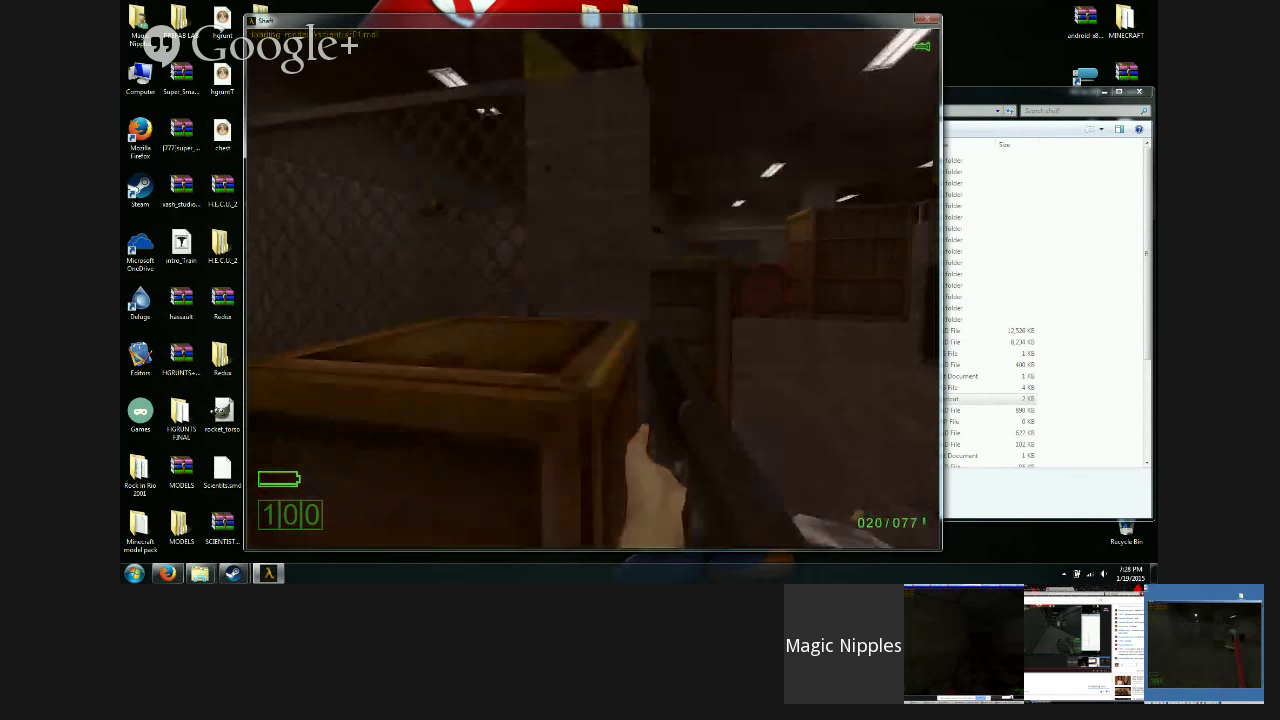
{"action": "left_click", "coordinate": [593, 289]}
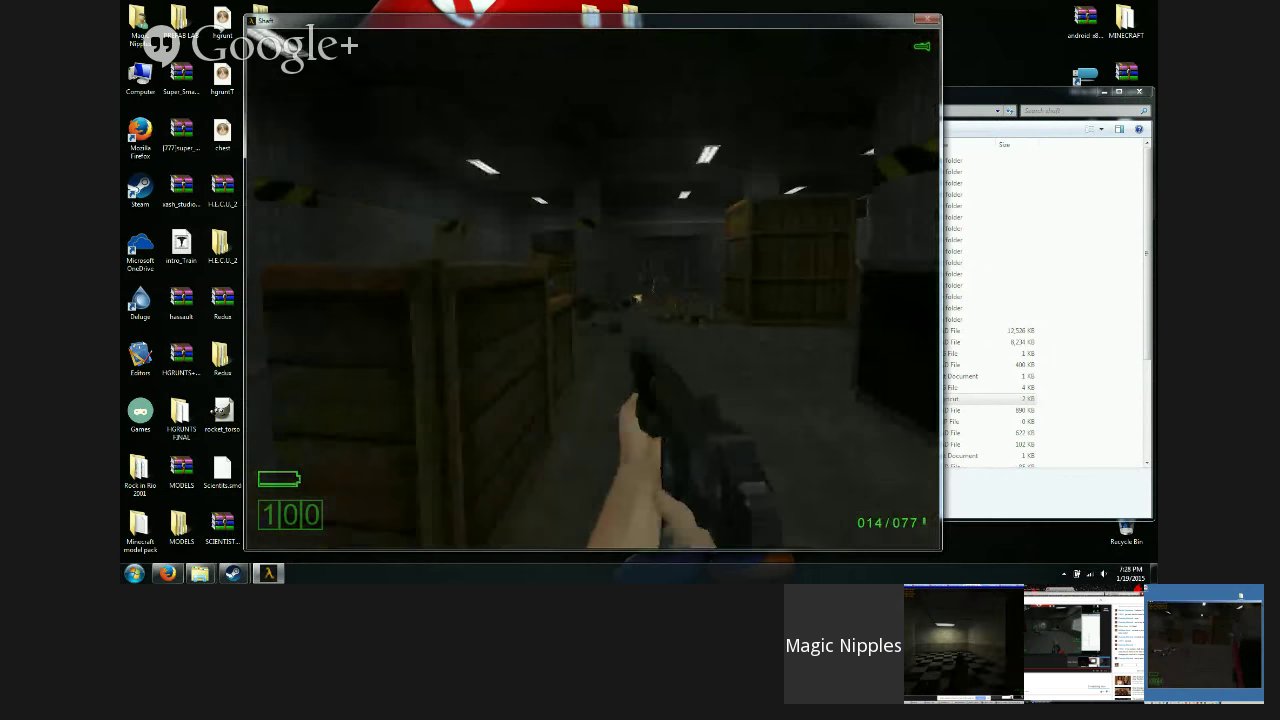
Step: Jump onto the wooden crates and shoot at the soldiers across the storage area until the magazine is empty
{"action": "key", "text": "w"}
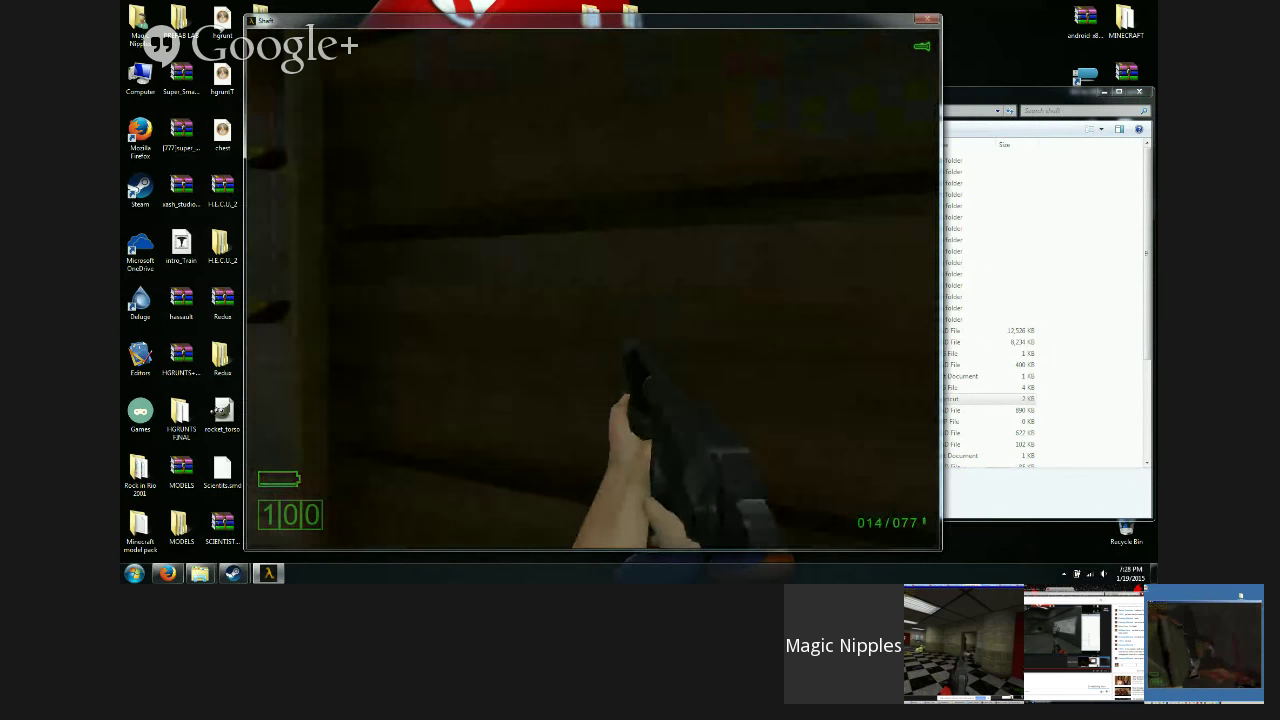
{"action": "key", "text": "space"}
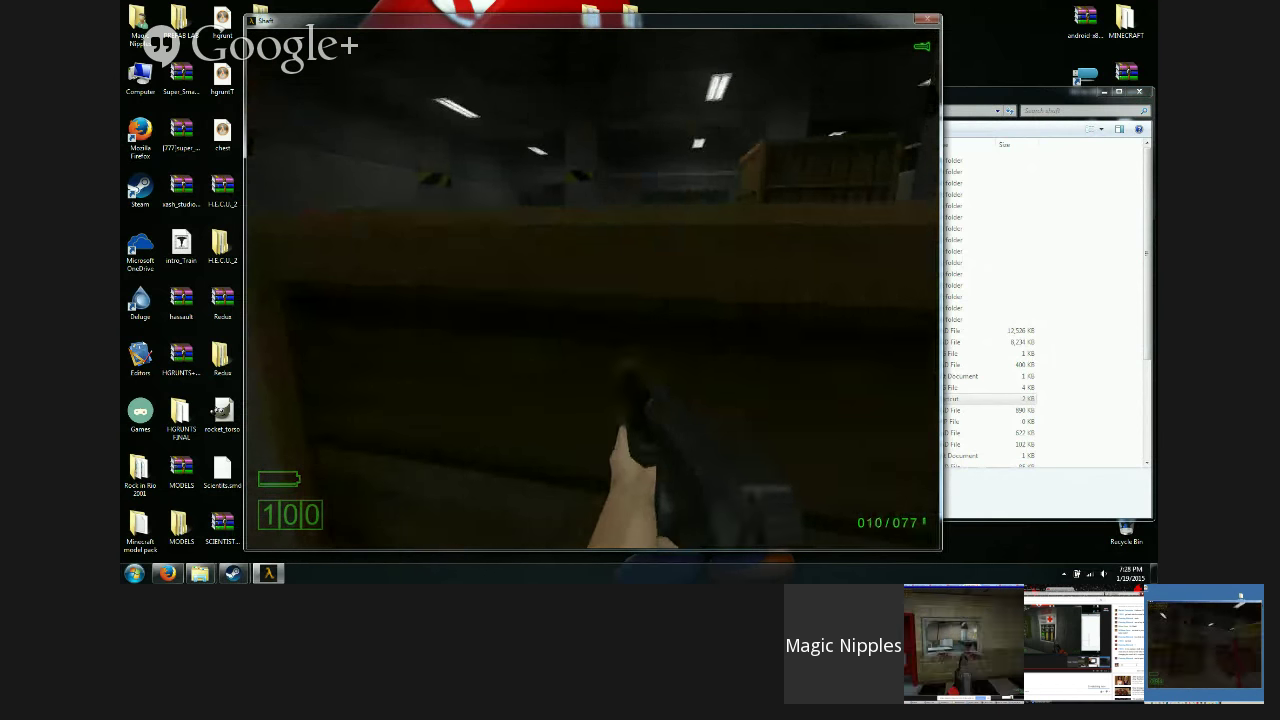
{"action": "key", "text": "space"}
{"action": "left_click", "coordinate": [593, 289]}
{"action": "left_click", "coordinate": [593, 289]}
{"action": "left_click", "coordinate": [593, 289]}
{"action": "key", "text": "space"}
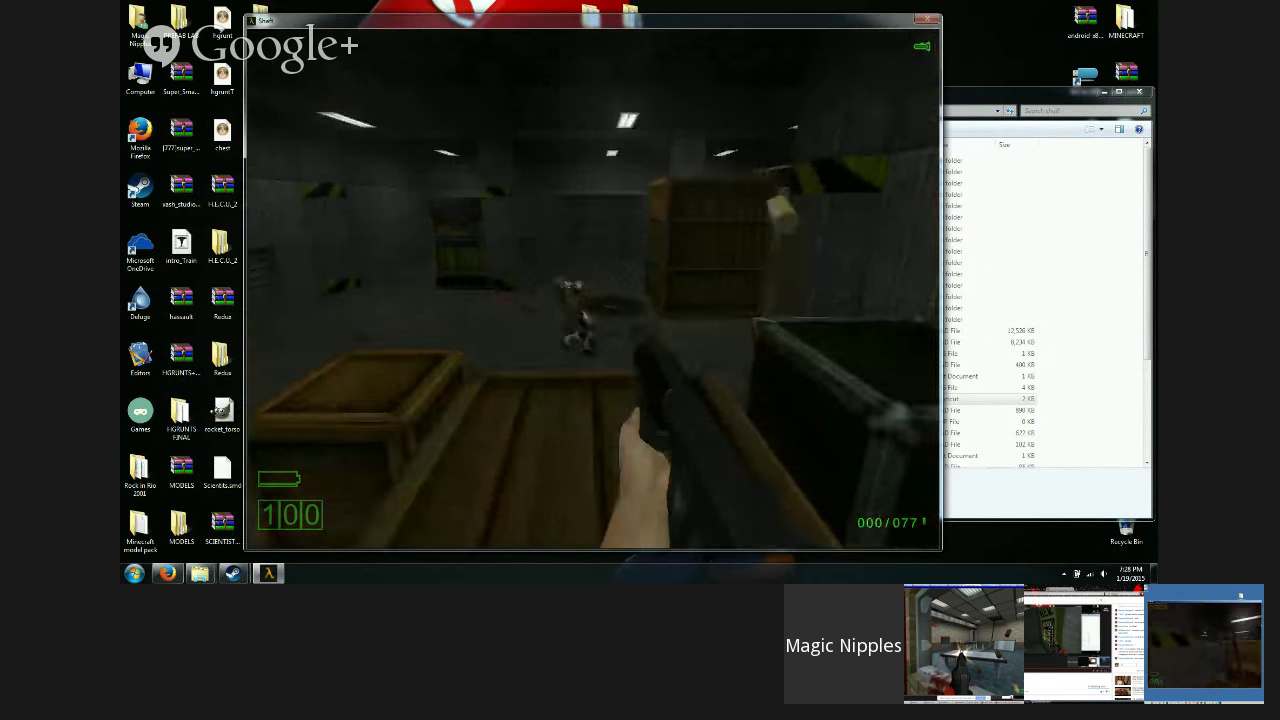
{"action": "key", "text": "w"}
{"action": "key", "text": "space"}
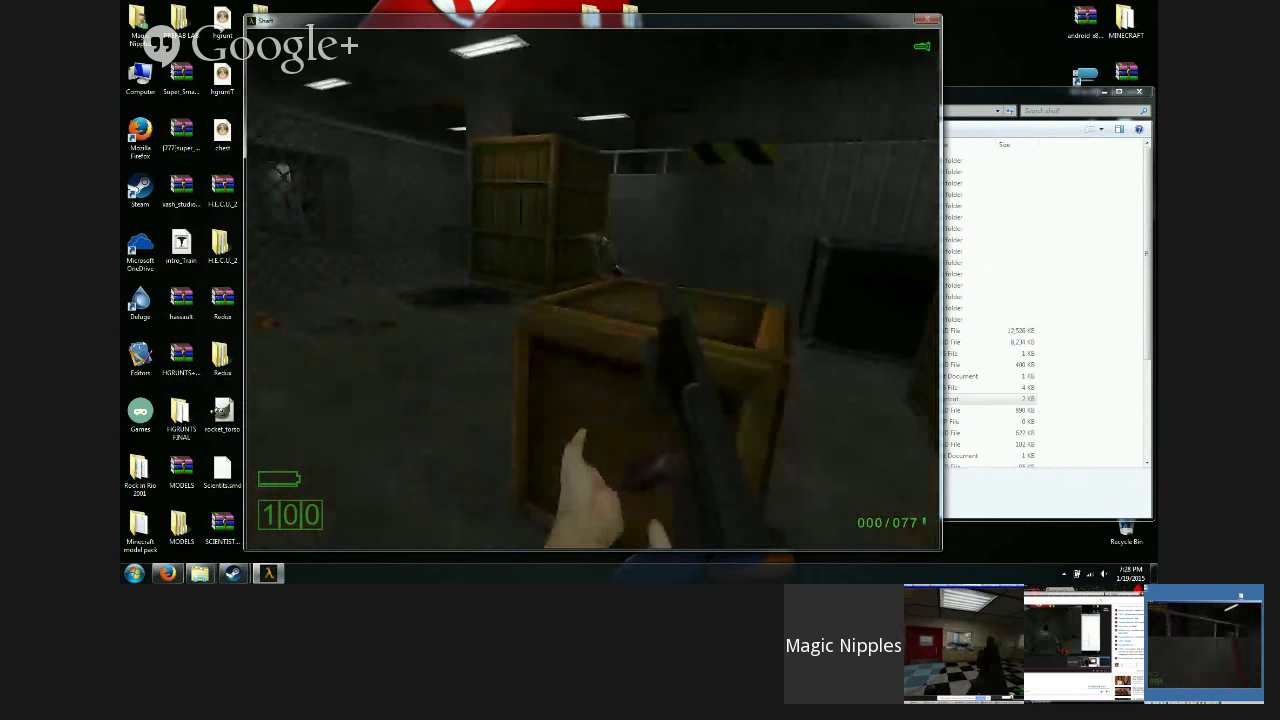
Step: Reload the submachine gun, shoot the soldier beside the tall crate, and reload again
{"action": "key", "text": "r"}
{"action": "left_click", "coordinate": [593, 289]}
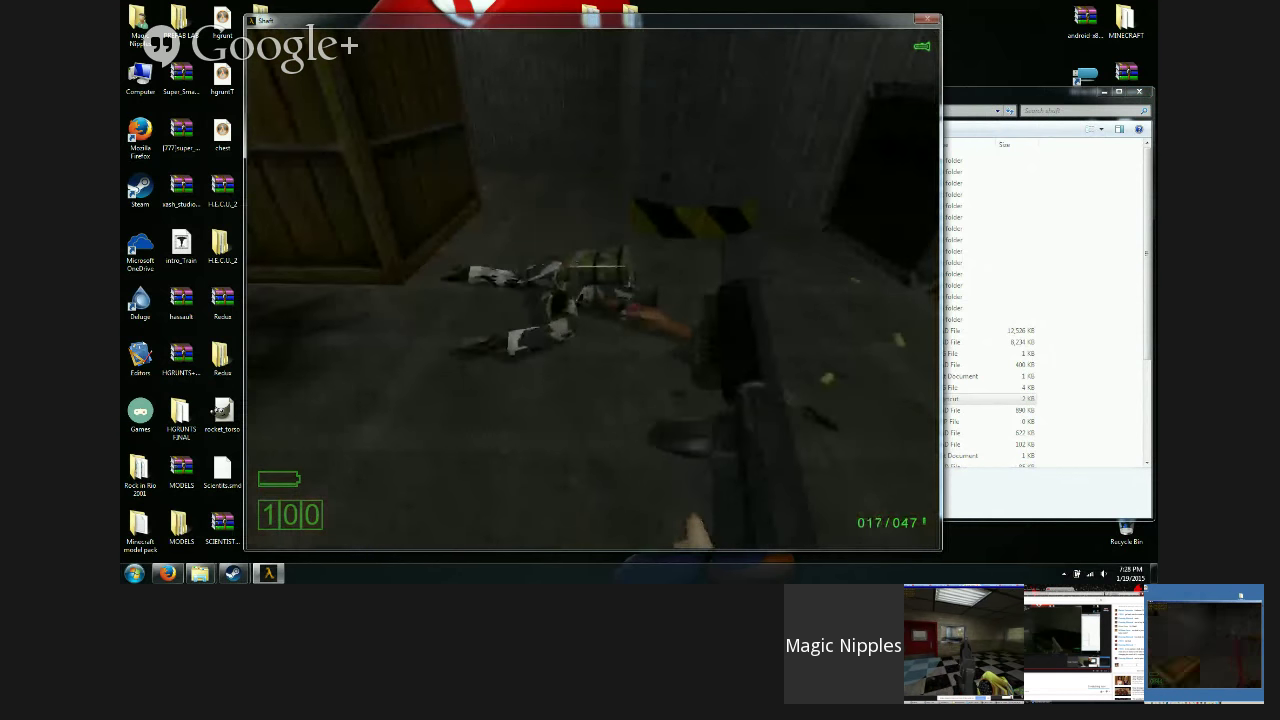
{"action": "key", "text": "r"}
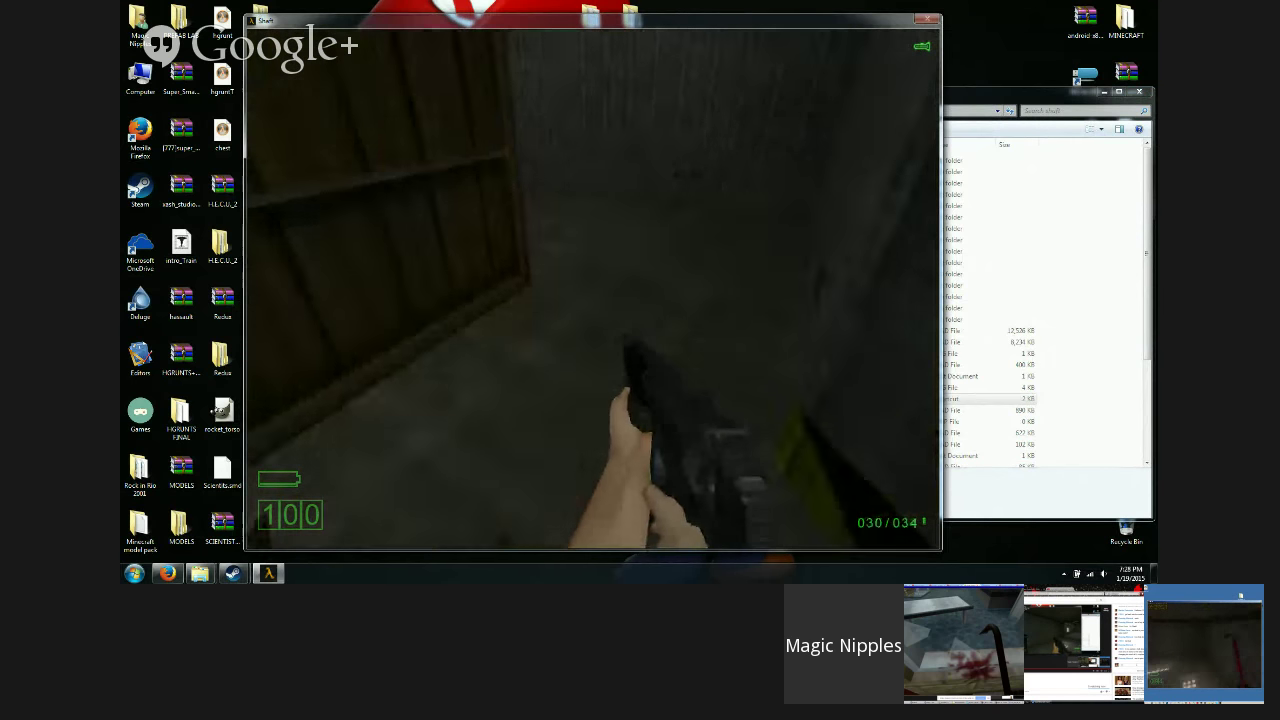
Step: Advance past the tall crate into the area beyond and shoot the alien creature there
{"action": "key", "text": "w"}
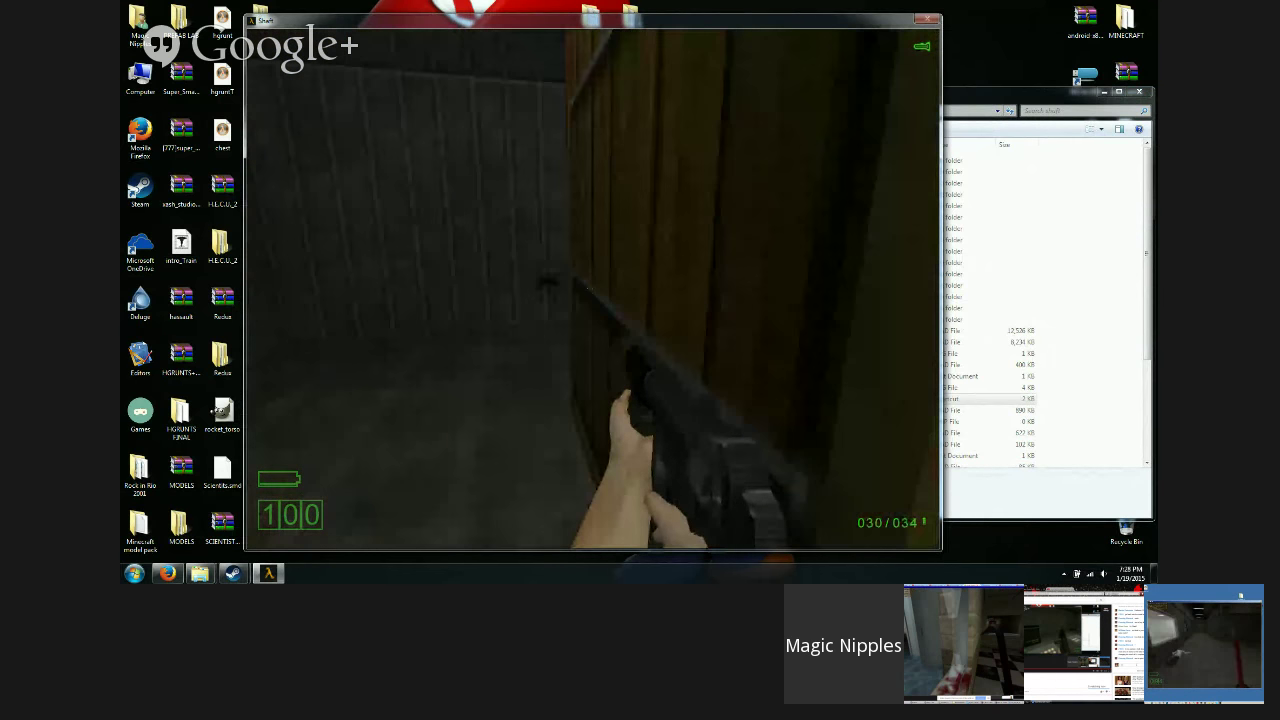
{"action": "key", "text": "w"}
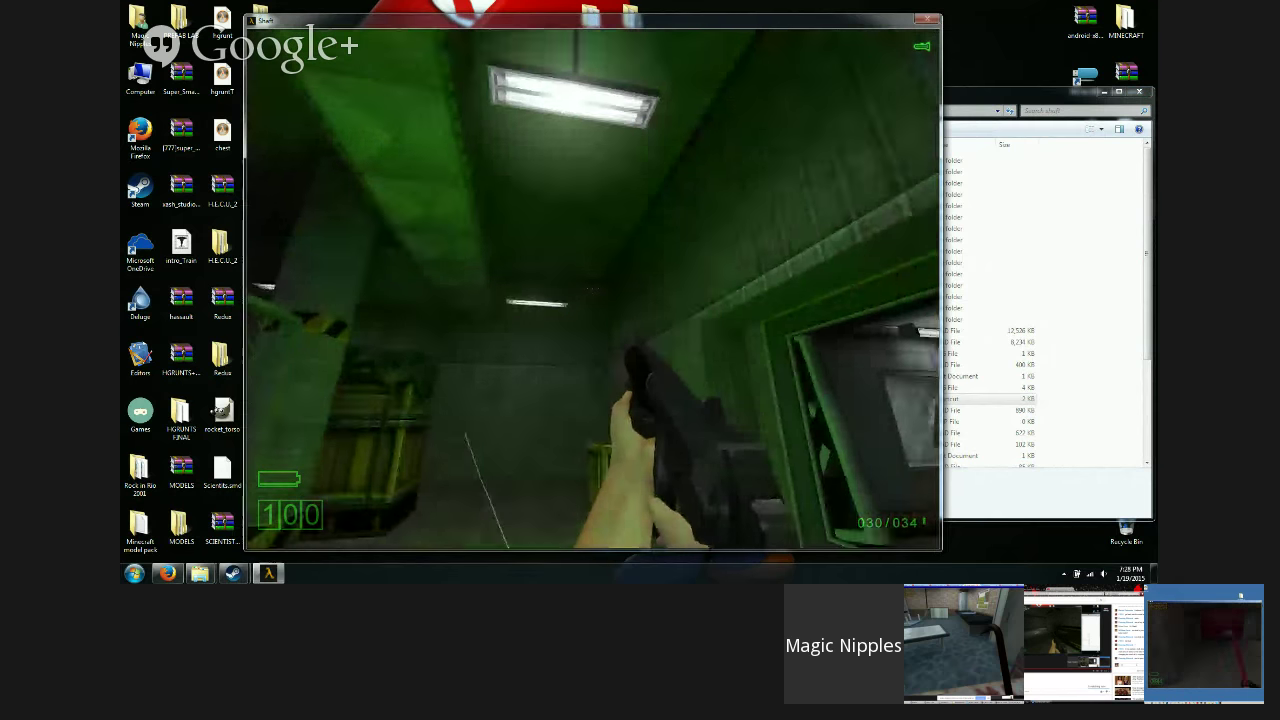
{"action": "left_click", "coordinate": [592, 289]}
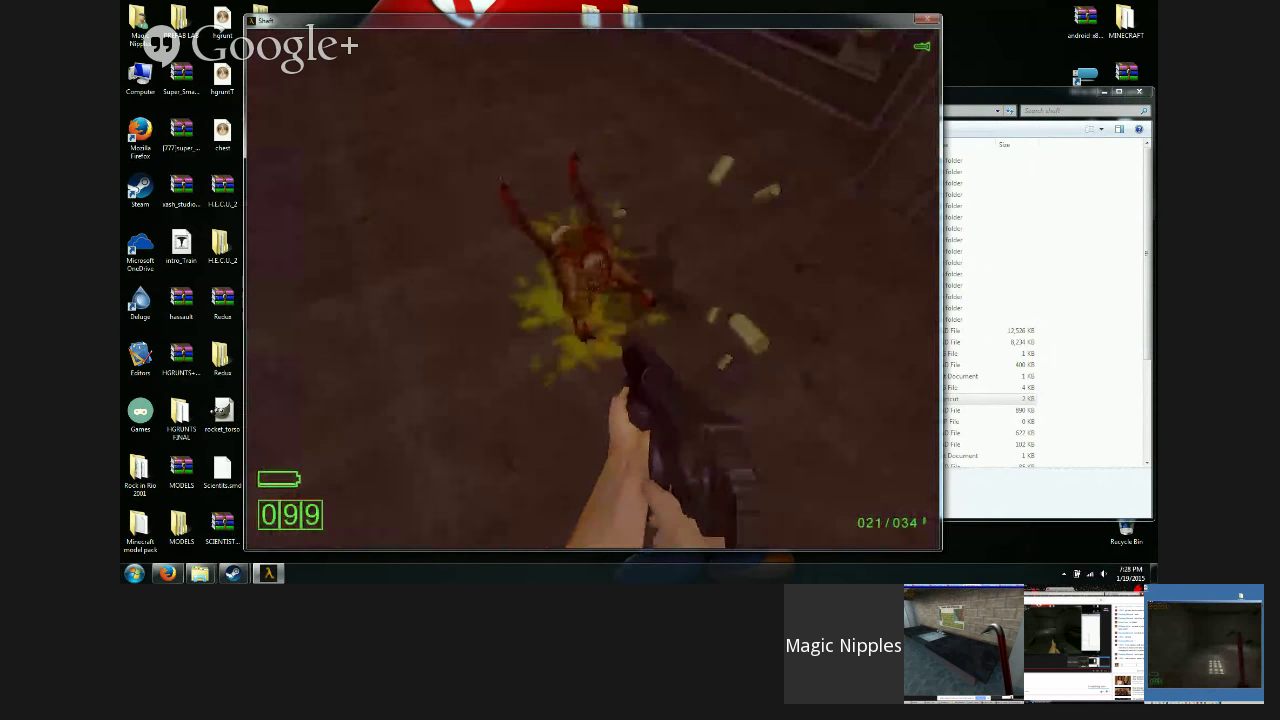
Step: Fire the submachine gun around the dark fenced storage area
{"action": "left_click", "coordinate": [349, 45]}
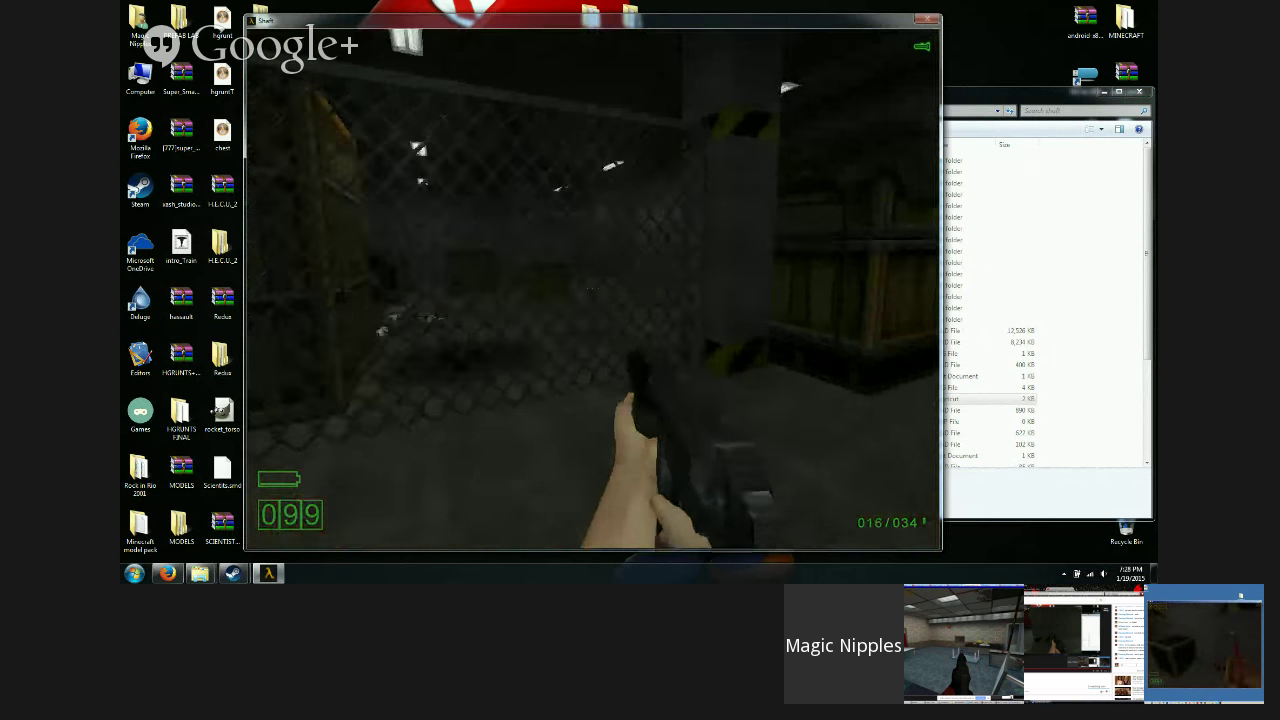
{"action": "left_click", "coordinate": [592, 288]}
{"action": "left_click", "coordinate": [592, 288]}
{"action": "left_click", "coordinate": [592, 288]}
{"action": "left_click", "coordinate": [592, 288]}
Step: Load the map test through the developer console
{"action": "key", "text": "grave"}
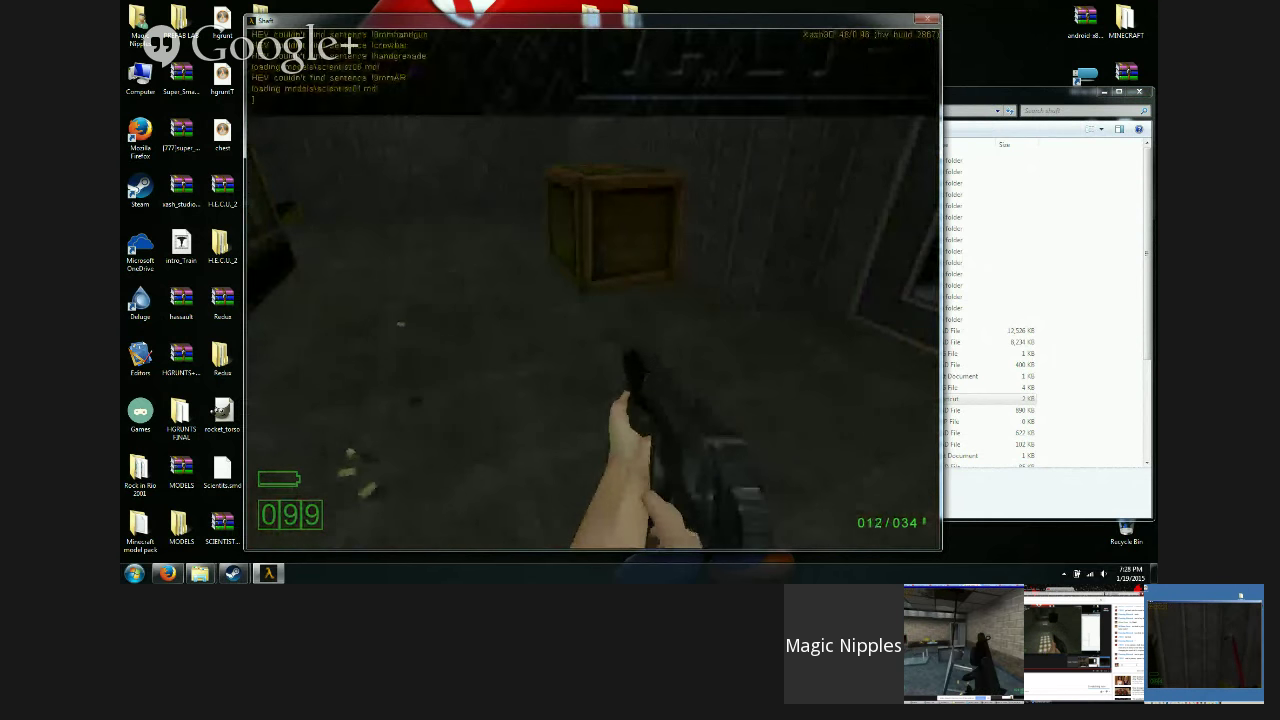
{"action": "type", "text": "map tes"}
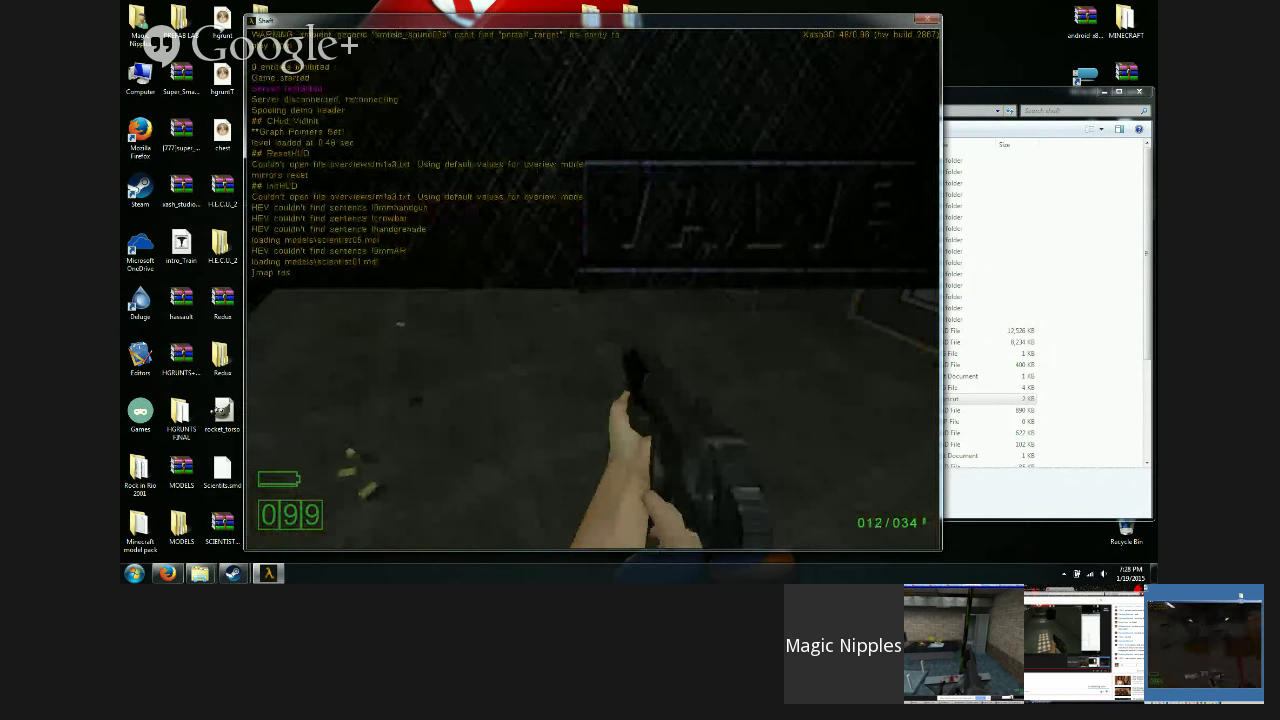
{"action": "type", "text": "t"}
{"action": "key", "text": "Return"}
Step: Set sv_cheats to 1 in the console, reload the map and pause to the main menu
{"action": "key", "text": "grave"}
{"action": "type", "text": "sv"}
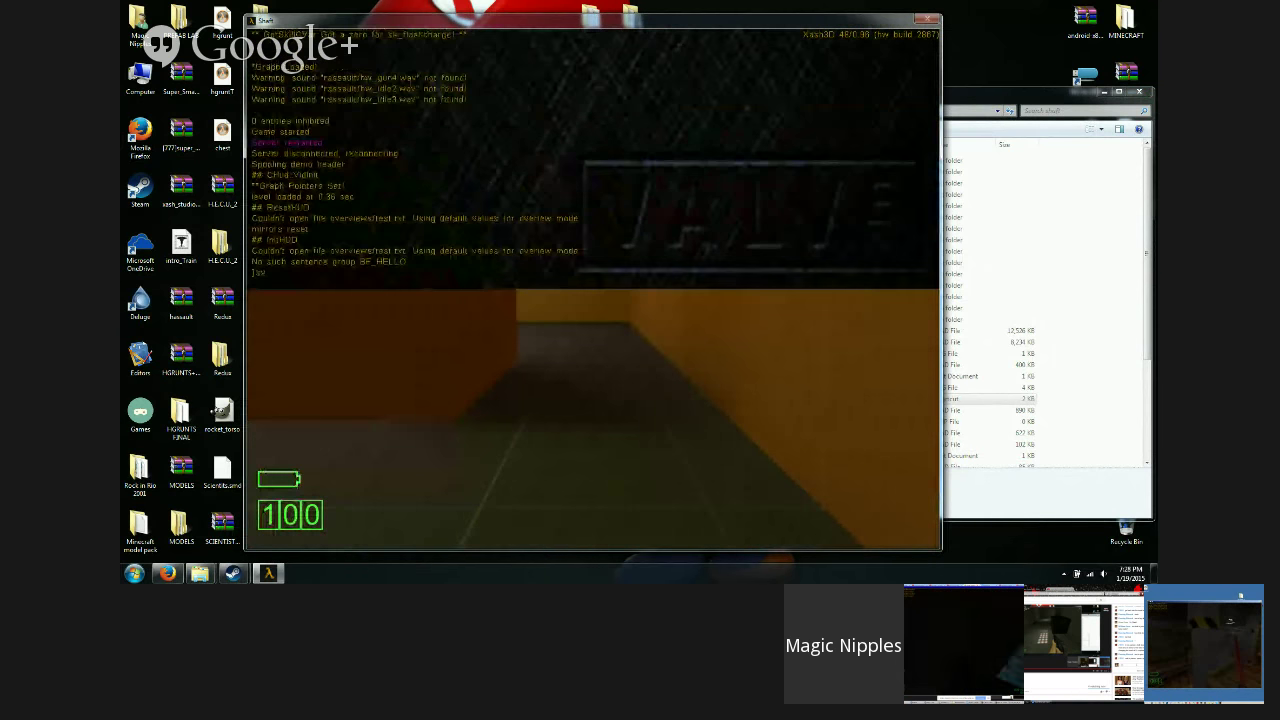
{"action": "type", "text": "_cheats 1"}
{"action": "key", "text": "Return"}
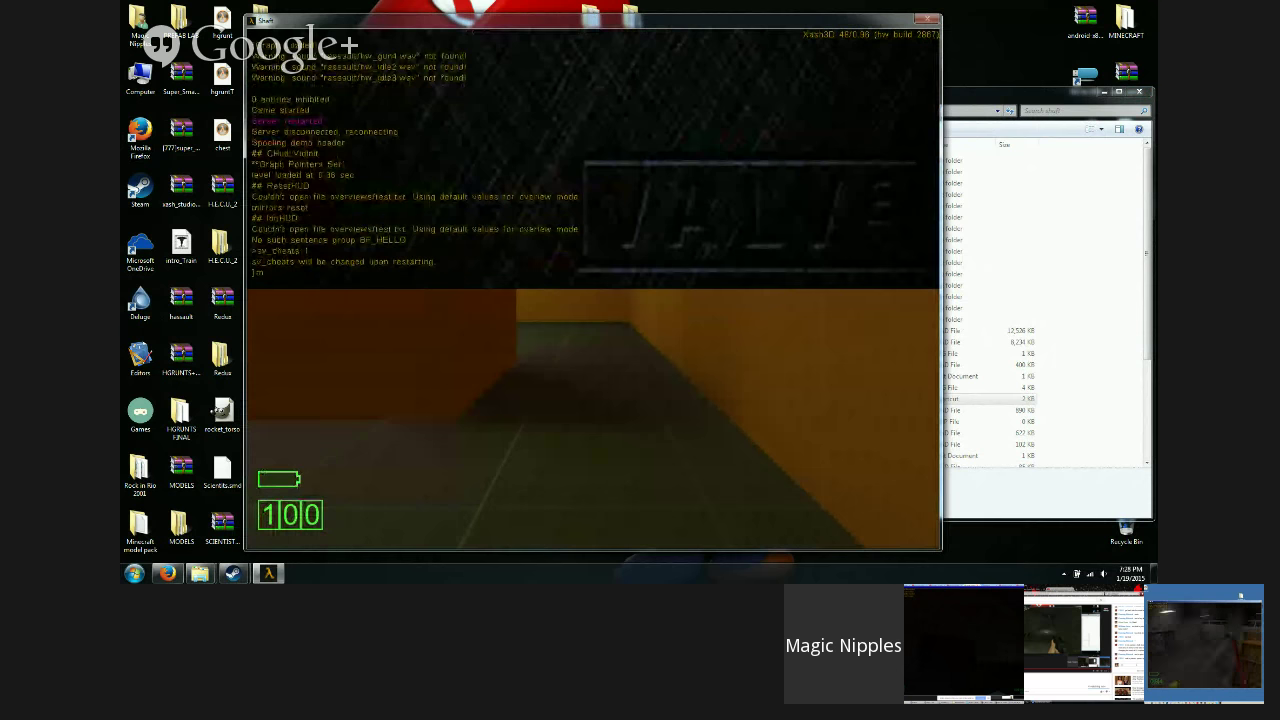
{"action": "key", "text": "Return"}
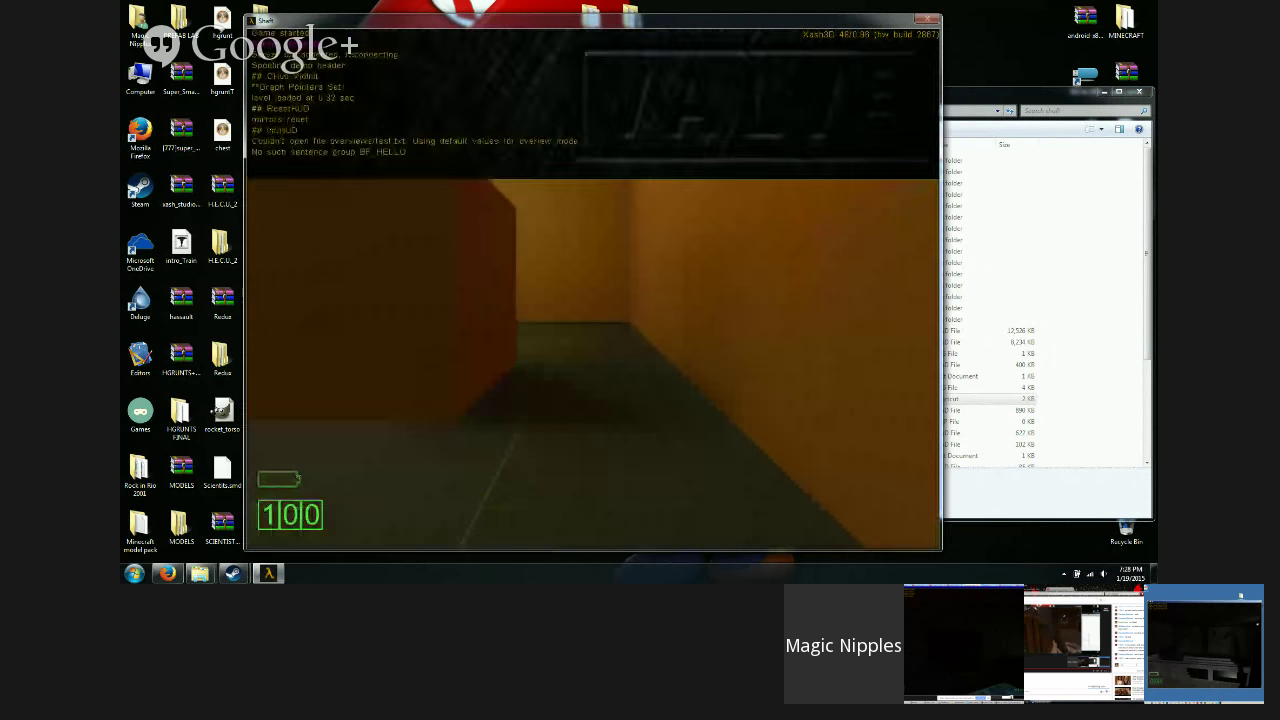
{"action": "key", "text": "Escape"}
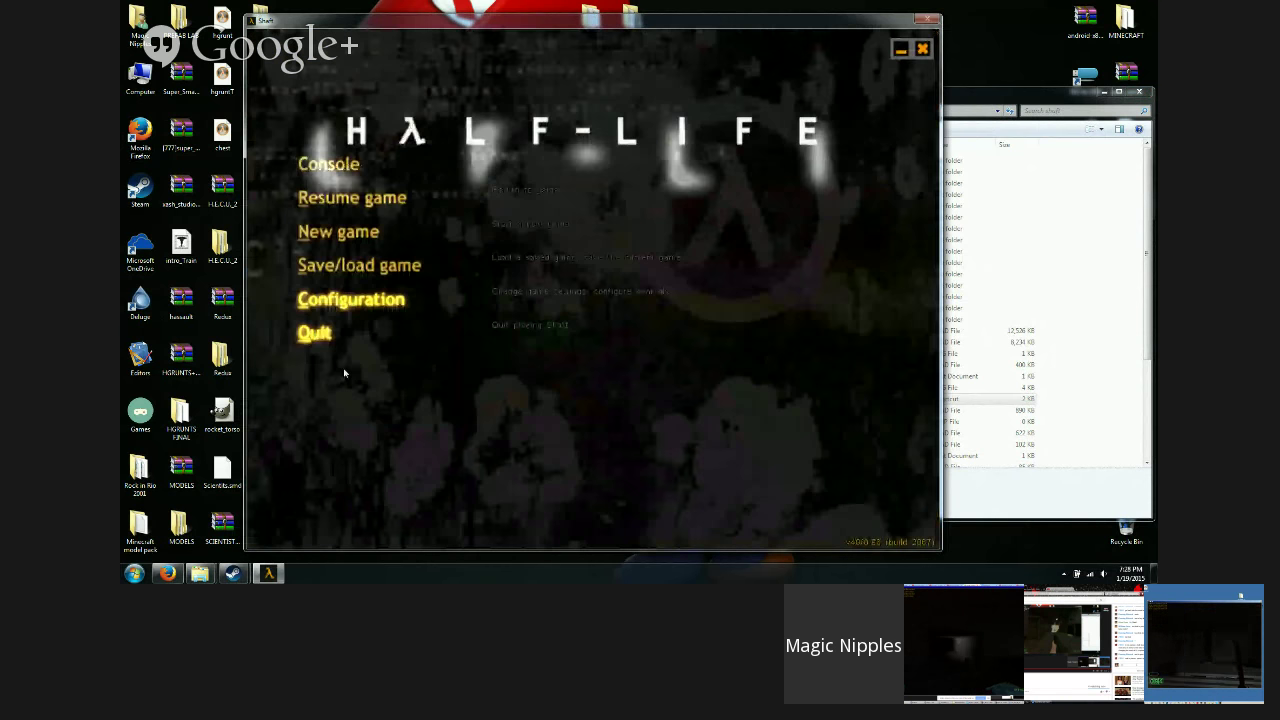
Step: Check the Google+ Hangouts broadcast window and the system volume, returning to the game's main menu
{"action": "left_click", "coordinate": [167, 573]}
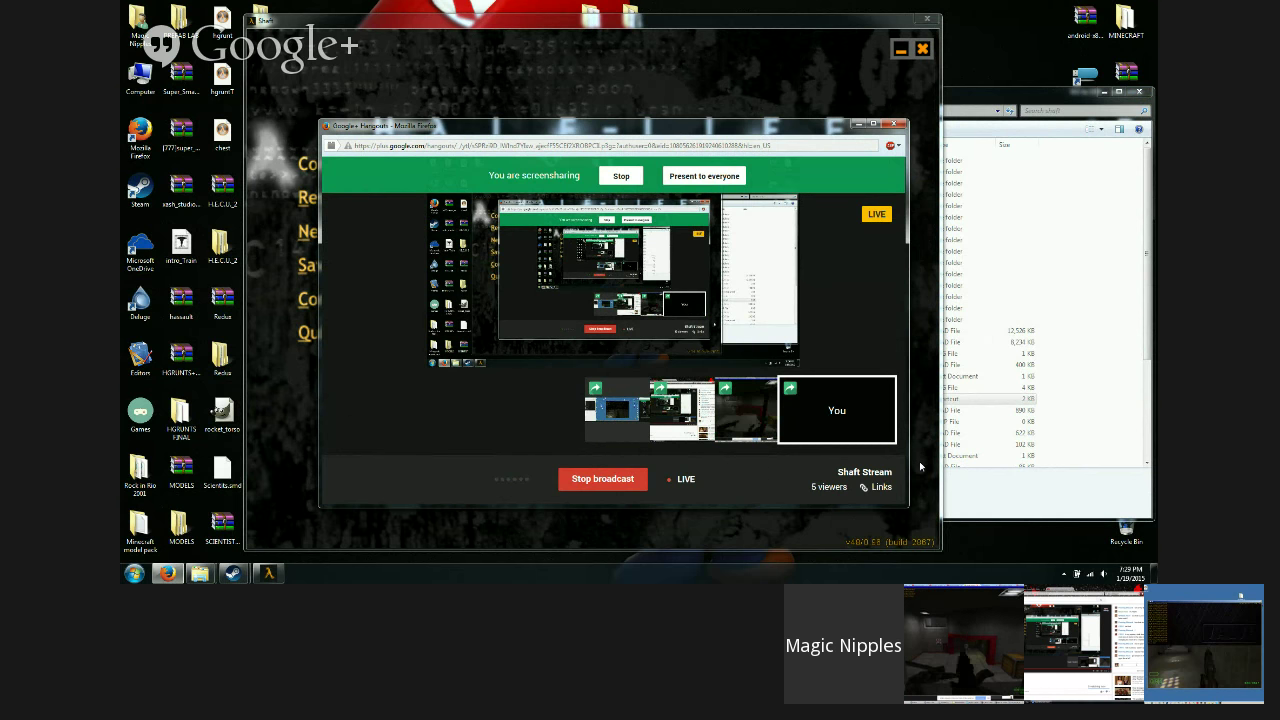
{"action": "left_click", "coordinate": [920, 466]}
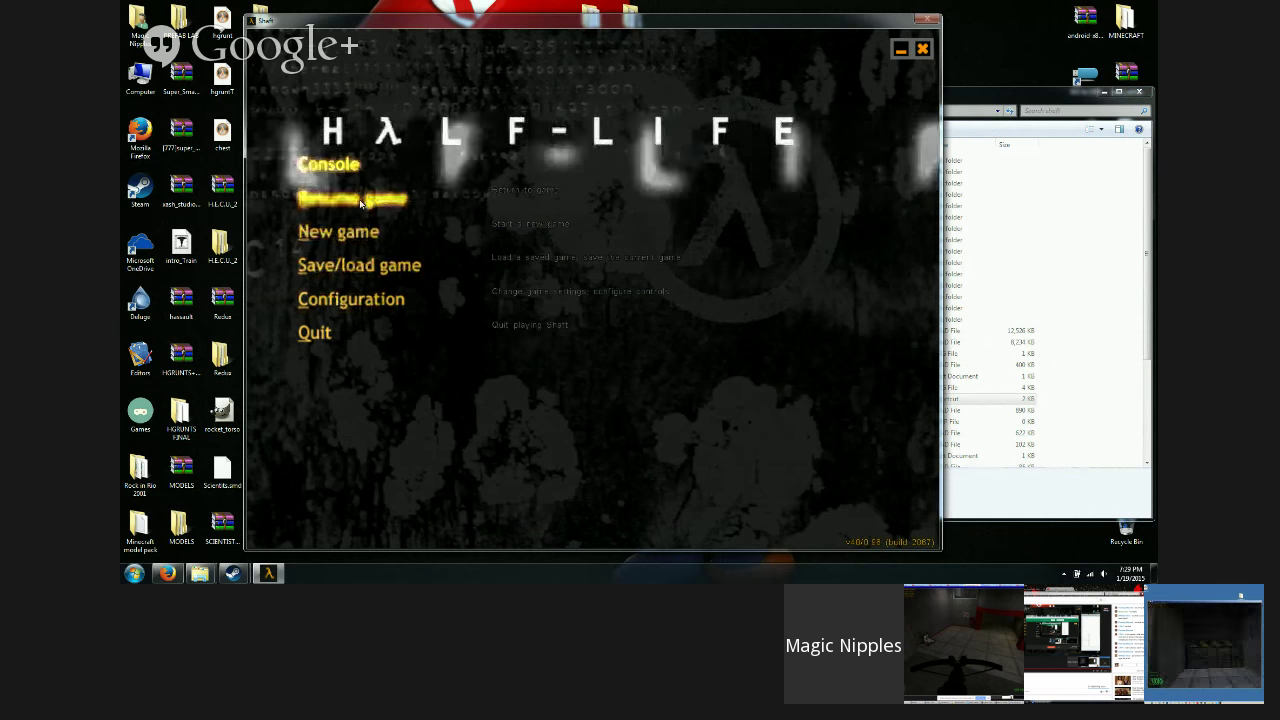
{"action": "left_click", "coordinate": [1103, 574]}
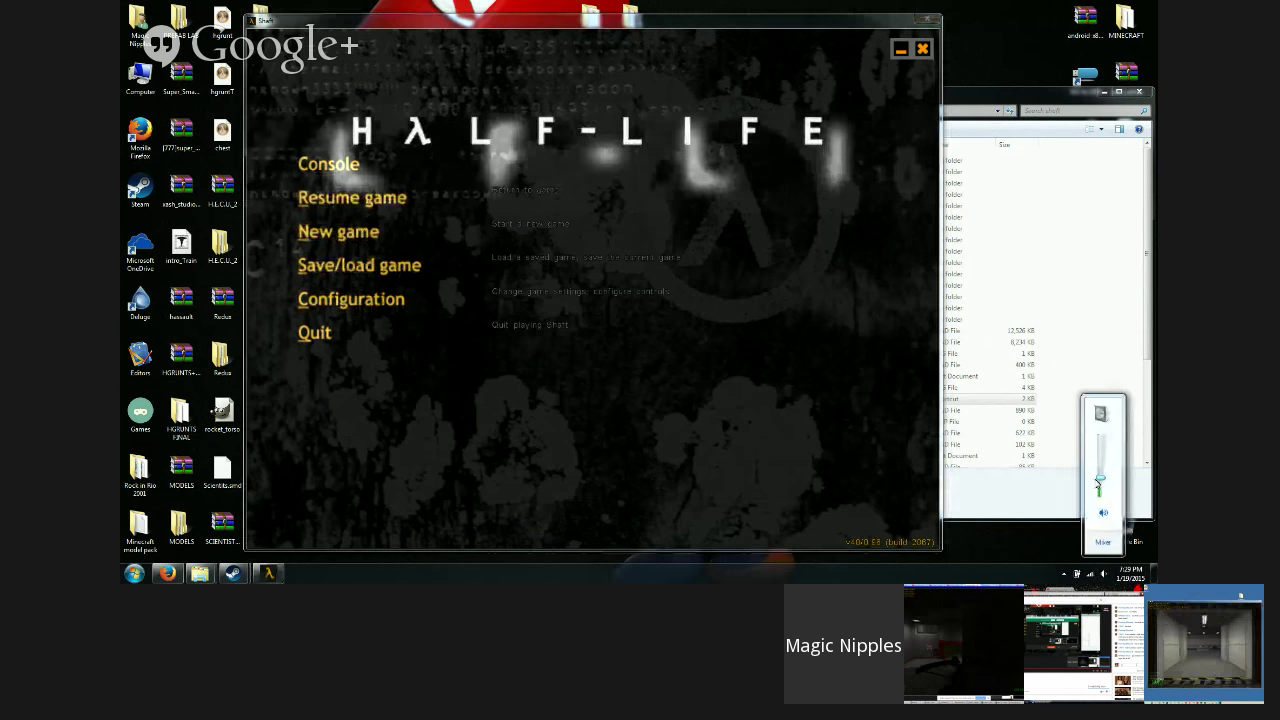
{"action": "left_click", "coordinate": [775, 453]}
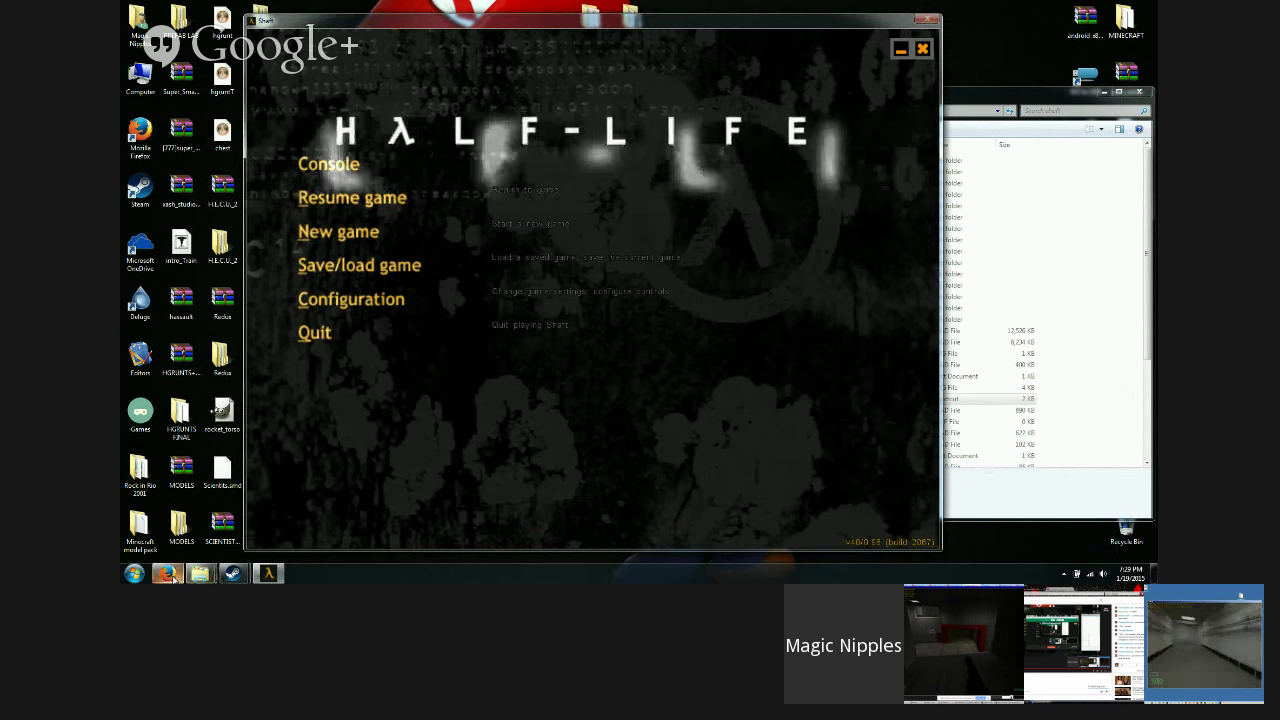
{"action": "left_click", "coordinate": [166, 574]}
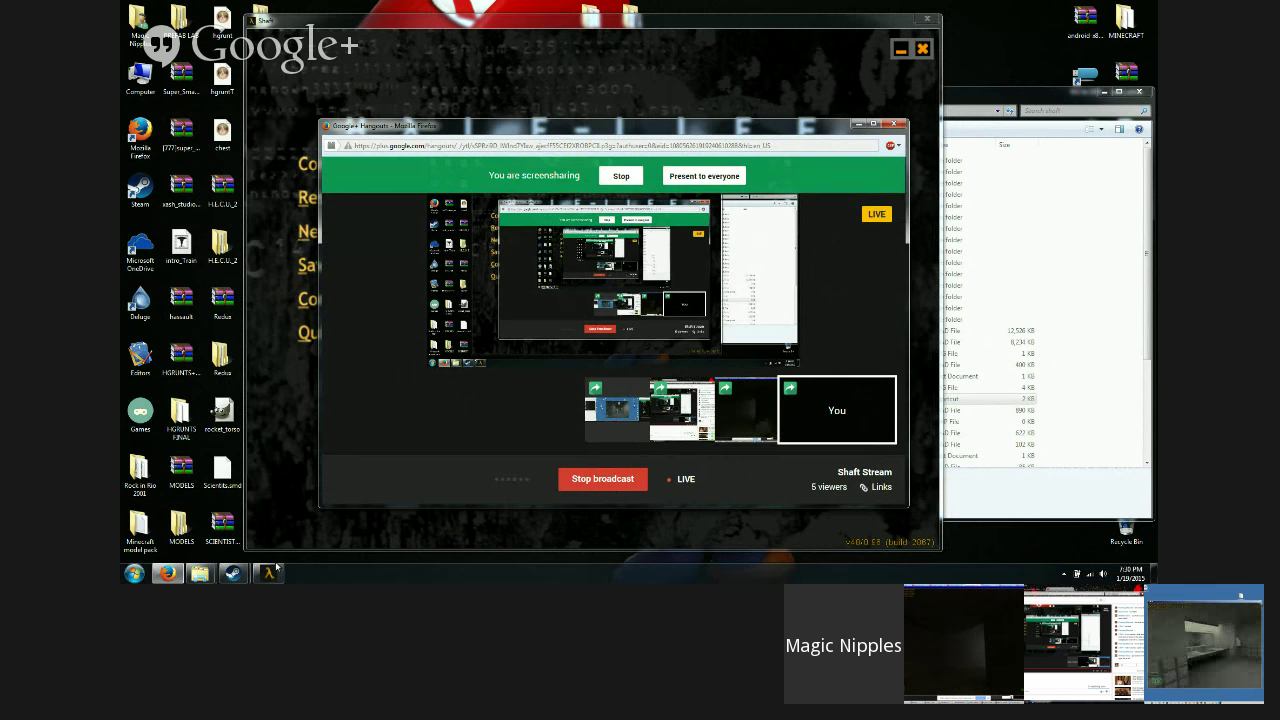
{"action": "left_click", "coordinate": [494, 527]}
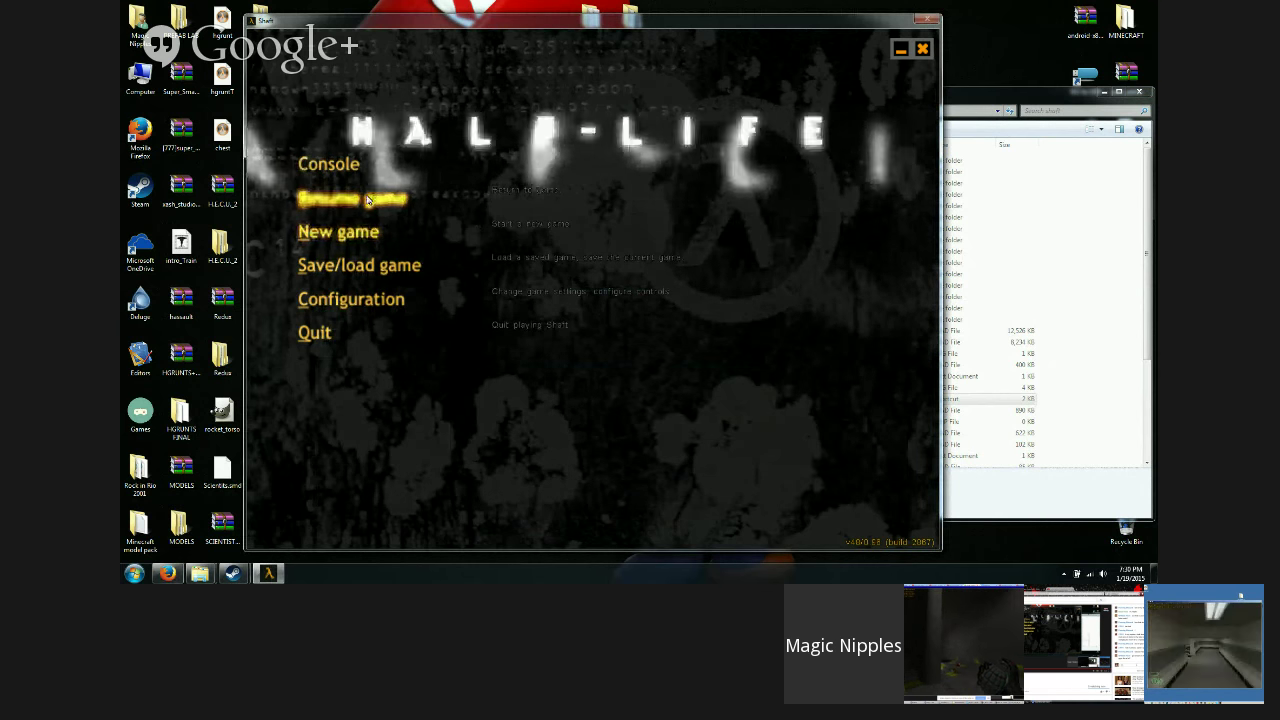
{"action": "left_click", "coordinate": [168, 573]}
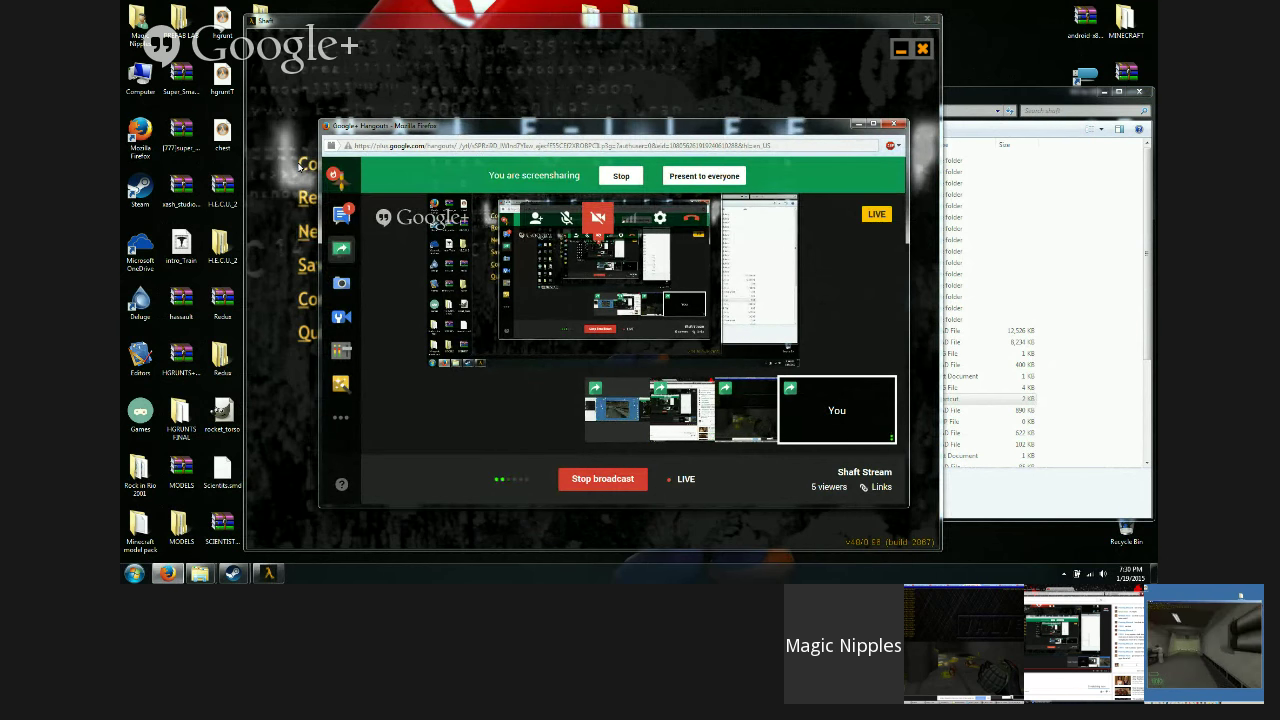
{"action": "left_click", "coordinate": [269, 212]}
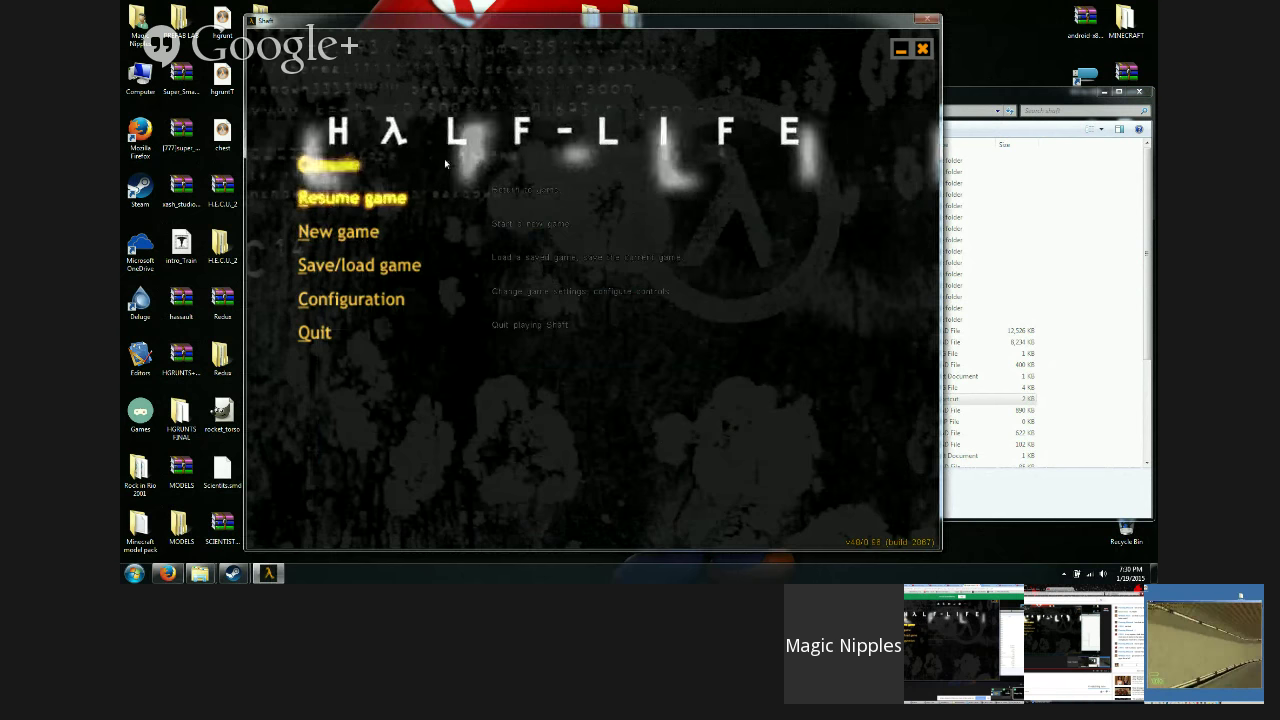
Step: Resume the game and move around the orange test room to get the weapons
{"action": "left_click", "coordinate": [331, 205]}
{"action": "key", "text": "s"}
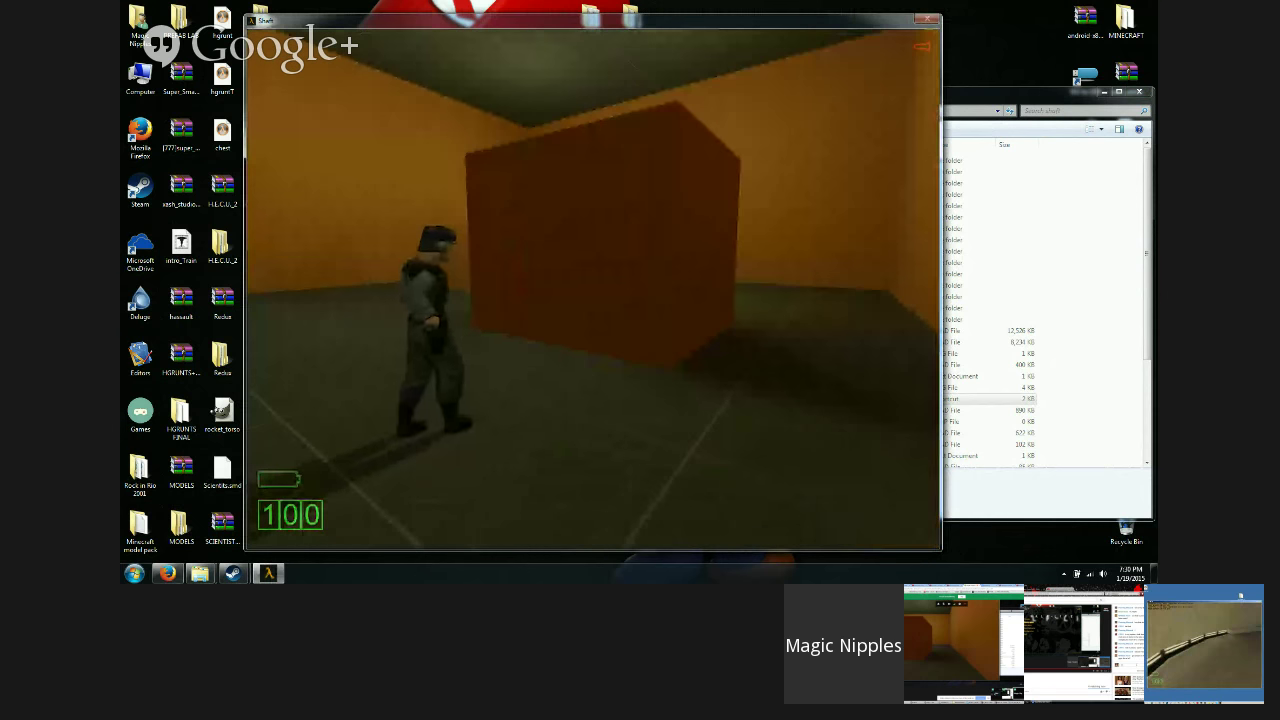
{"action": "key", "text": "w"}
{"action": "key", "text": "w"}
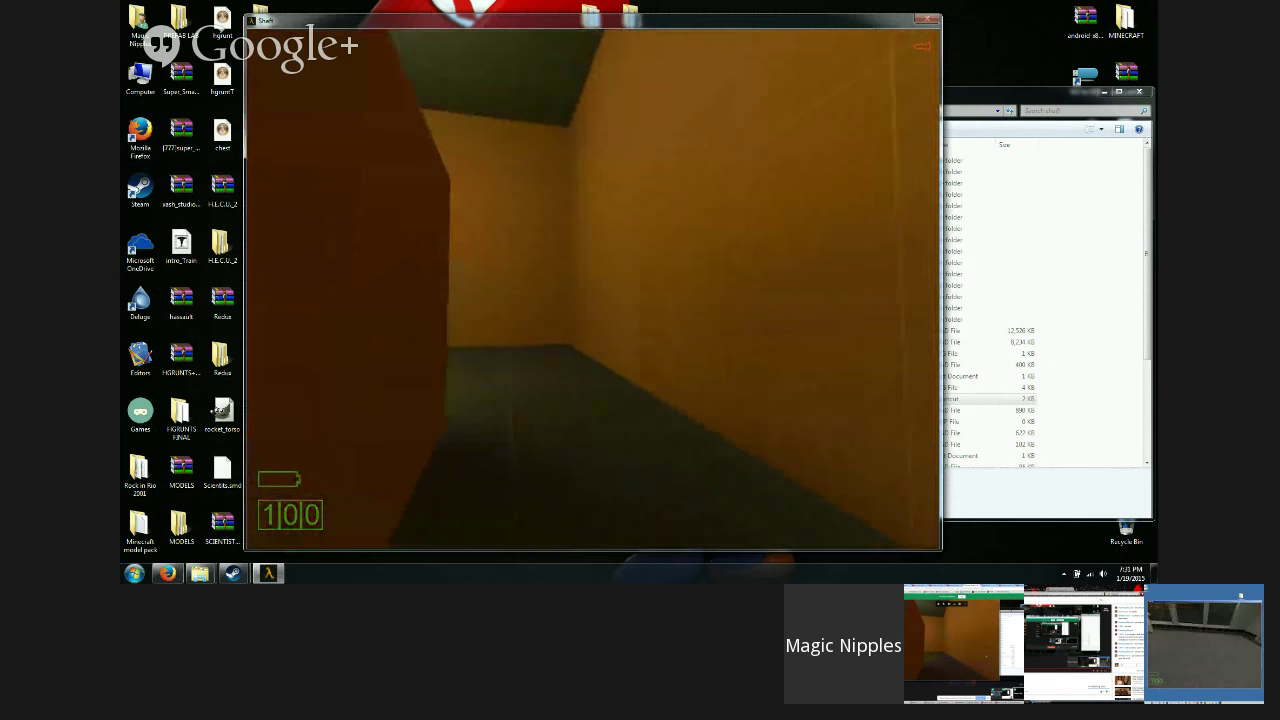
{"action": "key", "text": "w"}
{"action": "key", "text": "a"}
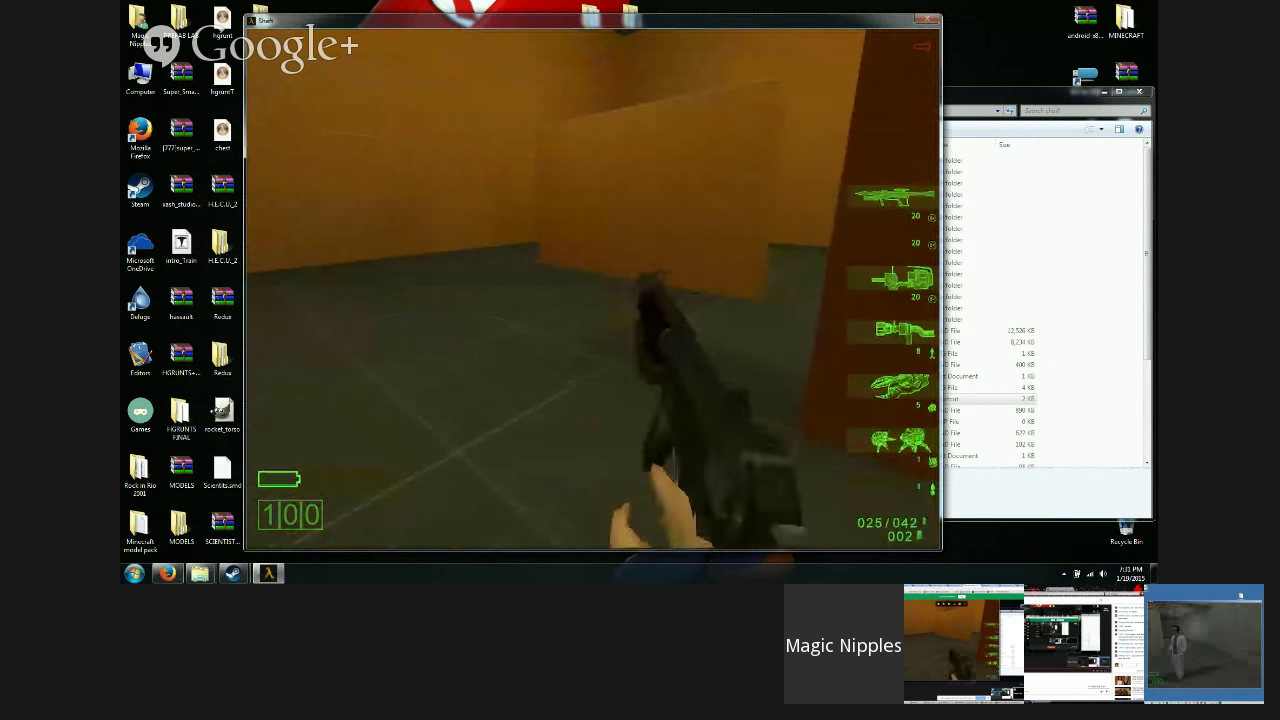
Step: Walk past the guards to the dark red block and toggle the flashlight
{"action": "key", "text": "w"}
{"action": "key", "text": "w"}
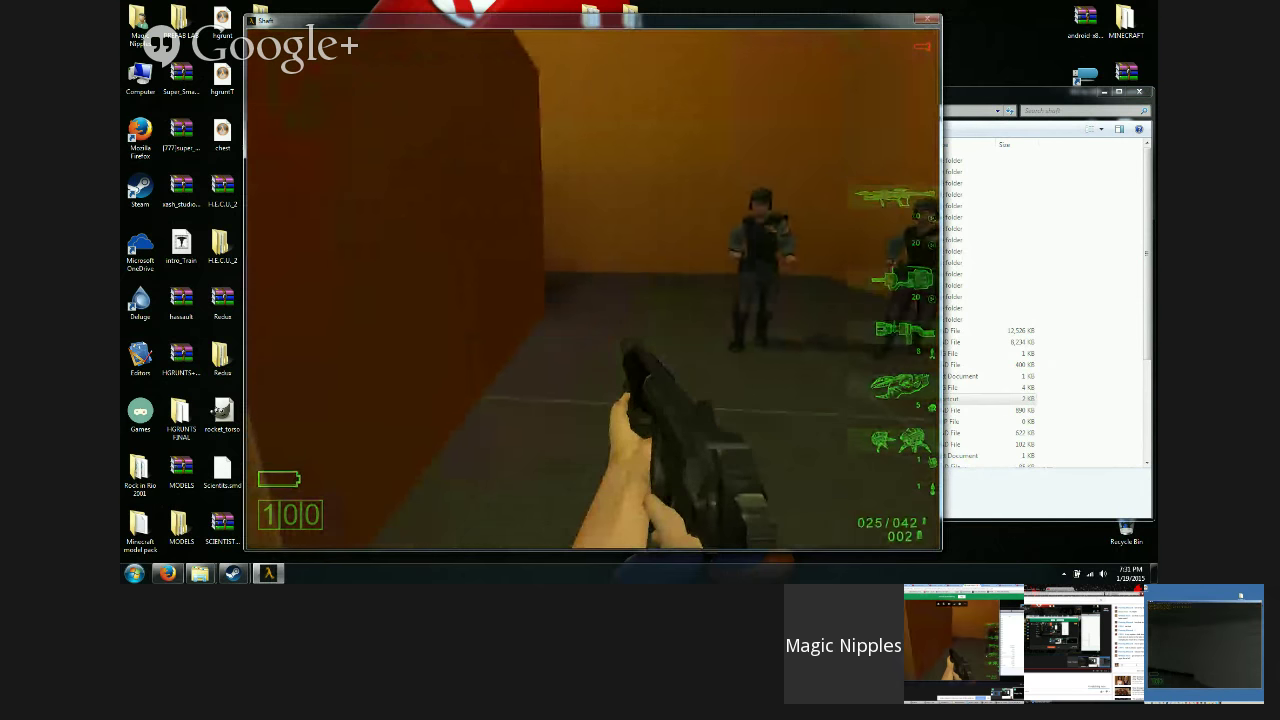
{"action": "key", "text": "w"}
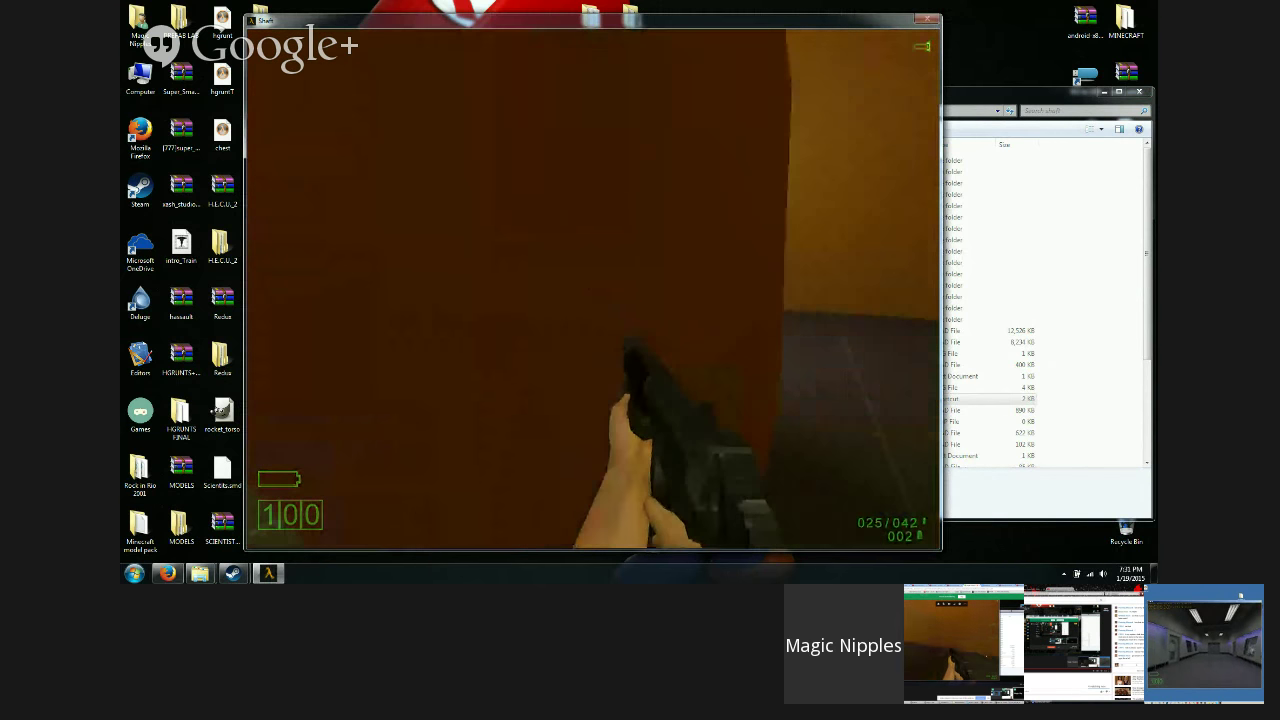
{"action": "key", "text": "a"}
{"action": "key", "text": "d"}
{"action": "key", "text": "f"}
{"action": "key", "text": "f"}
{"action": "key", "text": "f"}
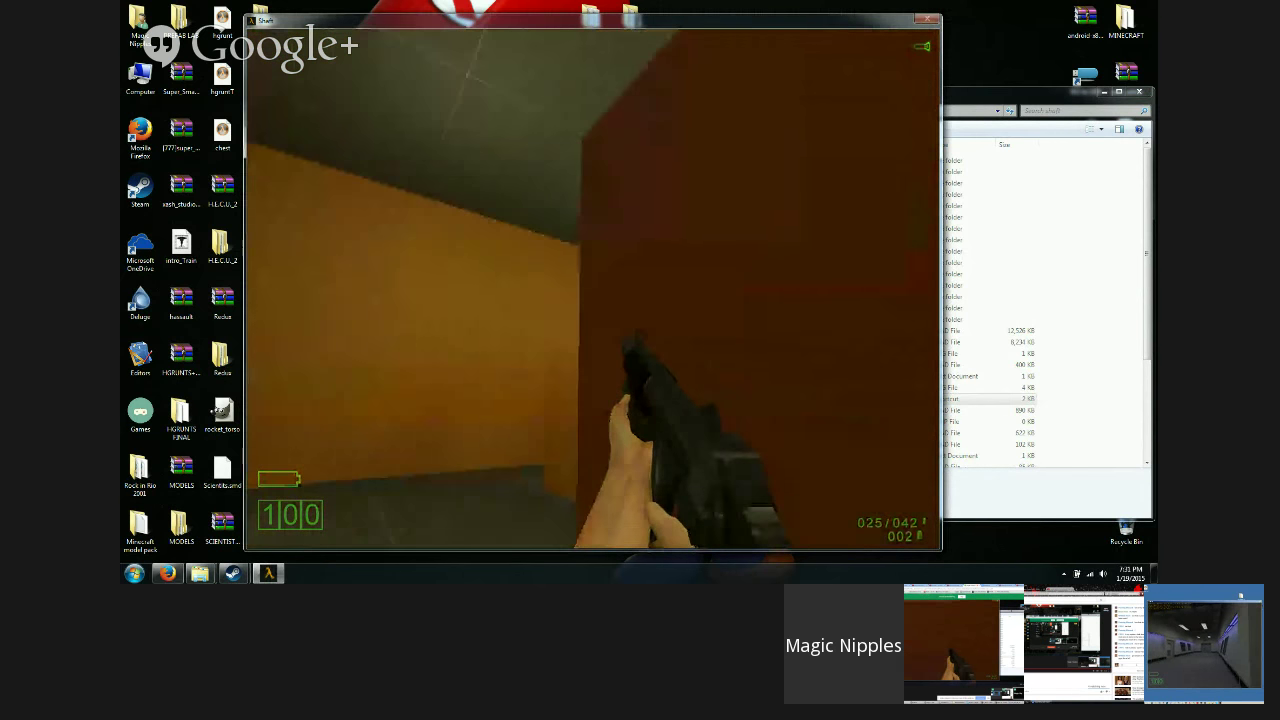
Step: Circle the dark red block and examine the surrounding walls and floor of the test room
{"action": "key", "text": "d"}
{"action": "key", "text": "w"}
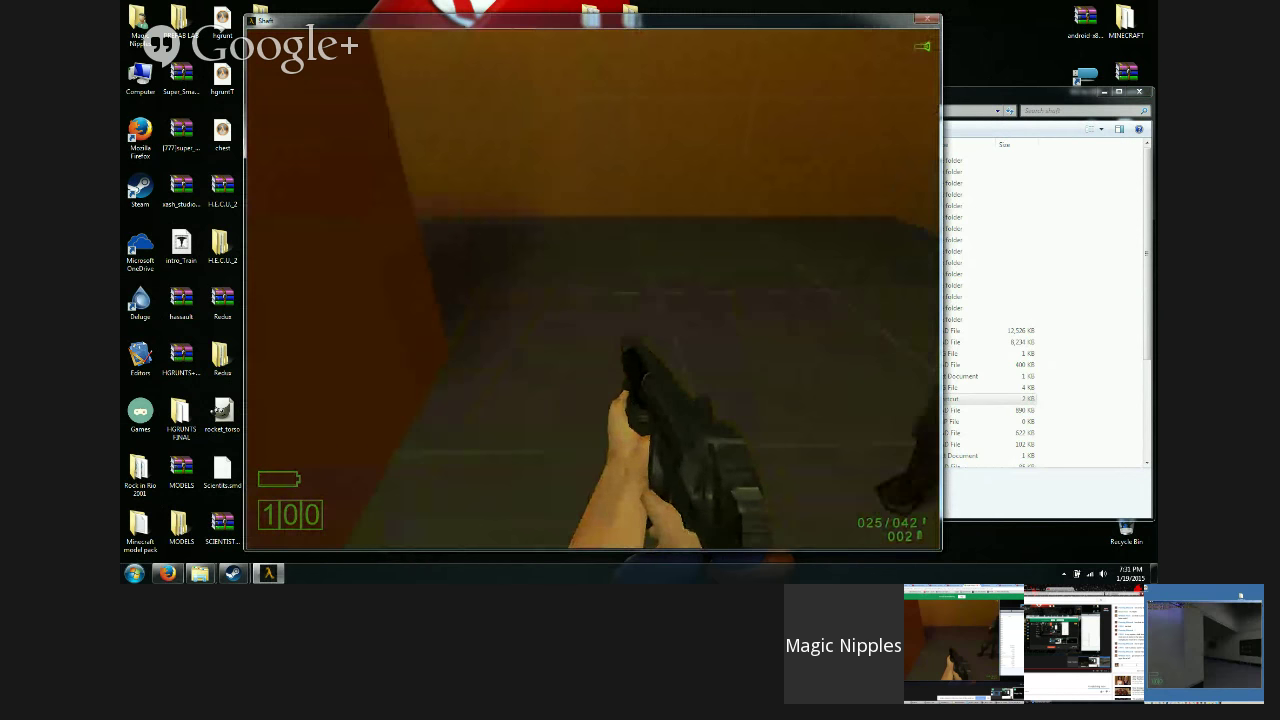
{"action": "key", "text": "s"}
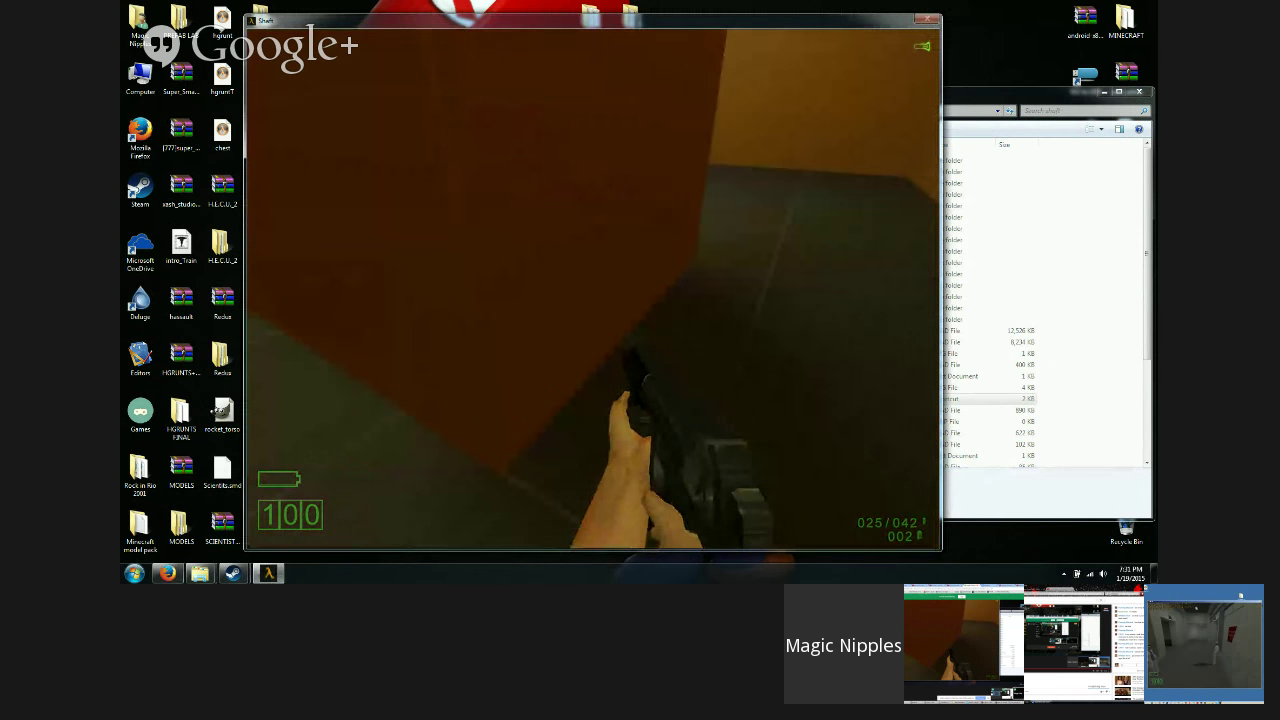
{"action": "key", "text": "a"}
{"action": "key", "text": "s"}
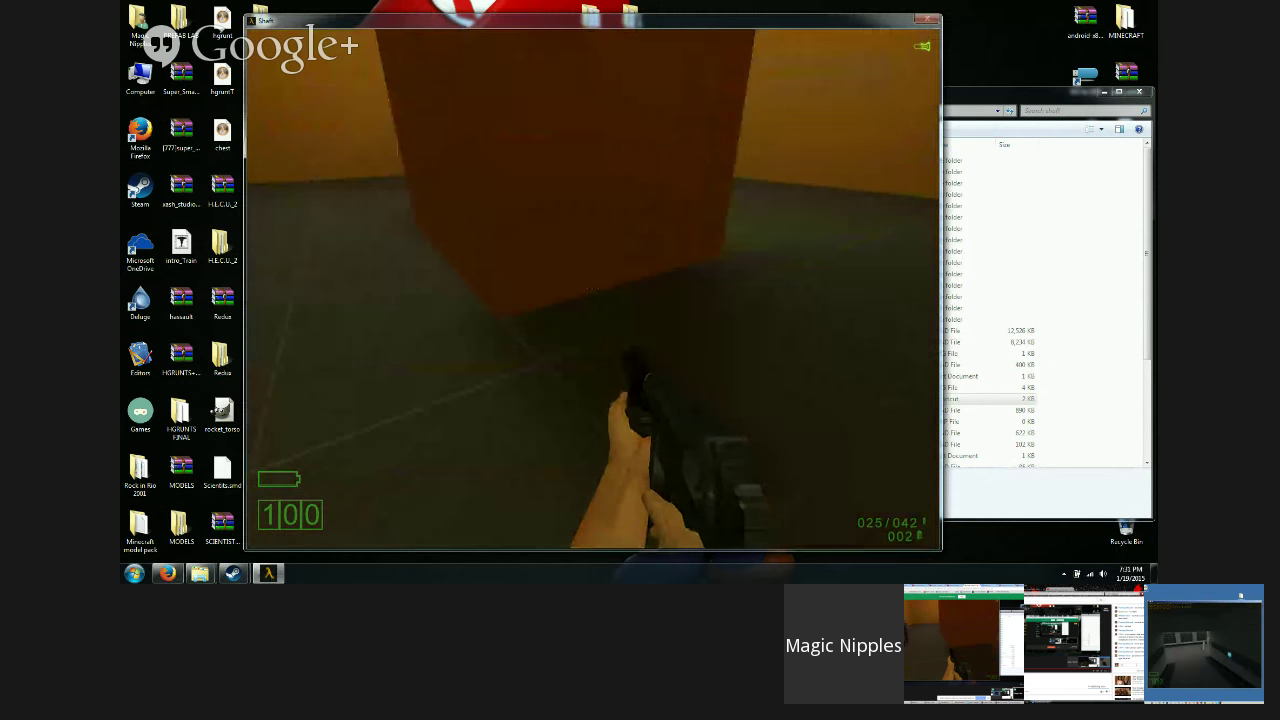
{"action": "key", "text": "a"}
{"action": "key", "text": "w"}
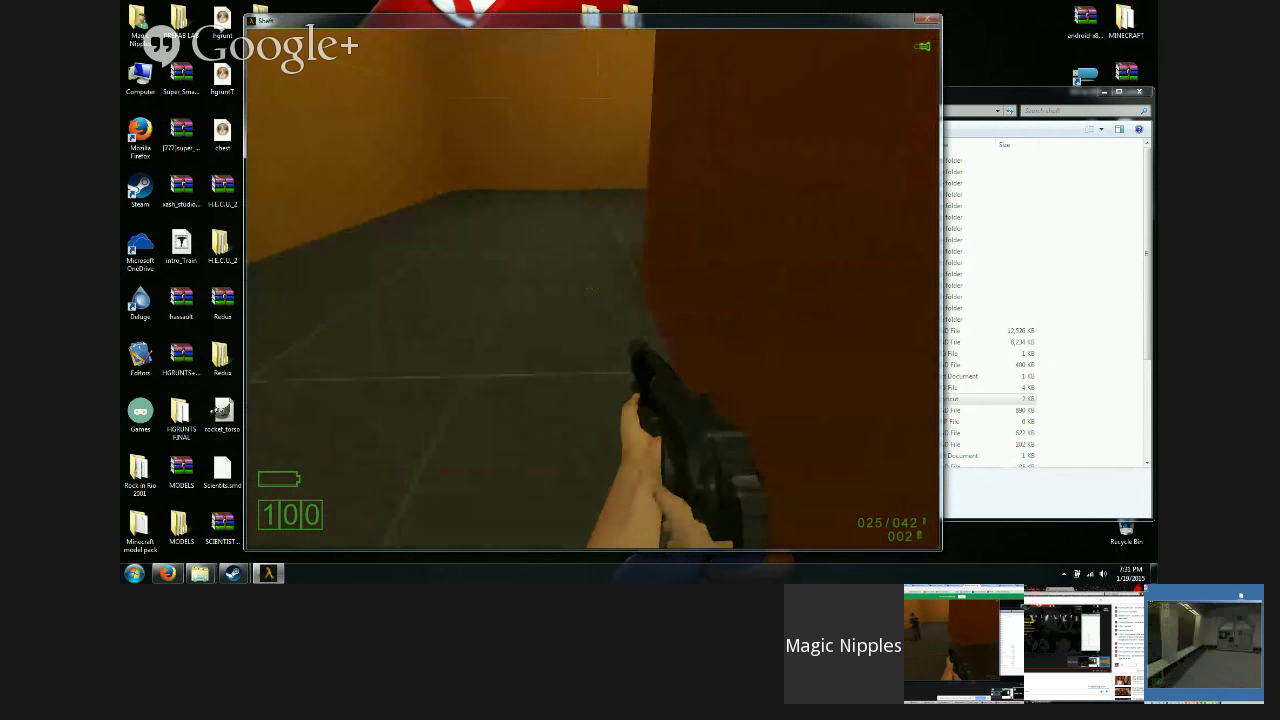
{"action": "key", "text": "w"}
{"action": "key", "text": "d"}
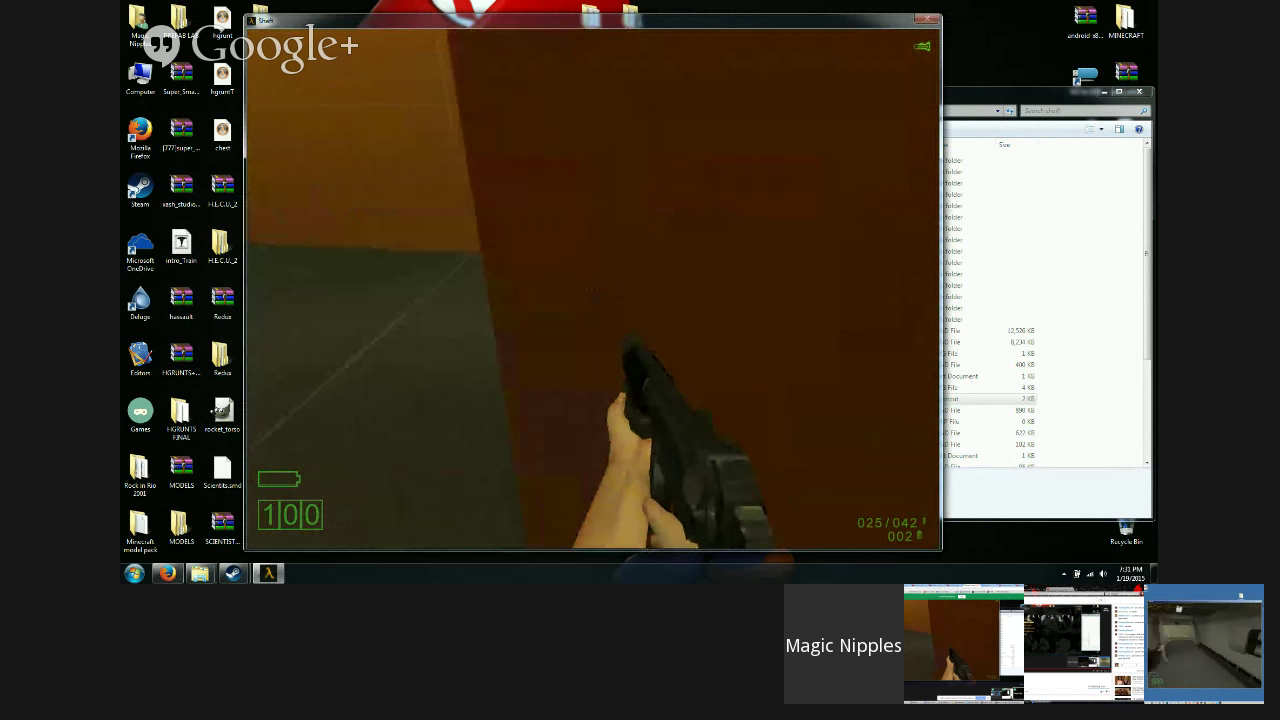
{"action": "key", "text": "a"}
{"action": "key", "text": "w"}
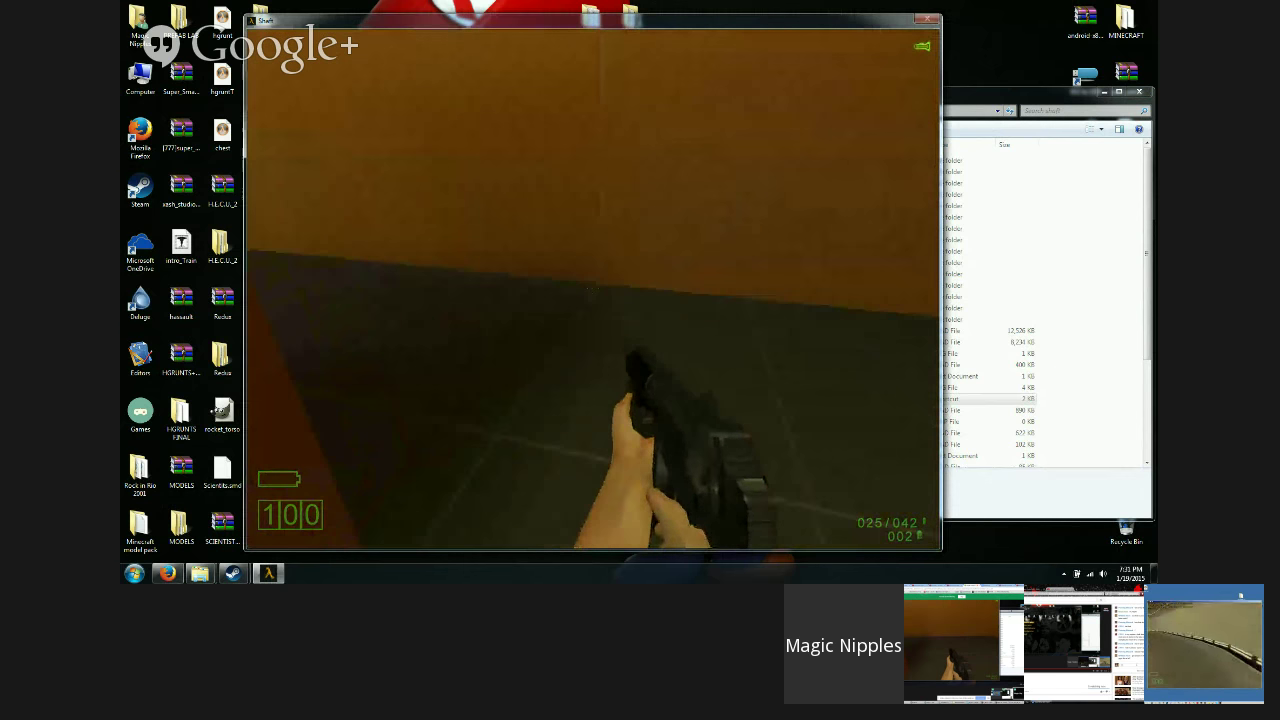
{"action": "key", "text": "w"}
{"action": "key", "text": "a"}
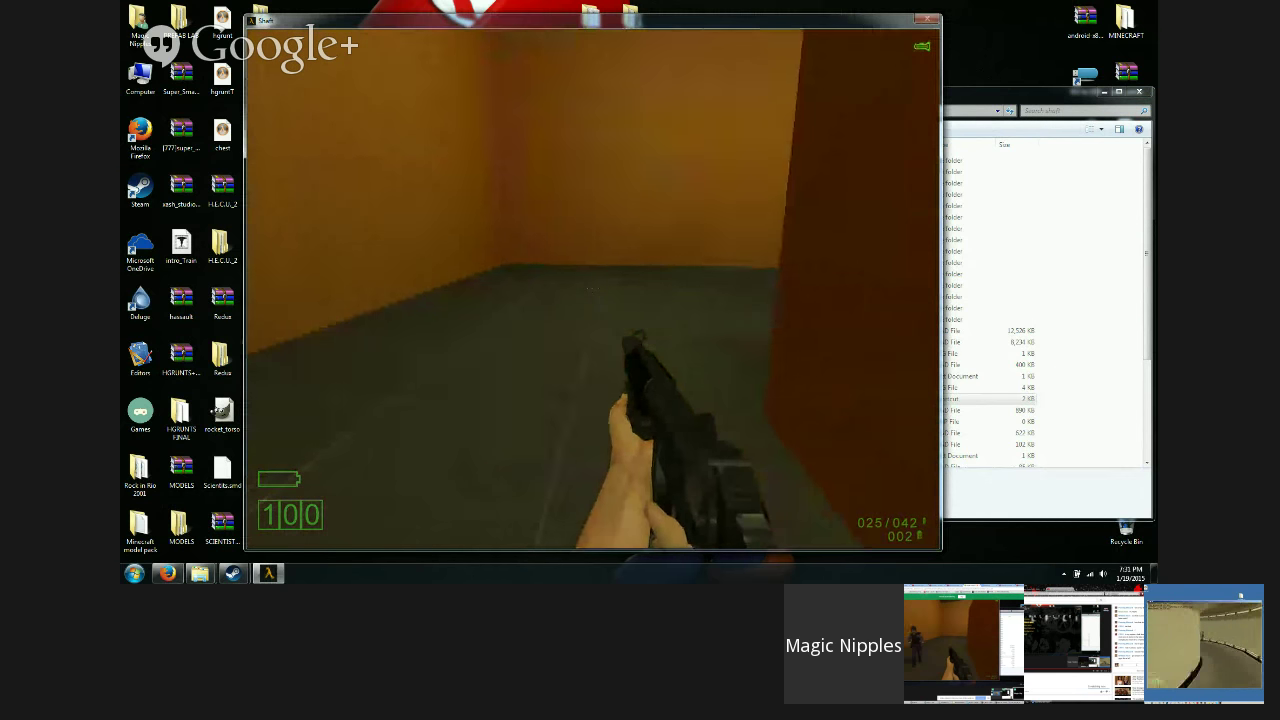
Step: Approach the two guards in the far corner, back away and inspect the freestanding orange partition
{"action": "key", "text": "w"}
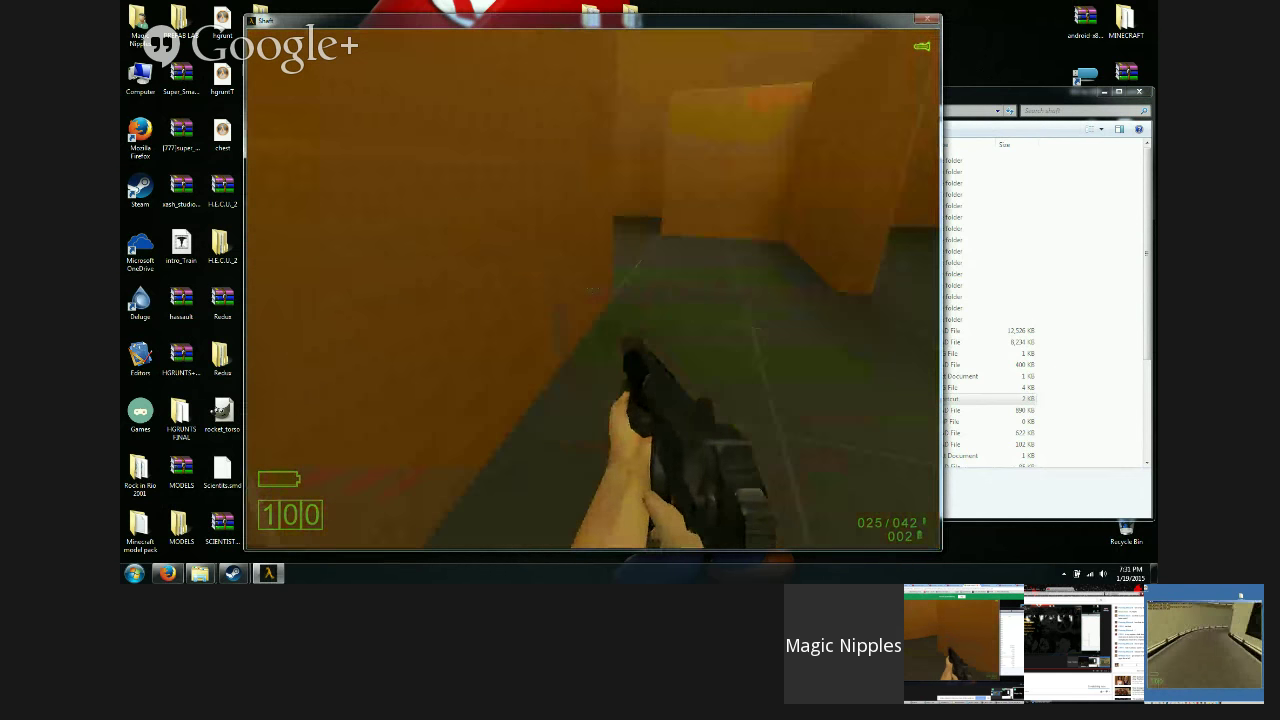
{"action": "key", "text": "w"}
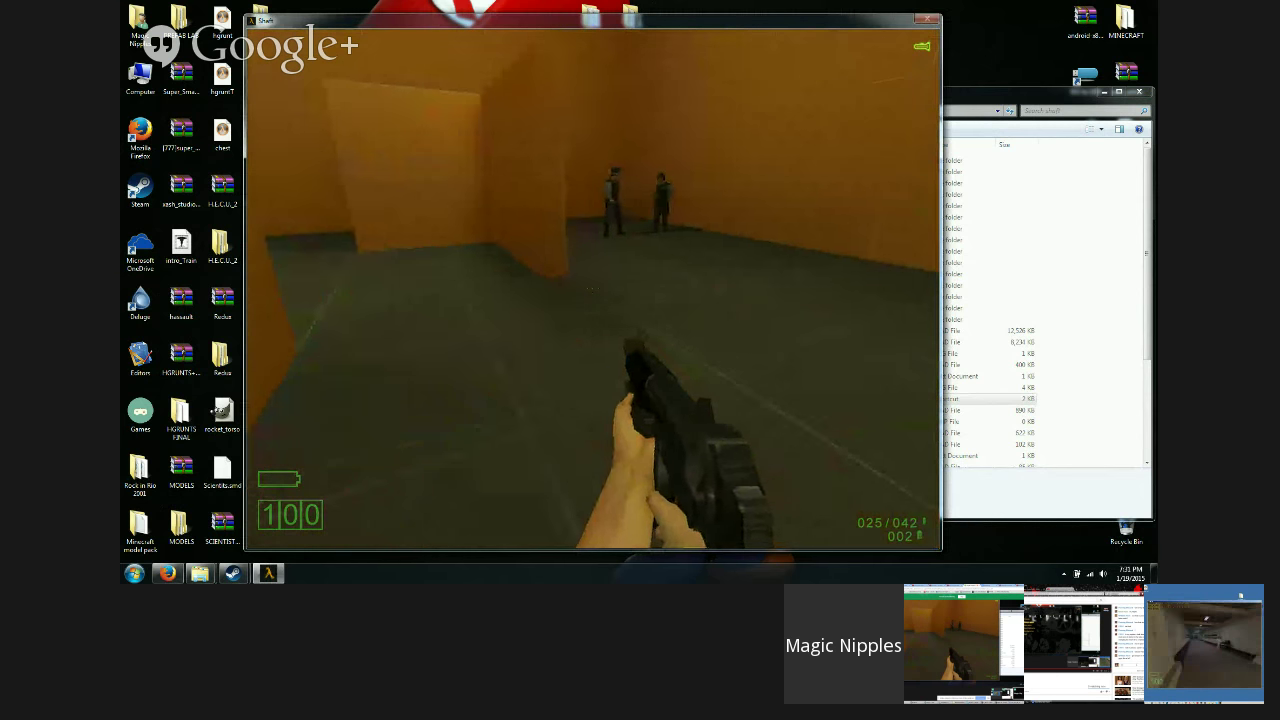
{"action": "key", "text": "w"}
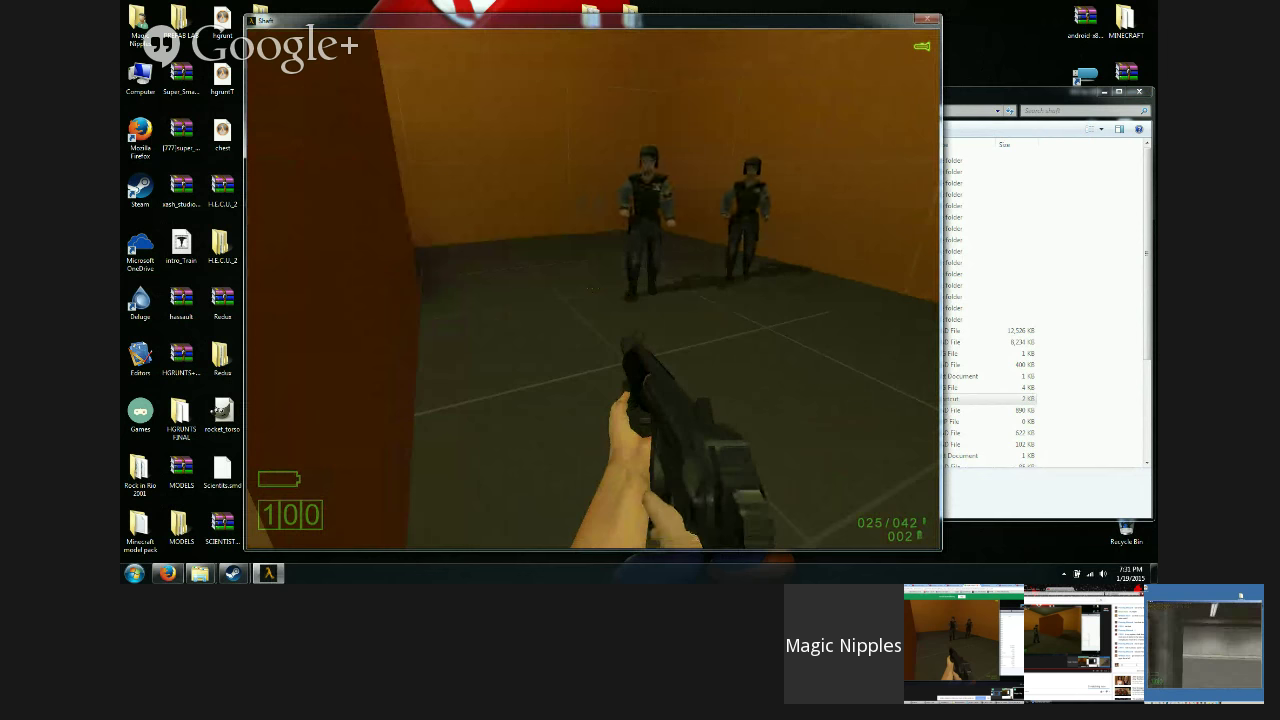
{"action": "key", "text": "s"}
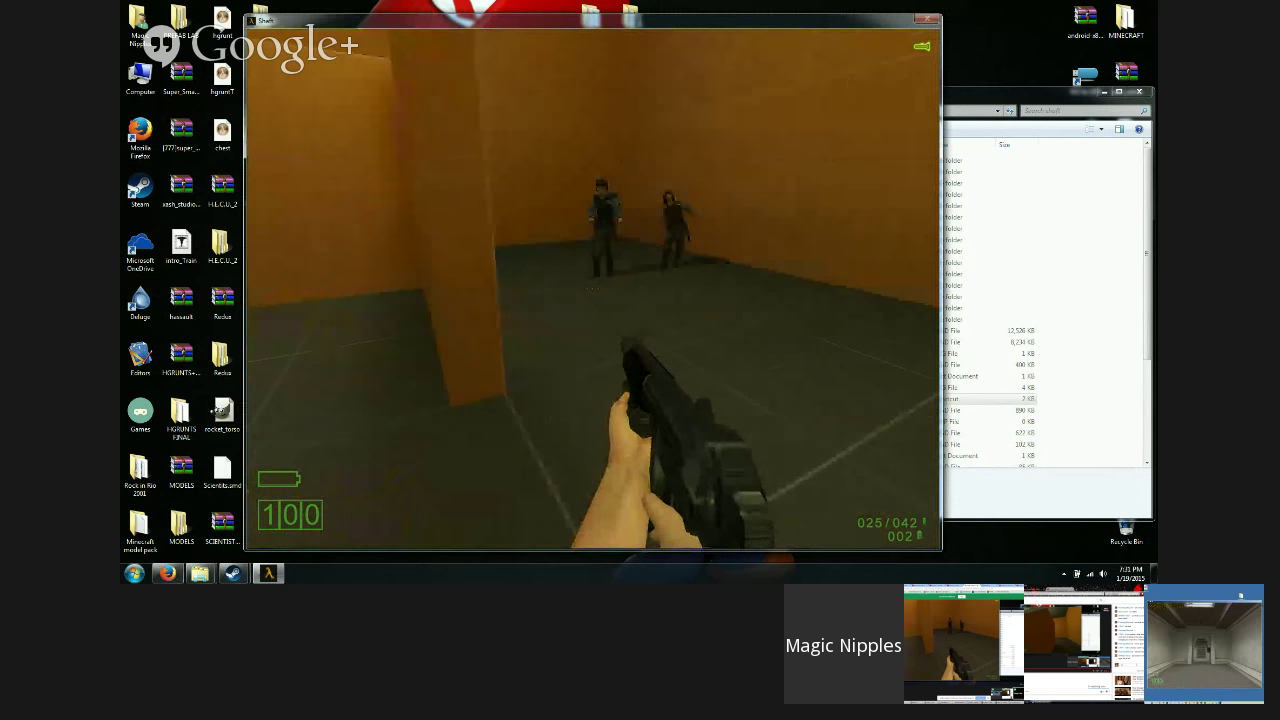
{"action": "key", "text": "w"}
{"action": "key", "text": "w"}
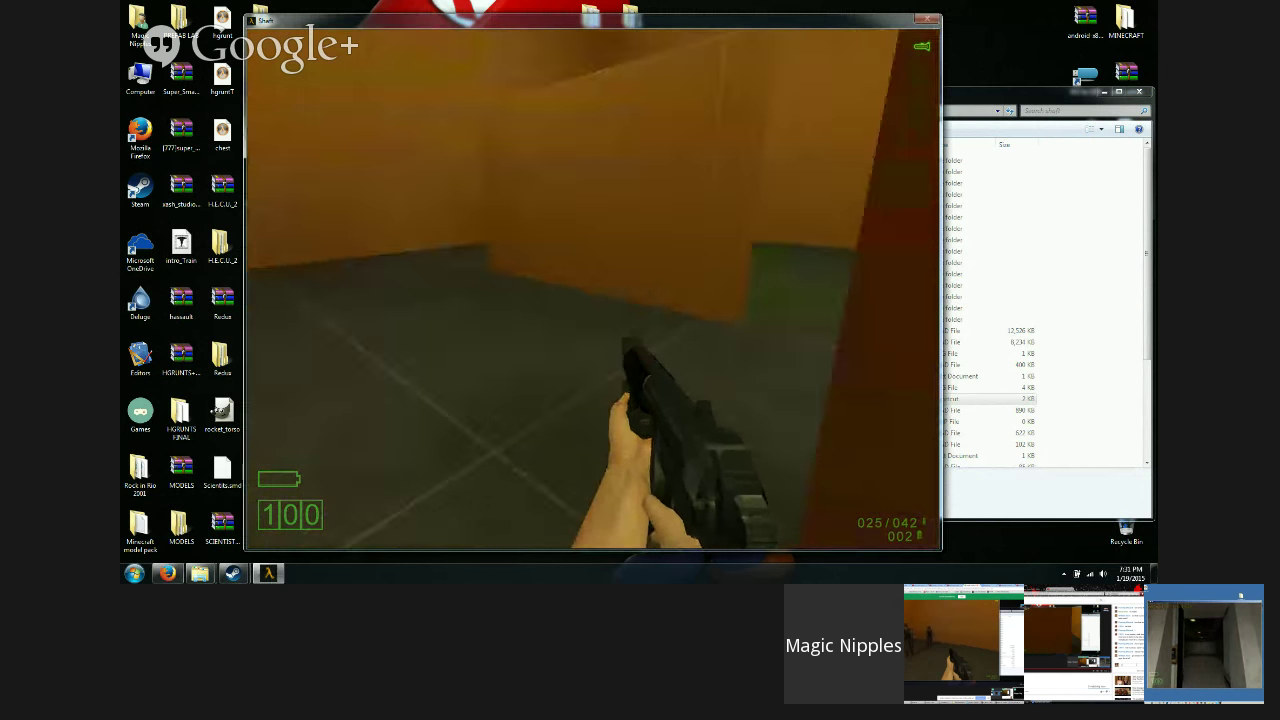
{"action": "key", "text": "w"}
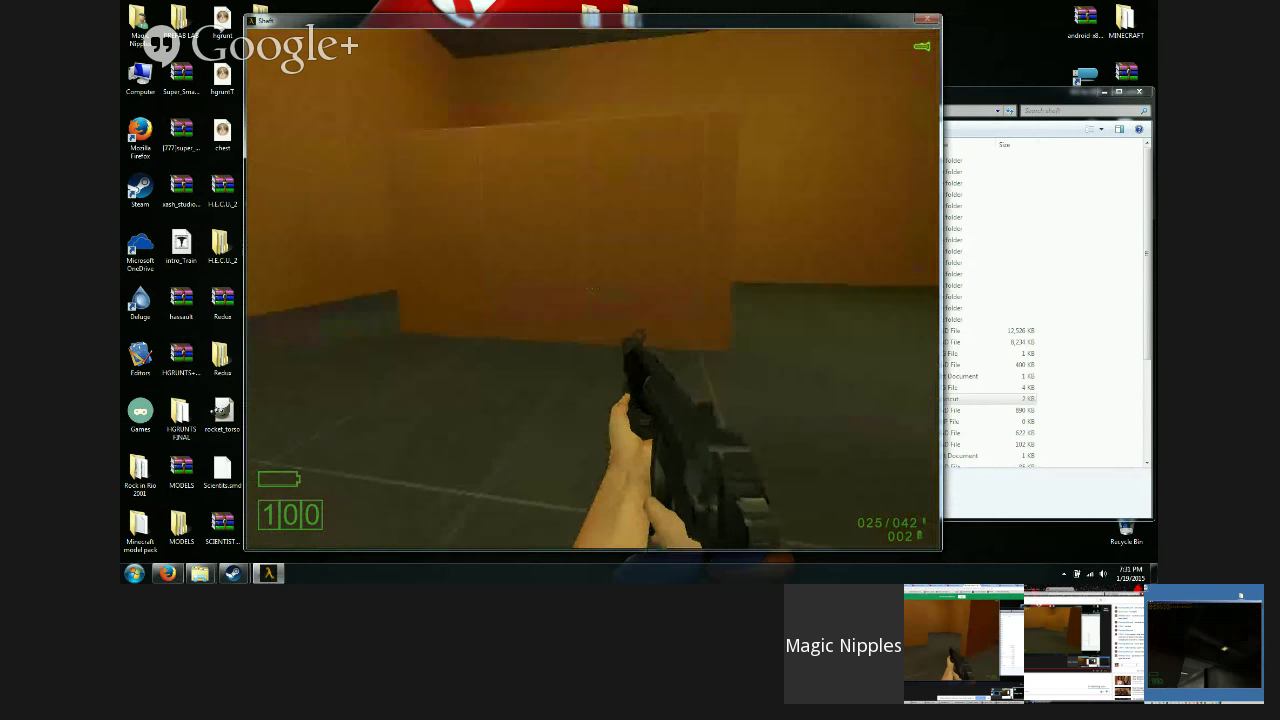
{"action": "key", "text": "w"}
{"action": "key", "text": "Left"}
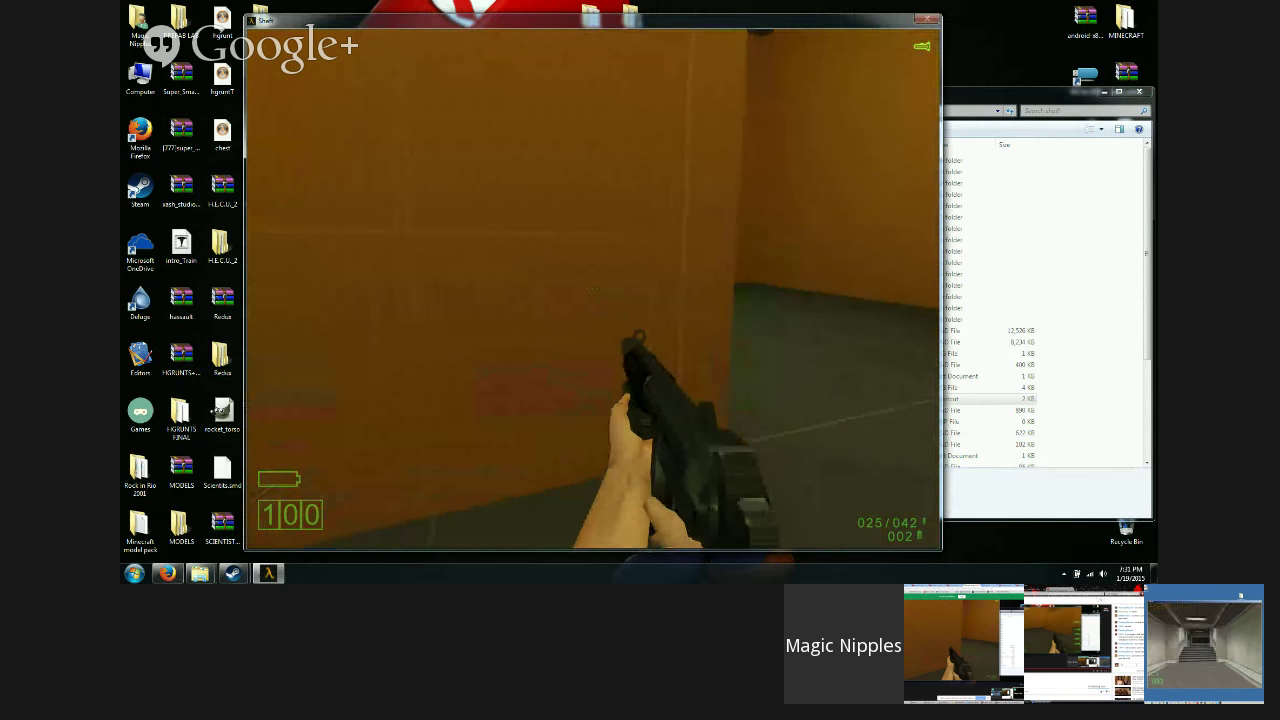
Step: Back away from the orange wall and walk around the partition's edge toward the open part of the test room
{"action": "key", "text": "s"}
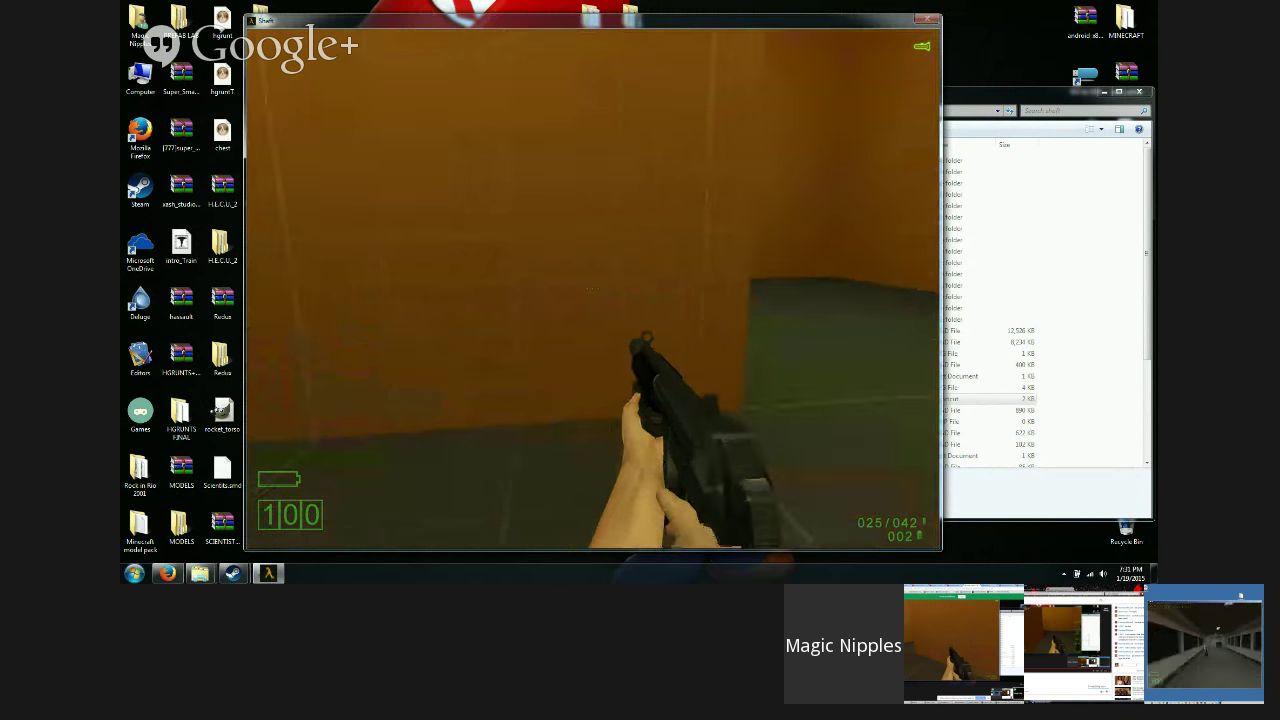
{"action": "key", "text": "w"}
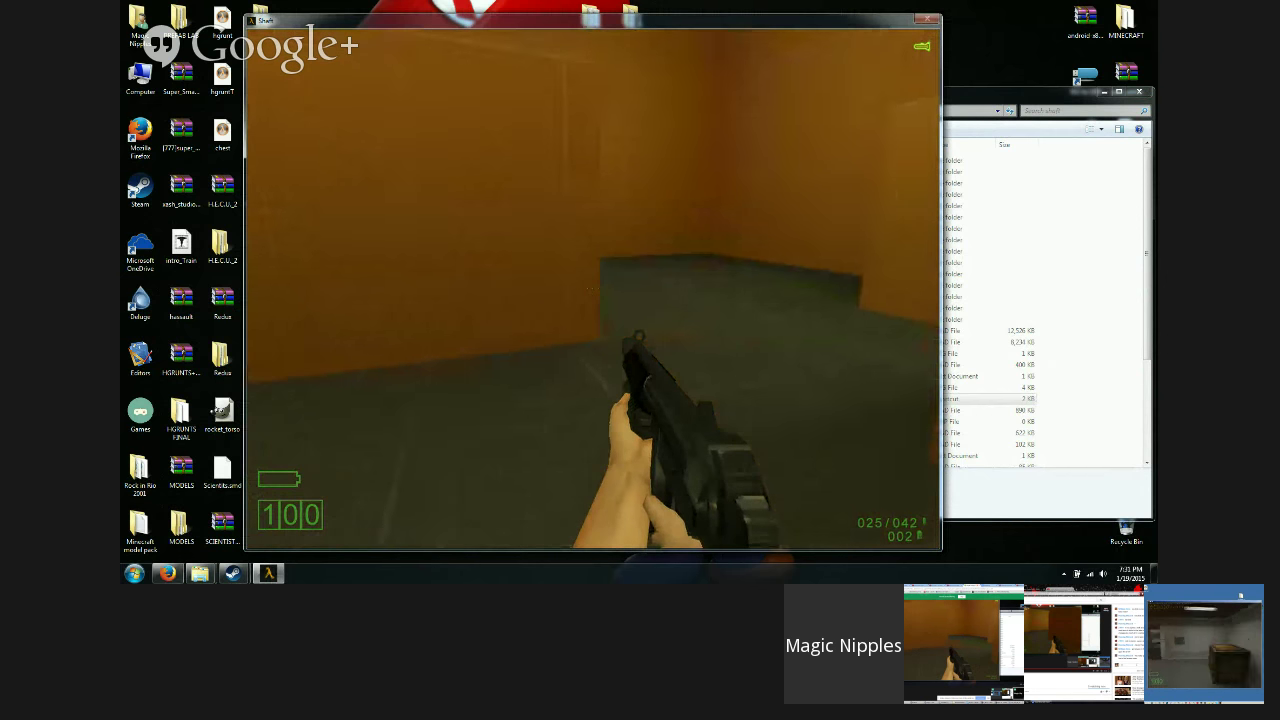
{"action": "key", "text": "Left"}
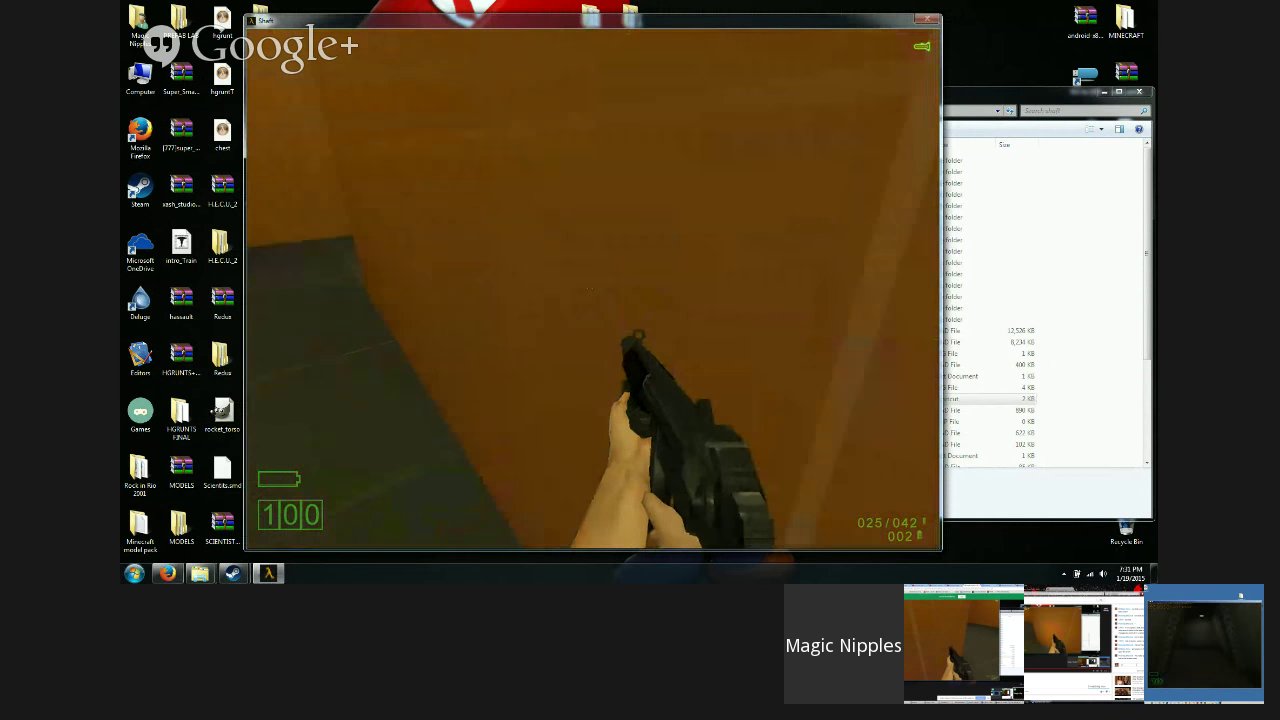
{"action": "key", "text": "Right"}
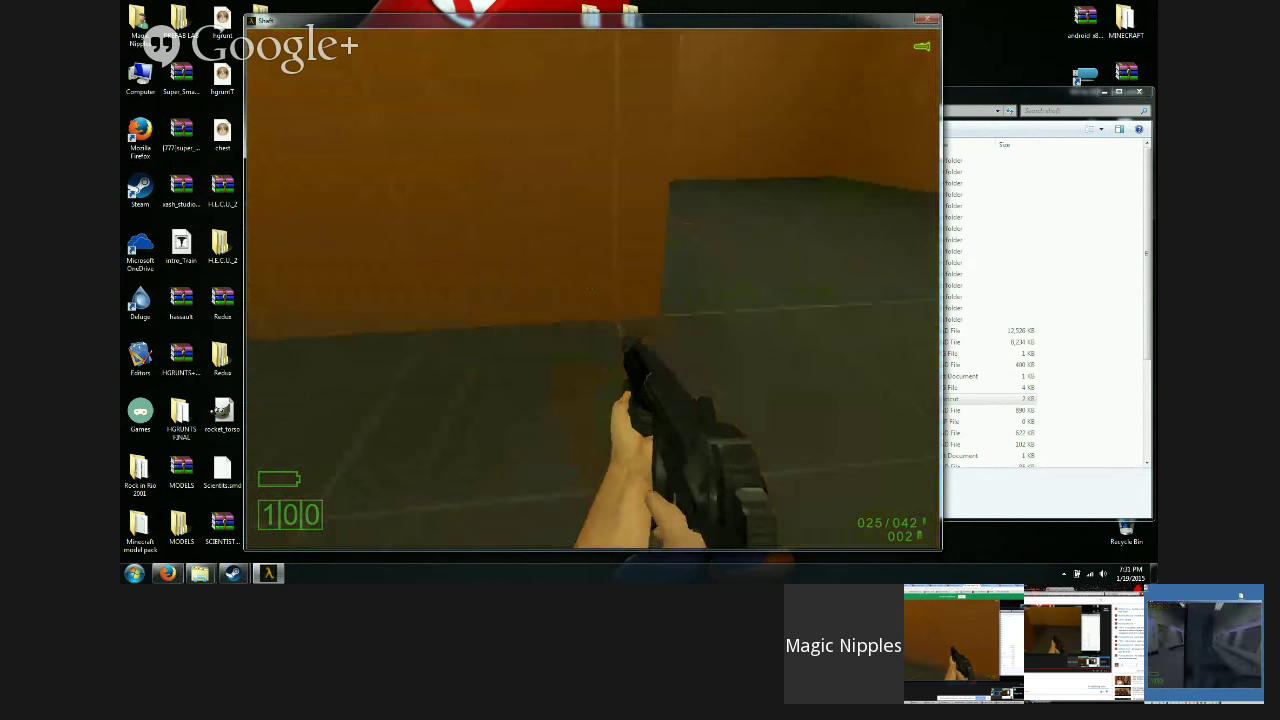
{"action": "key", "text": "w"}
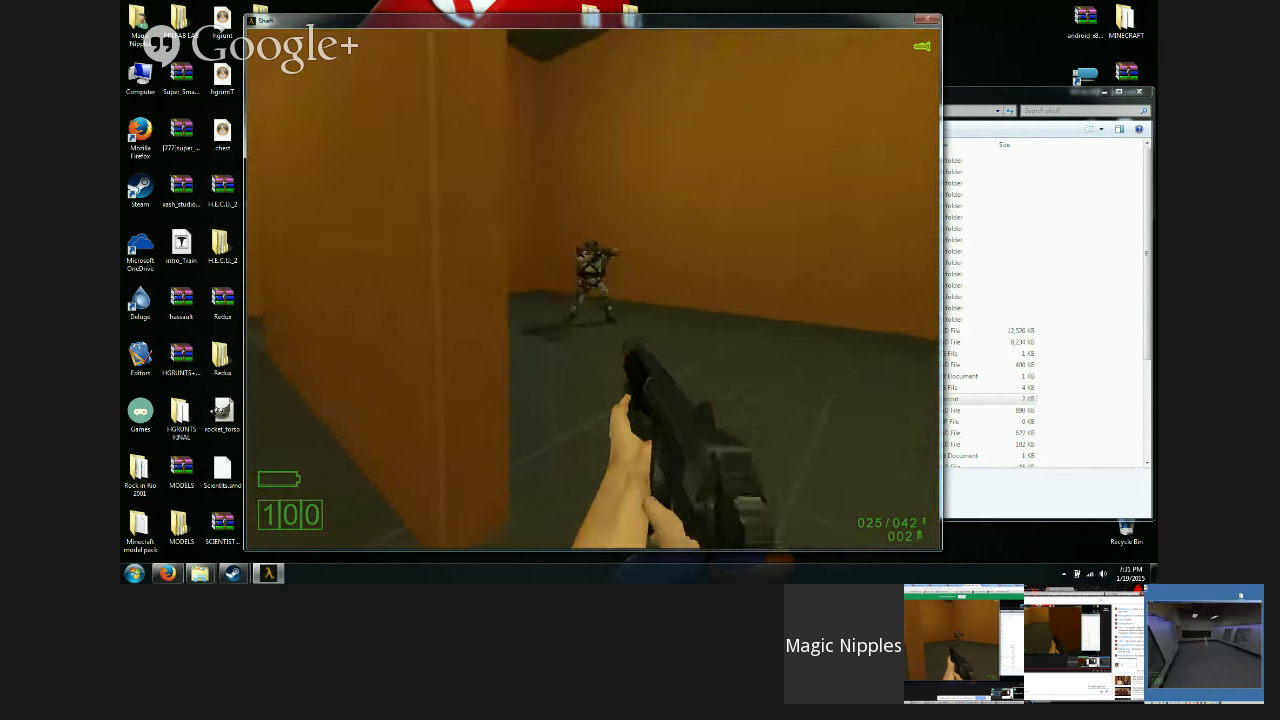
Step: Run past the armed soldier to the guards on the other side of the partition, and back away from them
{"action": "key", "text": "w"}
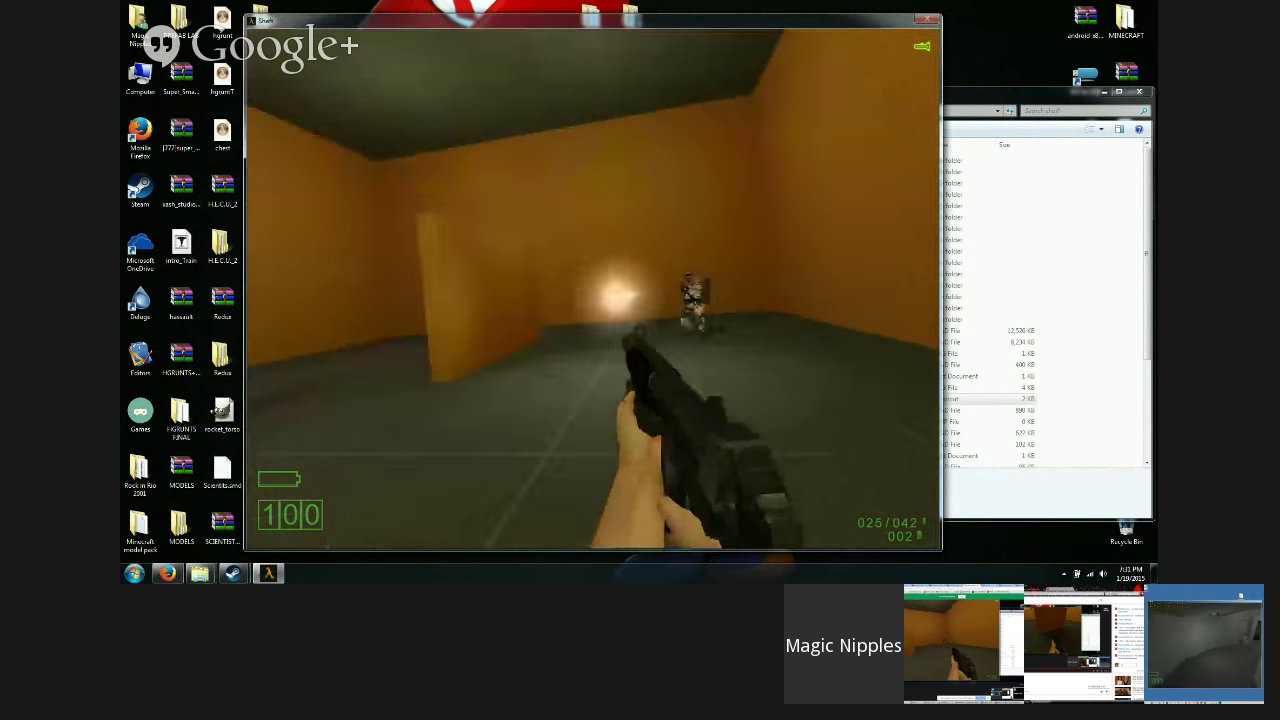
{"action": "key", "text": "w"}
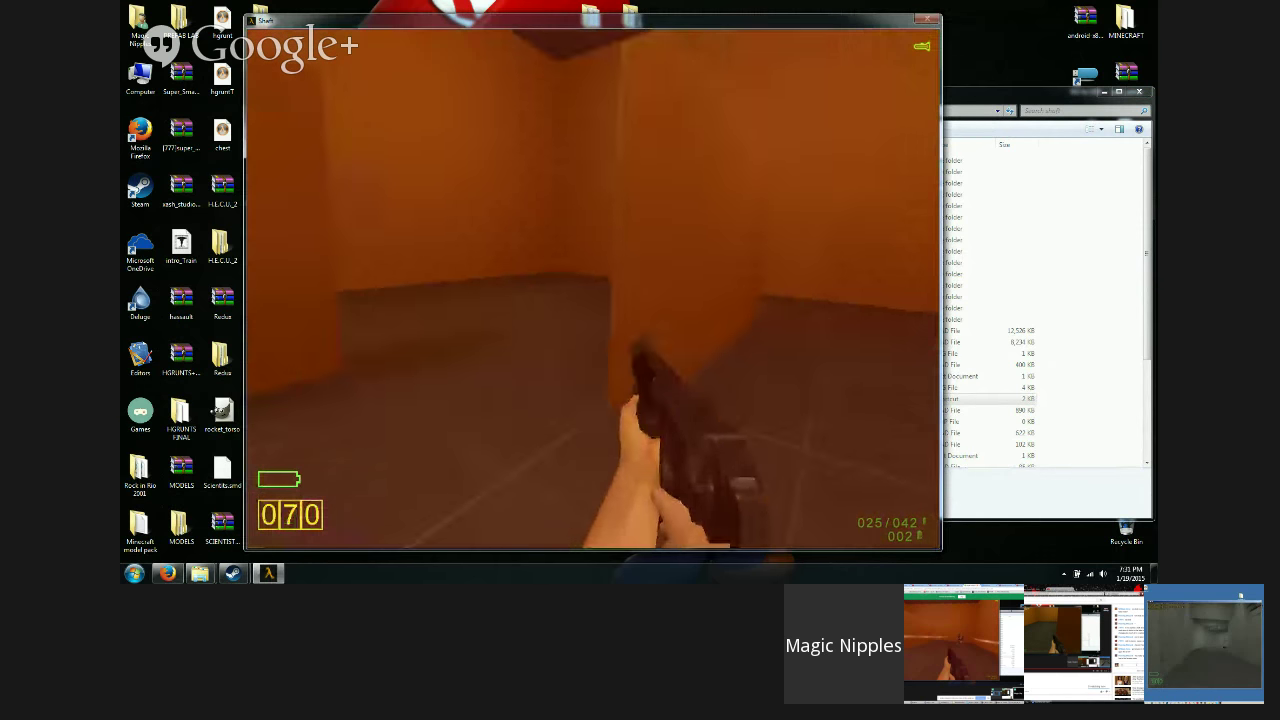
{"action": "key", "text": "w"}
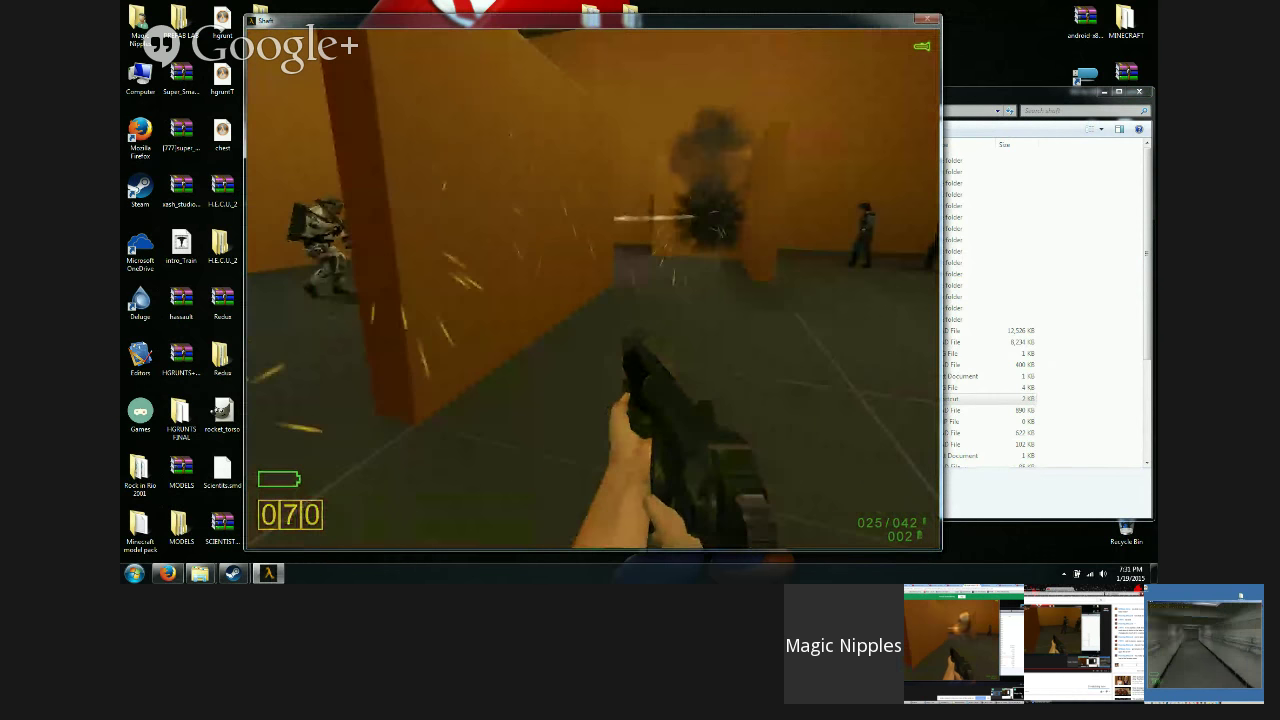
{"action": "key", "text": "w"}
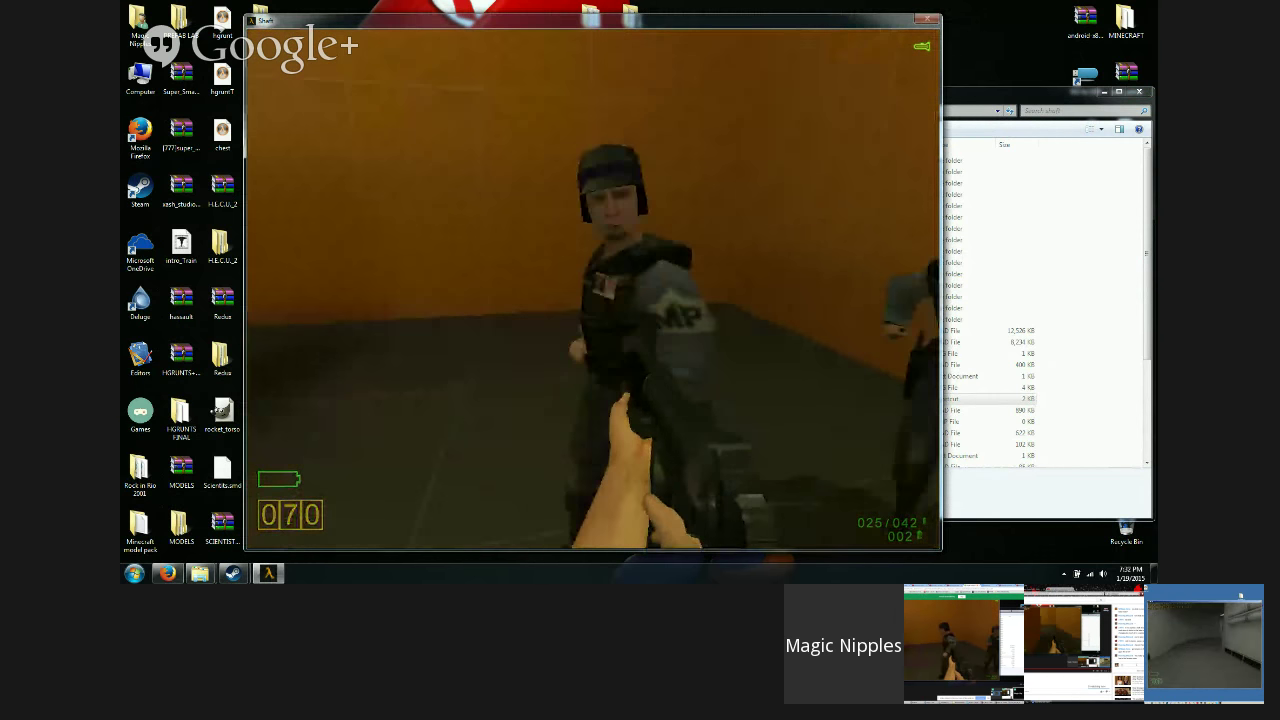
{"action": "key", "text": "s"}
{"action": "key", "text": "s"}
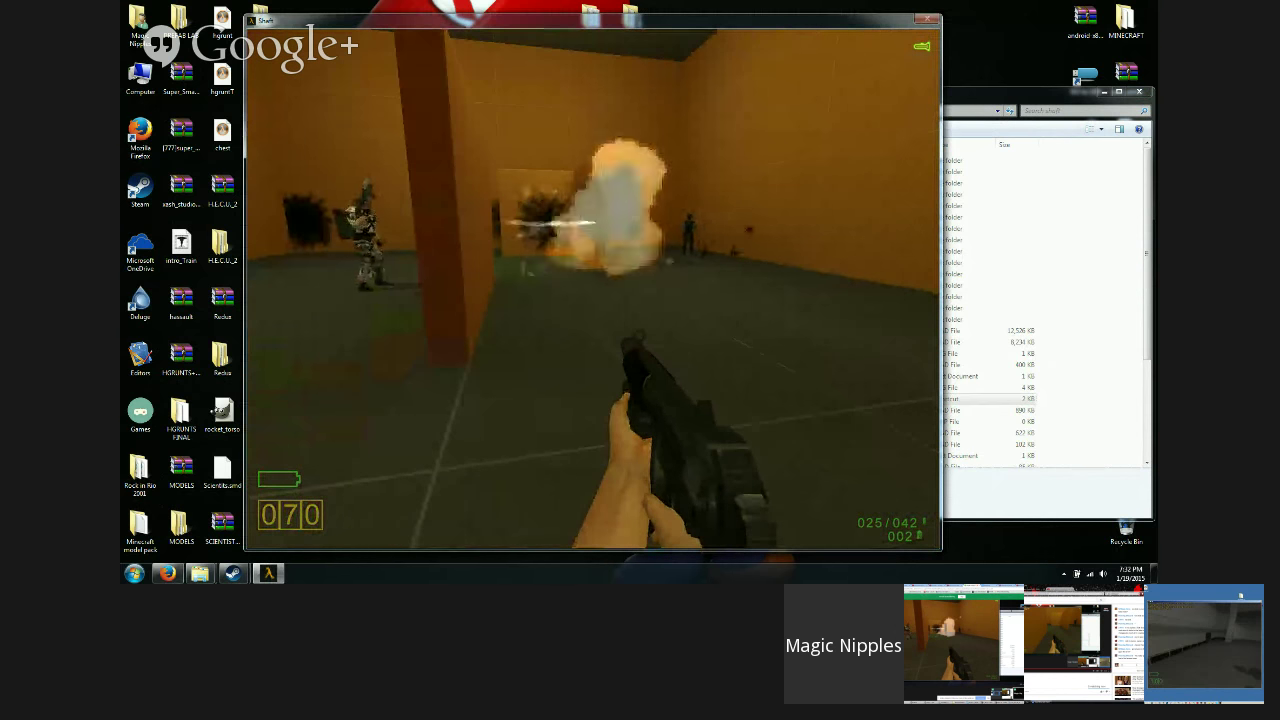
Step: Fire the submachine gun across the room, advance to the blood-stained corner and pick up the dropped ammunition
{"action": "left_click", "coordinate": [593, 288]}
{"action": "key", "text": "w"}
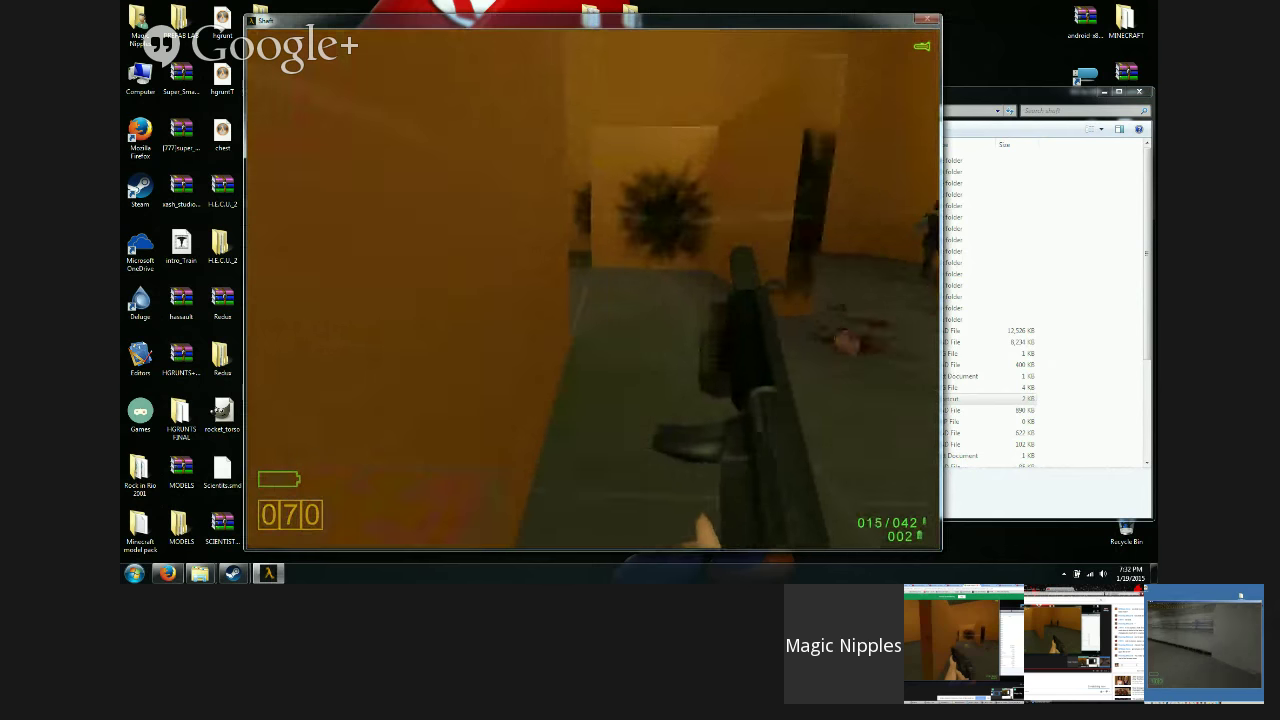
{"action": "key", "text": "w"}
{"action": "key", "text": "w"}
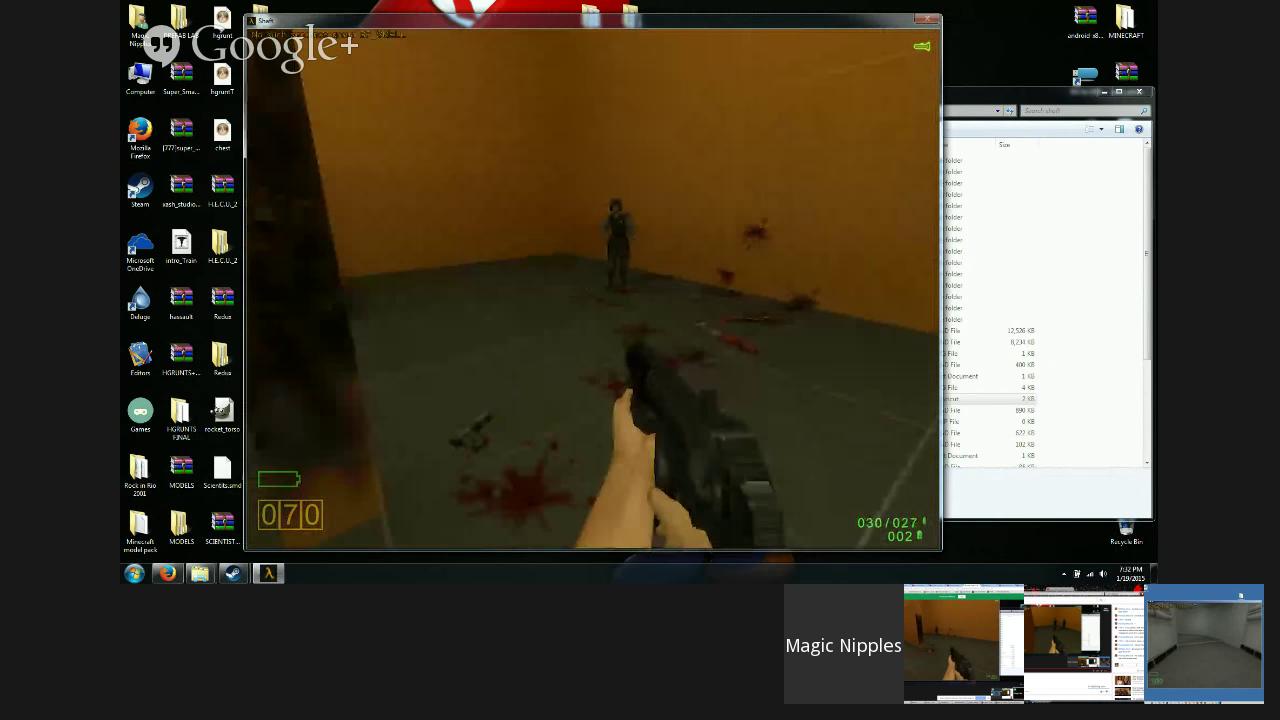
{"action": "key", "text": "w"}
{"action": "key", "text": "s"}
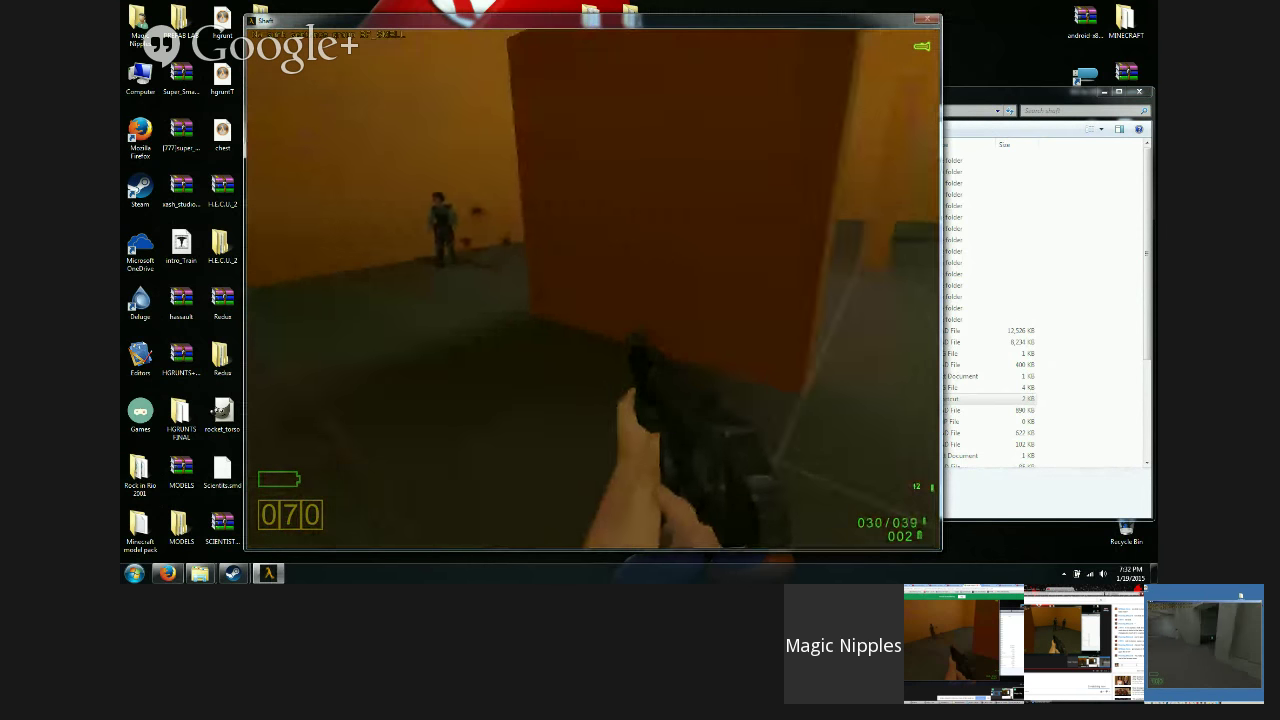
Step: Retreat from the dark red block to view the distant soldier, and follow the armed guard around the block
{"action": "key", "text": "s"}
{"action": "key", "text": "w"}
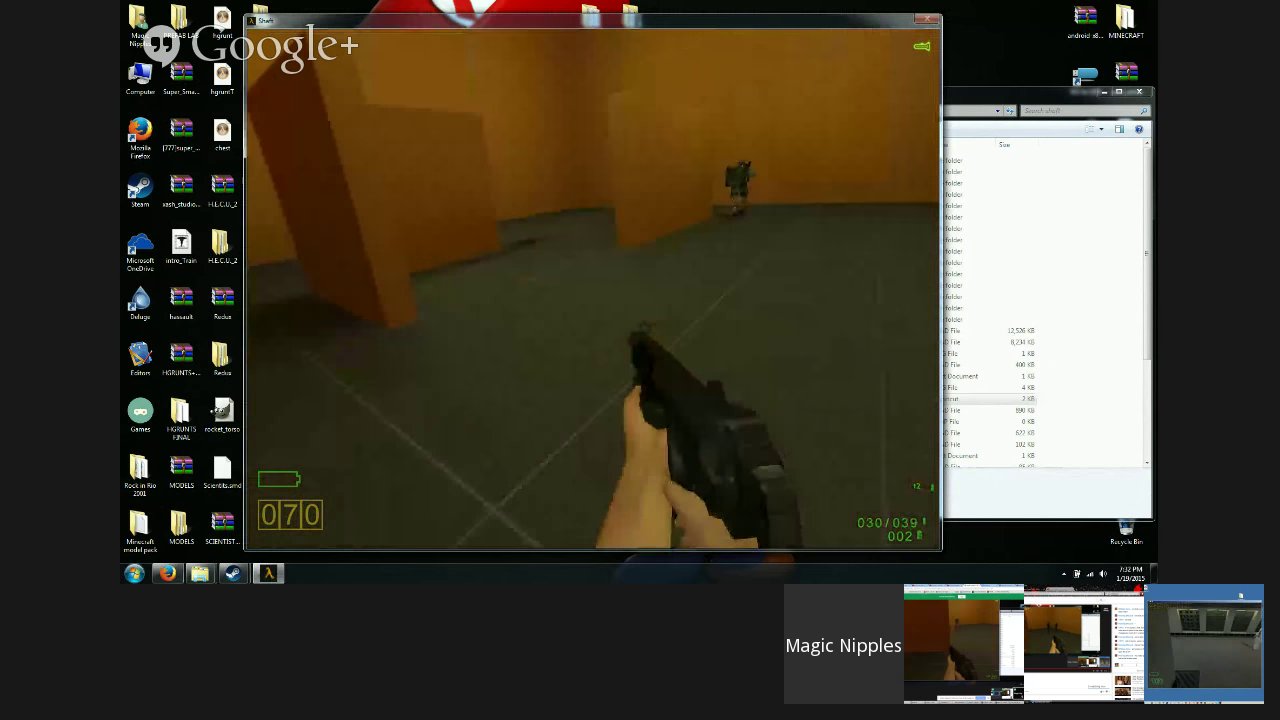
{"action": "key", "text": "s"}
{"action": "key", "text": "w"}
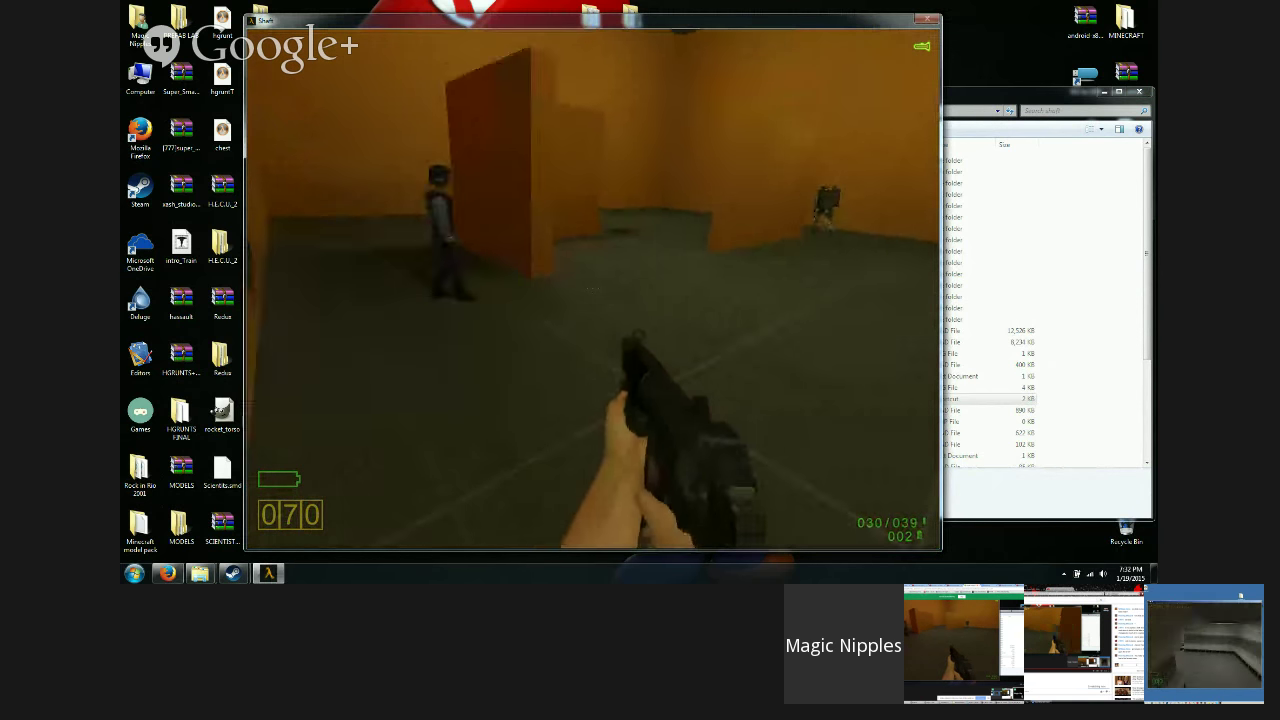
{"action": "key", "text": "w"}
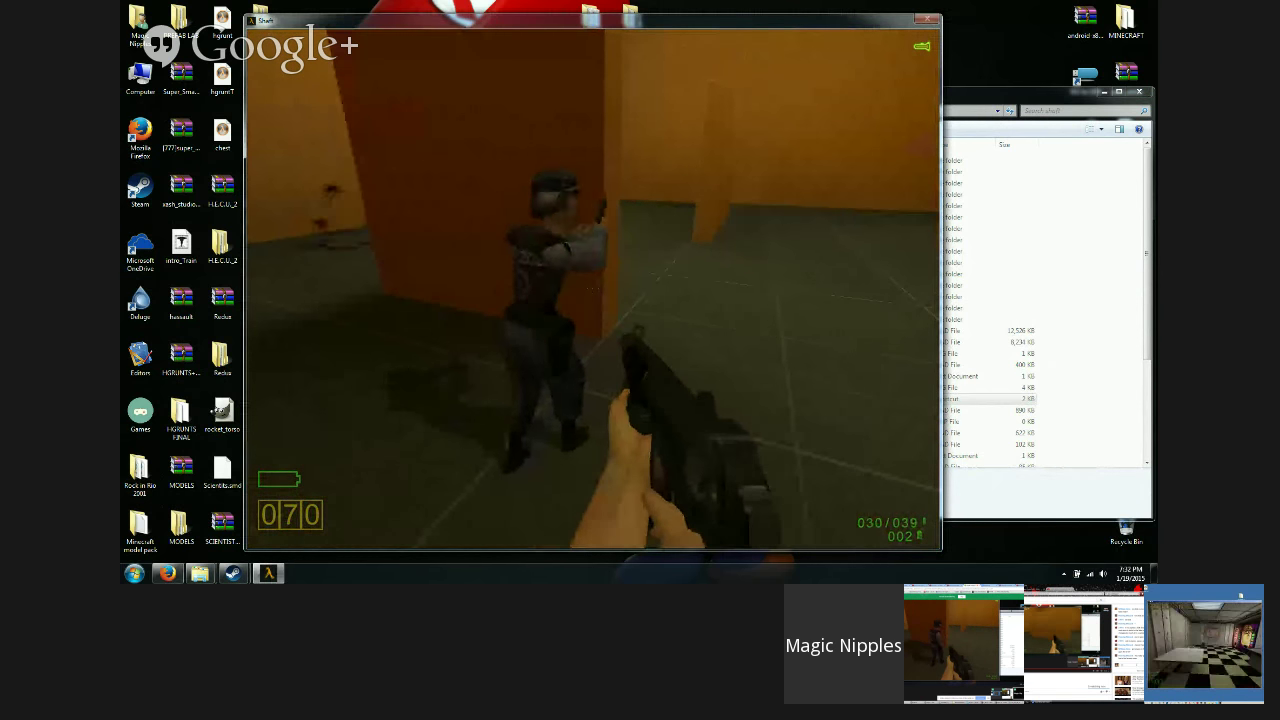
{"action": "key", "text": "w"}
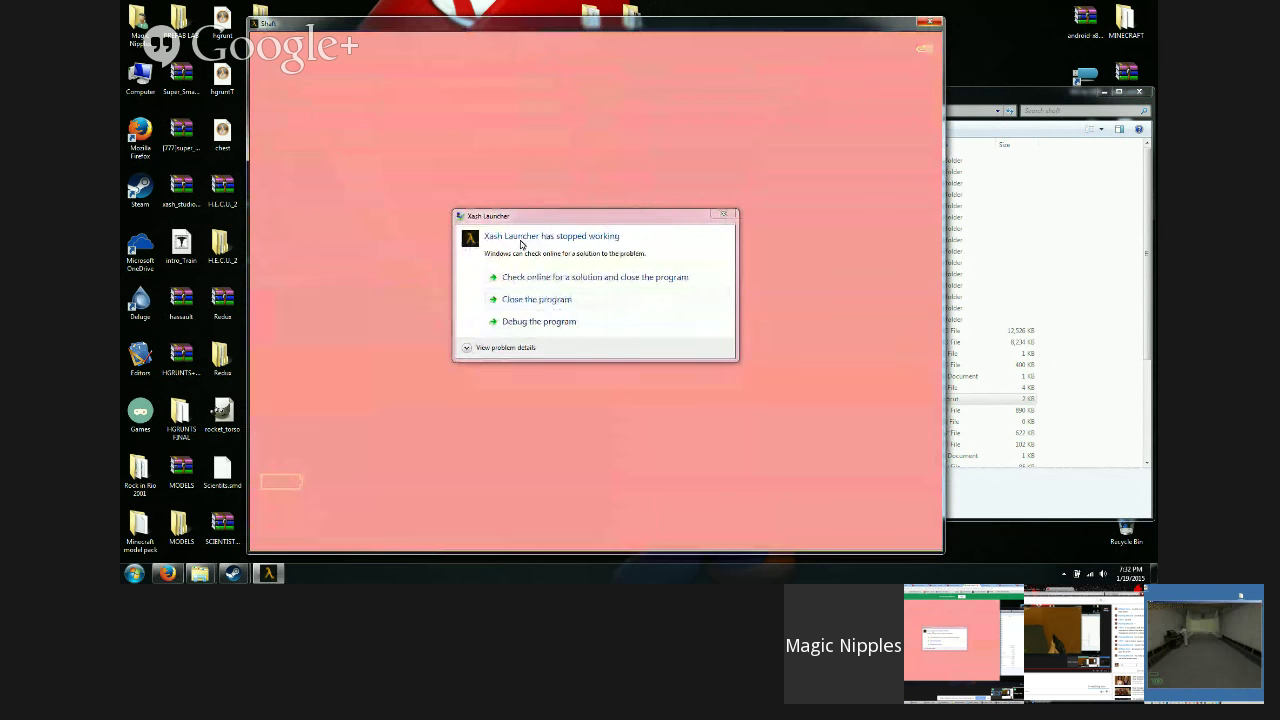
Step: Close the Xash Launcher and open the models folder inside the shaft folder
{"action": "left_click", "coordinate": [550, 301]}
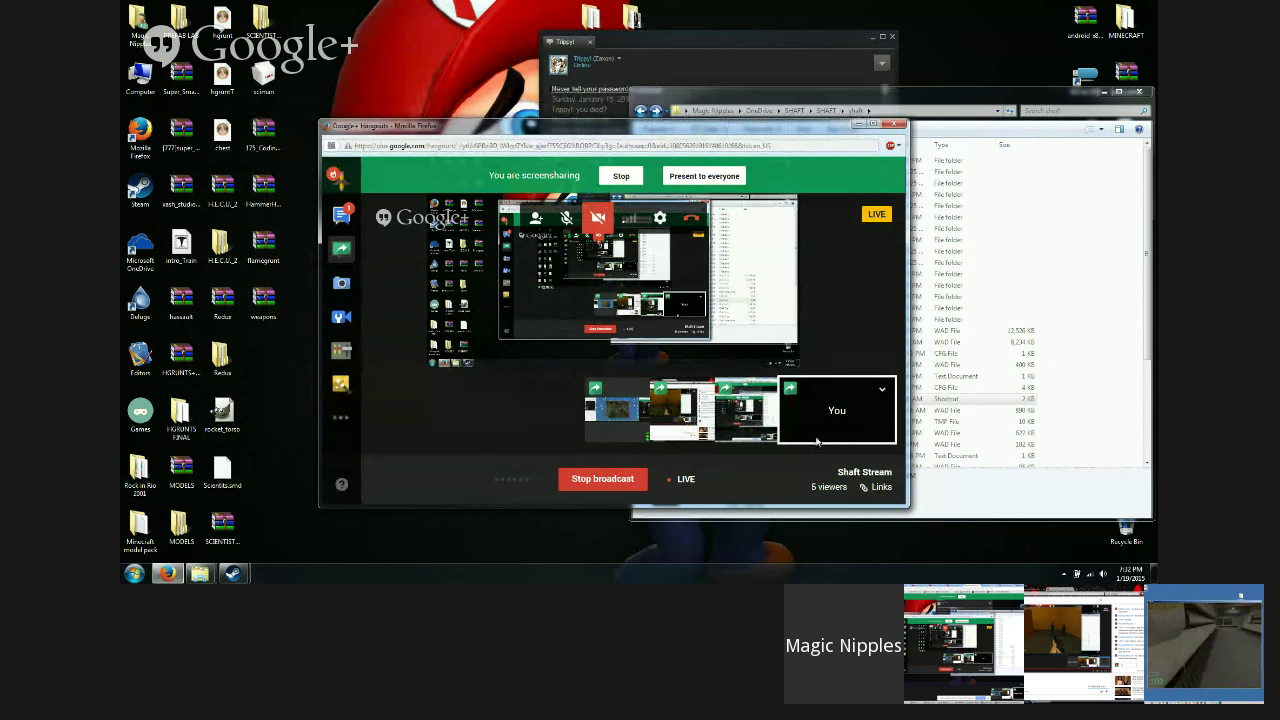
{"action": "left_click", "coordinate": [941, 337]}
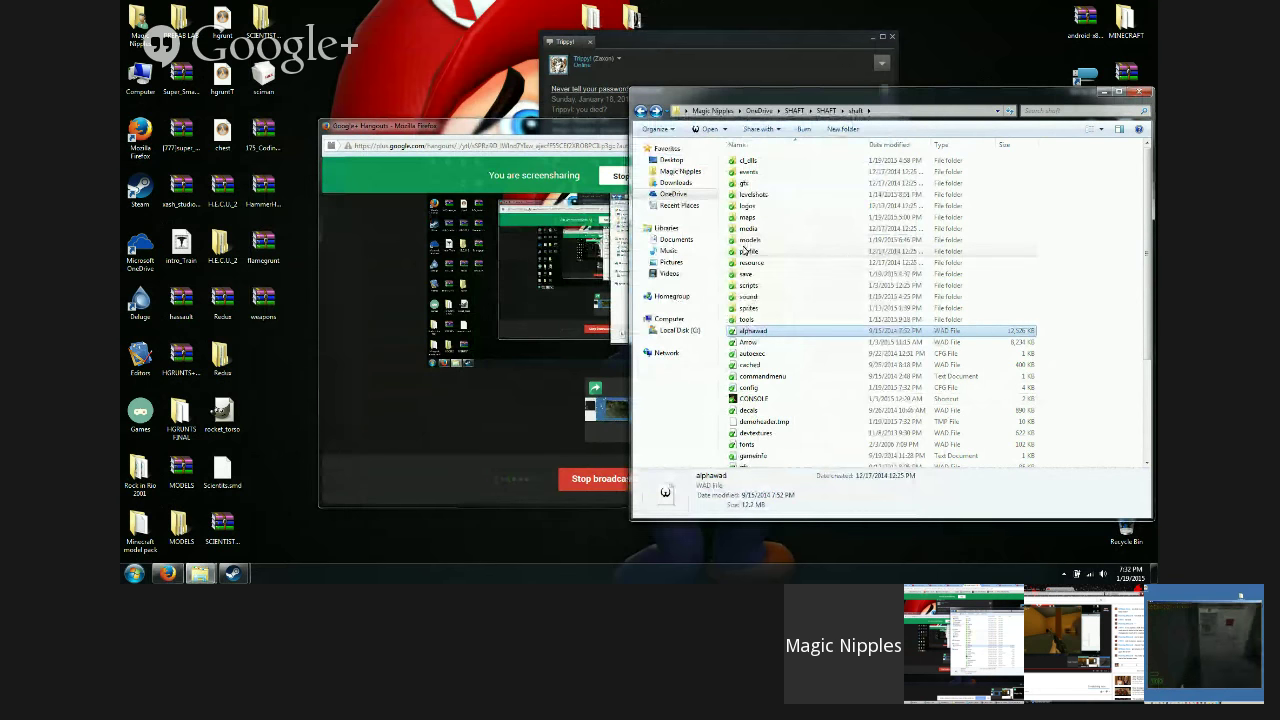
{"action": "double_click", "coordinate": [748, 240]}
Step: Try to view the bowl model from the models folder in Jed's Half-Life Model Viewer, and close the viewer
{"action": "left_click", "coordinate": [756, 296]}
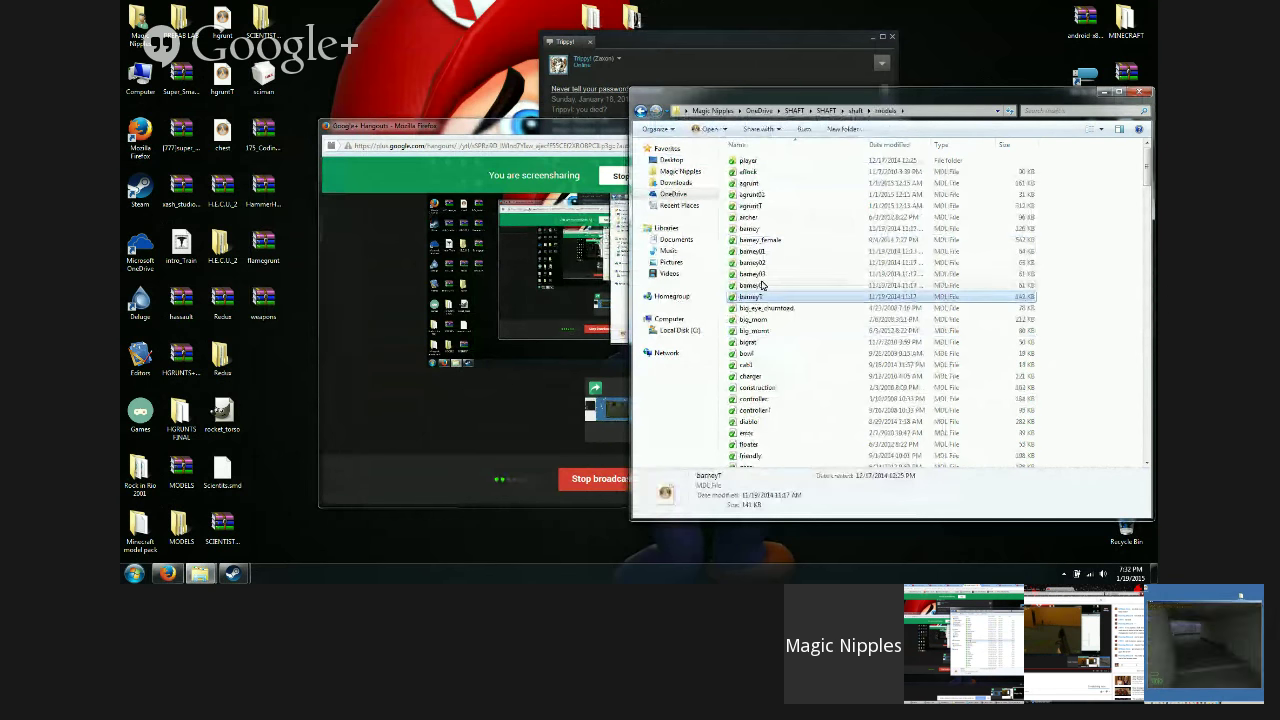
{"action": "scroll", "coordinate": [762, 286], "scroll_direction": "down", "scroll_amount": 4}
{"action": "left_click", "coordinate": [757, 224]}
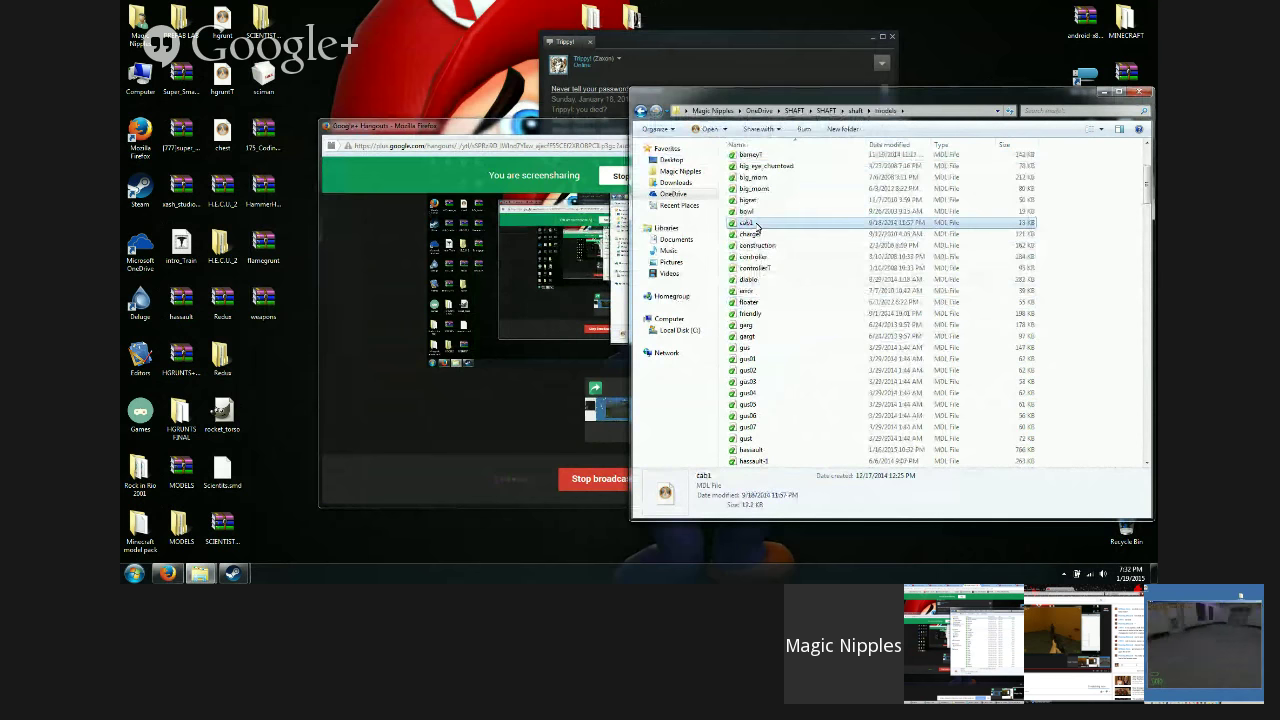
{"action": "double_click", "coordinate": [747, 211]}
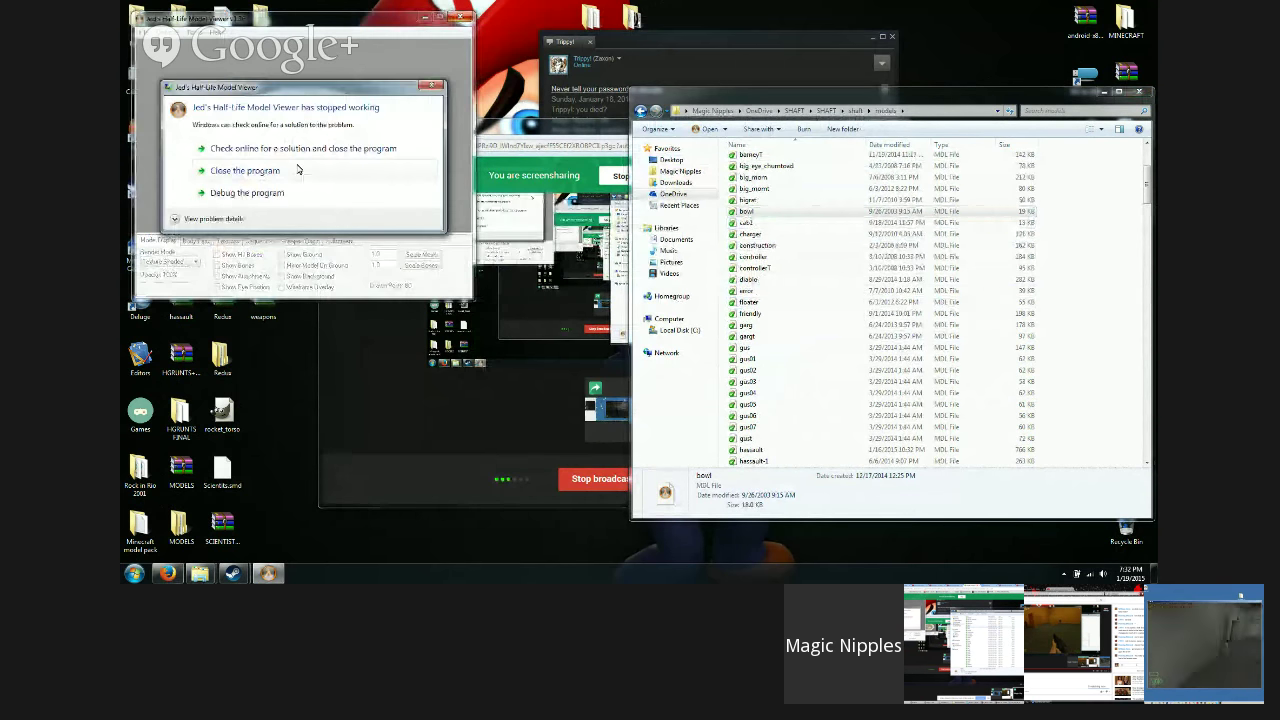
{"action": "left_click", "coordinate": [295, 169]}
Step: View the floater model up close in Jed's Half-Life Model Viewer, and close the viewer
{"action": "scroll", "coordinate": [765, 273], "scroll_direction": "down", "scroll_amount": 2}
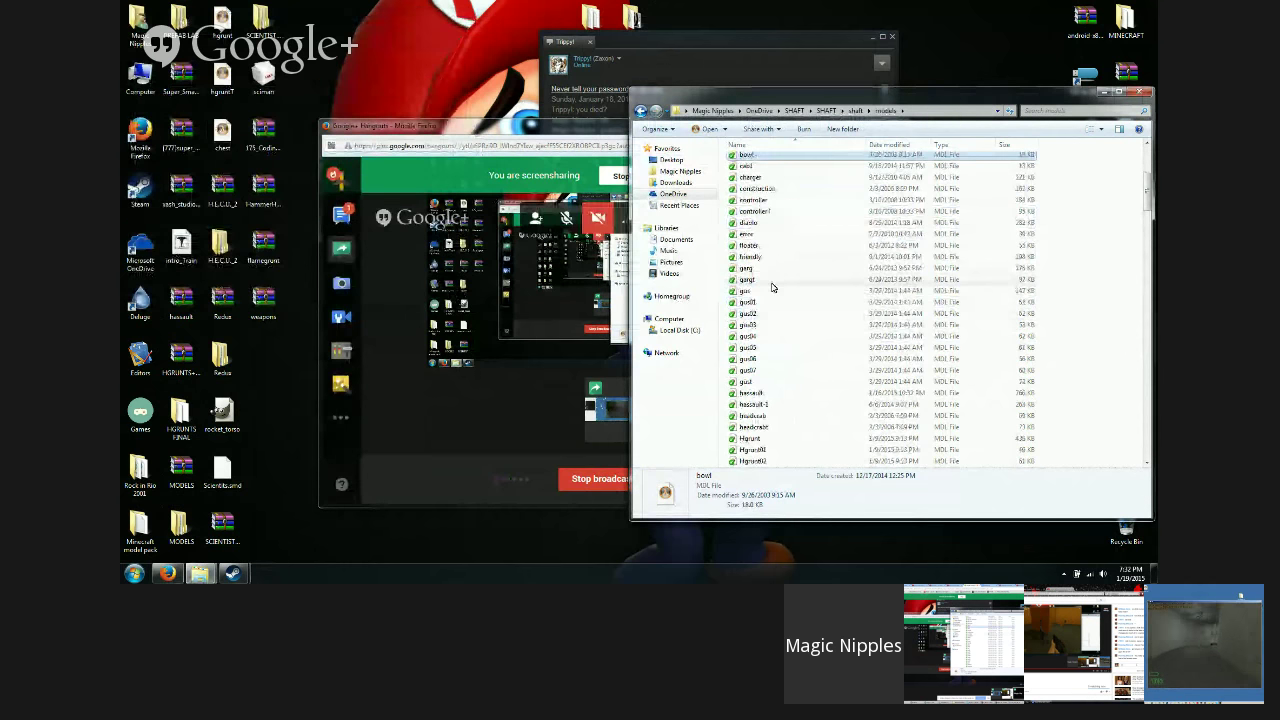
{"action": "scroll", "coordinate": [765, 260], "scroll_direction": "down", "scroll_amount": 2}
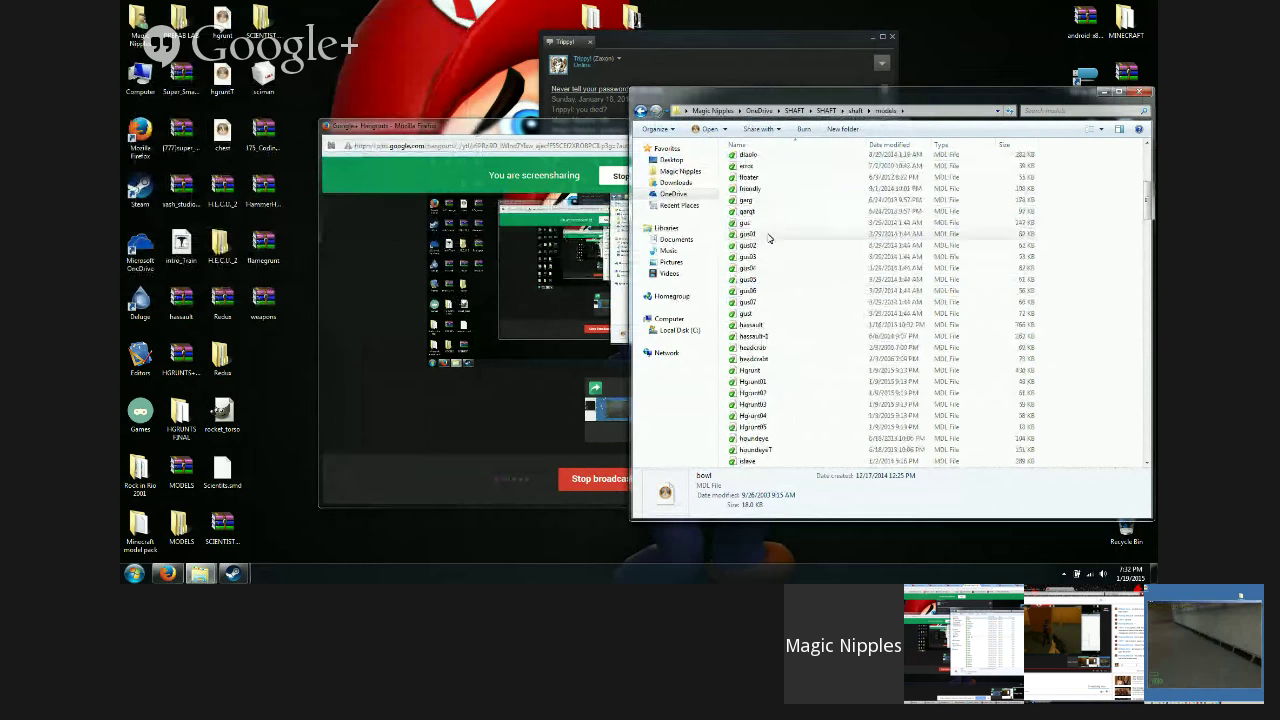
{"action": "left_click", "coordinate": [756, 178]}
{"action": "double_click", "coordinate": [755, 182]}
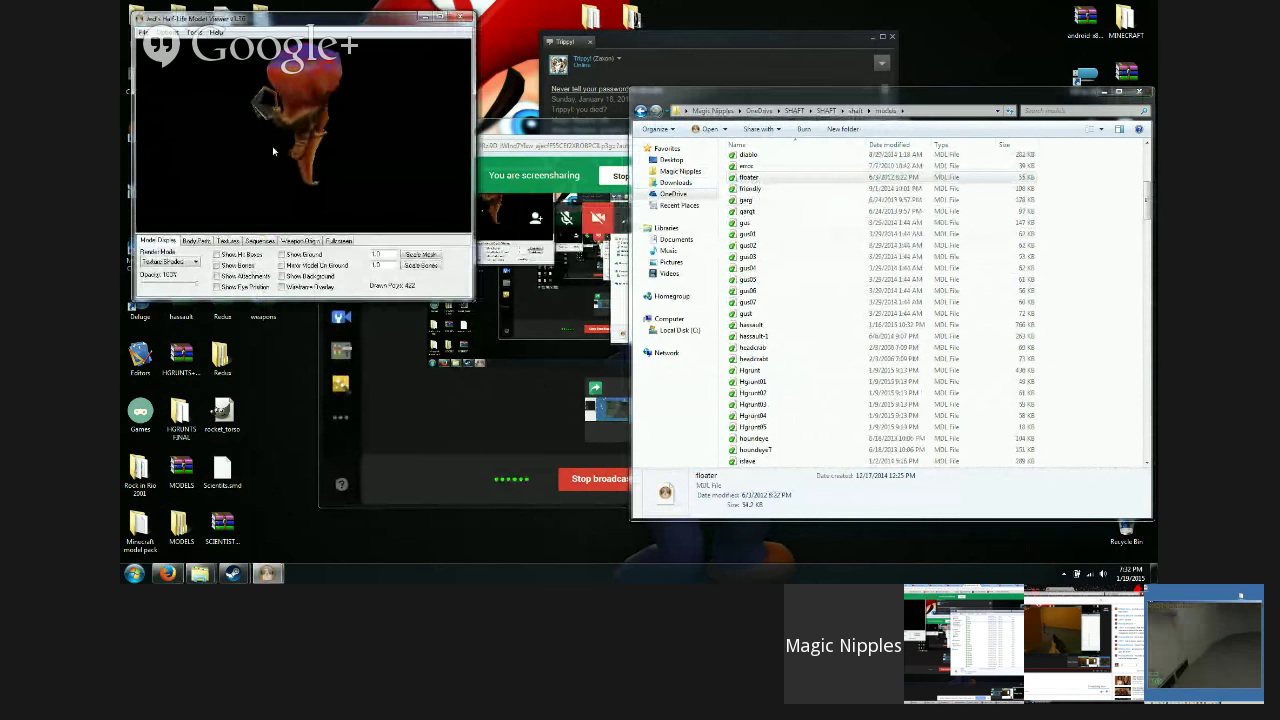
{"action": "right_click_drag", "start_coordinate": [287, 166], "coordinate": [290, 120]}
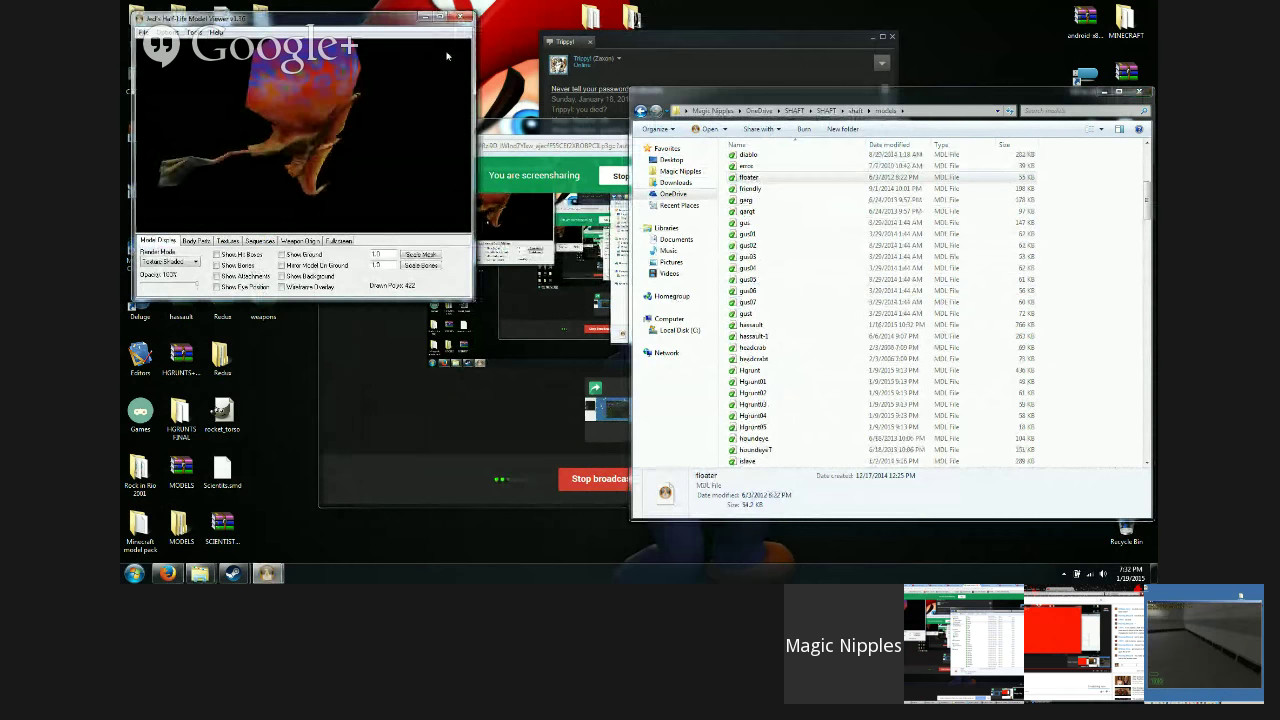
{"action": "left_click", "coordinate": [464, 16]}
{"action": "left_click", "coordinate": [250, 175]}
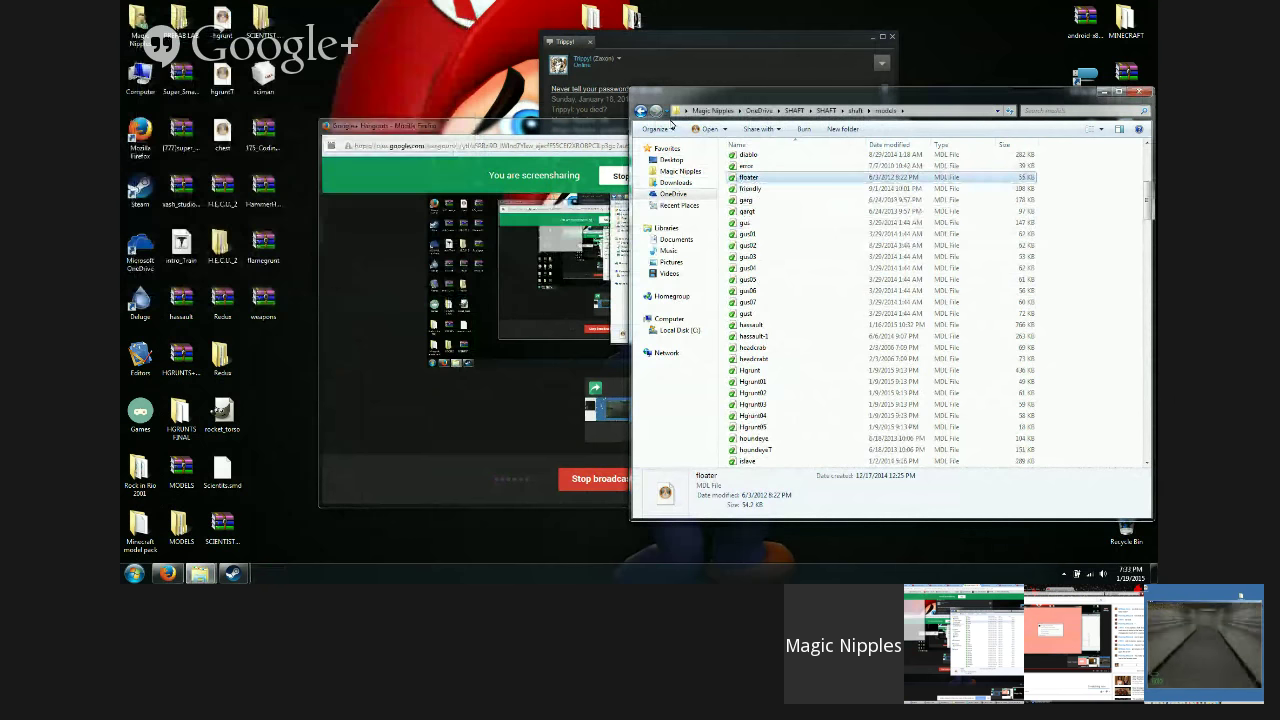
Step: Reposition the models folder window and look through its list from the soldier models down to the weapon models
{"action": "left_click_drag", "start_coordinate": [676, 104], "coordinate": [755, 130]}
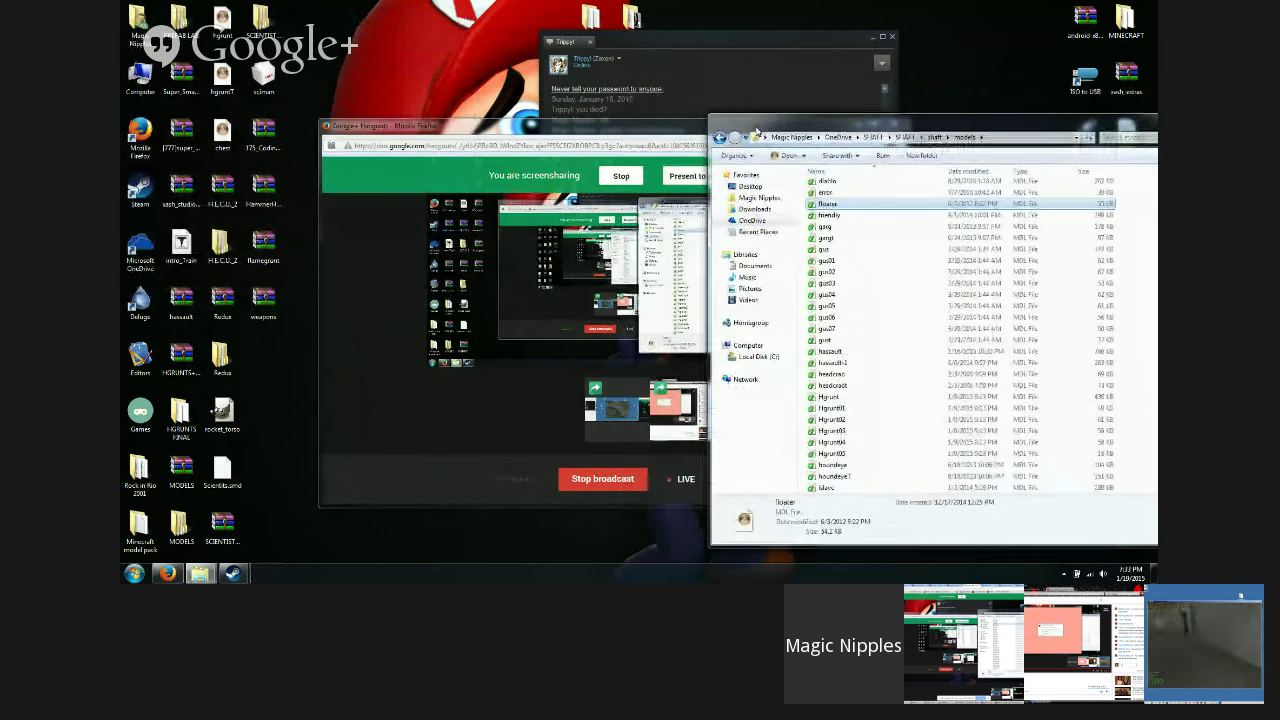
{"action": "scroll", "coordinate": [860, 390], "scroll_direction": "down", "scroll_amount": 4}
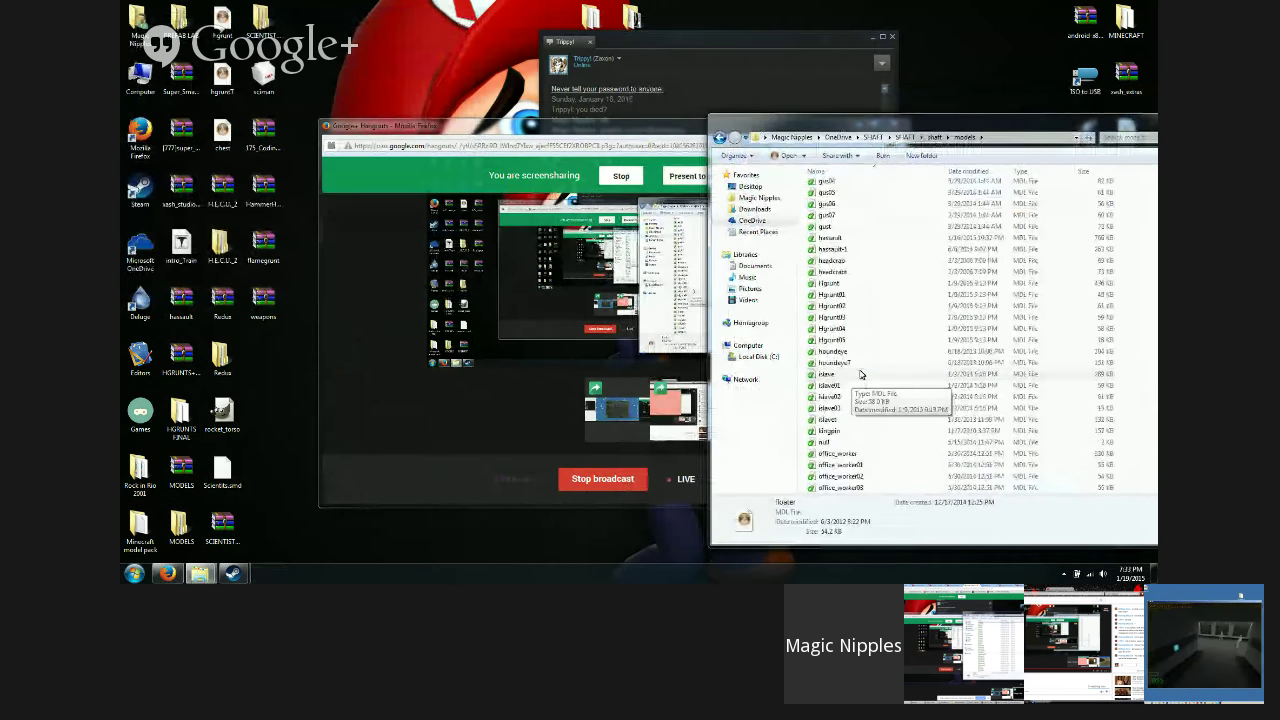
{"action": "left_click", "coordinate": [834, 352]}
{"action": "scroll", "coordinate": [845, 360], "scroll_direction": "down", "scroll_amount": 9}
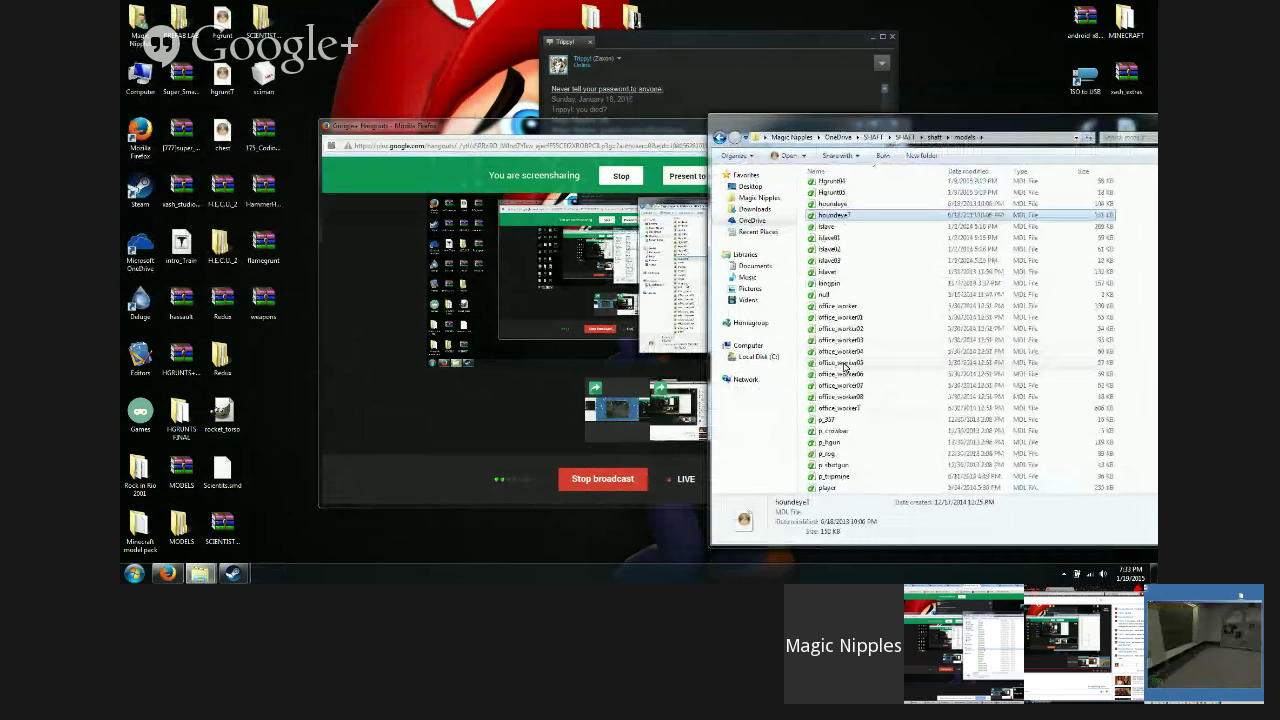
{"action": "scroll", "coordinate": [864, 345], "scroll_direction": "up", "scroll_amount": 1}
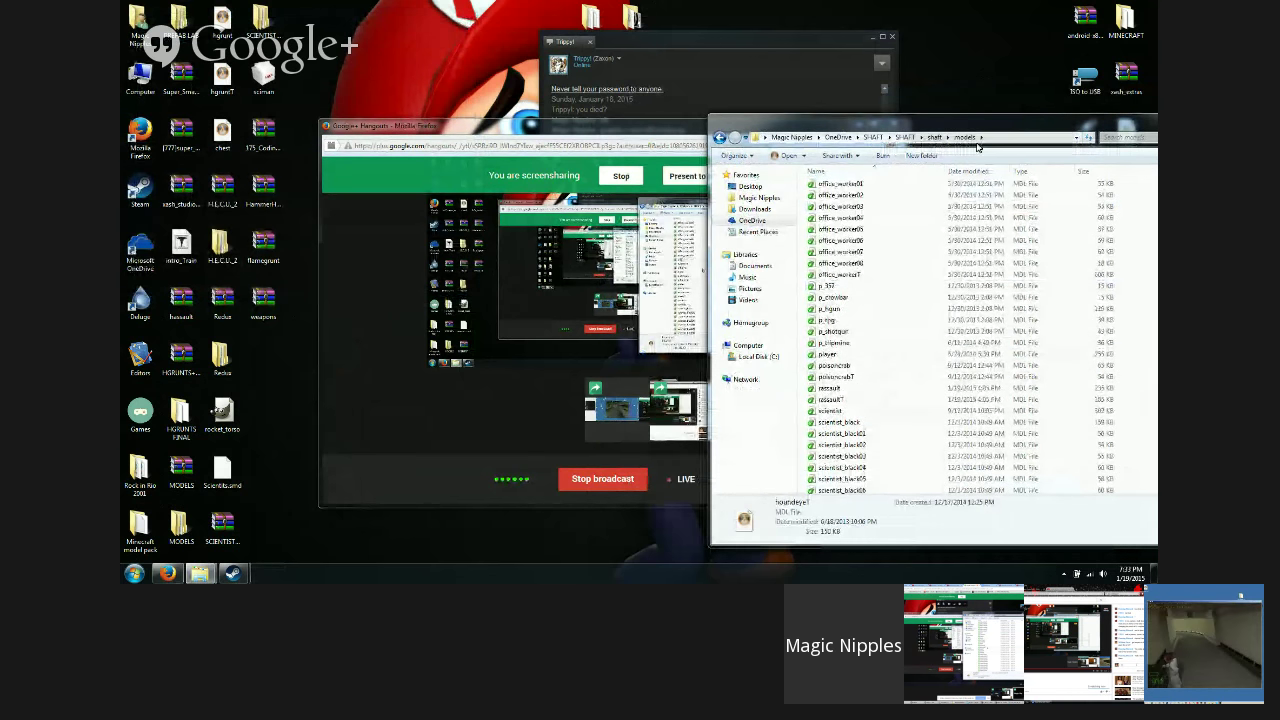
{"action": "left_click_drag", "start_coordinate": [971, 124], "coordinate": [929, 129]}
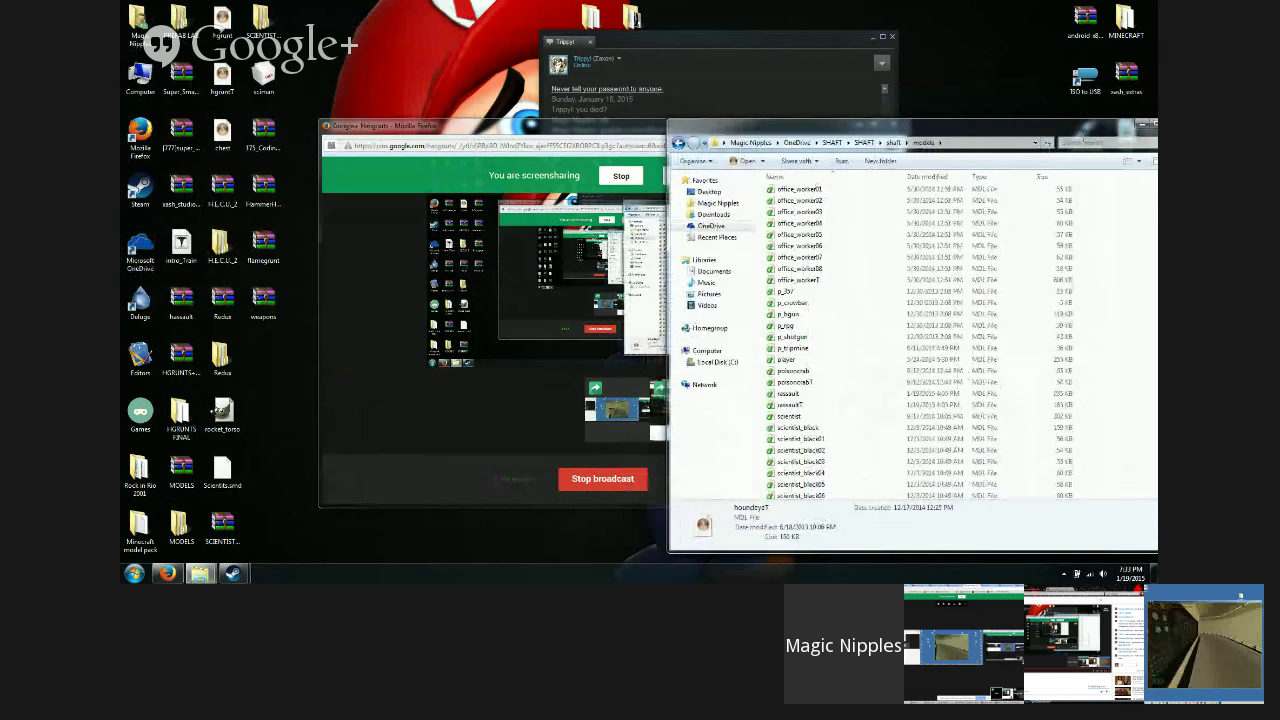
{"action": "left_click_drag", "start_coordinate": [1017, 133], "coordinate": [967, 136]}
{"action": "left_click_drag", "start_coordinate": [1132, 300], "coordinate": [1127, 359]}
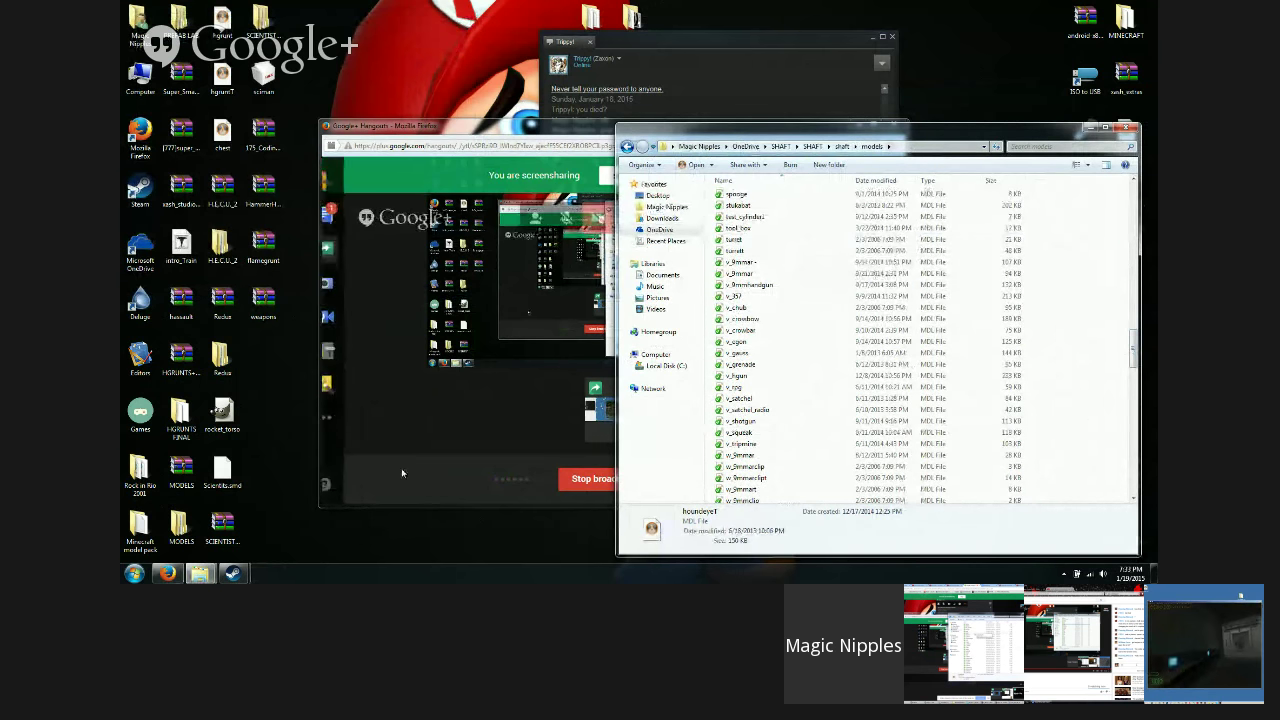
Step: Bring the Hangouts broadcast window forward and copy its YouTube page link from the broadcast links
{"action": "left_click", "coordinate": [168, 574]}
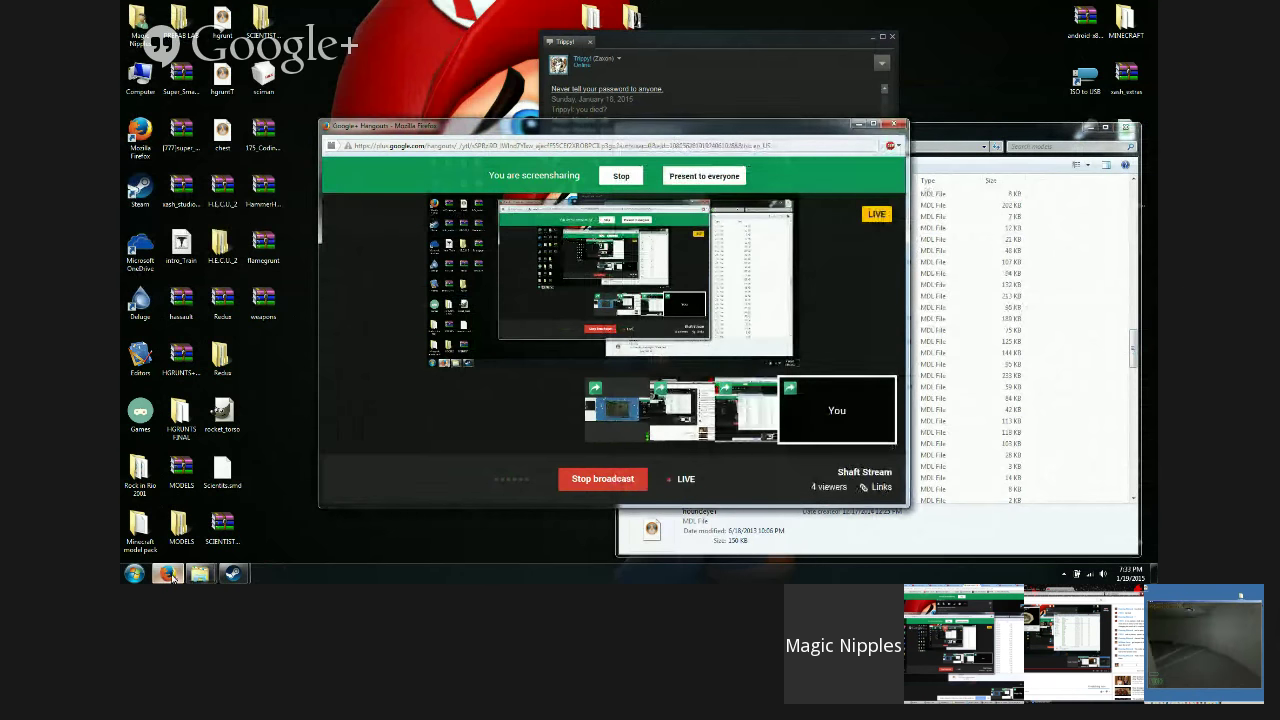
{"action": "right_click", "coordinate": [170, 575]}
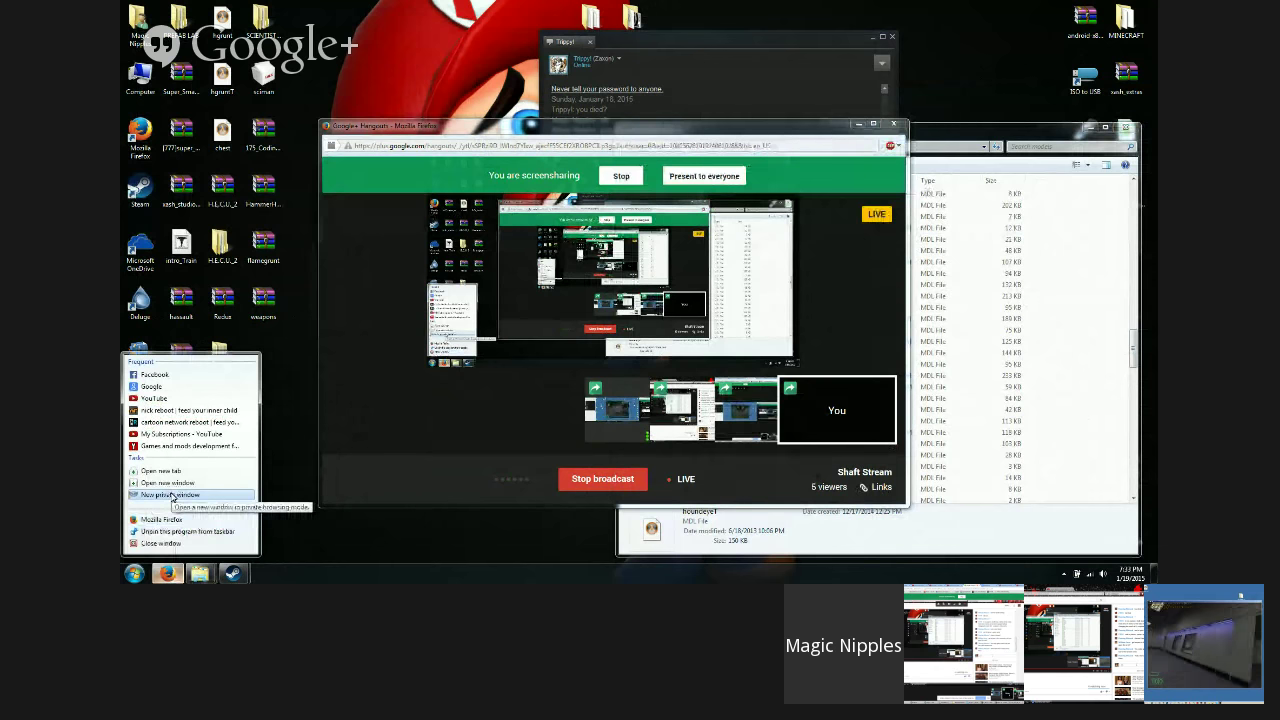
{"action": "mouse_move", "coordinate": [857, 473]}
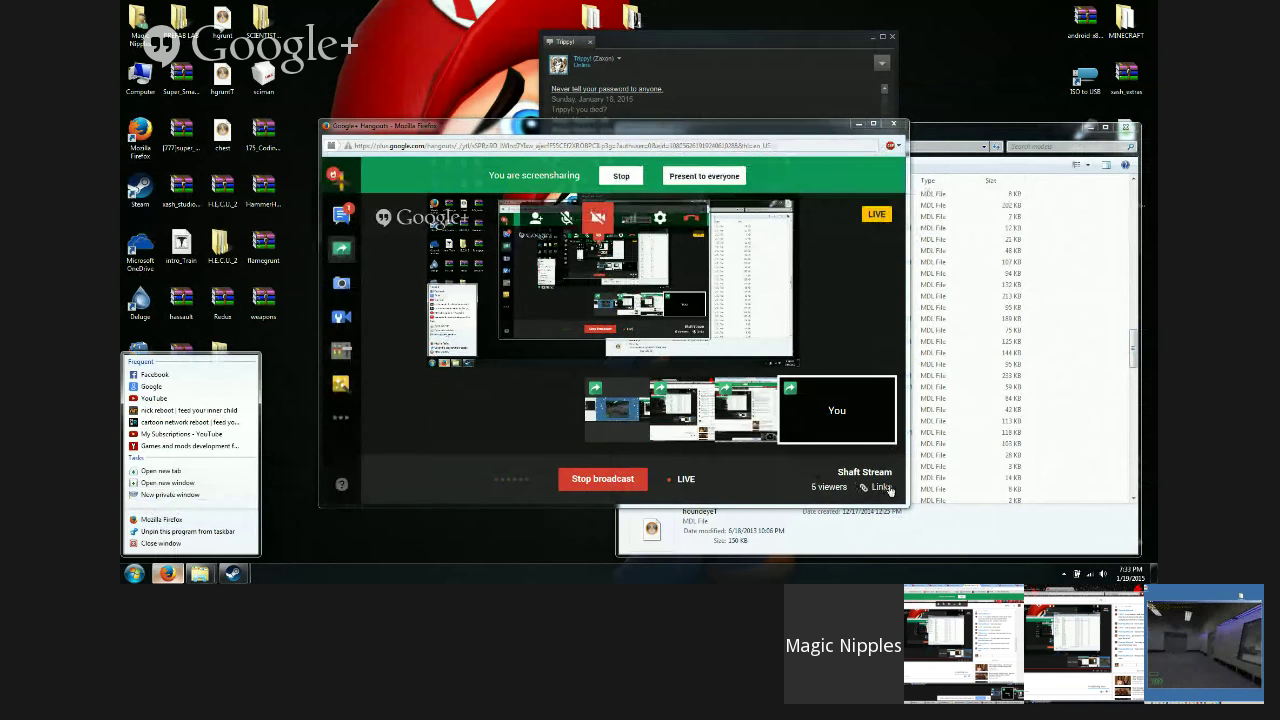
{"action": "left_click", "coordinate": [880, 487]}
{"action": "left_click", "coordinate": [805, 432]}
{"action": "right_click", "coordinate": [806, 433]}
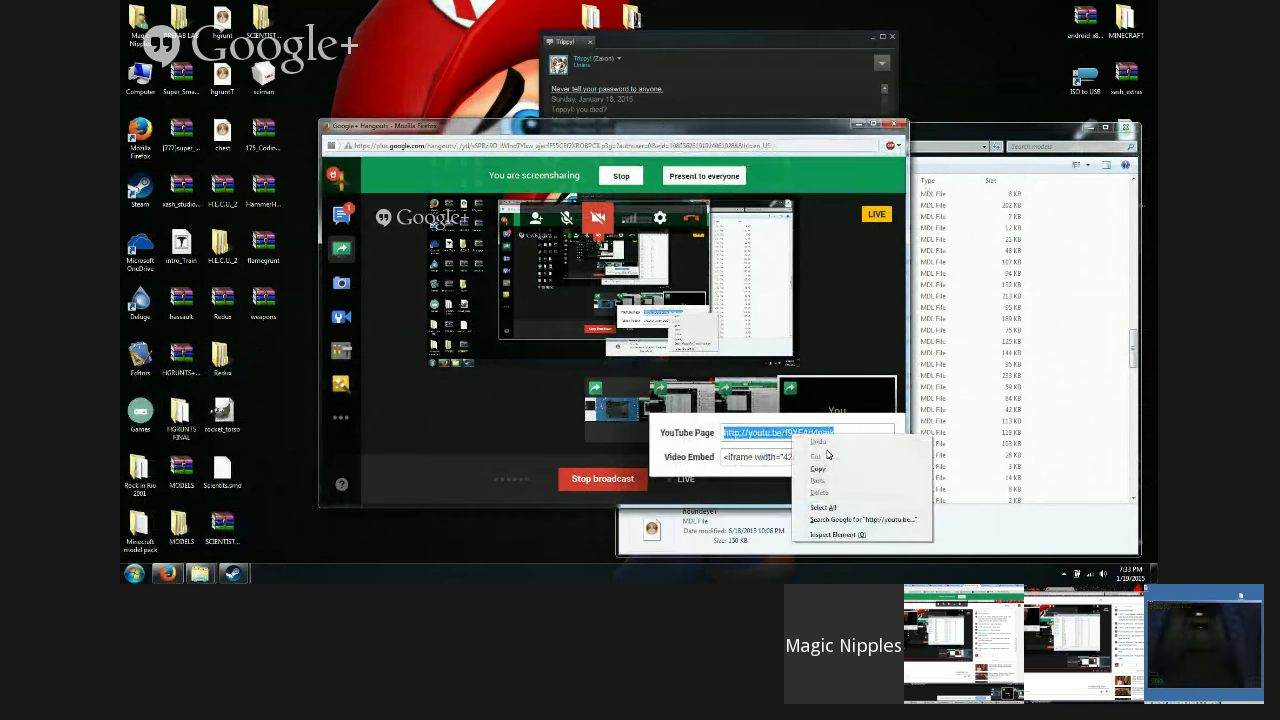
{"action": "left_click", "coordinate": [821, 472]}
Step: Open a new Firefox tab and load the Shaft Stream YouTube page from the copied link
{"action": "left_click", "coordinate": [166, 575]}
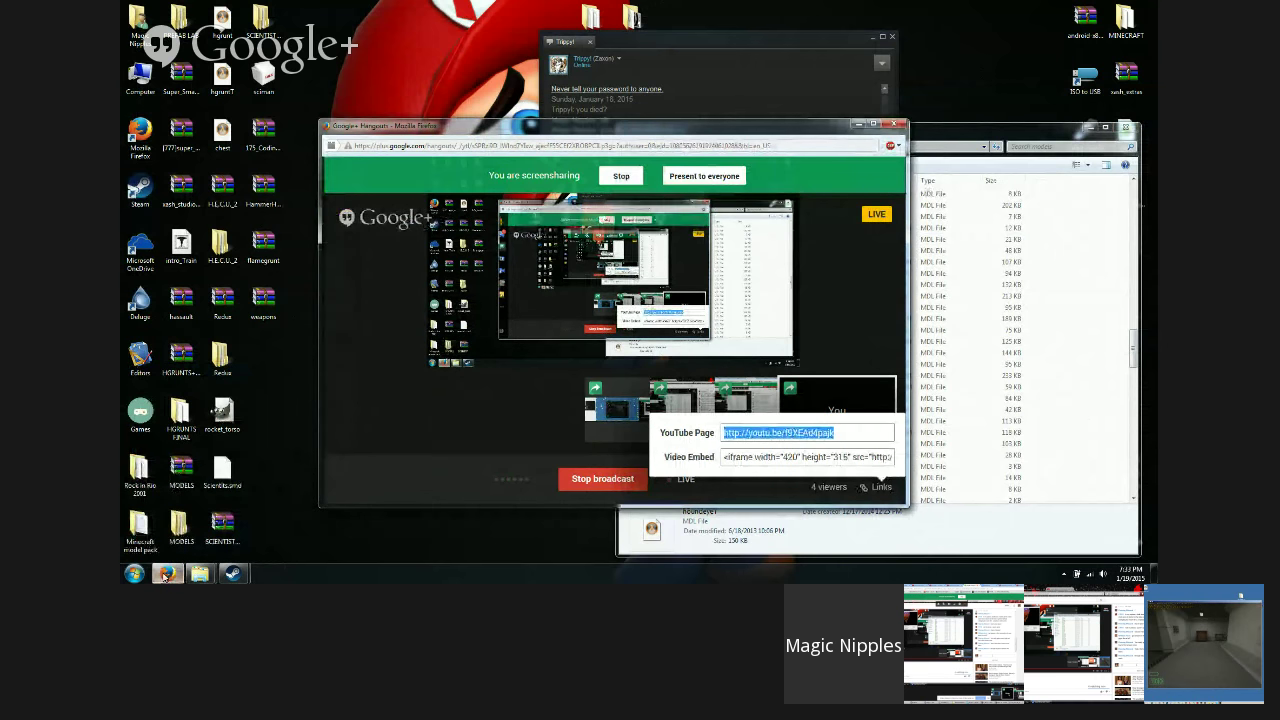
{"action": "left_click", "coordinate": [166, 575]}
{"action": "right_click", "coordinate": [166, 575]}
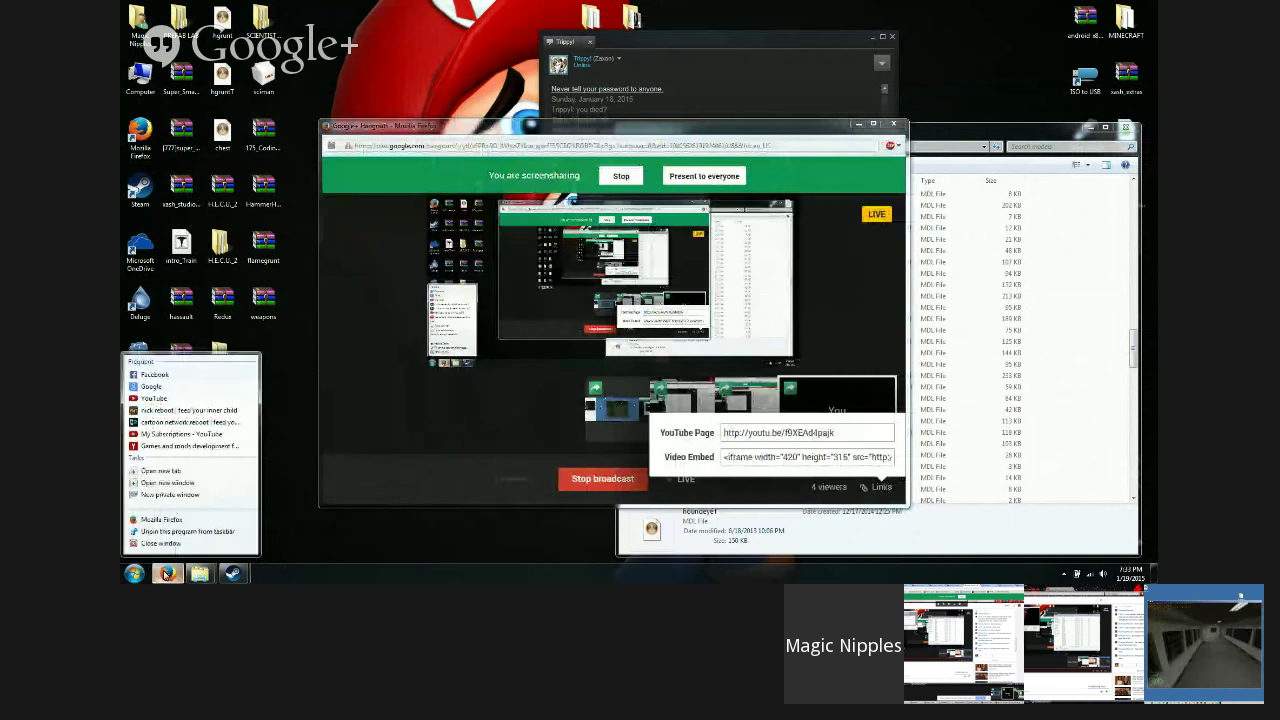
{"action": "left_click", "coordinate": [180, 472]}
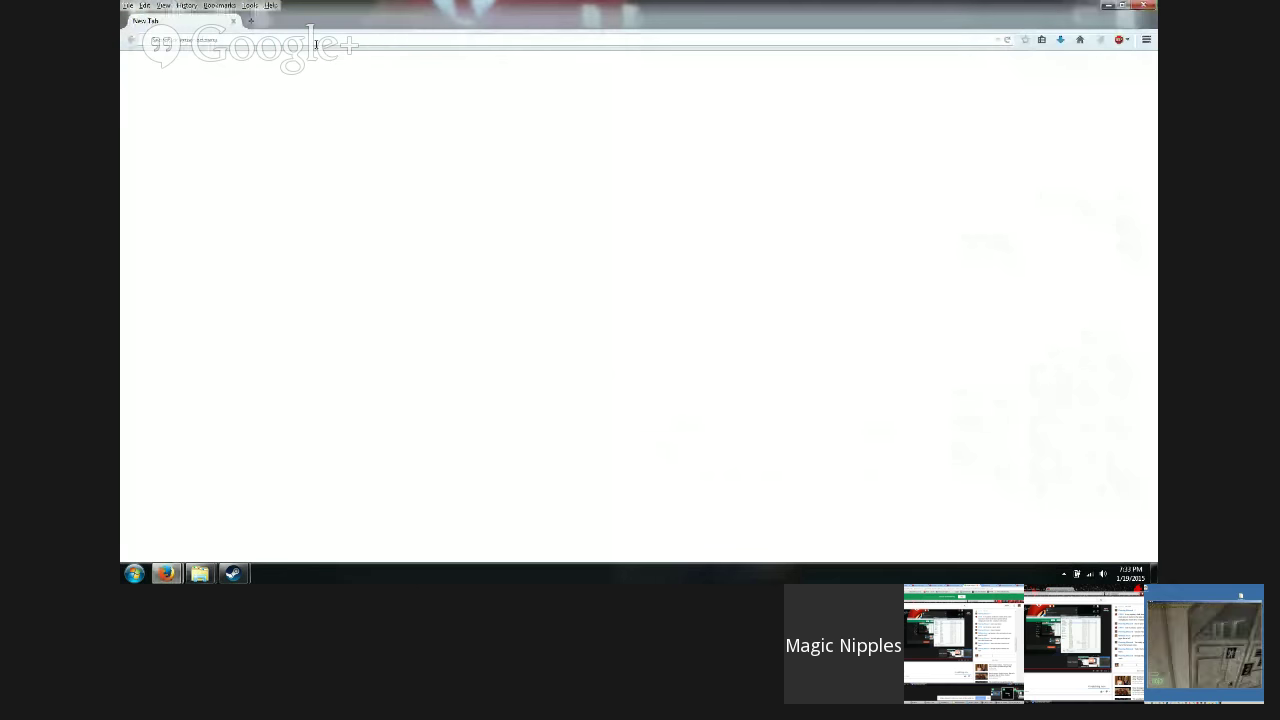
{"action": "right_click", "coordinate": [320, 41]}
{"action": "left_click", "coordinate": [353, 100]}
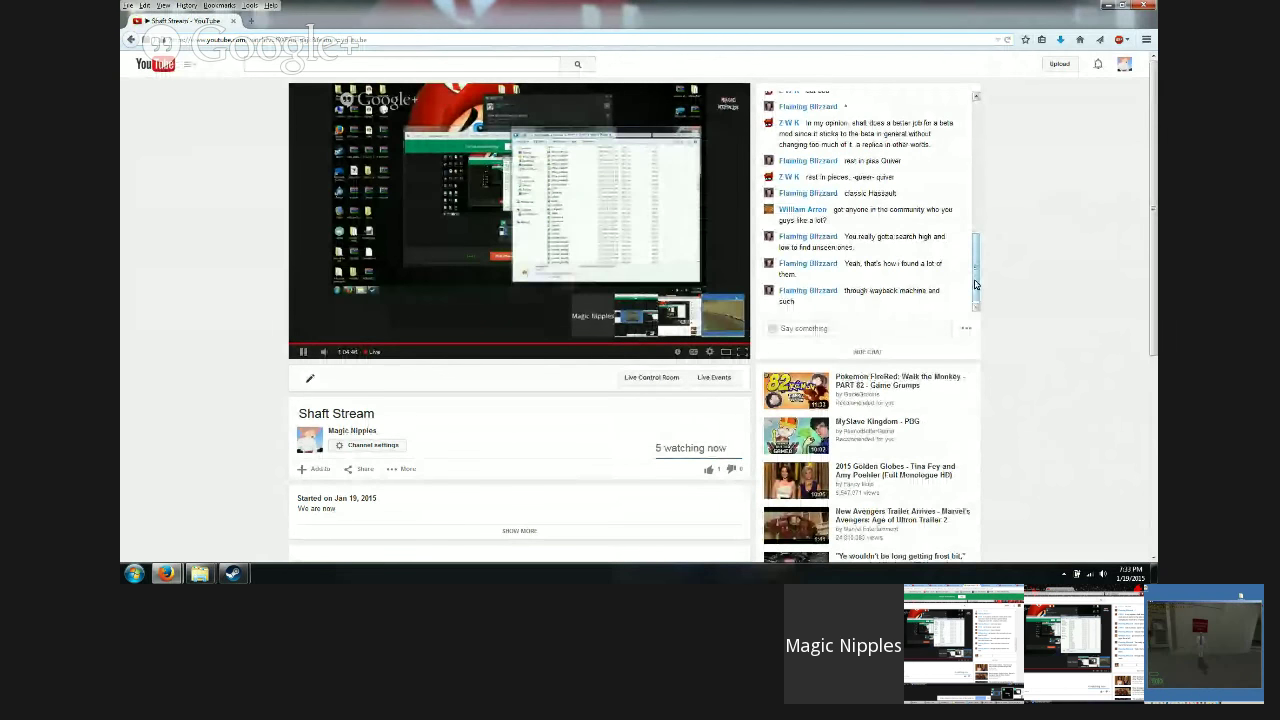
Step: Read back through the earlier live chat comments on the Shaft Stream page, and close that browser window
{"action": "scroll", "coordinate": [979, 288], "scroll_direction": "up", "scroll_amount": 1}
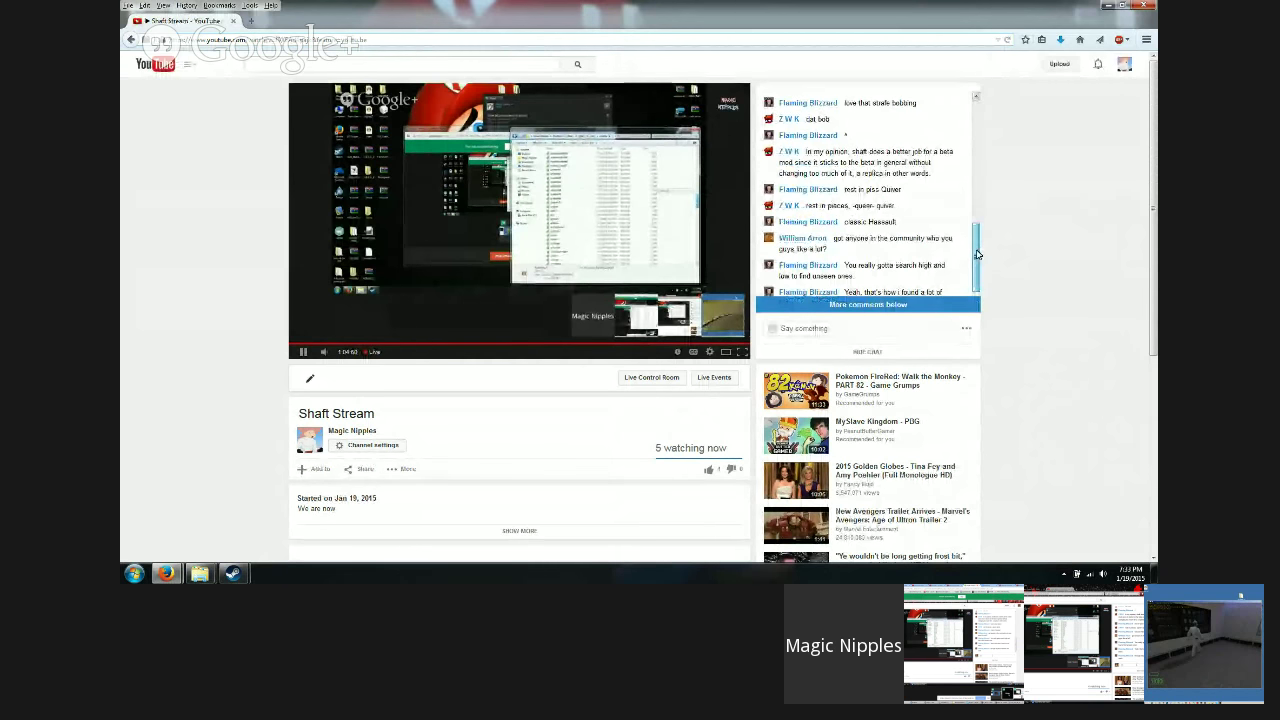
{"action": "left_click_drag", "start_coordinate": [978, 252], "coordinate": [979, 249]}
{"action": "scroll", "coordinate": [980, 253], "scroll_direction": "up", "scroll_amount": 1}
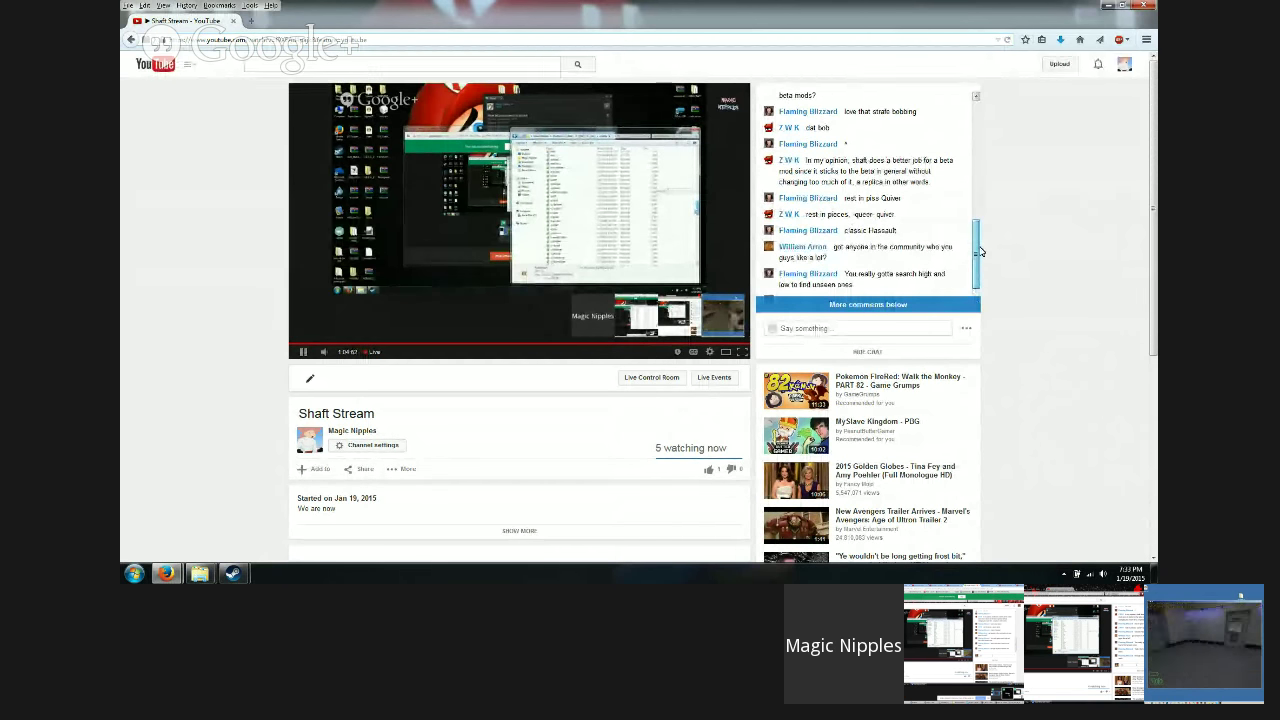
{"action": "scroll", "coordinate": [980, 252], "scroll_direction": "up", "scroll_amount": 1}
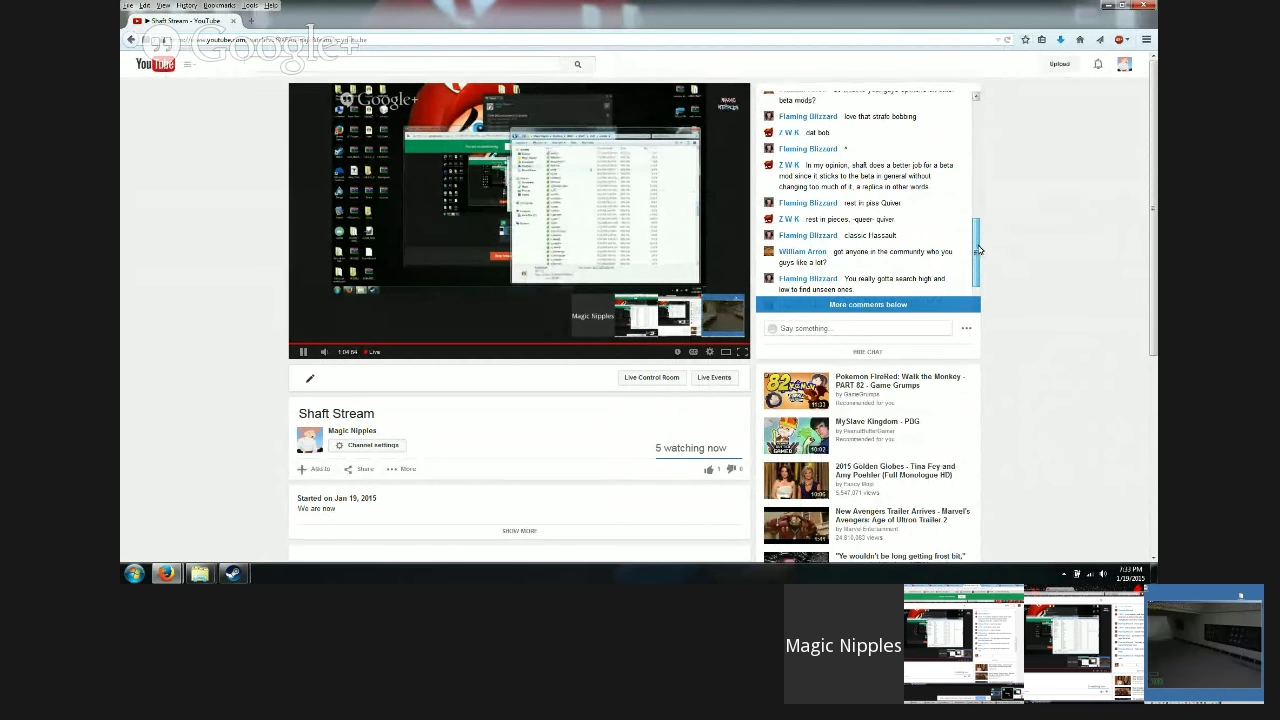
{"action": "left_click_drag", "start_coordinate": [980, 250], "coordinate": [977, 223]}
{"action": "scroll", "coordinate": [978, 228], "scroll_direction": "up", "scroll_amount": 1}
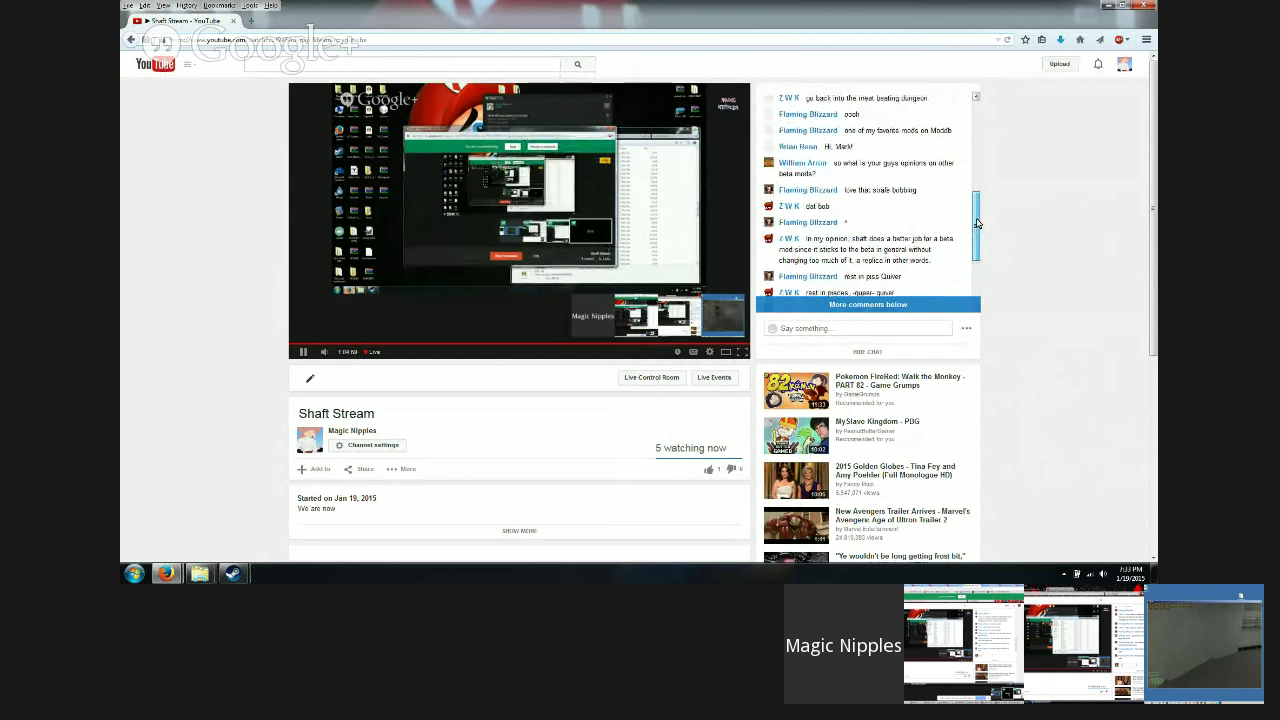
{"action": "left_click", "coordinate": [1145, 7]}
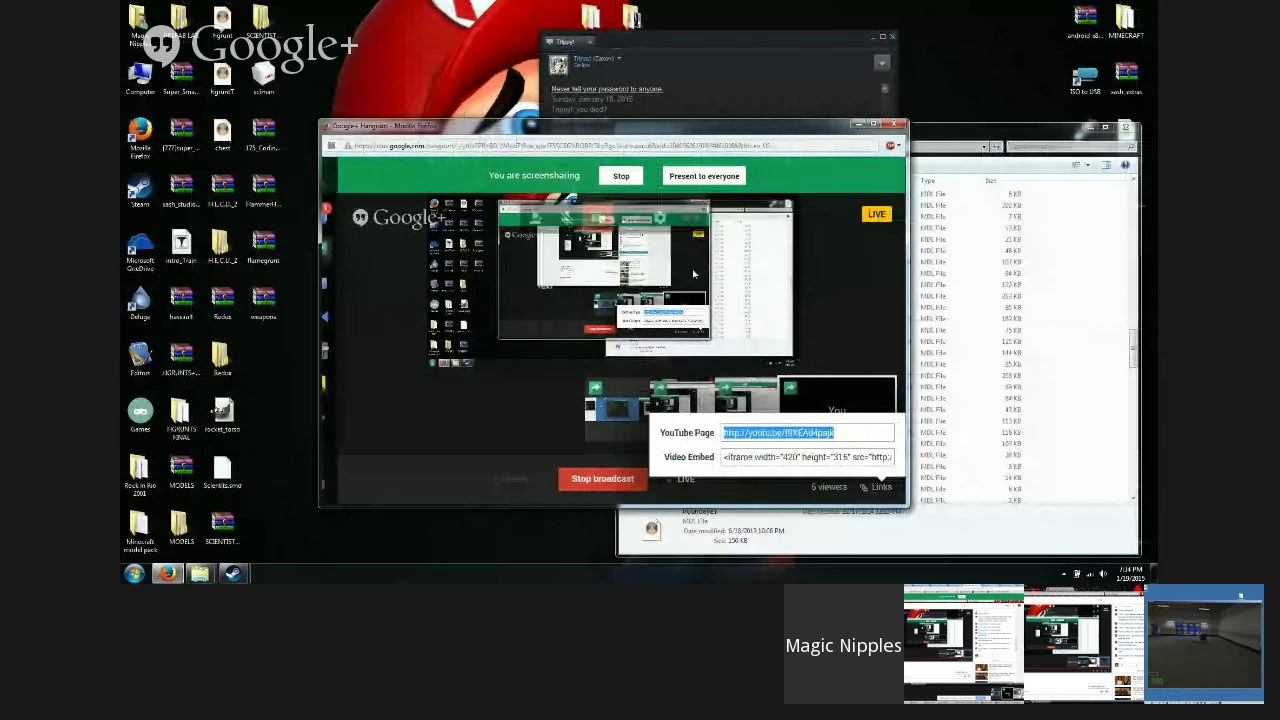
Step: Dismiss the broadcast links and reposition the Hangouts window and the models folder window on the desktop
{"action": "left_click", "coordinate": [464, 428]}
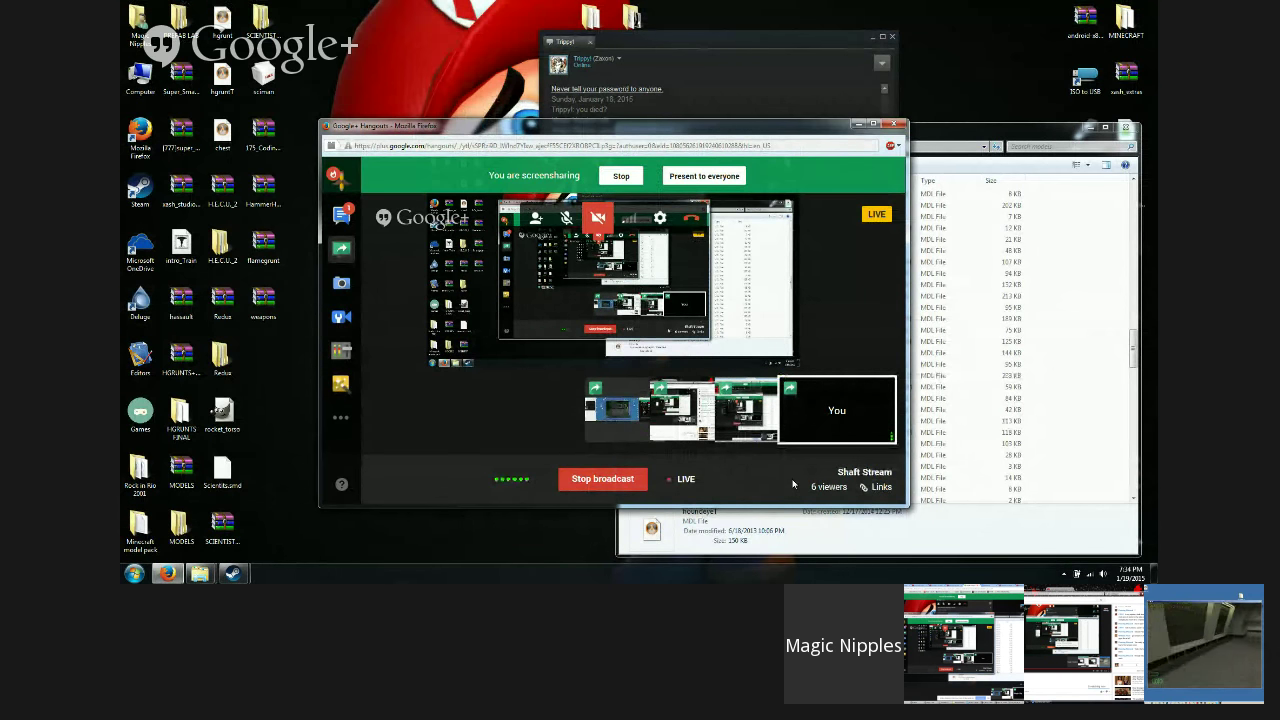
{"action": "left_click_drag", "start_coordinate": [848, 128], "coordinate": [733, 145]}
{"action": "left_click_drag", "start_coordinate": [830, 133], "coordinate": [840, 131]}
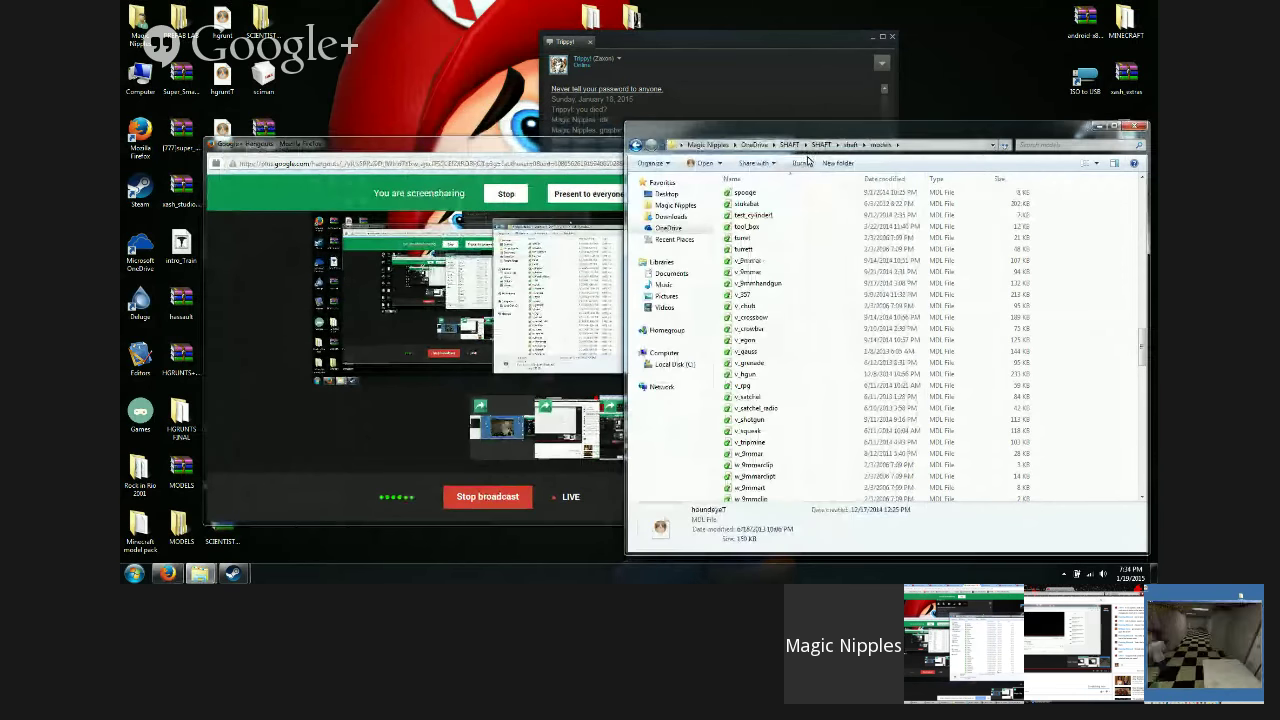
{"action": "left_click", "coordinate": [535, 147]}
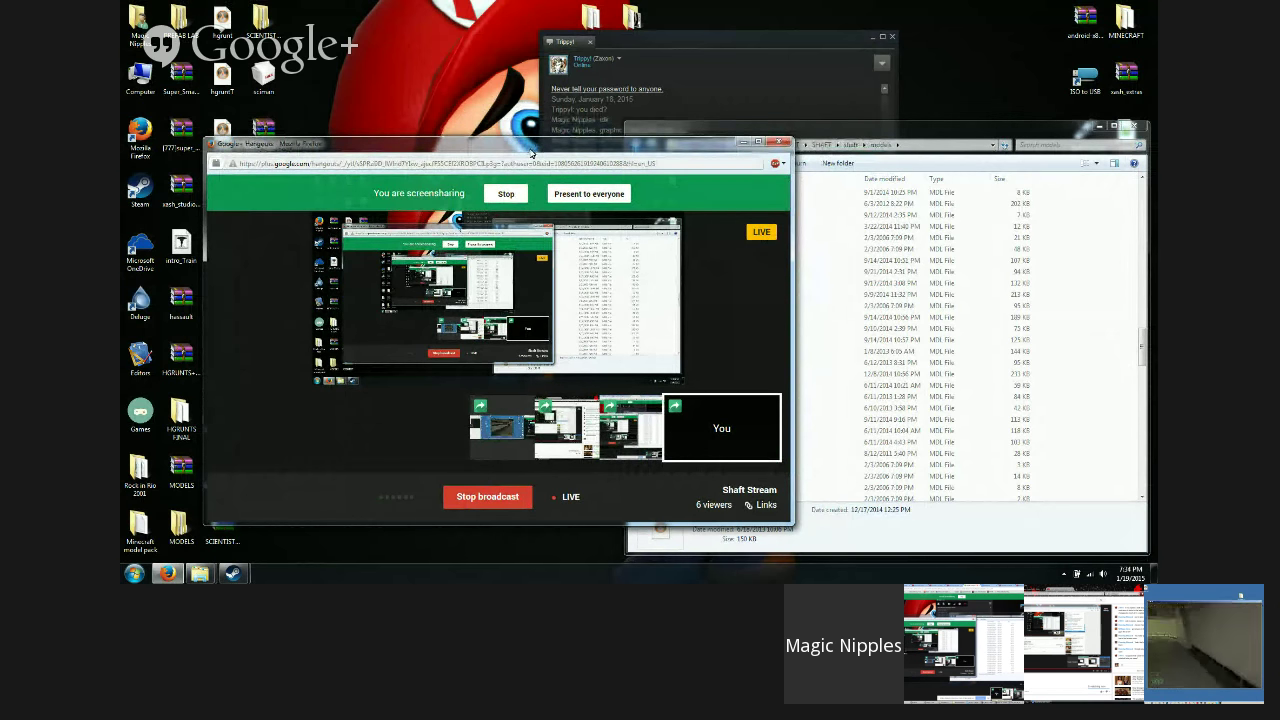
{"action": "left_click_drag", "start_coordinate": [531, 152], "coordinate": [607, 146]}
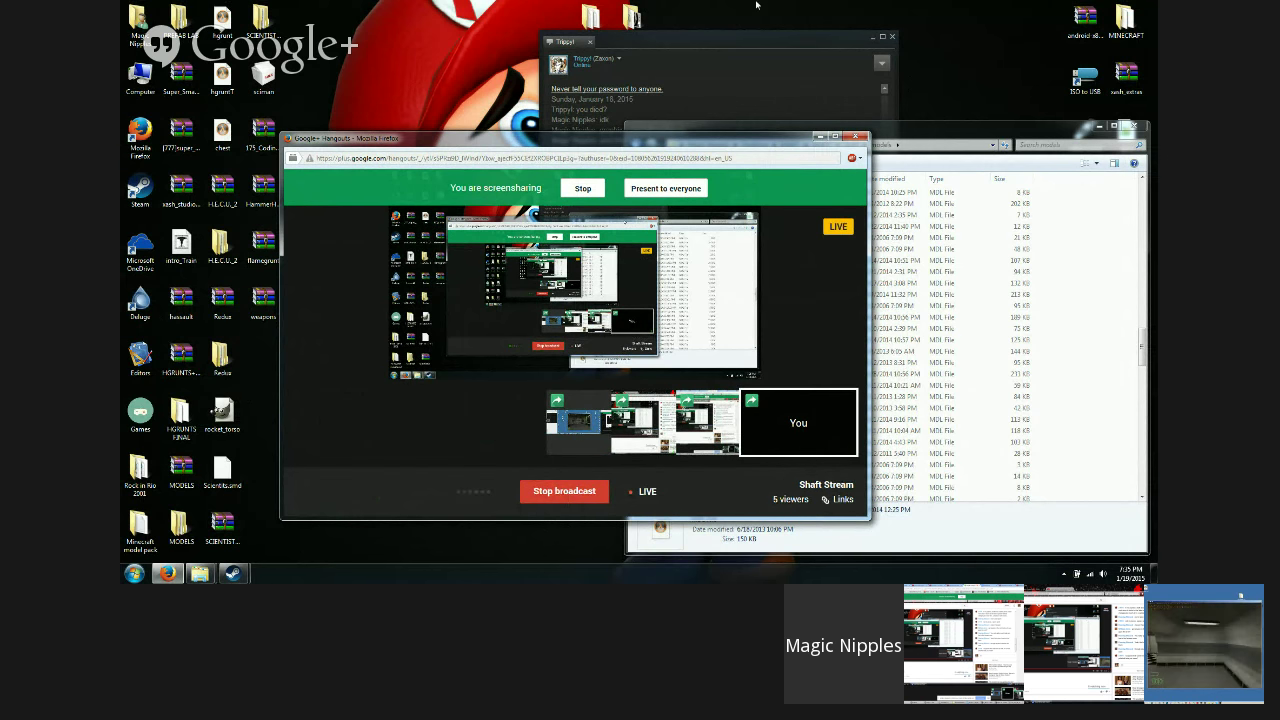
Step: Go from the models folder to REFERENCE PICTURES in the main SHAFT folder and open C2A2 - On a Rail
{"action": "left_click", "coordinate": [885, 137]}
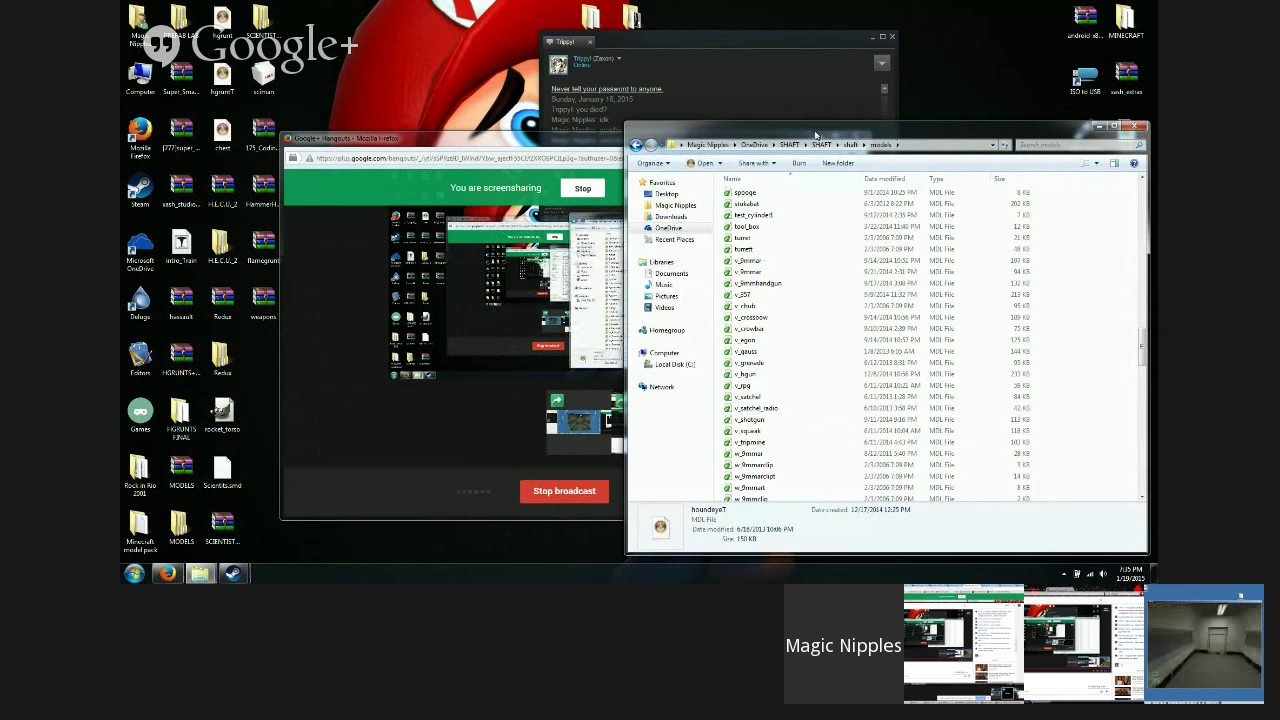
{"action": "left_click", "coordinate": [755, 144]}
{"action": "double_click", "coordinate": [768, 194]}
{"action": "left_click", "coordinate": [778, 249]}
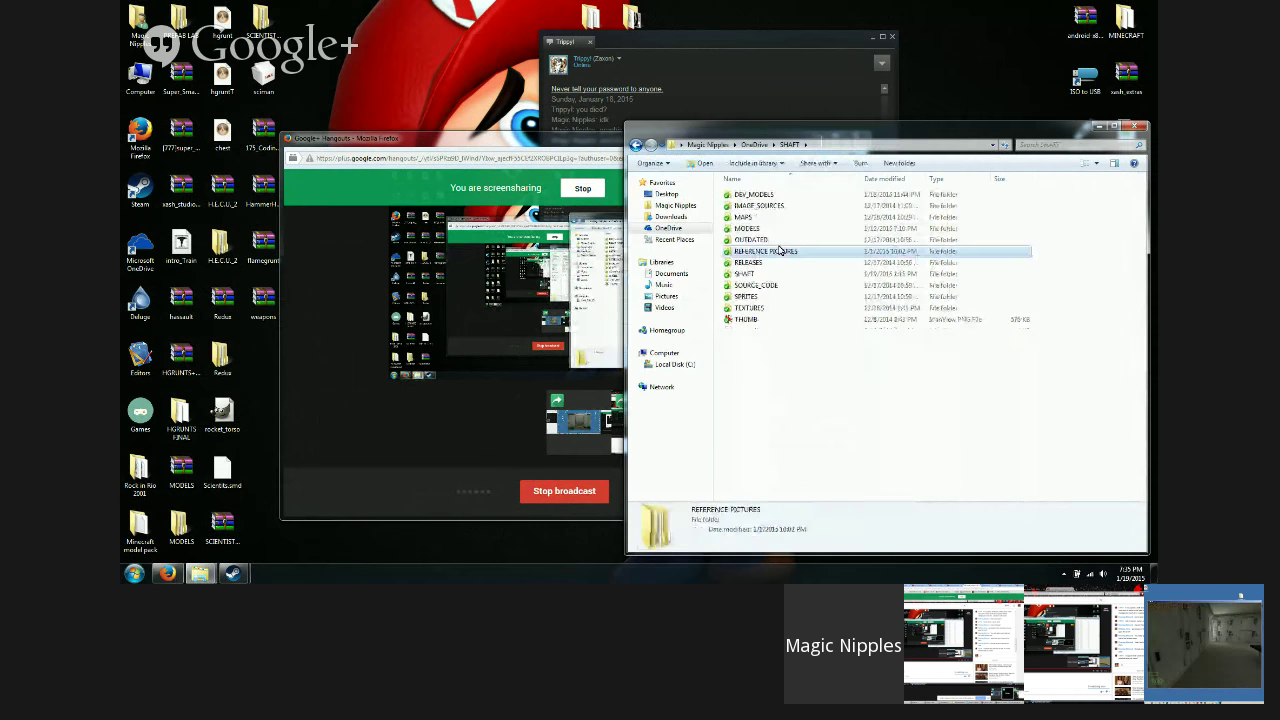
{"action": "double_click", "coordinate": [780, 250]}
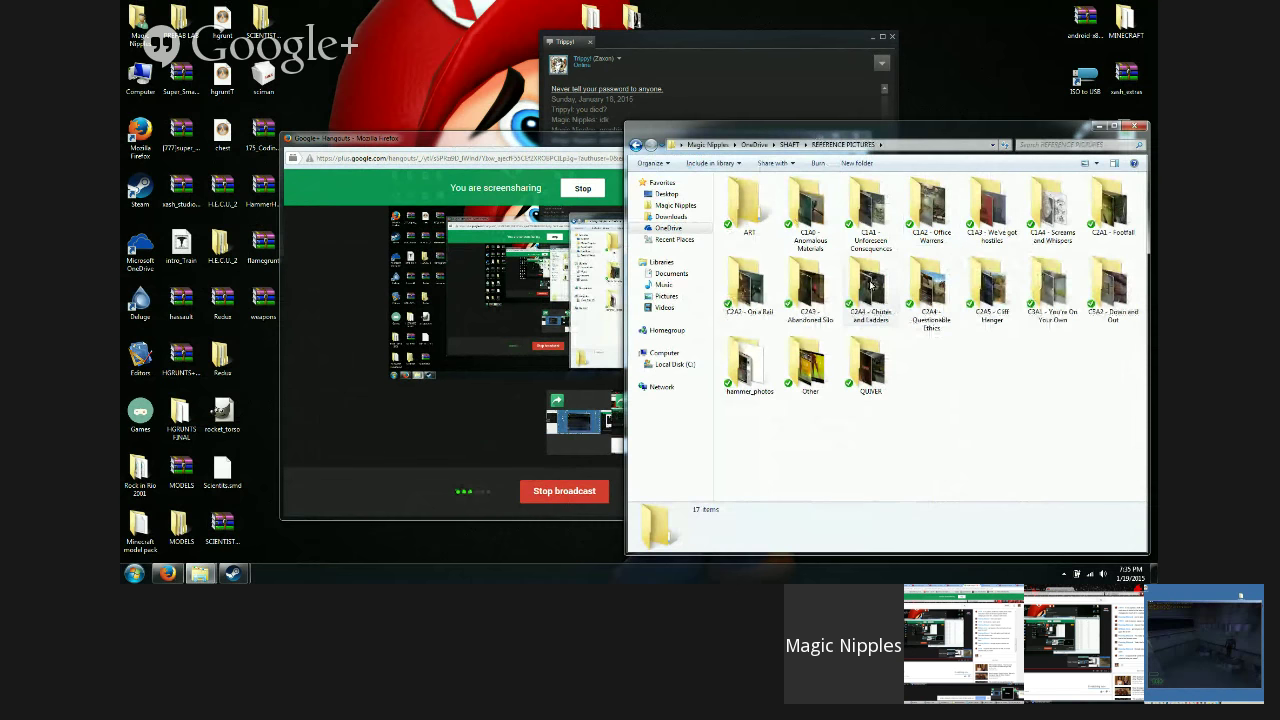
{"action": "double_click", "coordinate": [745, 285]}
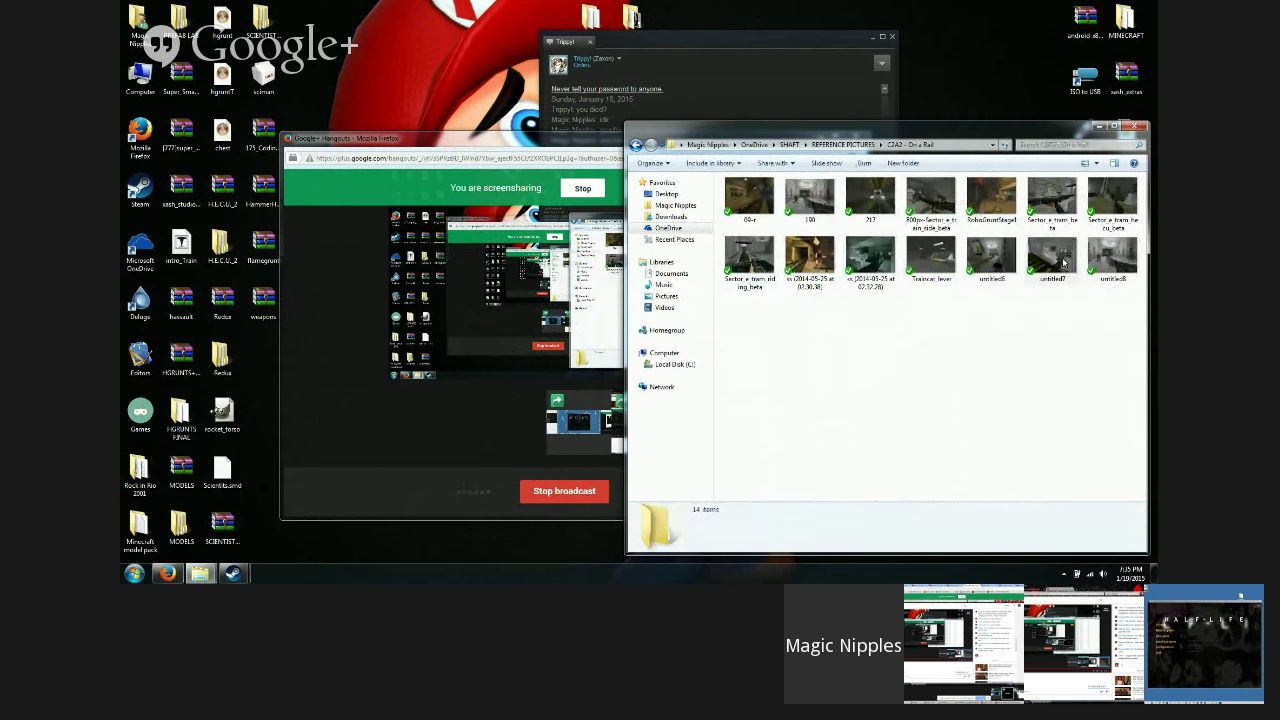
Step: View the untitled8 picture zoomed in within an enlarged IrfanView window, and close the viewer
{"action": "double_click", "coordinate": [1112, 256]}
{"action": "scroll", "coordinate": [585, 308], "scroll_direction": "up", "scroll_amount": 3}
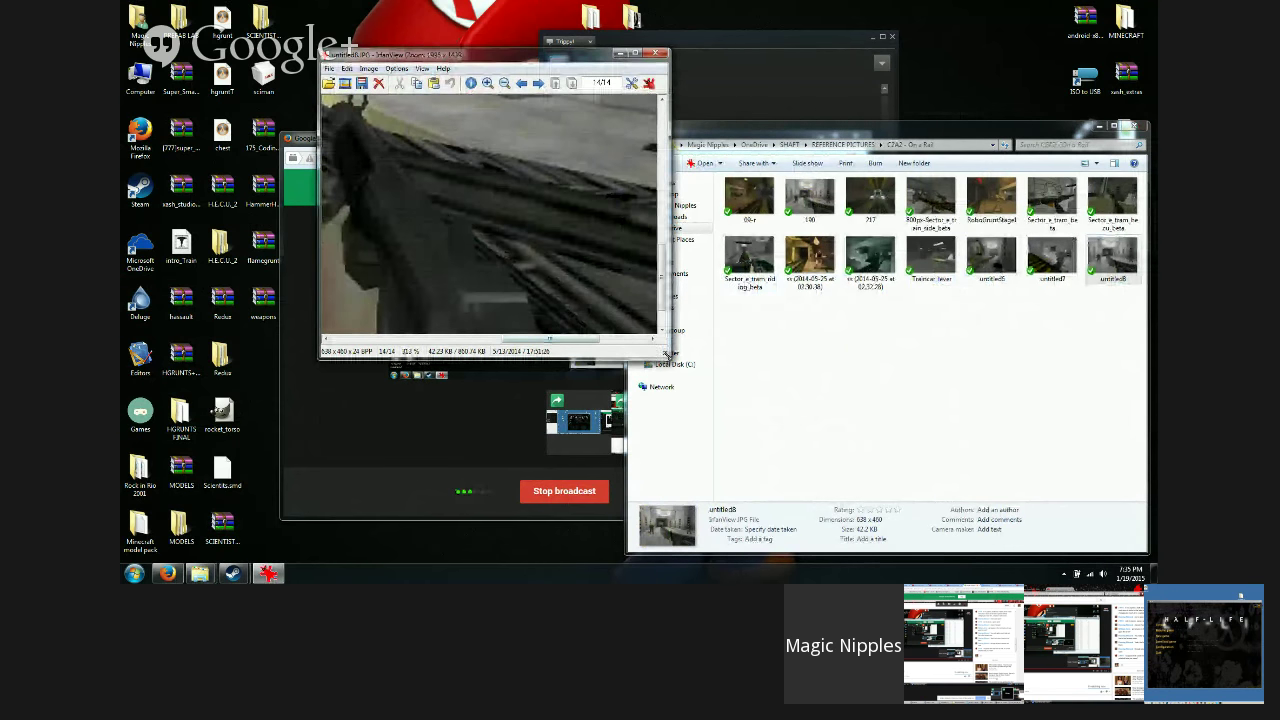
{"action": "left_click_drag", "start_coordinate": [665, 355], "coordinate": [890, 560]}
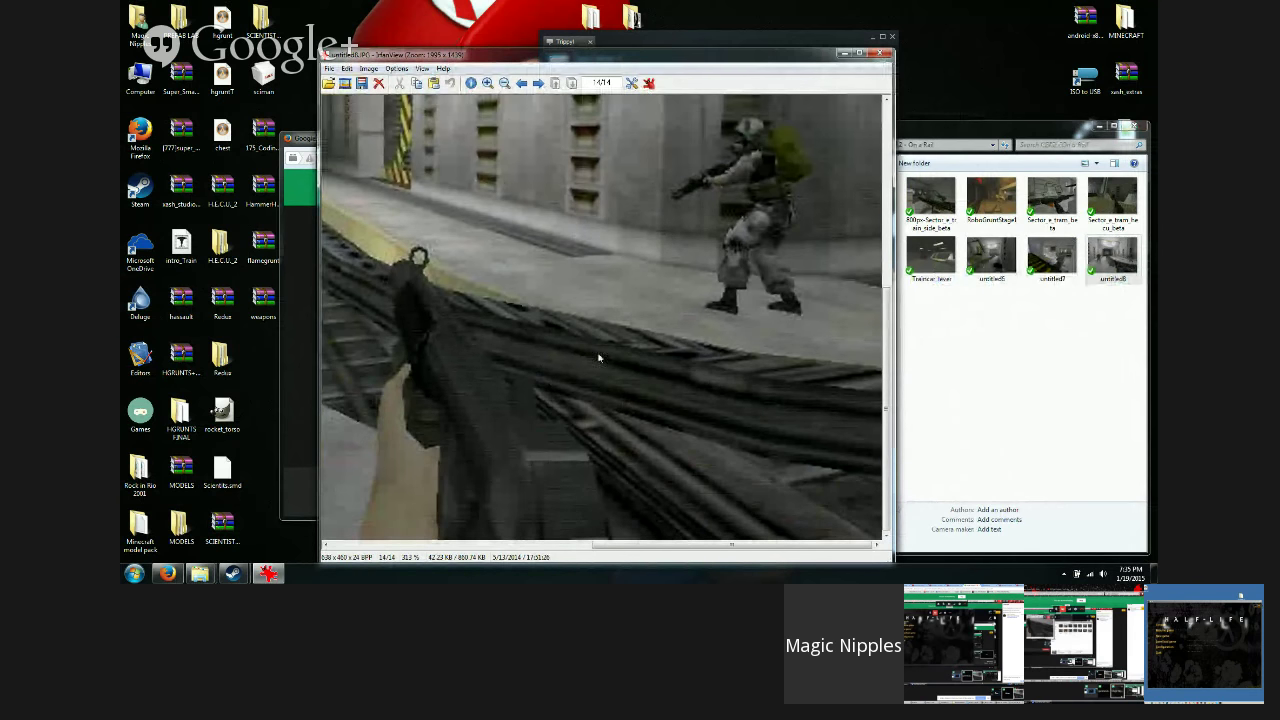
{"action": "left_click", "coordinate": [880, 55]}
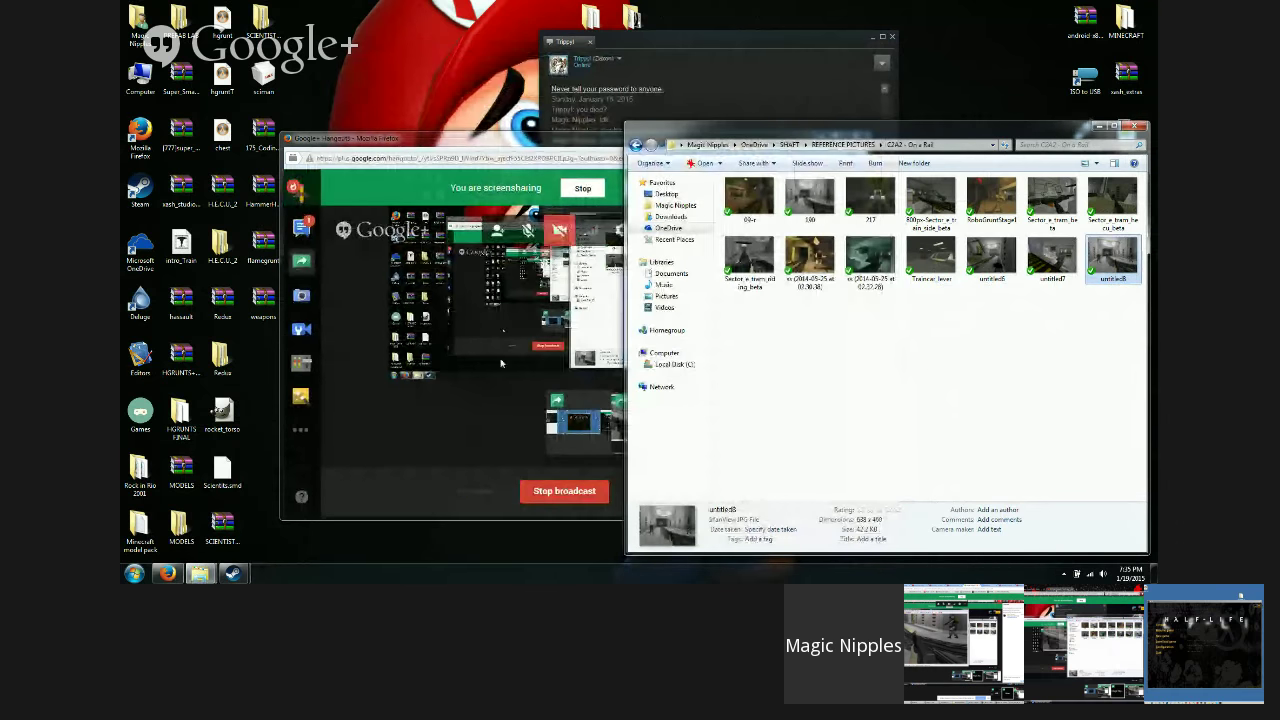
Step: Check the Hangouts broadcast window, shift it farther from the C2A2 - On a Rail folder window, and return to that folder
{"action": "left_click", "coordinate": [601, 135]}
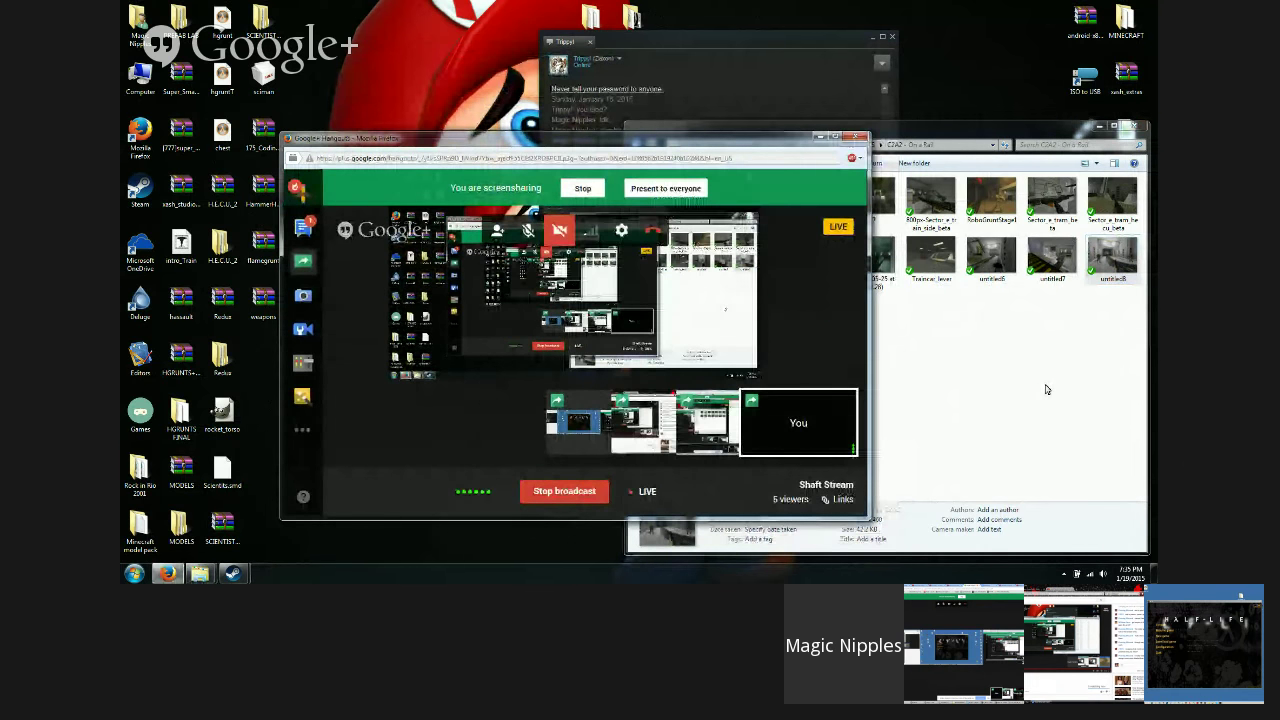
{"action": "left_click", "coordinate": [995, 386]}
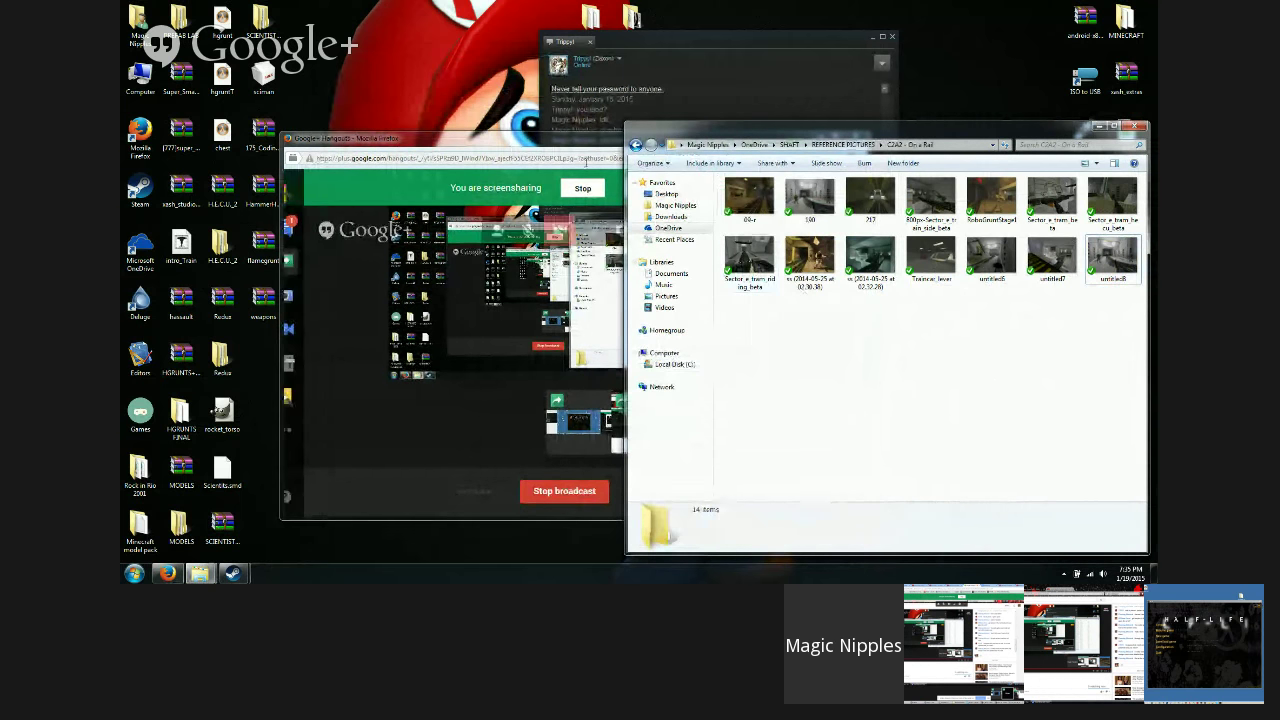
{"action": "left_click_drag", "start_coordinate": [592, 137], "coordinate": [498, 137]}
{"action": "left_click", "coordinate": [916, 382]}
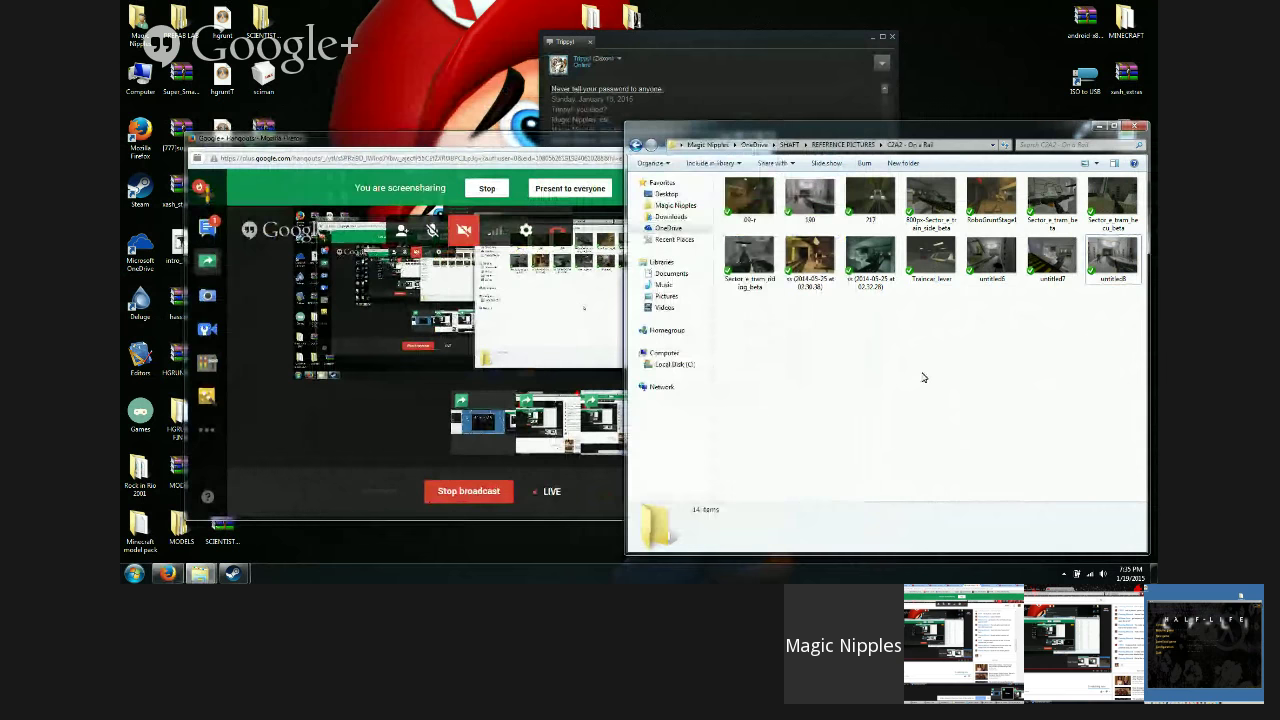
{"action": "left_click", "coordinate": [413, 133]}
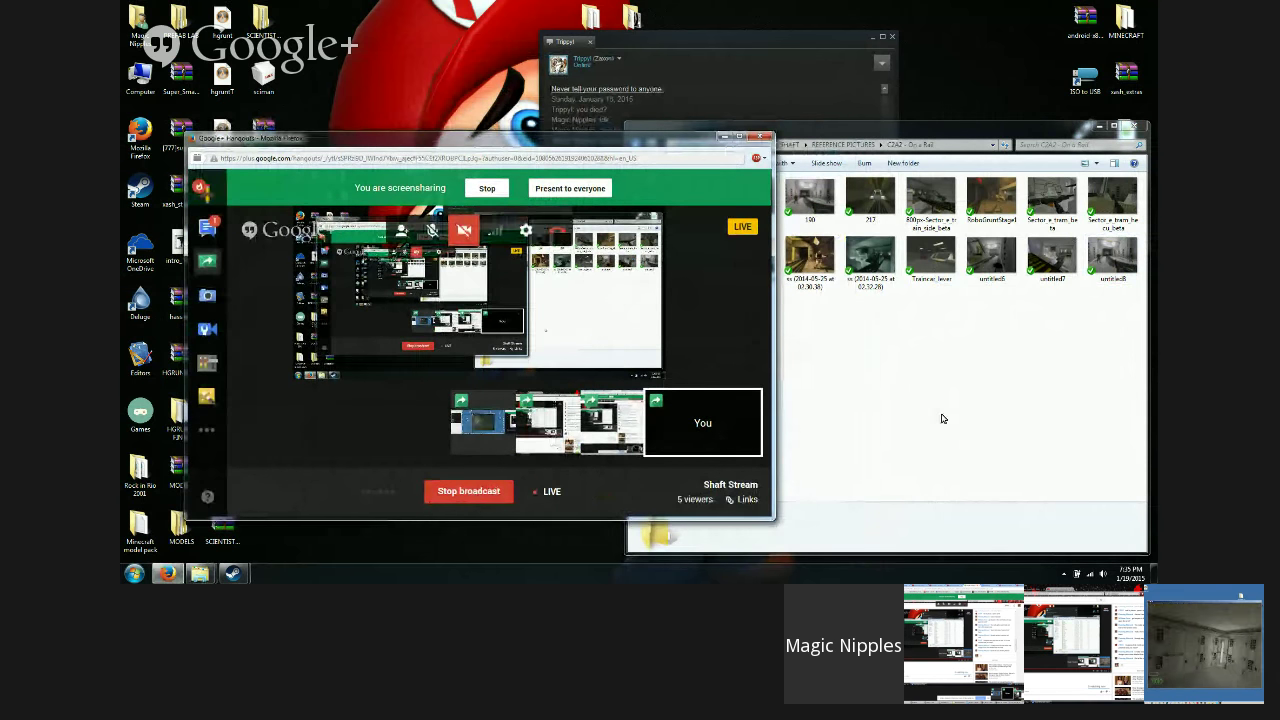
{"action": "left_click", "coordinate": [940, 417]}
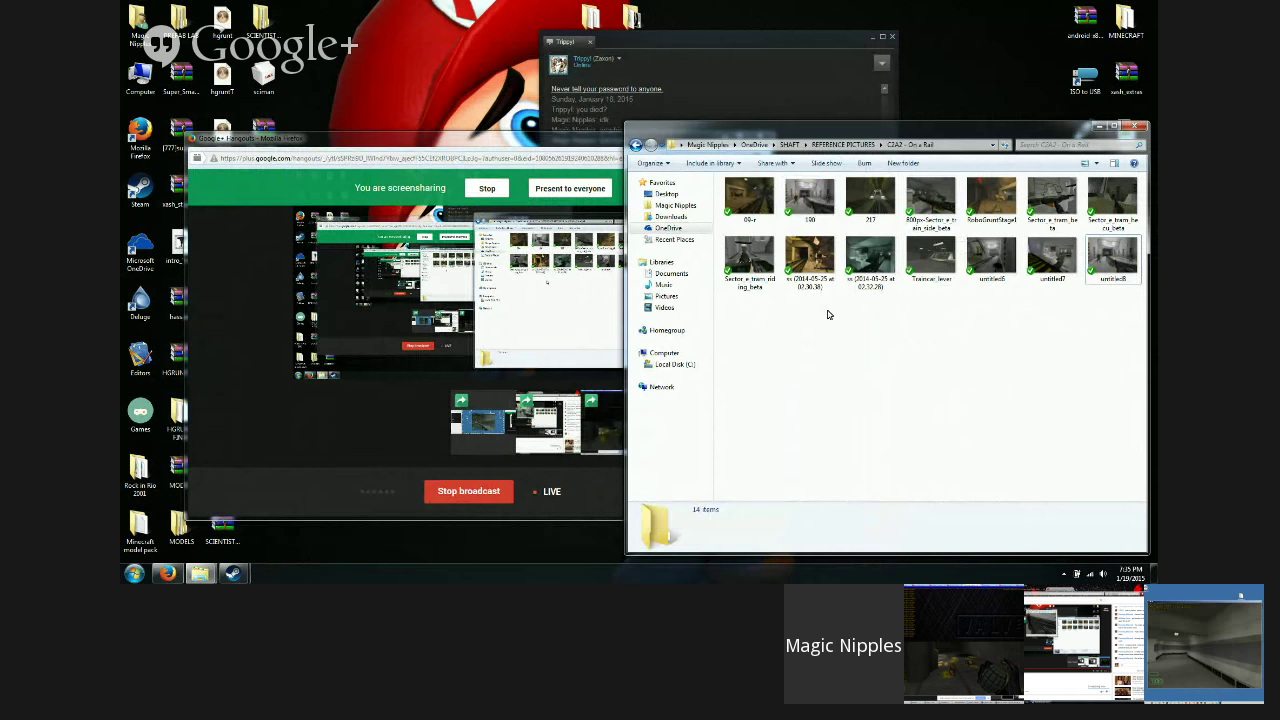
Step: Return to the main SHAFT folder, look into its MODELS folder, and reposition the folder window
{"action": "left_click", "coordinate": [792, 145]}
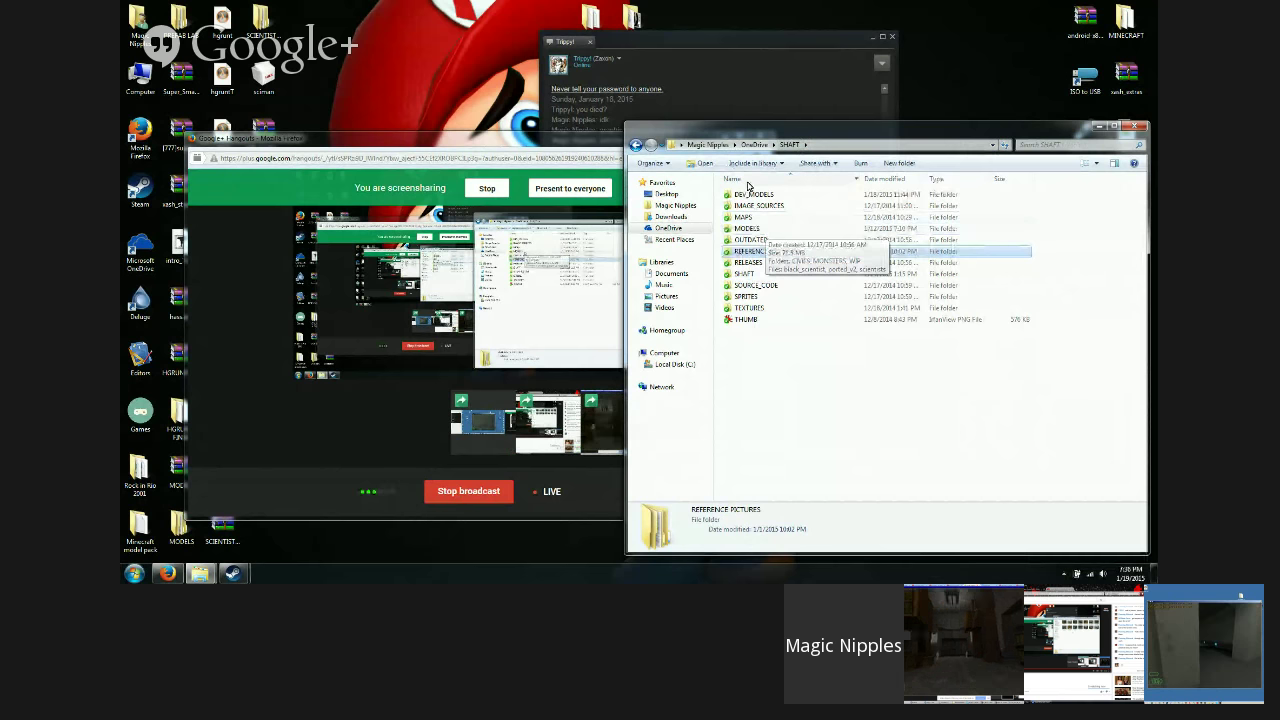
{"action": "left_click_drag", "start_coordinate": [772, 139], "coordinate": [917, 153]}
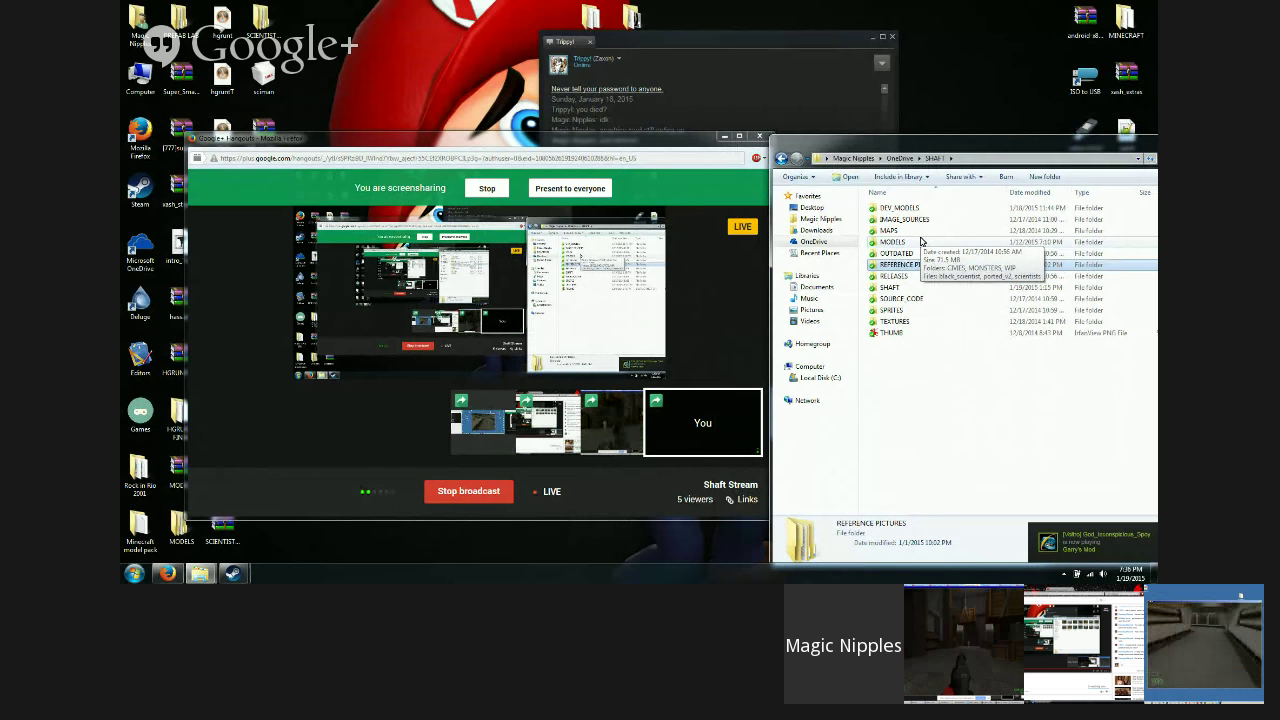
{"action": "double_click", "coordinate": [922, 242]}
{"action": "left_click_drag", "start_coordinate": [914, 148], "coordinate": [936, 134]}
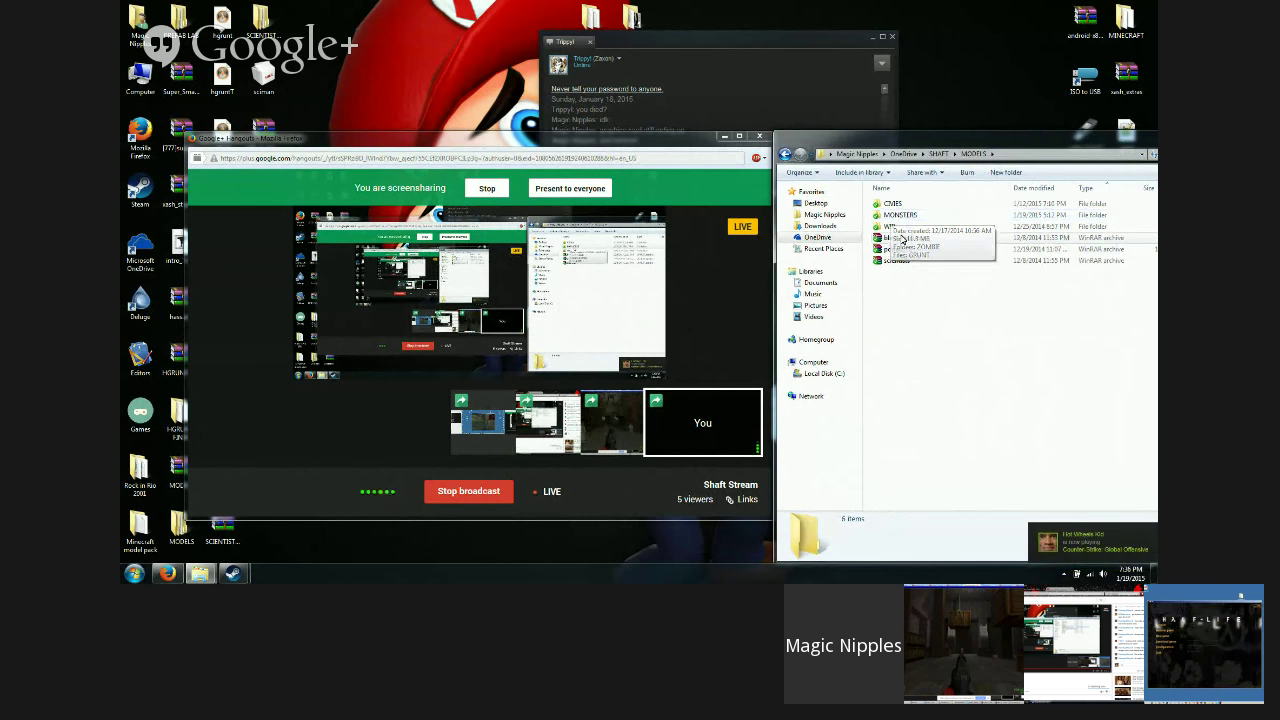
{"action": "left_click_drag", "start_coordinate": [913, 158], "coordinate": [830, 160]}
Step: Open the maps folder inside SHAFT's shaft game folder and shift the folder window slightly
{"action": "left_click", "coordinate": [856, 153]}
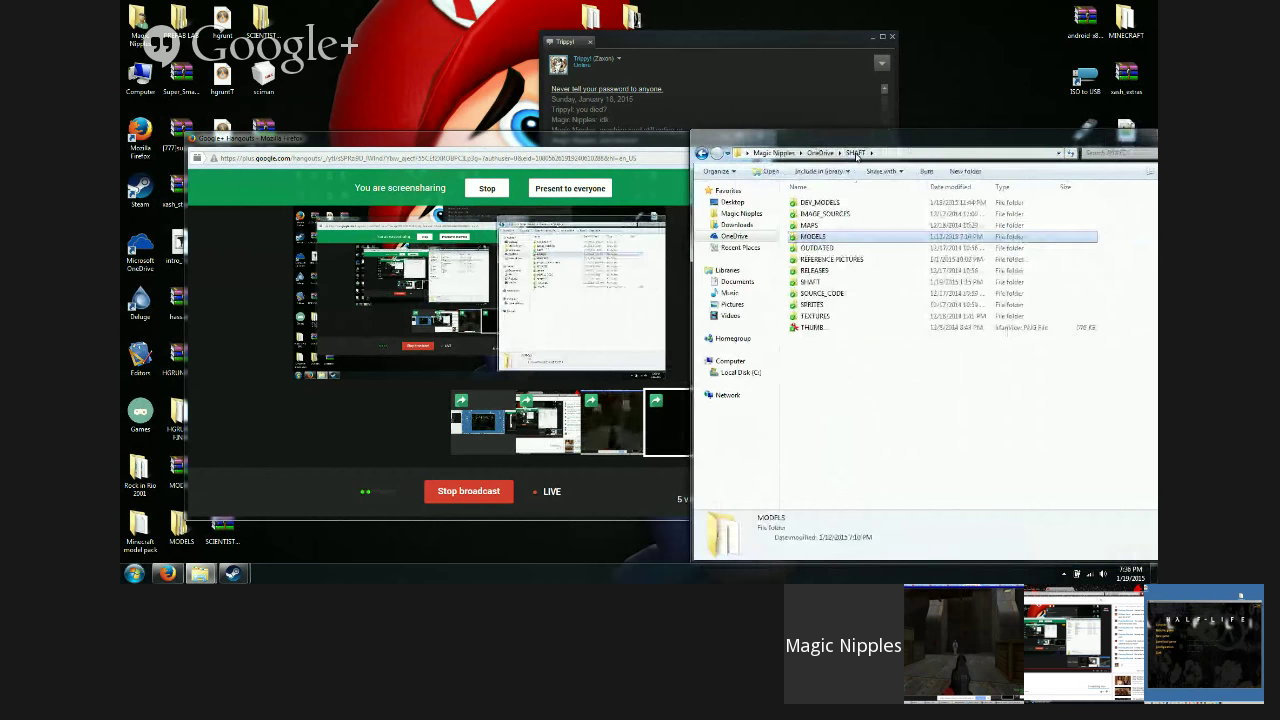
{"action": "double_click", "coordinate": [812, 281]}
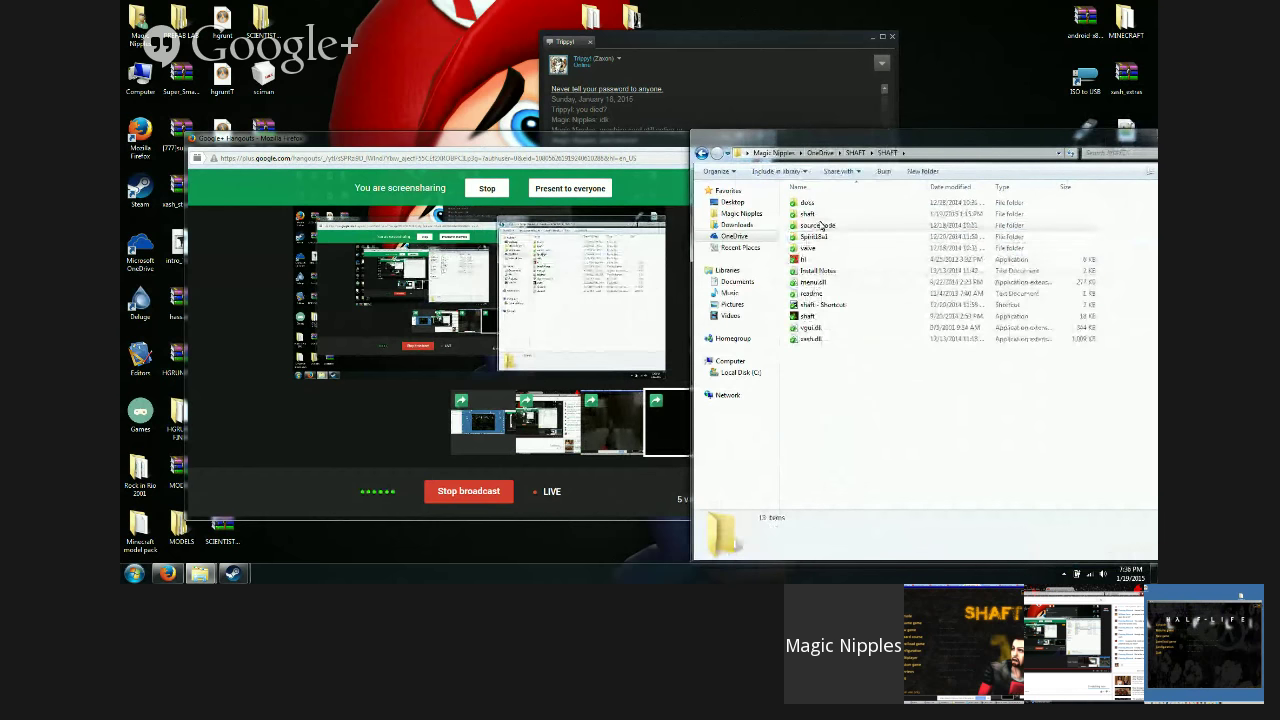
{"action": "double_click", "coordinate": [814, 214]}
{"action": "left_click_drag", "start_coordinate": [826, 140], "coordinate": [868, 135]}
{"action": "double_click", "coordinate": [876, 254]}
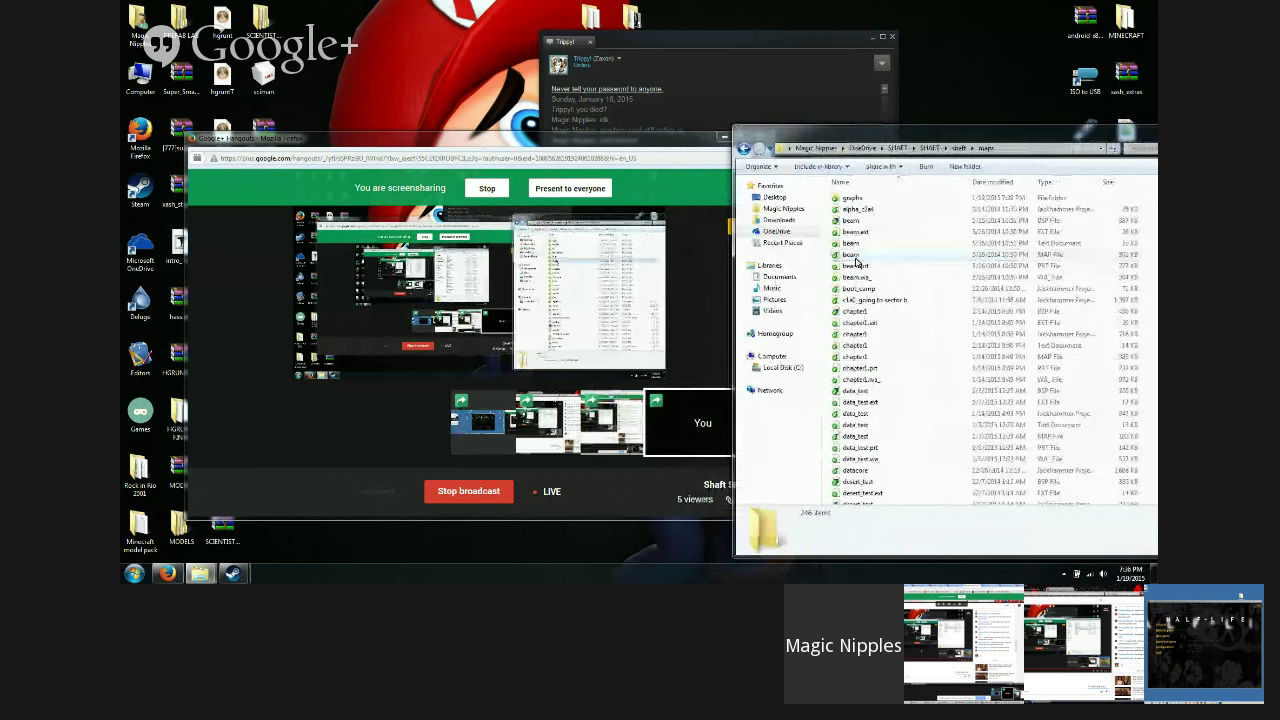
Step: Close the Steam chat window and the Steam library window
{"action": "scroll", "coordinate": [870, 243], "scroll_direction": "down", "scroll_amount": 4}
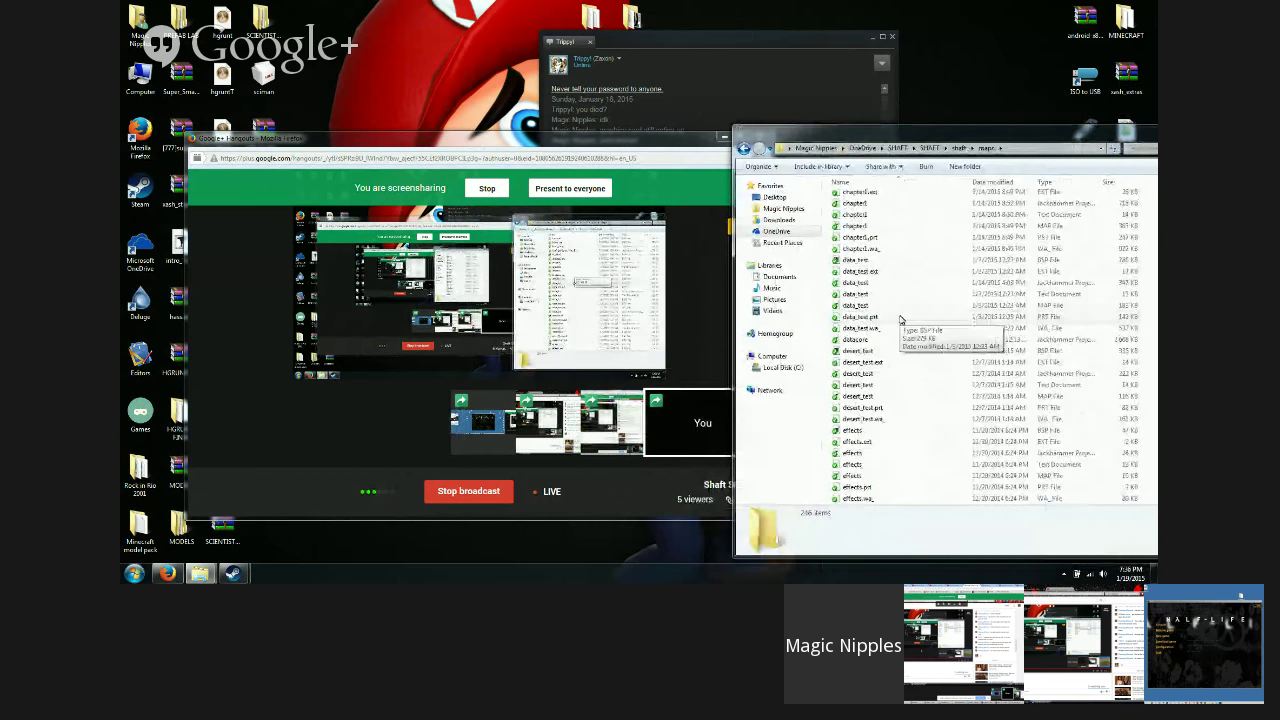
{"action": "mouse_move", "coordinate": [233, 573]}
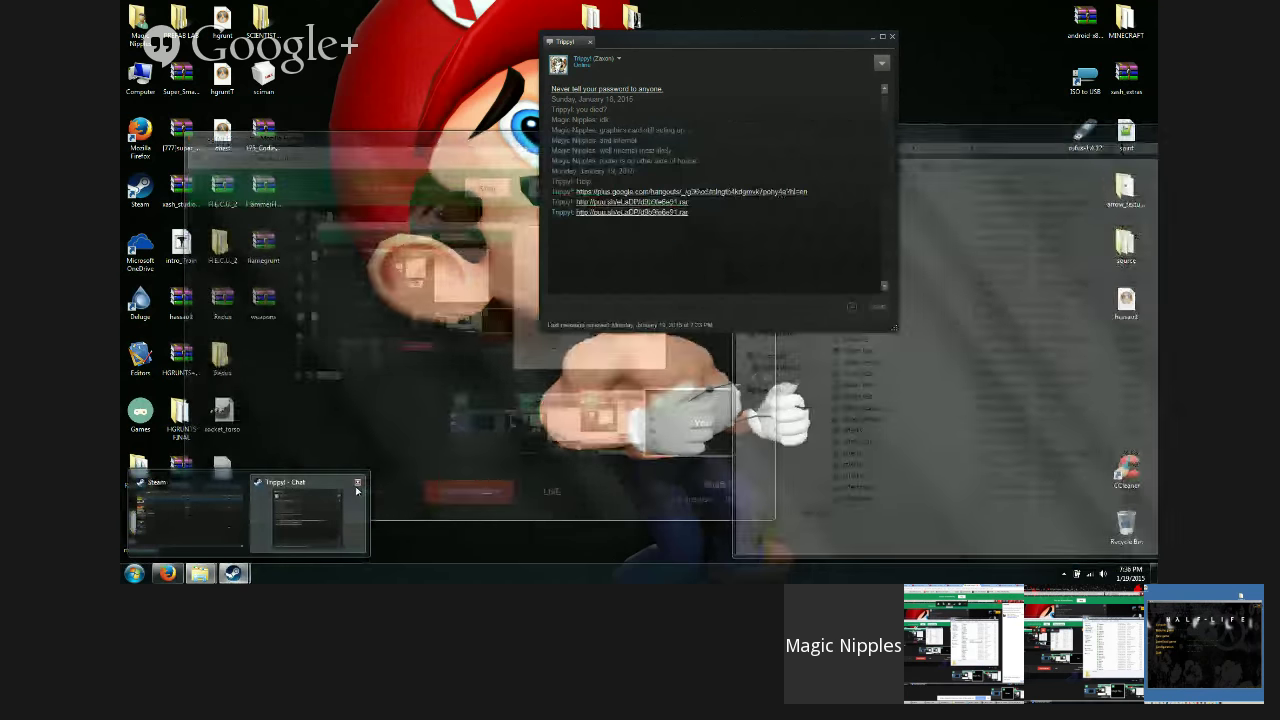
{"action": "left_click", "coordinate": [357, 484]}
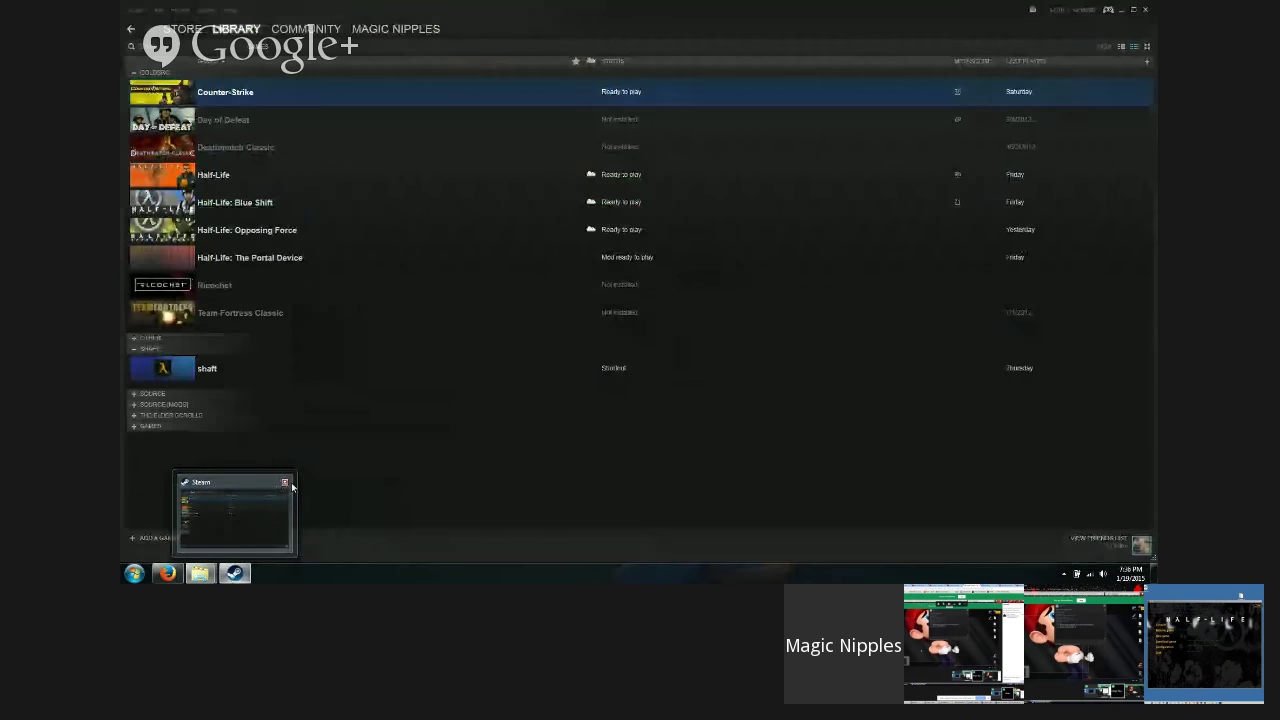
{"action": "left_click", "coordinate": [284, 485]}
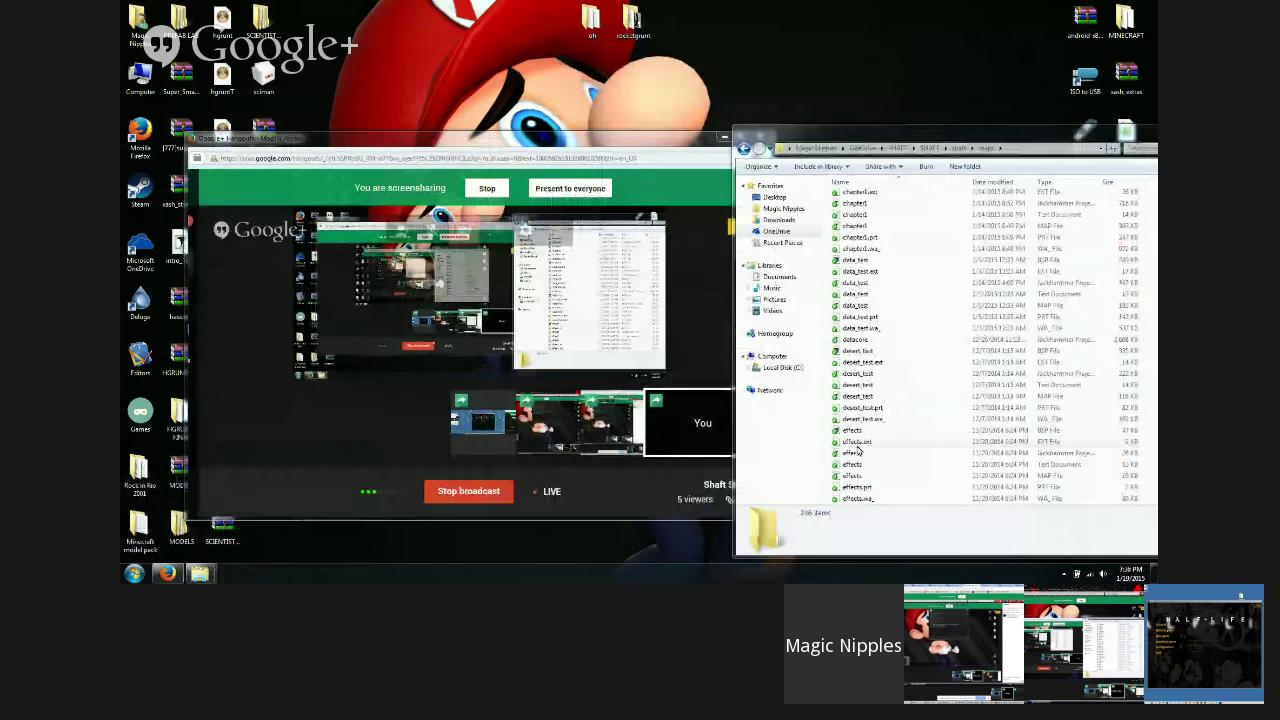
Step: Browse the map files in the maps folder and open the m1a2 Jackhammer project
{"action": "left_click", "coordinate": [886, 407]}
{"action": "scroll", "coordinate": [888, 410], "scroll_direction": "down", "scroll_amount": 5}
{"action": "scroll", "coordinate": [880, 400], "scroll_direction": "down", "scroll_amount": 3}
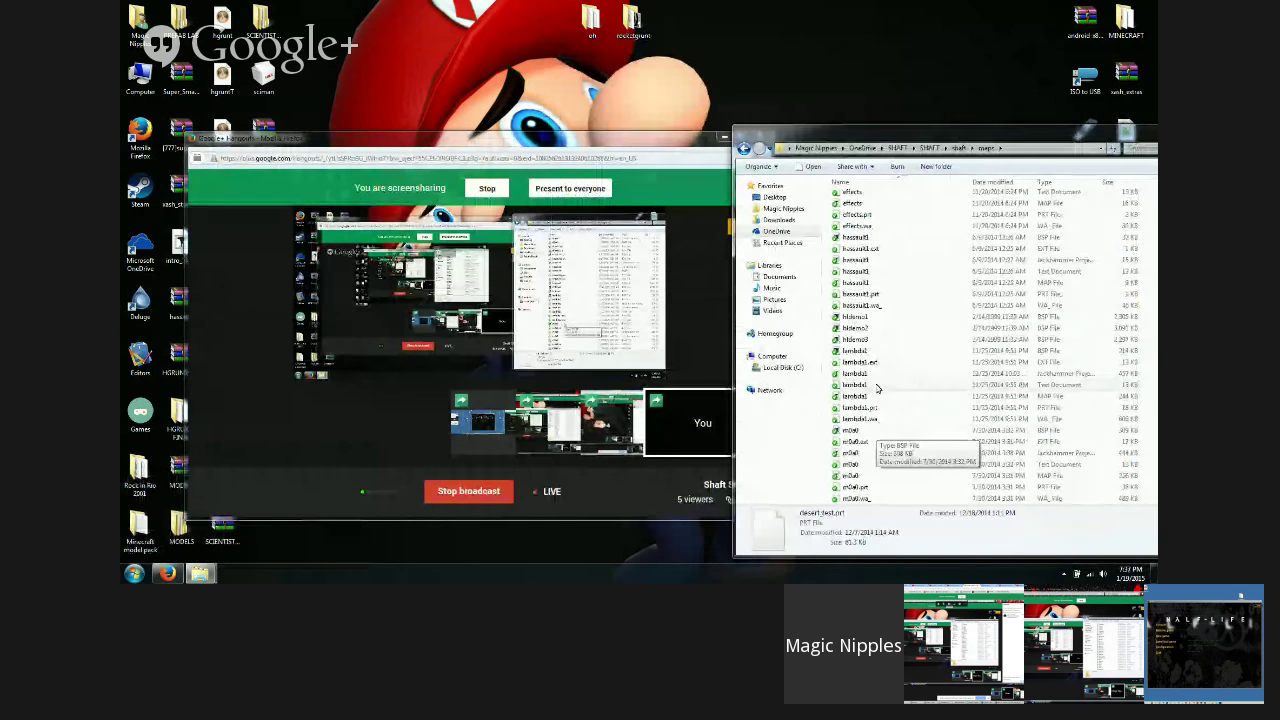
{"action": "left_click", "coordinate": [866, 374]}
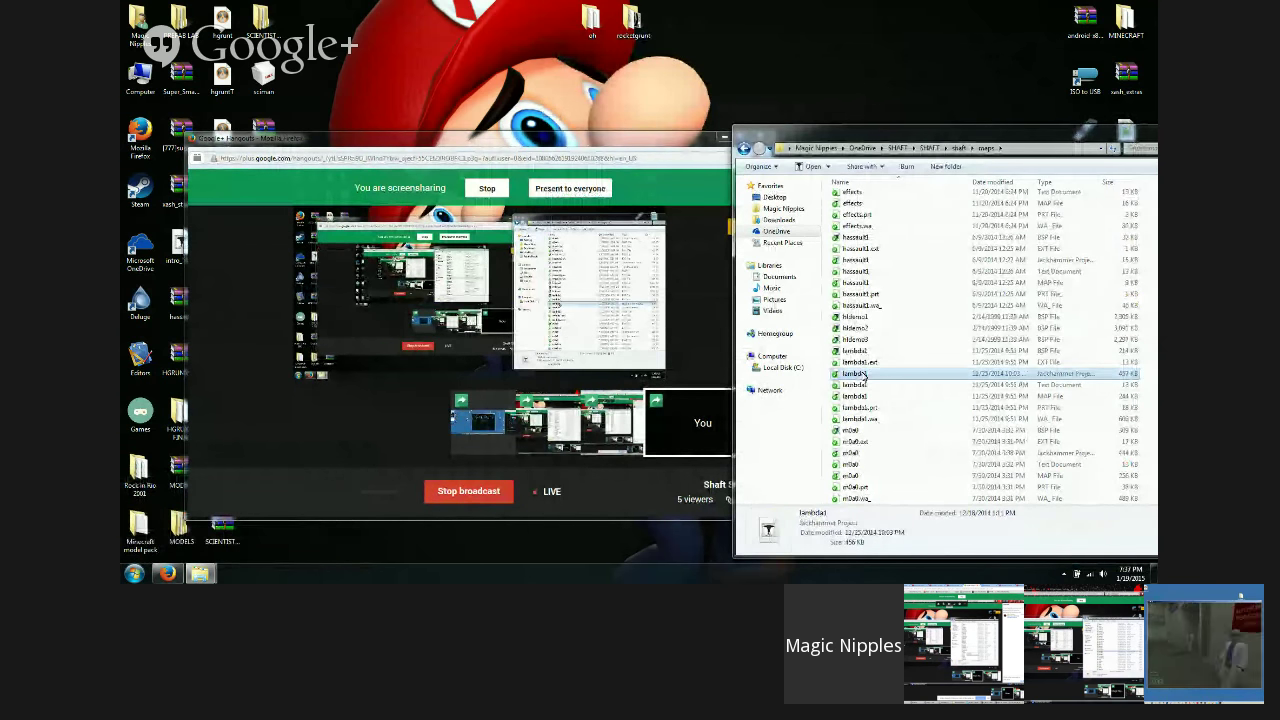
{"action": "scroll", "coordinate": [860, 375], "scroll_direction": "down", "scroll_amount": 2}
{"action": "scroll", "coordinate": [865, 385], "scroll_direction": "down", "scroll_amount": 10}
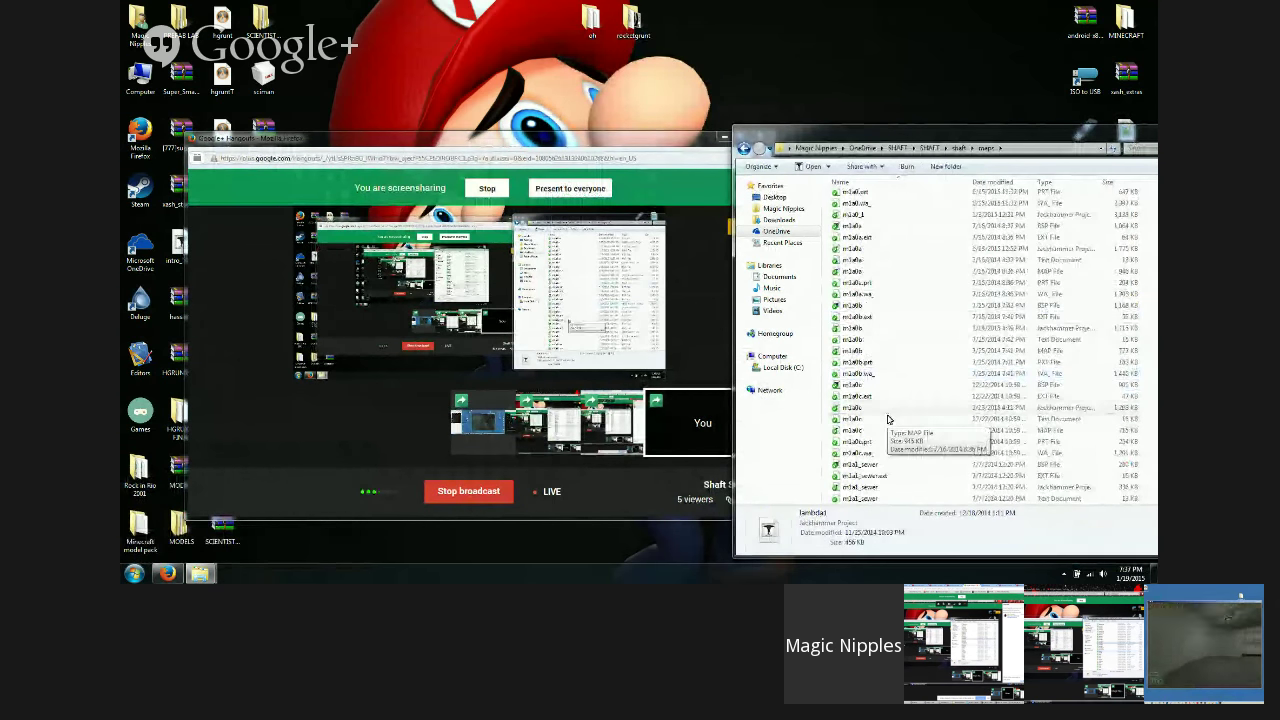
{"action": "scroll", "coordinate": [872, 395], "scroll_direction": "down", "scroll_amount": 3}
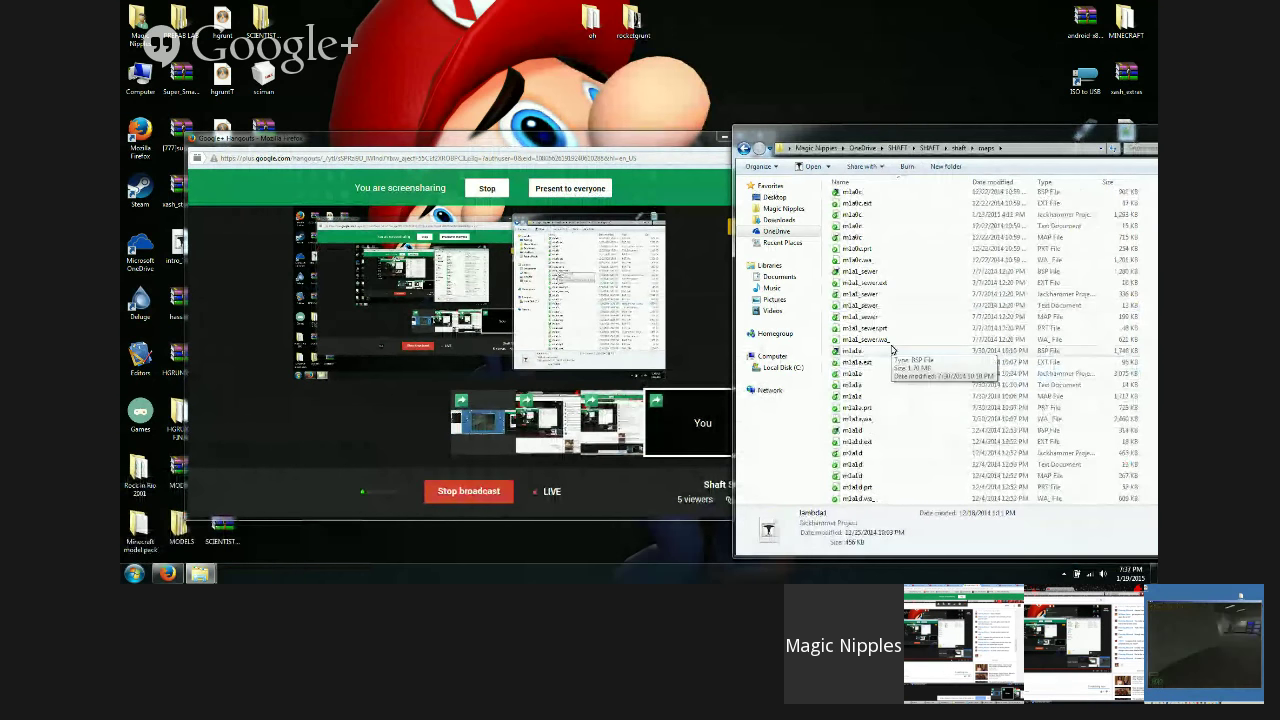
{"action": "scroll", "coordinate": [880, 400], "scroll_direction": "down", "scroll_amount": 2}
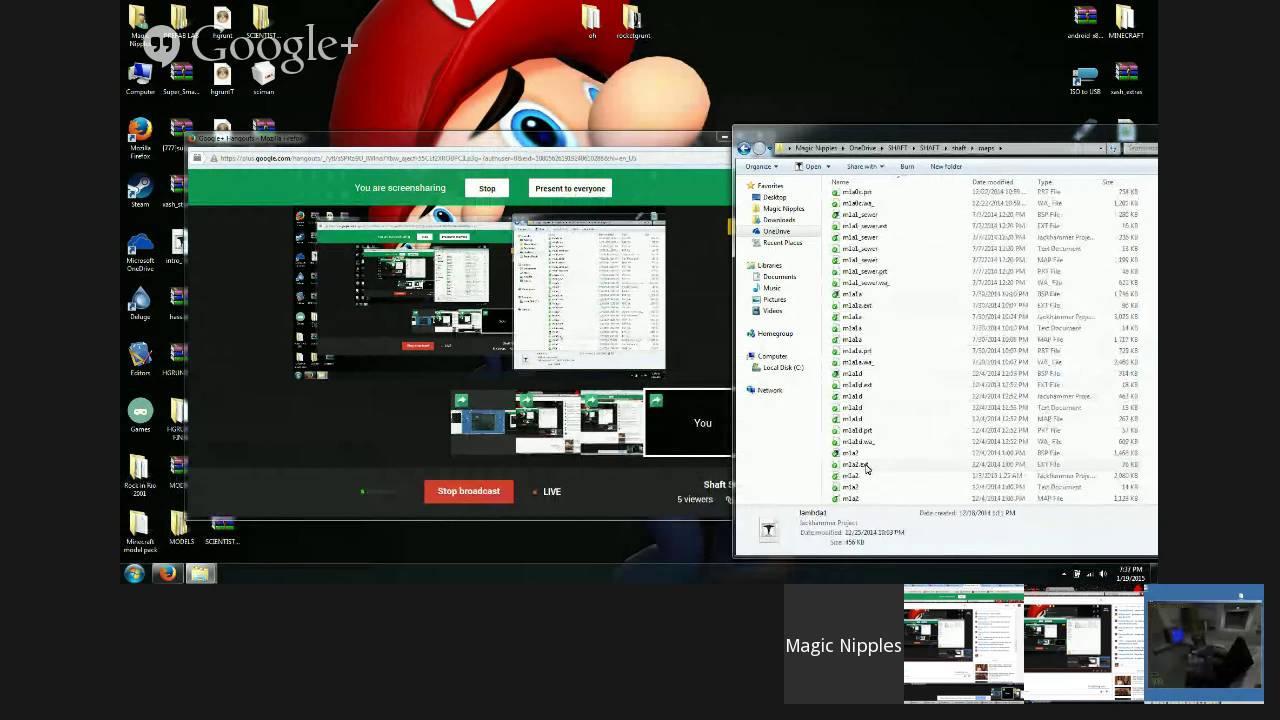
{"action": "scroll", "coordinate": [862, 455], "scroll_direction": "down", "scroll_amount": 2}
{"action": "left_click", "coordinate": [861, 421]}
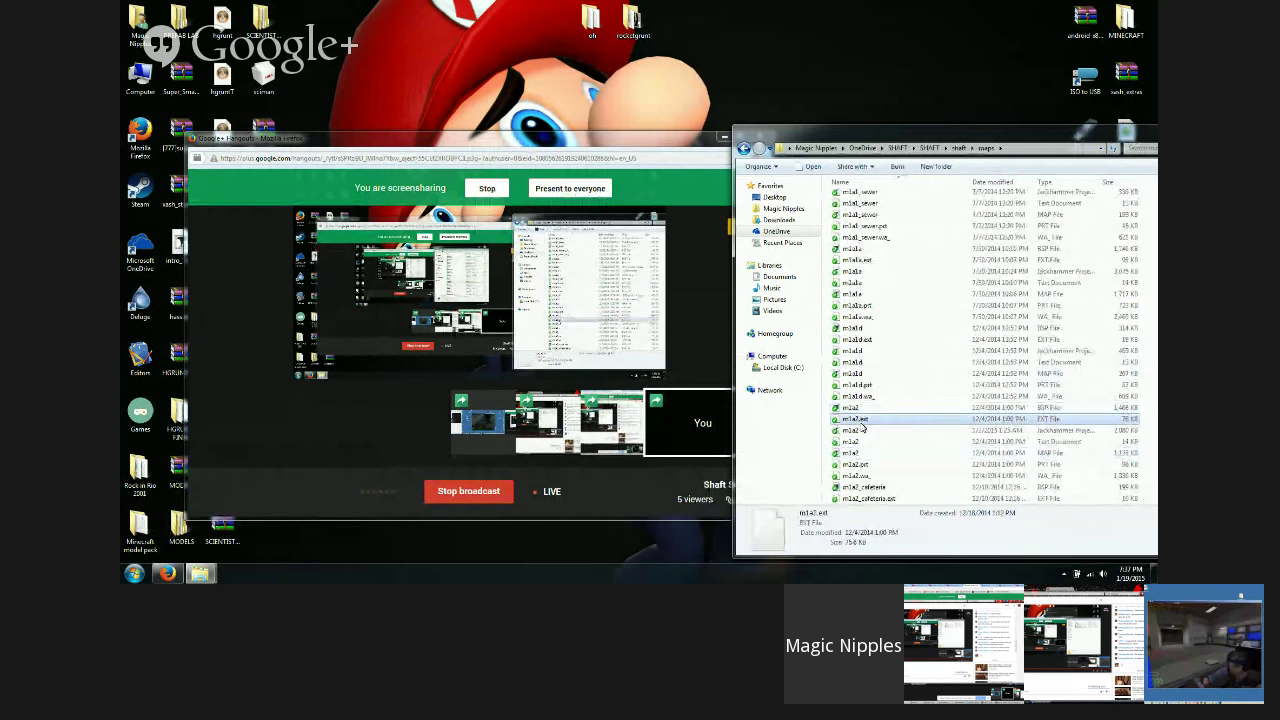
{"action": "left_click", "coordinate": [860, 431]}
{"action": "double_click", "coordinate": [860, 433]}
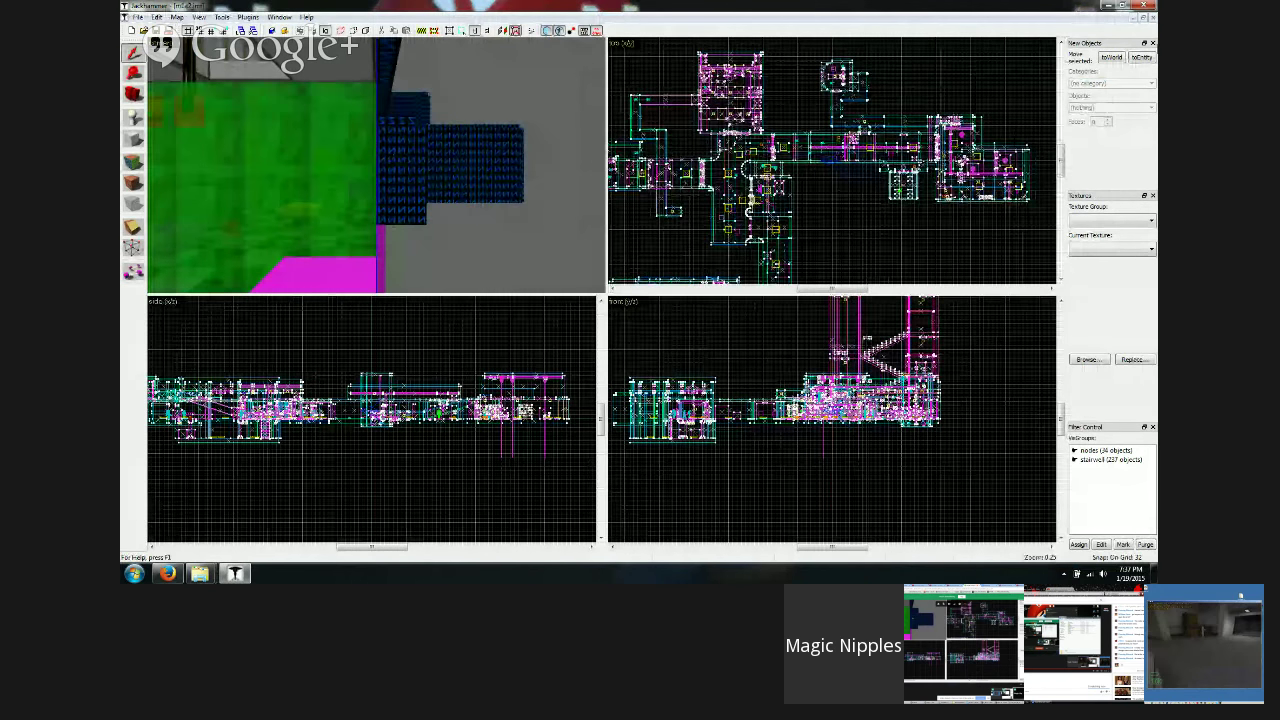
Step: Close the m1a2 map, open the recent map m1a3b.jmf, and approach the grunt in its watchtower in the 3D view
{"action": "left_click", "coordinate": [1146, 18]}
{"action": "left_click", "coordinate": [129, 17]}
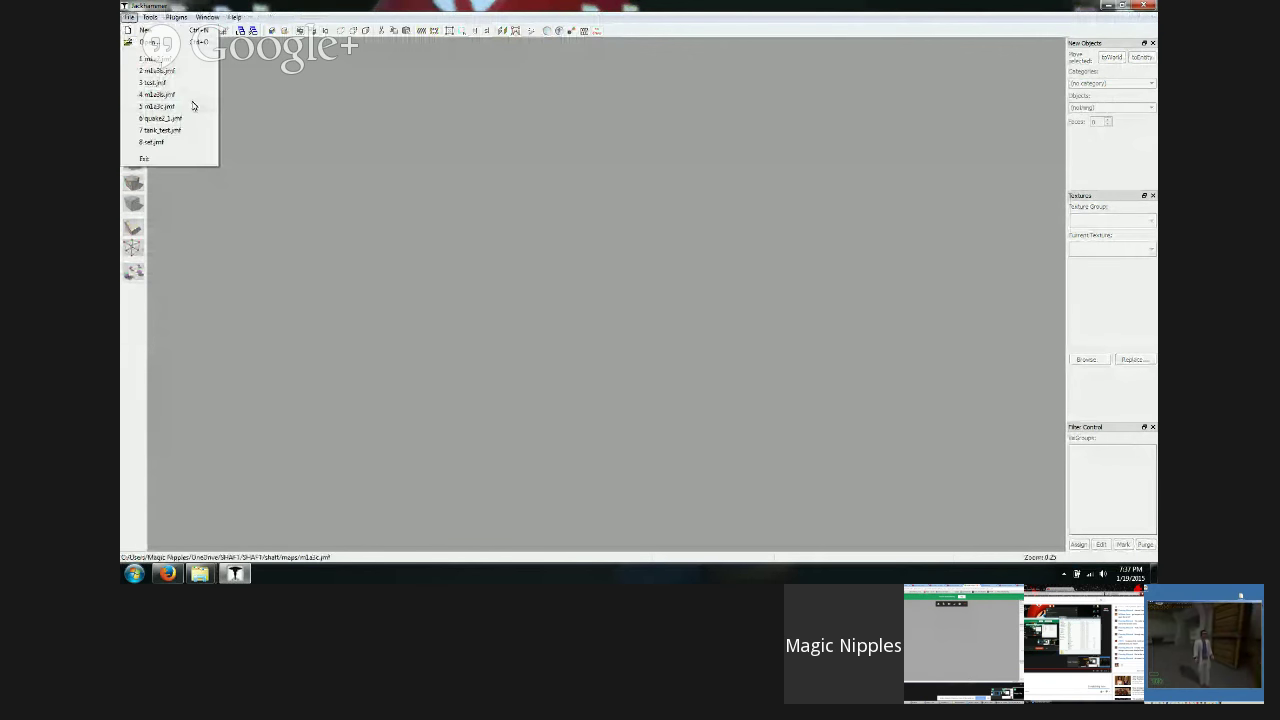
{"action": "left_click", "coordinate": [162, 71]}
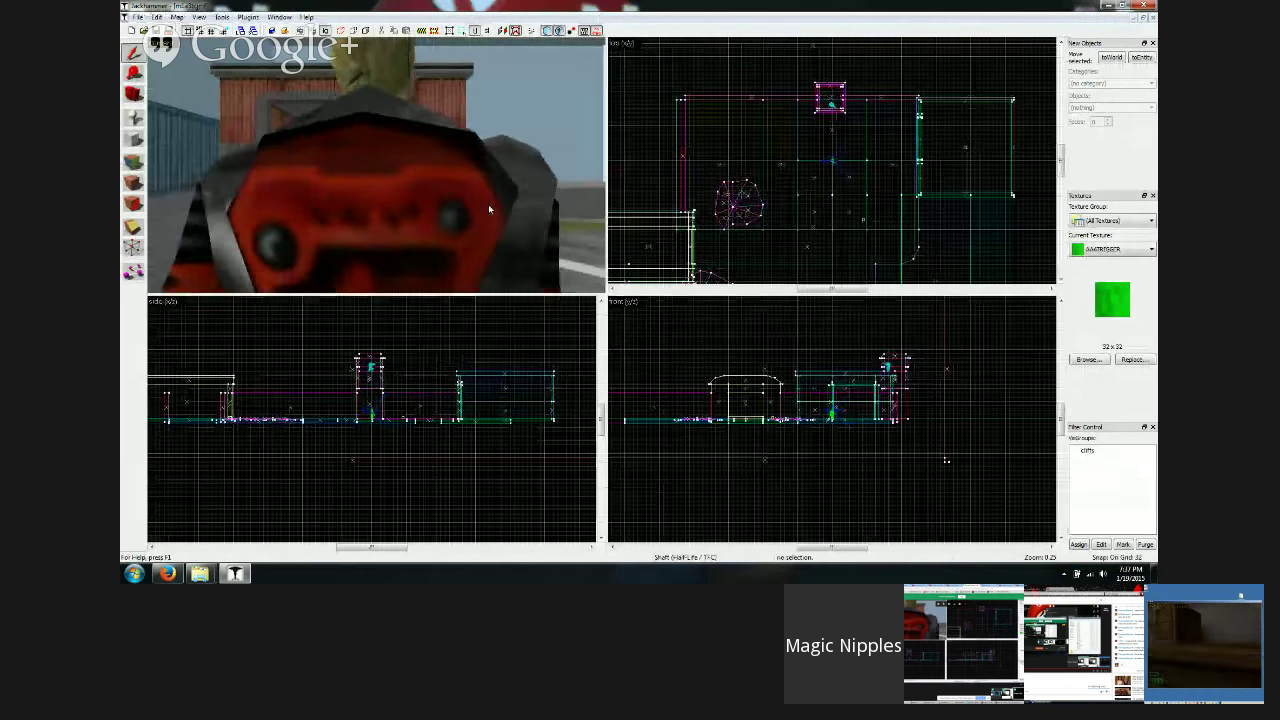
{"action": "key", "text": "z"}
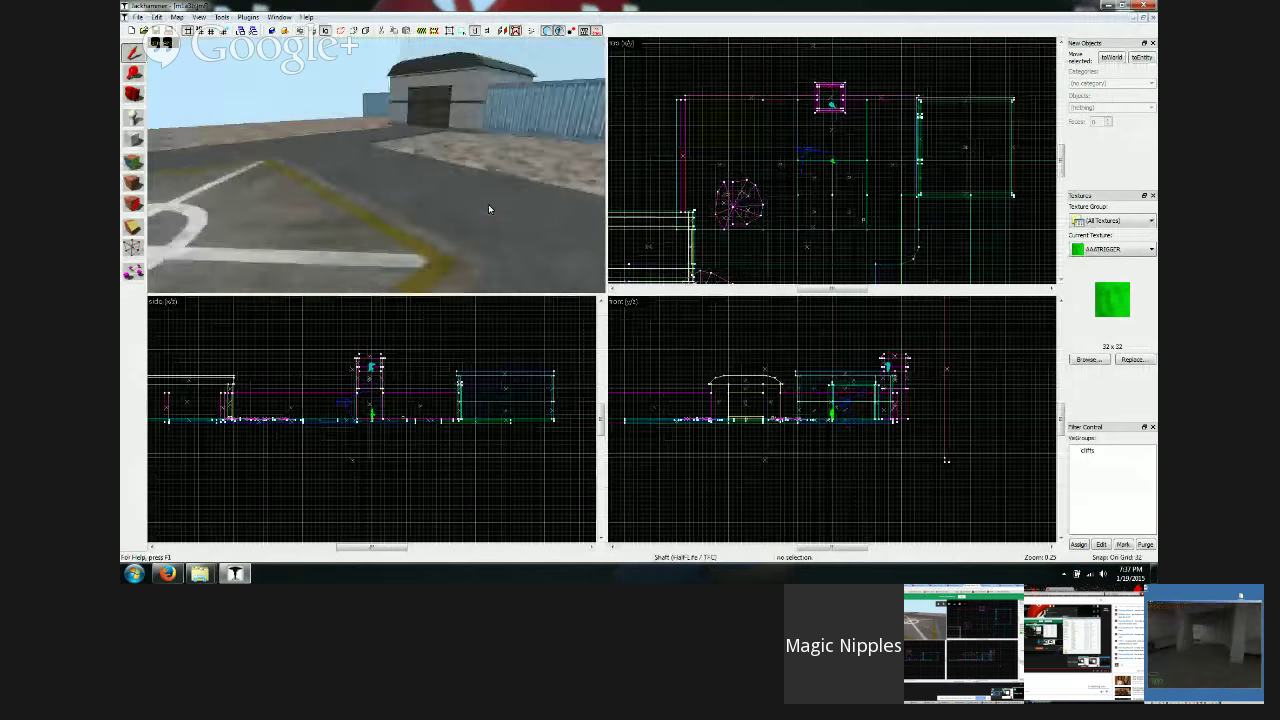
{"action": "key", "text": "w"}
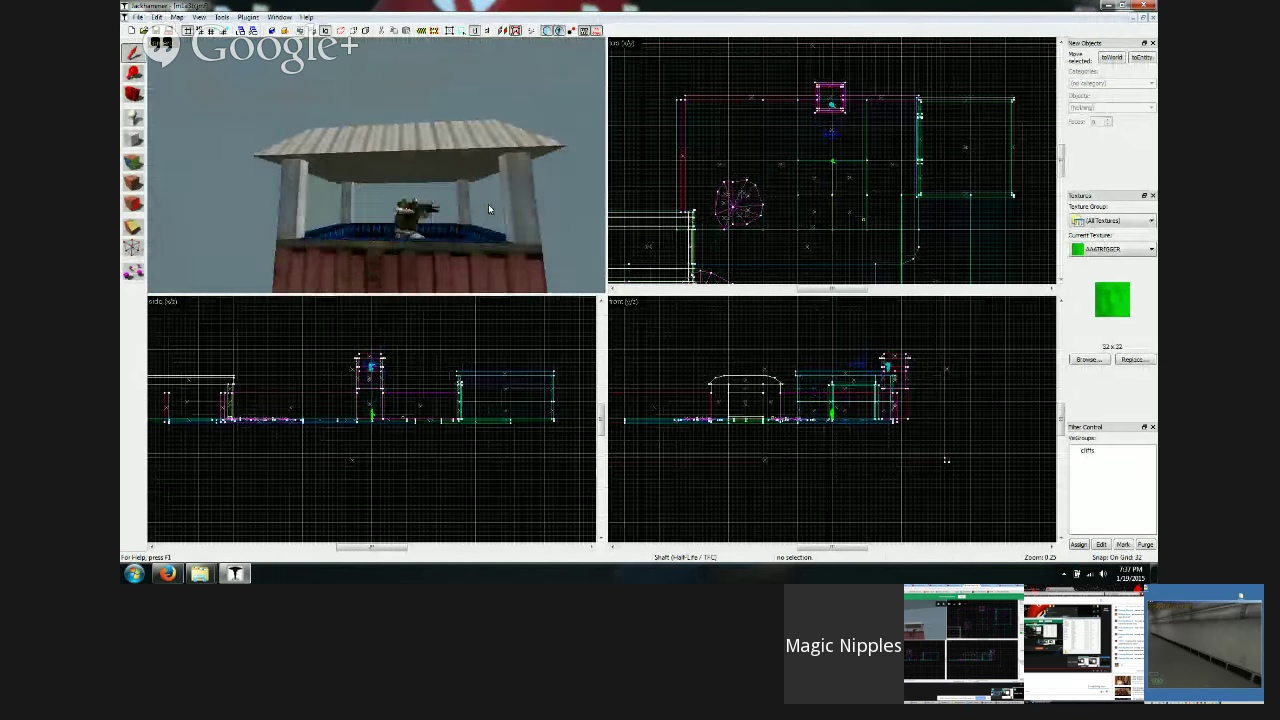
Step: Delete the monster_human_grunt standing in the watchtower
{"action": "left_click", "coordinate": [337, 200]}
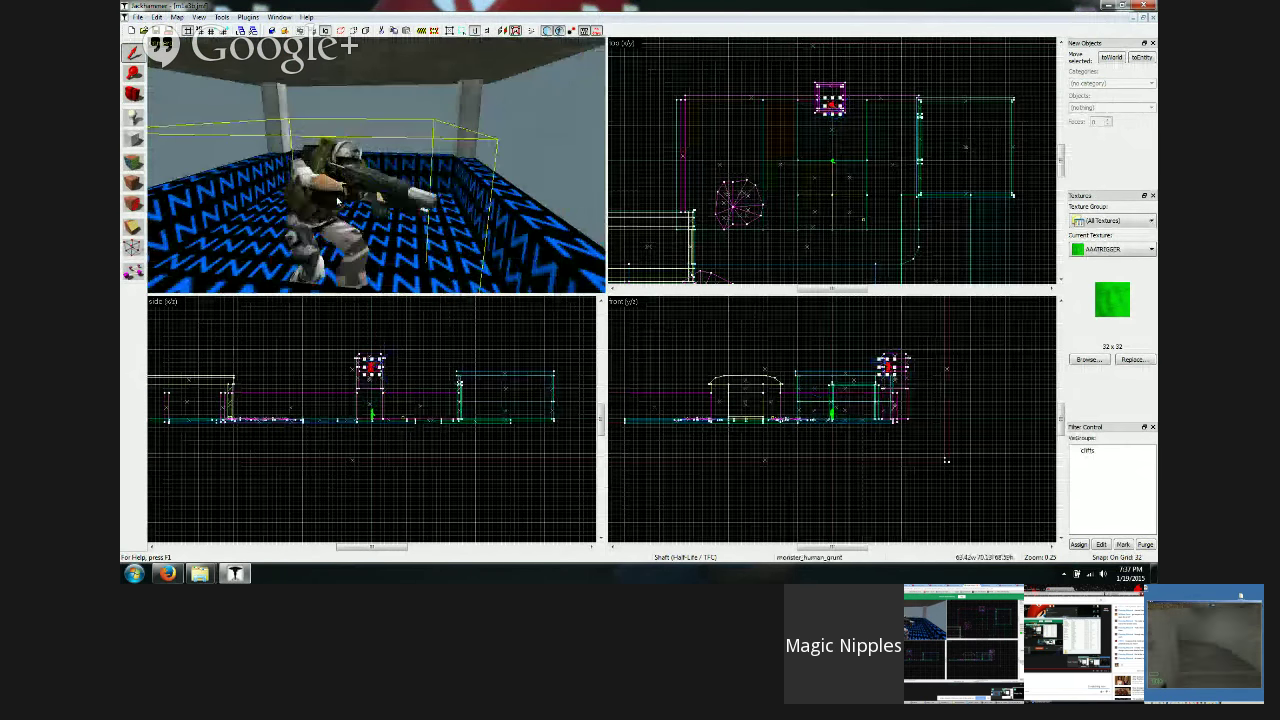
{"action": "key", "text": "Delete"}
{"action": "key", "text": "w"}
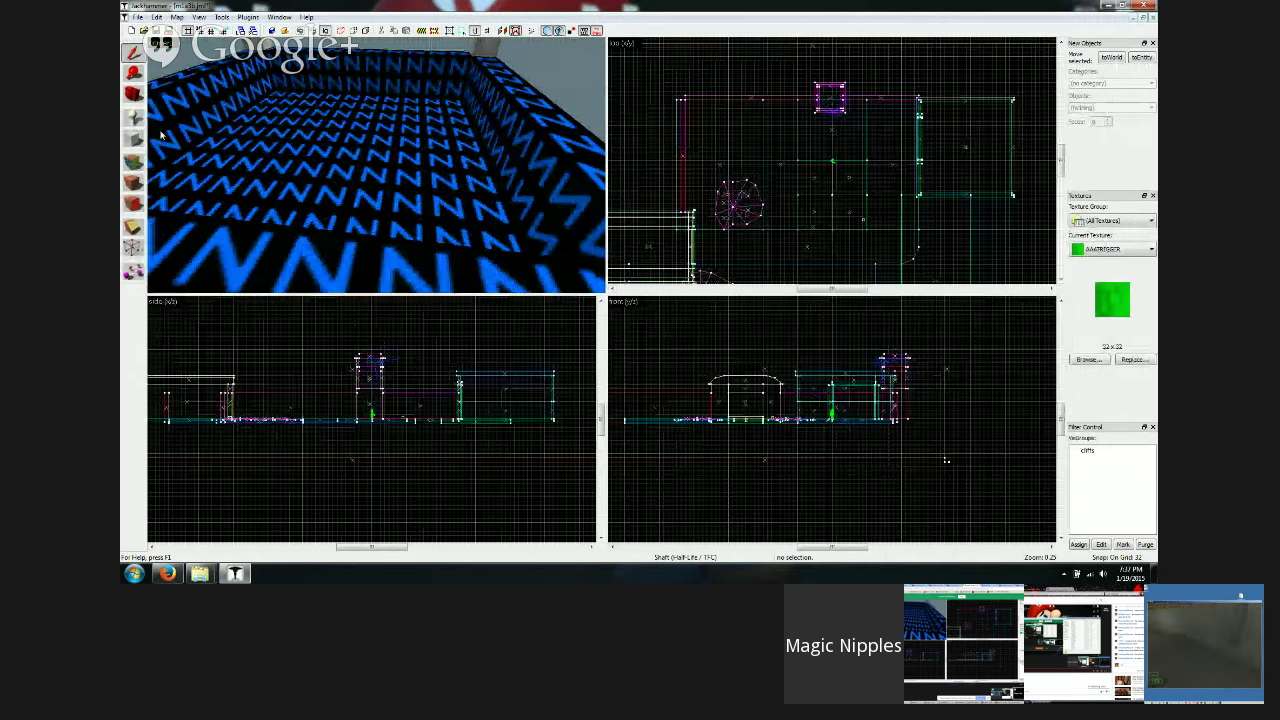
Step: Place a monster_human_rocket entity on the watchtower floor
{"action": "key", "text": "shift+e"}
{"action": "left_click", "coordinate": [1124, 108]}
{"action": "scroll", "coordinate": [1151, 176], "scroll_direction": "down", "scroll_amount": 3}
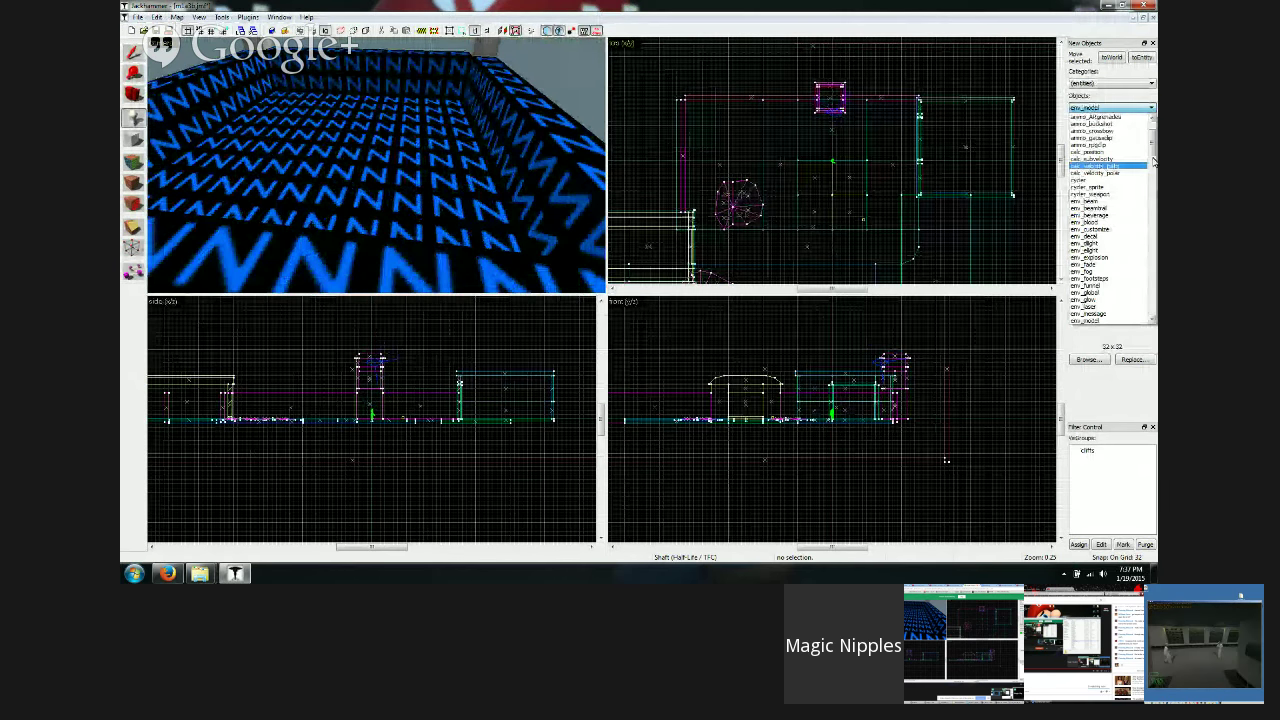
{"action": "left_click_drag", "start_coordinate": [1151, 176], "coordinate": [1149, 241]}
{"action": "left_click", "coordinate": [1122, 264]}
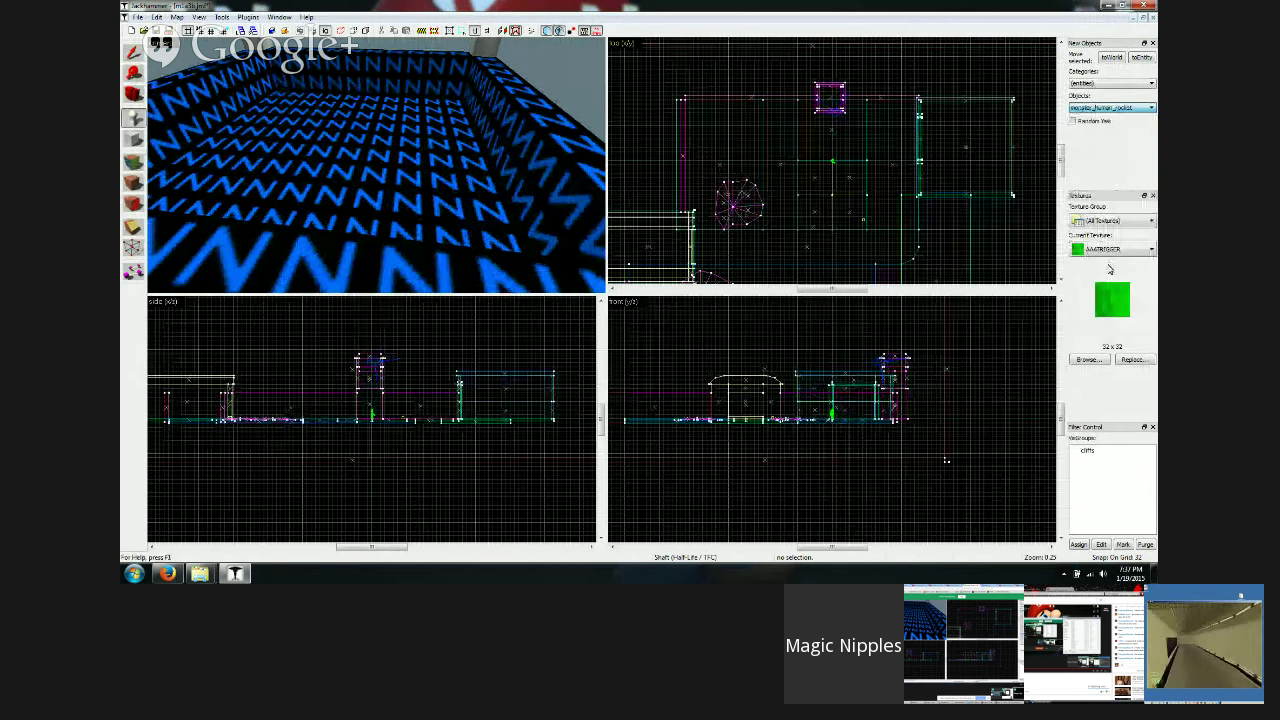
{"action": "left_click", "coordinate": [414, 214]}
{"action": "scroll", "coordinate": [349, 123], "scroll_direction": "down", "scroll_amount": 3}
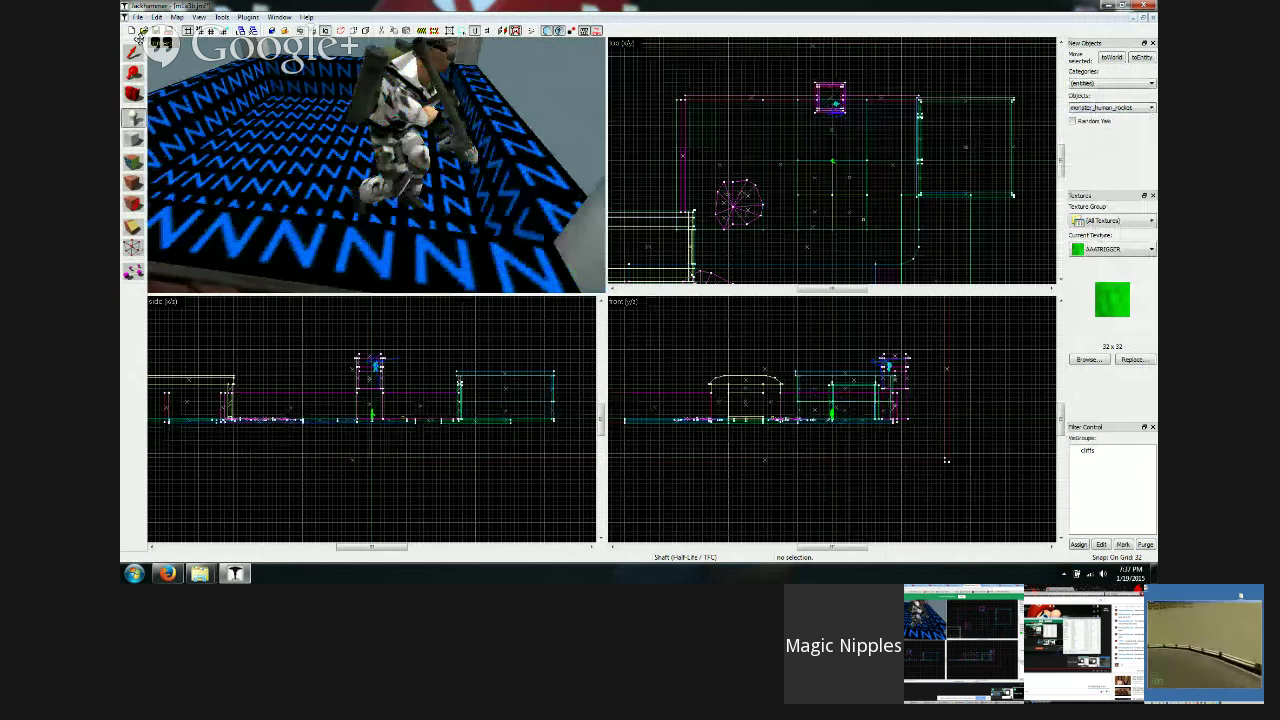
Step: Move the rocket soldier to the middle of the watchtower platform and deselect it
{"action": "key", "text": "shift+s"}
{"action": "left_click", "coordinate": [413, 123]}
{"action": "key", "text": "d"}
{"action": "key", "text": "Up"}
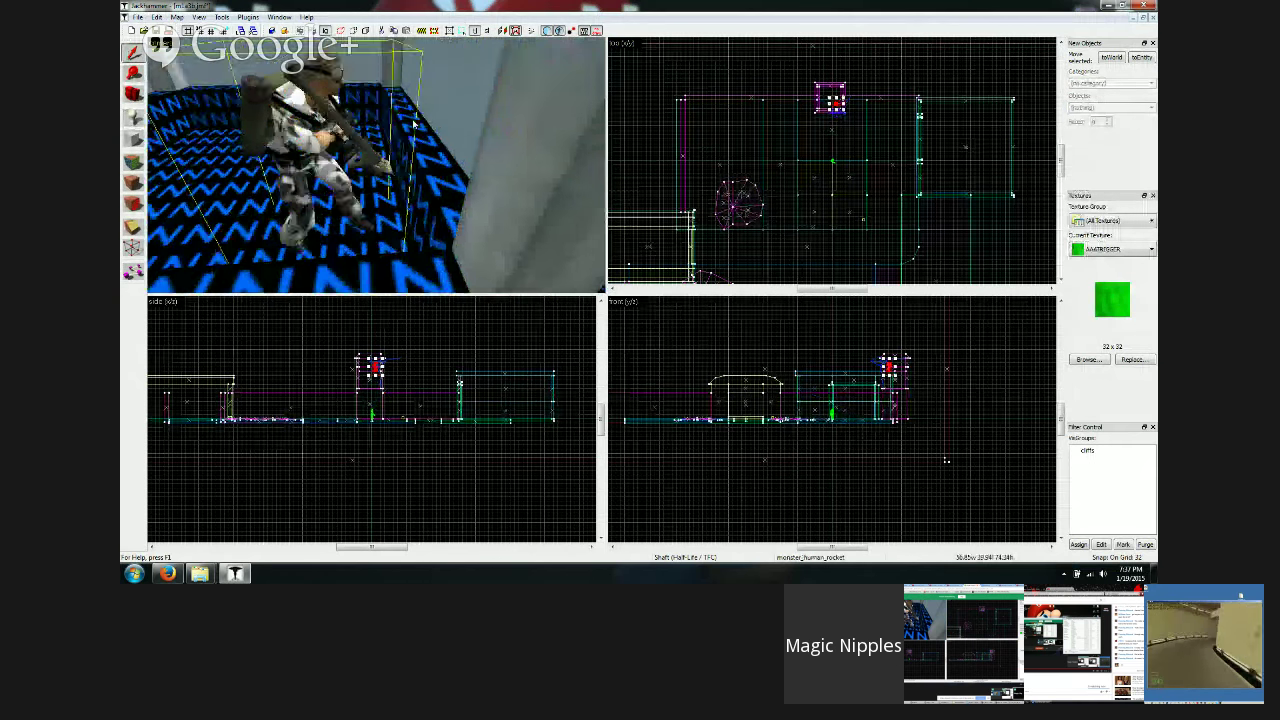
{"action": "key", "text": "s"}
{"action": "key", "text": "w"}
{"action": "scroll", "coordinate": [784, 118], "scroll_direction": "up", "scroll_amount": 5}
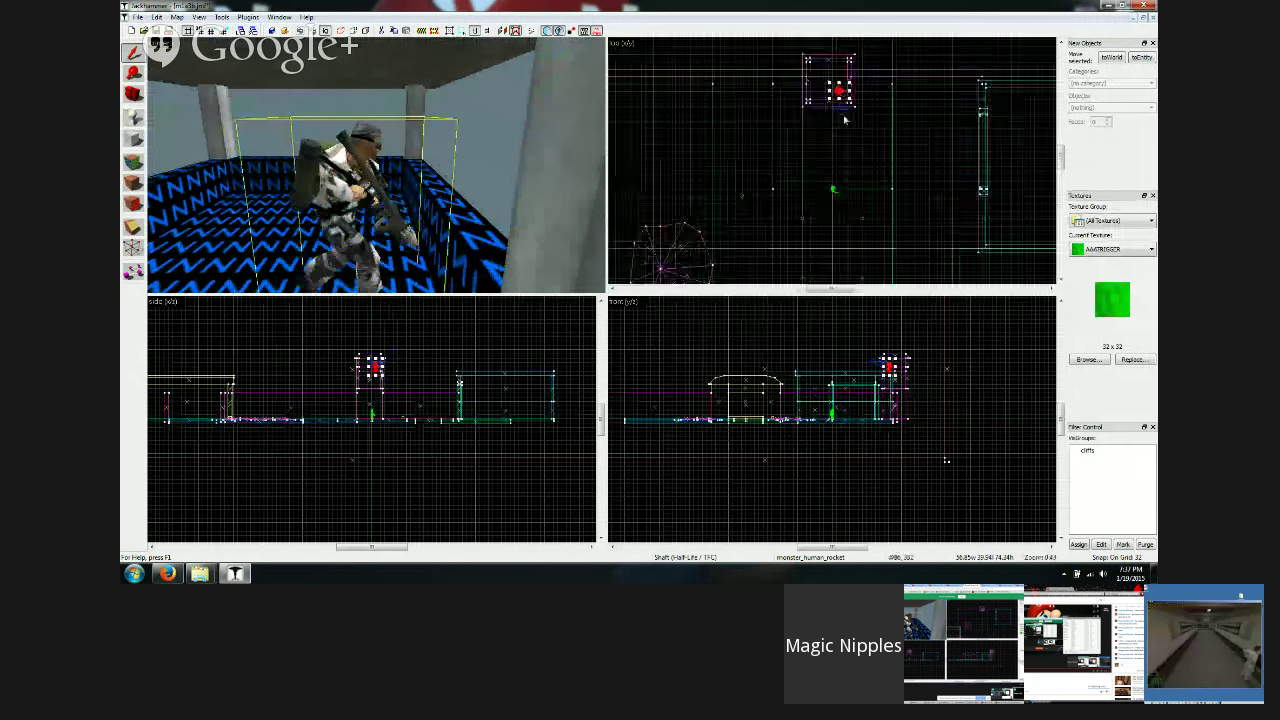
{"action": "left_click", "coordinate": [874, 177]}
{"action": "left_click_drag", "start_coordinate": [783, 118], "coordinate": [779, 131]}
{"action": "left_click", "coordinate": [780, 110]}
{"action": "key", "text": "Escape"}
{"action": "key", "text": "s"}
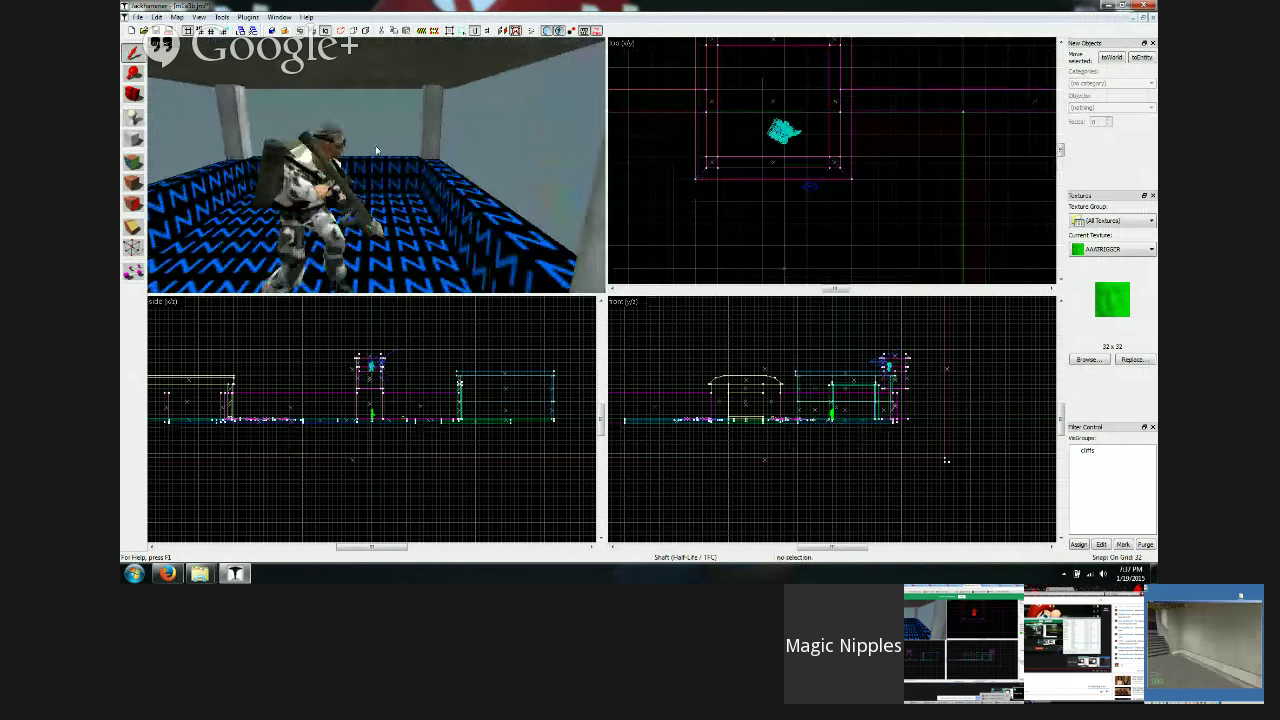
Step: Rotate the rocket soldier in its object properties to face out of the watchtower's open front
{"action": "double_click", "coordinate": [358, 175]}
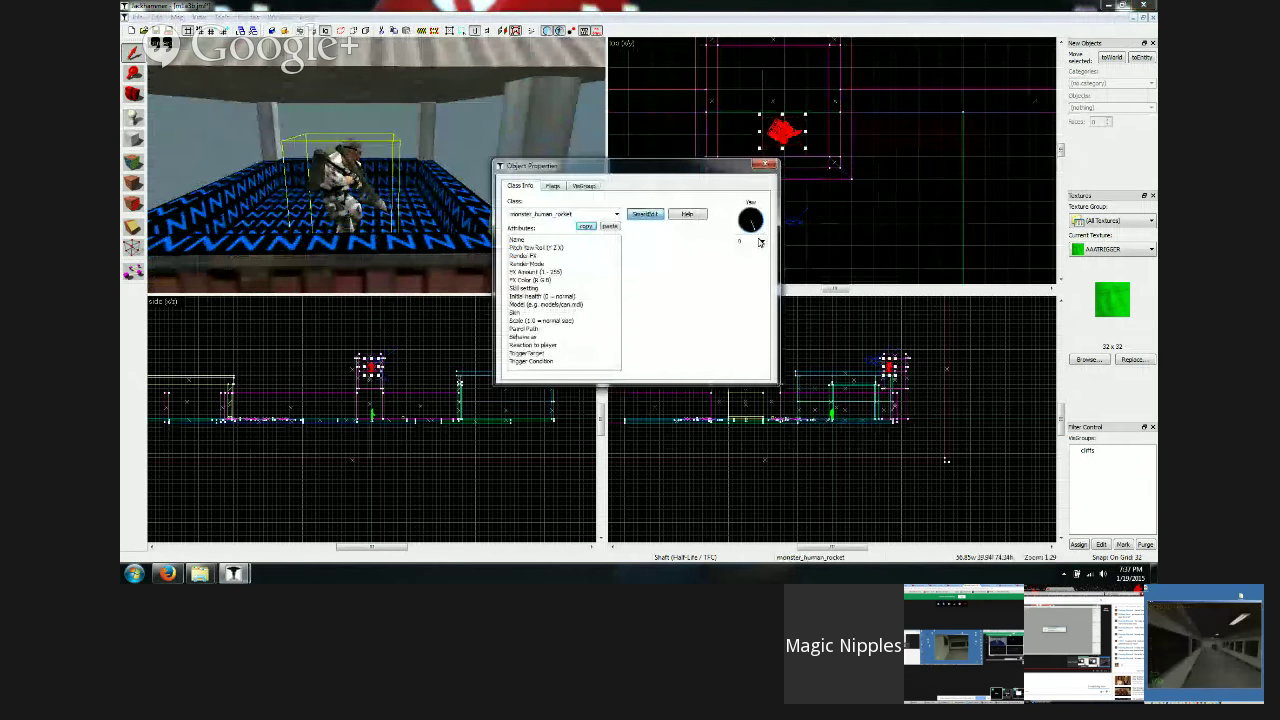
{"action": "left_click_drag", "start_coordinate": [760, 242], "coordinate": [752, 242]}
{"action": "left_click", "coordinate": [764, 164]}
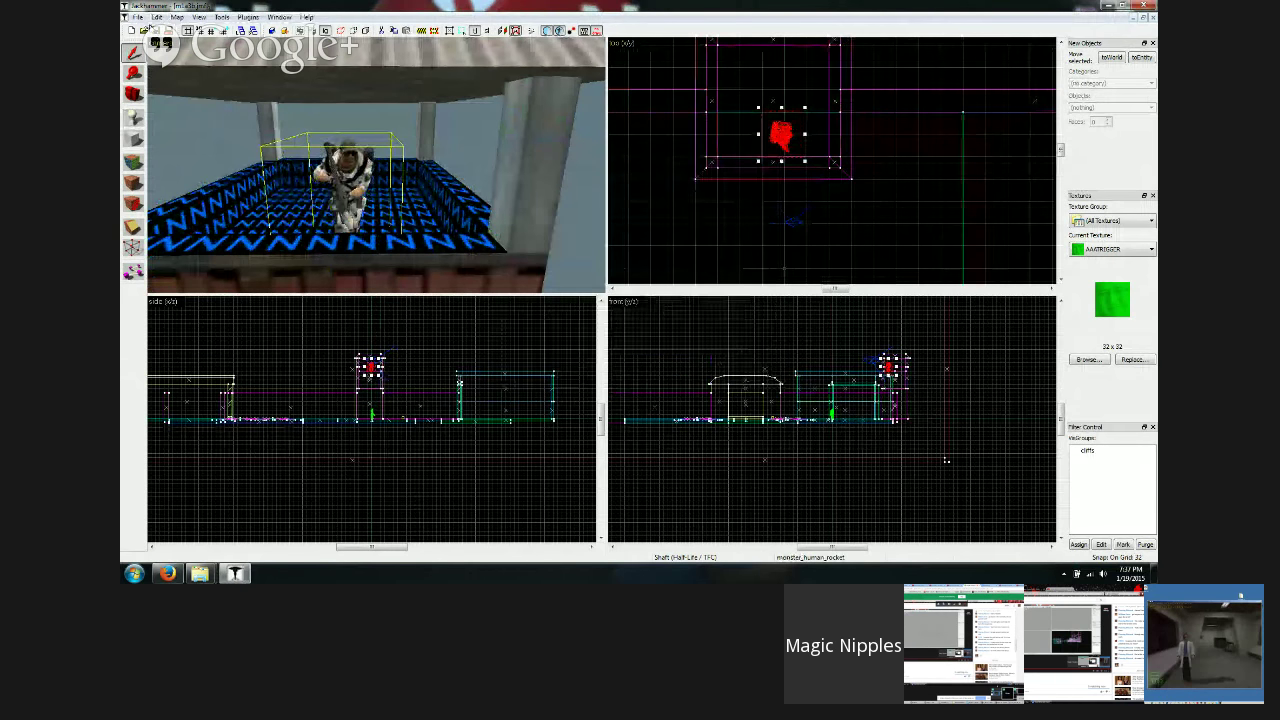
Step: Run the map with normal compile settings, exporting it as m1a3b.map over the existing file
{"action": "left_click", "coordinate": [138, 17]}
{"action": "left_click", "coordinate": [171, 134]}
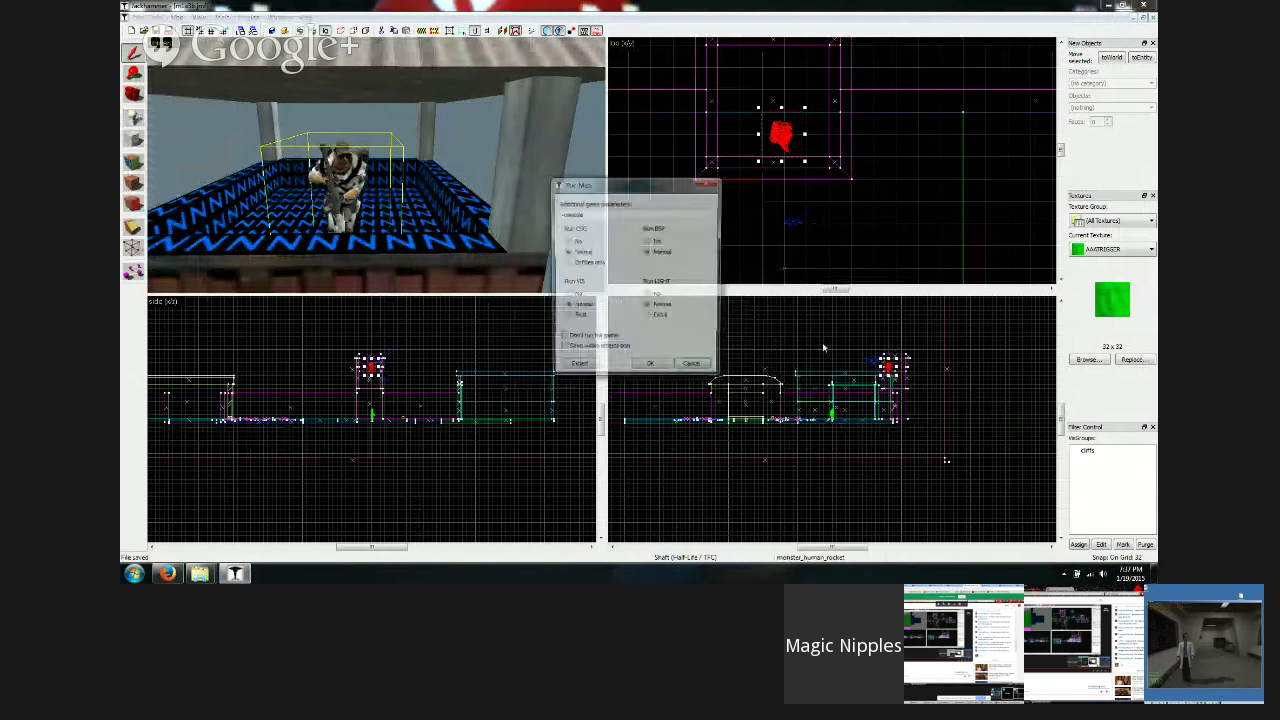
{"action": "left_click", "coordinate": [648, 369]}
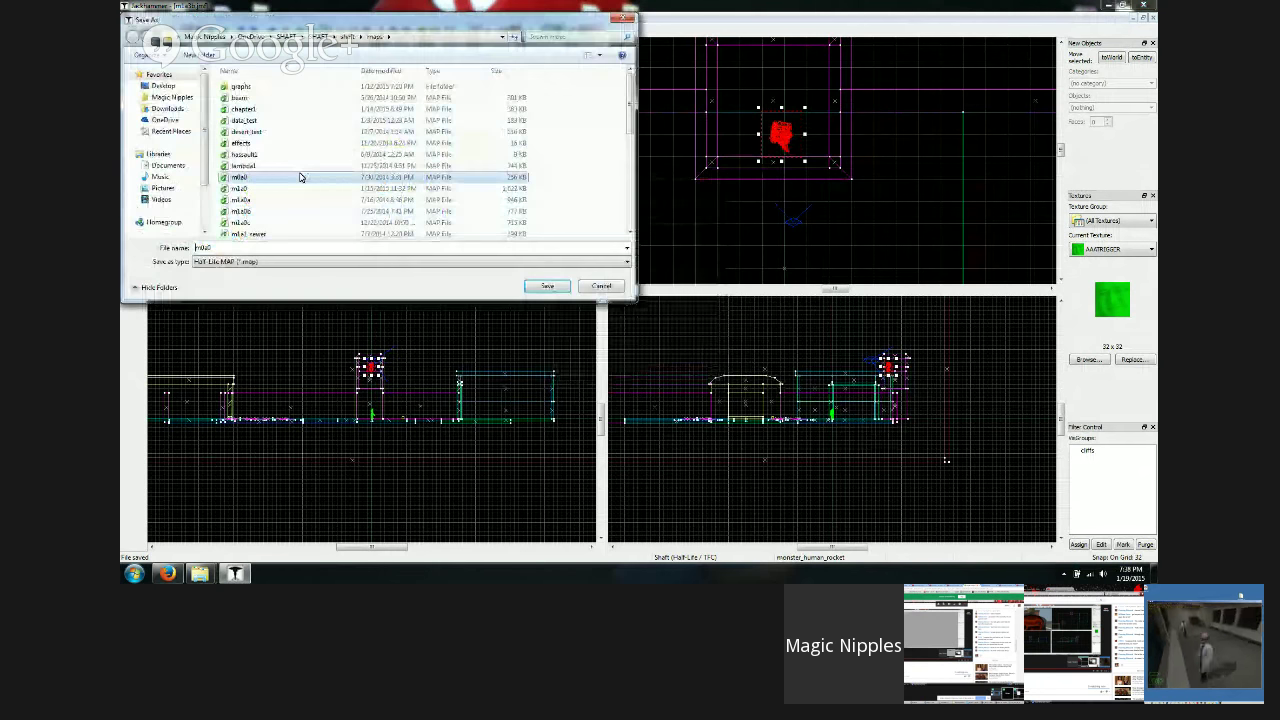
{"action": "scroll", "coordinate": [308, 200], "scroll_direction": "down", "scroll_amount": 2}
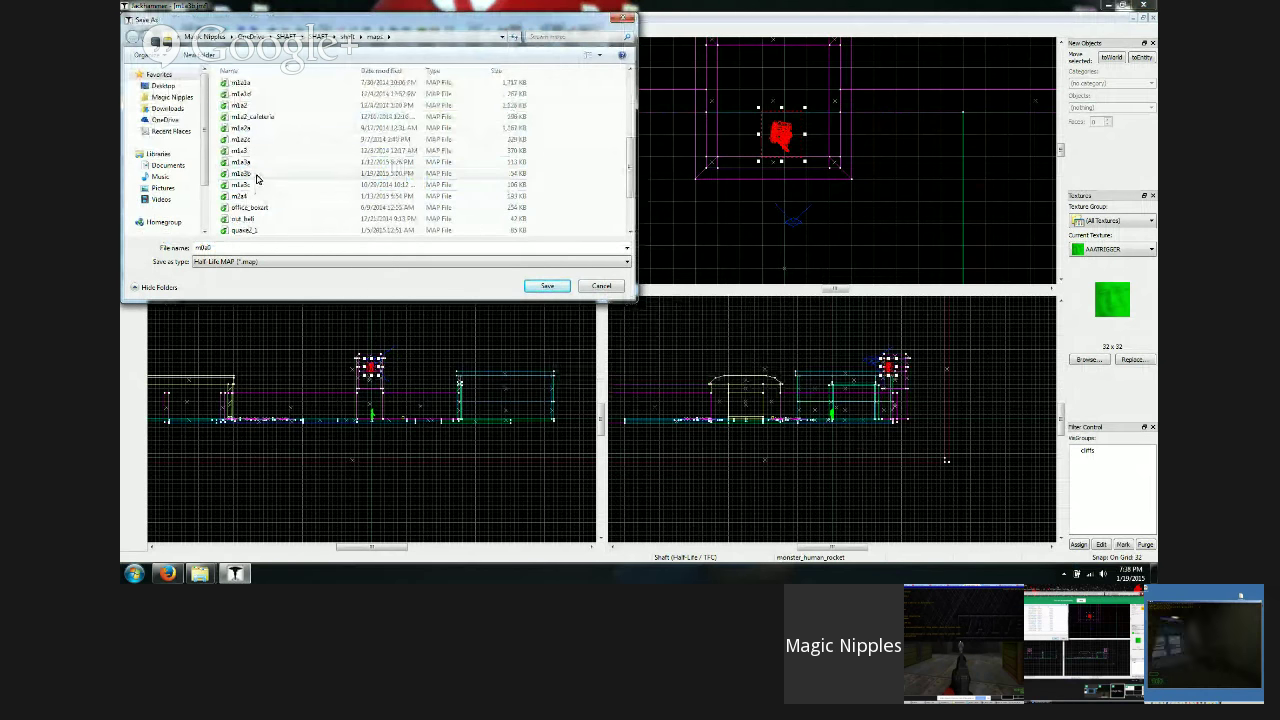
{"action": "double_click", "coordinate": [243, 185]}
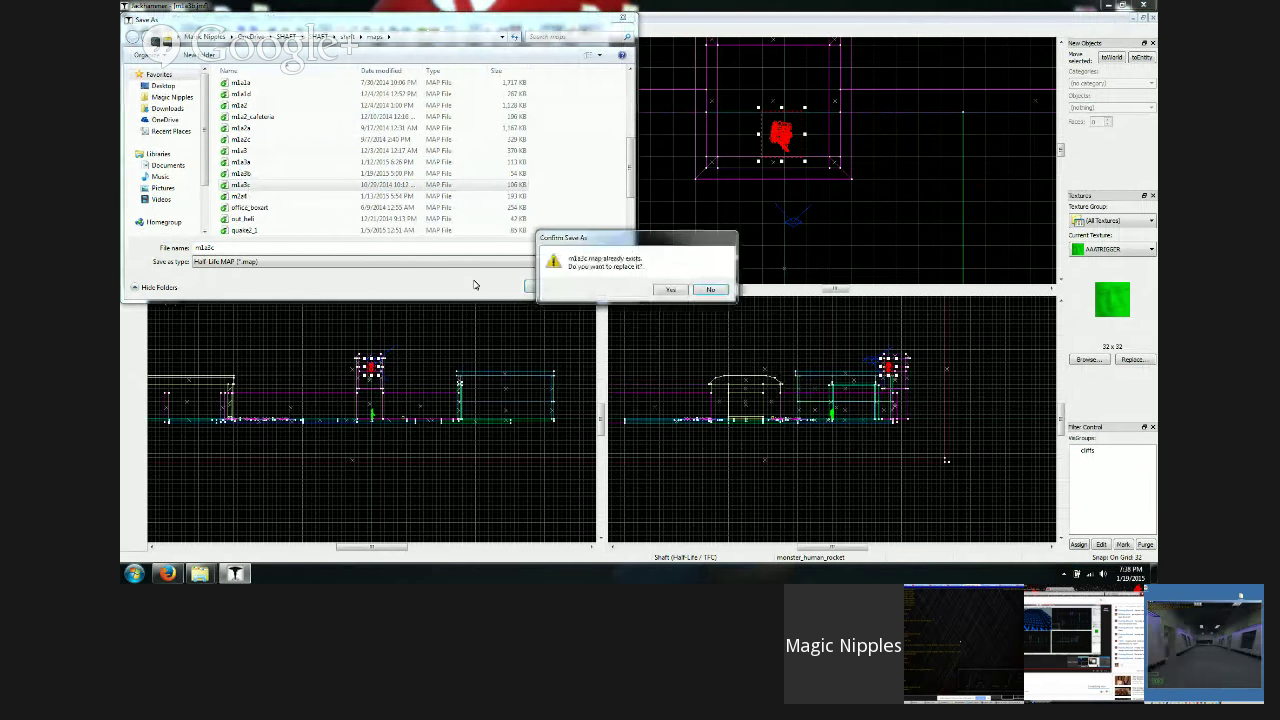
{"action": "left_click", "coordinate": [710, 289]}
{"action": "left_click", "coordinate": [240, 173]}
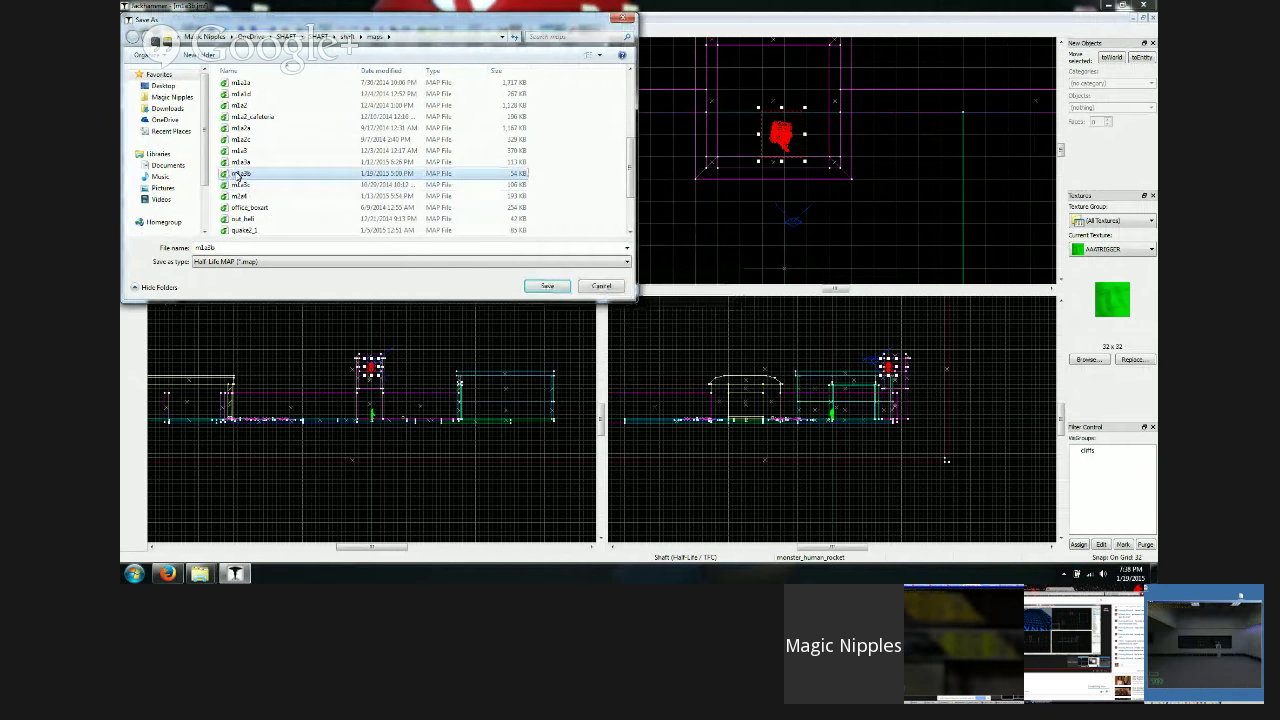
{"action": "left_click", "coordinate": [547, 286]}
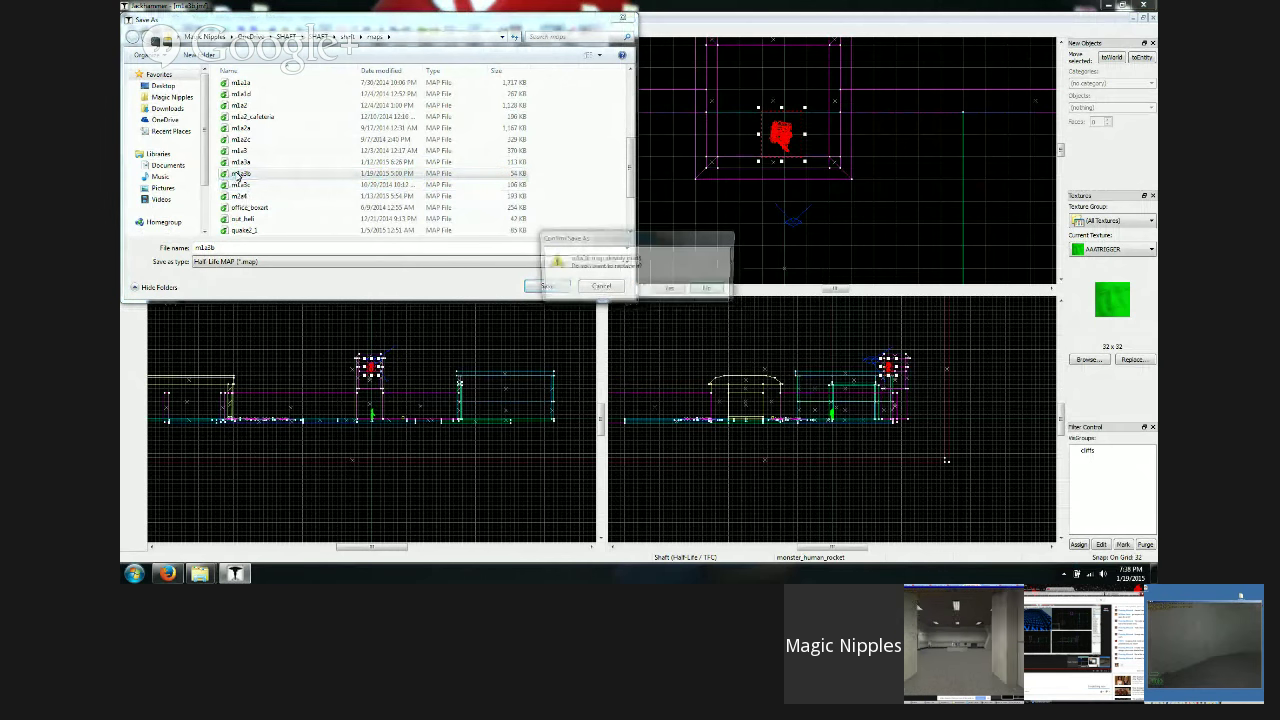
{"action": "left_click", "coordinate": [671, 291]}
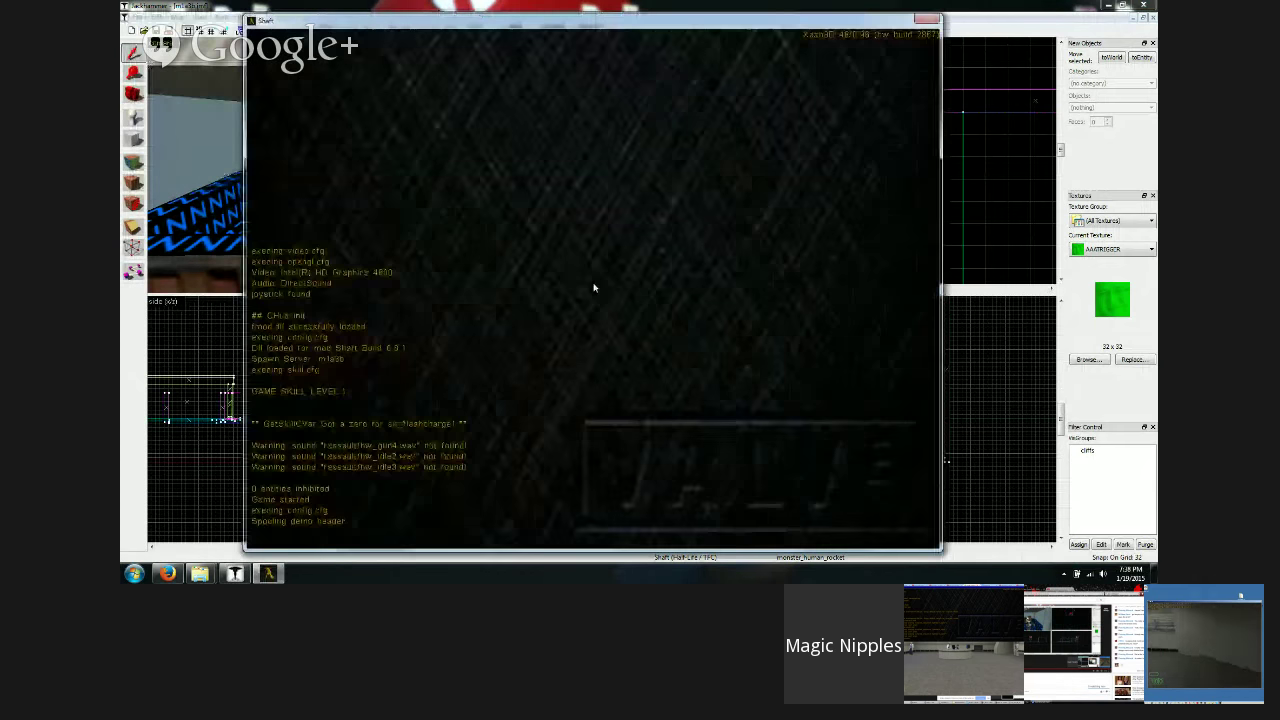
Step: Test the rocket soldier's attack from the watchtower in the running game, and bring up the game's main menu
{"action": "key", "text": "s"}
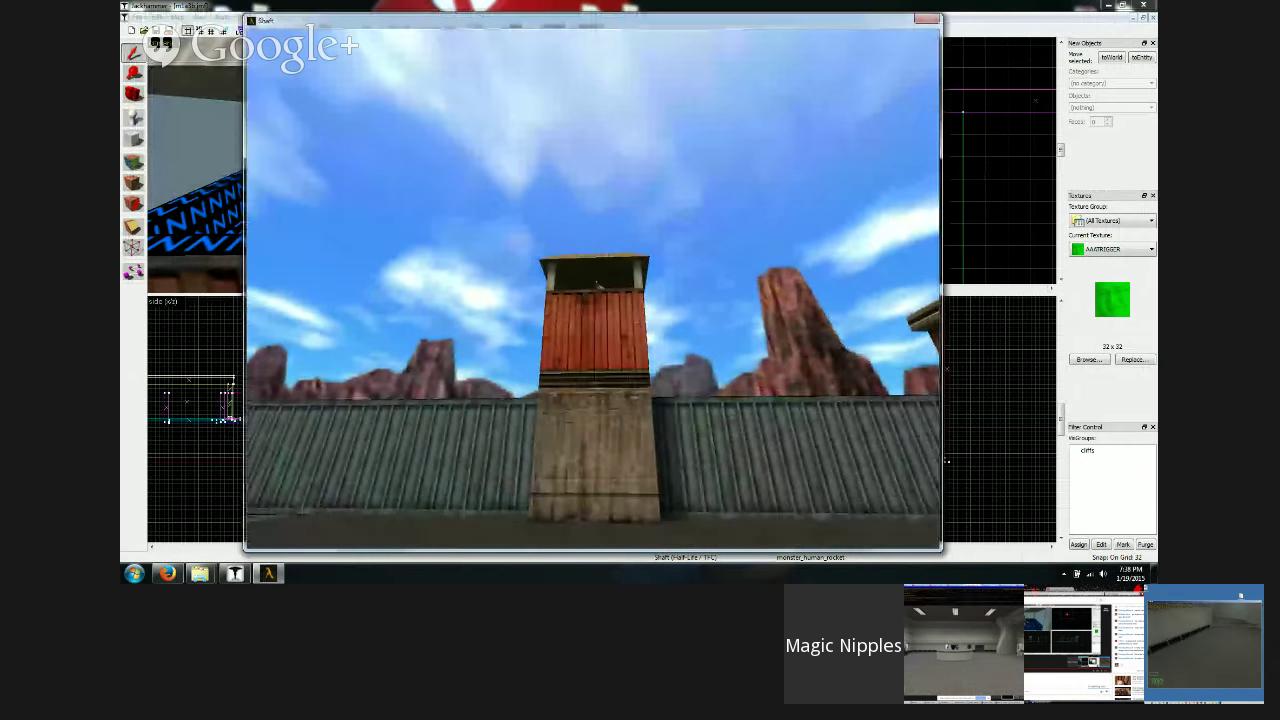
{"action": "key", "text": "a"}
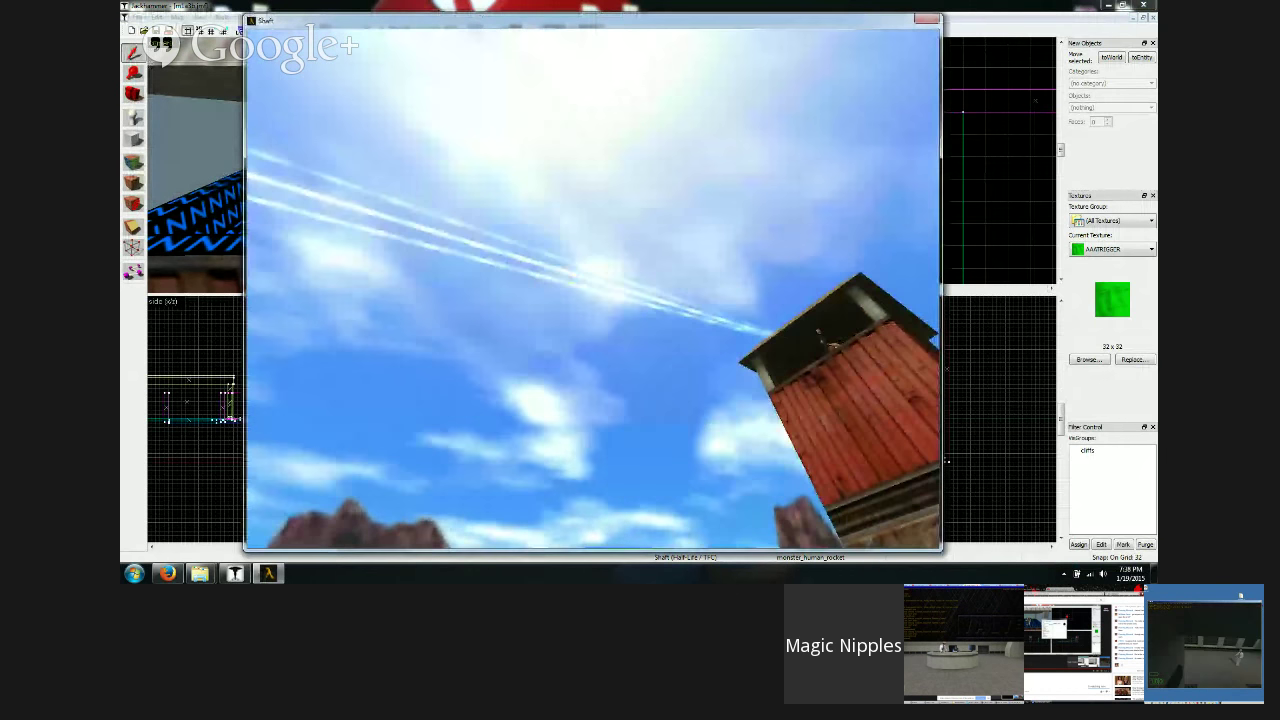
{"action": "key", "text": "Escape"}
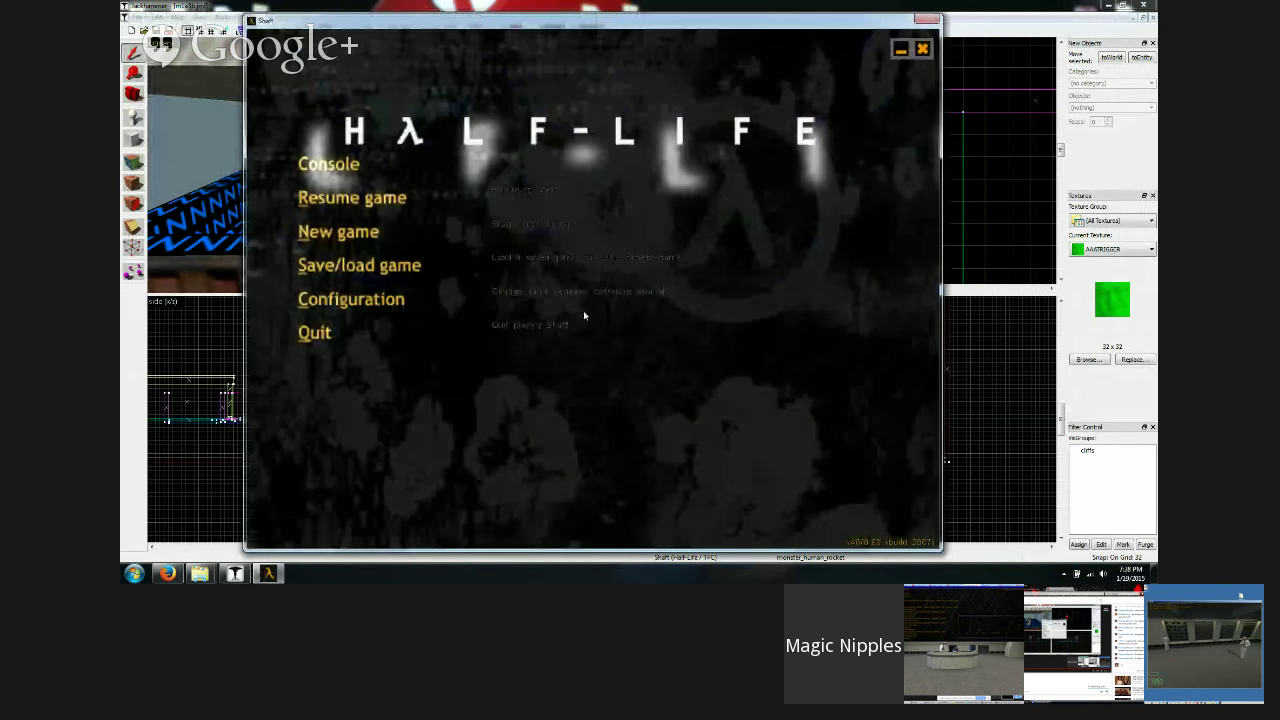
Step: Quit the running game without saving and close the finished compile log
{"action": "left_click", "coordinate": [314, 332]}
{"action": "left_click", "coordinate": [514, 351]}
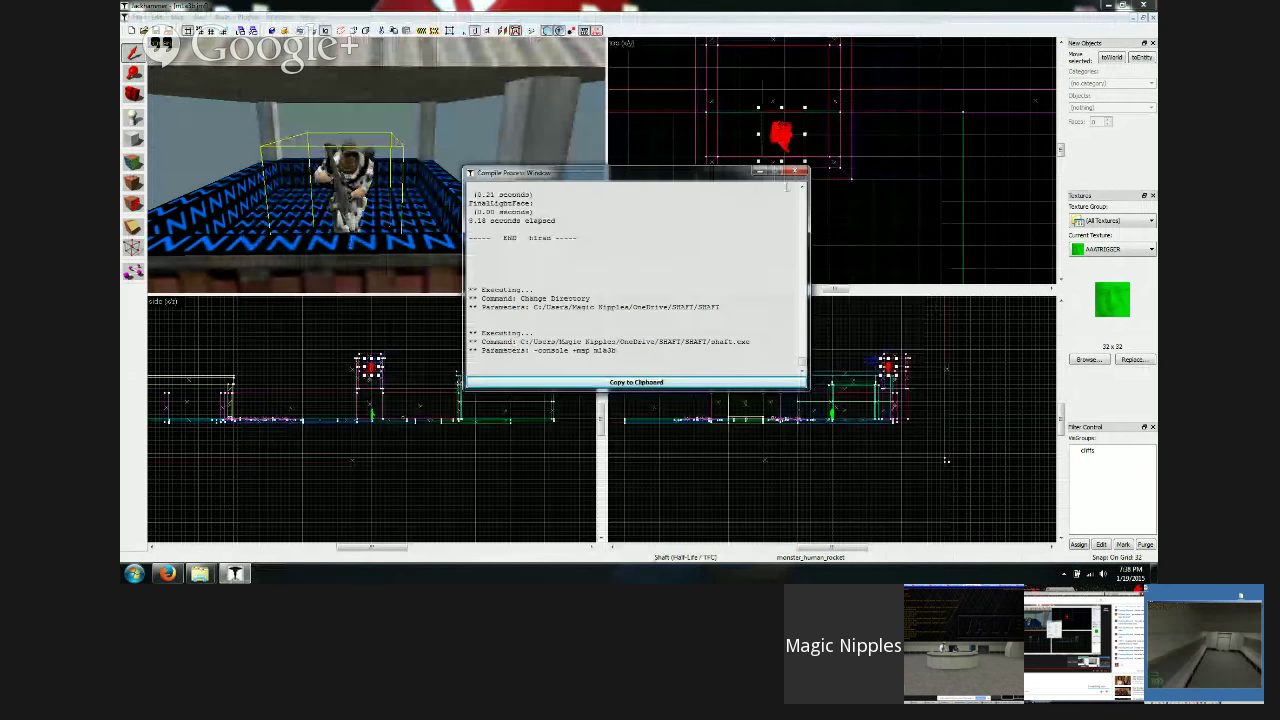
{"action": "left_click", "coordinate": [794, 171]}
Step: Delete the rocket soldier from the watchtower platform
{"action": "scroll", "coordinate": [375, 172], "scroll_direction": "down", "scroll_amount": 6}
{"action": "key", "text": "Escape"}
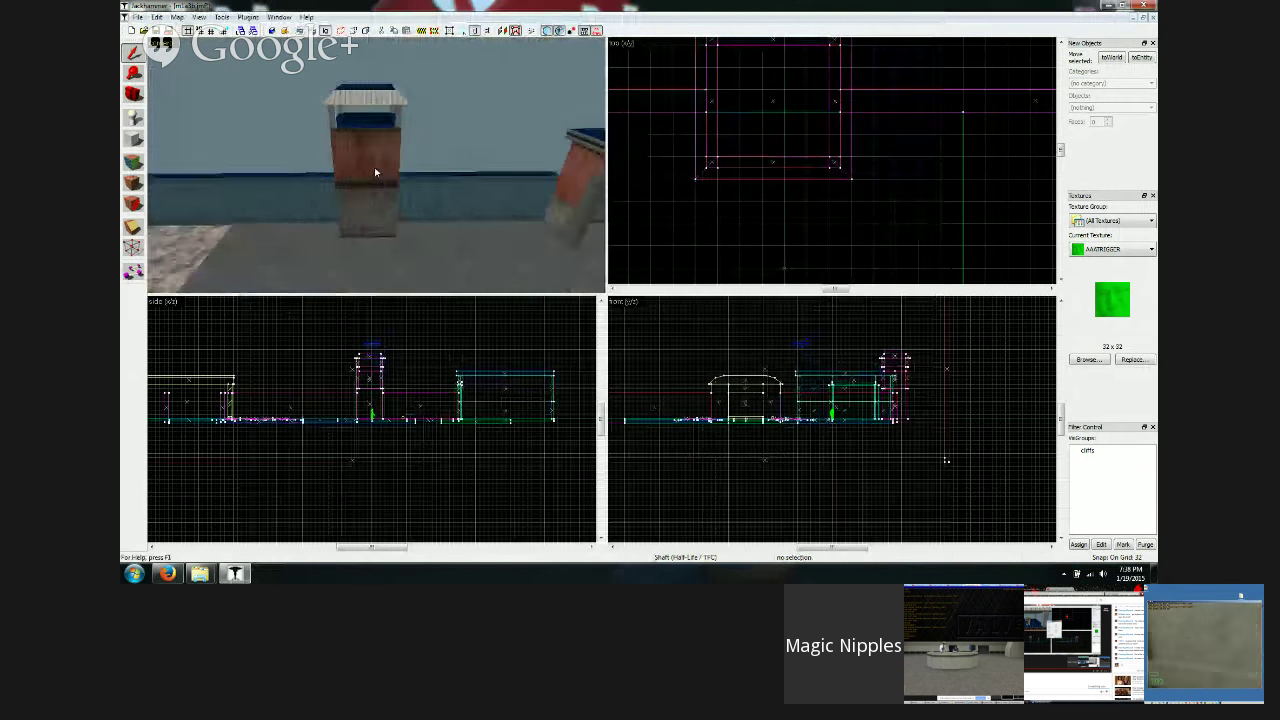
{"action": "key", "text": "z"}
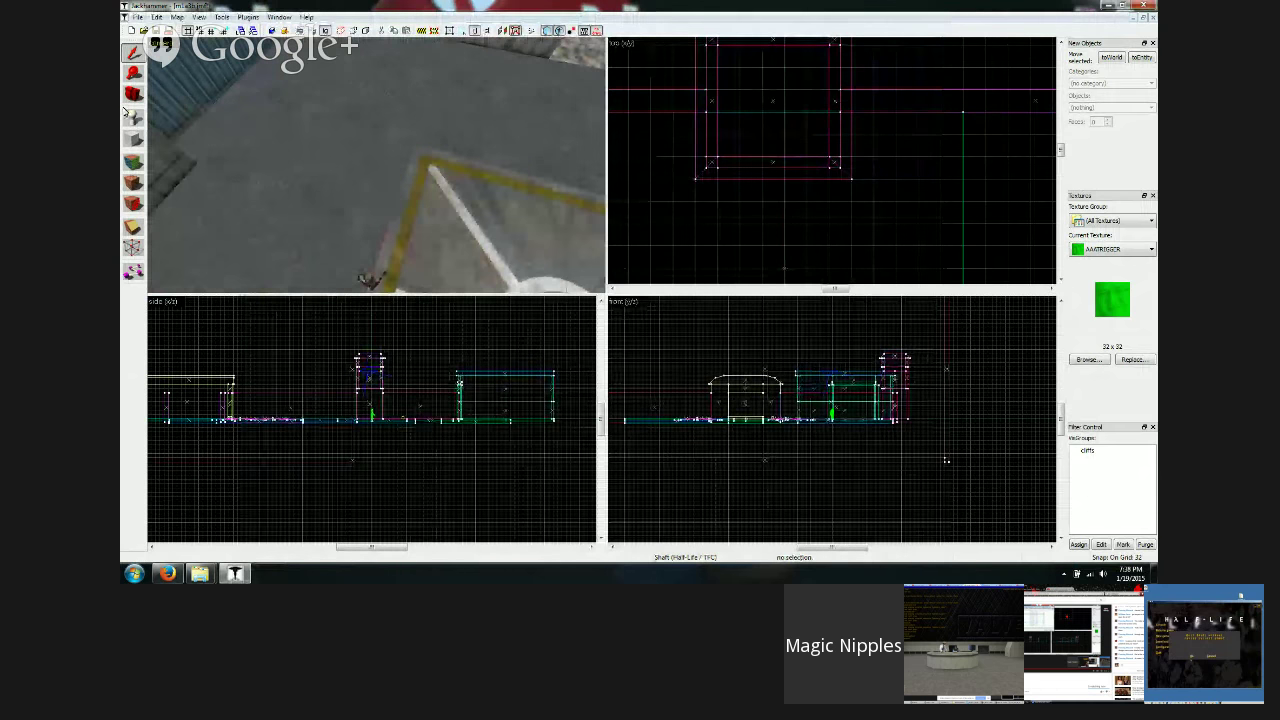
Step: Place a group of monster_human_rocket entities around the yard's helipad, including one near the red hangar
{"action": "left_click", "coordinate": [126, 114]}
{"action": "left_click", "coordinate": [330, 124]}
{"action": "key", "text": "d"}
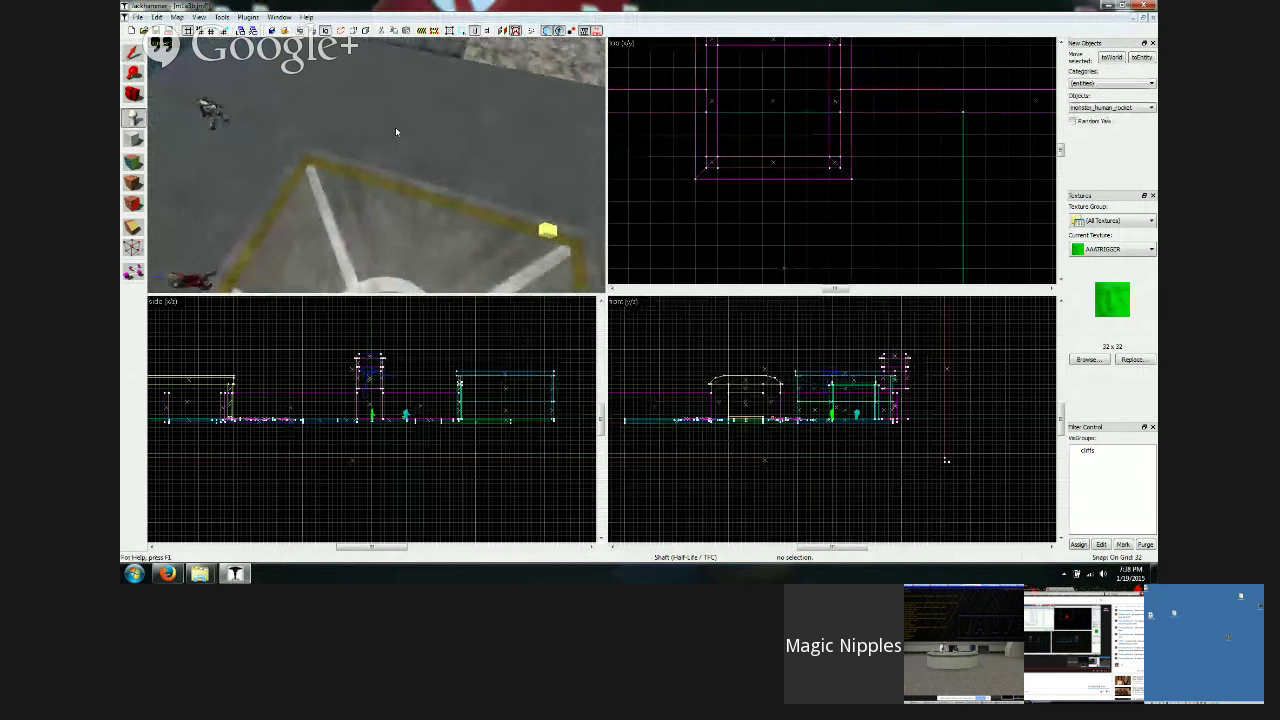
{"action": "key", "text": "s"}
{"action": "key", "text": "s"}
{"action": "left_click", "coordinate": [437, 158]}
{"action": "key", "text": "a"}
{"action": "left_click", "coordinate": [358, 62]}
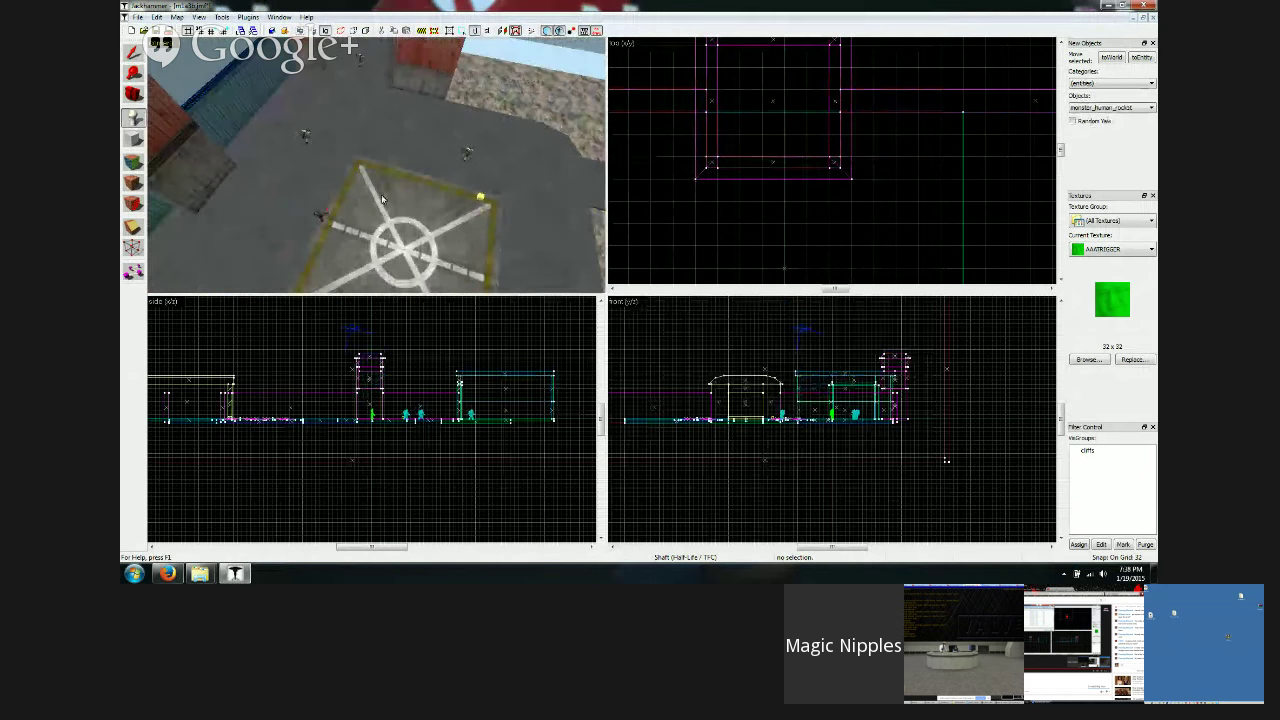
{"action": "left_click", "coordinate": [381, 194]}
{"action": "left_click", "coordinate": [247, 206]}
{"action": "key", "text": "a"}
{"action": "left_click", "coordinate": [246, 240]}
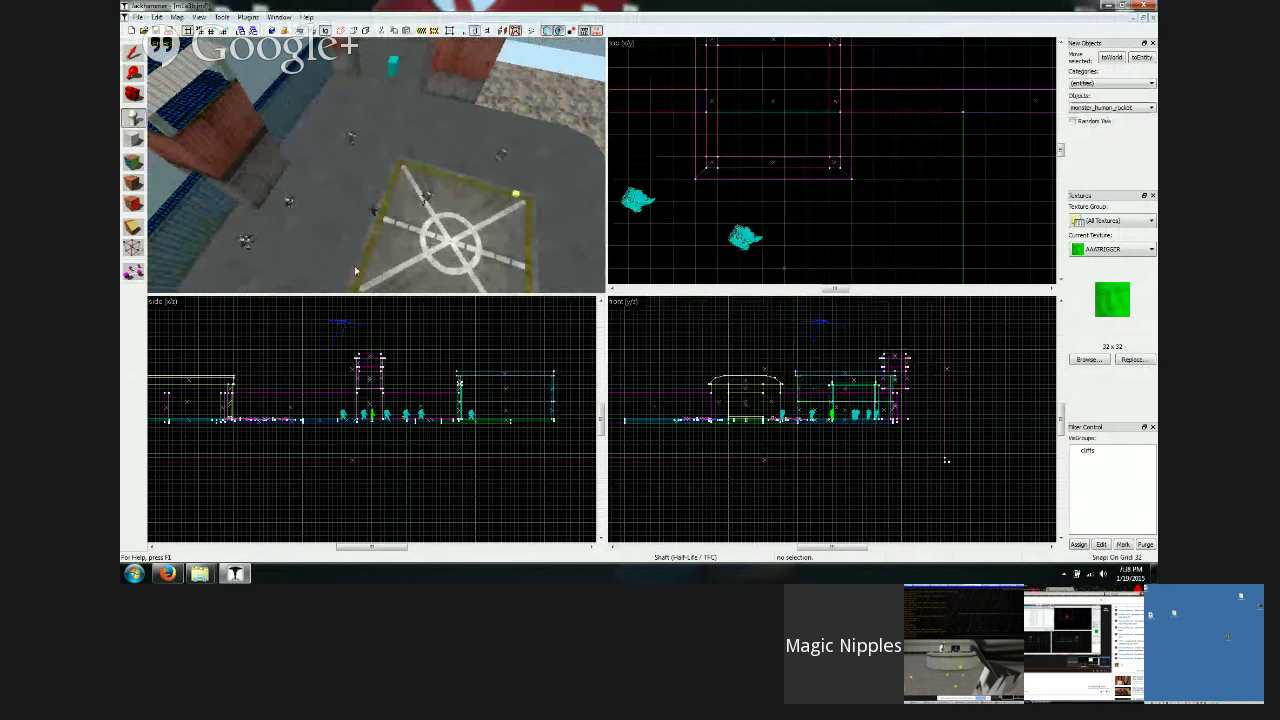
{"action": "key", "text": "d"}
{"action": "key", "text": "w"}
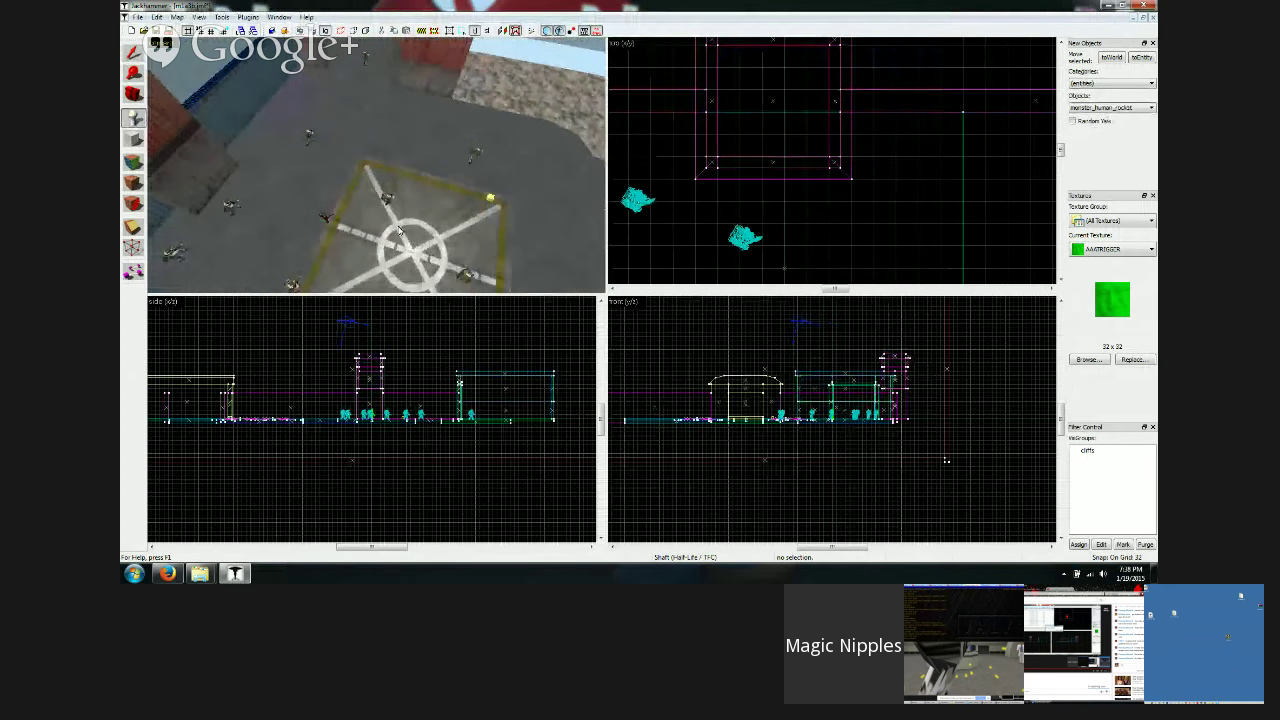
{"action": "key", "text": "a"}
Step: Run the m1a3b map with the current compile settings to launch it in the game
{"action": "left_click", "coordinate": [138, 17]}
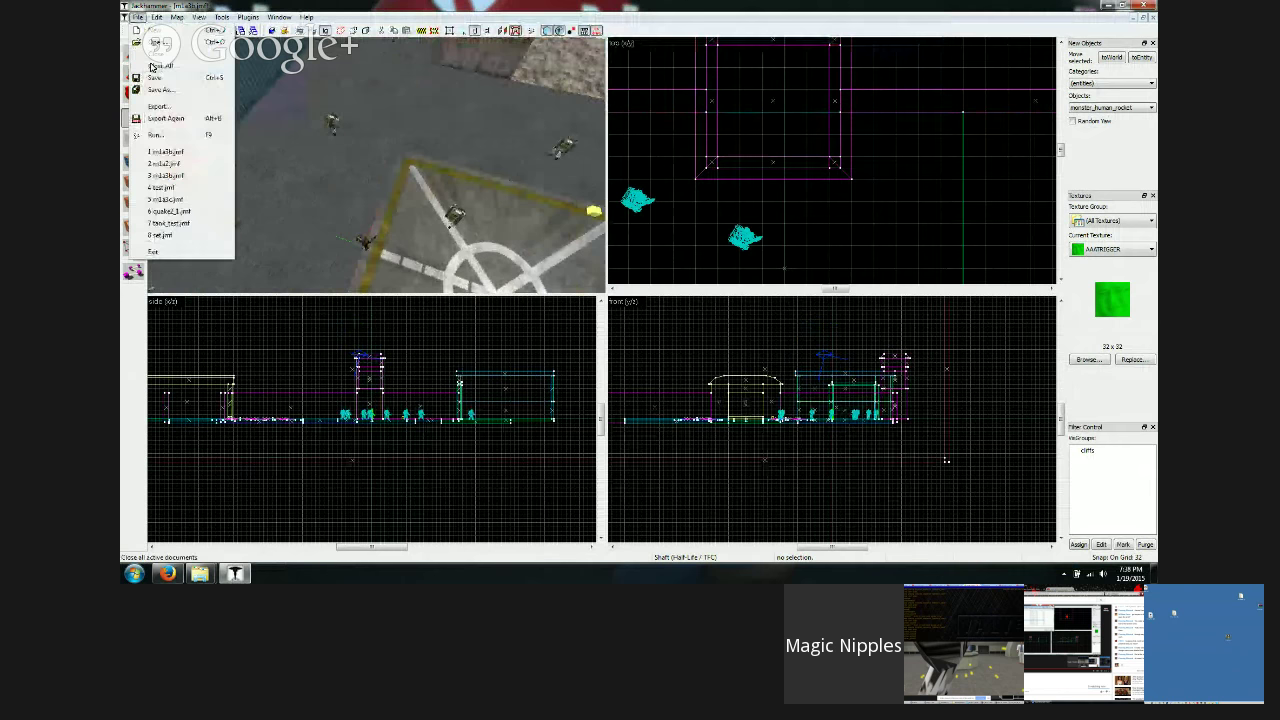
{"action": "left_click", "coordinate": [158, 135]}
{"action": "left_click", "coordinate": [651, 369]}
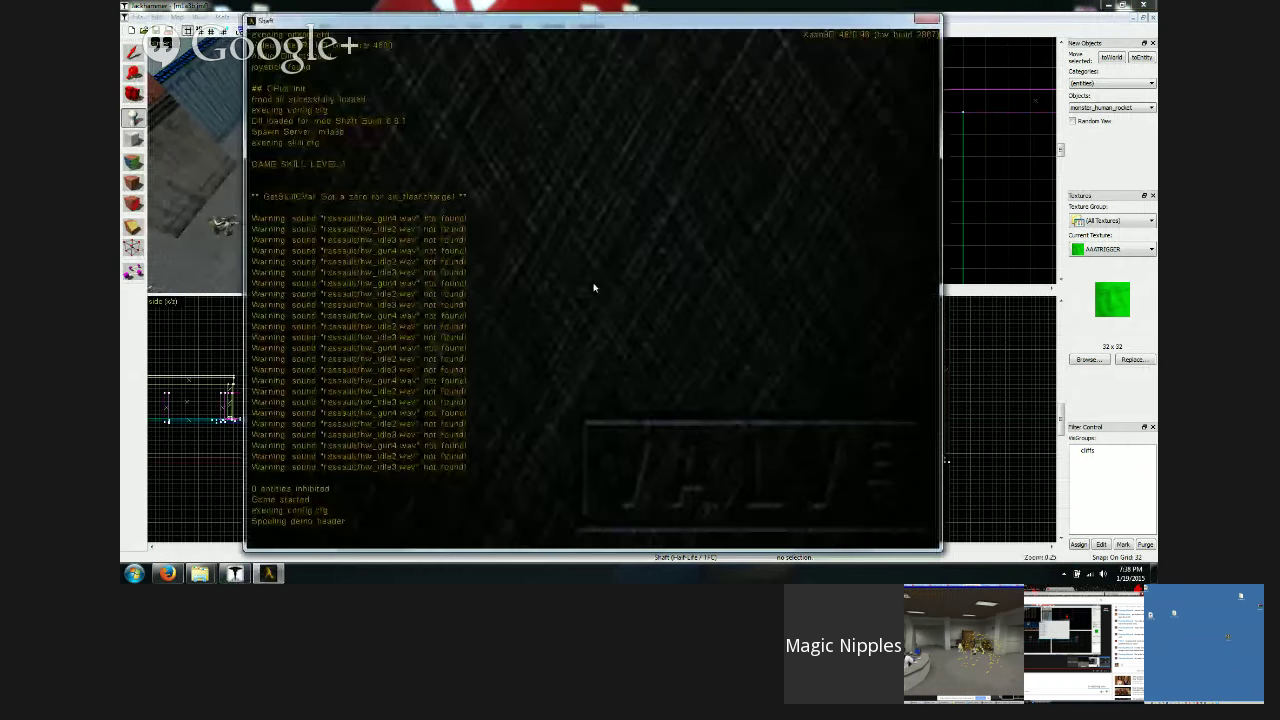
Step: Walk through the yard in the game to test how the group of rocket soldiers attacks
{"action": "key", "text": "w"}
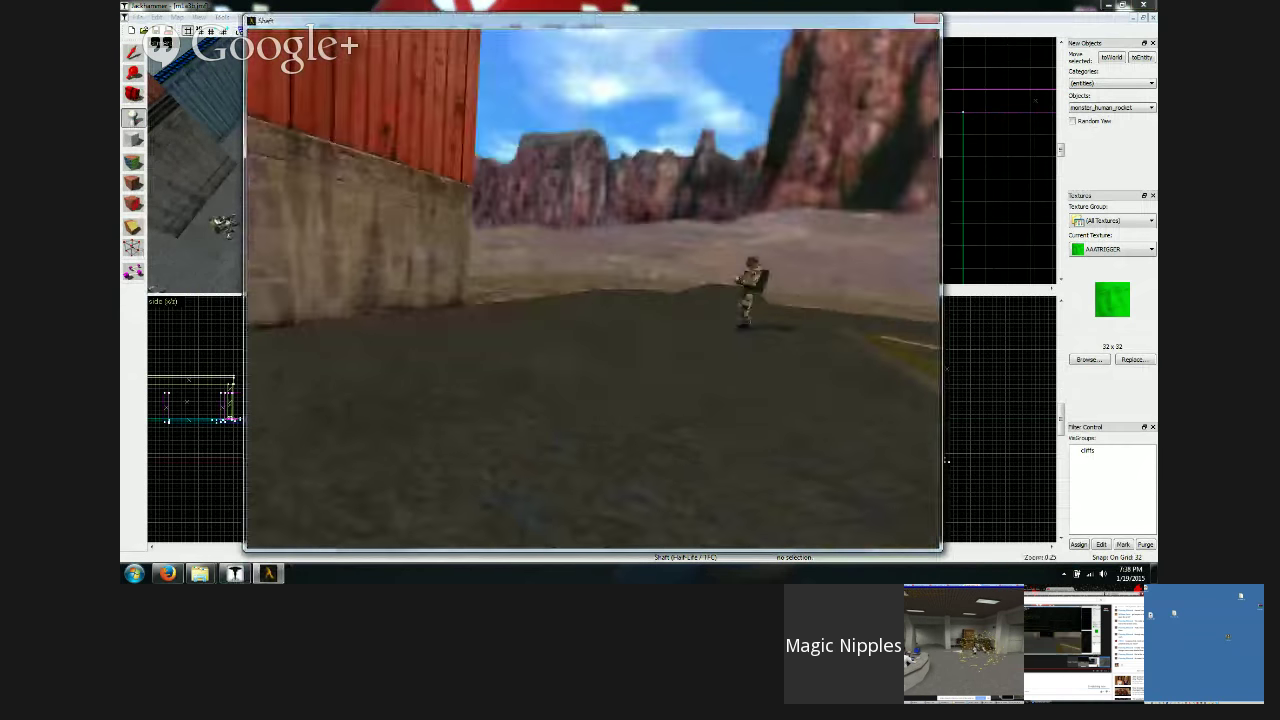
{"action": "key", "text": "w"}
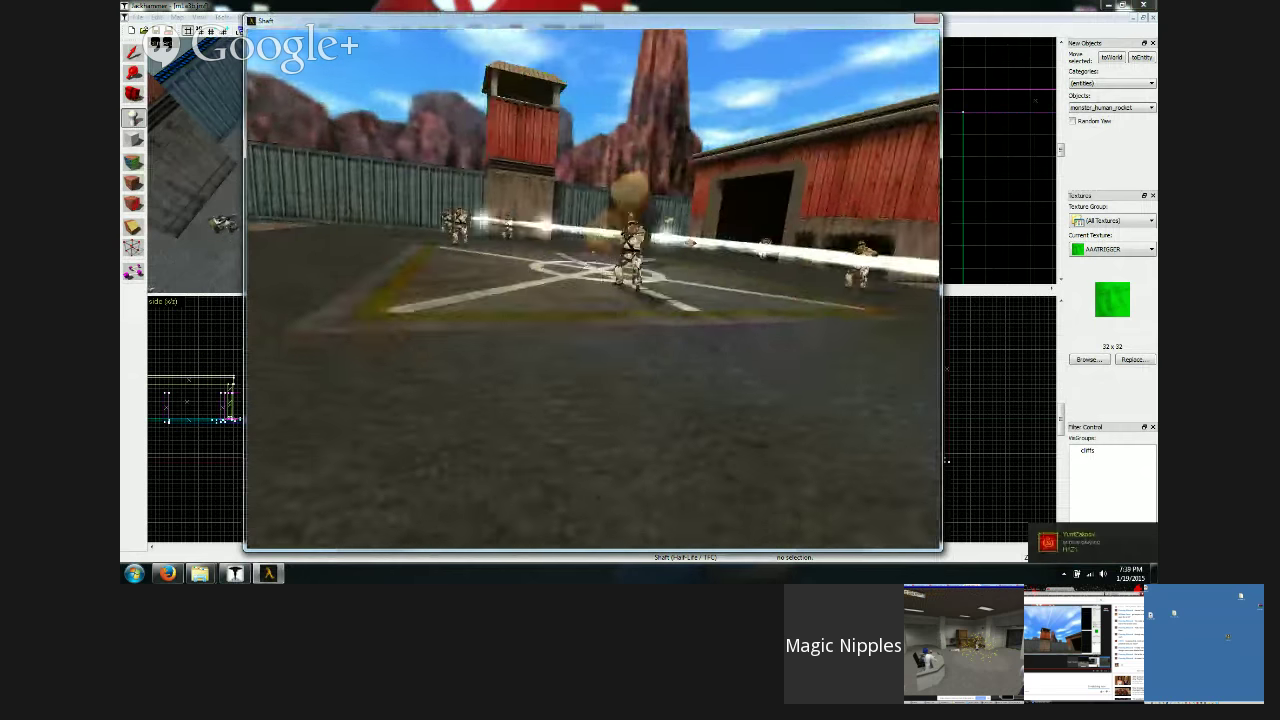
{"action": "key", "text": "w"}
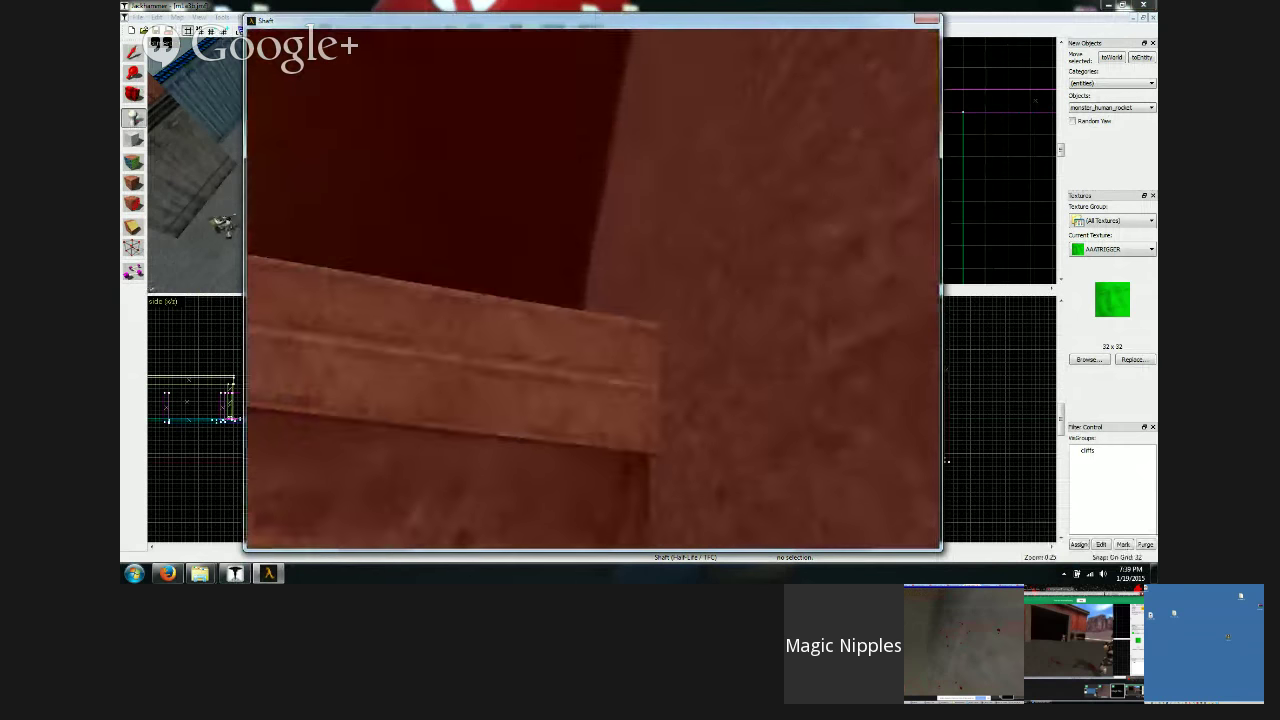
Step: Quit the game without saving and return to the map editor, dismissing the compile log
{"action": "key", "text": "Escape"}
{"action": "left_click", "coordinate": [316, 332]}
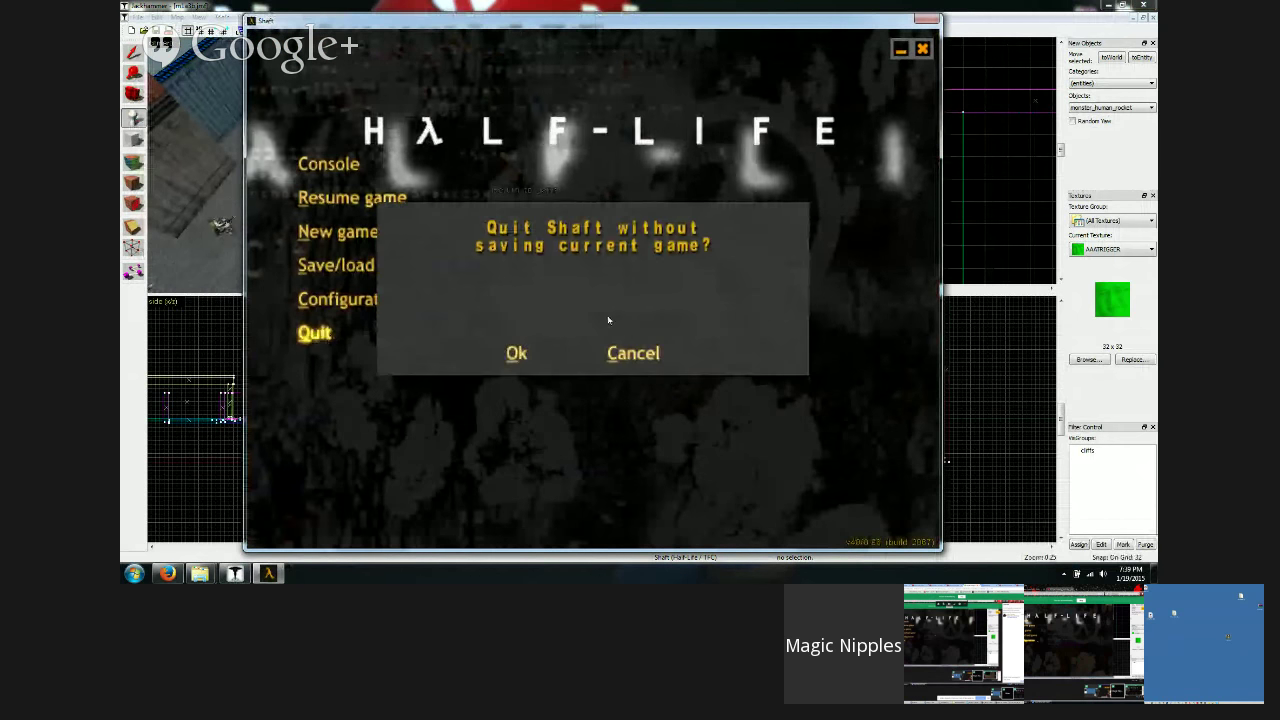
{"action": "left_click", "coordinate": [505, 353]}
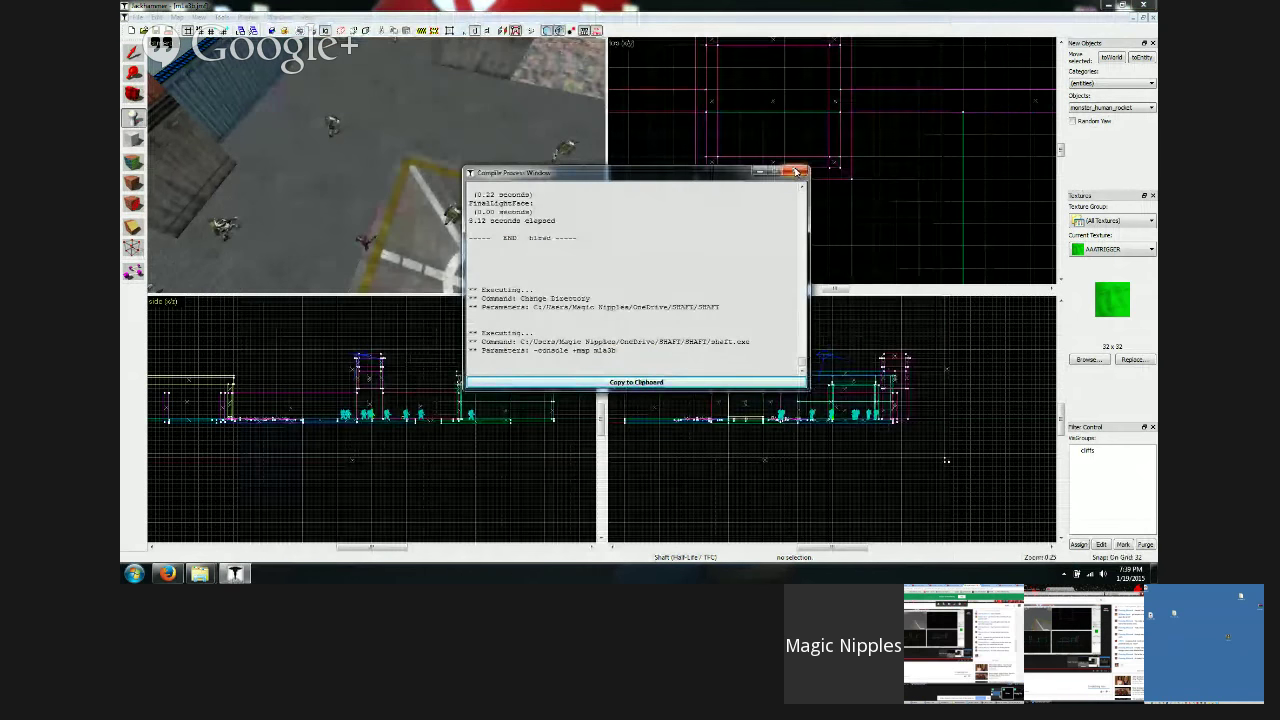
Step: Select the rocket soldiers standing around the helipad together and delete them
{"action": "key", "text": "w"}
{"action": "key", "text": "Right"}
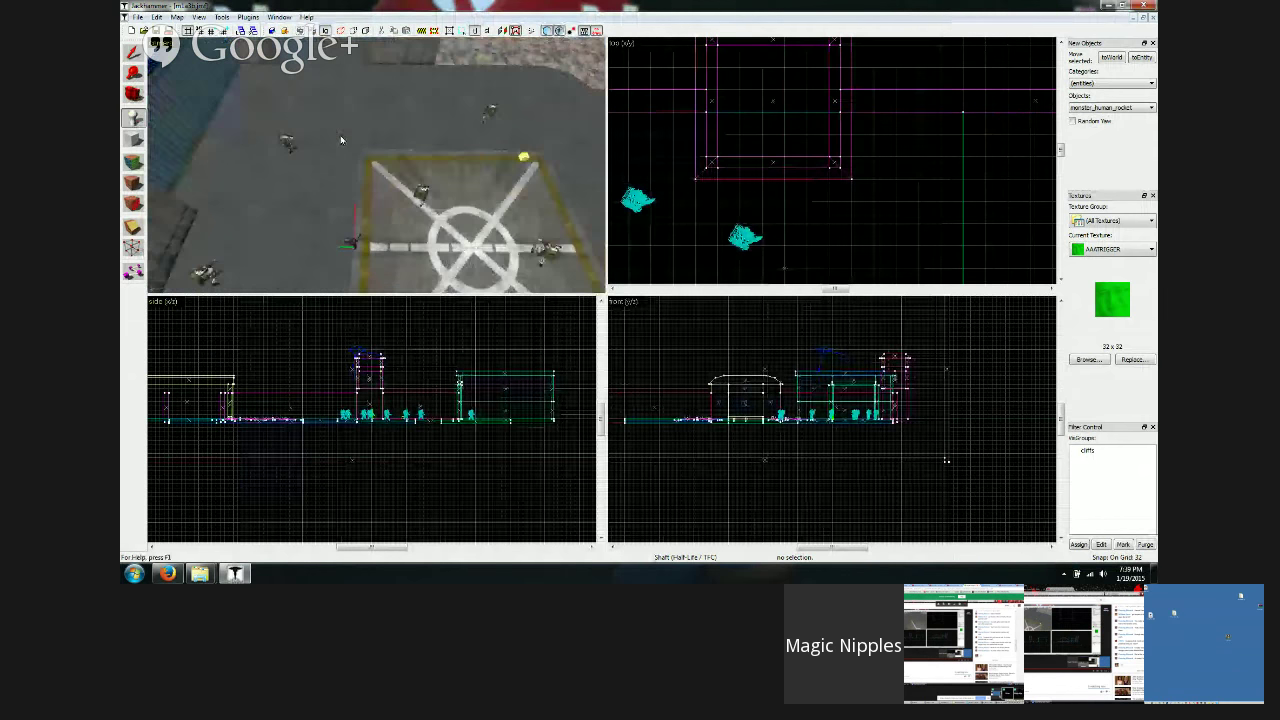
{"action": "key", "text": "w"}
{"action": "key", "text": "Up"}
{"action": "key", "text": "Right"}
{"action": "key", "text": "a"}
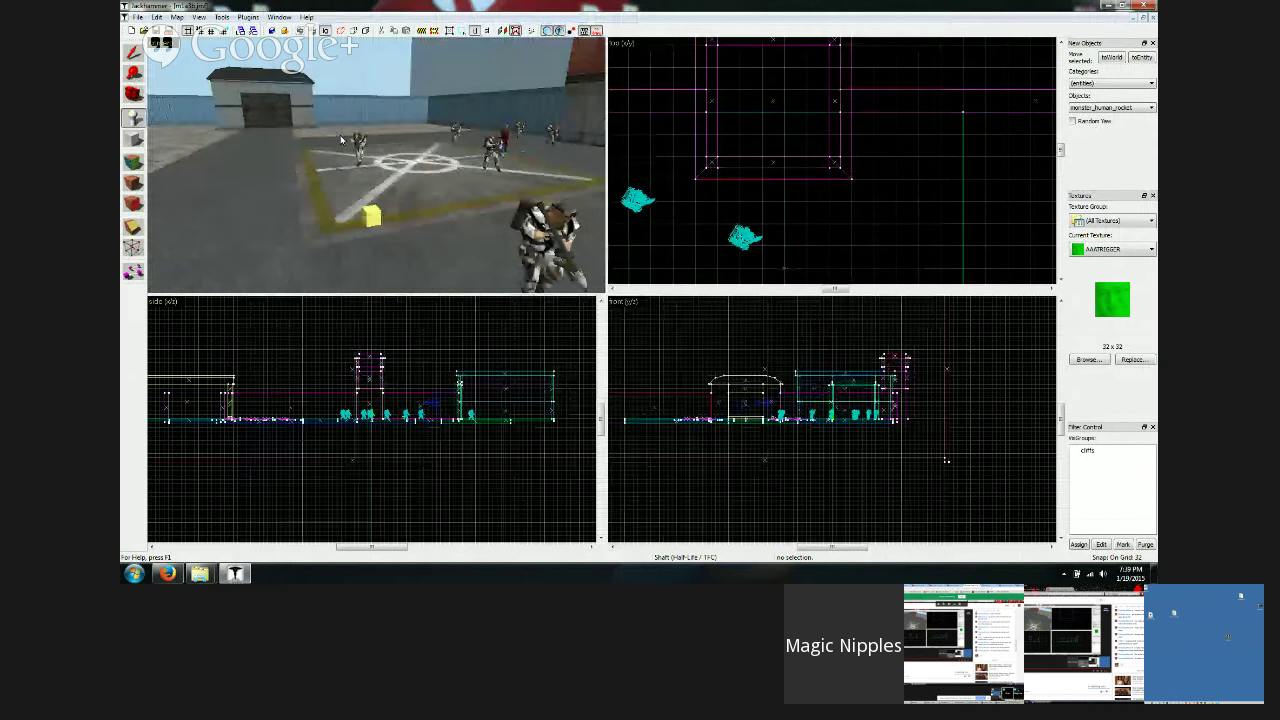
{"action": "key", "text": "Left"}
{"action": "key", "text": "Down"}
{"action": "key", "text": "w"}
{"action": "key", "text": "Left"}
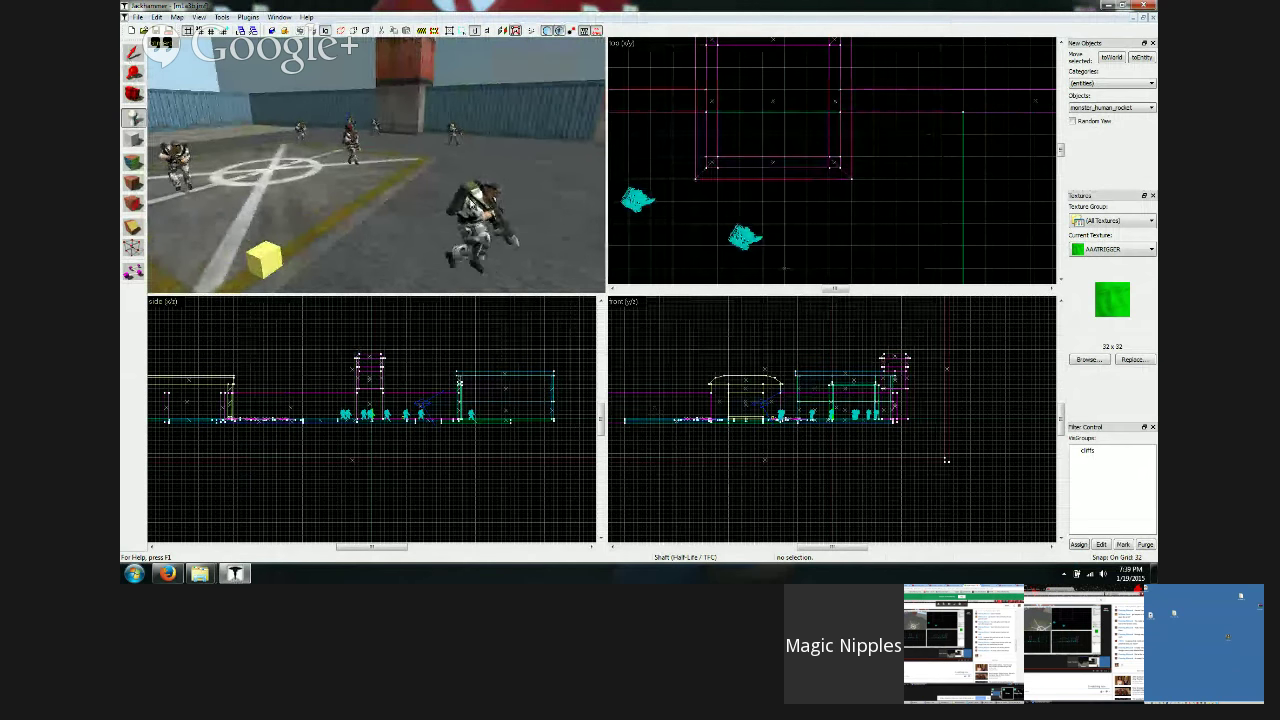
{"action": "left_click", "coordinate": [133, 52]}
{"action": "left_click", "coordinate": [476, 222]}
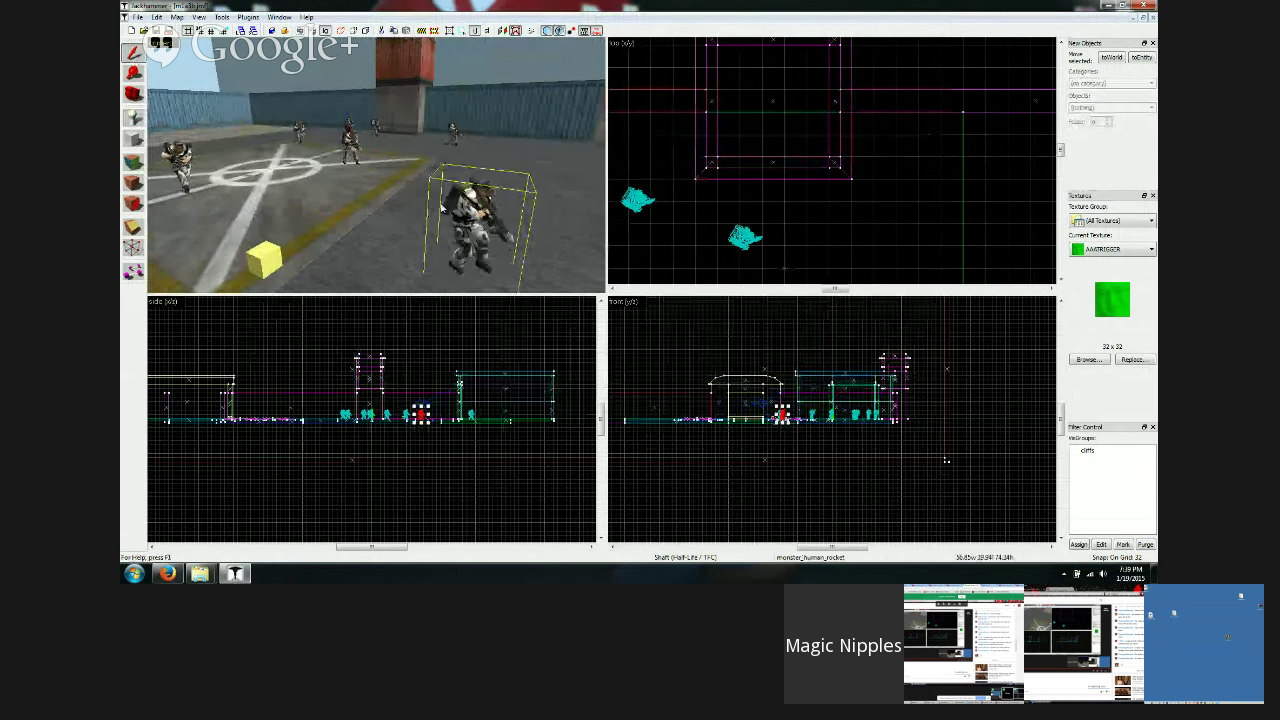
{"action": "left_click", "coordinate": [453, 131], "text": "ctrl"}
{"action": "left_click", "coordinate": [376, 126], "text": "ctrl"}
{"action": "left_click", "coordinate": [348, 124], "text": "ctrl"}
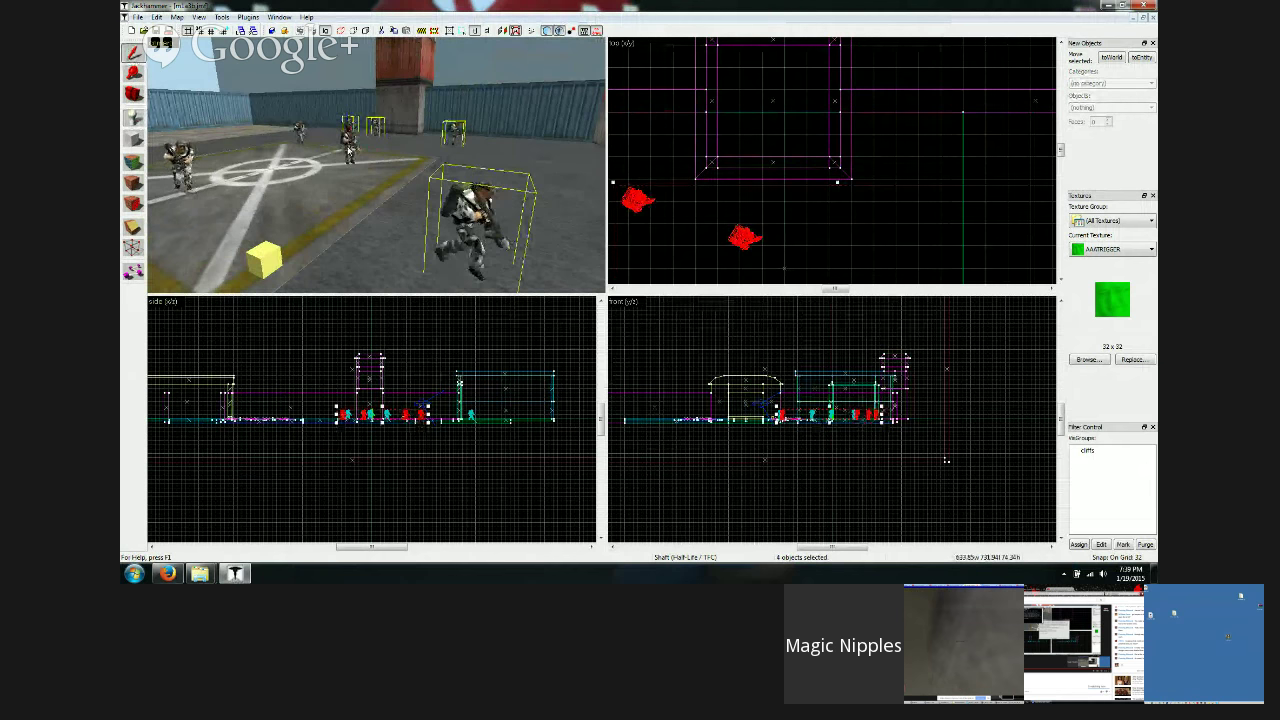
{"action": "left_click", "coordinate": [350, 145], "text": "ctrl"}
{"action": "left_click", "coordinate": [298, 131], "text": "ctrl"}
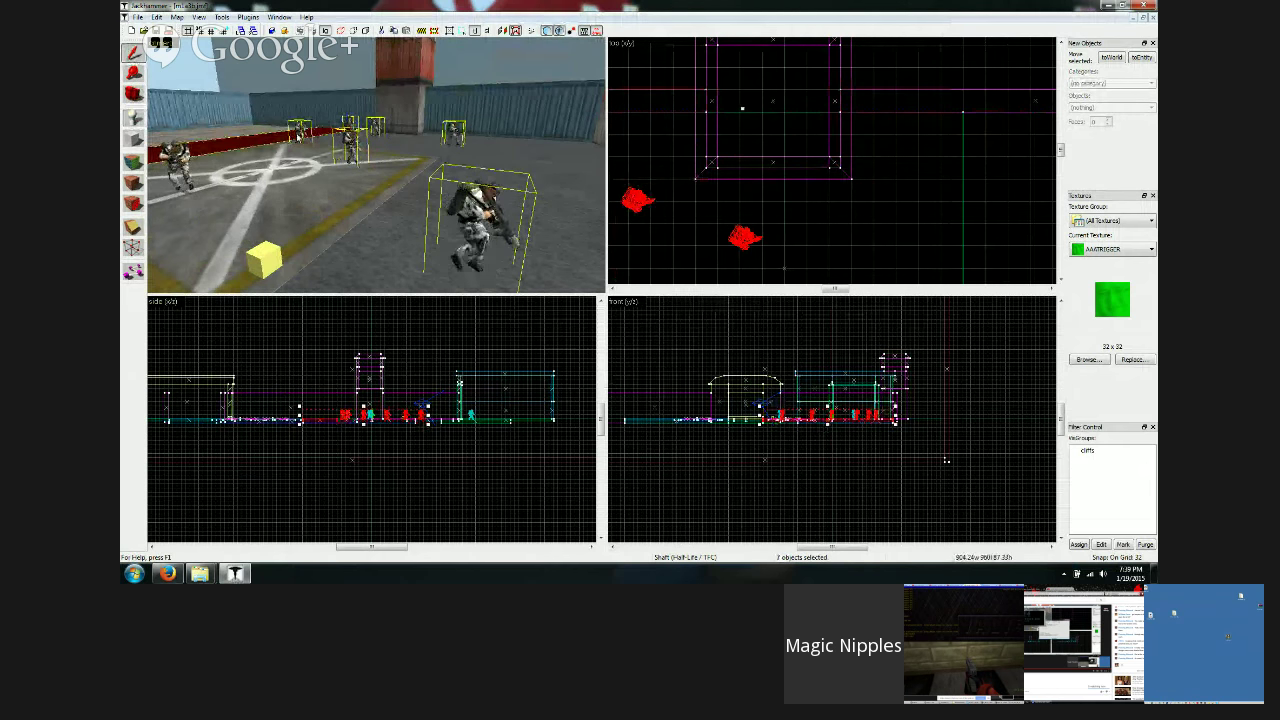
{"action": "key", "text": "Delete"}
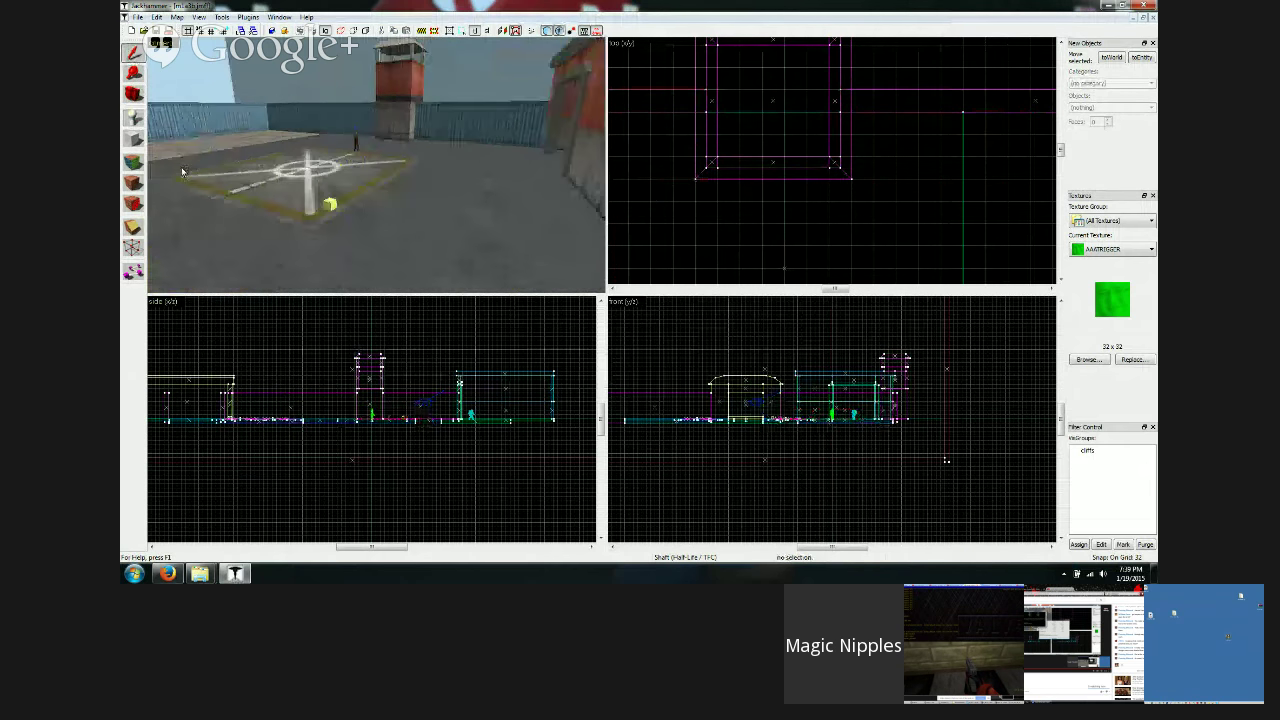
Step: Delete the remaining rocket soldier inside the red hangar
{"action": "key", "text": "w"}
{"action": "key", "text": "Right"}
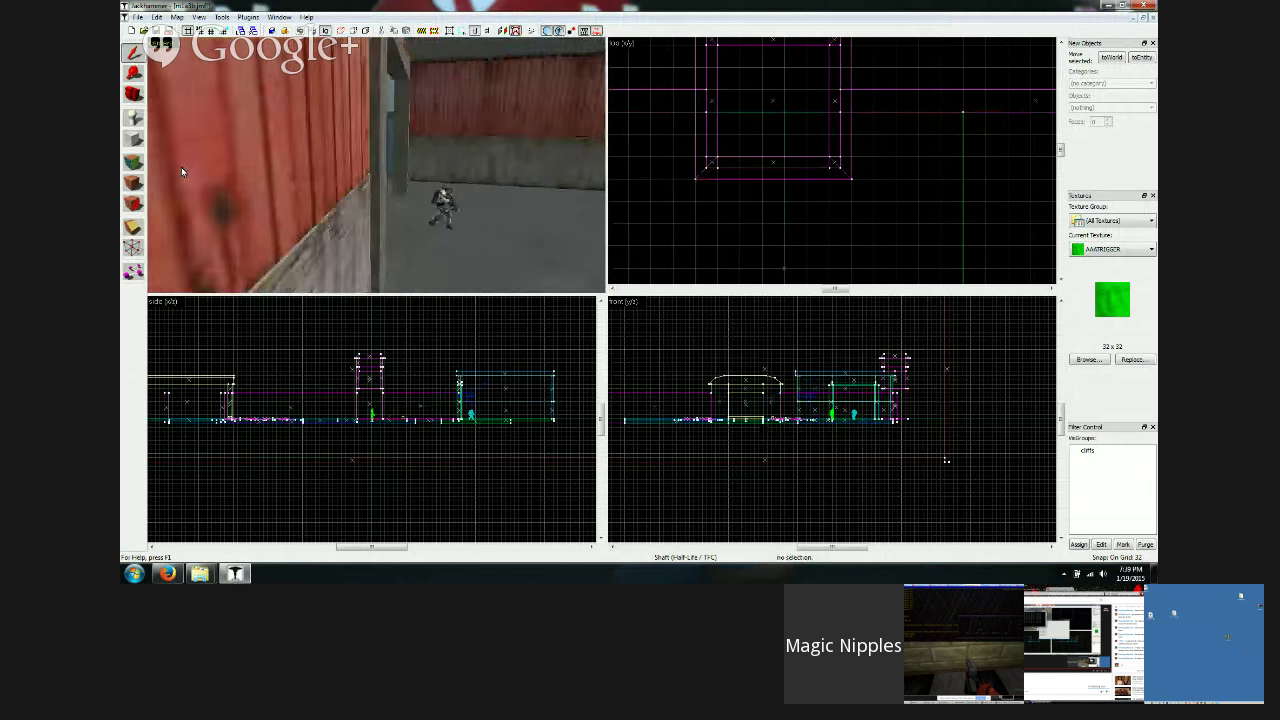
{"action": "left_click", "coordinate": [320, 205]}
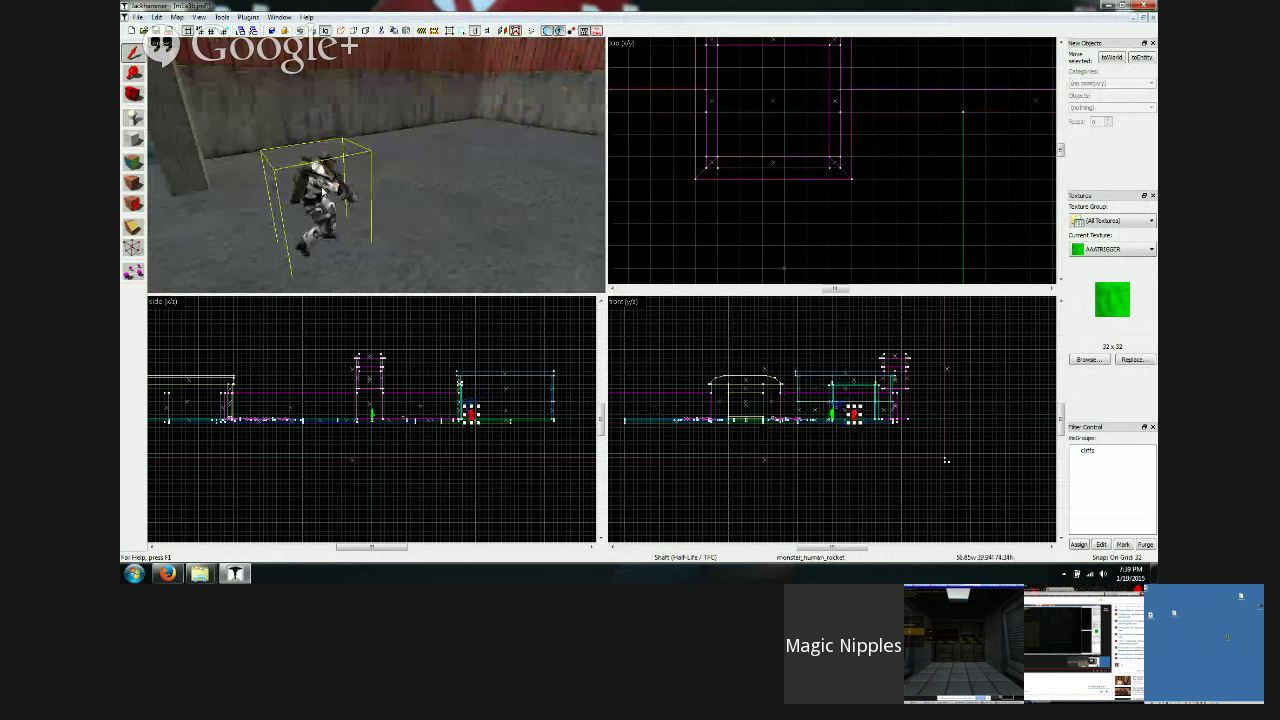
{"action": "key", "text": "w"}
{"action": "key", "text": "Delete"}
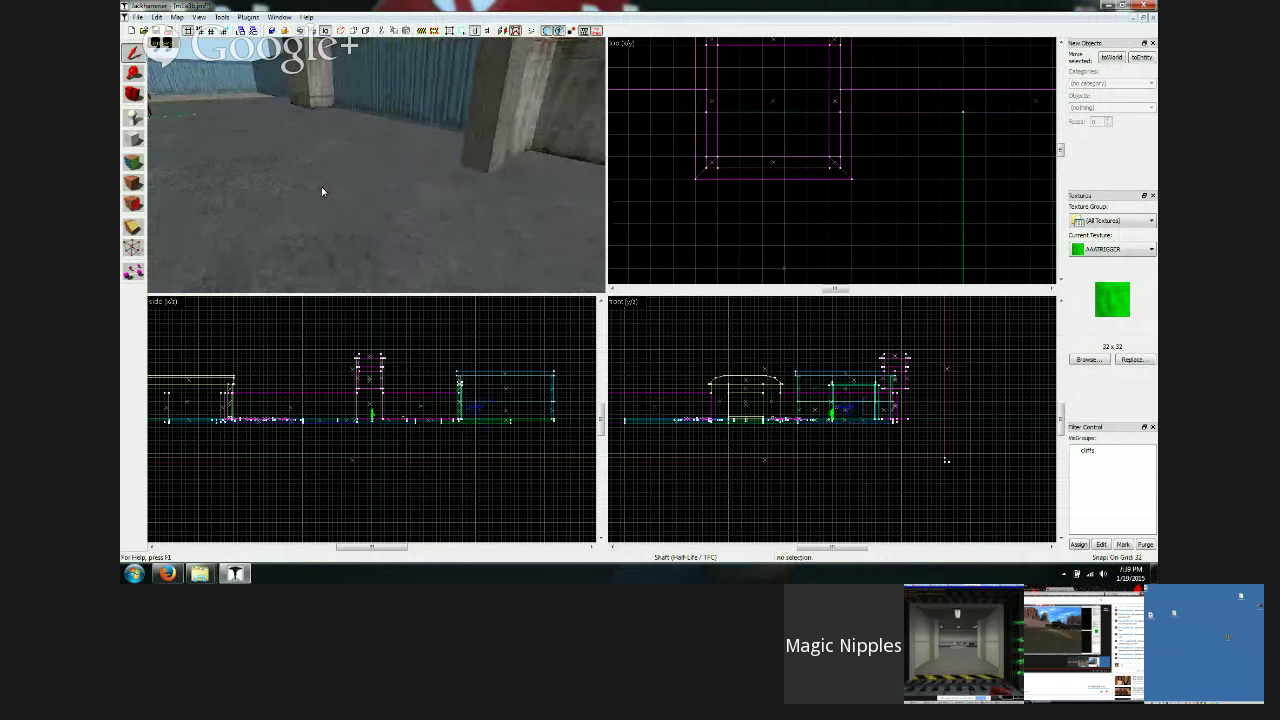
Step: Close the map editor, saving the changes to m1a3b.jmf
{"action": "key", "text": "z"}
{"action": "key", "text": "w"}
{"action": "key", "text": "z"}
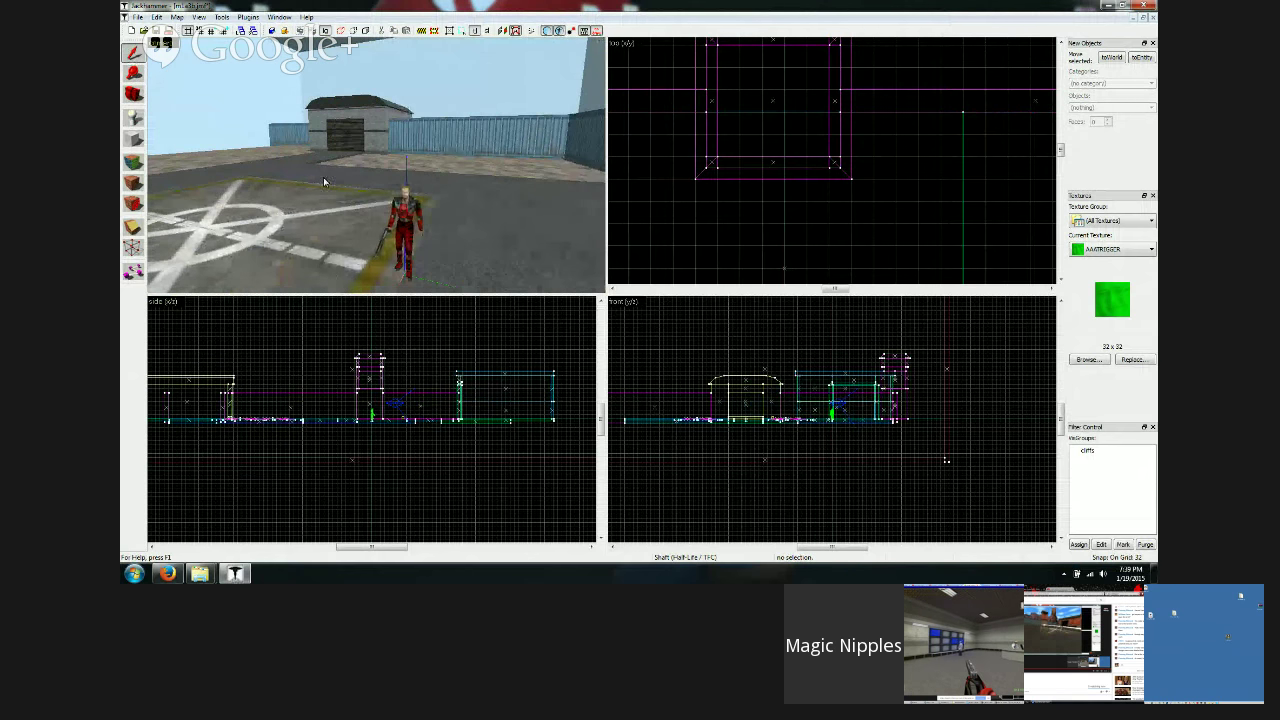
{"action": "left_click", "coordinate": [1151, 7]}
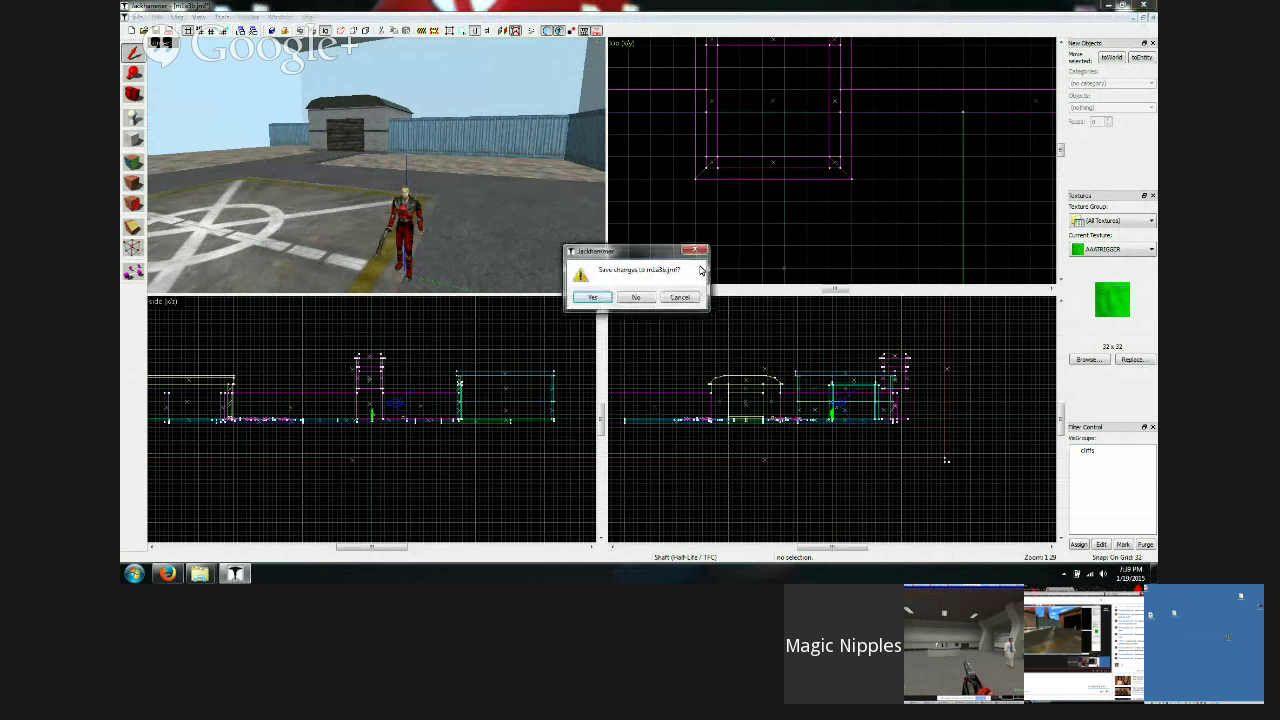
{"action": "left_click", "coordinate": [594, 298]}
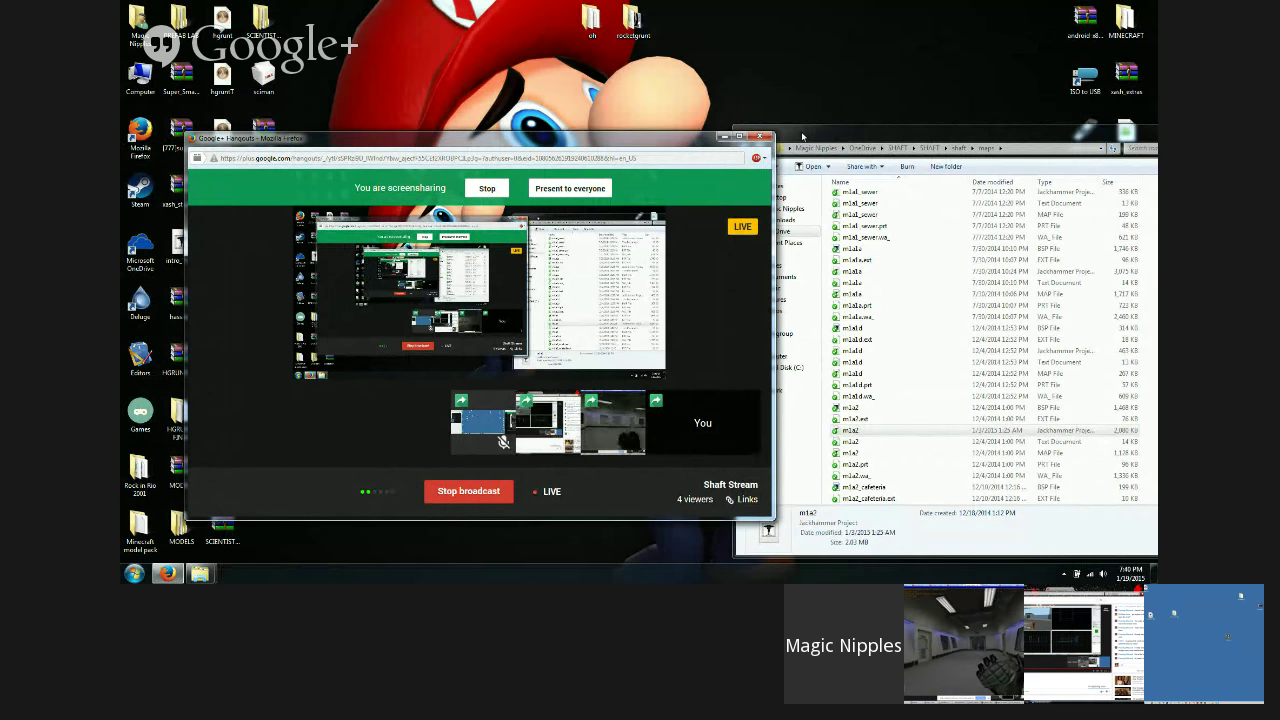
Step: Bring the maps folder window to the front and move it clear of the Hangouts window
{"action": "left_click", "coordinate": [802, 135]}
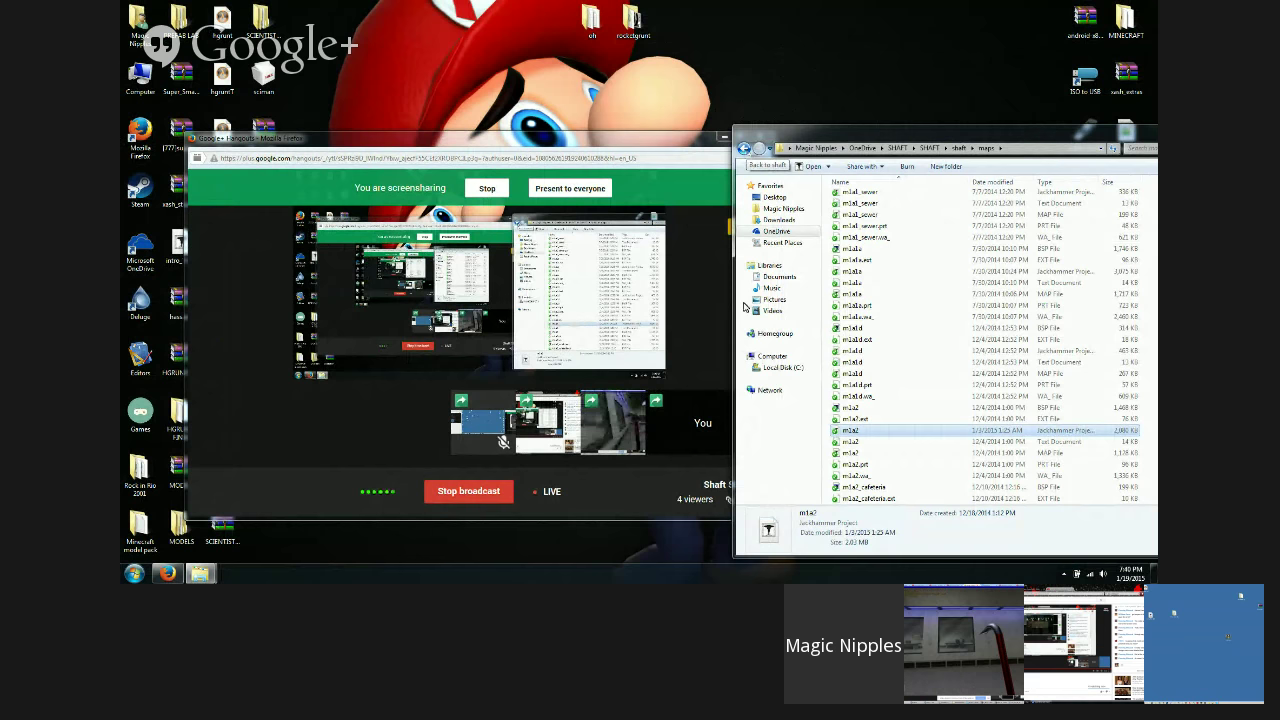
{"action": "scroll", "coordinate": [886, 382], "scroll_direction": "down", "scroll_amount": 1}
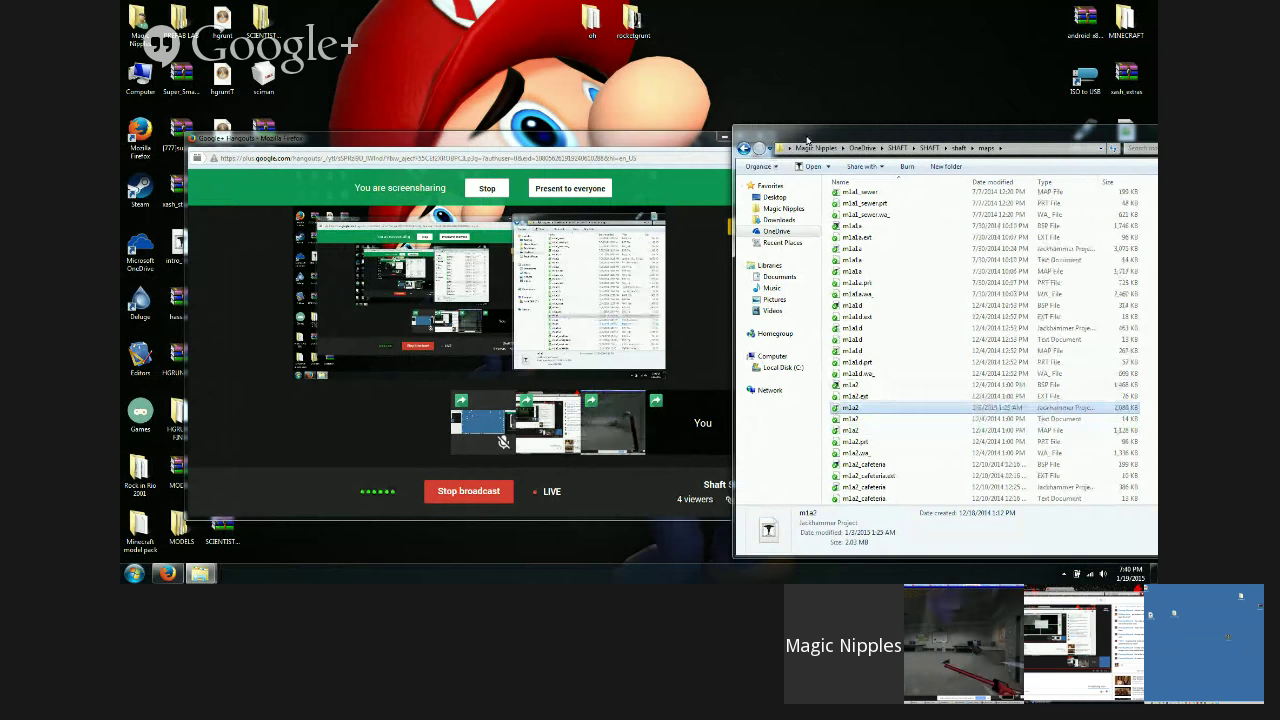
{"action": "left_click_drag", "start_coordinate": [807, 140], "coordinate": [849, 145]}
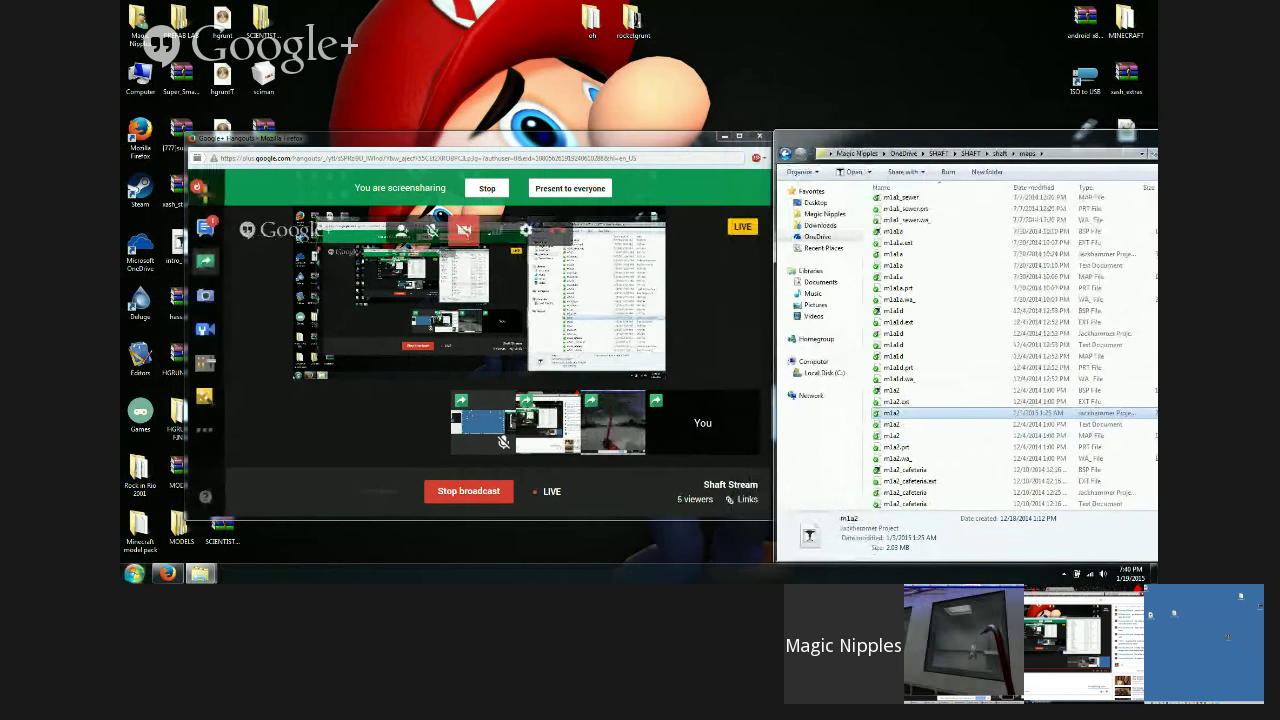
Step: Switch to Firefox, bring its Hangouts window back up, and request a new tab
{"action": "left_click", "coordinate": [164, 576]}
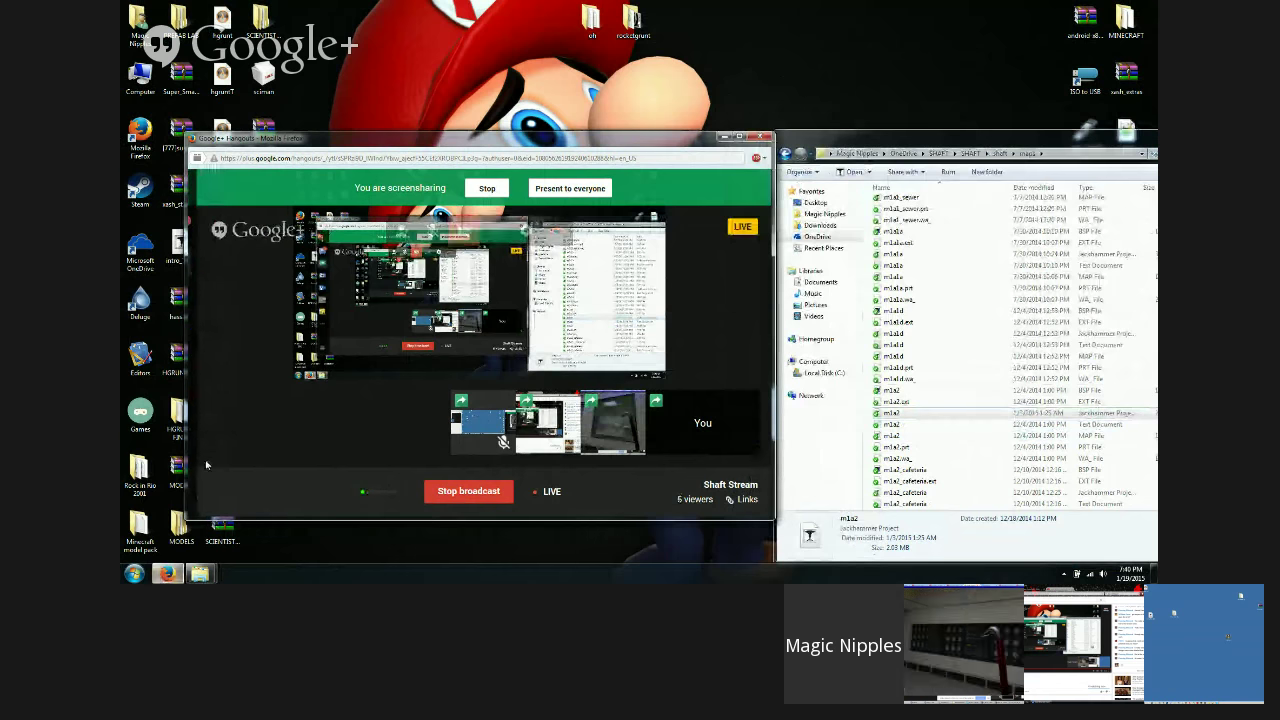
{"action": "right_click", "coordinate": [162, 578]}
{"action": "left_click", "coordinate": [166, 577]}
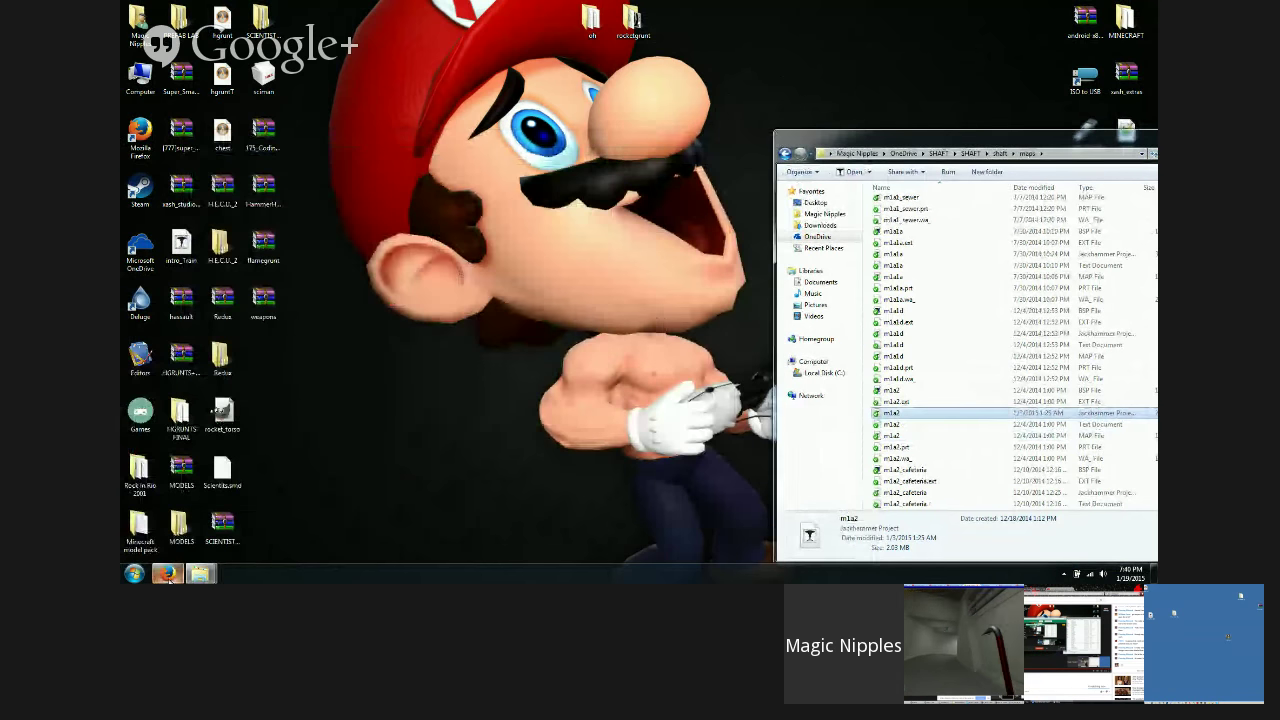
{"action": "left_click", "coordinate": [166, 577]}
{"action": "right_click", "coordinate": [166, 577]}
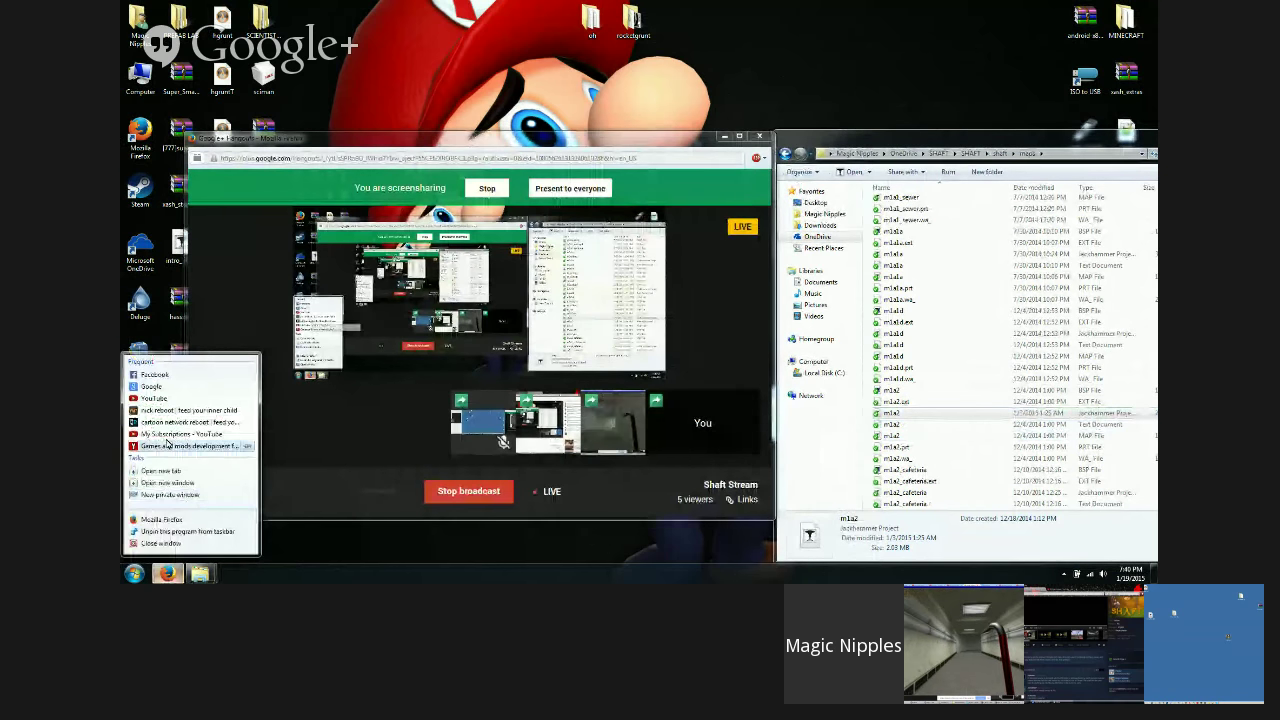
{"action": "left_click", "coordinate": [168, 472]}
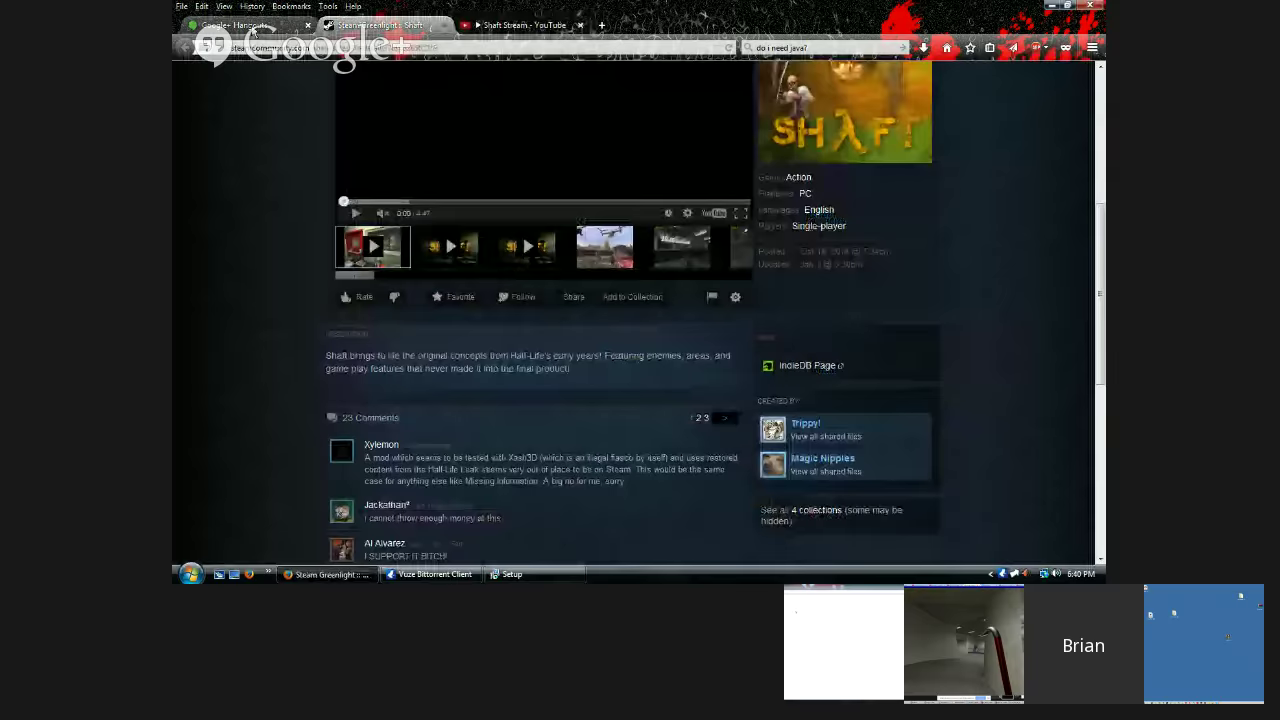
Step: Switch from the Shaft Steam Greenlight page to the Google+ Hangouts tab
{"action": "left_click", "coordinate": [252, 27]}
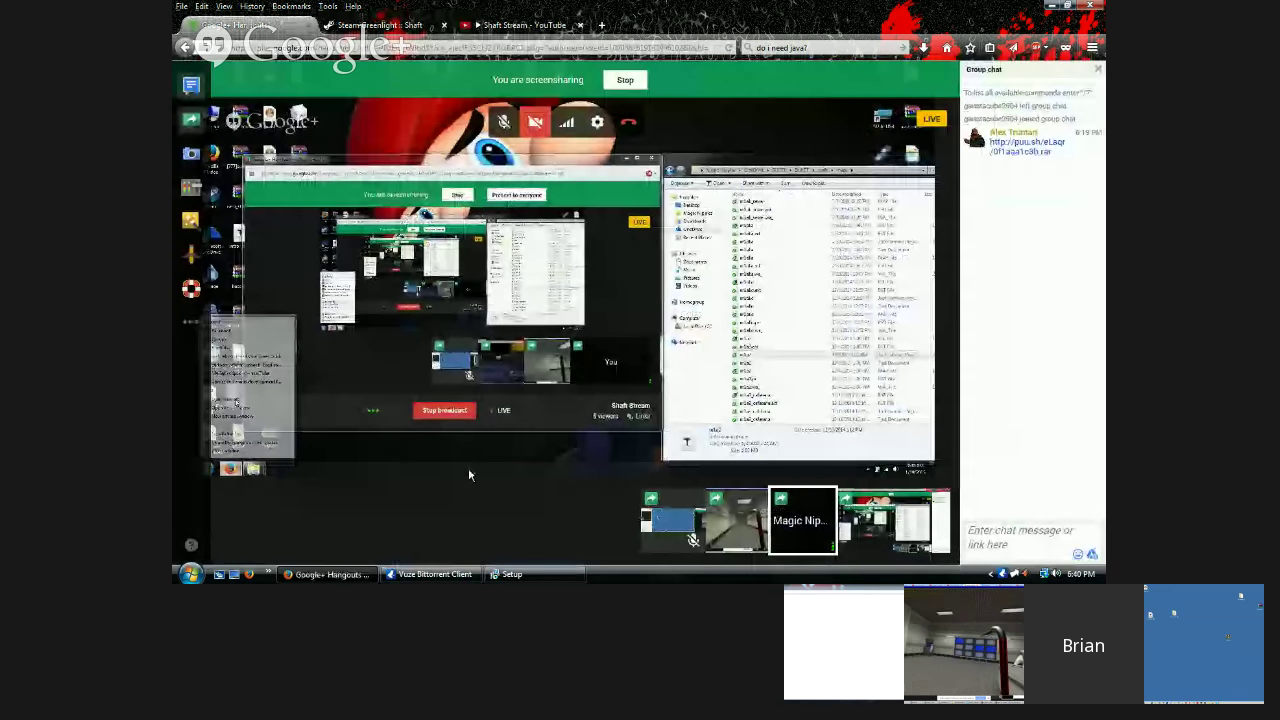
Step: View the Shaft Stream YouTube page, close its browser window, and minimise the Hangouts window
{"action": "left_click", "coordinate": [518, 25]}
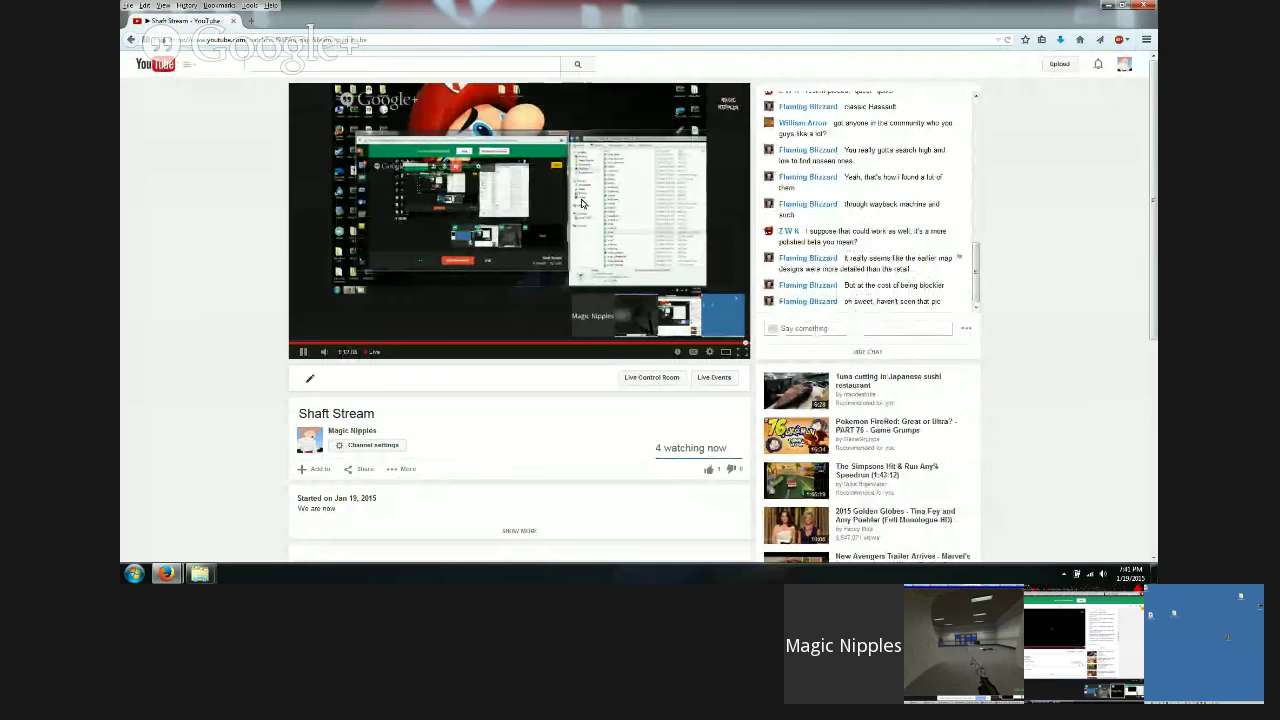
{"action": "left_click", "coordinate": [1145, 6]}
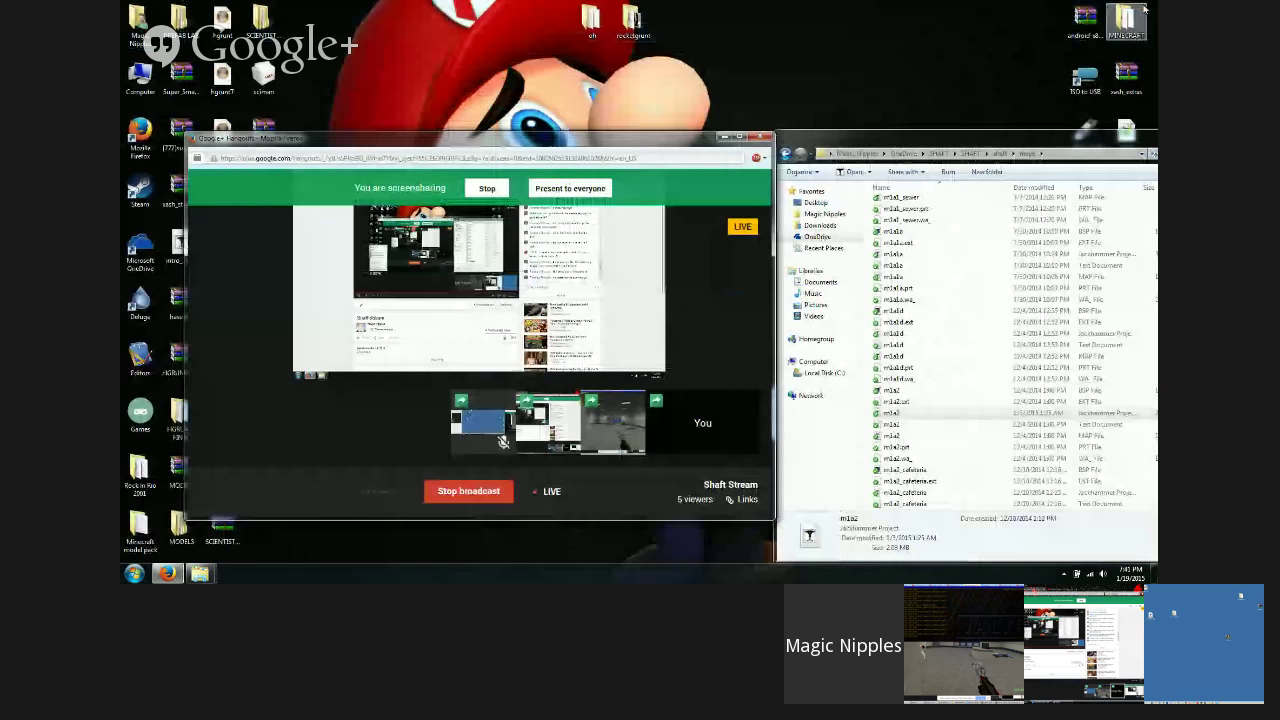
{"action": "left_click", "coordinate": [722, 137]}
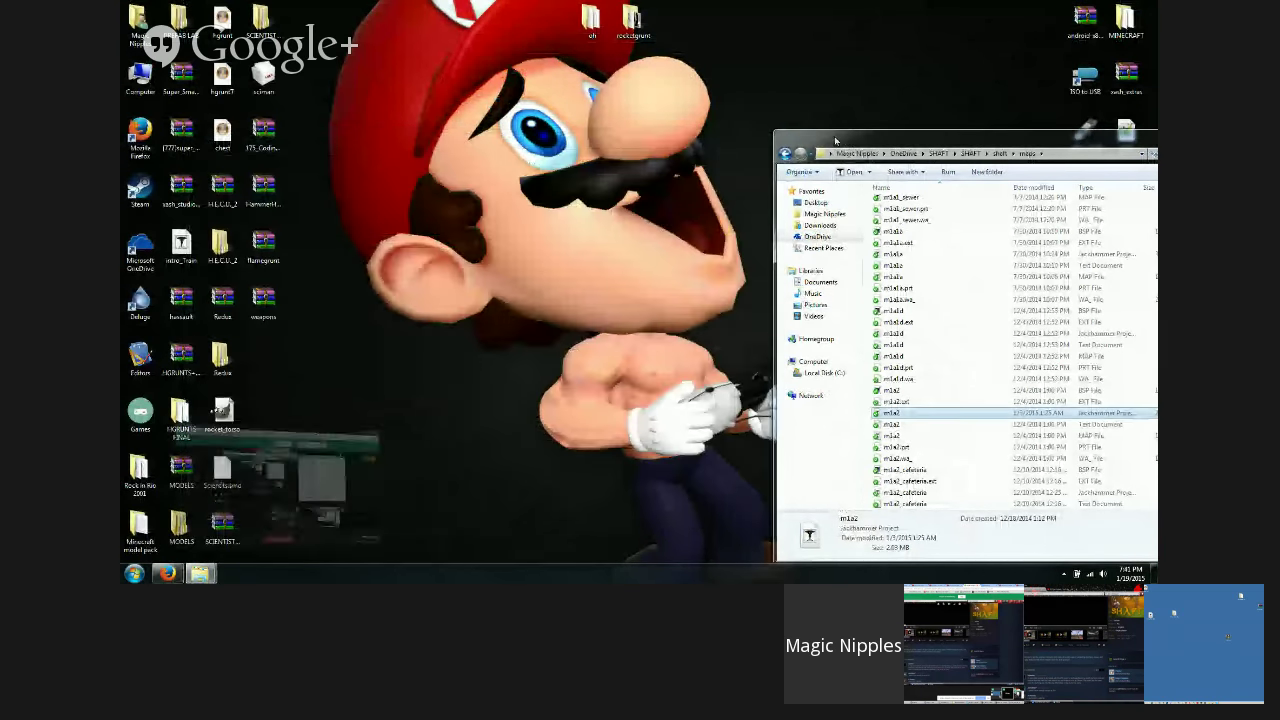
Step: Go back from the maps folder to the shaft folder and arrange its window beside the restored Hangouts window
{"action": "left_click_drag", "start_coordinate": [950, 140], "coordinate": [635, 93]}
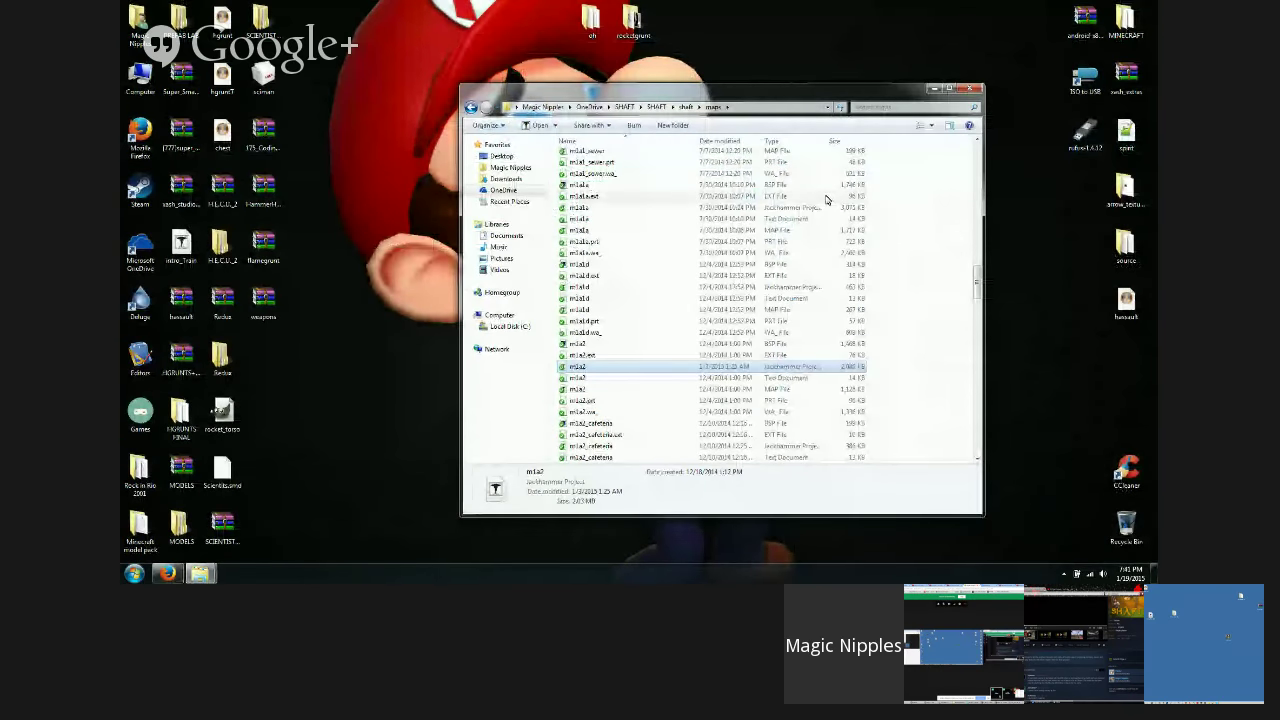
{"action": "left_click", "coordinate": [168, 573]}
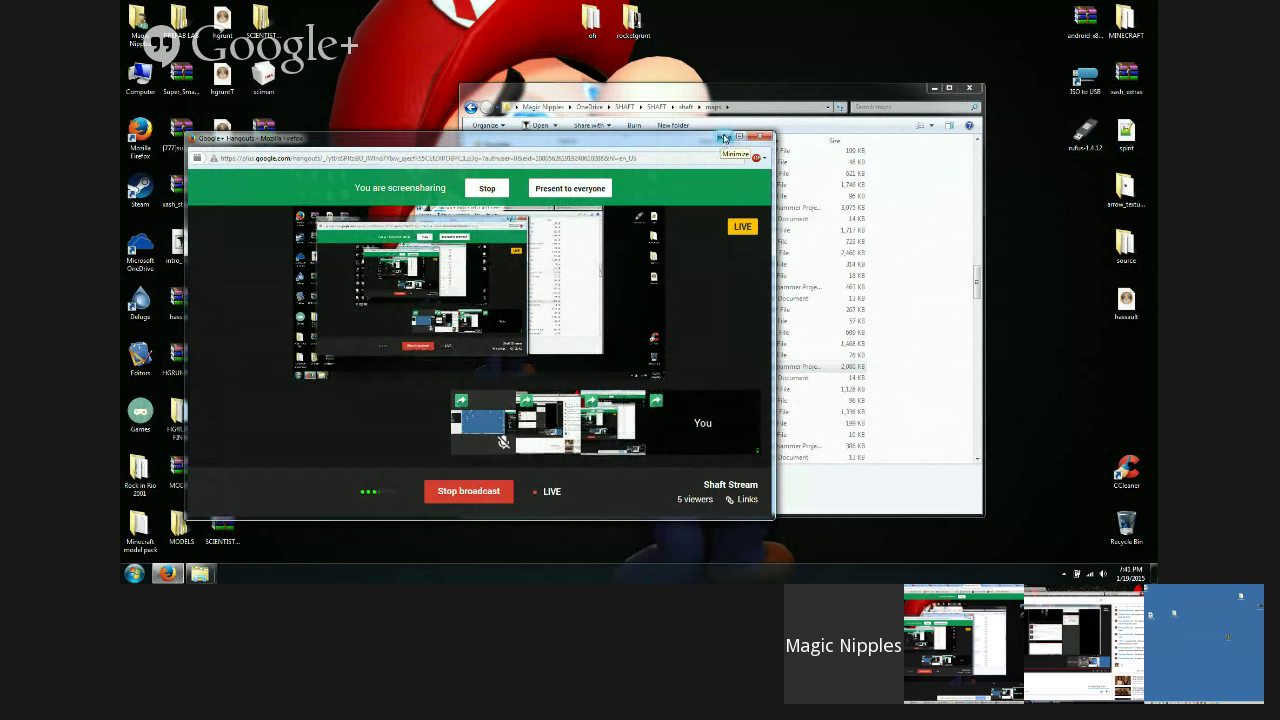
{"action": "left_click", "coordinate": [677, 97]}
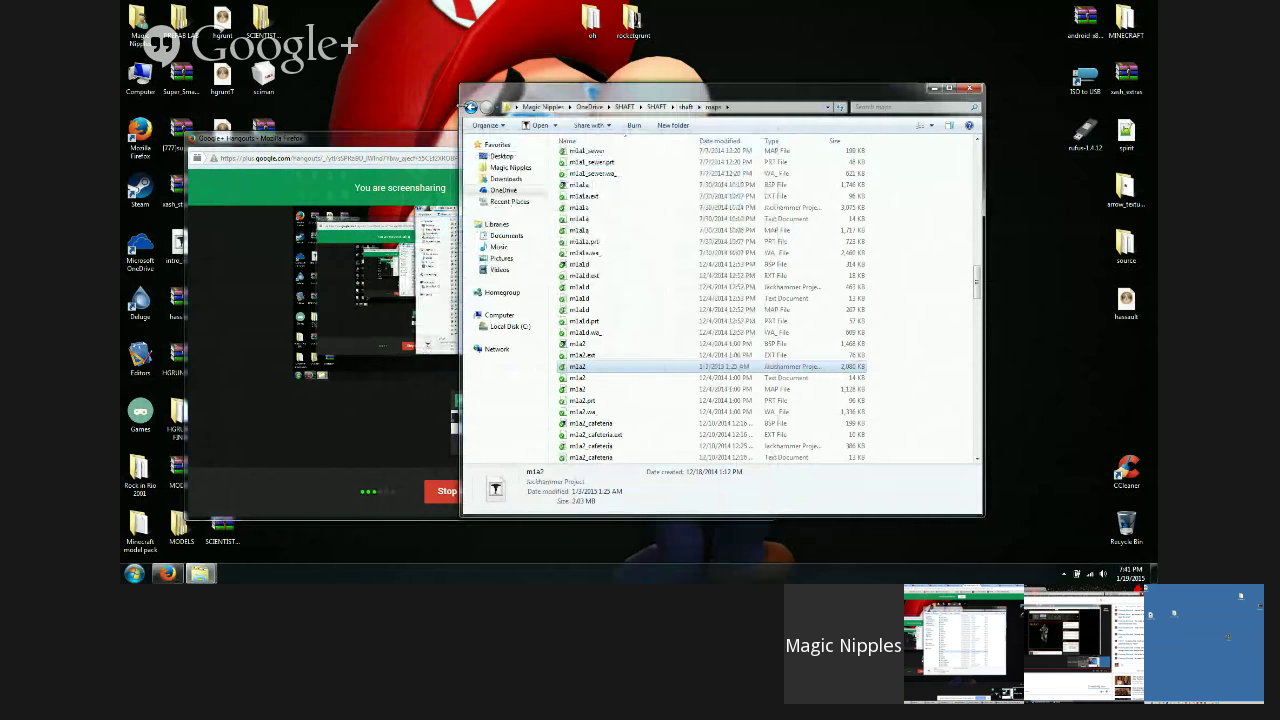
{"action": "left_click", "coordinate": [471, 109]}
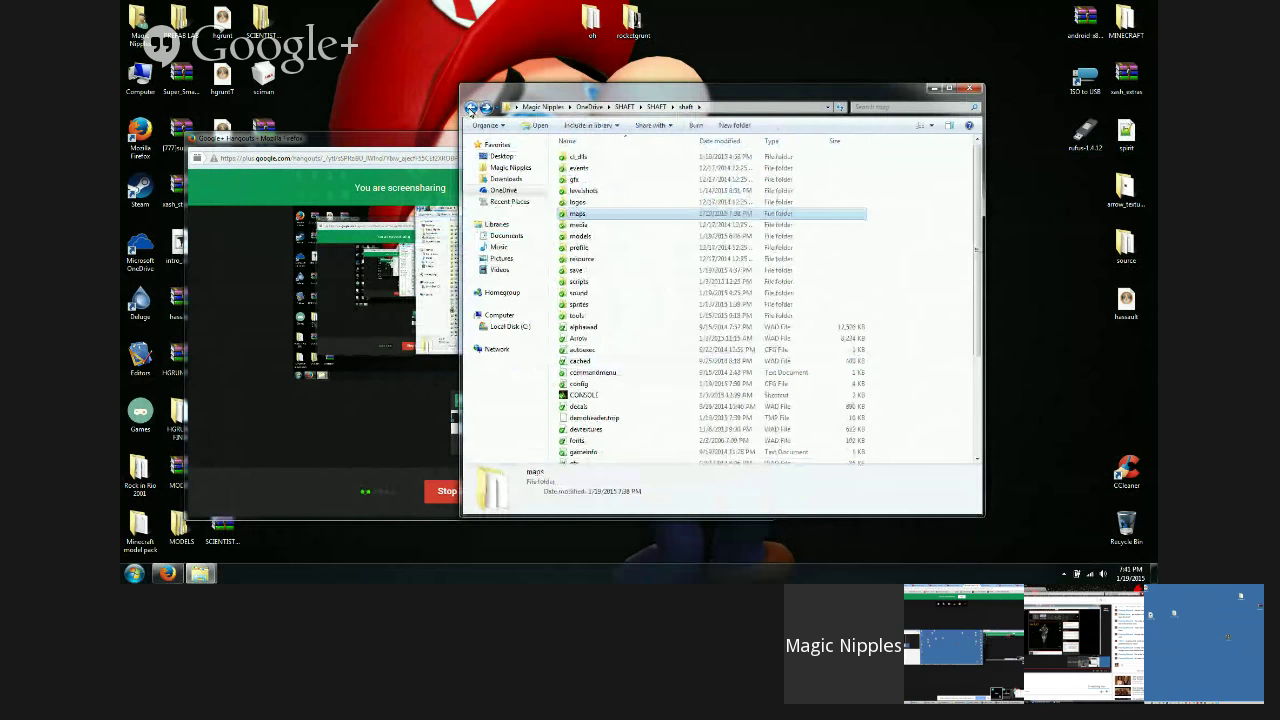
{"action": "left_click_drag", "start_coordinate": [620, 92], "coordinate": [824, 127]}
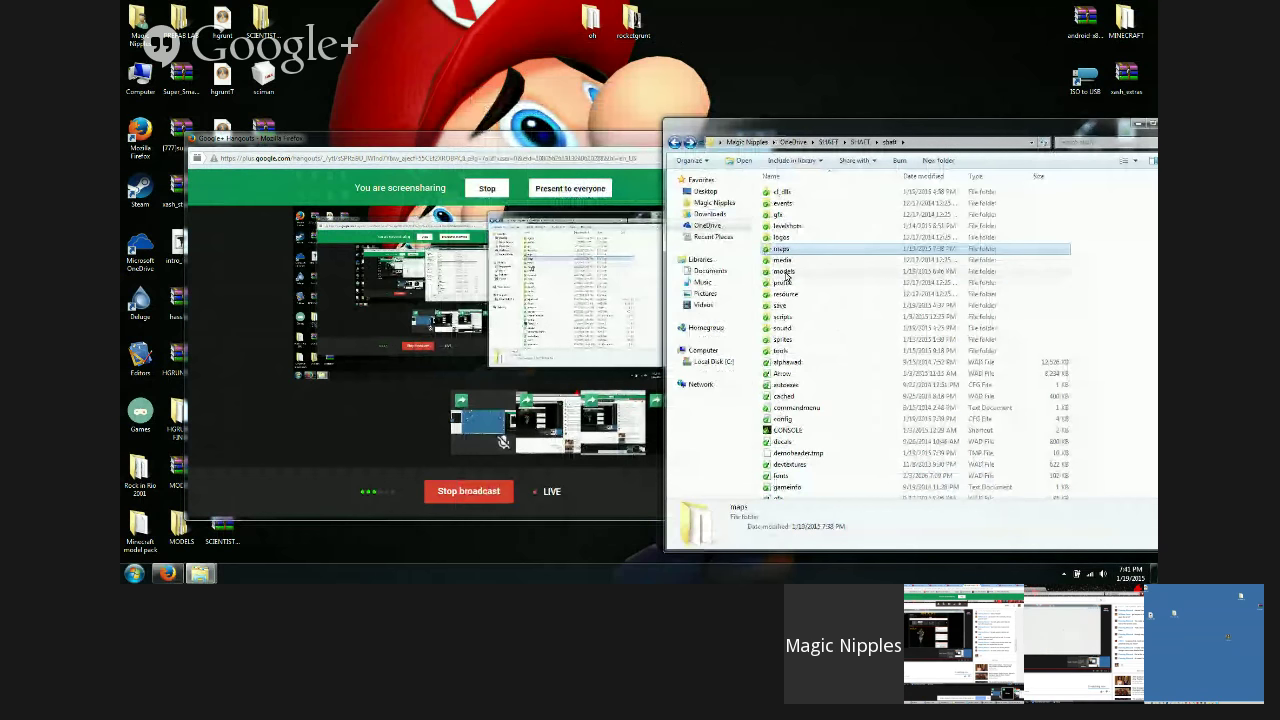
{"action": "left_click_drag", "start_coordinate": [1104, 115], "coordinate": [883, 139]}
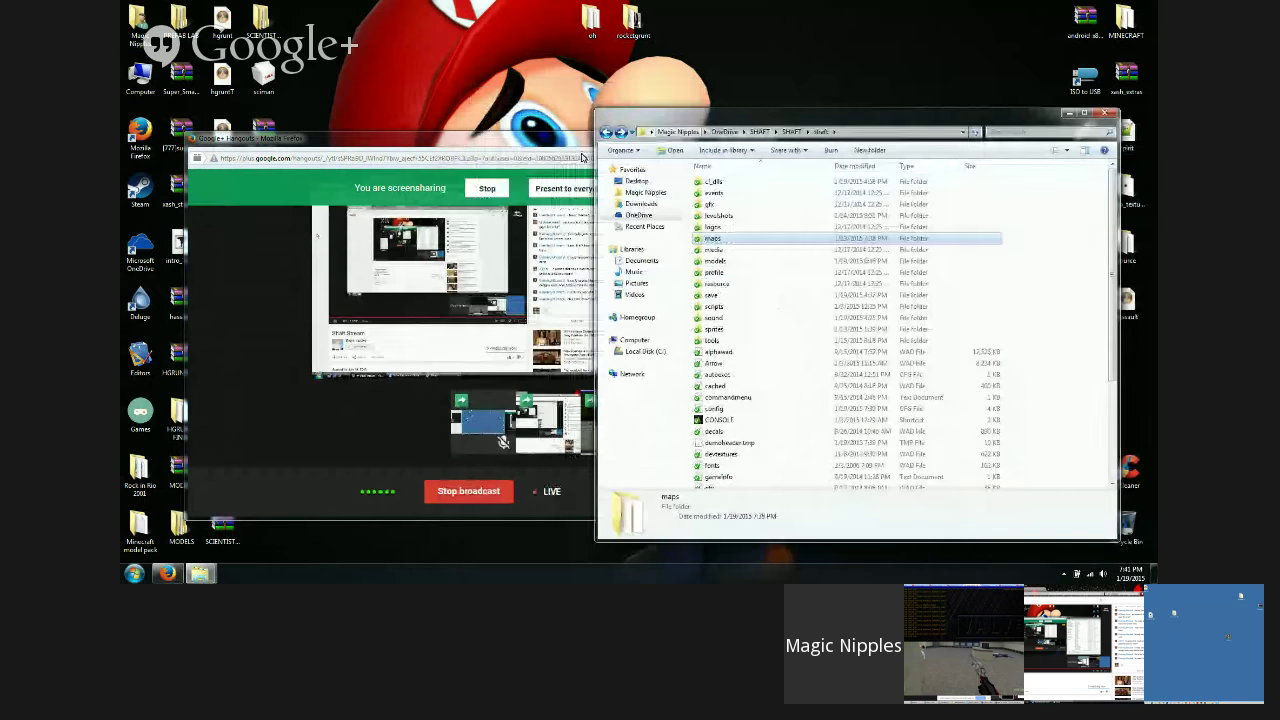
{"action": "left_click_drag", "start_coordinate": [574, 148], "coordinate": [594, 163]}
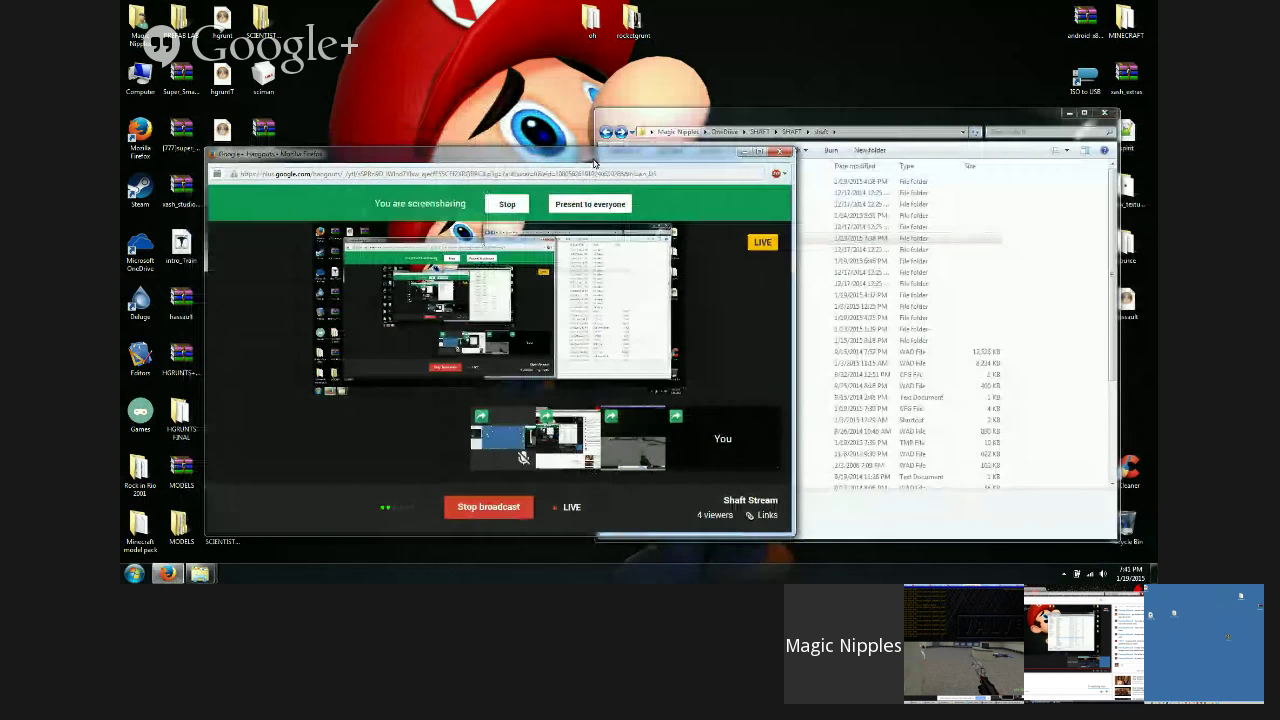
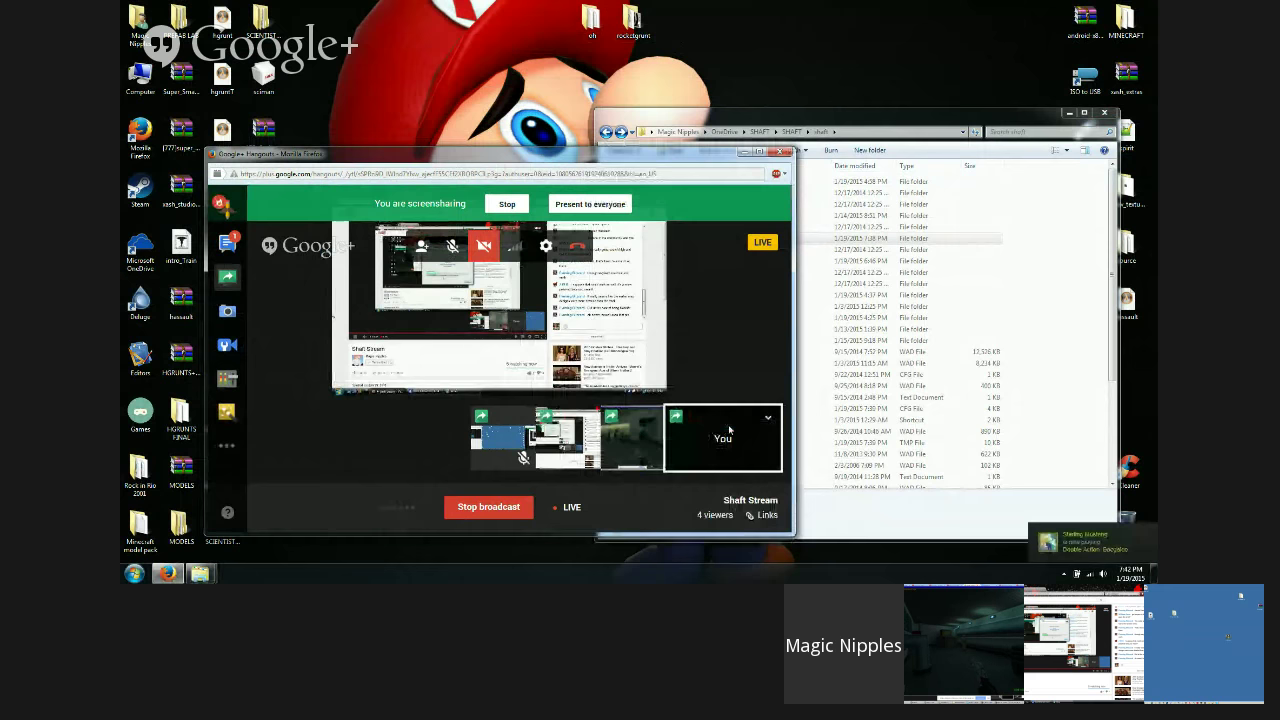
Step: Open the Computer window from the desktop to view the drives, and close it again
{"action": "left_click", "coordinate": [937, 107]}
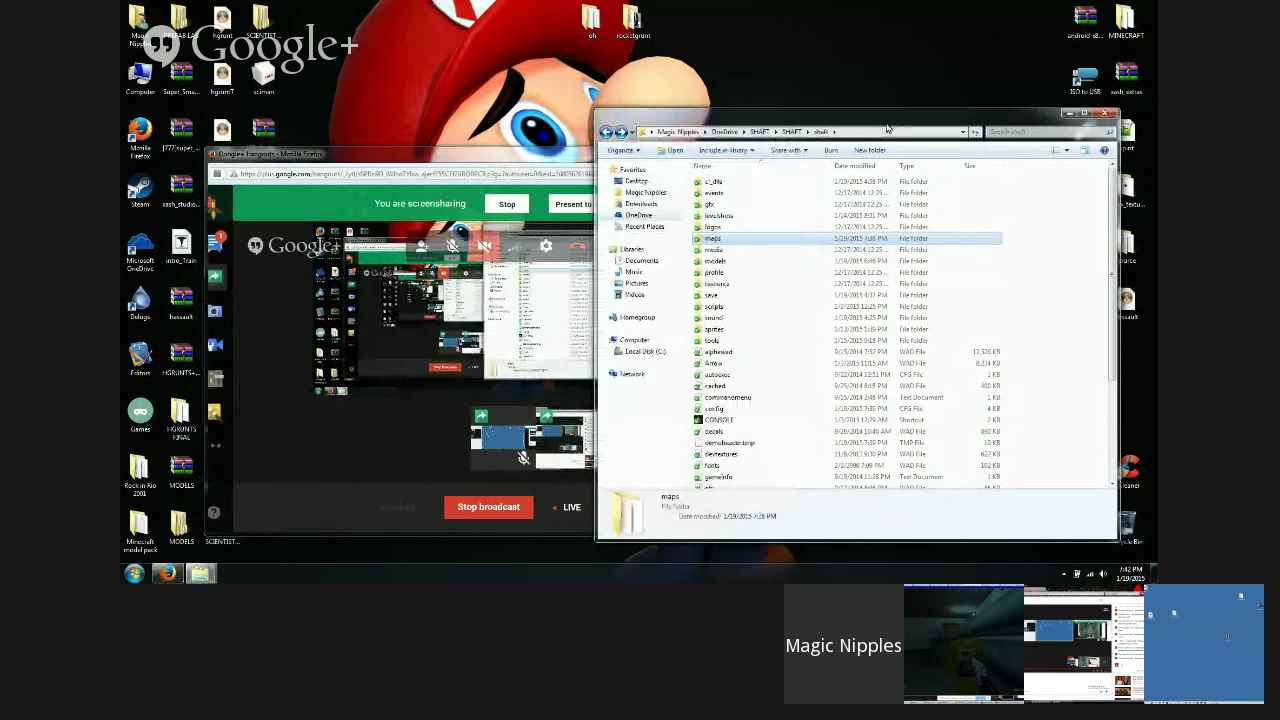
{"action": "double_click", "coordinate": [130, 80]}
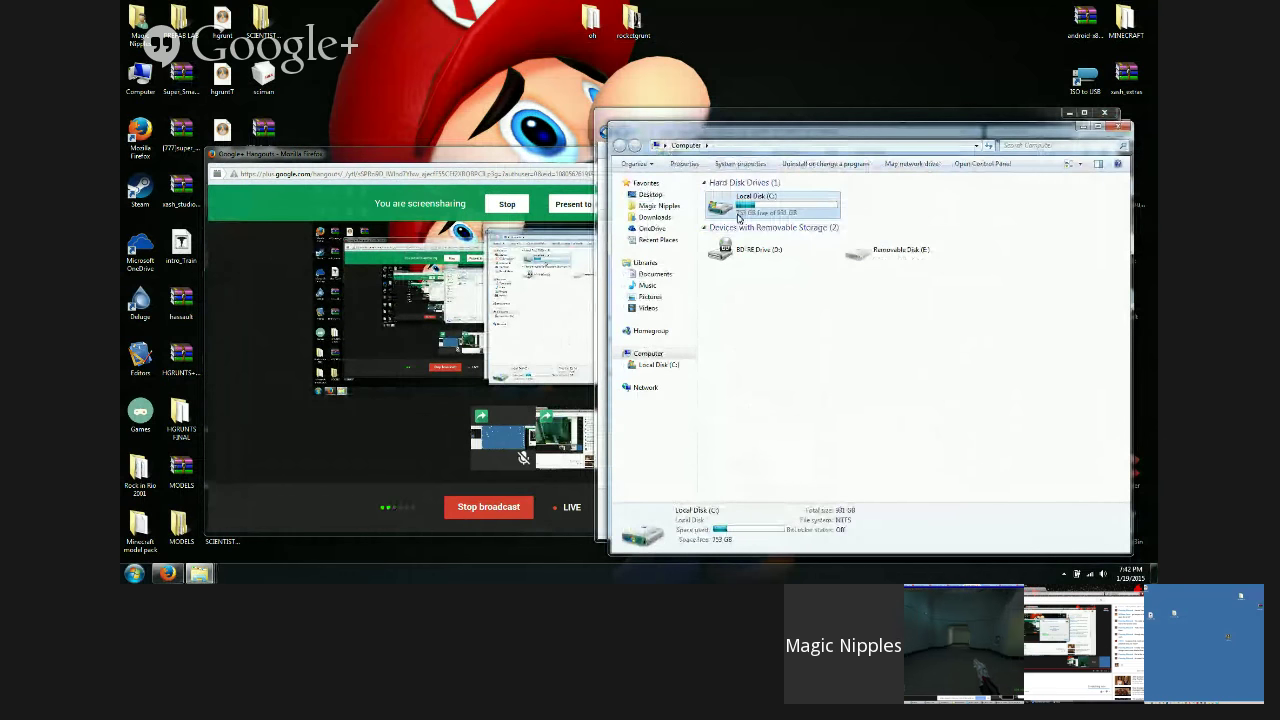
{"action": "left_click", "coordinate": [1120, 129]}
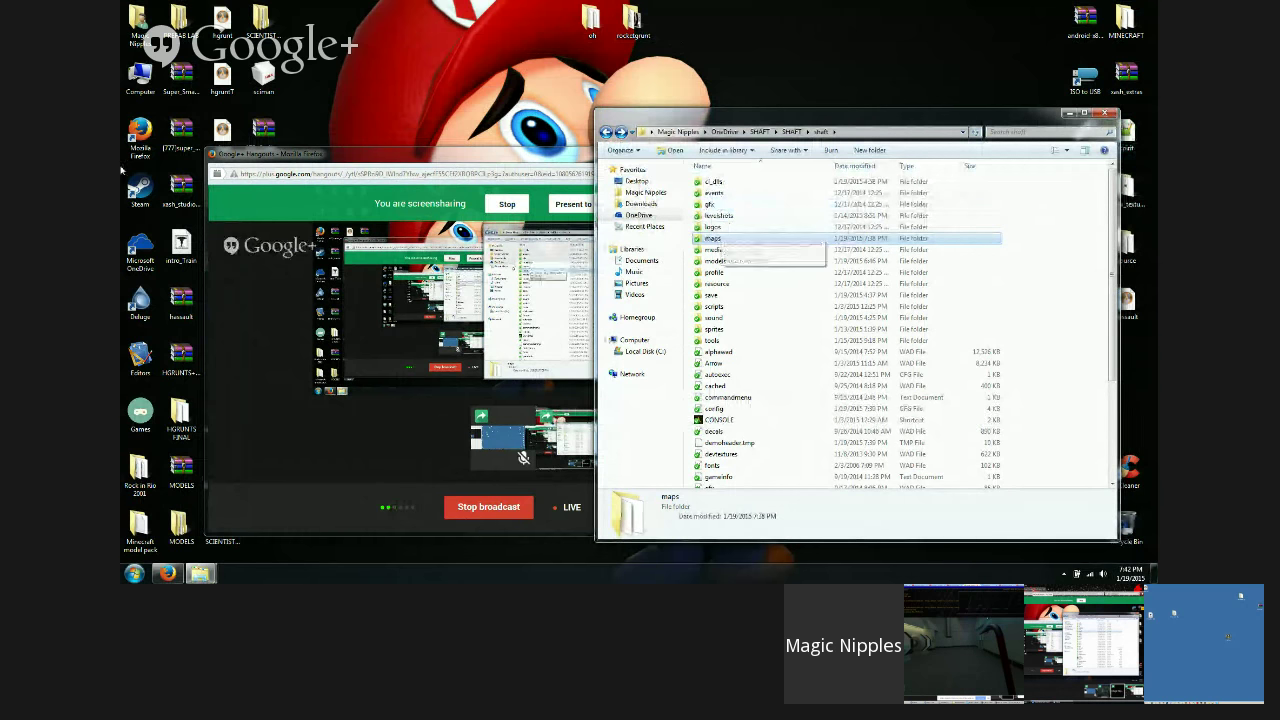
{"action": "double_click", "coordinate": [140, 76]}
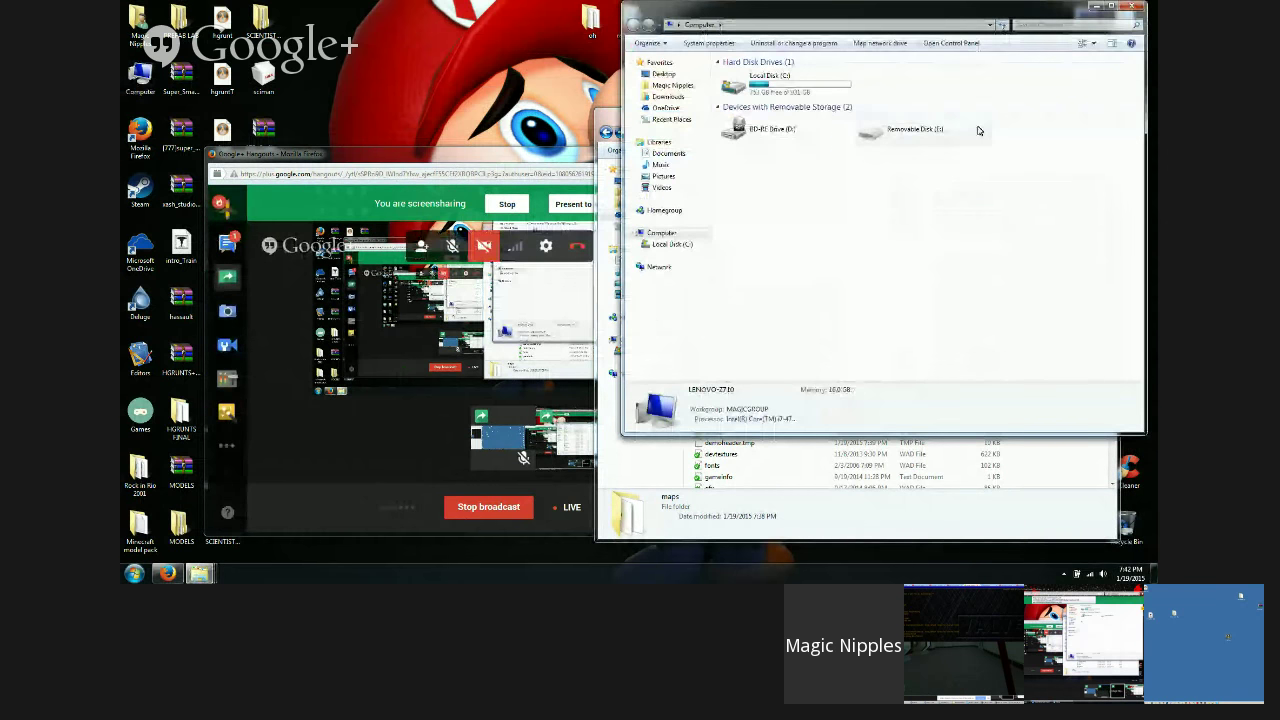
{"action": "left_click", "coordinate": [1130, 8]}
{"action": "left_click_drag", "start_coordinate": [794, 118], "coordinate": [853, 129]}
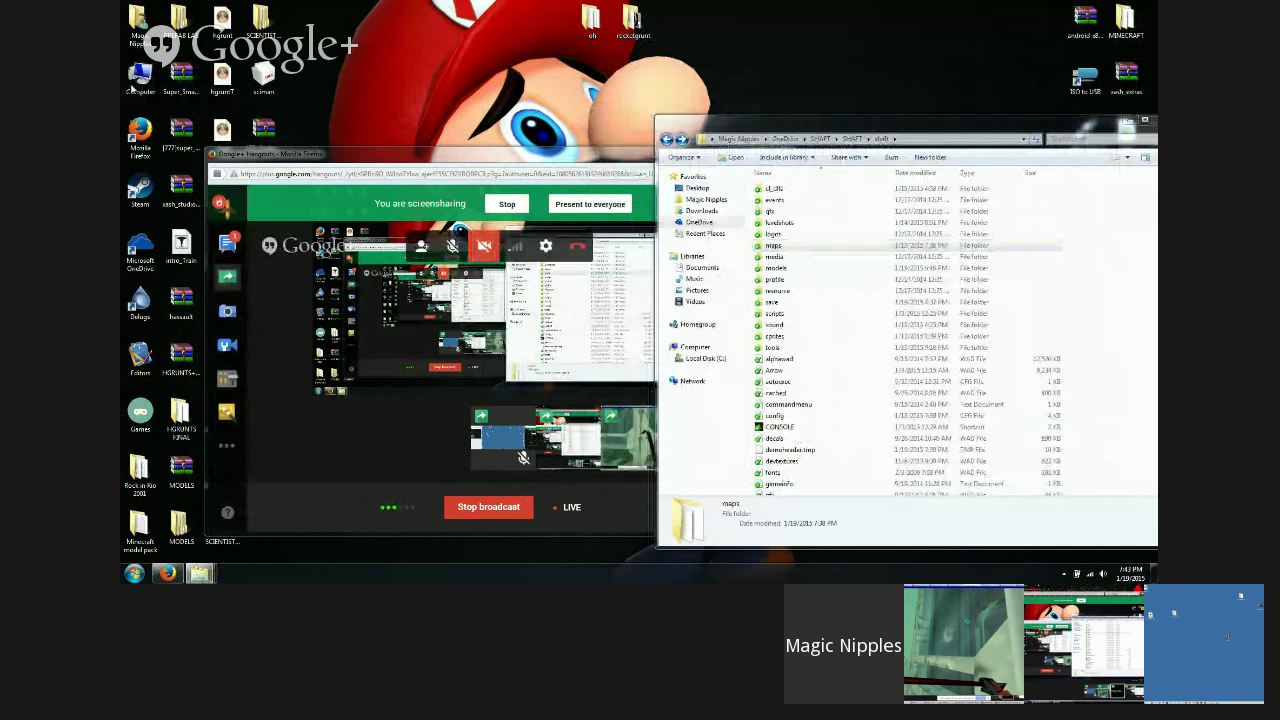
{"action": "double_click", "coordinate": [131, 88]}
{"action": "left_click", "coordinate": [637, 10]}
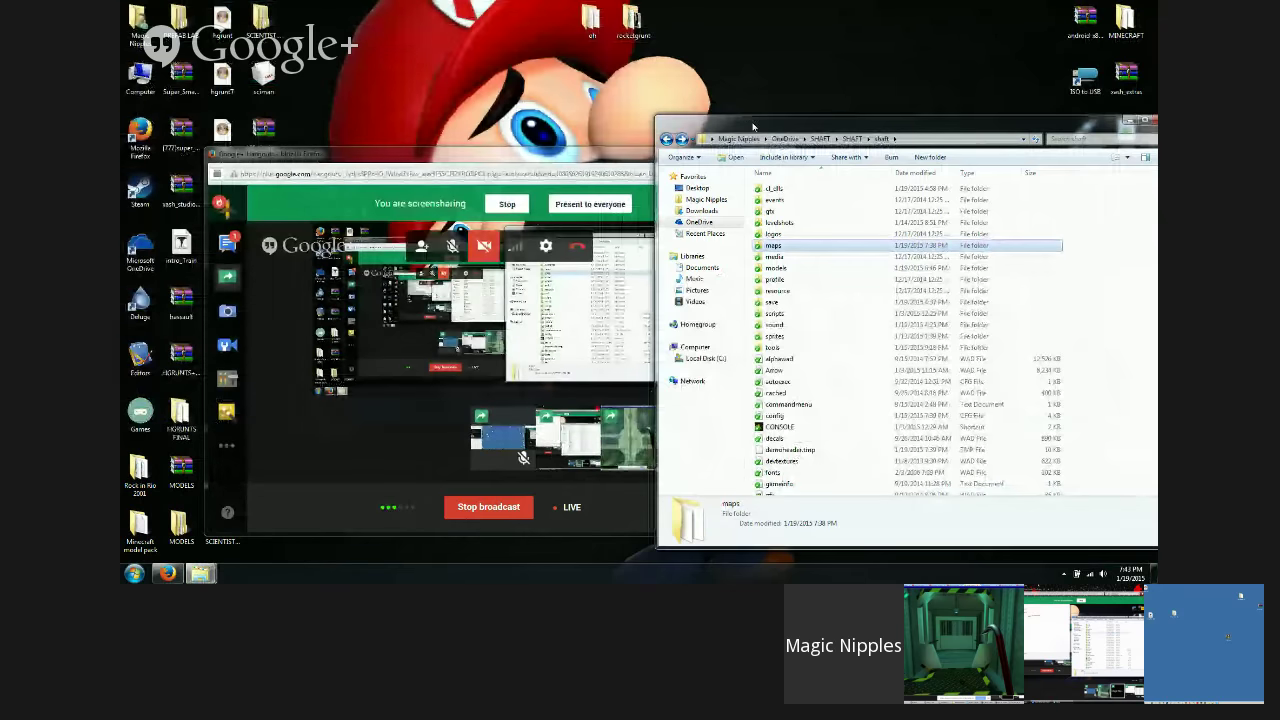
Step: Minimise the shaft folder window and shift the Hangouts window slightly on the desktop
{"action": "left_click_drag", "start_coordinate": [753, 126], "coordinate": [559, 129]}
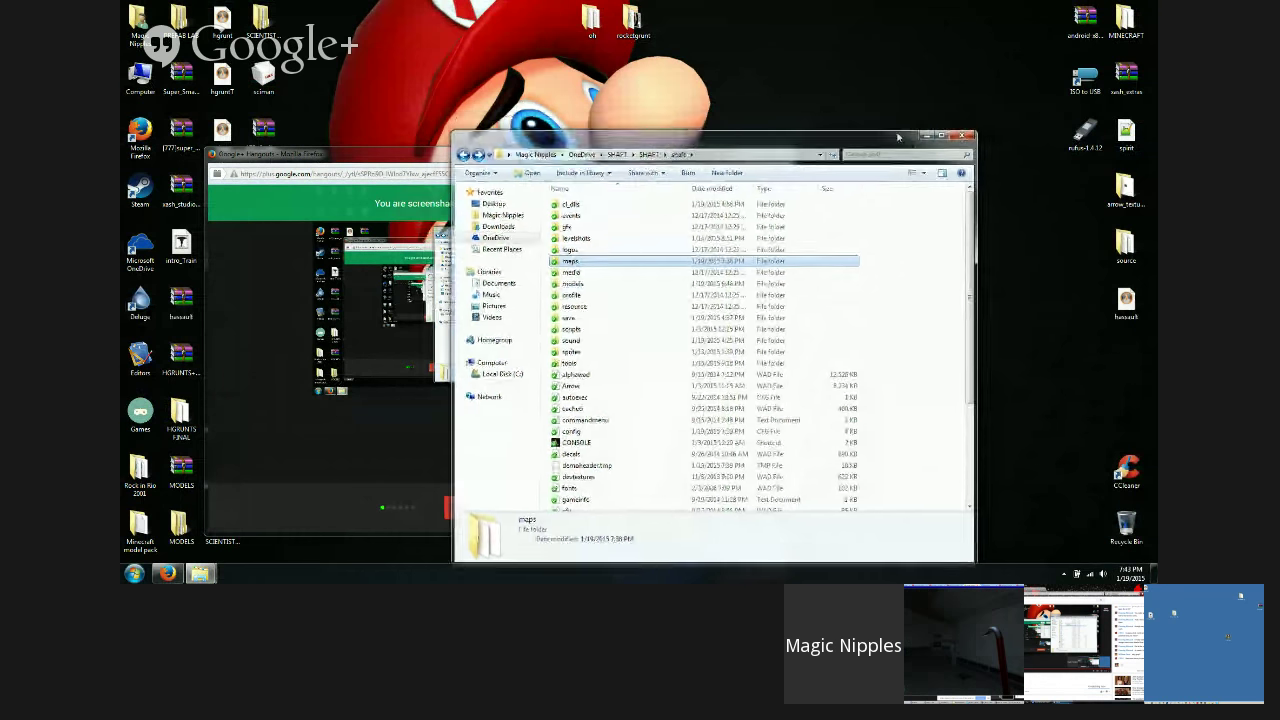
{"action": "left_click_drag", "start_coordinate": [899, 128], "coordinate": [919, 90]}
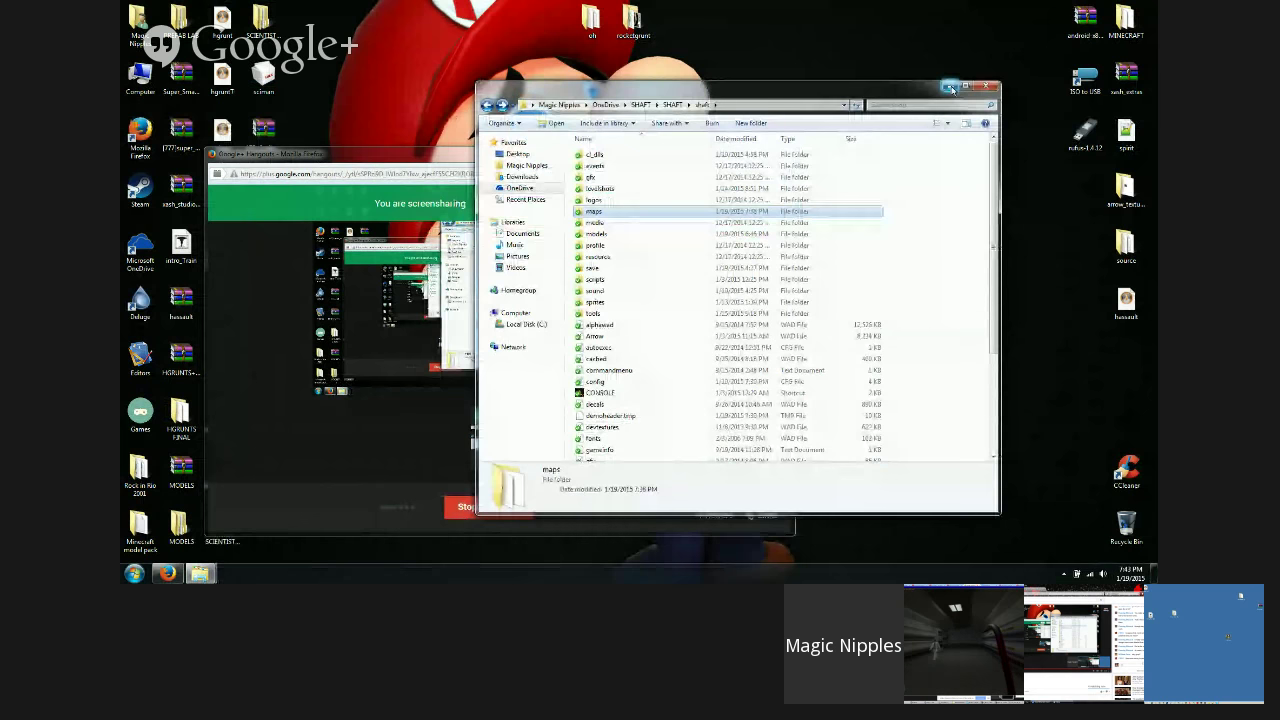
{"action": "left_click", "coordinate": [952, 88]}
{"action": "mouse_move", "coordinate": [570, 461]}
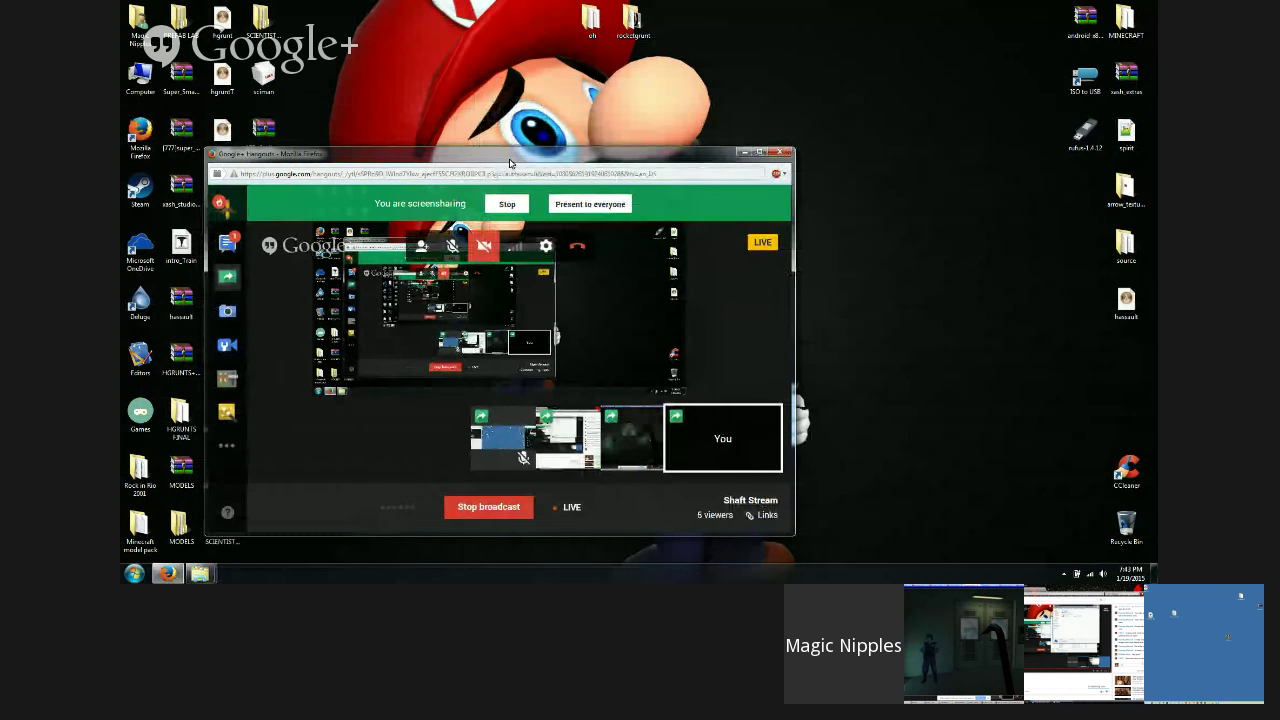
{"action": "left_click_drag", "start_coordinate": [509, 162], "coordinate": [551, 176]}
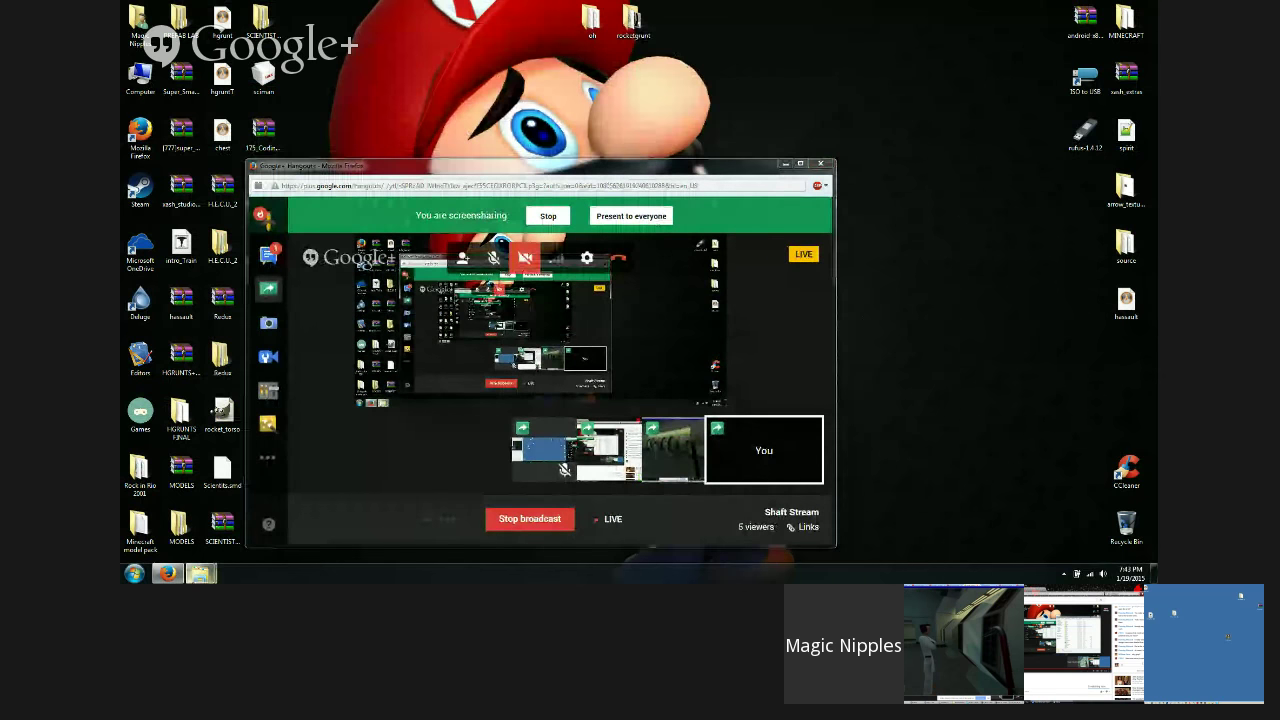
Step: Restore the shaft folder window, select the levelshots folder, and place the window beside the Hangouts window
{"action": "mouse_move", "coordinate": [202, 574]}
{"action": "left_click", "coordinate": [283, 525]}
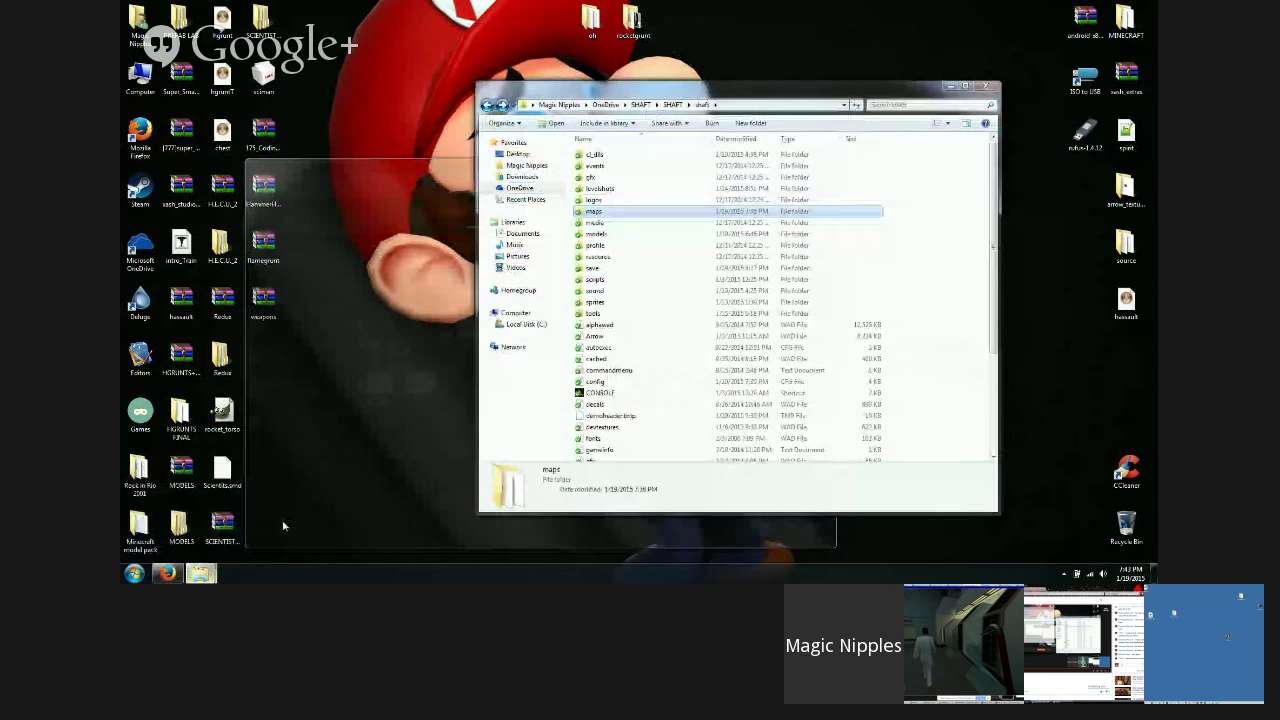
{"action": "left_click_drag", "start_coordinate": [609, 92], "coordinate": [960, 103]}
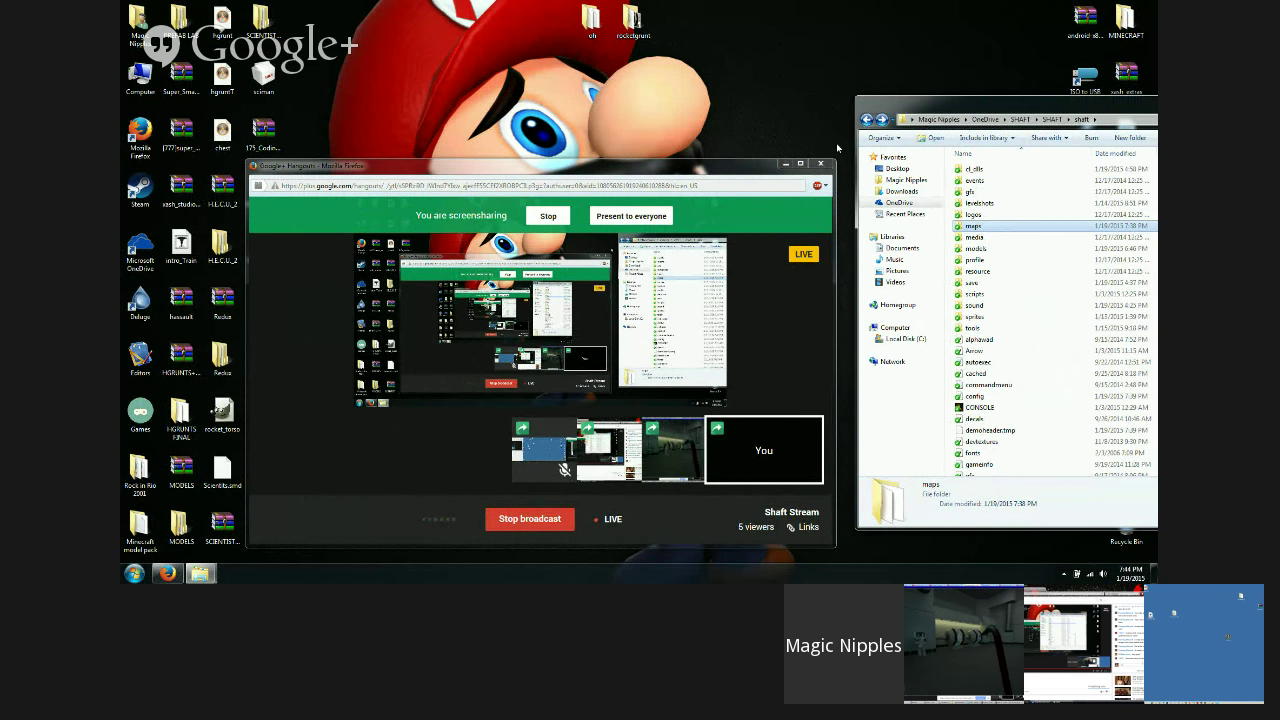
{"action": "left_click_drag", "start_coordinate": [928, 107], "coordinate": [792, 82]}
{"action": "left_click", "coordinate": [692, 172]}
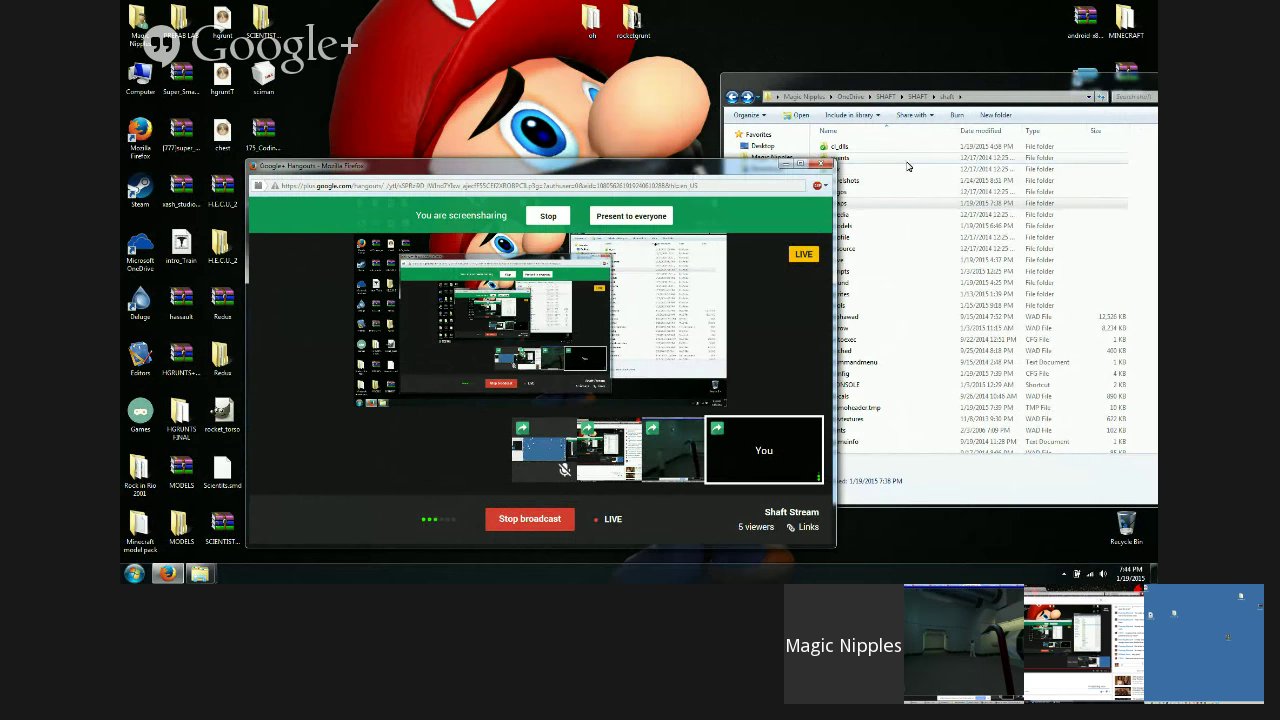
{"action": "left_click", "coordinate": [852, 181]}
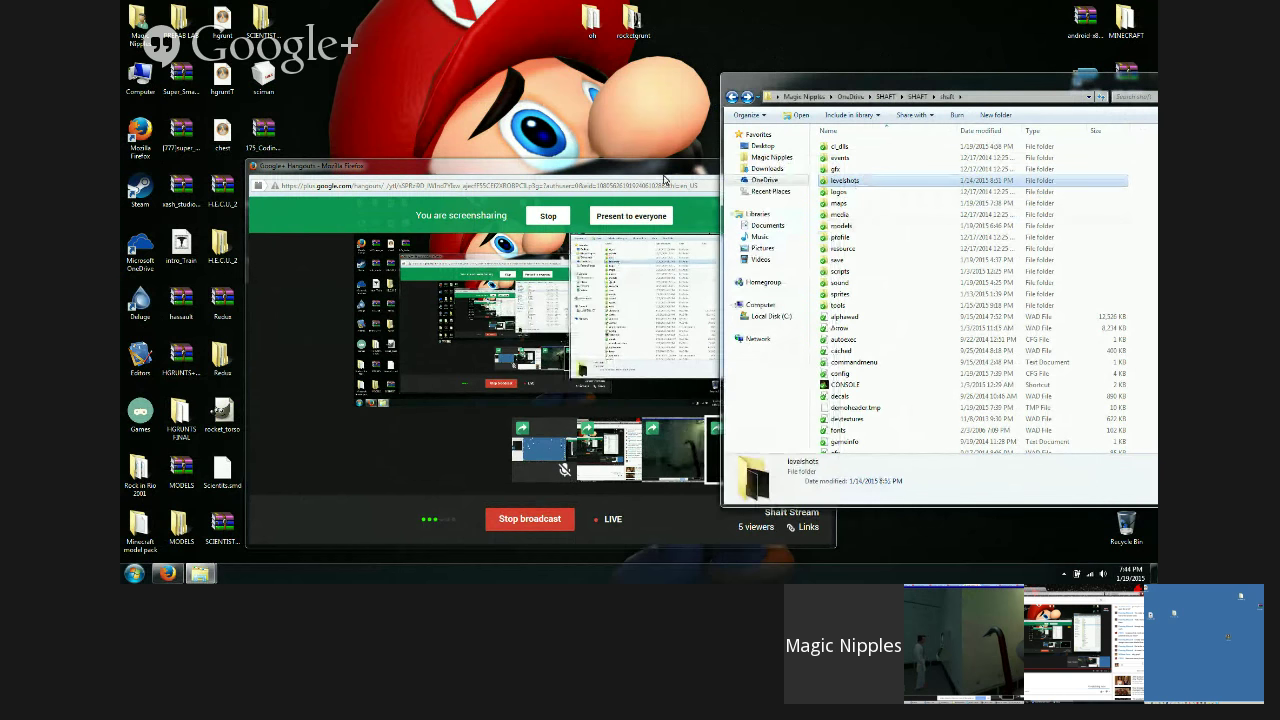
{"action": "left_click_drag", "start_coordinate": [827, 88], "coordinate": [858, 97]}
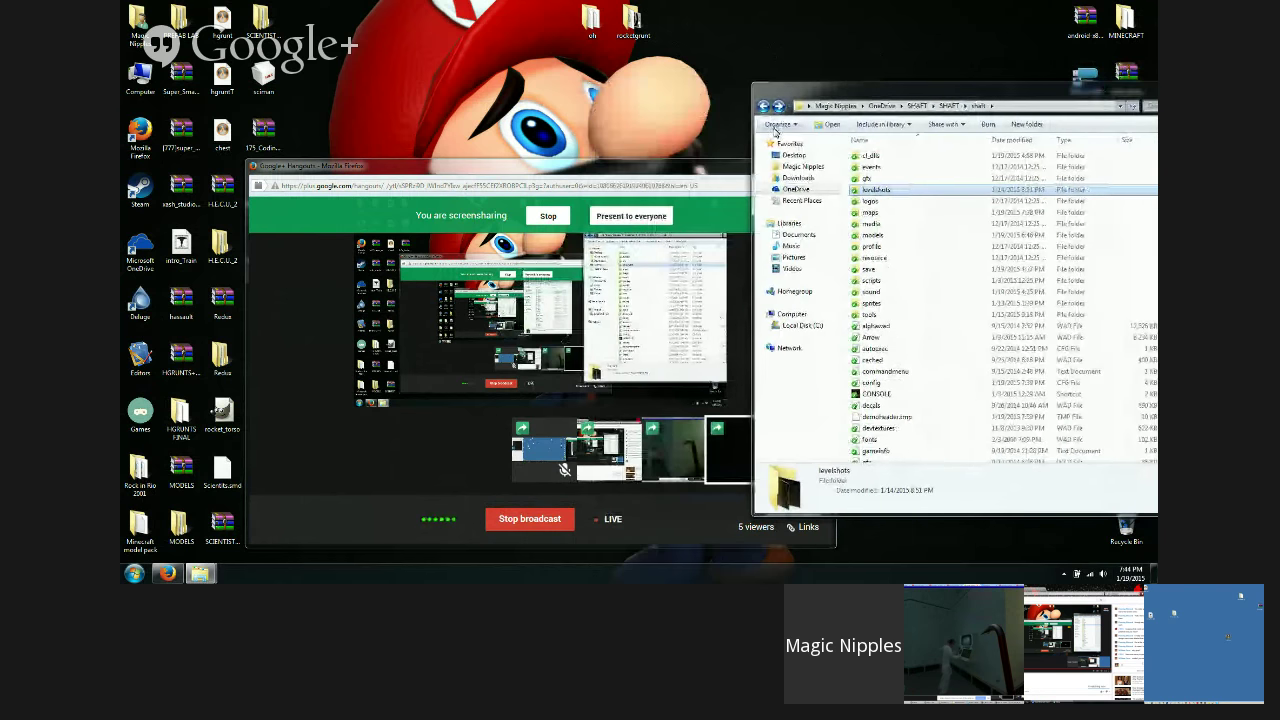
{"action": "left_click", "coordinate": [676, 172]}
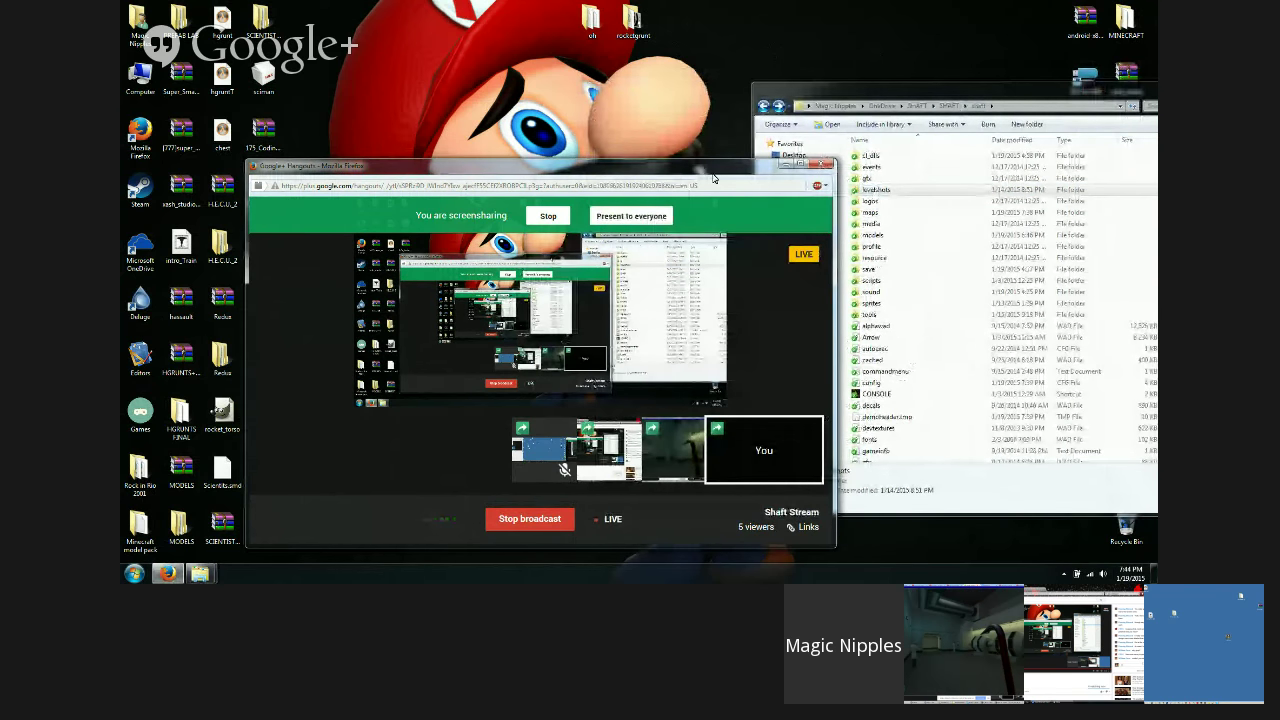
Step: Open the levelshots folder to examine the chapter1_4x3 image, and return to the shaft folder
{"action": "left_click_drag", "start_coordinate": [848, 98], "coordinate": [662, 117]}
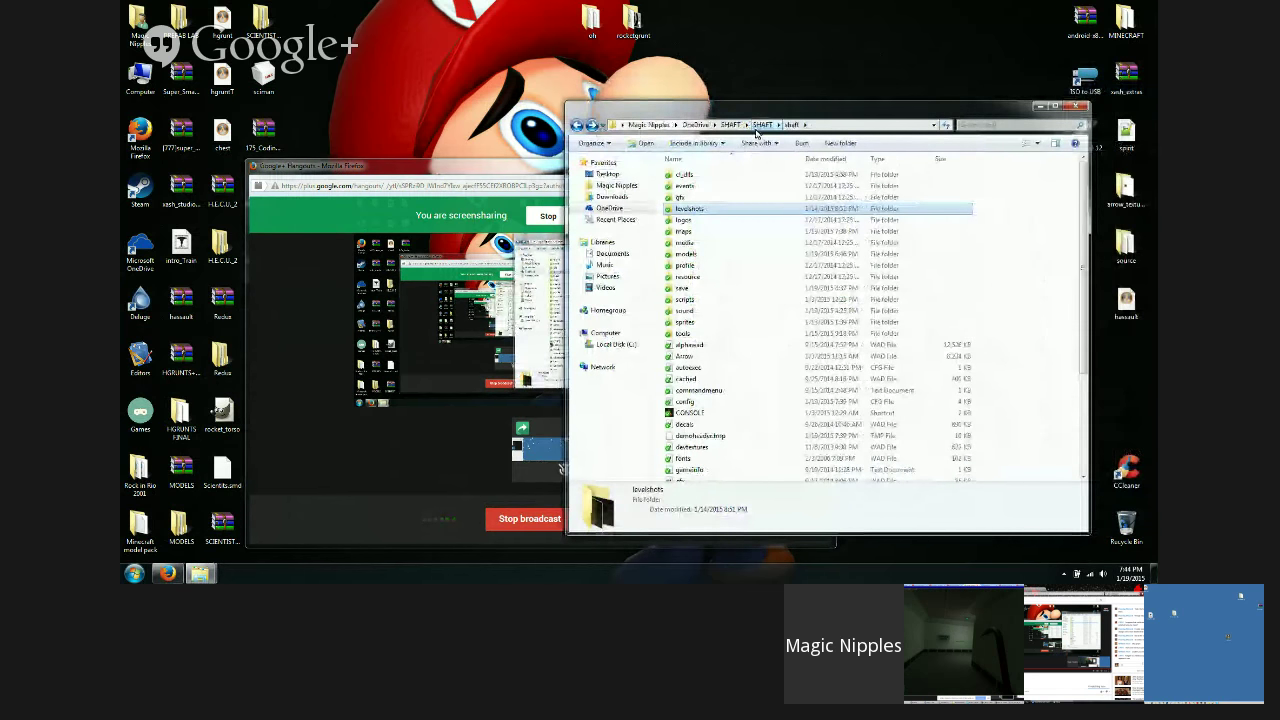
{"action": "left_click_drag", "start_coordinate": [731, 115], "coordinate": [808, 80]}
{"action": "double_click", "coordinate": [772, 172]}
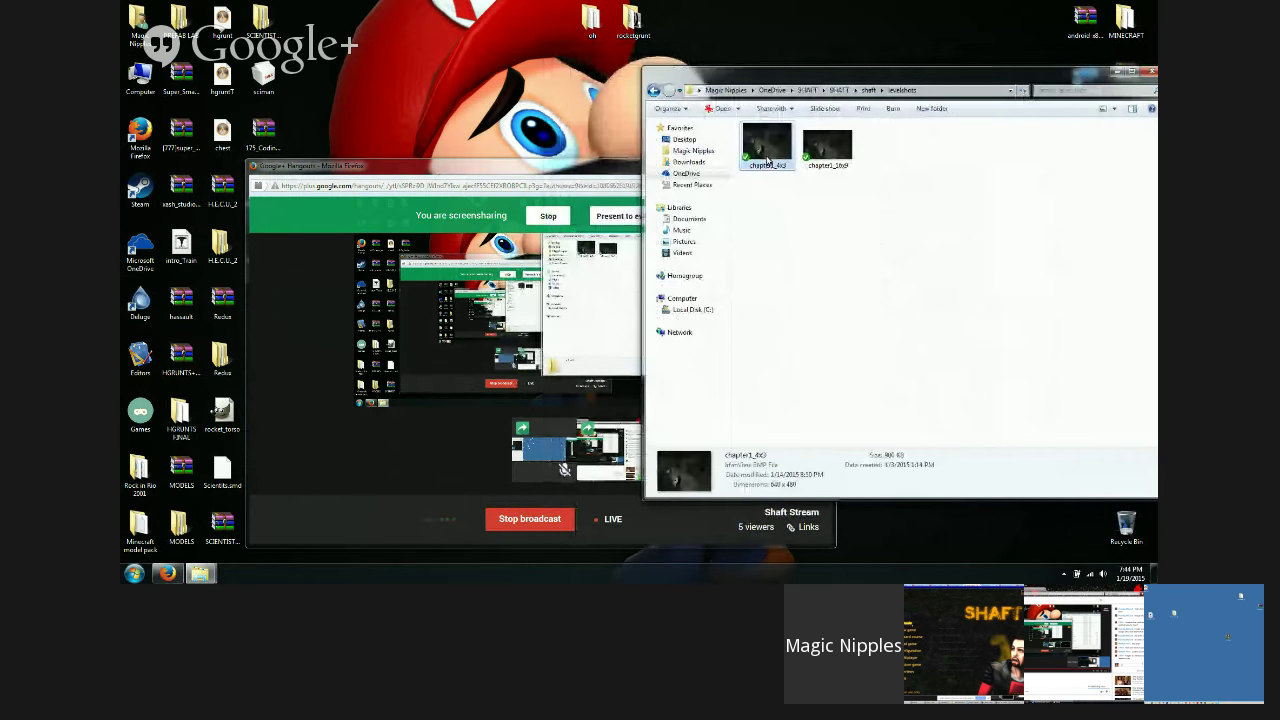
{"action": "double_click", "coordinate": [767, 160]}
{"action": "left_click", "coordinate": [656, 53]}
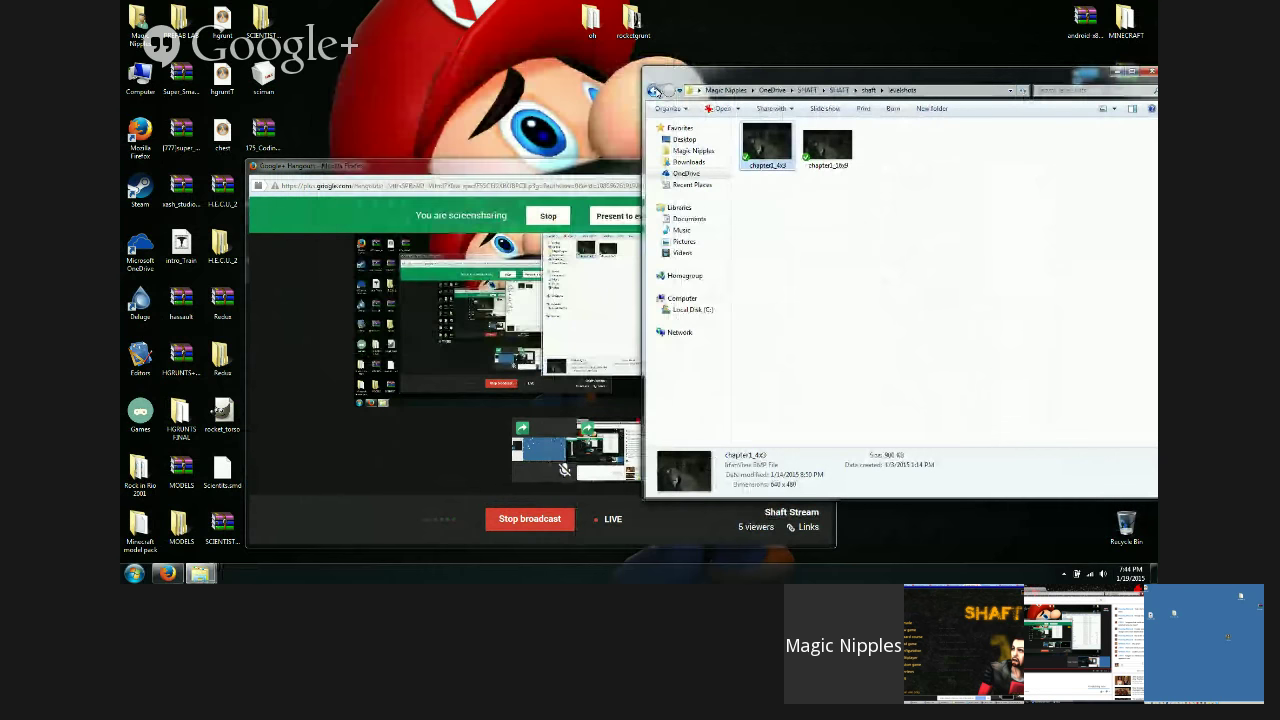
{"action": "left_click", "coordinate": [654, 90]}
Step: Open the scripts folder to view its contents, and return to the shaft folder
{"action": "left_click_drag", "start_coordinate": [735, 85], "coordinate": [572, 34]}
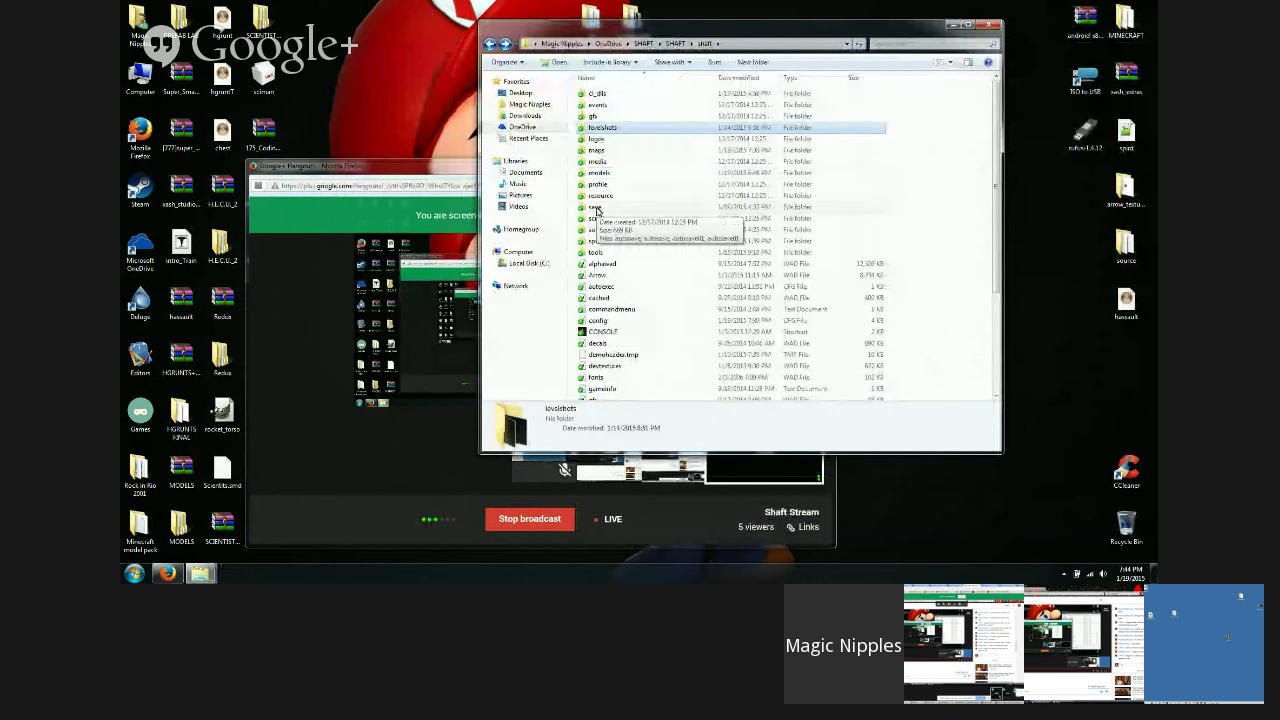
{"action": "left_click", "coordinate": [610, 219]}
{"action": "double_click", "coordinate": [610, 219]}
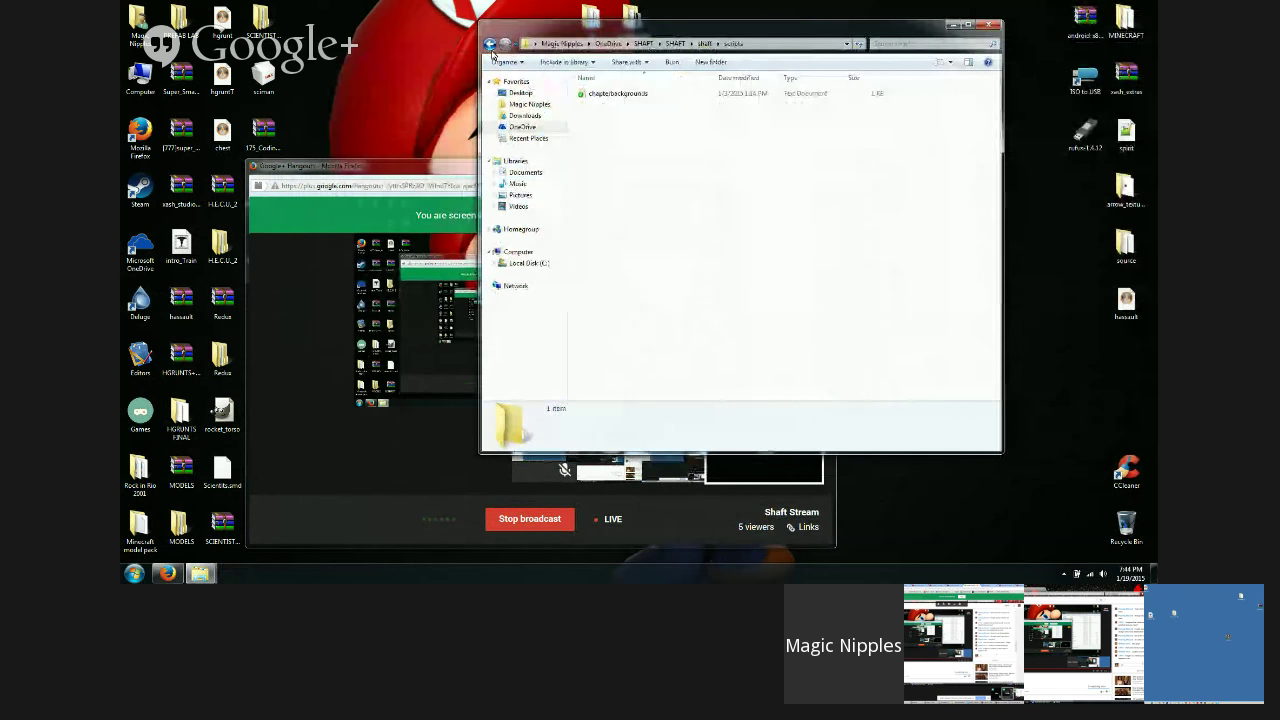
{"action": "left_click", "coordinate": [490, 45]}
Step: Launch the Shaft game with the CONSOLE shortcut to view its main menu, and quit the game
{"action": "double_click", "coordinate": [600, 331]}
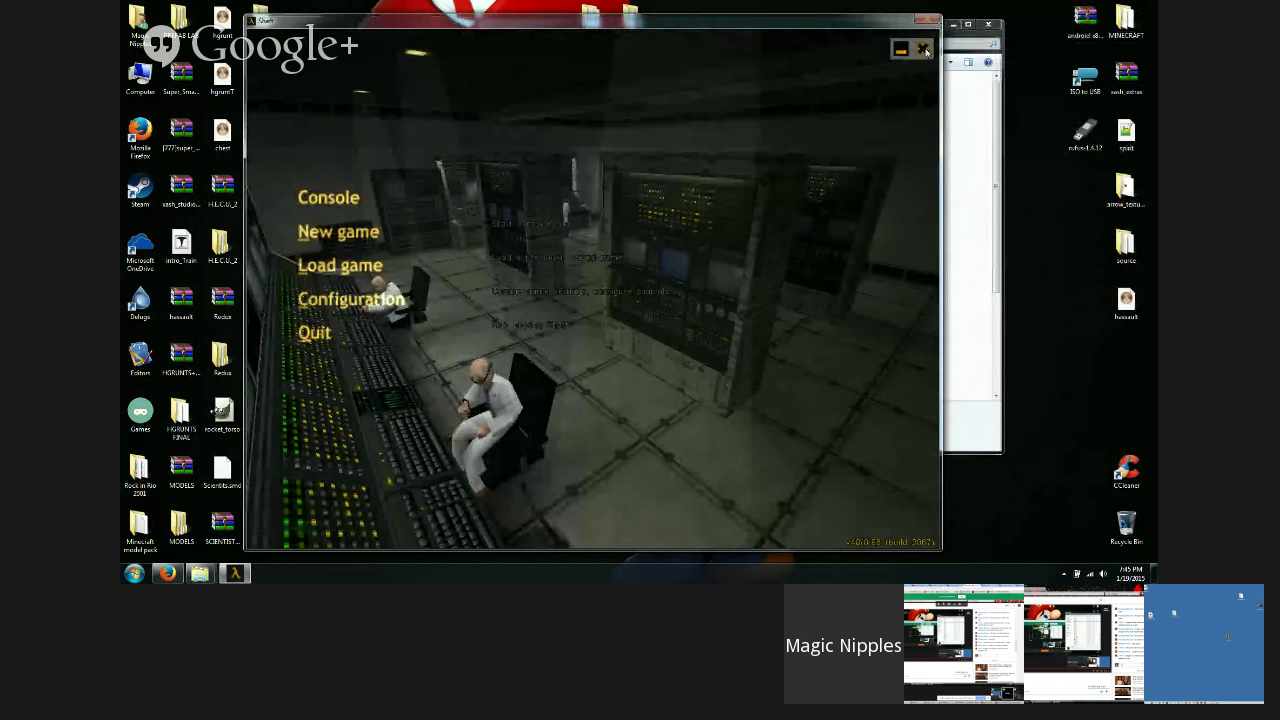
{"action": "left_click", "coordinate": [921, 48]}
{"action": "left_click", "coordinate": [516, 353]}
Step: Move the shaft folder window away from the top of the desktop and minimise it
{"action": "left_click_drag", "start_coordinate": [646, 32], "coordinate": [570, 100]}
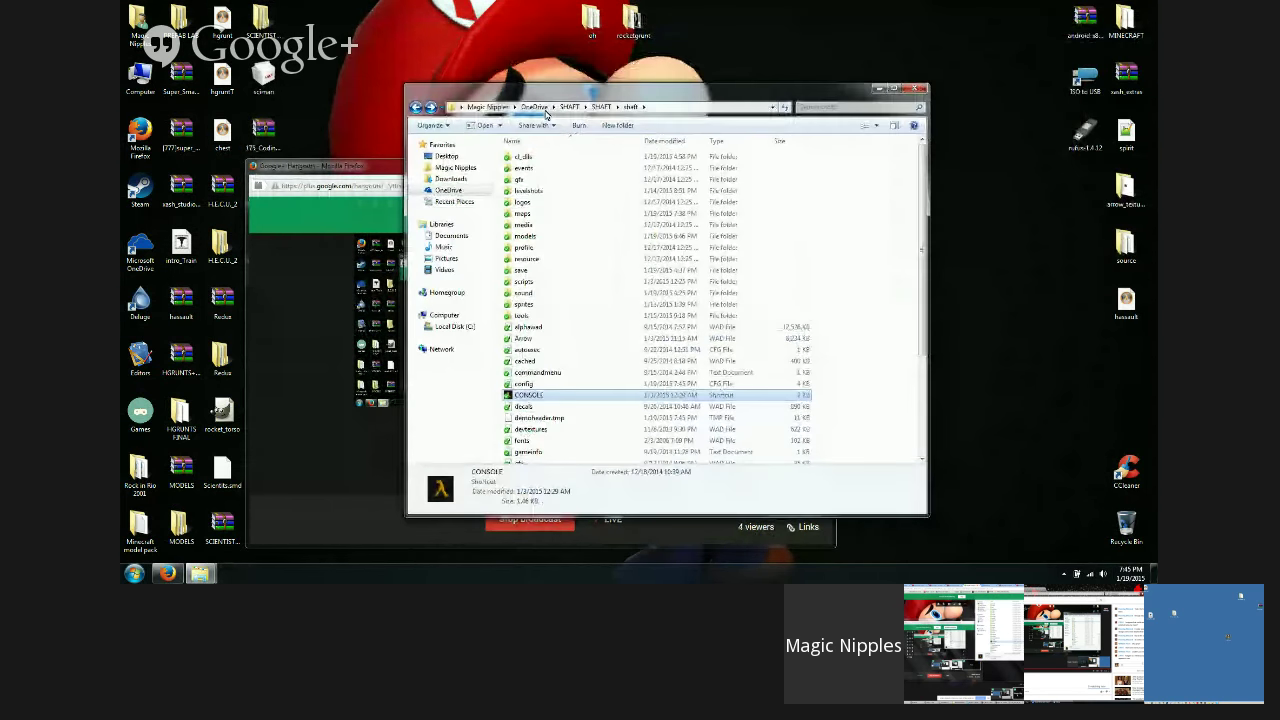
{"action": "left_click", "coordinate": [879, 88]}
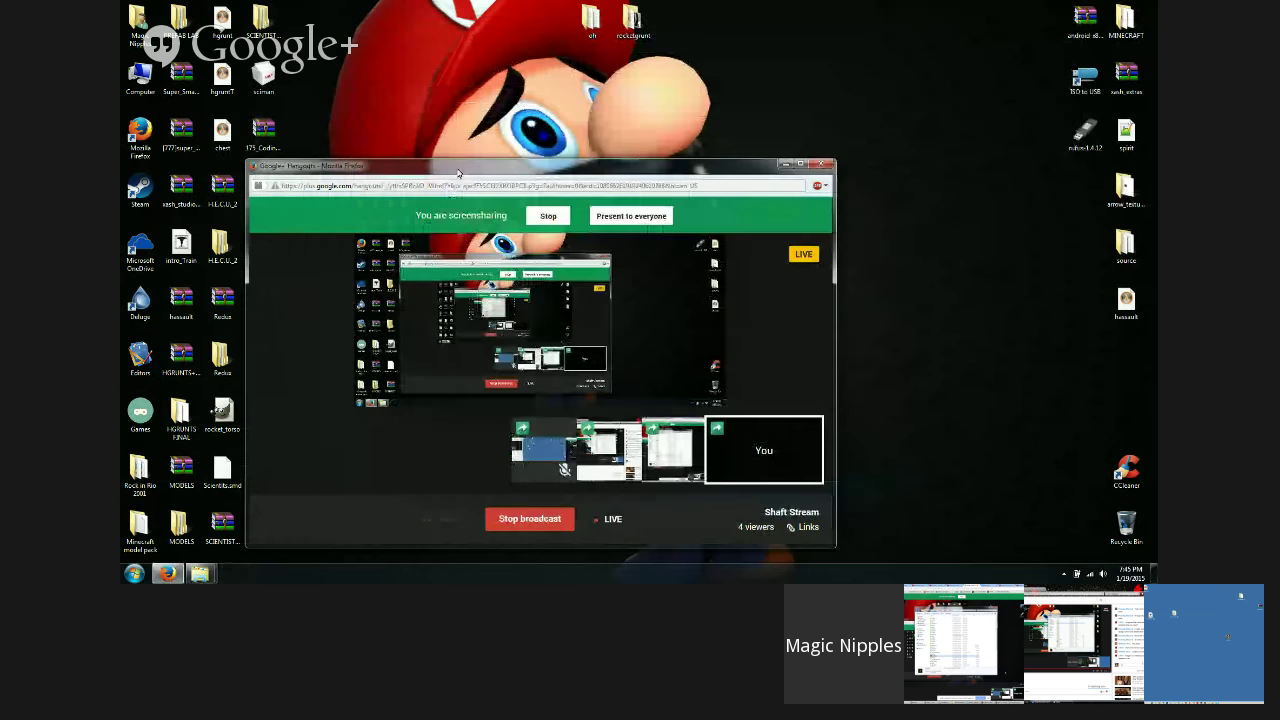
Step: Move the Hangouts window aside on the desktop and open the system volume control to adjust the sound
{"action": "left_click_drag", "start_coordinate": [460, 168], "coordinate": [688, 111]}
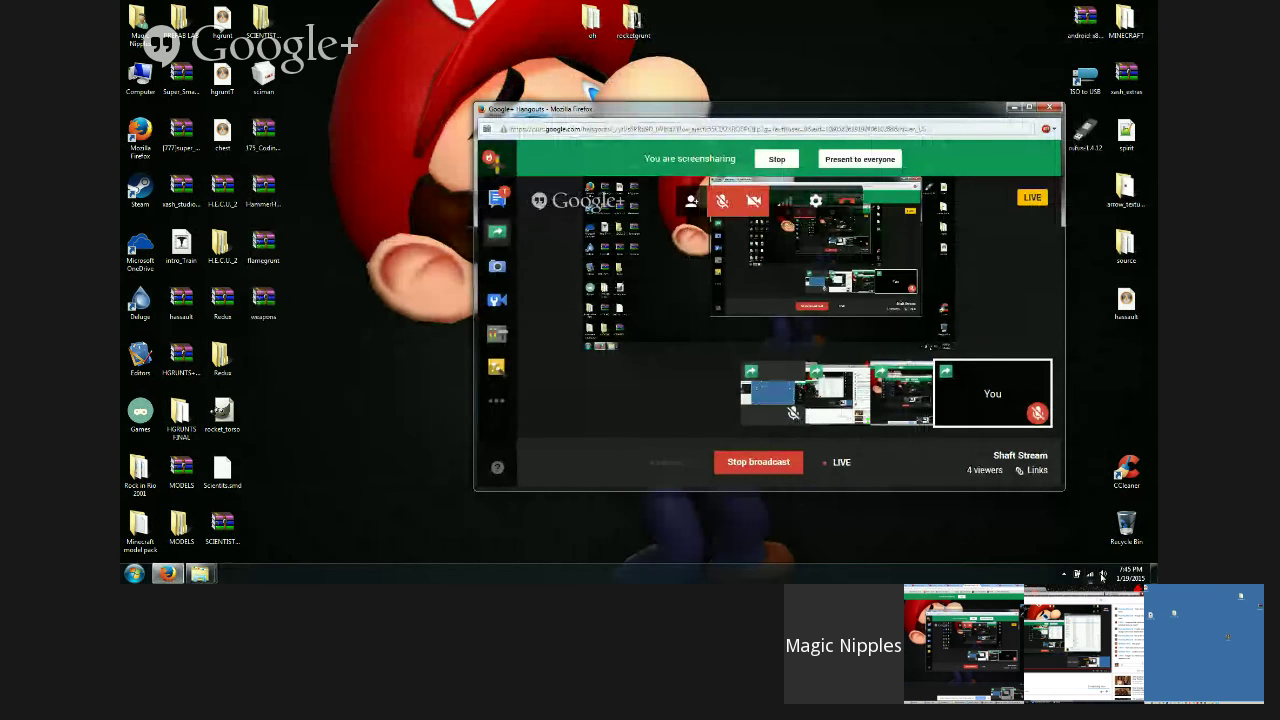
{"action": "left_click", "coordinate": [1103, 574]}
{"action": "left_click", "coordinate": [1102, 514]}
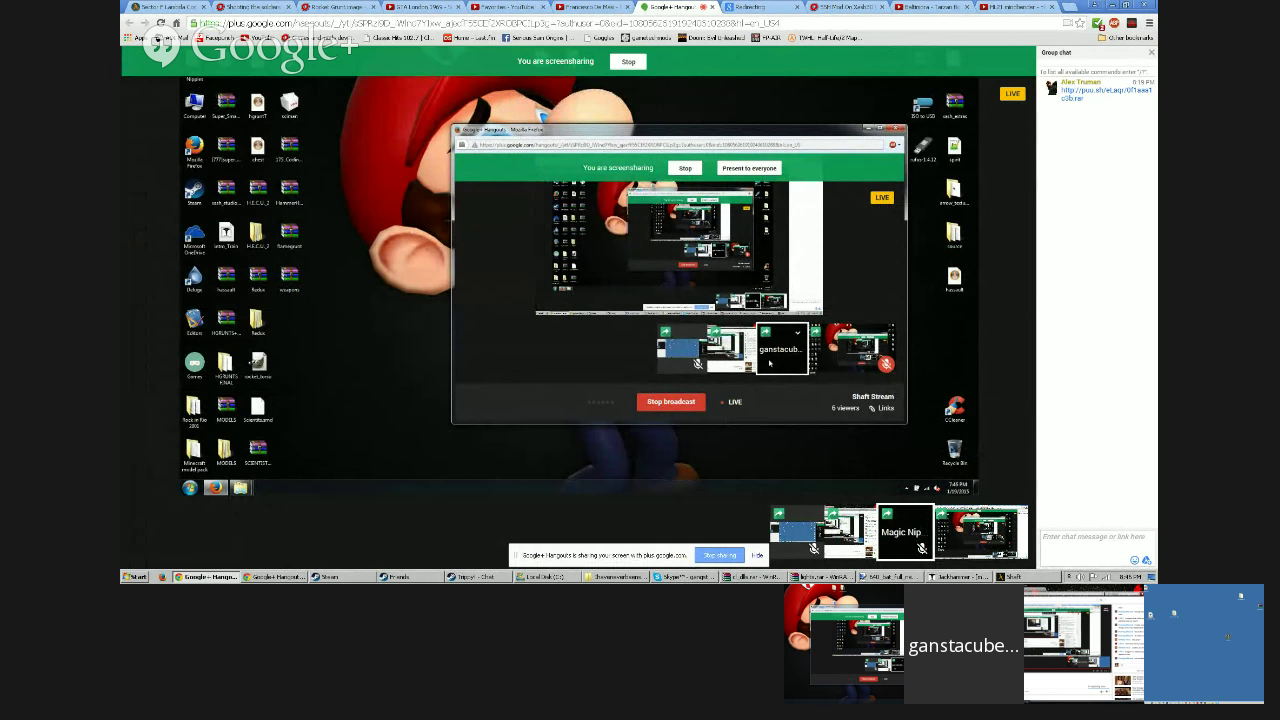
Step: Switch to the running Shaft game, dismiss its quit prompt, and load the map m1a0b through the console
{"action": "left_click", "coordinate": [852, 535]}
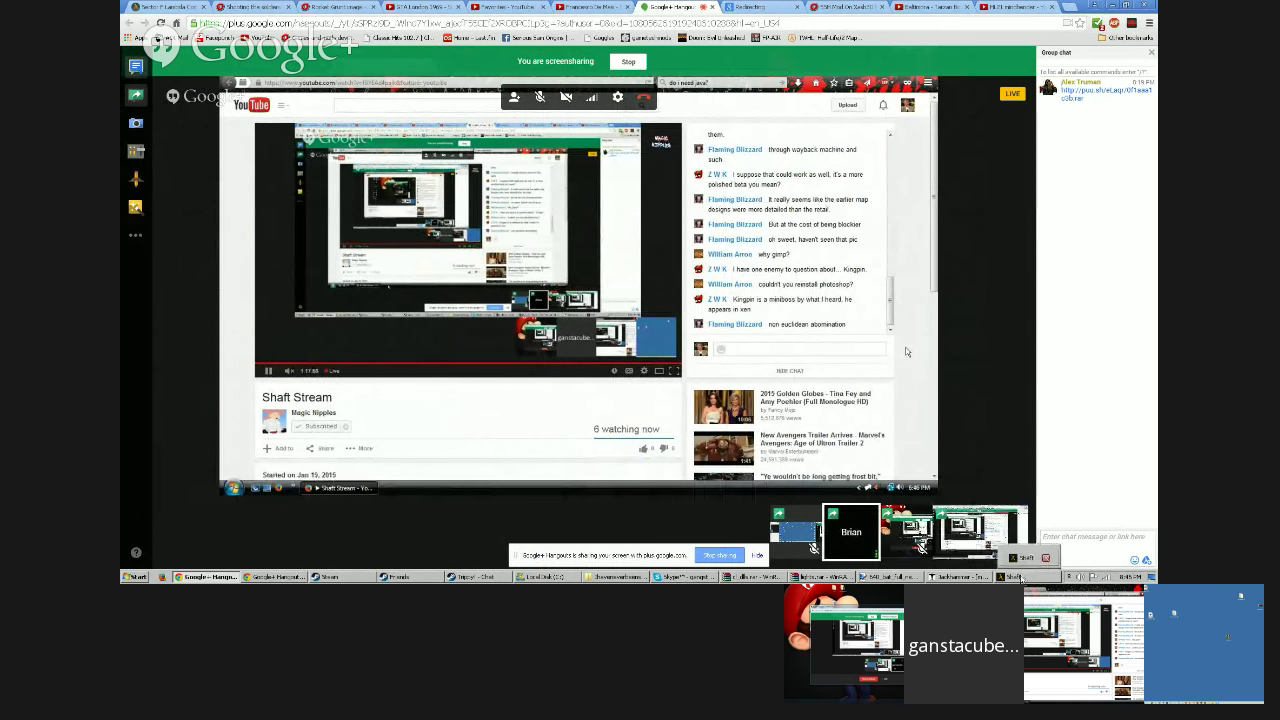
{"action": "left_click", "coordinate": [1015, 577]}
{"action": "key", "text": "Escape"}
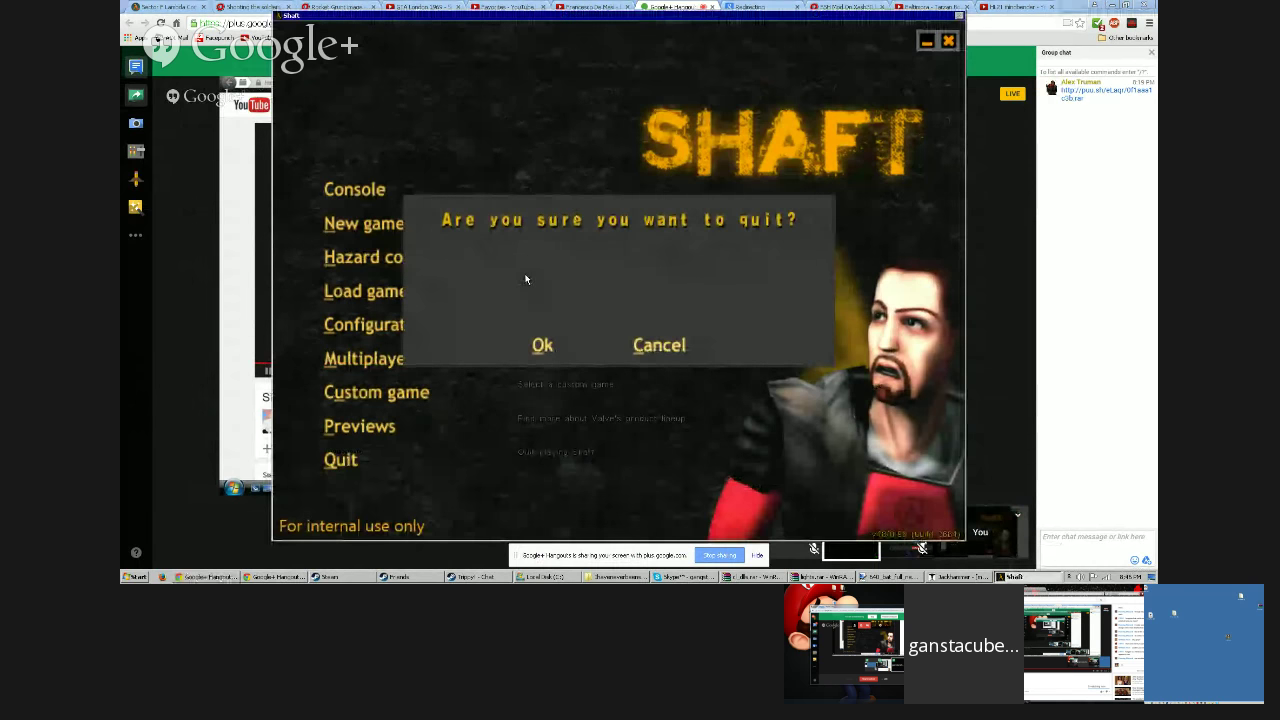
{"action": "left_click", "coordinate": [659, 344]}
{"action": "key", "text": "grave"}
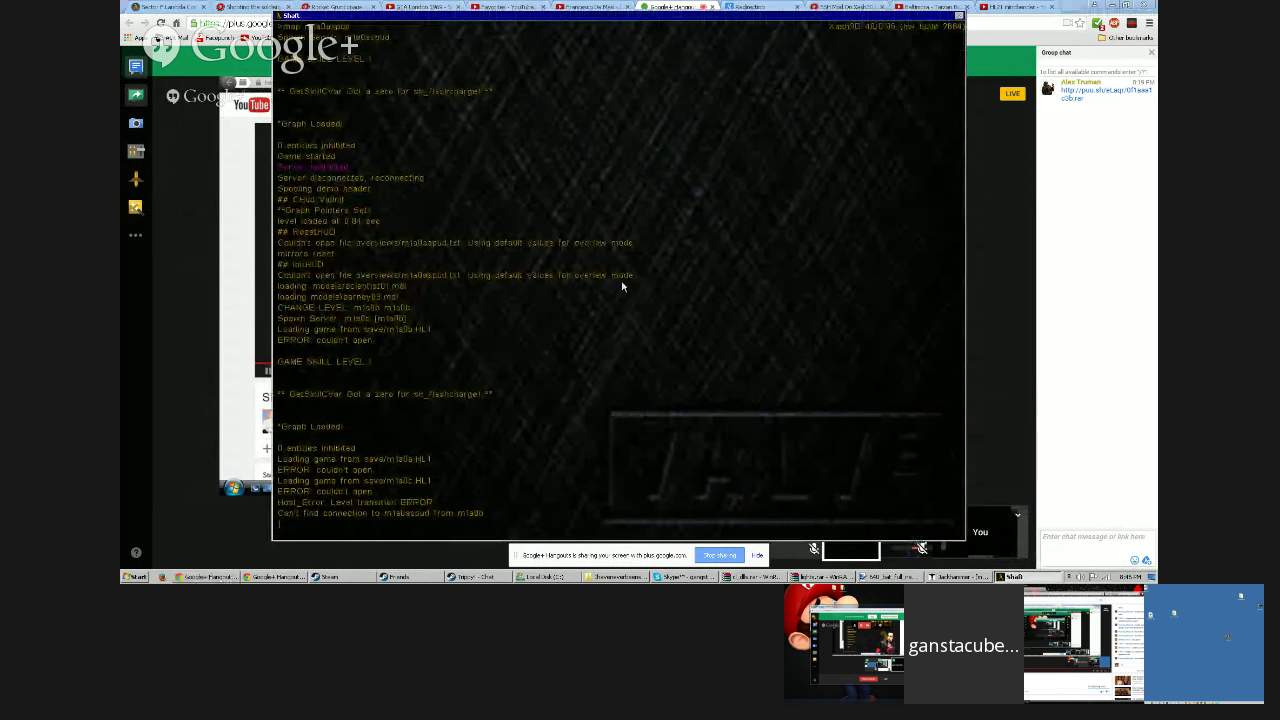
{"action": "type", "text": "map m1a0"}
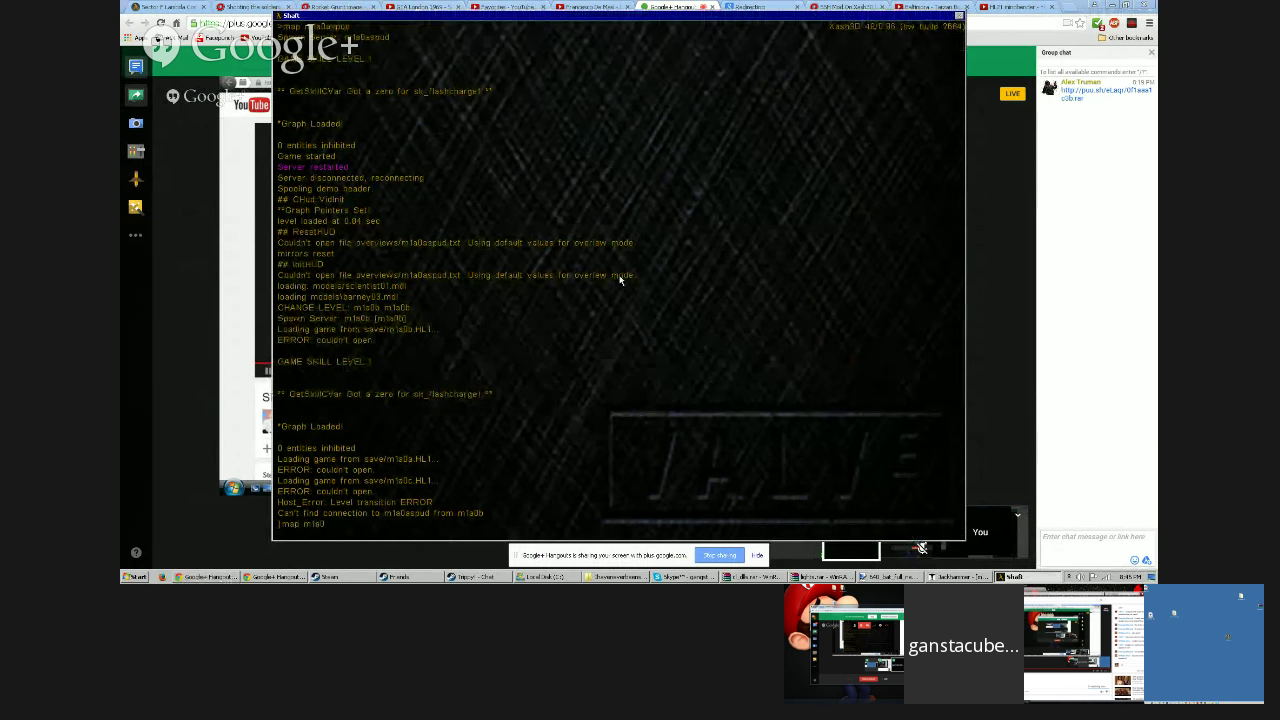
{"action": "type", "text": "b"}
{"action": "key", "text": "Return"}
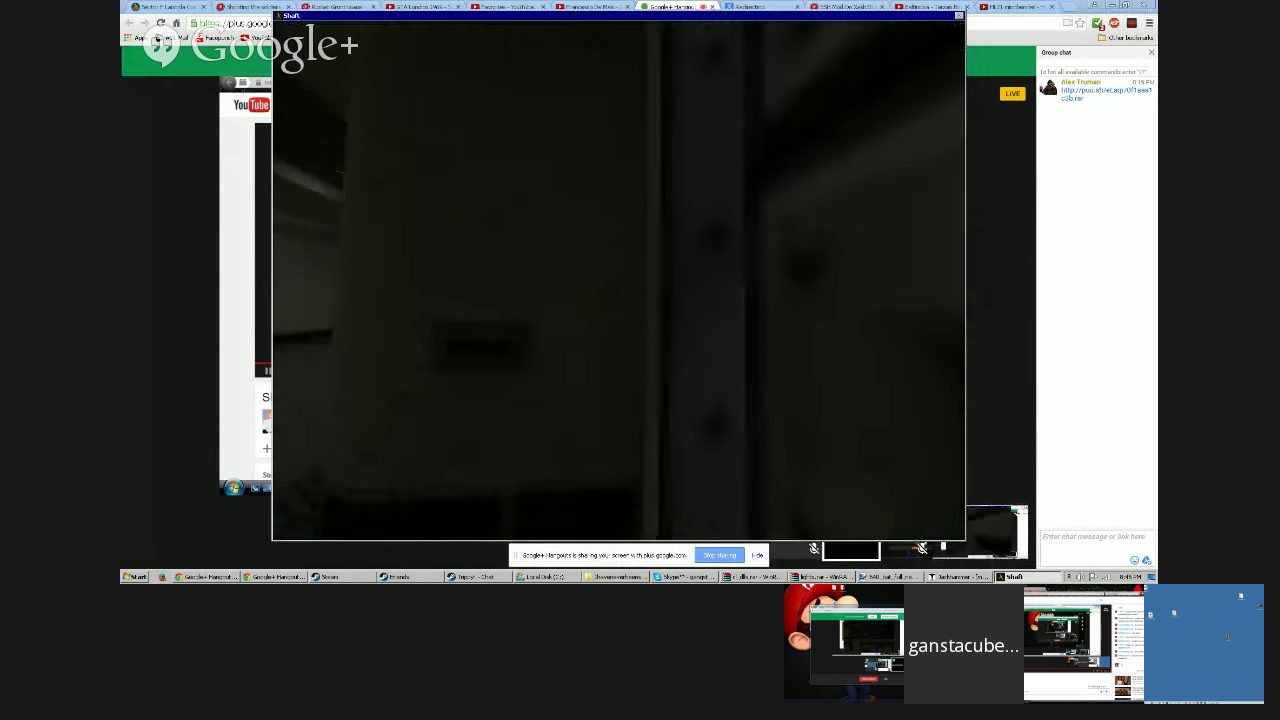
{"action": "key", "text": "w"}
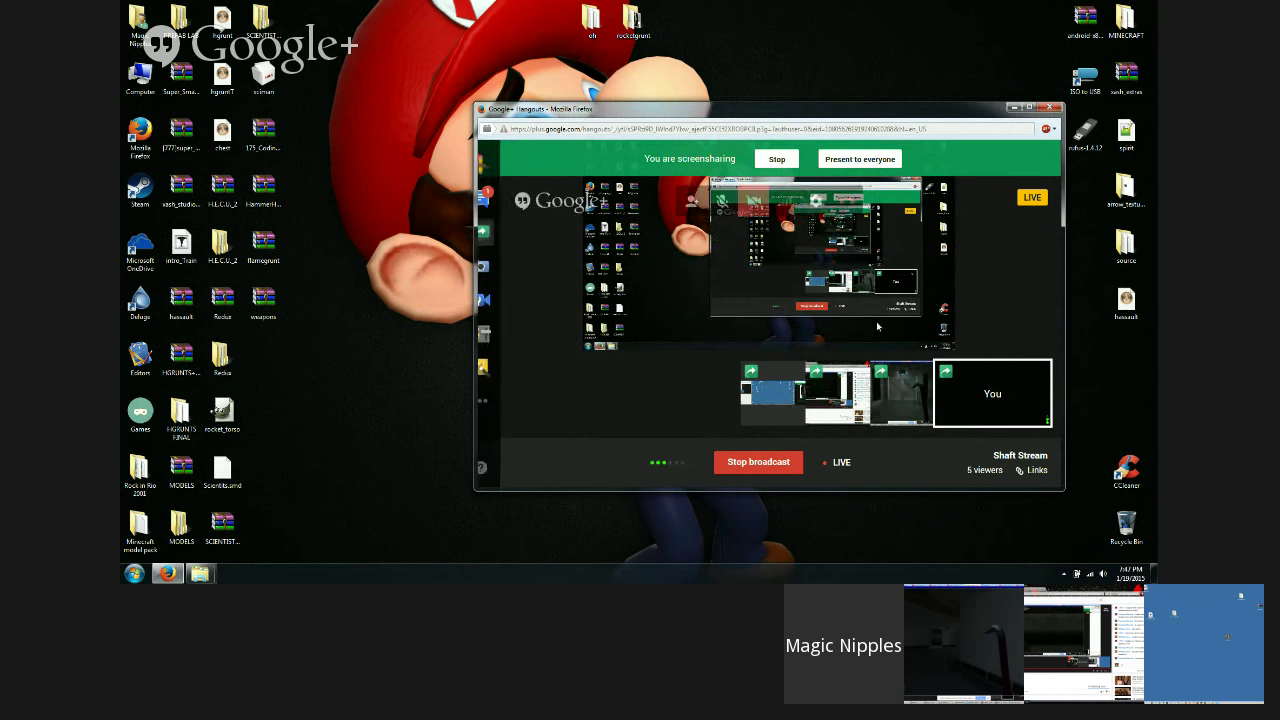
Step: Switch to Steam and follow the new comment notification to the Shaft Greenlight page
{"action": "left_click_drag", "start_coordinate": [743, 113], "coordinate": [608, 108]}
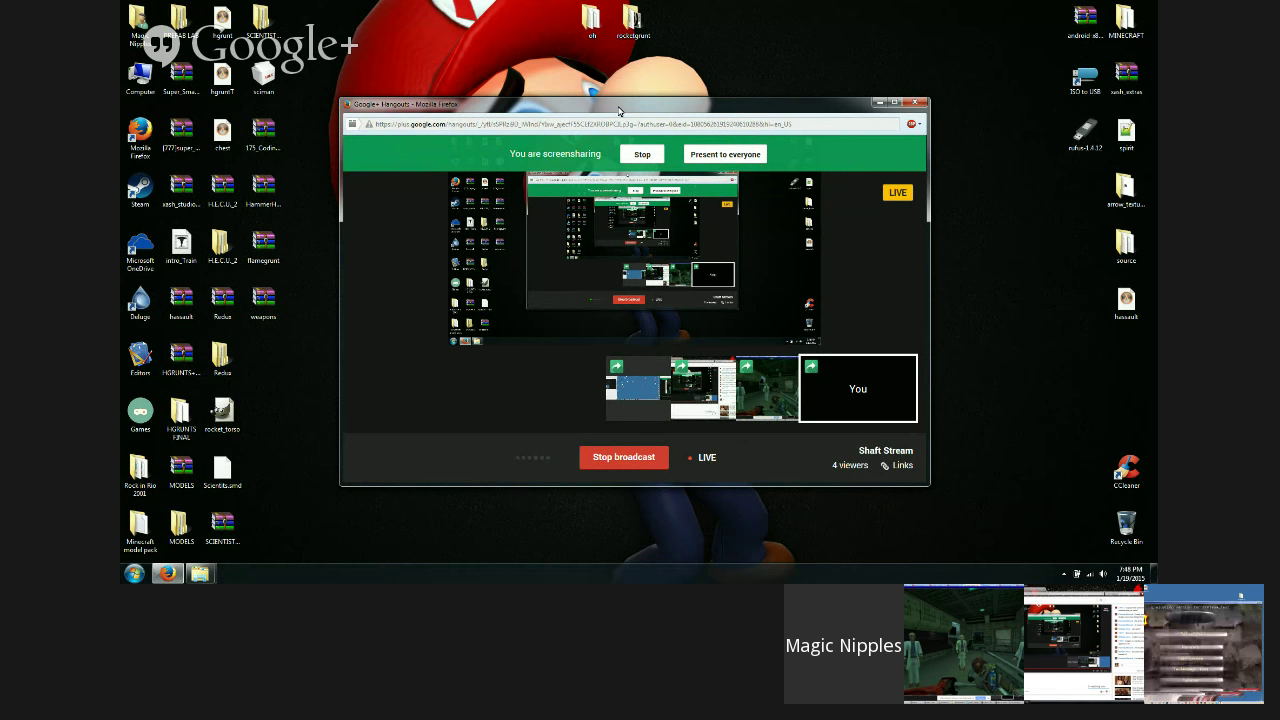
{"action": "left_click", "coordinate": [150, 190]}
{"action": "double_click", "coordinate": [150, 190]}
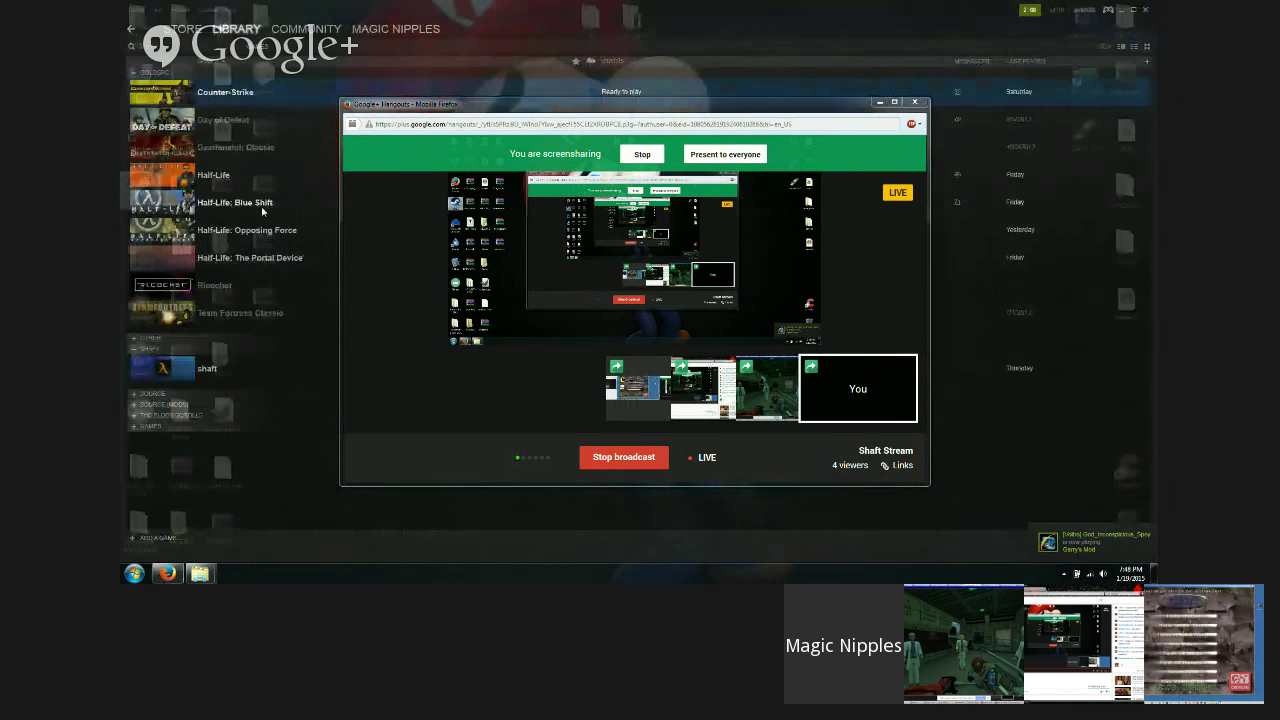
{"action": "left_click", "coordinate": [194, 370]}
{"action": "left_click", "coordinate": [1032, 10]}
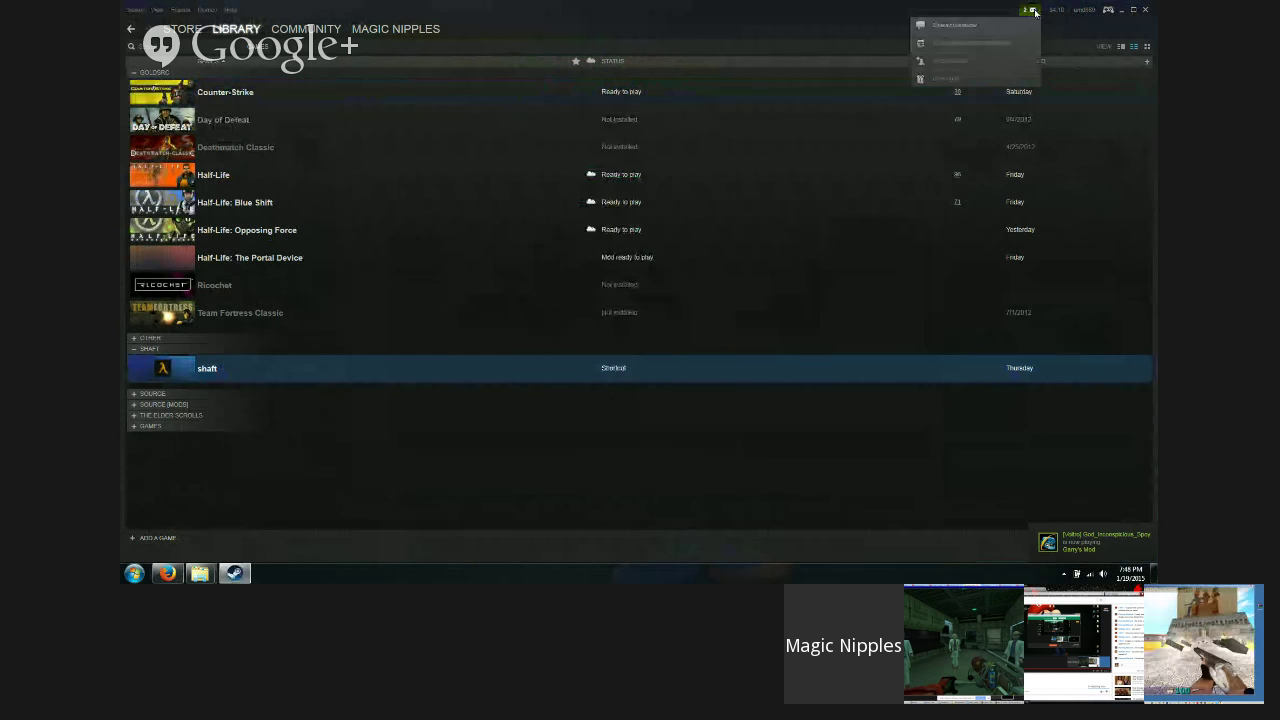
{"action": "left_click", "coordinate": [960, 45]}
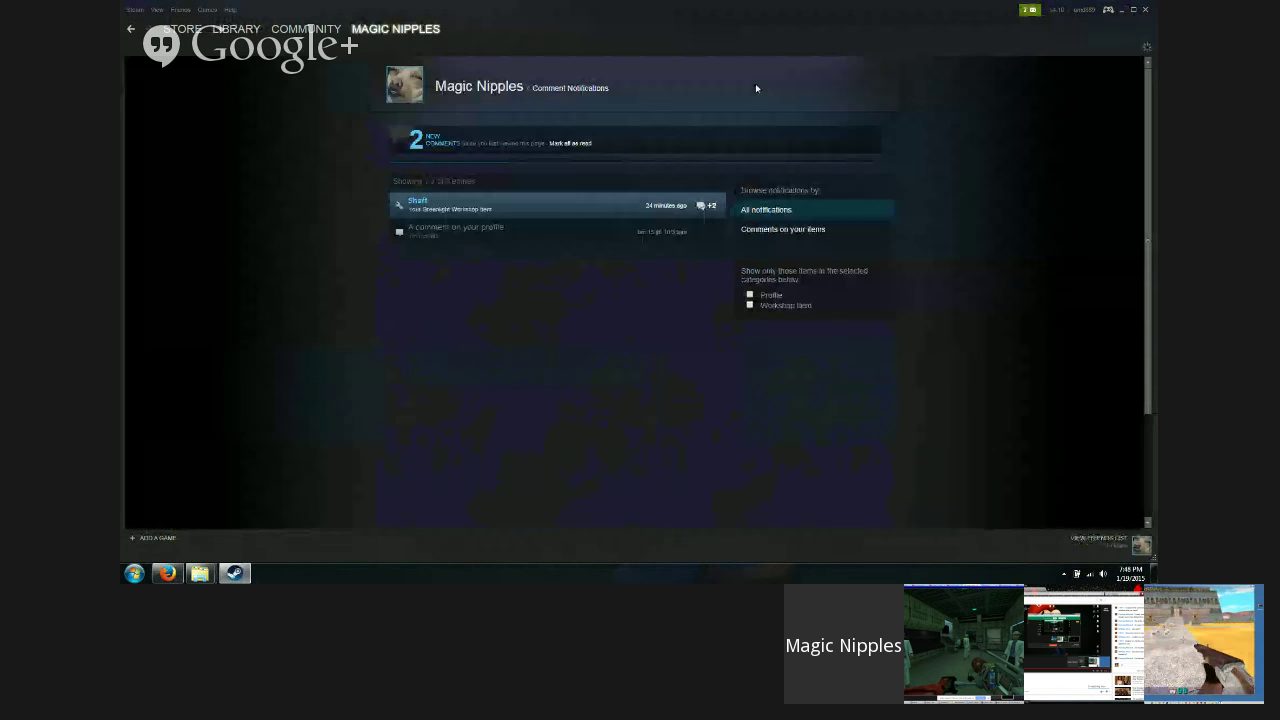
{"action": "left_click", "coordinate": [514, 209]}
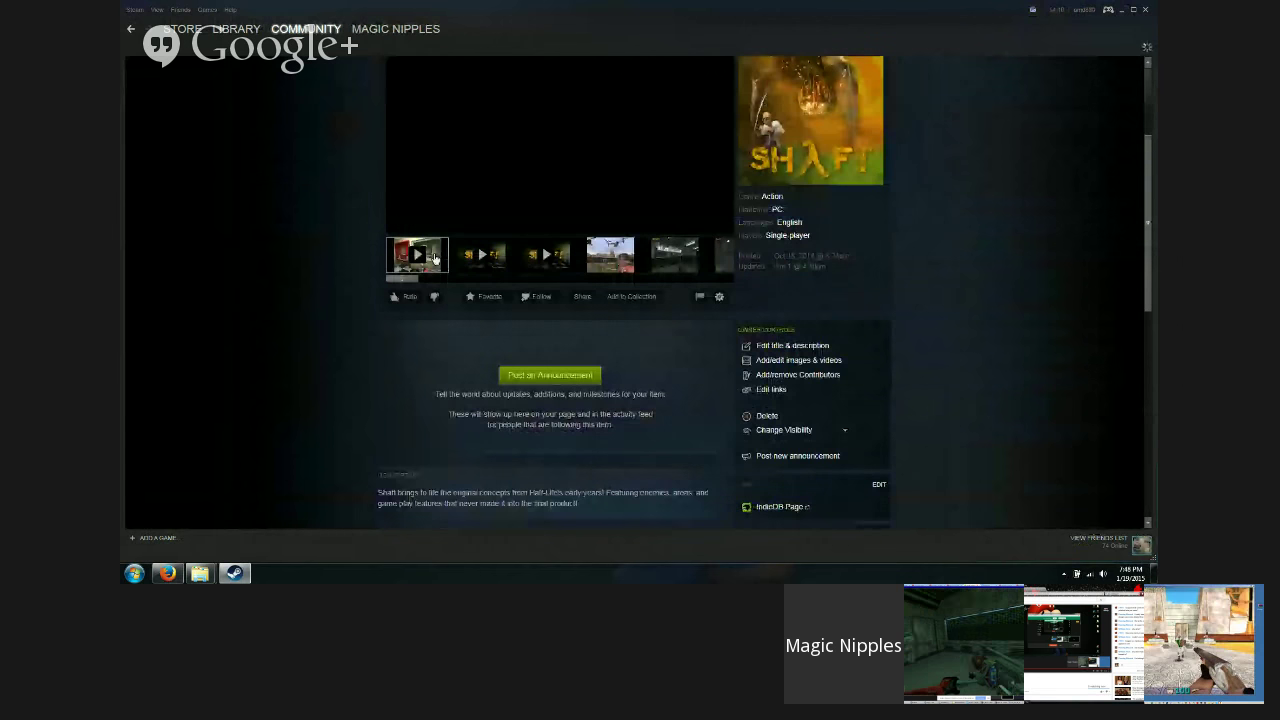
Step: Read the public user comments and look over the gameplay video on the Shaft Greenlight page, and close Steam
{"action": "scroll", "coordinate": [425, 265], "scroll_direction": "down", "scroll_amount": 3}
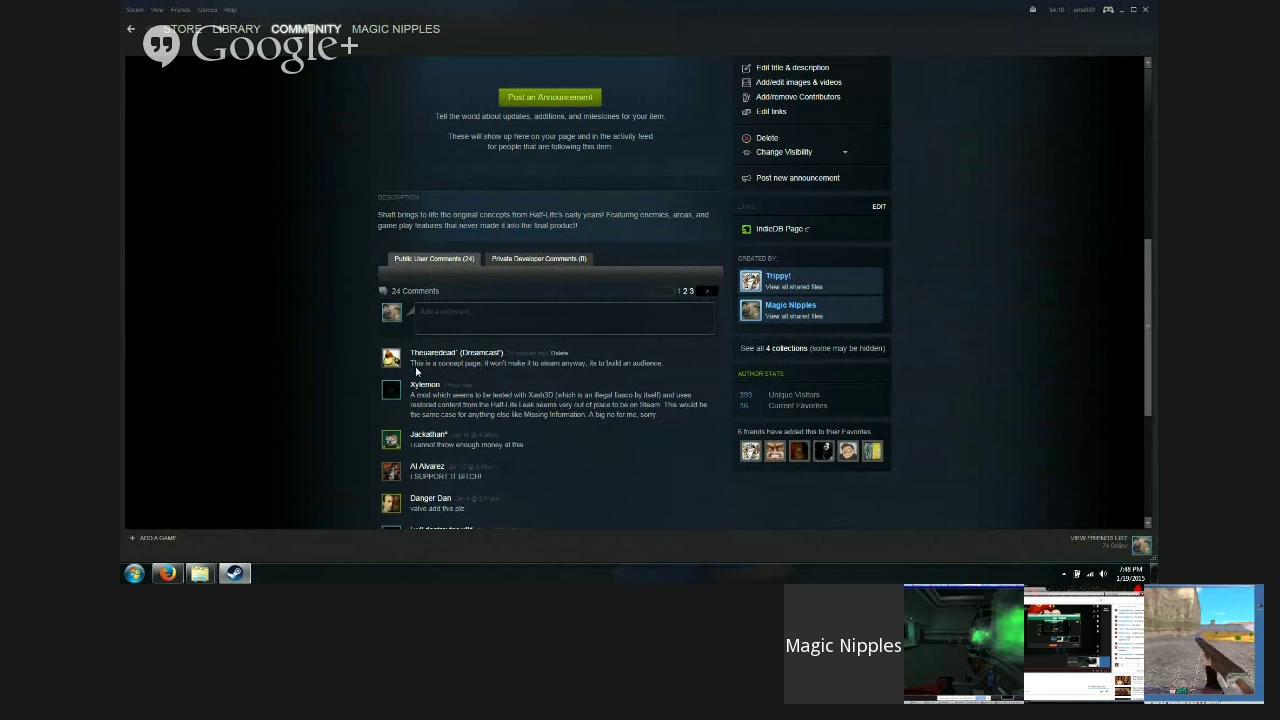
{"action": "scroll", "coordinate": [416, 371], "scroll_direction": "up", "scroll_amount": 2}
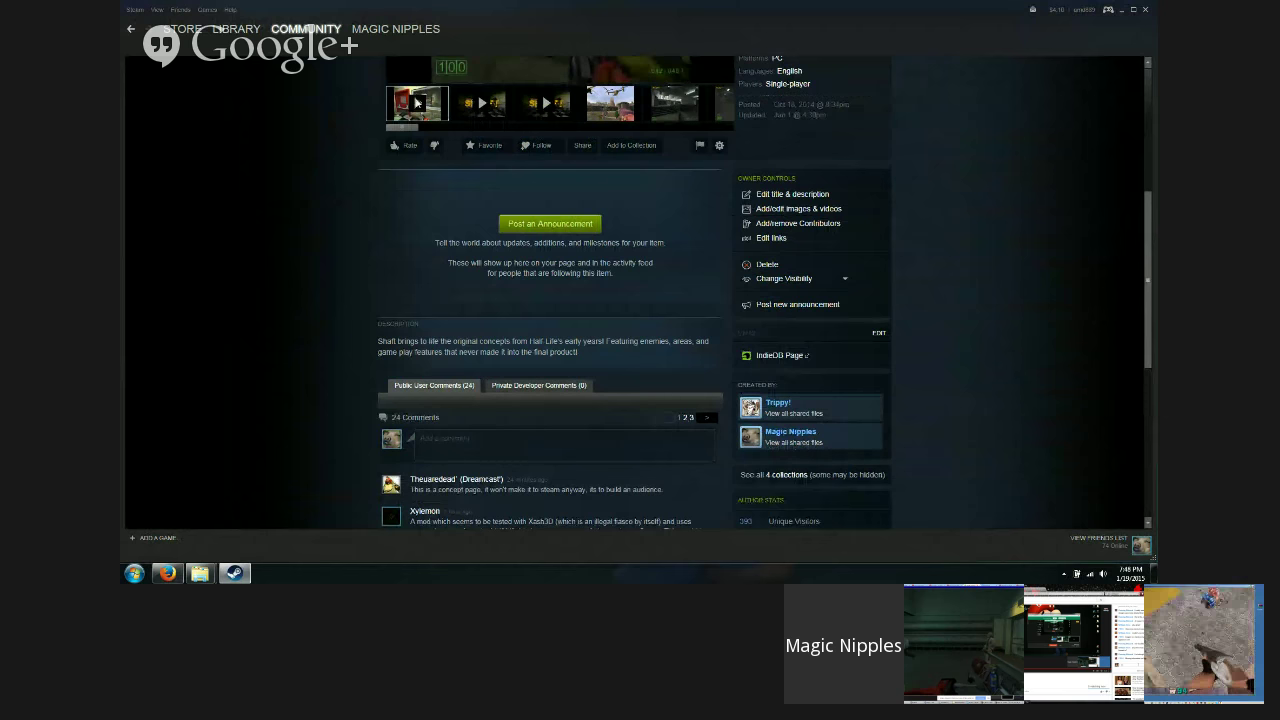
{"action": "scroll", "coordinate": [480, 208], "scroll_direction": "up", "scroll_amount": 3}
{"action": "scroll", "coordinate": [480, 208], "scroll_direction": "down", "scroll_amount": 5}
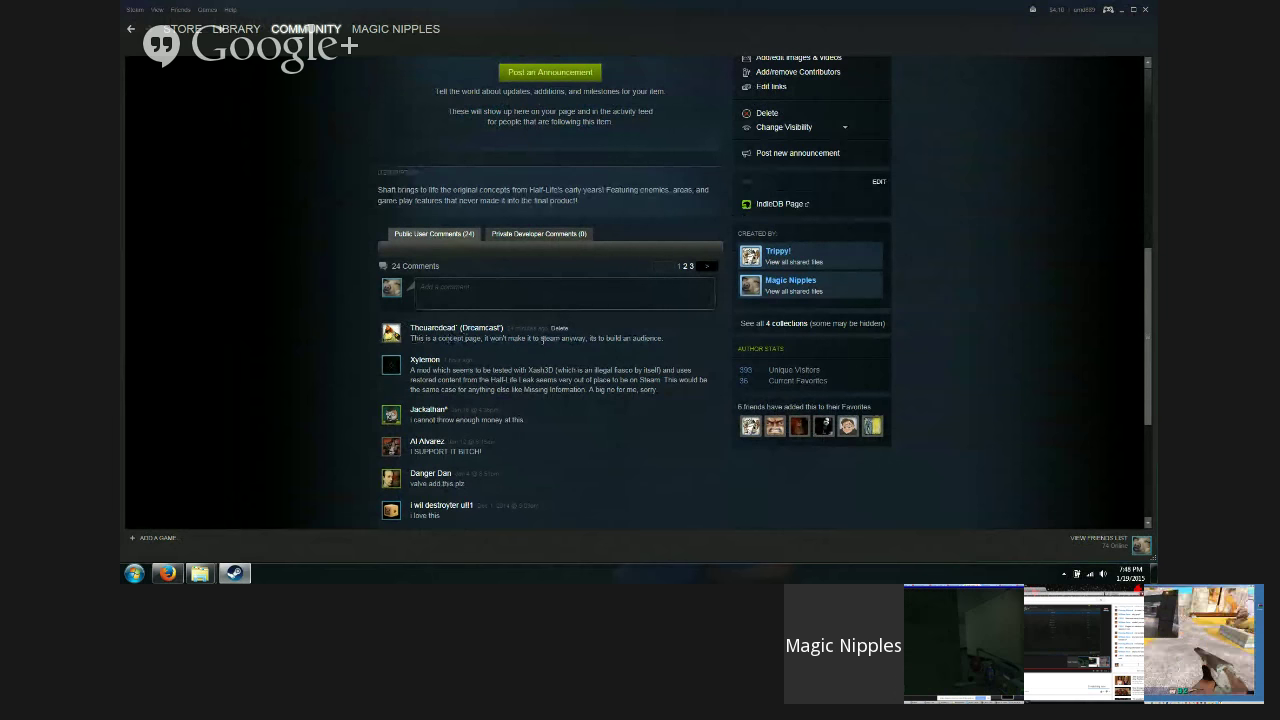
{"action": "scroll", "coordinate": [559, 366], "scroll_direction": "up", "scroll_amount": 8}
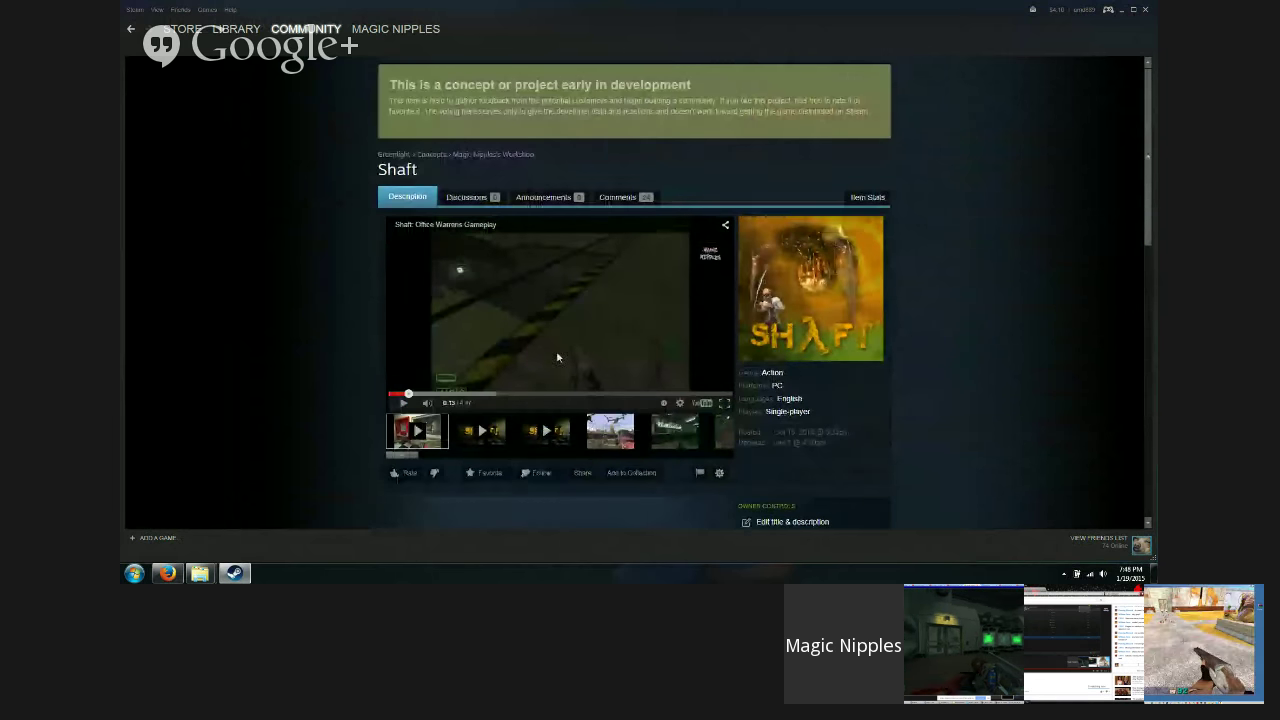
{"action": "left_click", "coordinate": [1146, 10]}
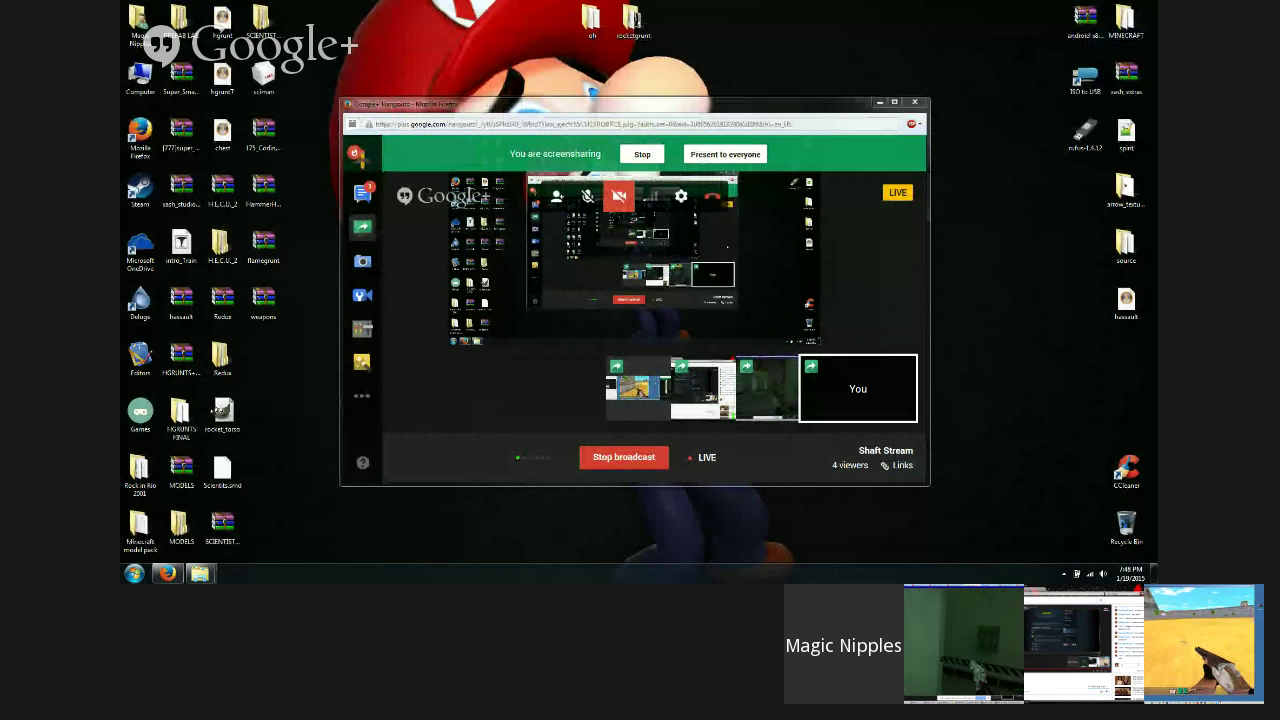
Step: Bring up the Games folder window and arrange it and the Hangouts window so they overlap less
{"action": "mouse_move", "coordinate": [202, 569]}
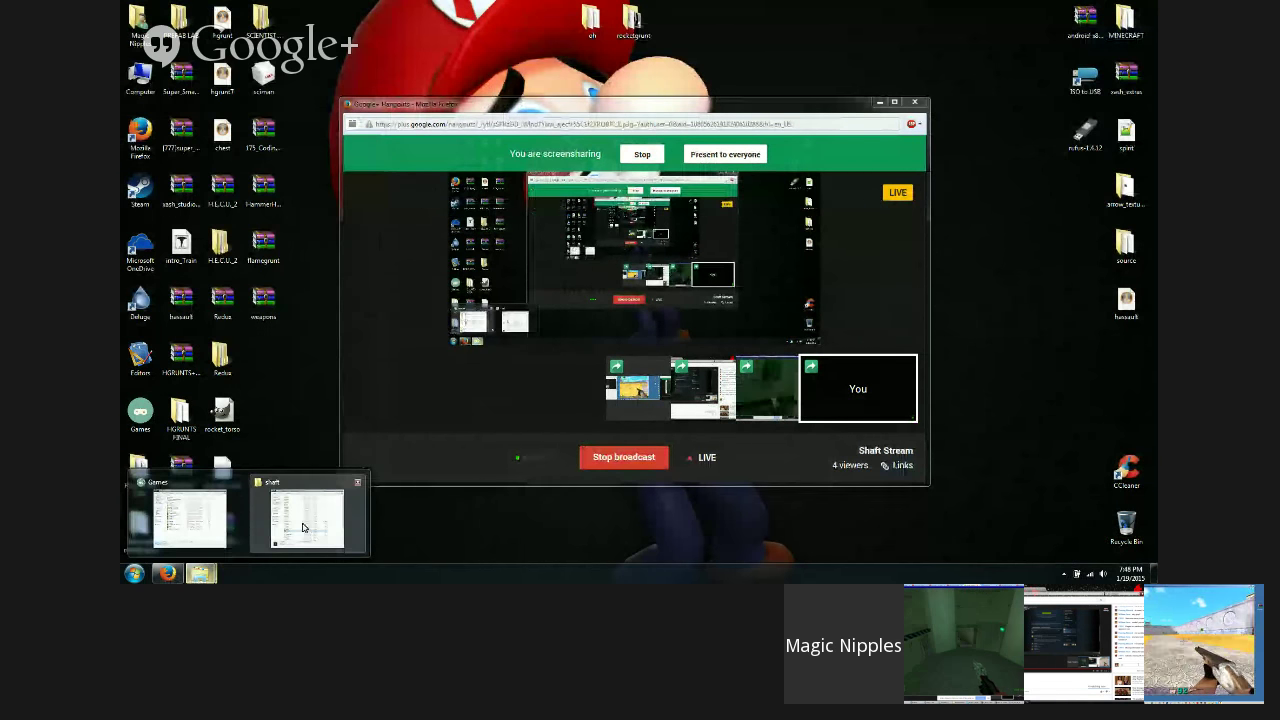
{"action": "mouse_move", "coordinate": [303, 527]}
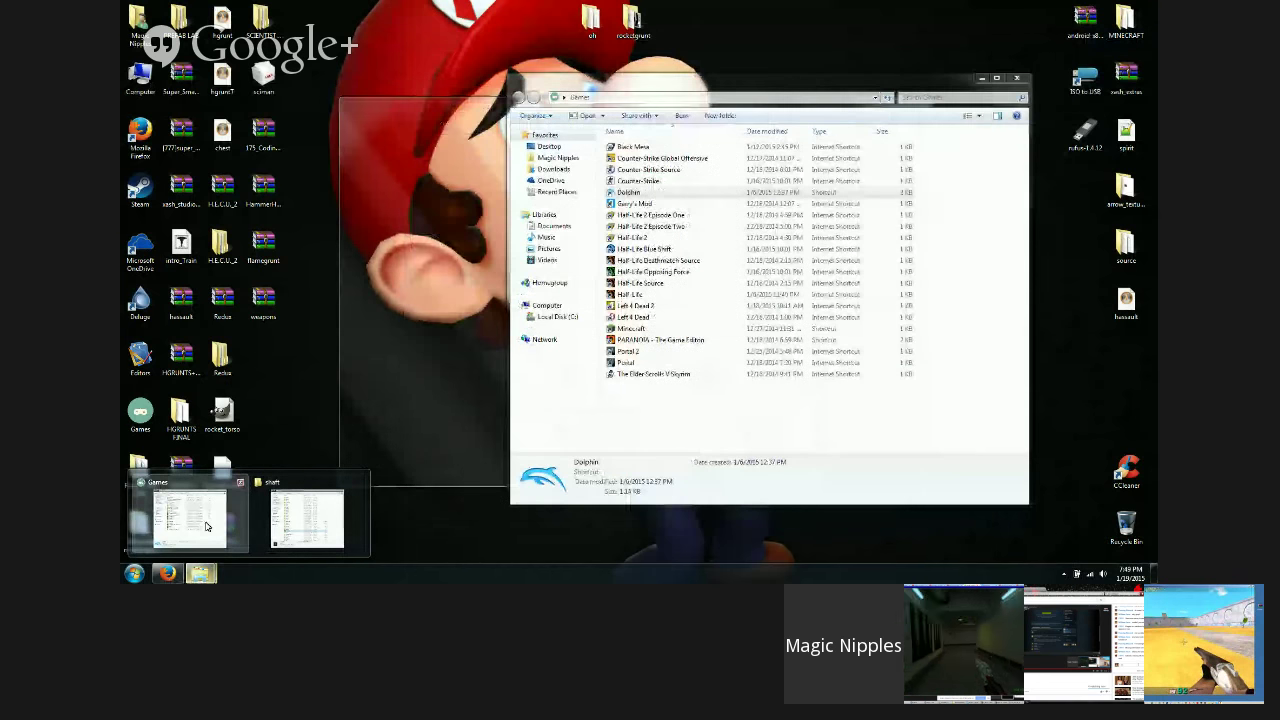
{"action": "left_click", "coordinate": [206, 527]}
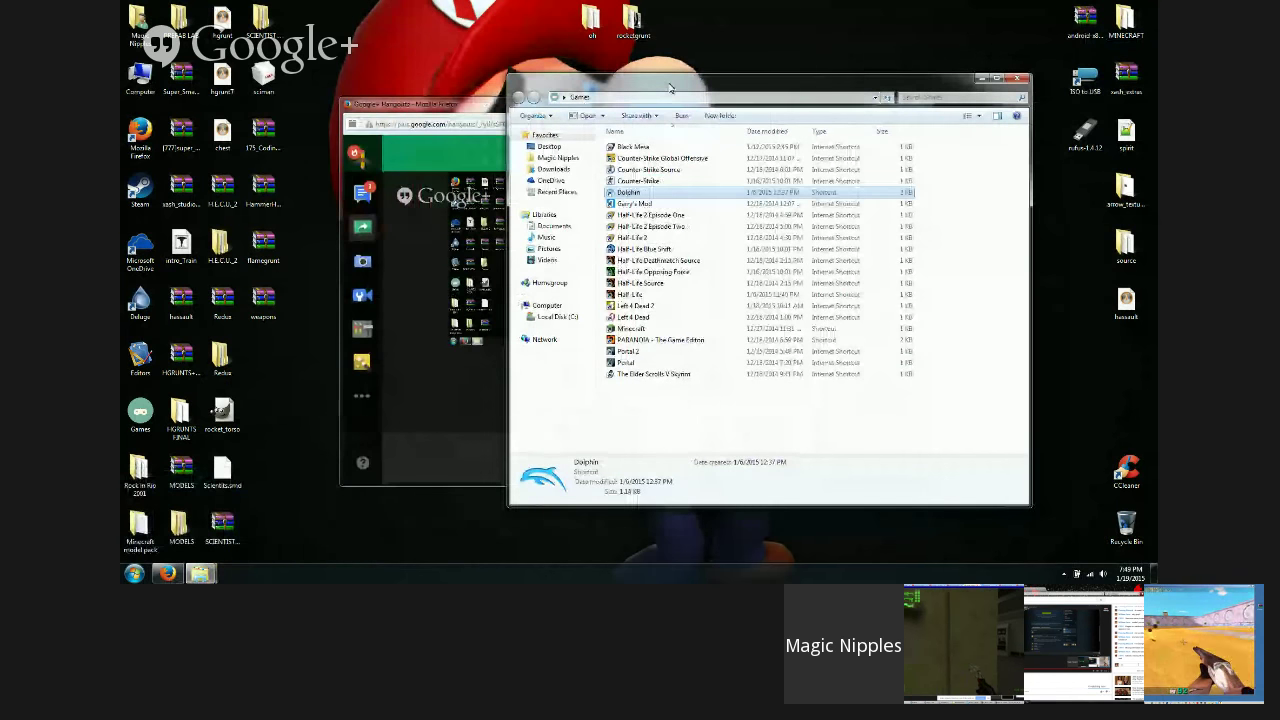
{"action": "left_click_drag", "start_coordinate": [670, 88], "coordinate": [704, 132]}
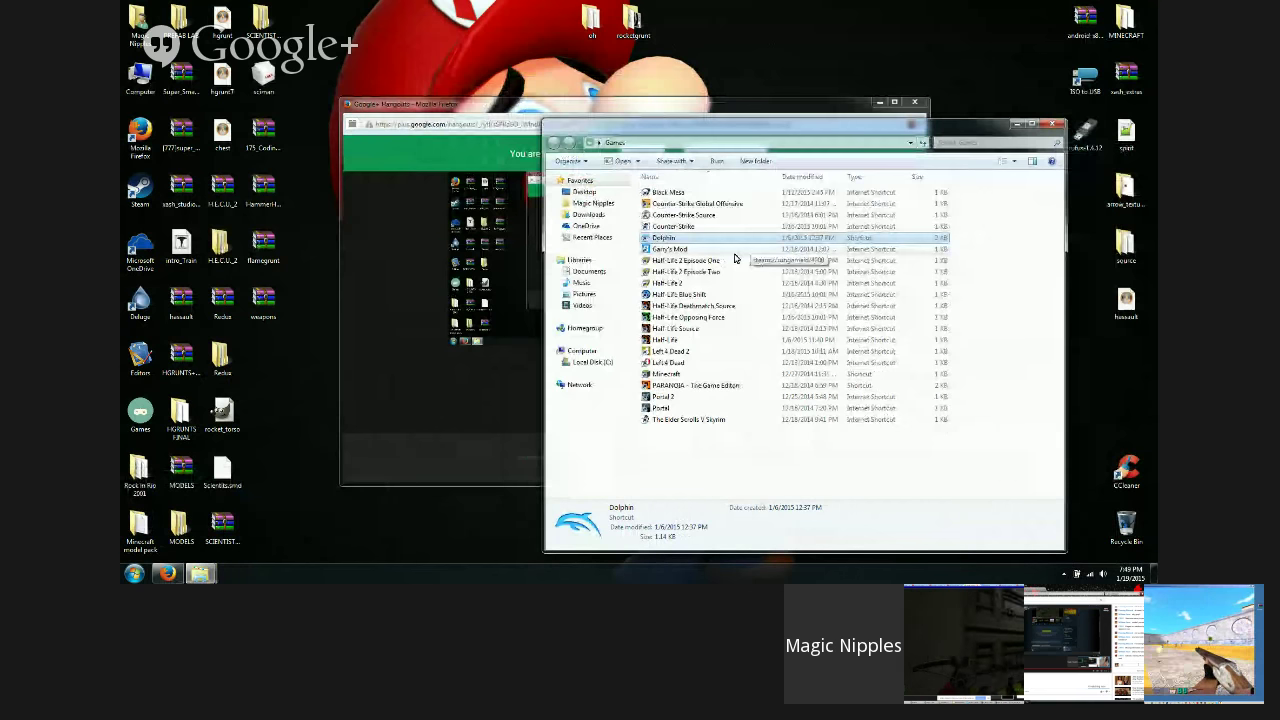
{"action": "left_click_drag", "start_coordinate": [492, 106], "coordinate": [358, 46]}
{"action": "left_click_drag", "start_coordinate": [825, 128], "coordinate": [903, 130]}
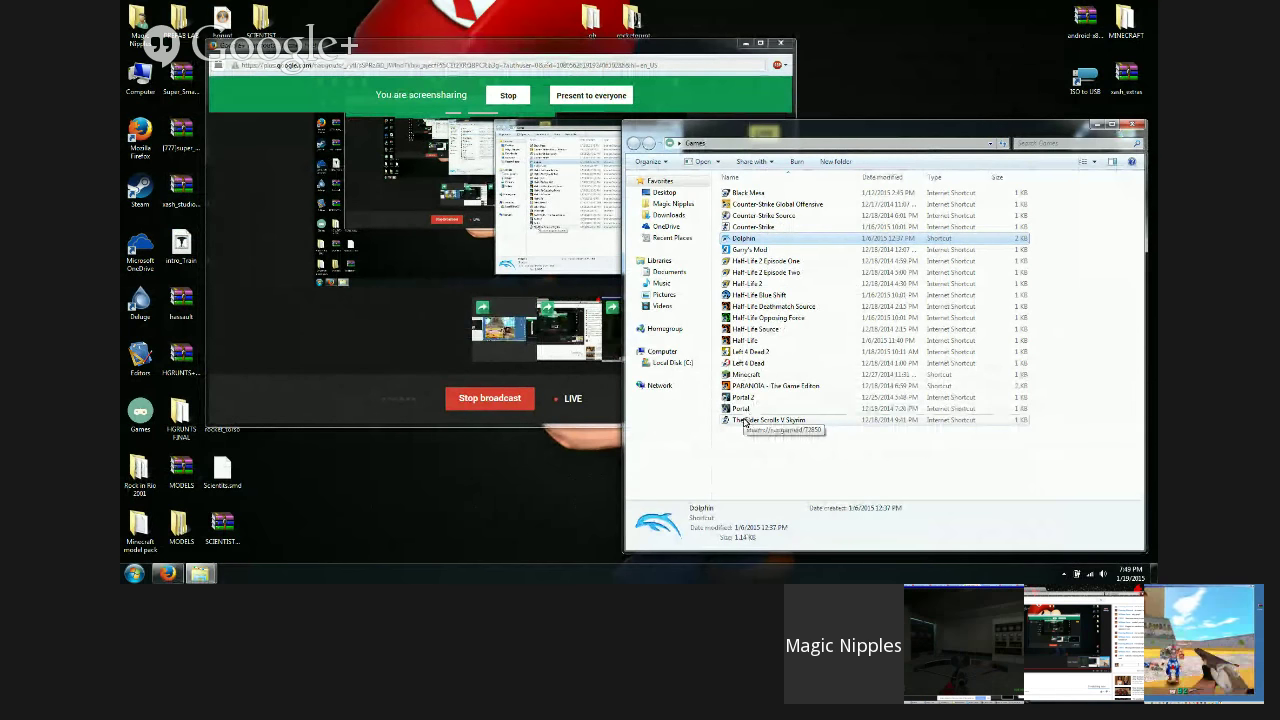
Step: Launch Black Mesa from its shortcut in the Games folder
{"action": "left_click", "coordinate": [740, 272]}
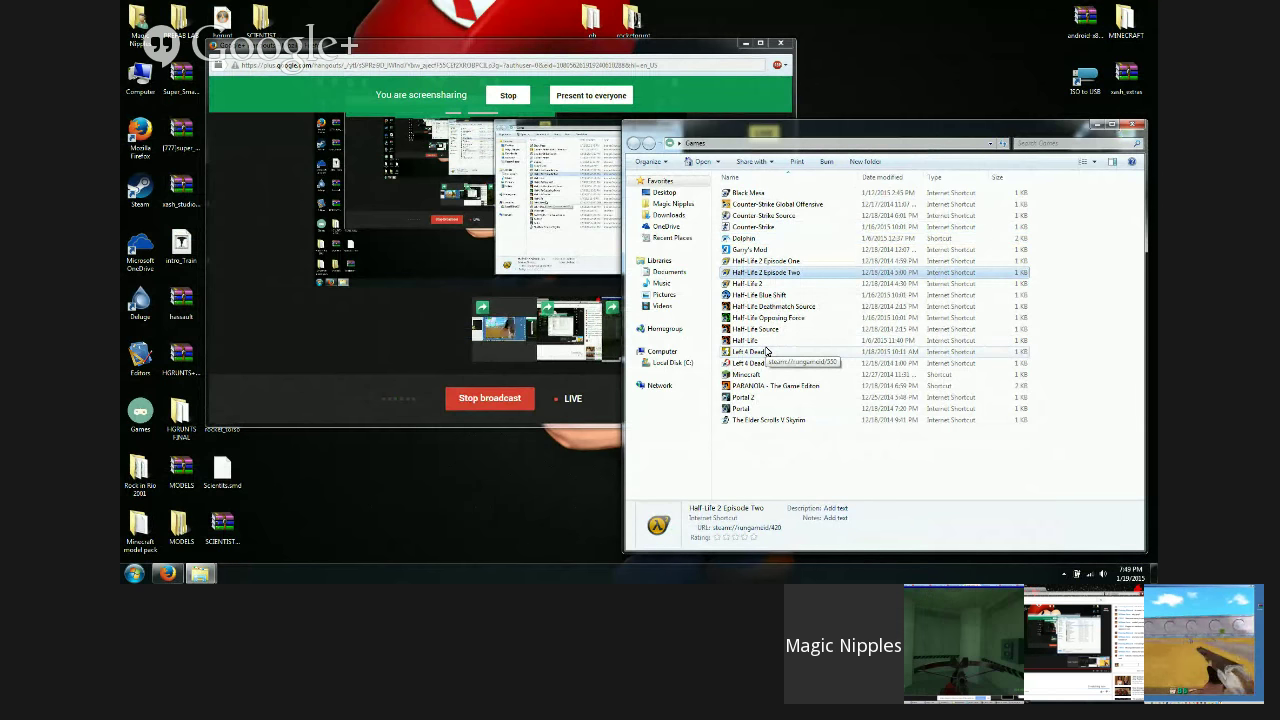
{"action": "left_click", "coordinate": [745, 193]}
{"action": "double_click", "coordinate": [745, 193]}
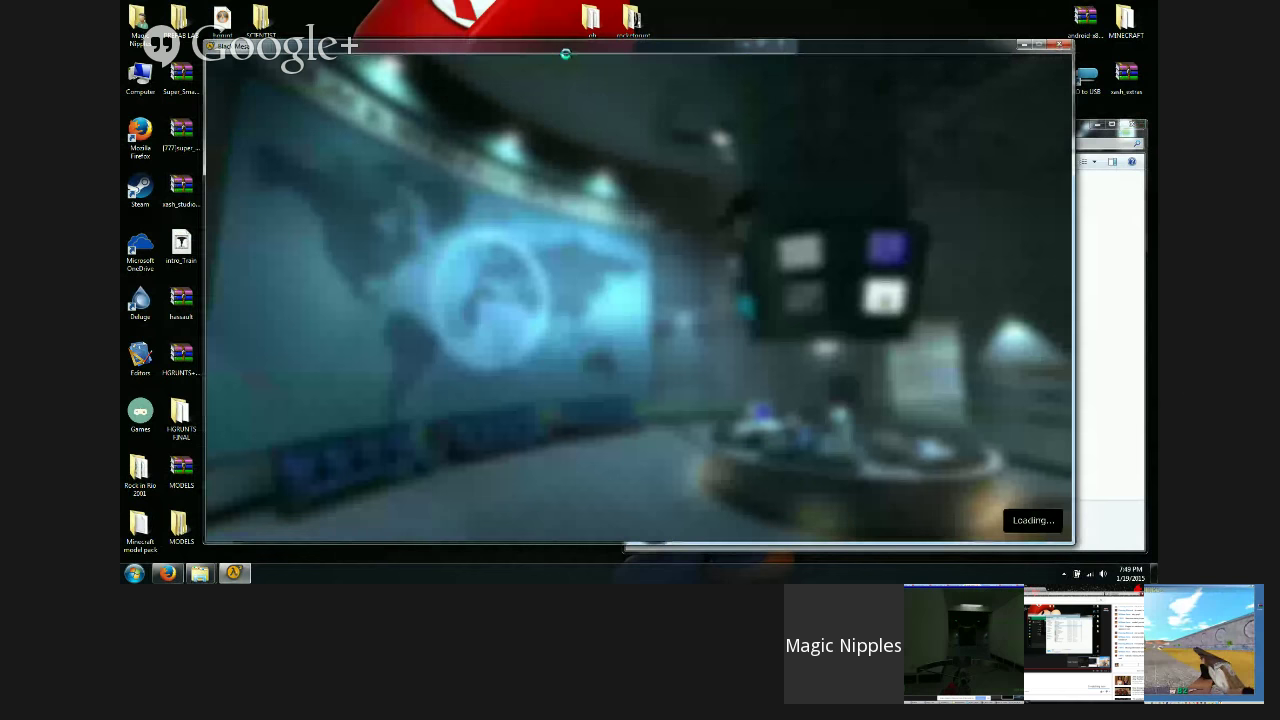
Step: Put the Hangouts window out of the way and open moddb.com in a new Firefox tab
{"action": "left_click", "coordinate": [169, 575]}
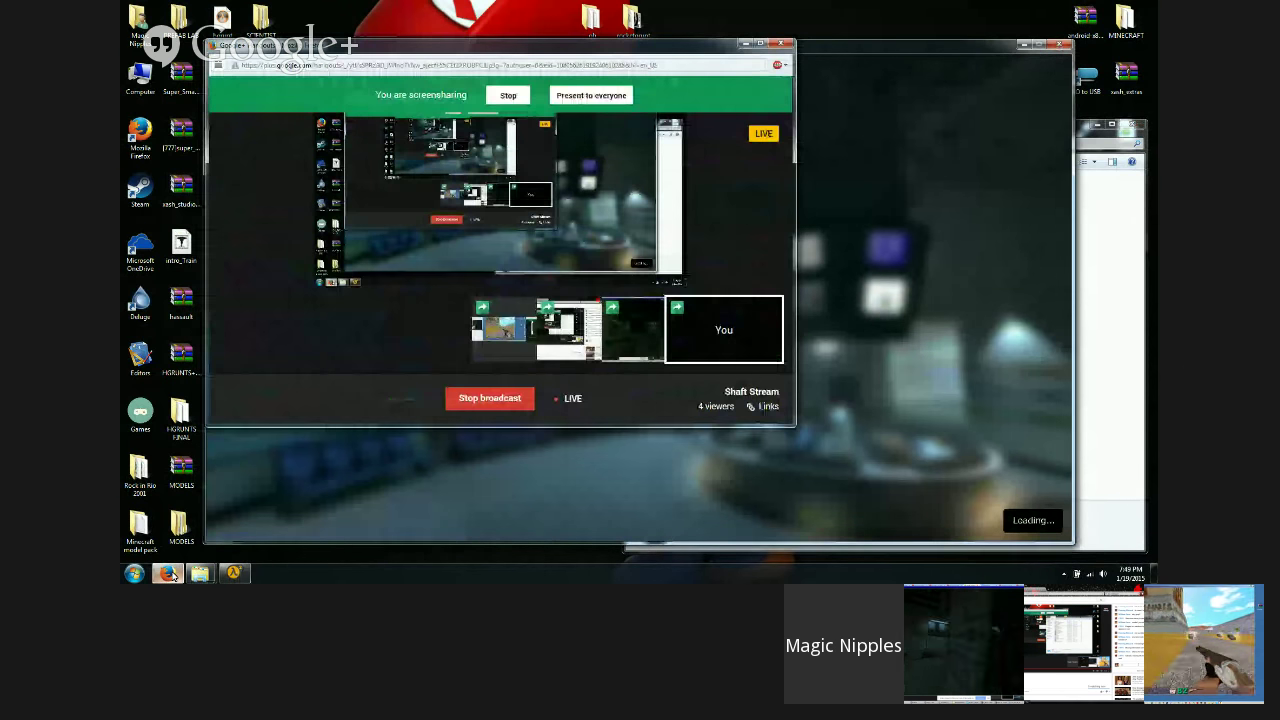
{"action": "left_click", "coordinate": [169, 575]}
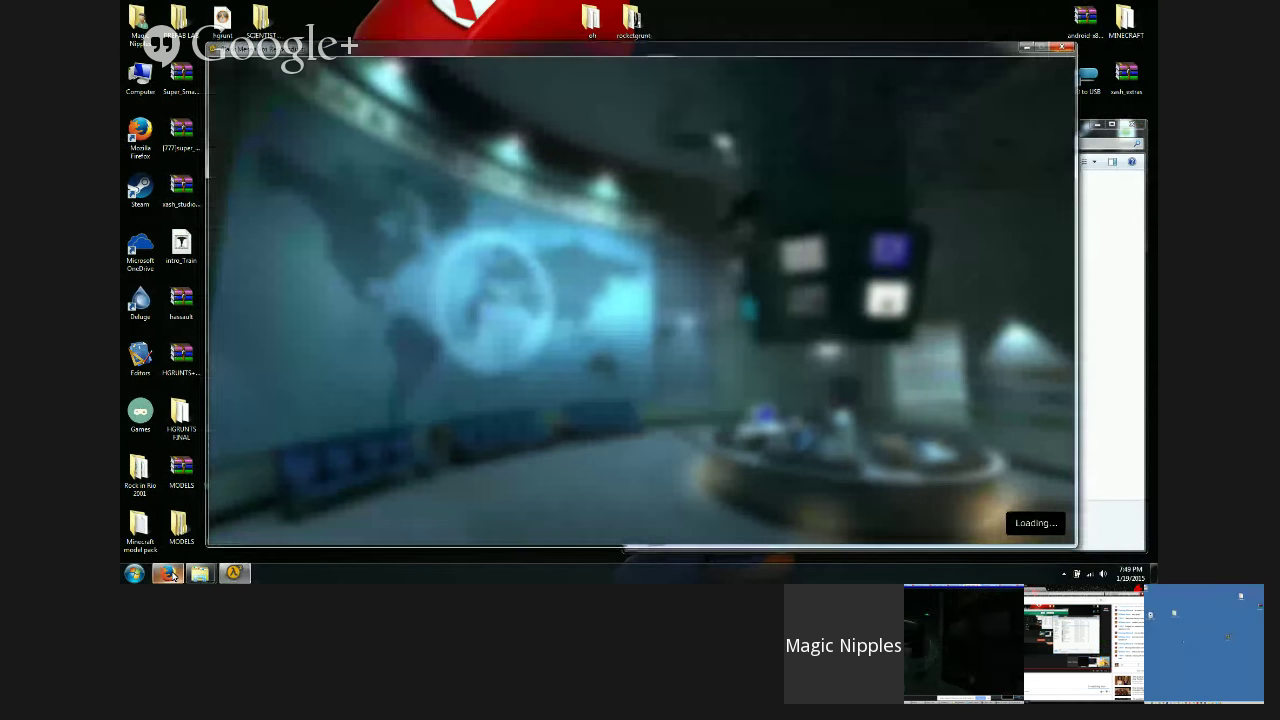
{"action": "right_click", "coordinate": [170, 575]}
{"action": "left_click", "coordinate": [172, 477]}
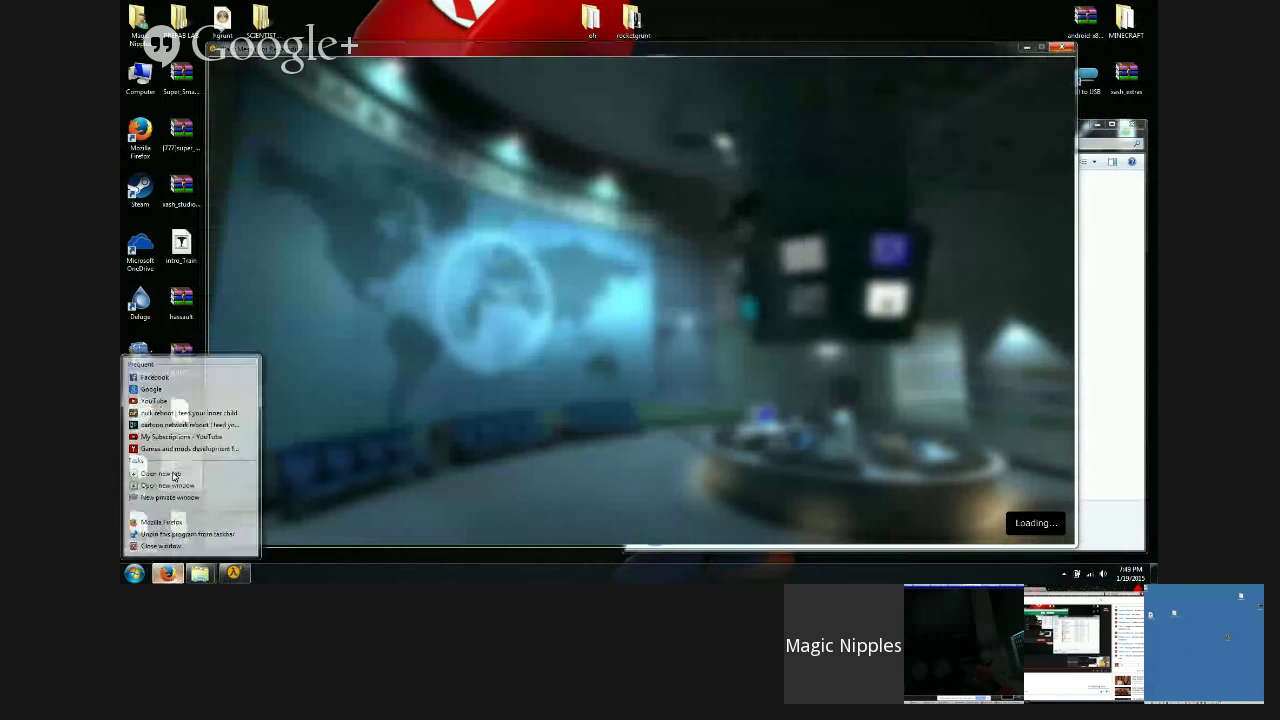
{"action": "type", "text": "moddb.com/"}
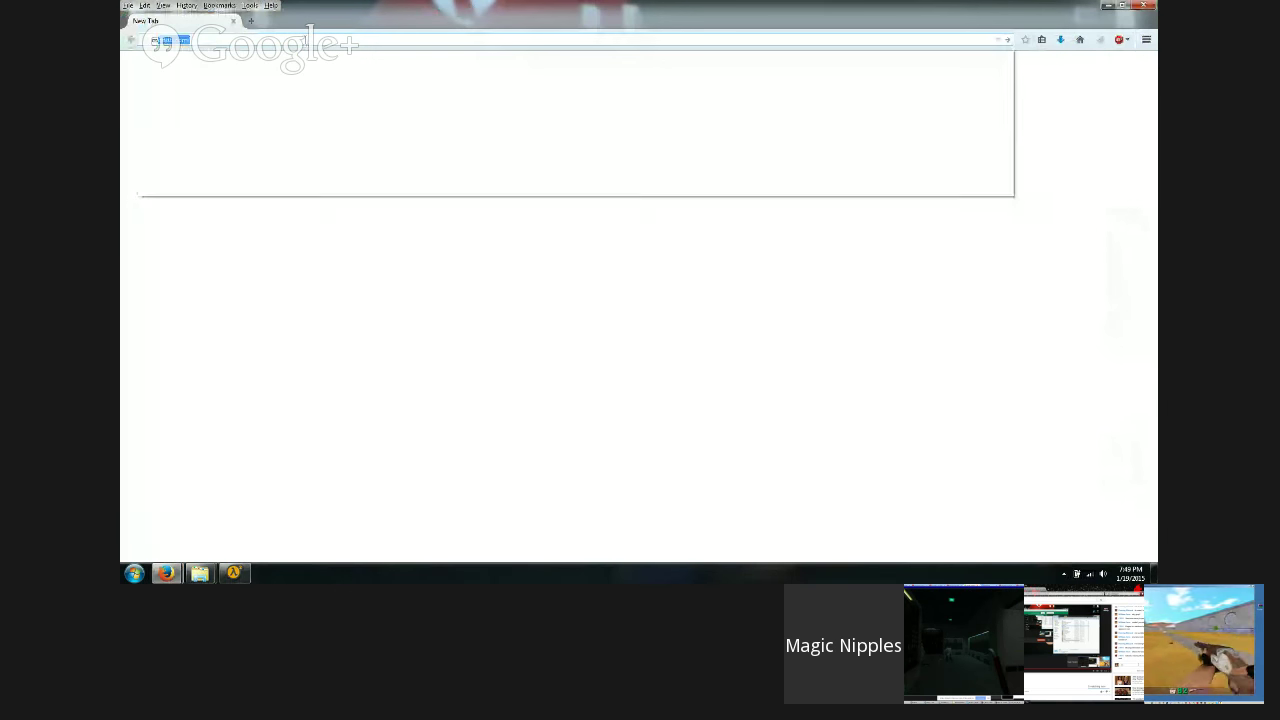
{"action": "key", "text": "Return"}
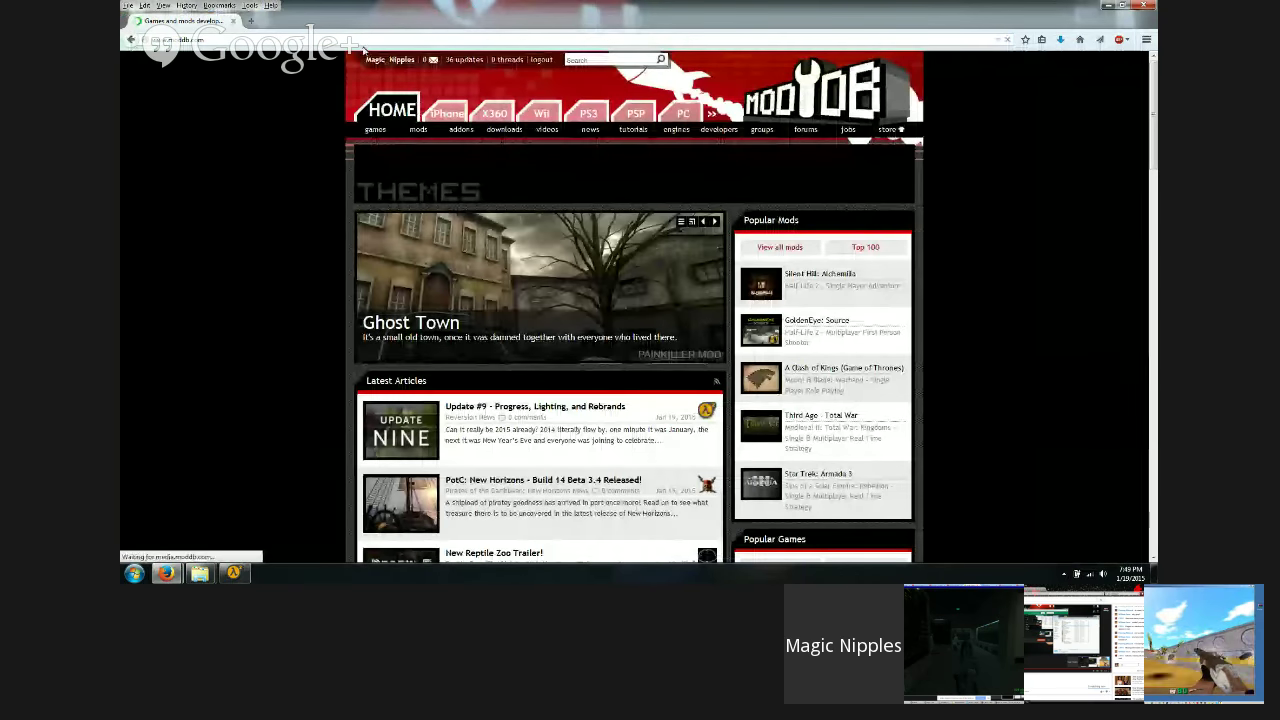
Step: Check the account's watched games and mods updates on Mod DB and open the GoldenEye: Source mod page
{"action": "left_click", "coordinate": [502, 62]}
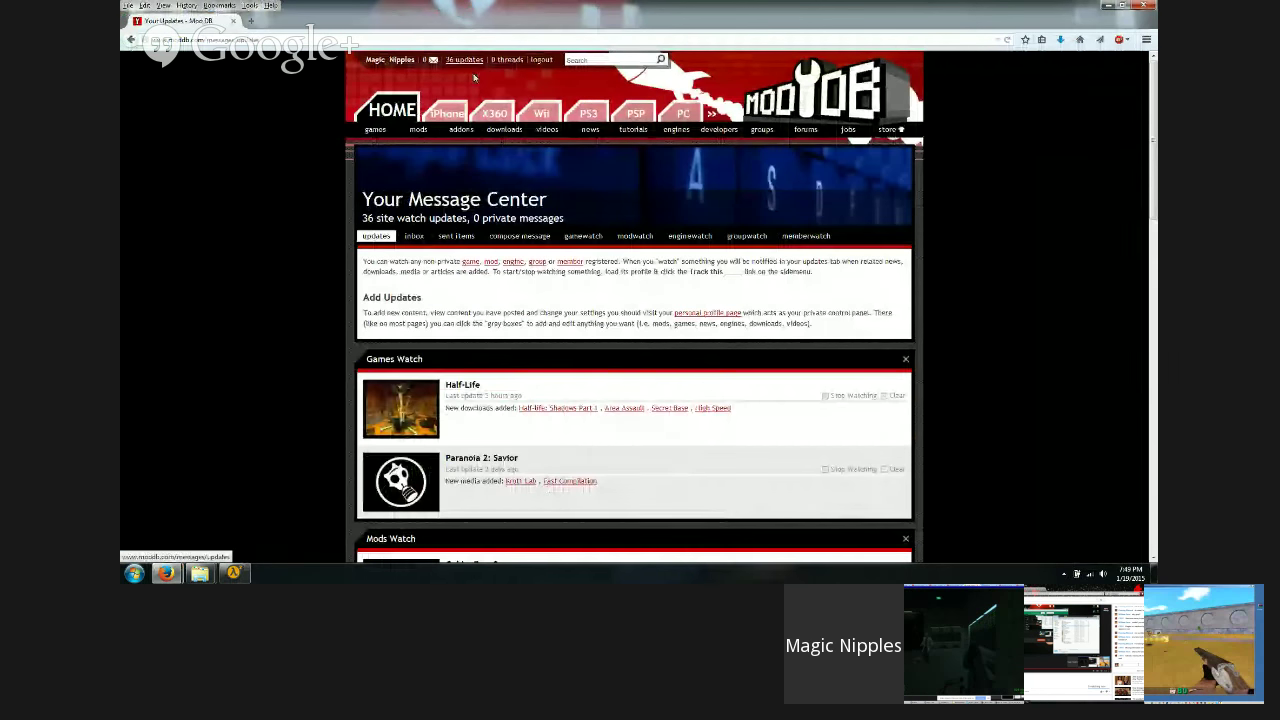
{"action": "scroll", "coordinate": [506, 175], "scroll_direction": "down", "scroll_amount": 5}
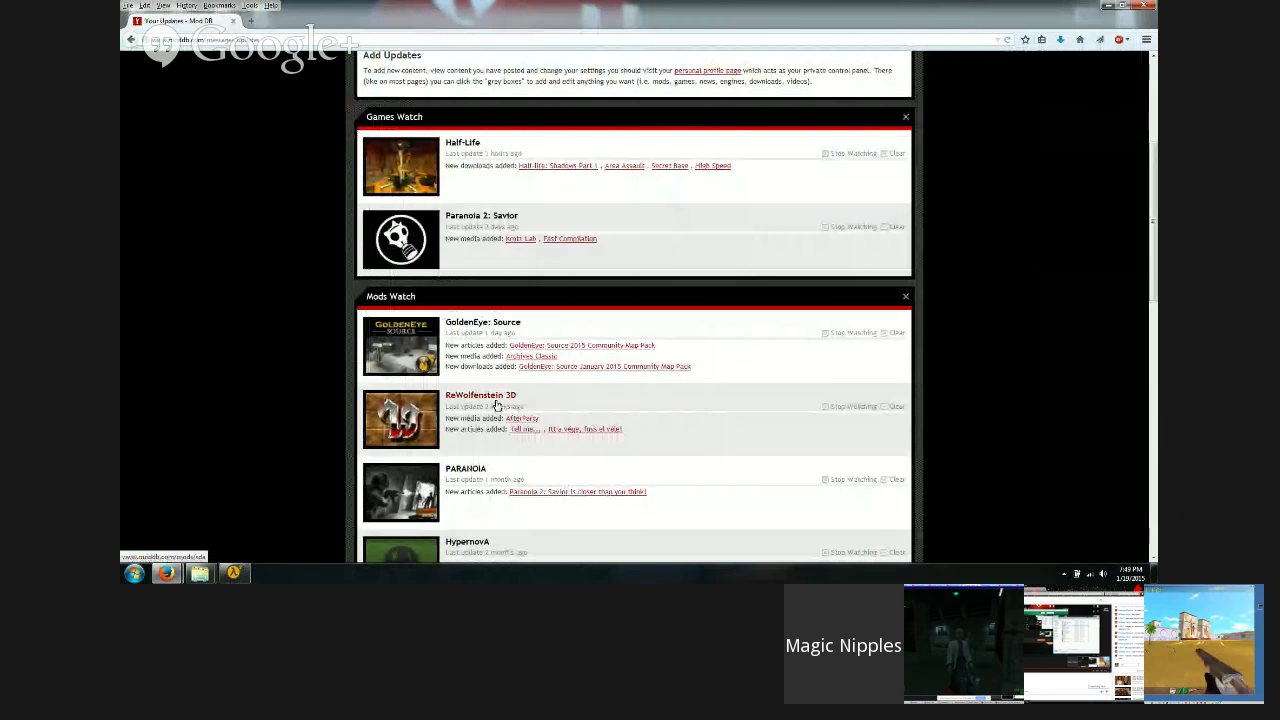
{"action": "scroll", "coordinate": [490, 405], "scroll_direction": "down", "scroll_amount": 1}
{"action": "scroll", "coordinate": [490, 403], "scroll_direction": "down", "scroll_amount": 1}
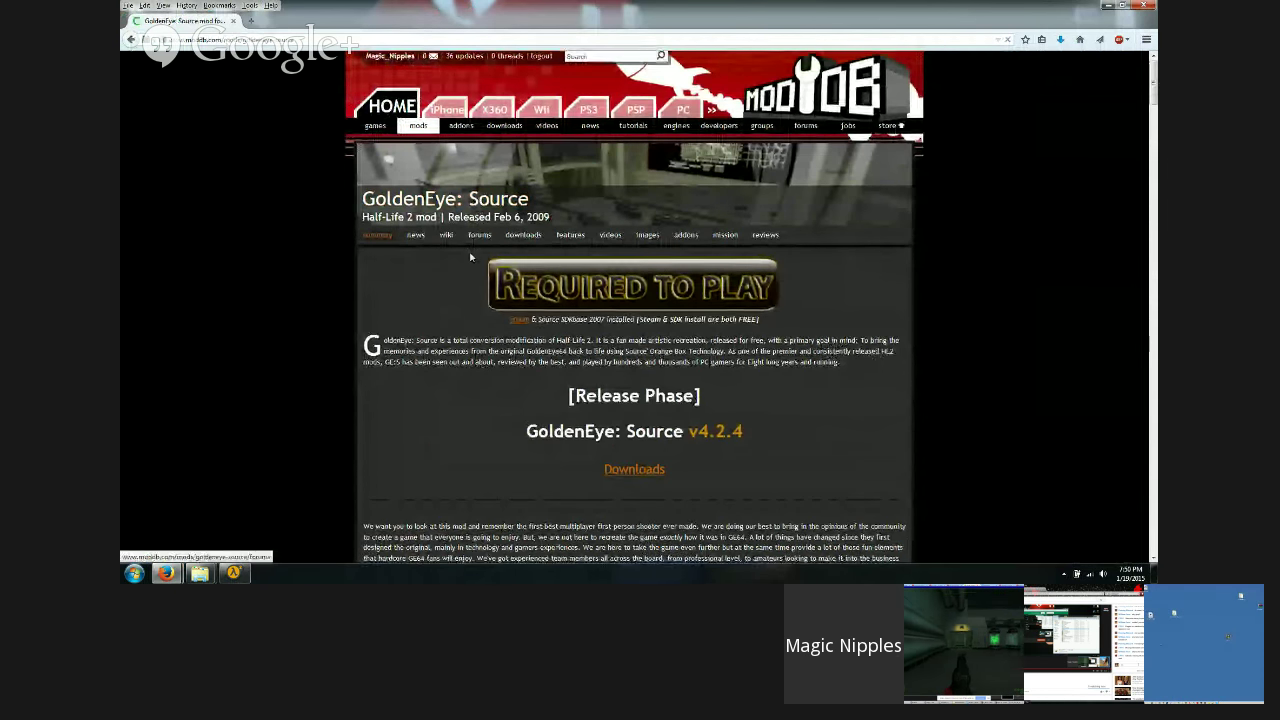
Step: Examine the community map pack news on the GoldenEye: Source page, down to the Archives Classic section
{"action": "scroll", "coordinate": [470, 257], "scroll_direction": "down", "scroll_amount": 10}
{"action": "scroll", "coordinate": [467, 261], "scroll_direction": "down", "scroll_amount": 15}
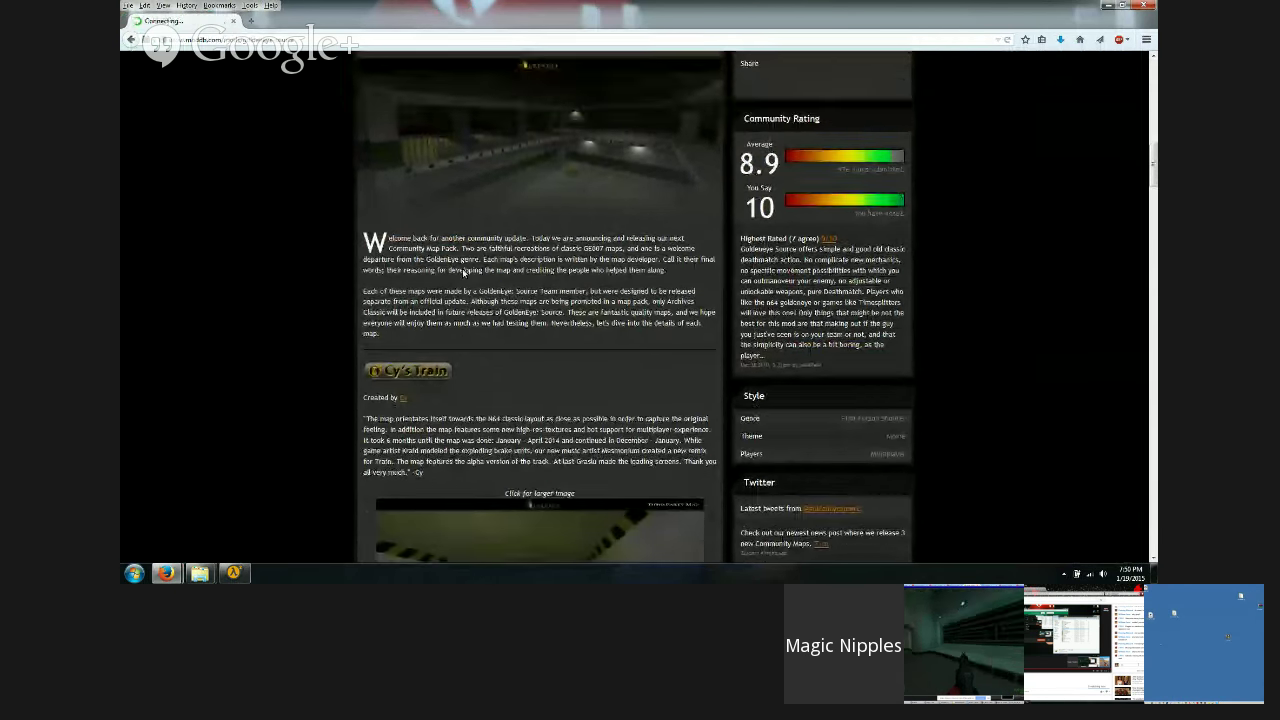
{"action": "scroll", "coordinate": [461, 270], "scroll_direction": "down", "scroll_amount": 10}
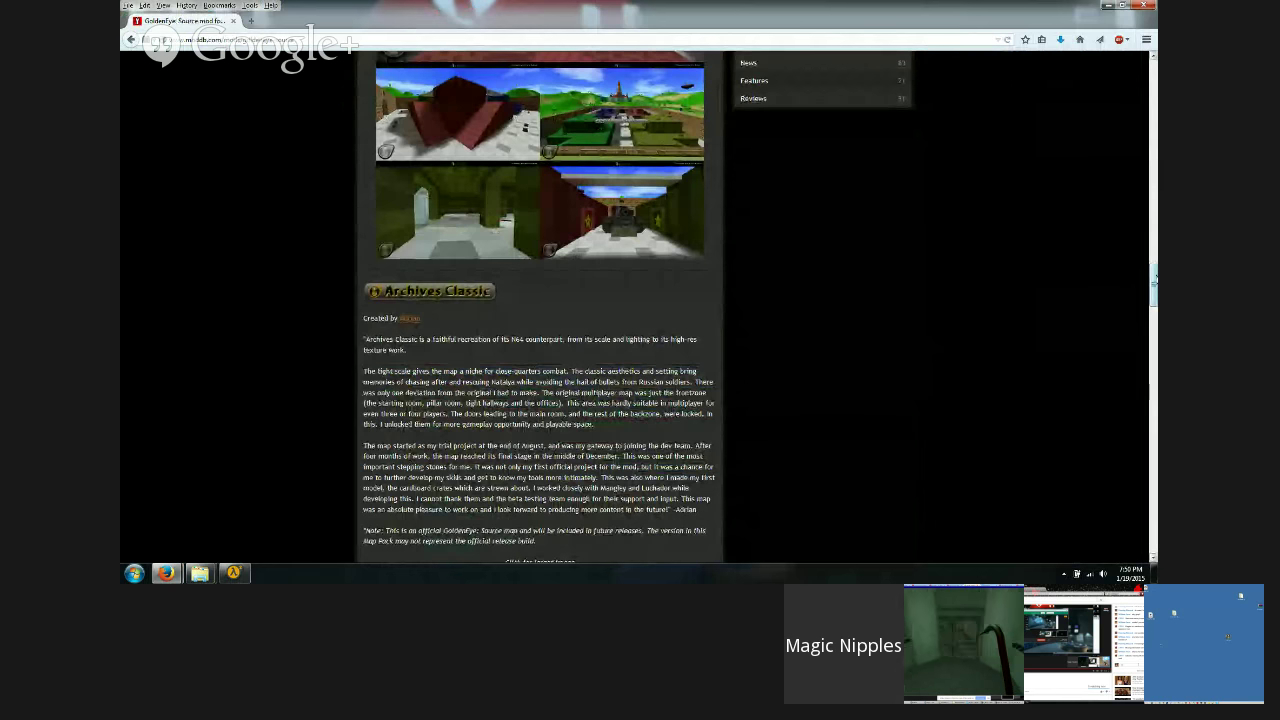
Step: Open the Half-Life 2 game page from the GoldenEye: Source profile and browse the first page of its mods list
{"action": "left_click_drag", "start_coordinate": [1153, 283], "coordinate": [1153, 124]}
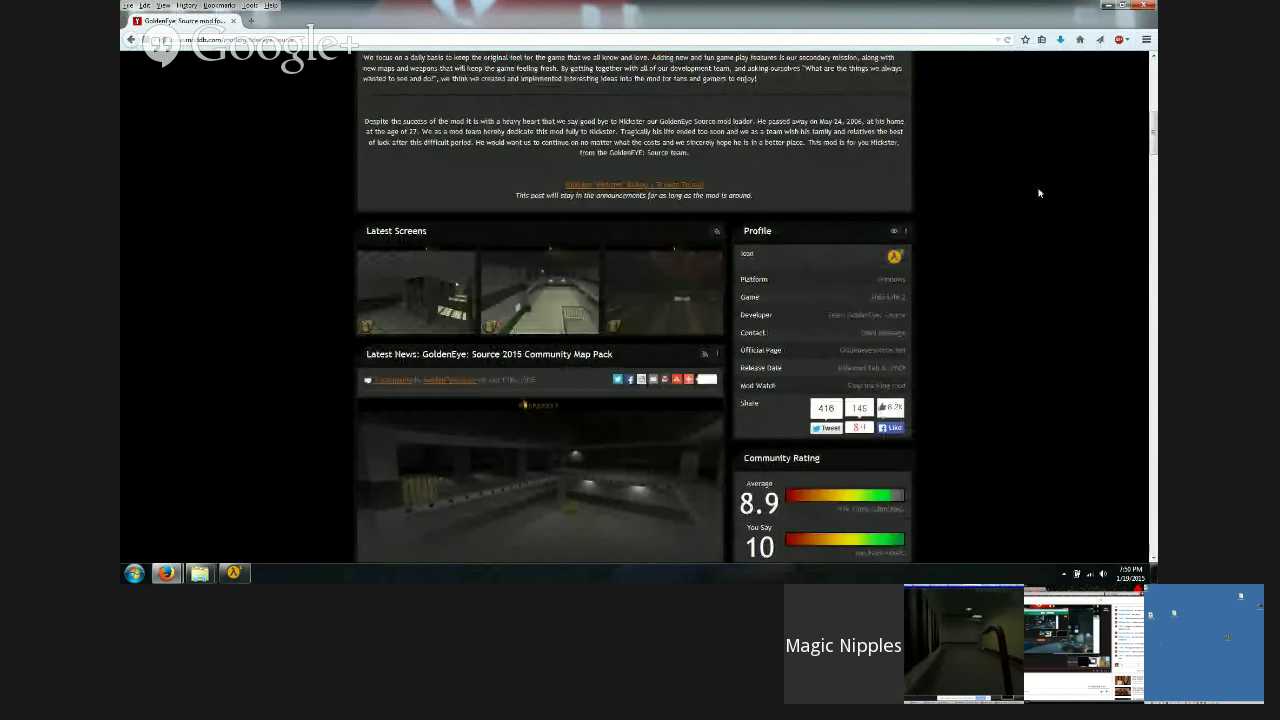
{"action": "left_click", "coordinate": [891, 260]}
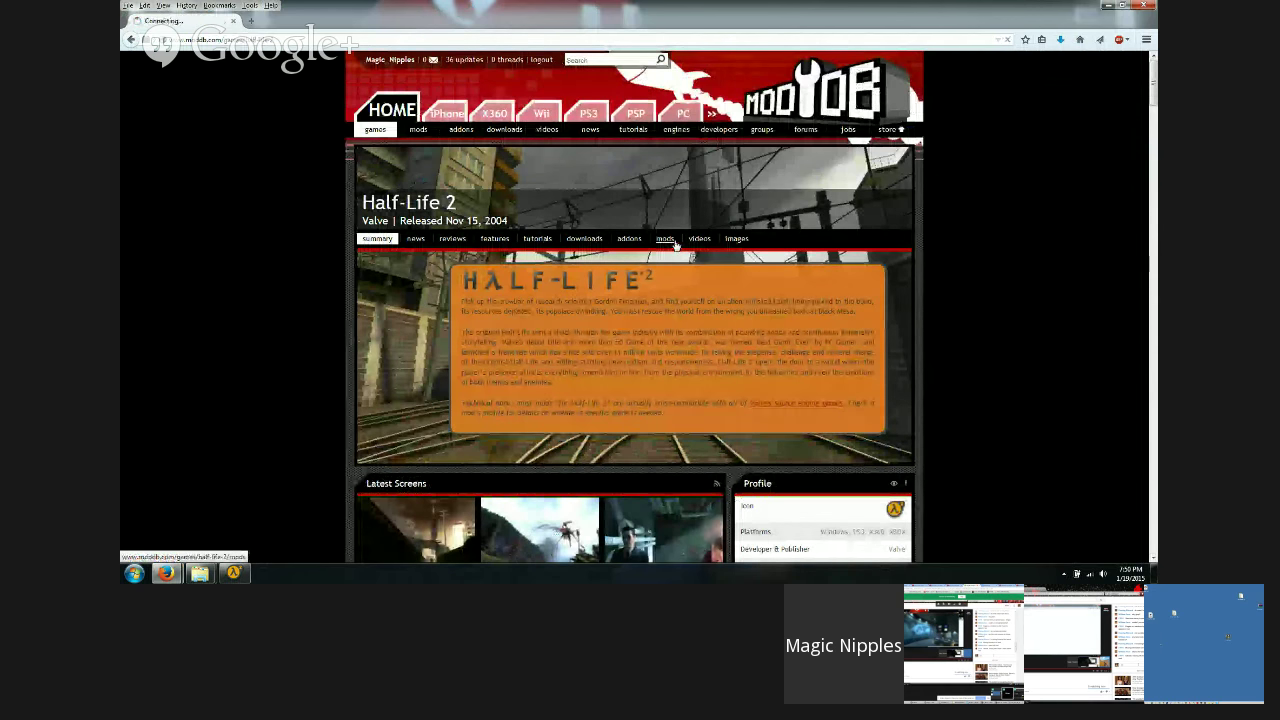
{"action": "scroll", "coordinate": [303, 310], "scroll_direction": "down", "scroll_amount": 2}
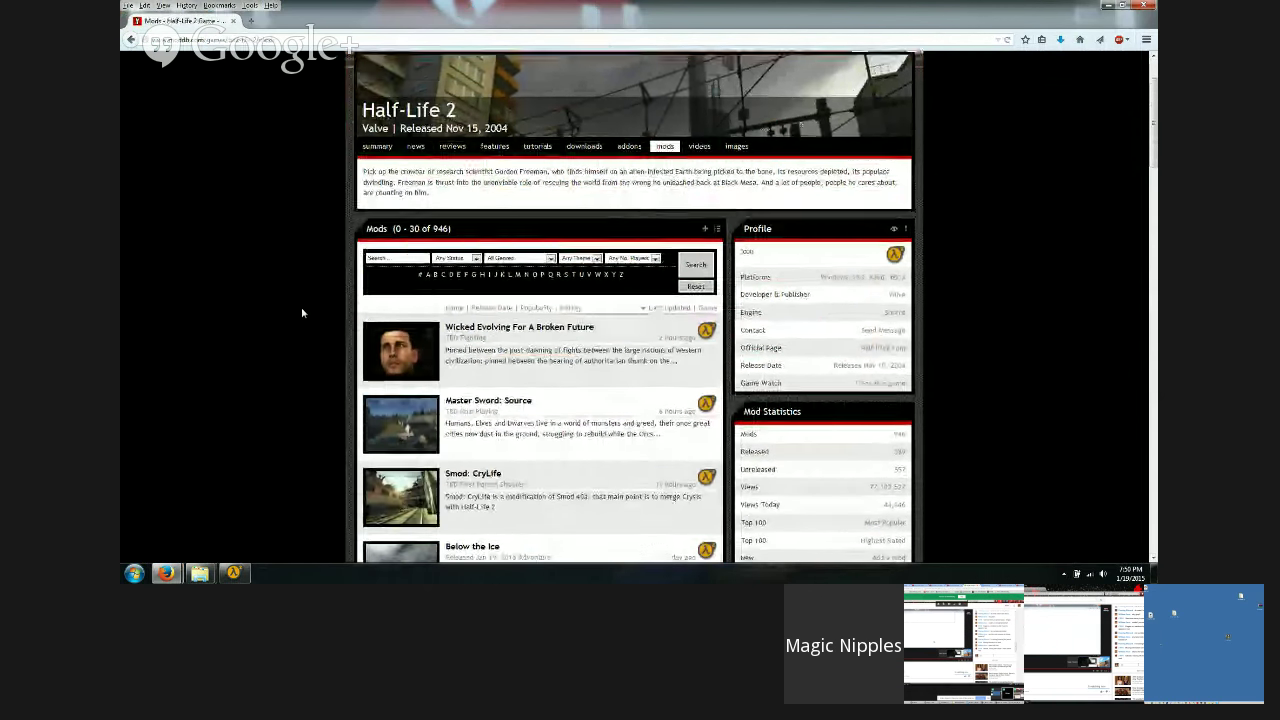
{"action": "scroll", "coordinate": [302, 314], "scroll_direction": "down", "scroll_amount": 3}
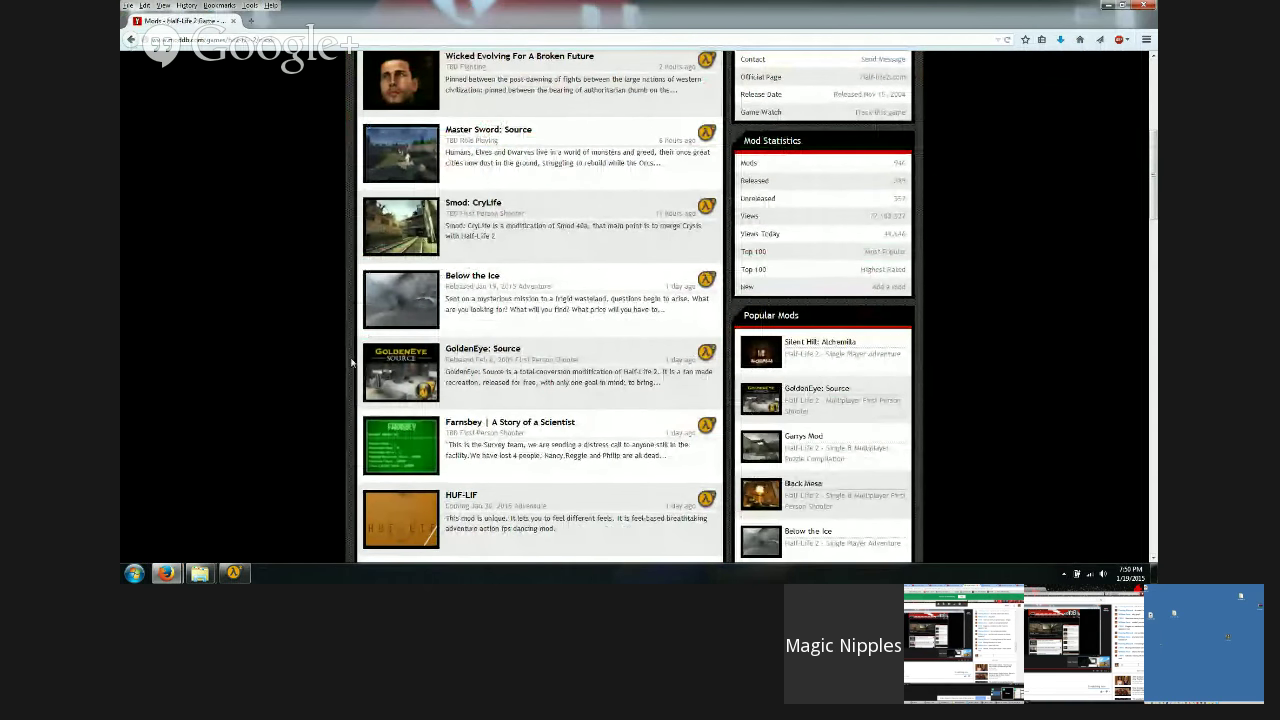
{"action": "scroll", "coordinate": [352, 363], "scroll_direction": "down", "scroll_amount": 2}
{"action": "scroll", "coordinate": [239, 364], "scroll_direction": "down", "scroll_amount": 4}
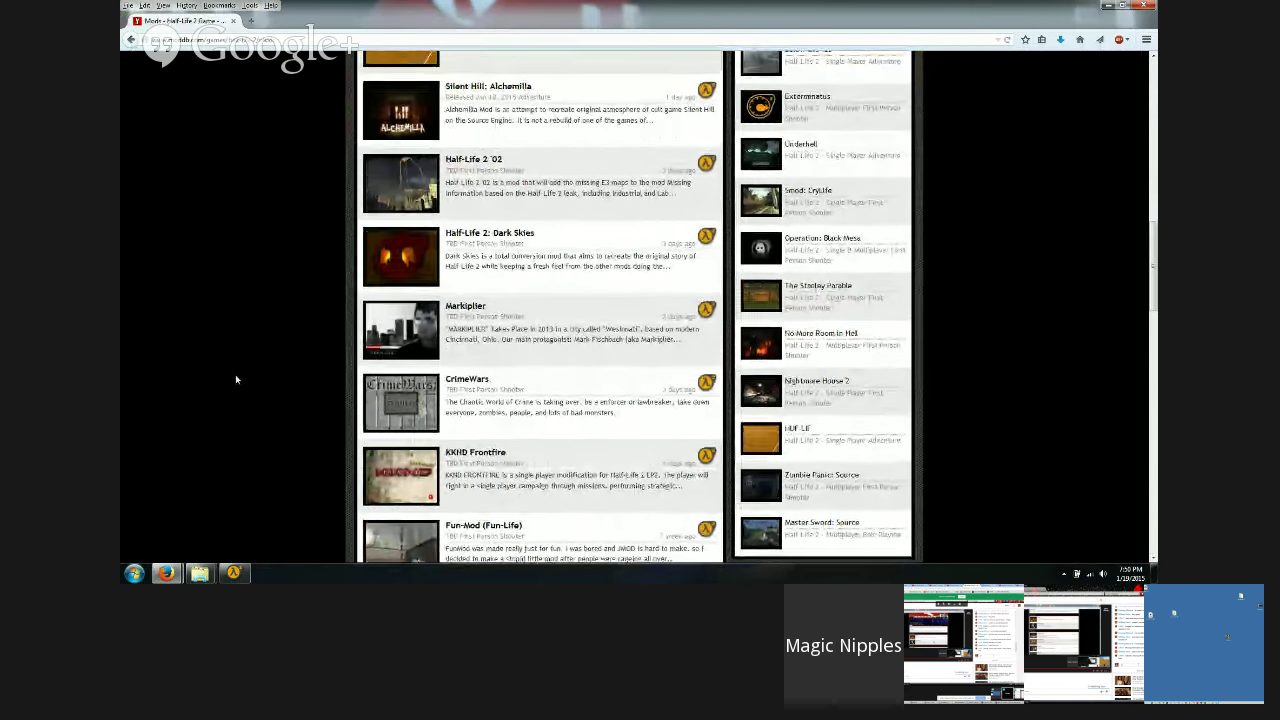
{"action": "scroll", "coordinate": [243, 369], "scroll_direction": "down", "scroll_amount": 9}
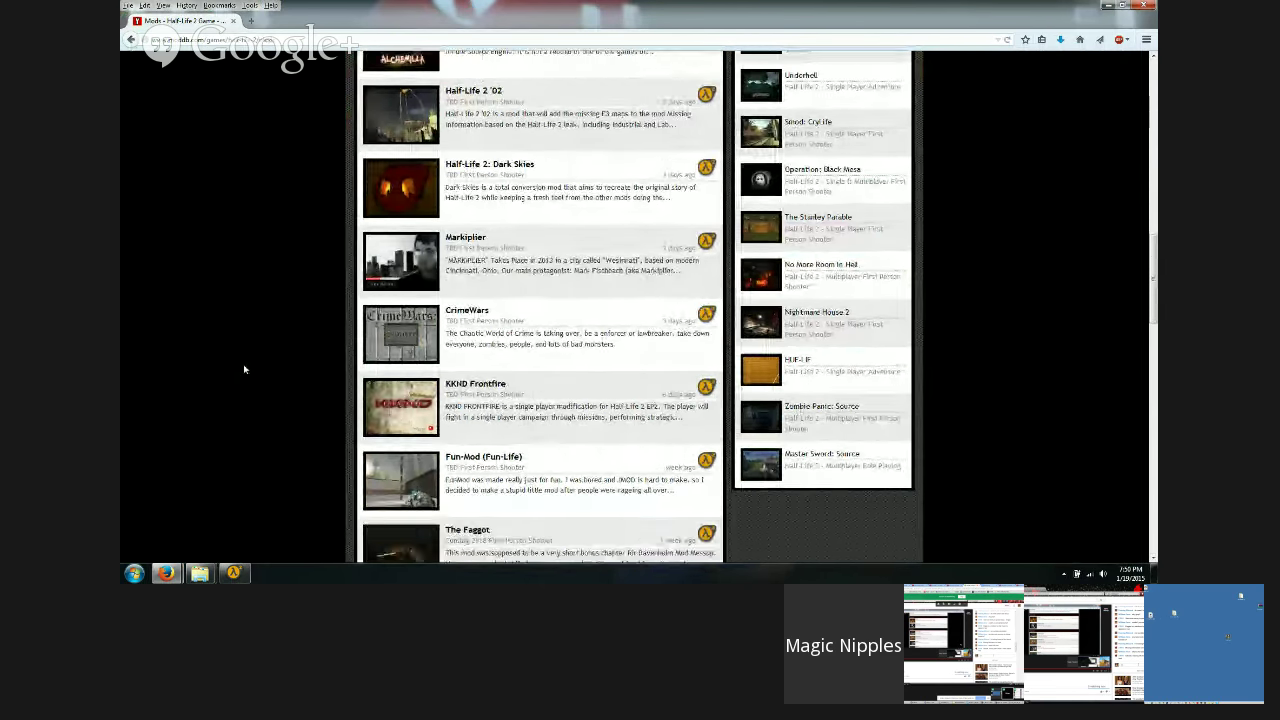
{"action": "scroll", "coordinate": [241, 375], "scroll_direction": "down", "scroll_amount": 5}
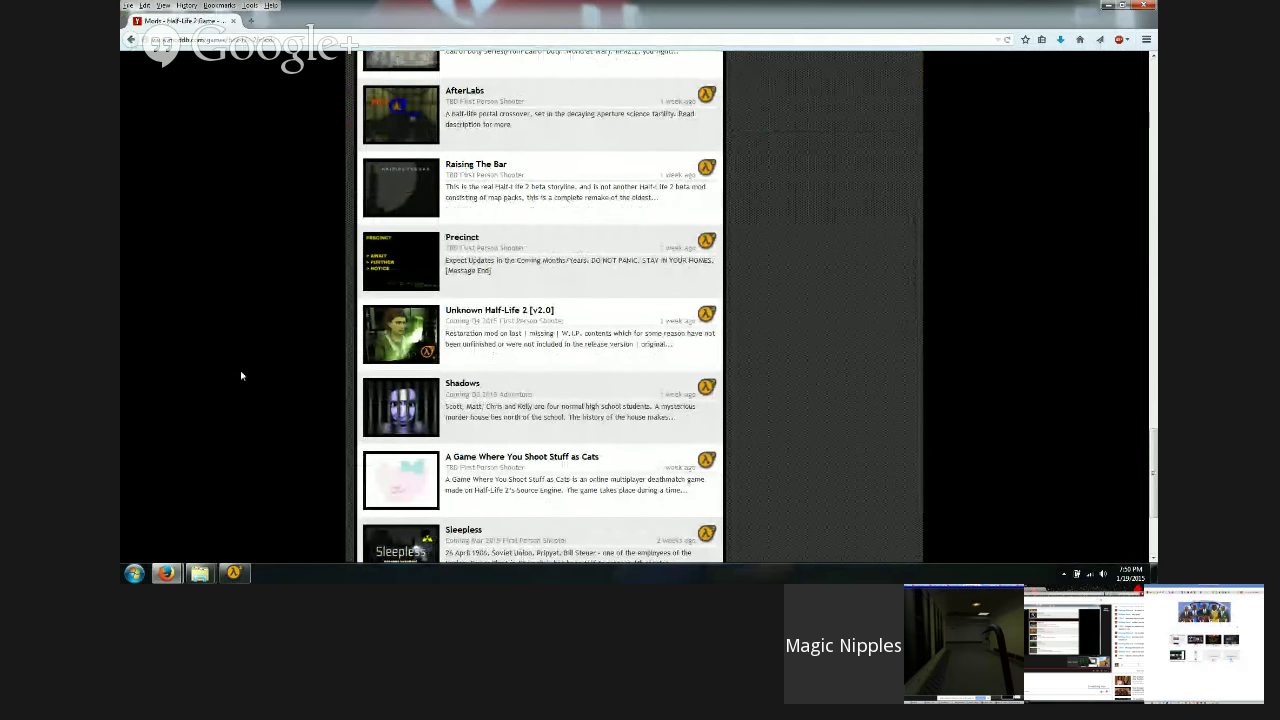
{"action": "scroll", "coordinate": [489, 318], "scroll_direction": "down", "scroll_amount": 3}
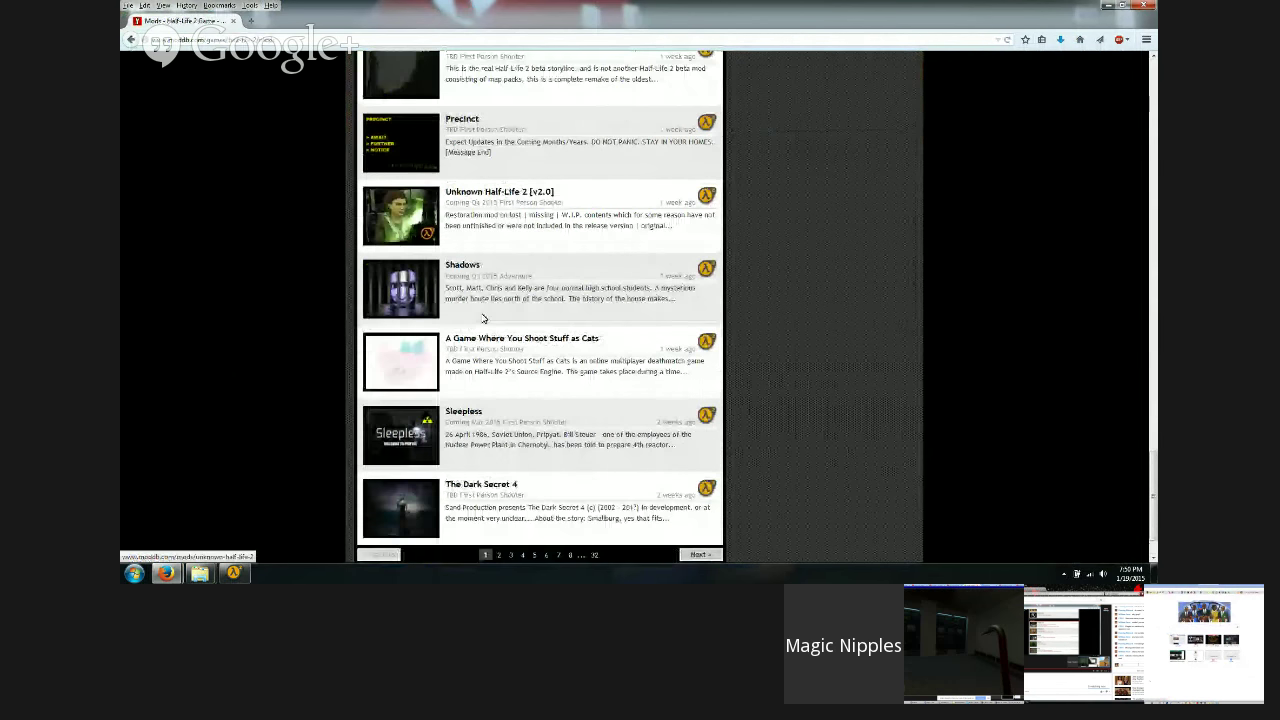
Step: Open the HALF-LIFE:BETA community page on vk.com in a new browser tab
{"action": "left_click", "coordinate": [260, 21]}
{"action": "type", "text": "c"}
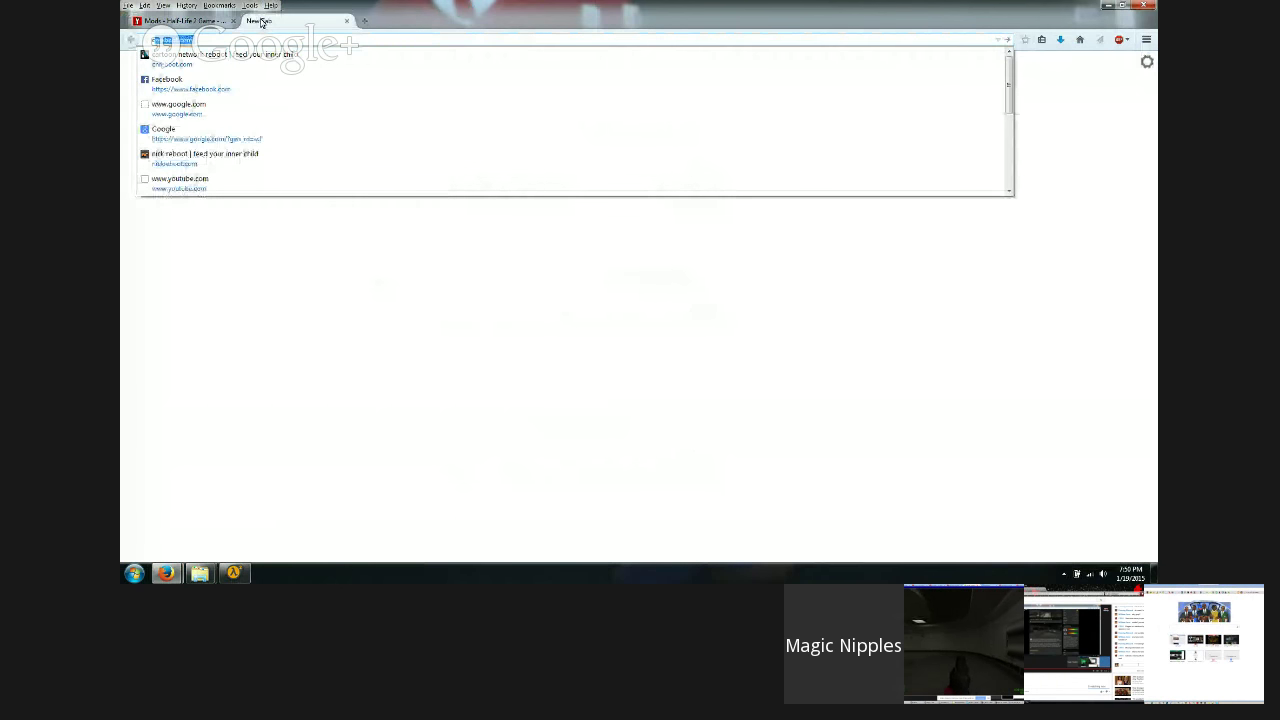
{"action": "key", "text": "BackSpace"}
{"action": "key", "text": "BackSpace"}
{"action": "type", "text": "vk.com/"}
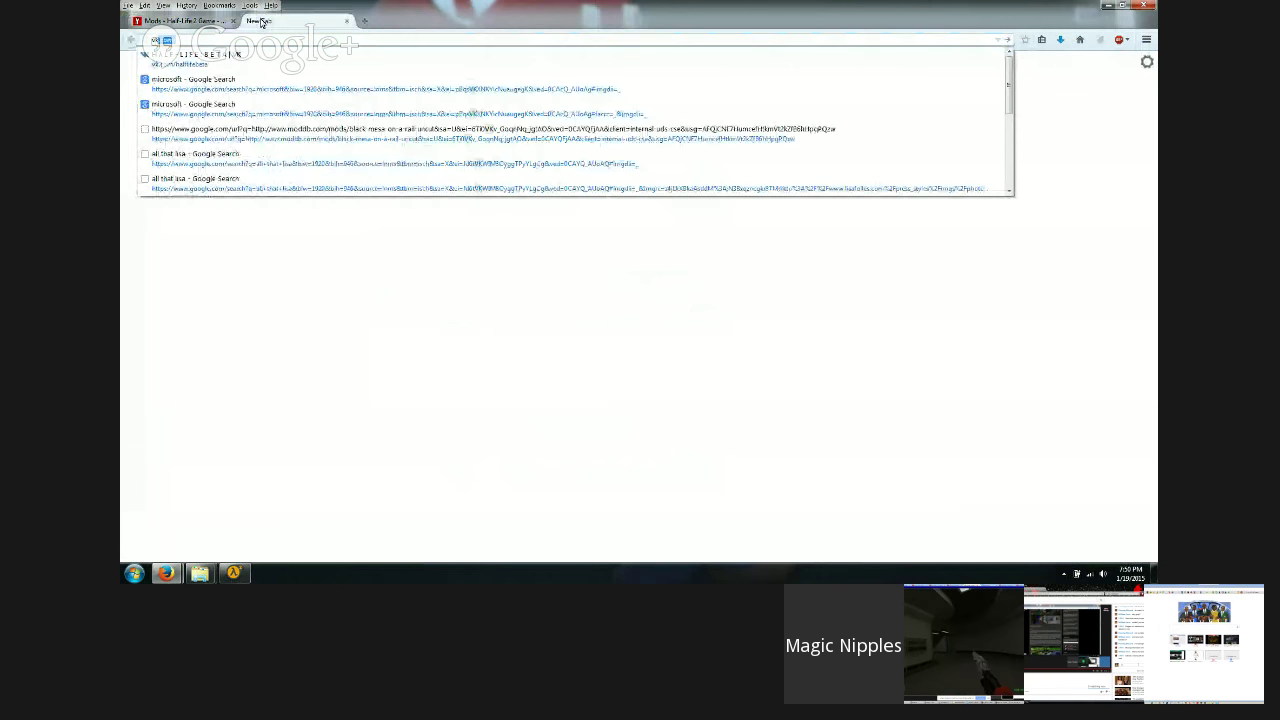
{"action": "left_click", "coordinate": [222, 60]}
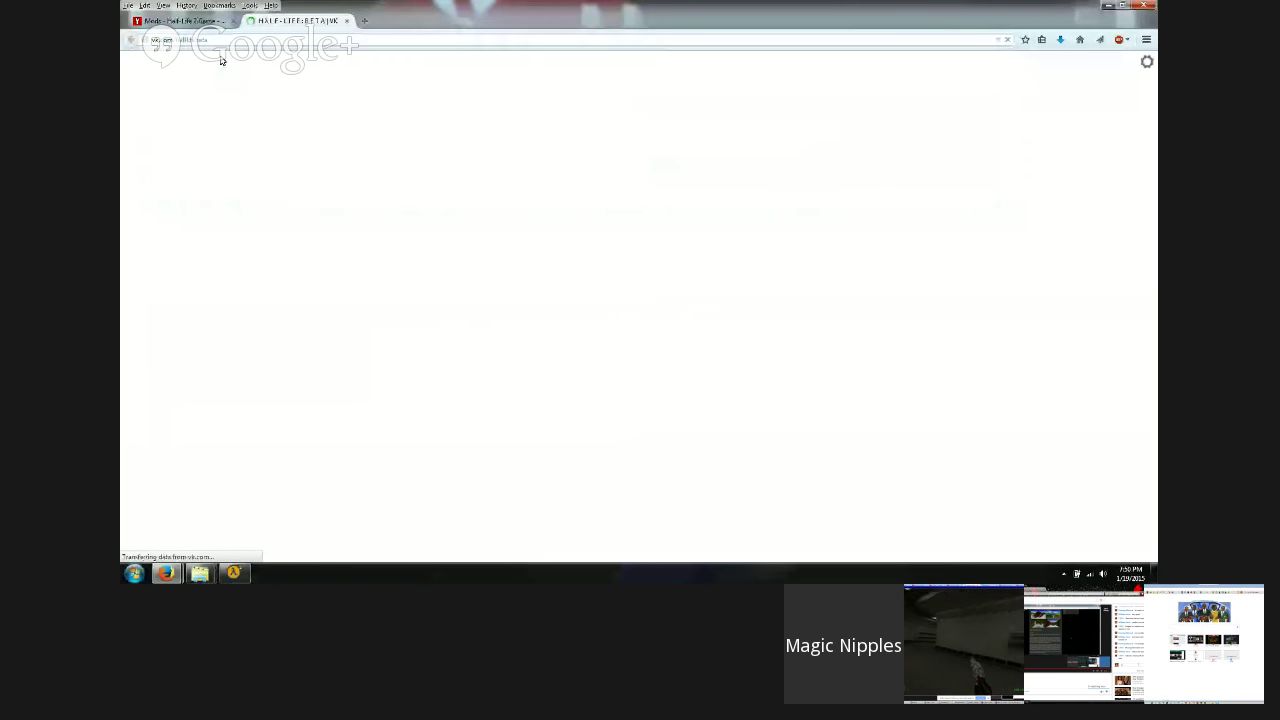
Step: Find the Half-Life Beta (Shaft mod) video among the community's posts, play its beginning and close the tab
{"action": "scroll", "coordinate": [400, 170], "scroll_direction": "down", "scroll_amount": 10}
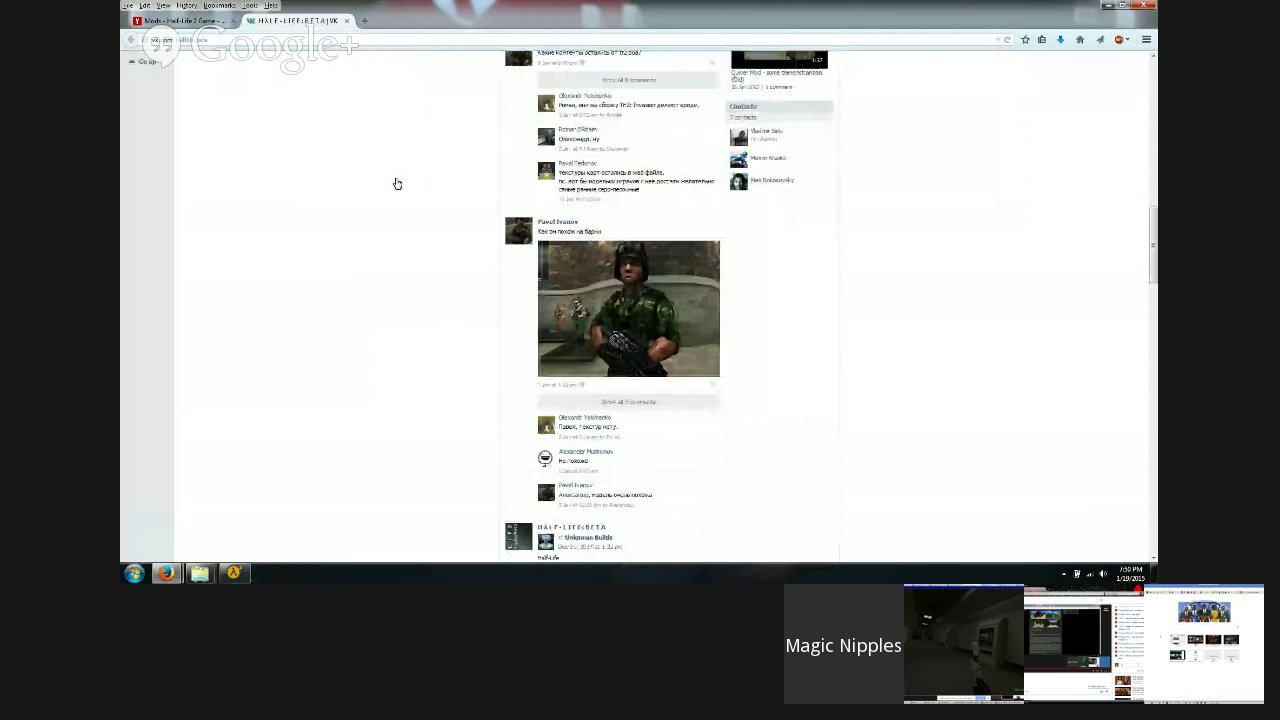
{"action": "scroll", "coordinate": [397, 183], "scroll_direction": "down", "scroll_amount": 6}
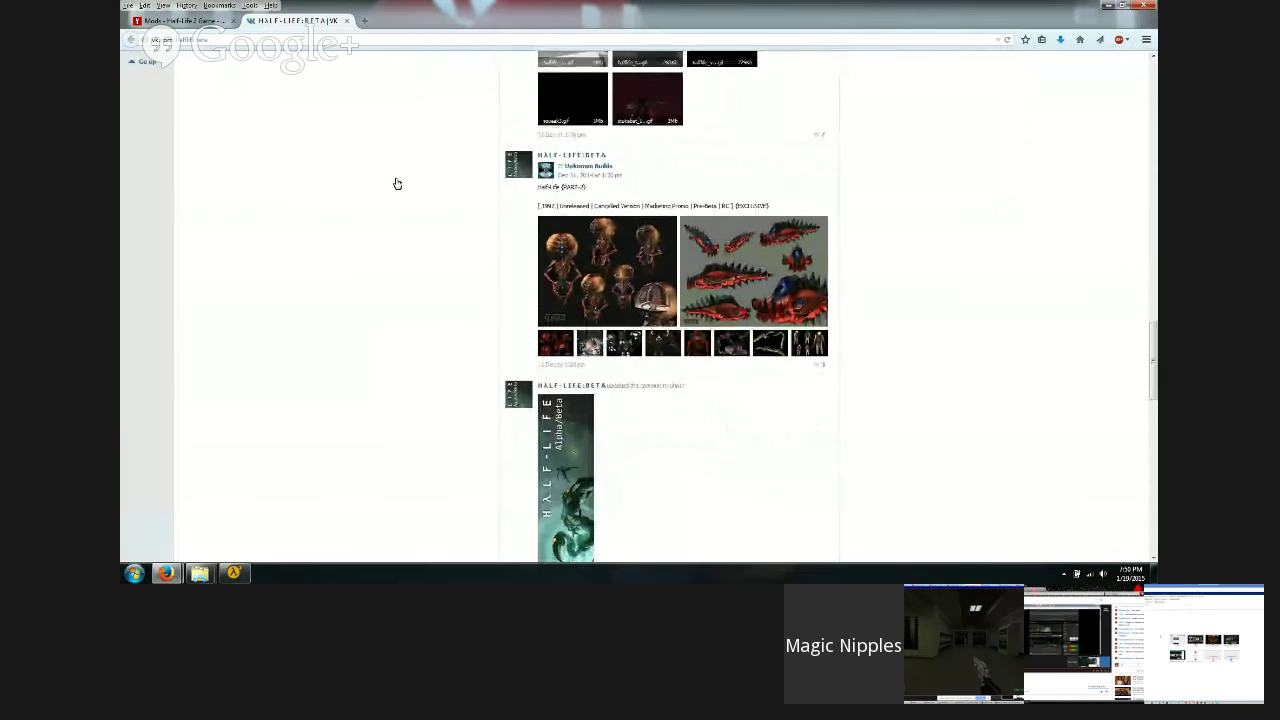
{"action": "scroll", "coordinate": [397, 183], "scroll_direction": "down", "scroll_amount": 8}
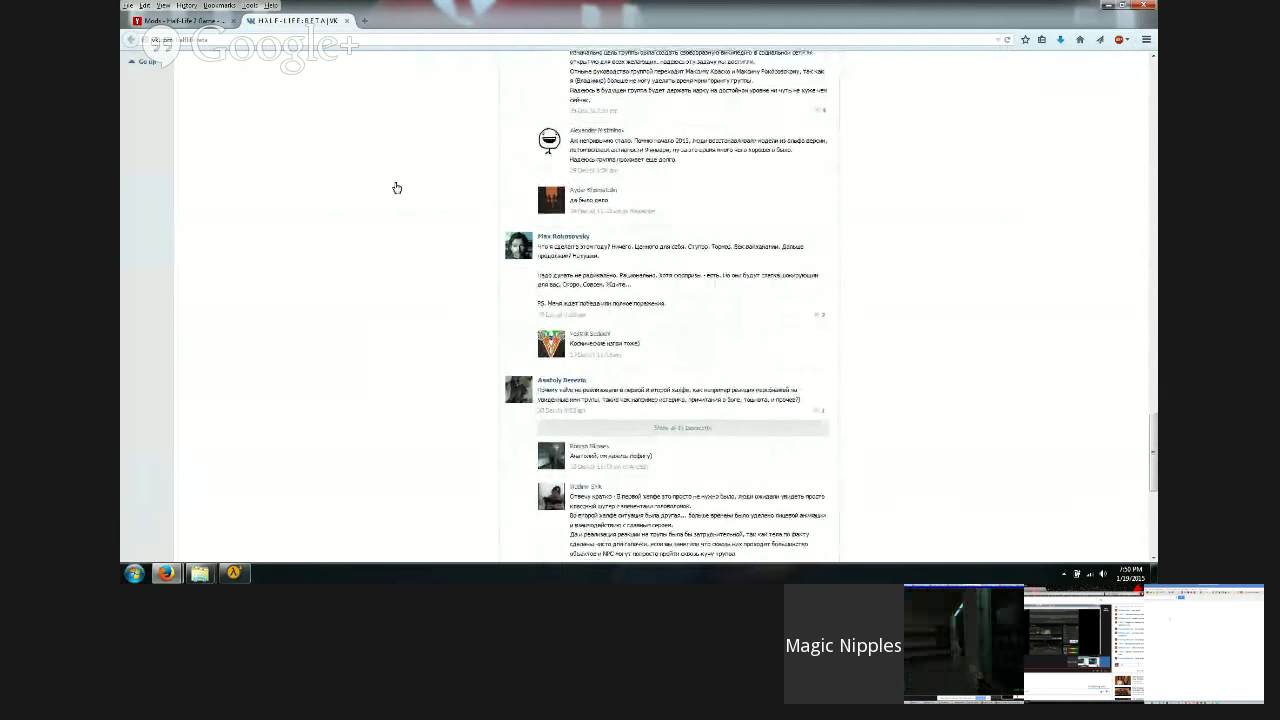
{"action": "scroll", "coordinate": [397, 188], "scroll_direction": "down", "scroll_amount": 8}
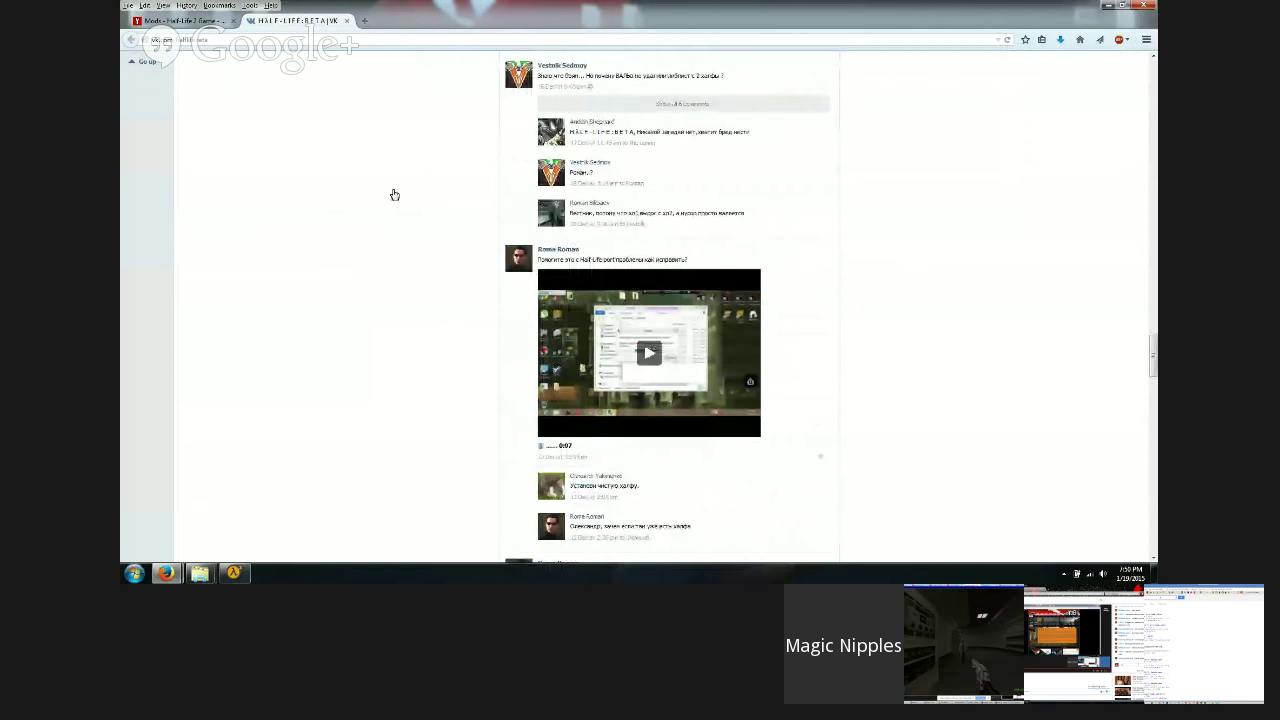
{"action": "scroll", "coordinate": [393, 200], "scroll_direction": "down", "scroll_amount": 8}
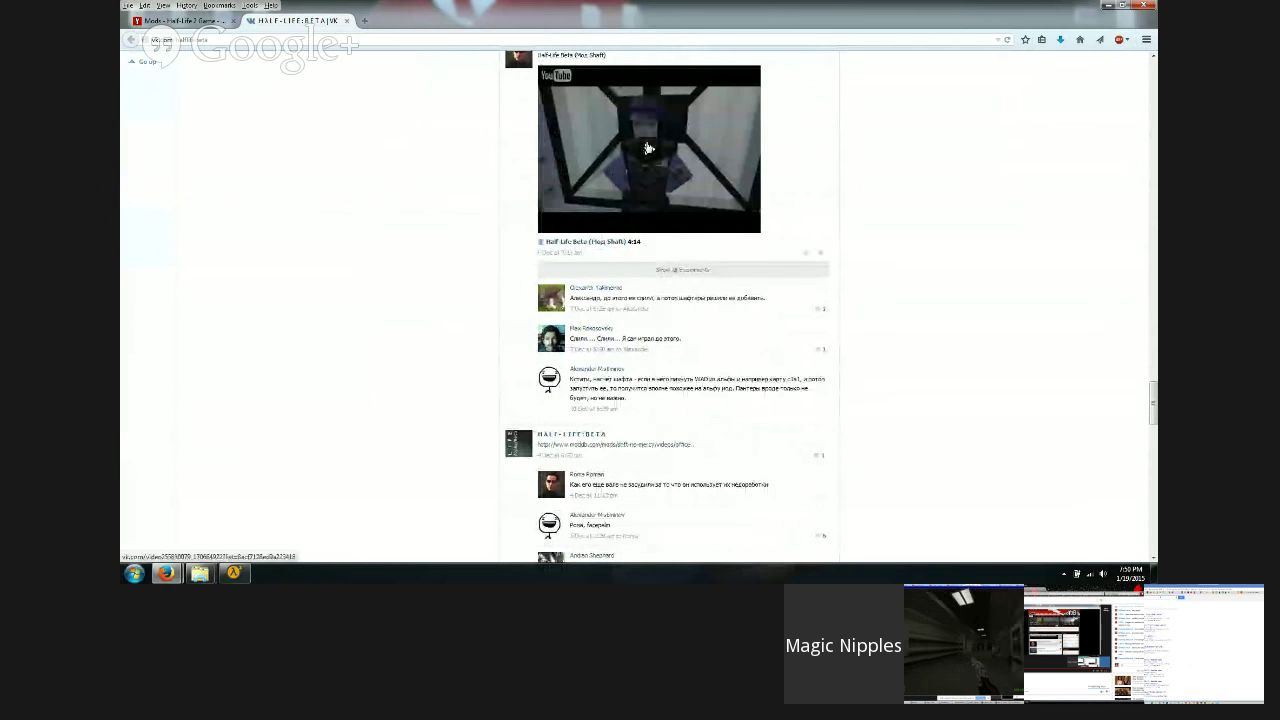
{"action": "left_click", "coordinate": [648, 148]}
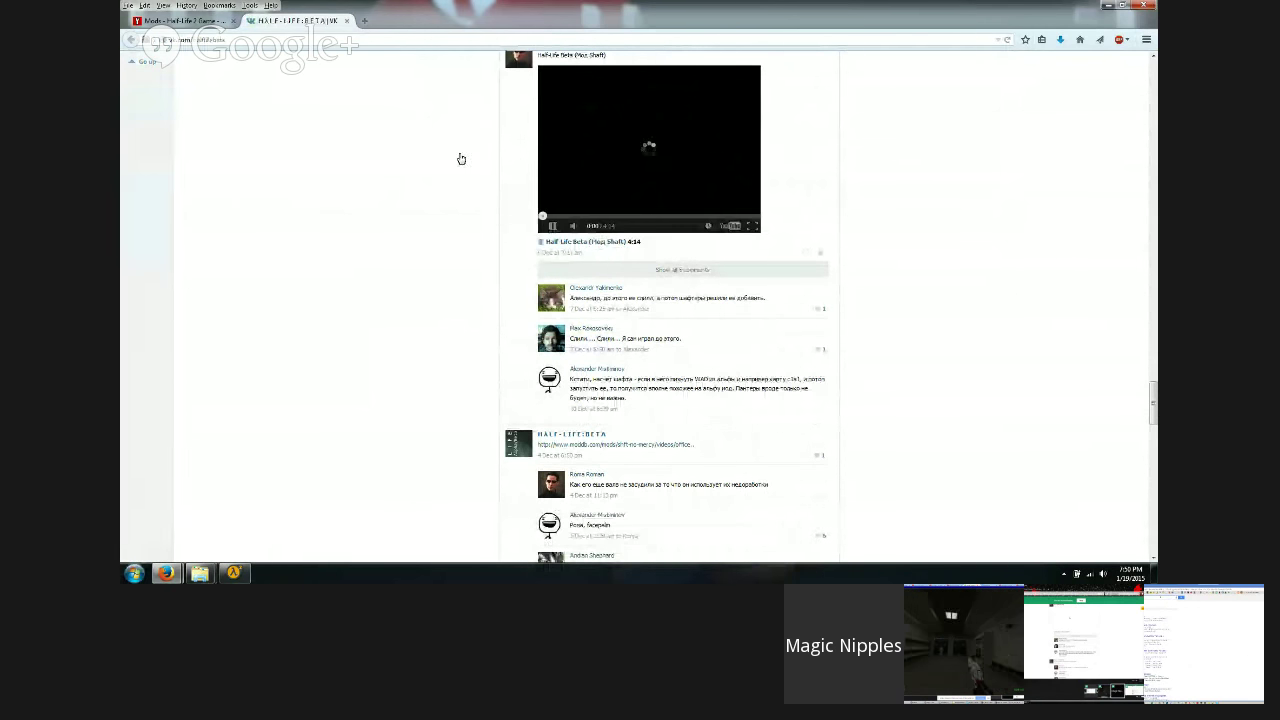
{"action": "scroll", "coordinate": [438, 162], "scroll_direction": "up", "scroll_amount": 1}
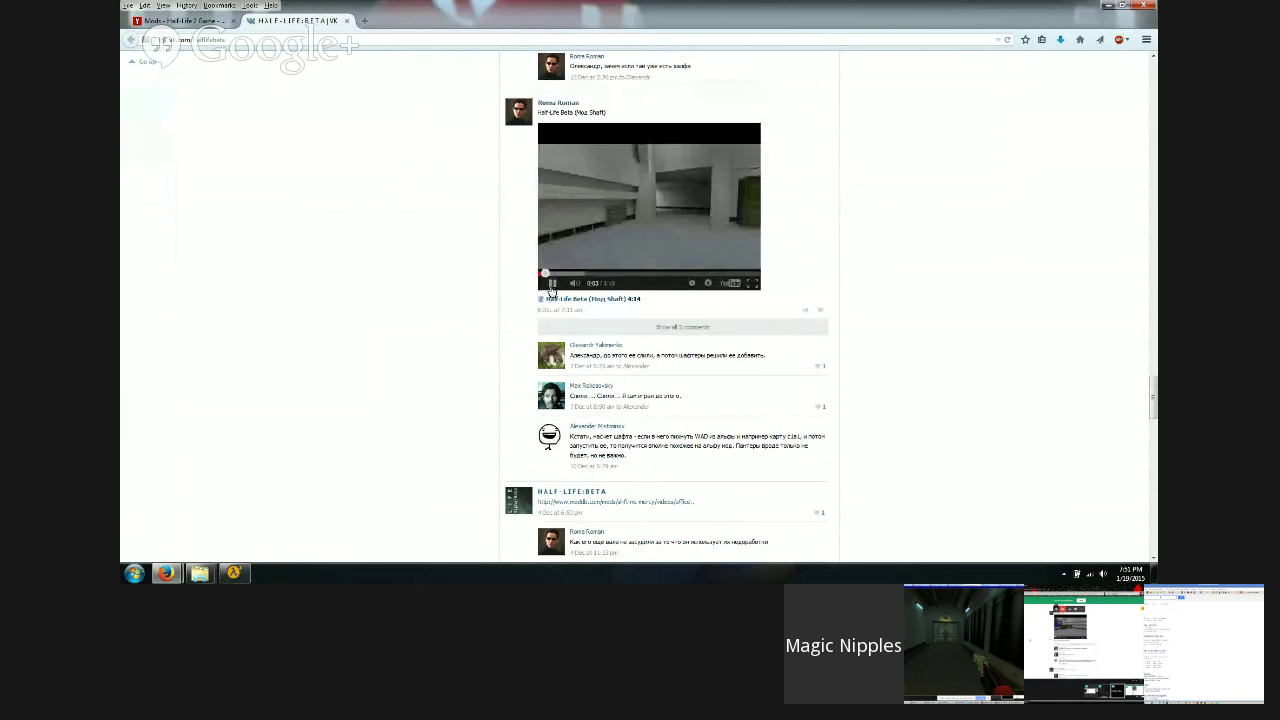
{"action": "left_click", "coordinate": [347, 21]}
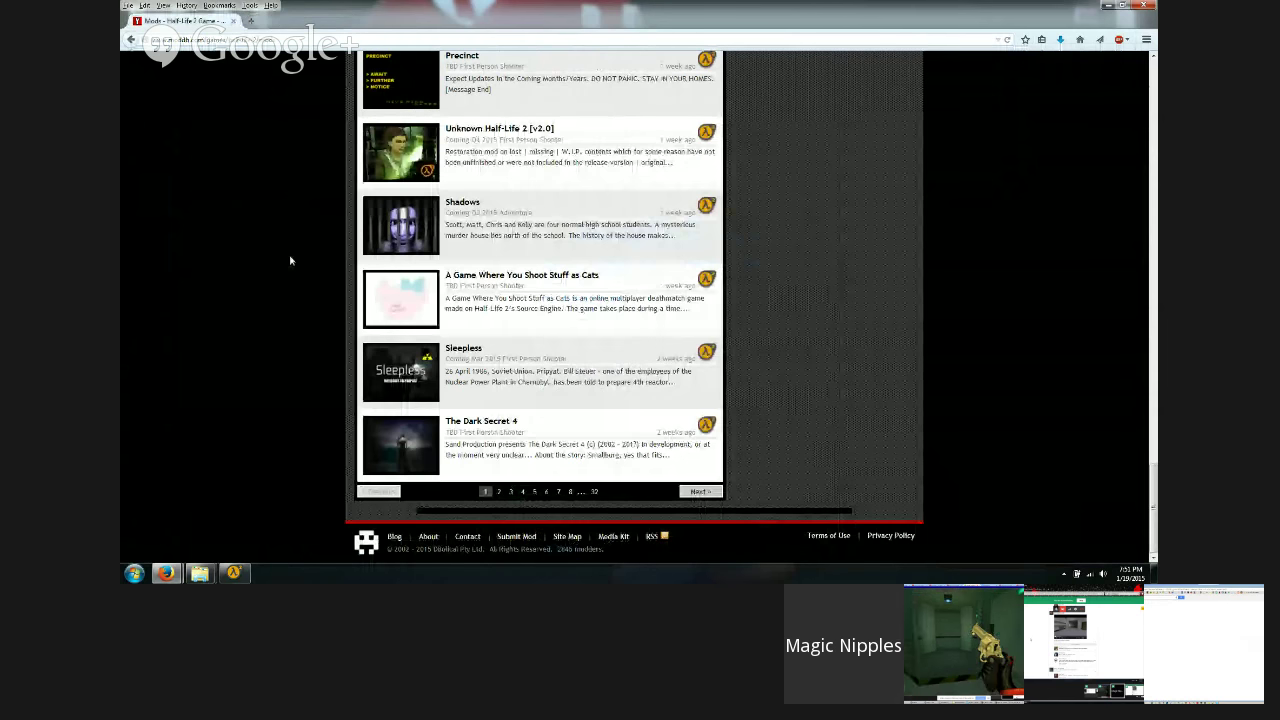
Step: Browse page 2 of the Half-Life 2 mods list through to its last entry, Codename CURE
{"action": "left_click", "coordinate": [500, 494]}
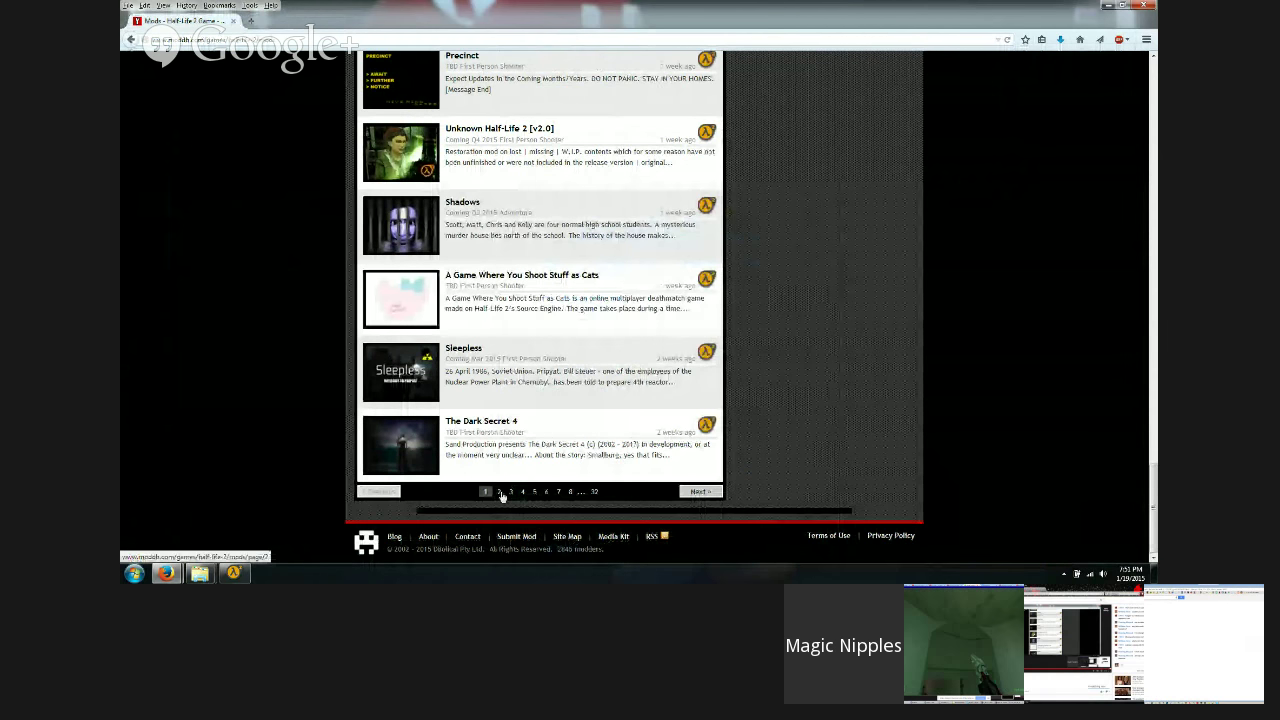
{"action": "scroll", "coordinate": [502, 488], "scroll_direction": "down", "scroll_amount": 1}
{"action": "scroll", "coordinate": [502, 488], "scroll_direction": "down", "scroll_amount": 5}
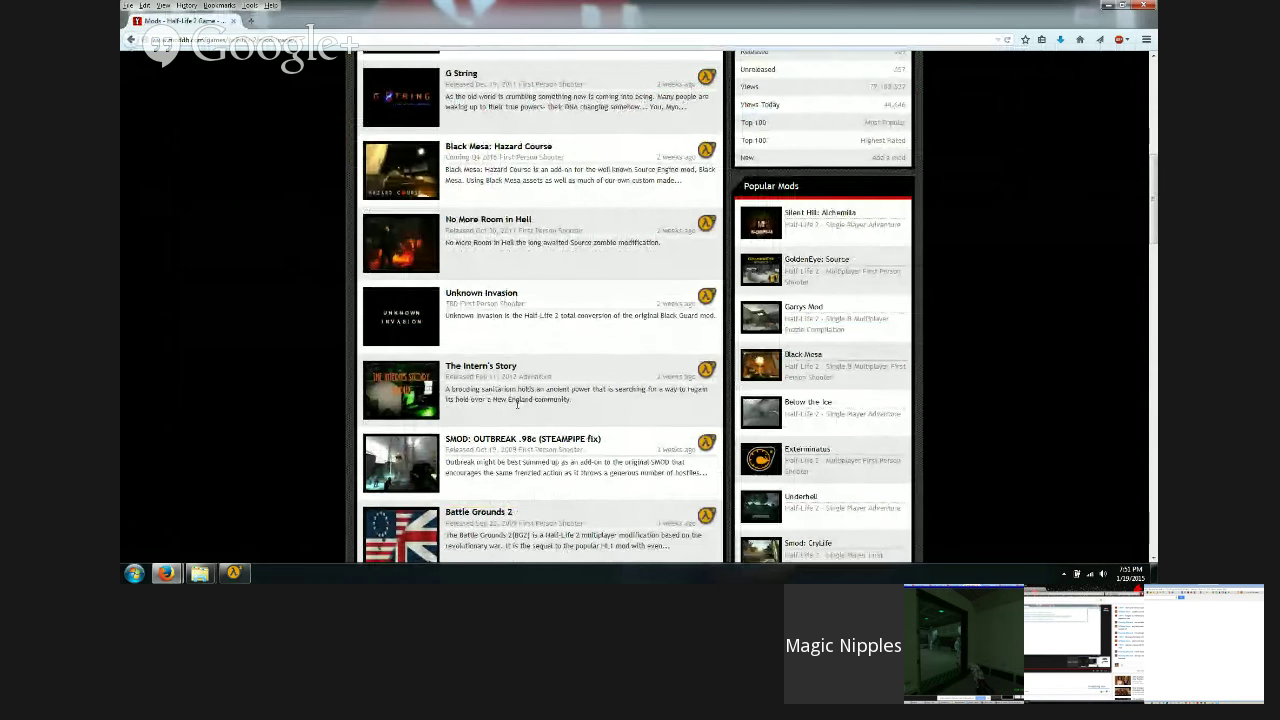
{"action": "scroll", "coordinate": [499, 477], "scroll_direction": "down", "scroll_amount": 5}
{"action": "scroll", "coordinate": [515, 395], "scroll_direction": "down", "scroll_amount": 8}
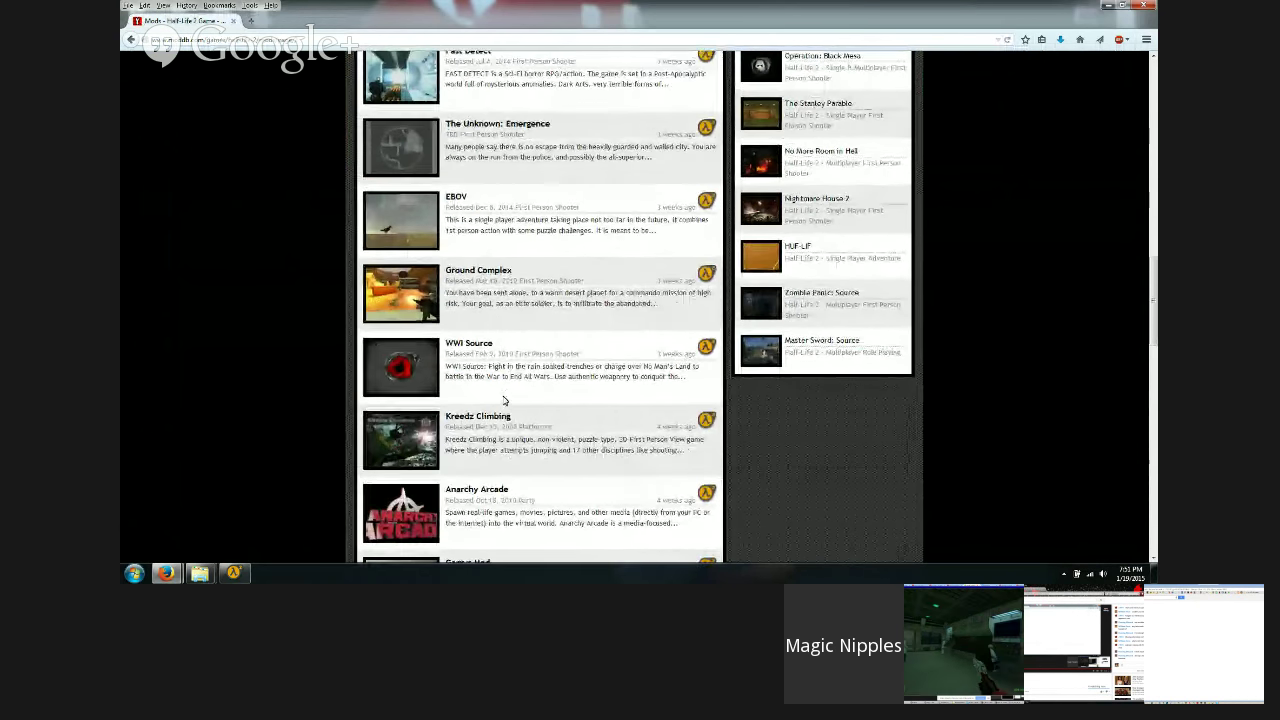
{"action": "scroll", "coordinate": [503, 399], "scroll_direction": "down", "scroll_amount": 4}
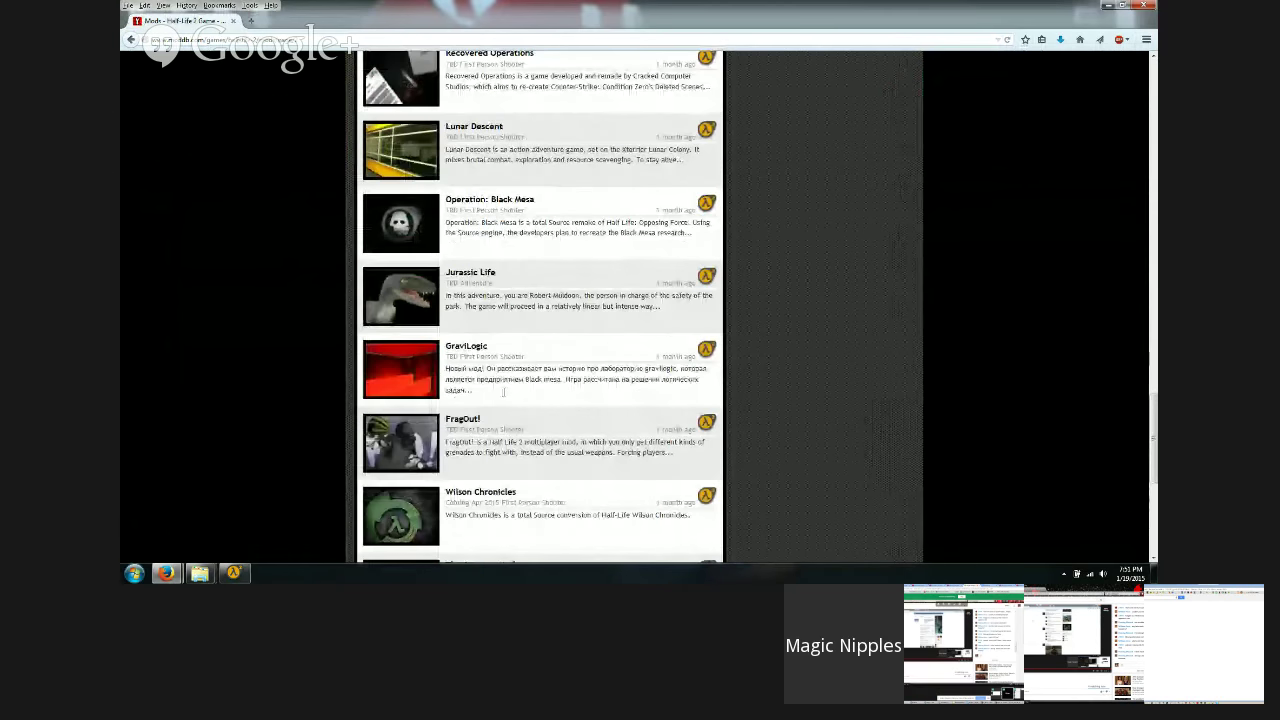
{"action": "scroll", "coordinate": [544, 278], "scroll_direction": "down", "scroll_amount": 3}
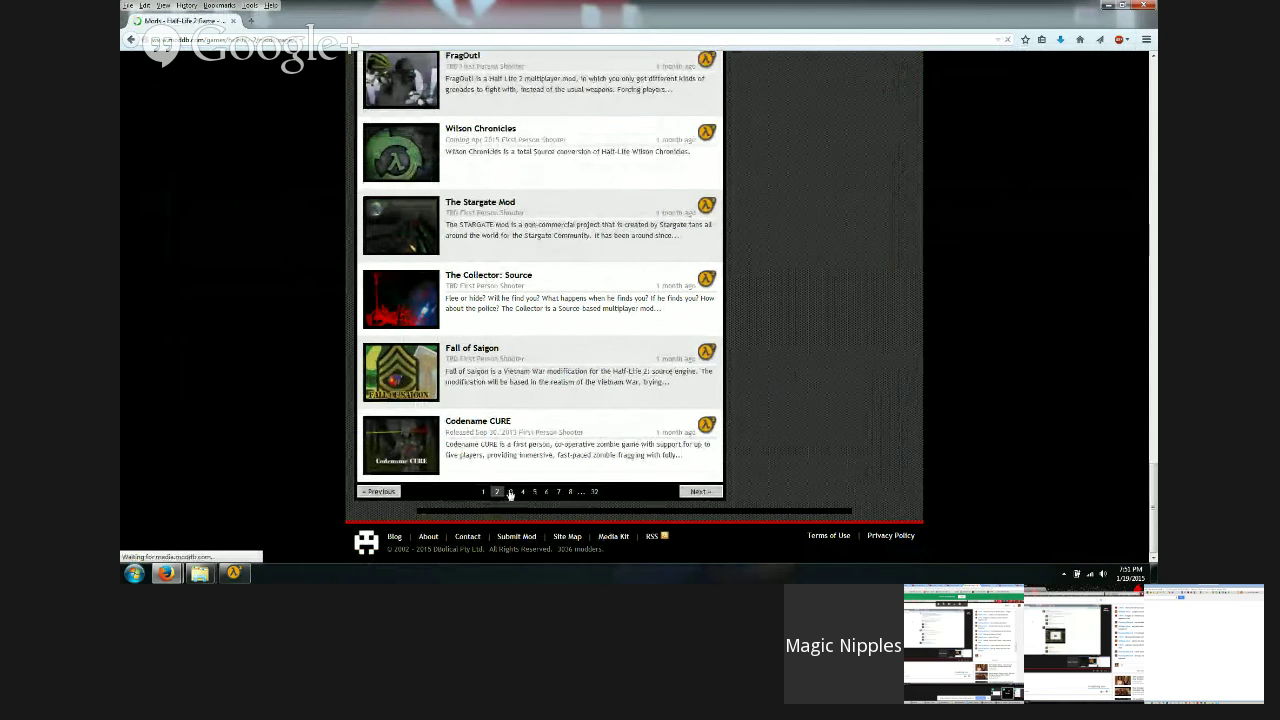
Step: Look through page 3 of the Half-Life 2 mods list down to Hazardous Environment : Episode One
{"action": "scroll", "coordinate": [508, 492], "scroll_direction": "down", "scroll_amount": 5}
{"action": "scroll", "coordinate": [508, 492], "scroll_direction": "down", "scroll_amount": 6}
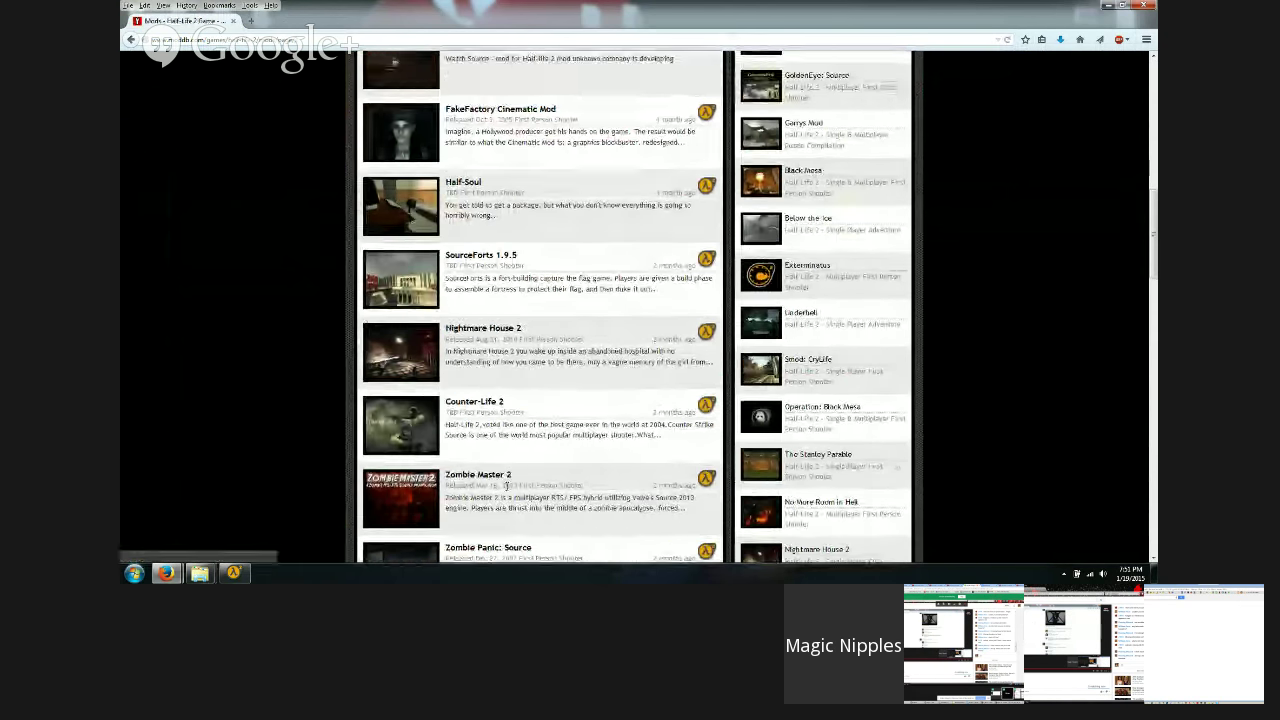
{"action": "scroll", "coordinate": [503, 491], "scroll_direction": "down", "scroll_amount": 8}
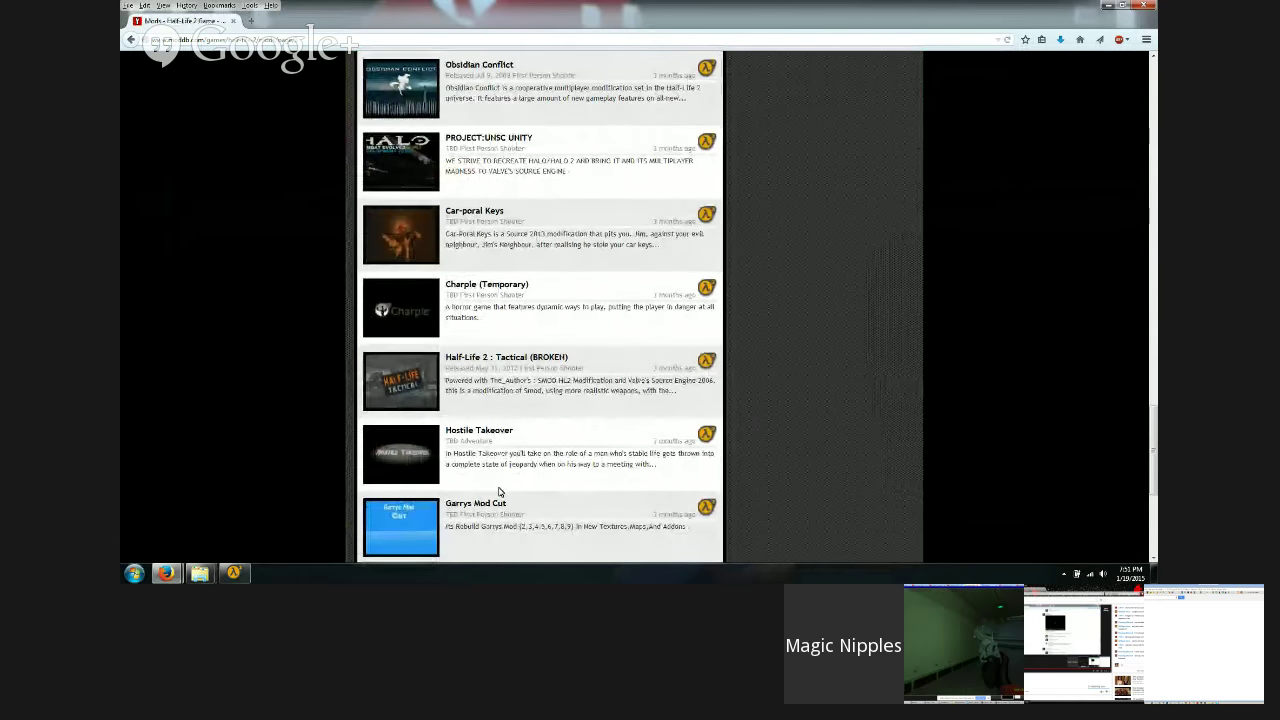
{"action": "scroll", "coordinate": [505, 489], "scroll_direction": "down", "scroll_amount": 5}
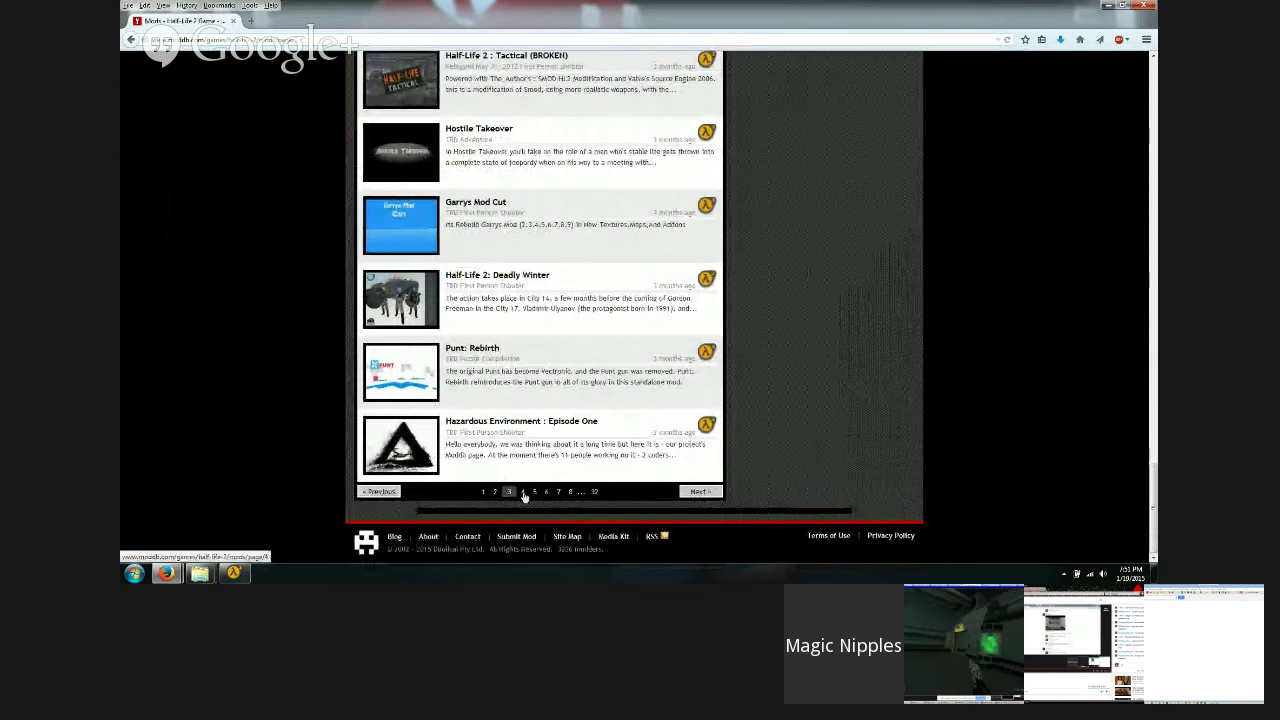
{"action": "scroll", "coordinate": [527, 494], "scroll_direction": "up", "scroll_amount": 5}
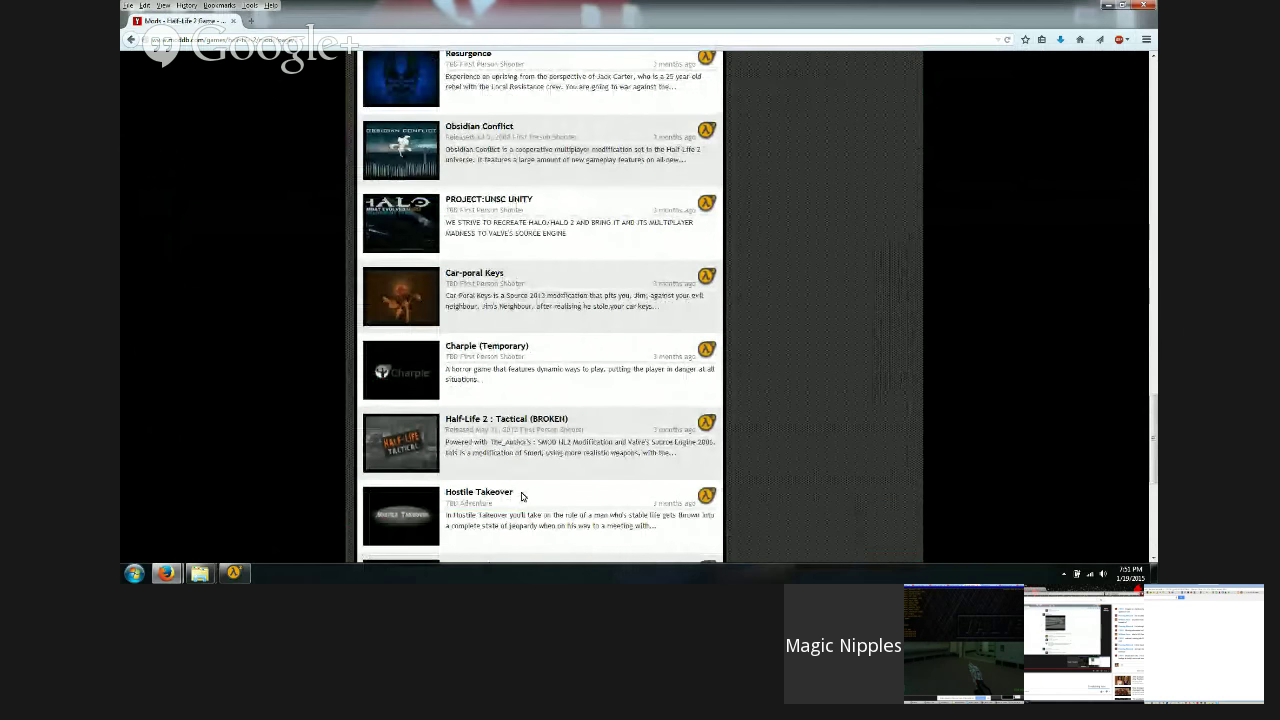
{"action": "scroll", "coordinate": [521, 496], "scroll_direction": "down", "scroll_amount": 5}
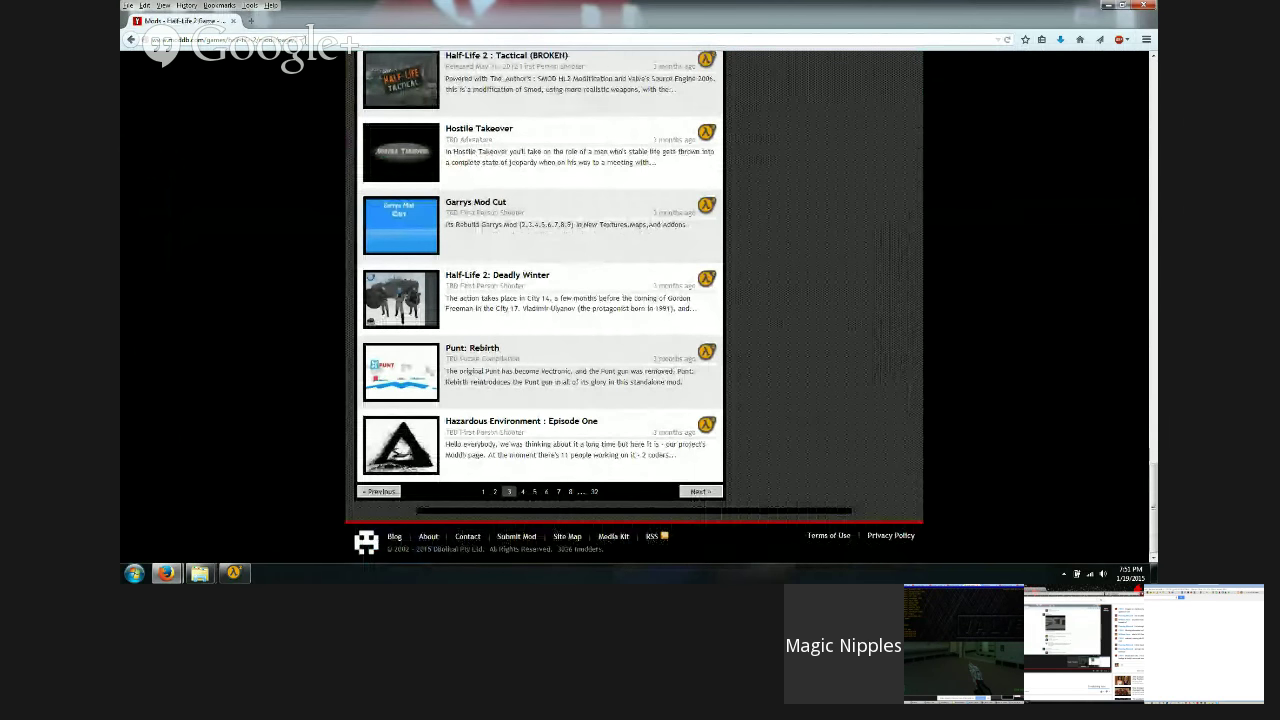
Step: Go to mediafire.com and open the HL_BETA_CONTENT archive's download page from the HL1997 folder
{"action": "left_click", "coordinate": [298, 39]}
{"action": "type", "text": "mediafire.com"}
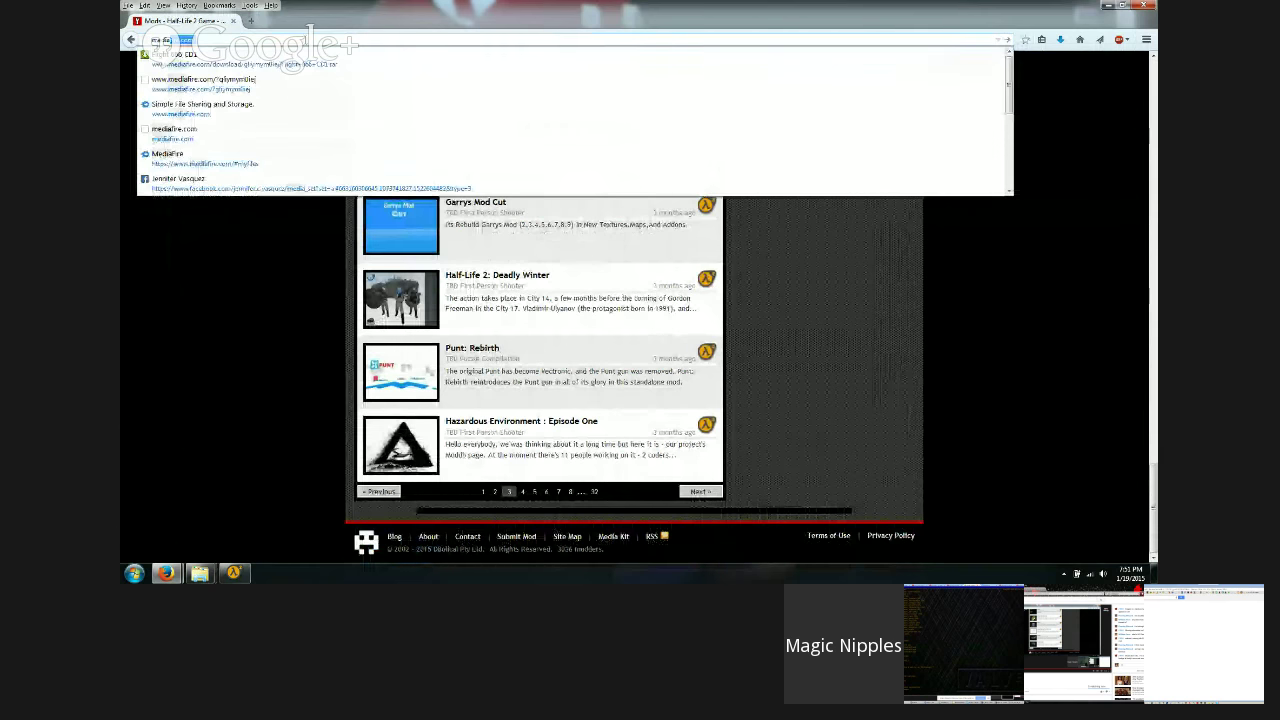
{"action": "key", "text": "Return"}
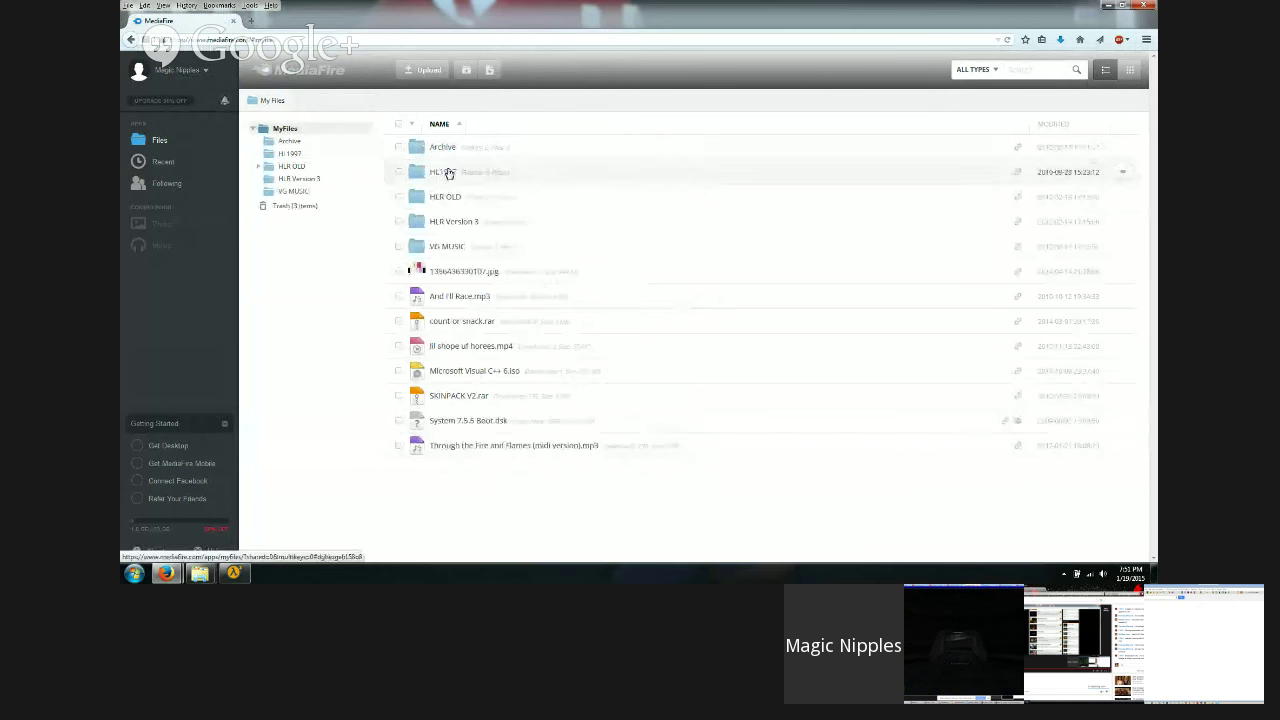
{"action": "left_click", "coordinate": [445, 171]}
{"action": "left_click", "coordinate": [452, 149]}
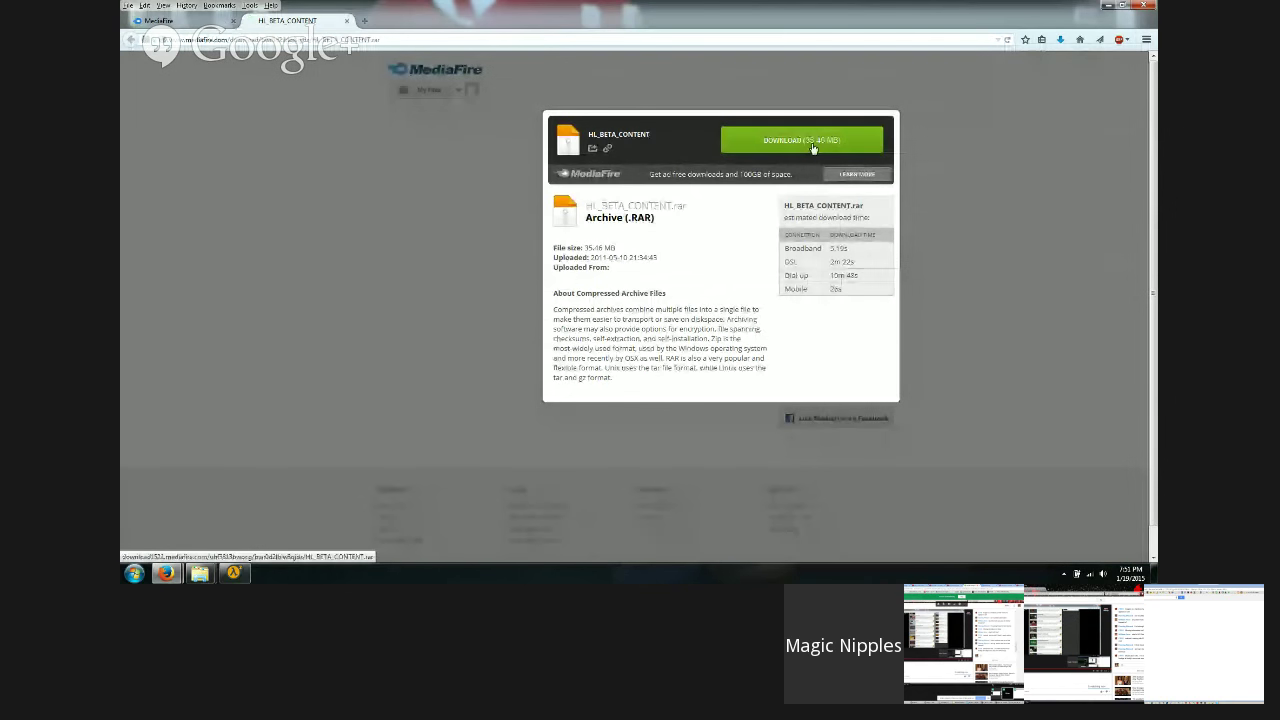
Step: Download HL_BETA_CONTENT.rar, choosing to open it with WinRAR
{"action": "left_click", "coordinate": [813, 148]}
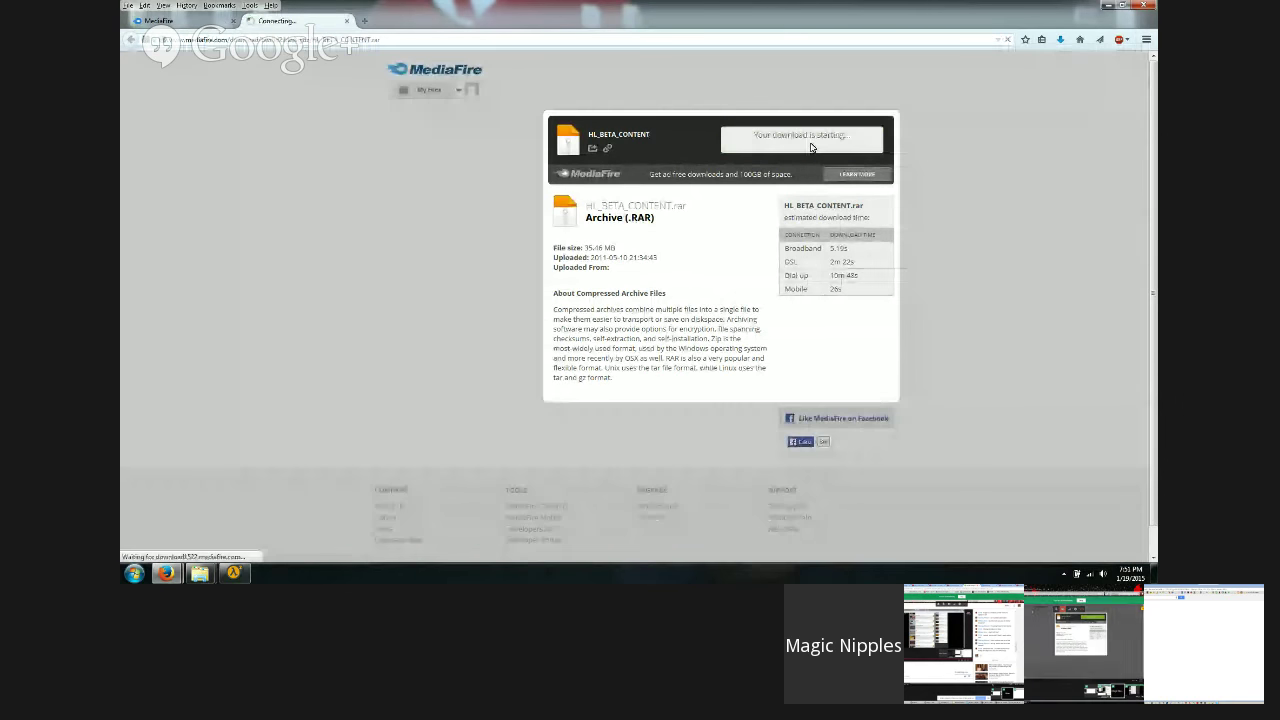
{"action": "left_click", "coordinate": [400, 380]}
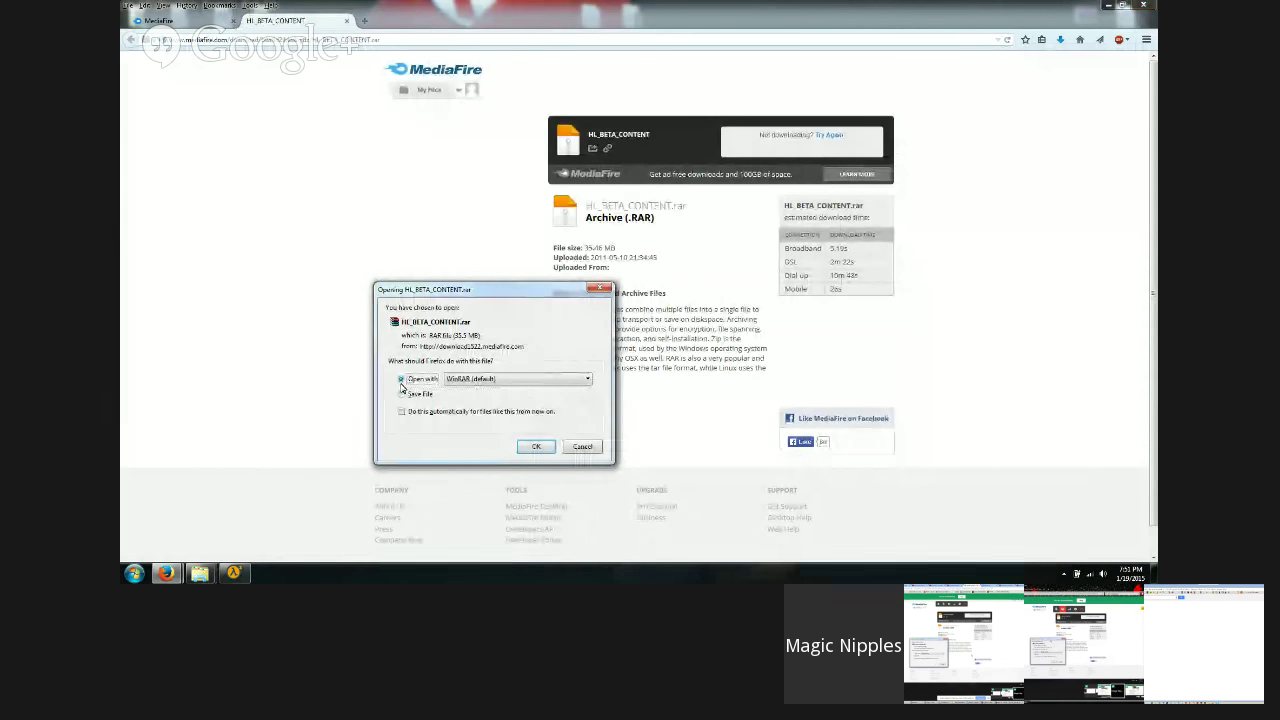
{"action": "left_click", "coordinate": [536, 447]}
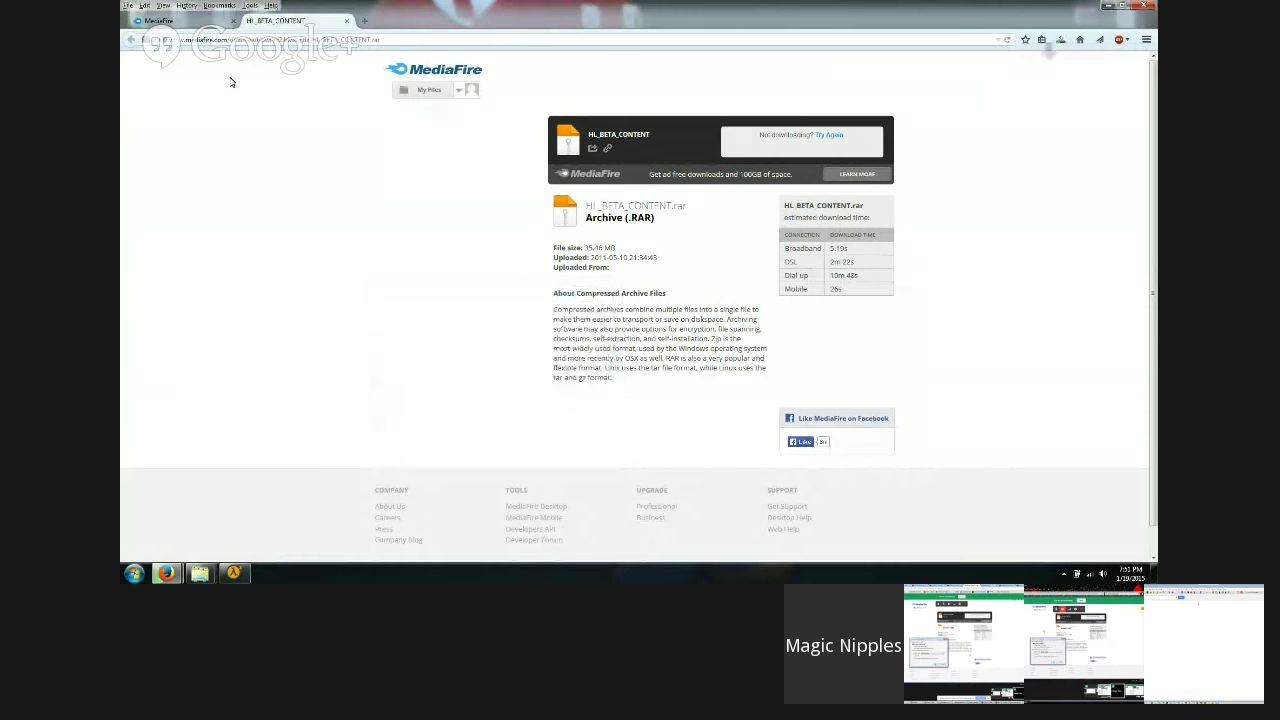
Step: Extract the HL_BETA_CONTENT folder from the downloaded archive to the desktop, closing WinRAR and the MediaFire pages
{"action": "left_click", "coordinate": [347, 21]}
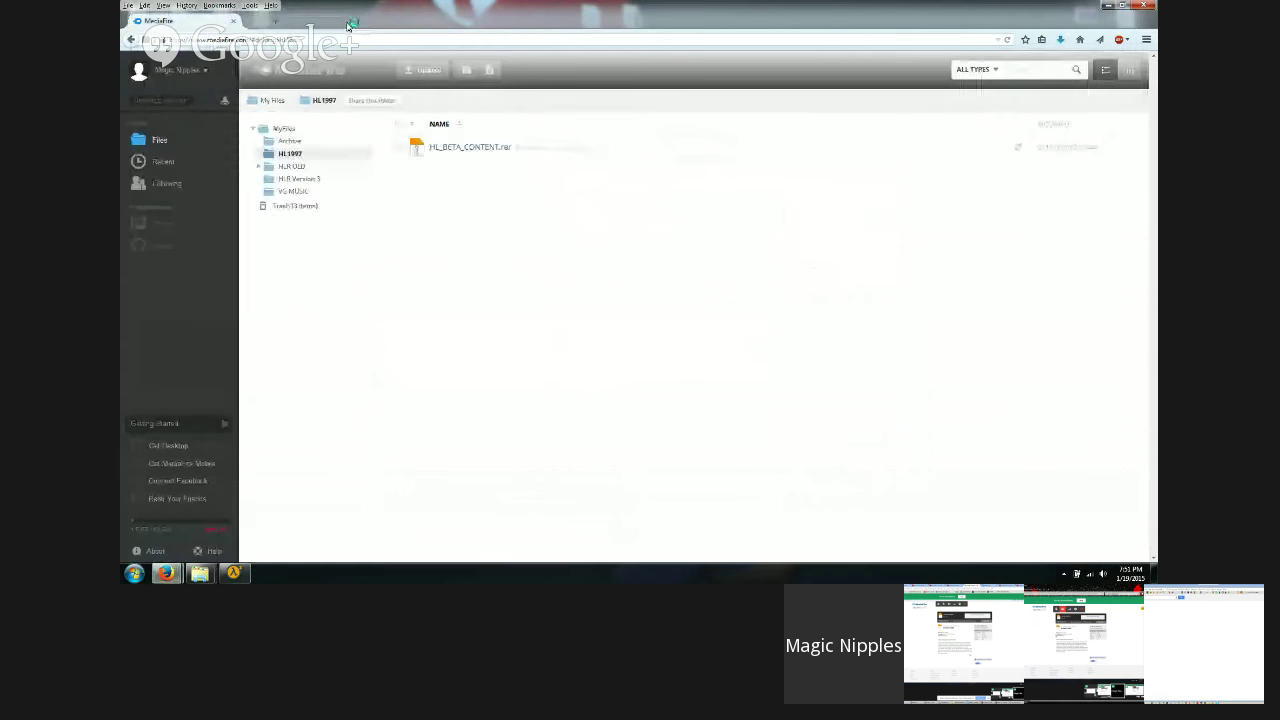
{"action": "left_click", "coordinate": [300, 230]}
{"action": "left_click", "coordinate": [300, 232]}
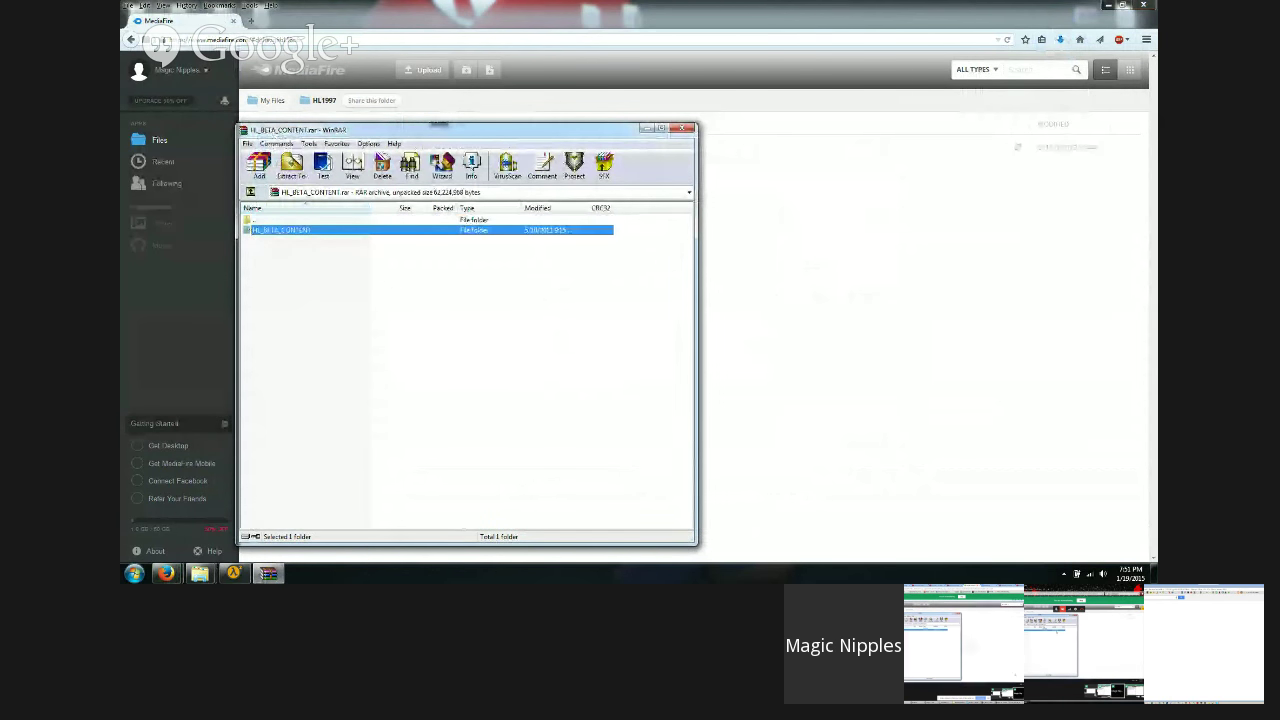
{"action": "key", "text": "Escape"}
{"action": "left_click", "coordinate": [1151, 578]}
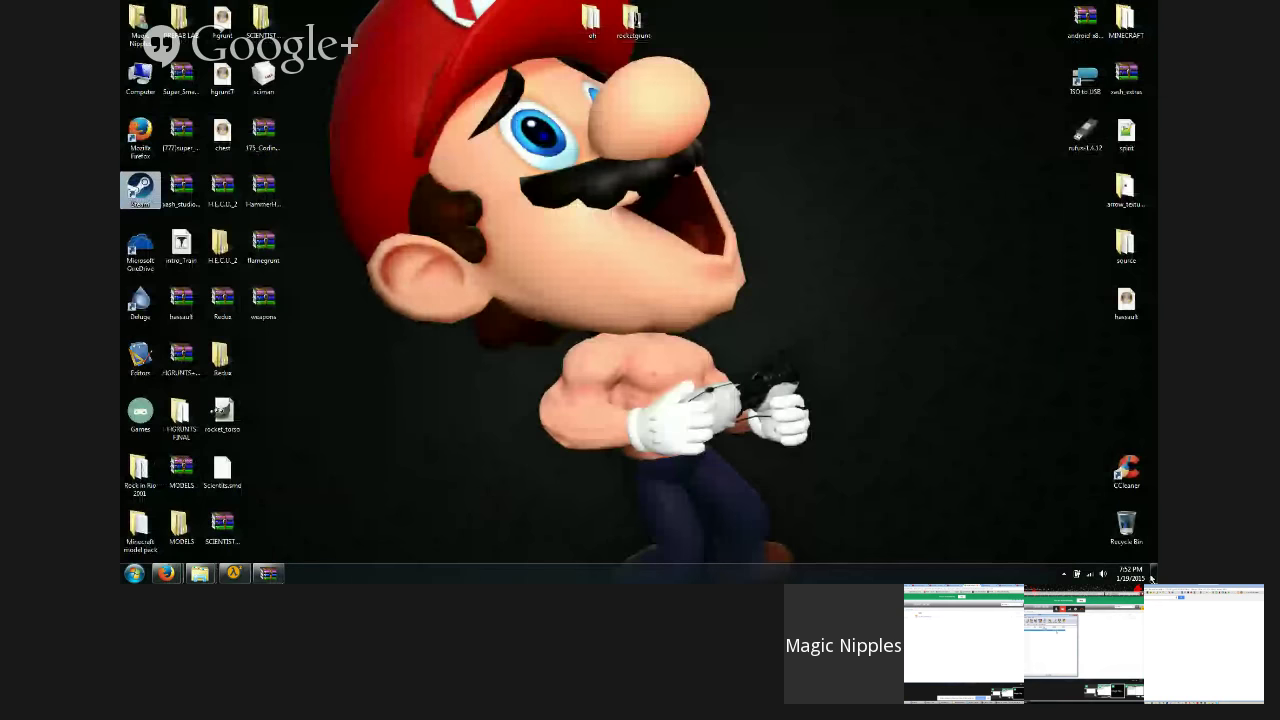
{"action": "left_click", "coordinate": [266, 577]}
{"action": "key", "text": "Escape"}
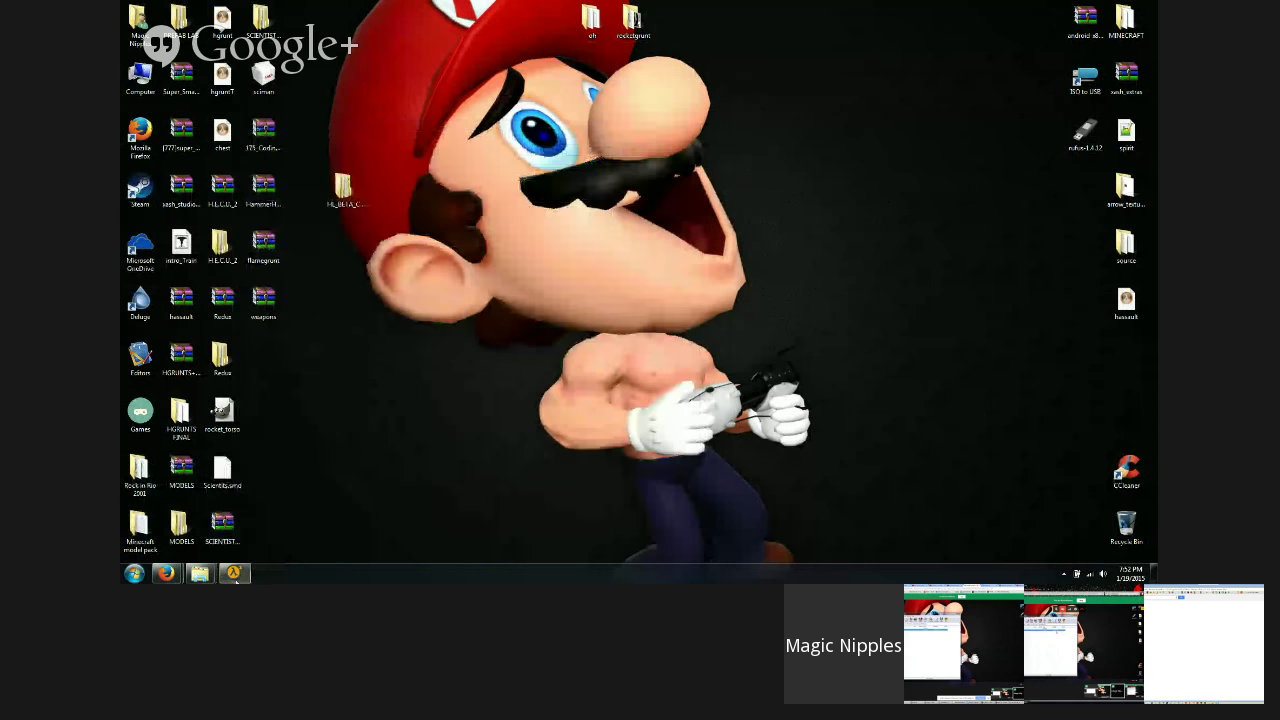
{"action": "mouse_move", "coordinate": [165, 574]}
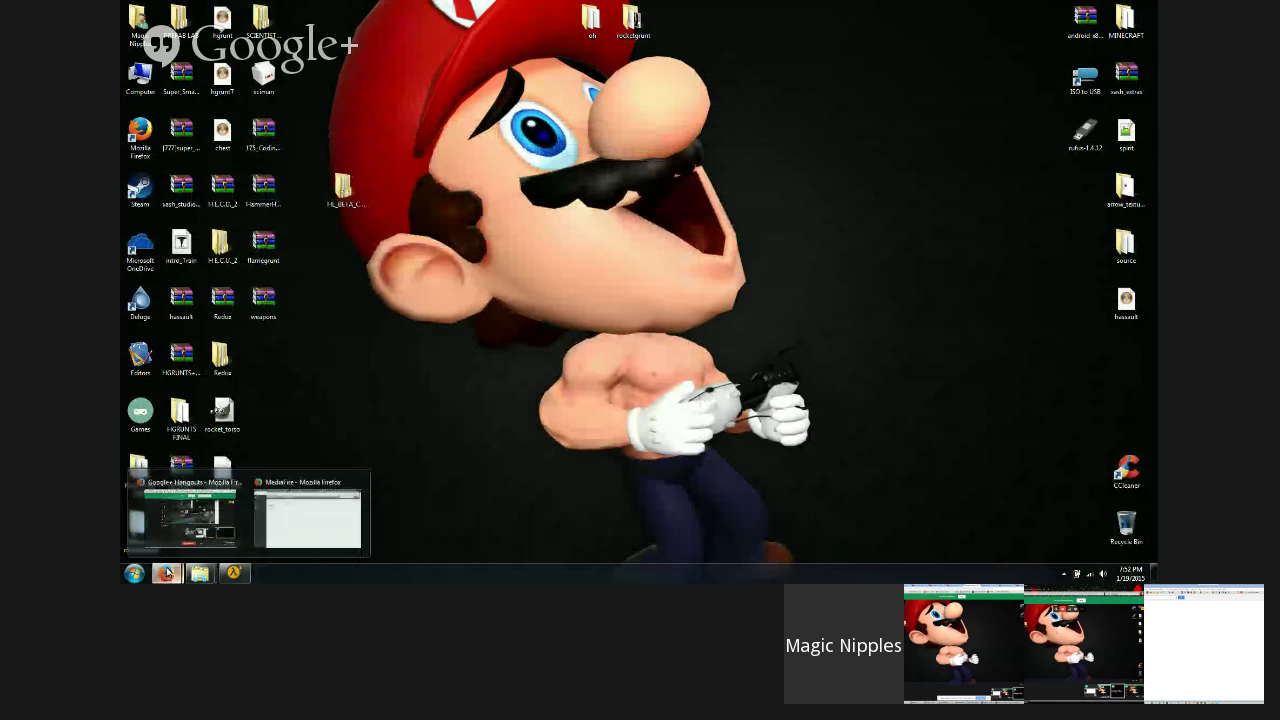
{"action": "left_click", "coordinate": [358, 483]}
Step: Open the extracted HL_BETA_CONTENT folder and go to HUD_UN-FINISHED_MOD, ALPHA1997, models
{"action": "double_click", "coordinate": [343, 188]}
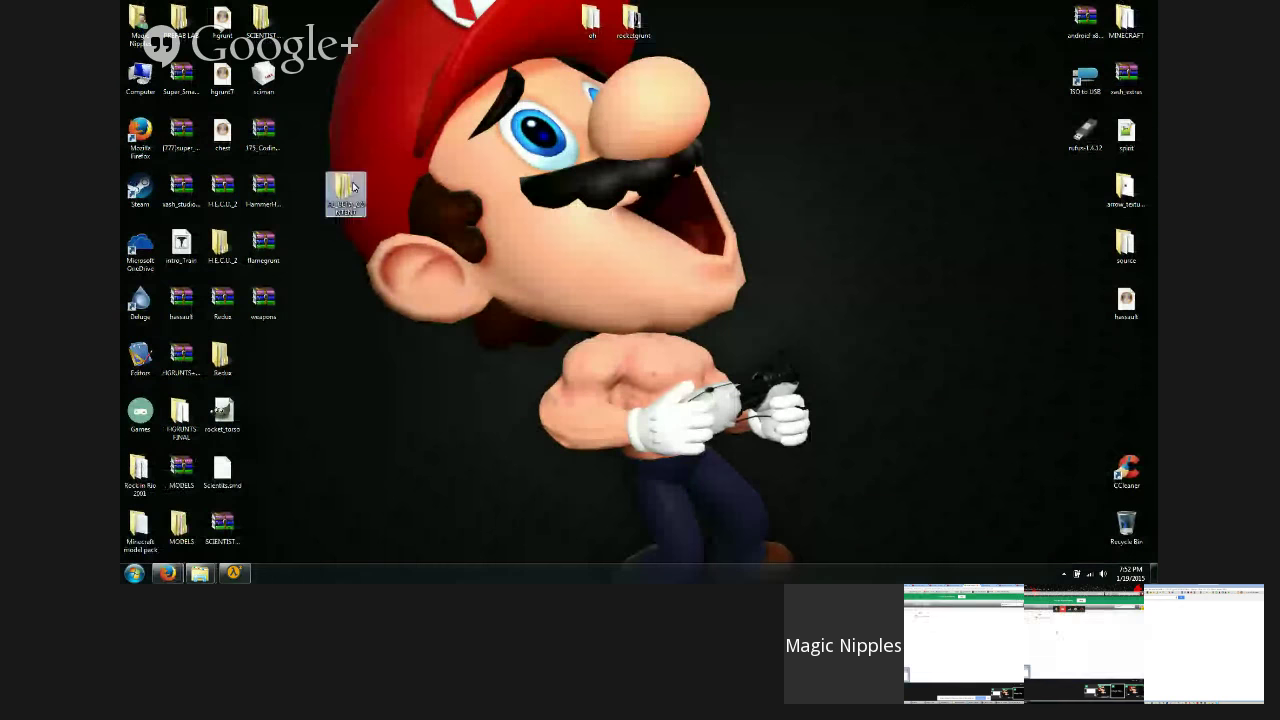
{"action": "left_click", "coordinate": [268, 74]}
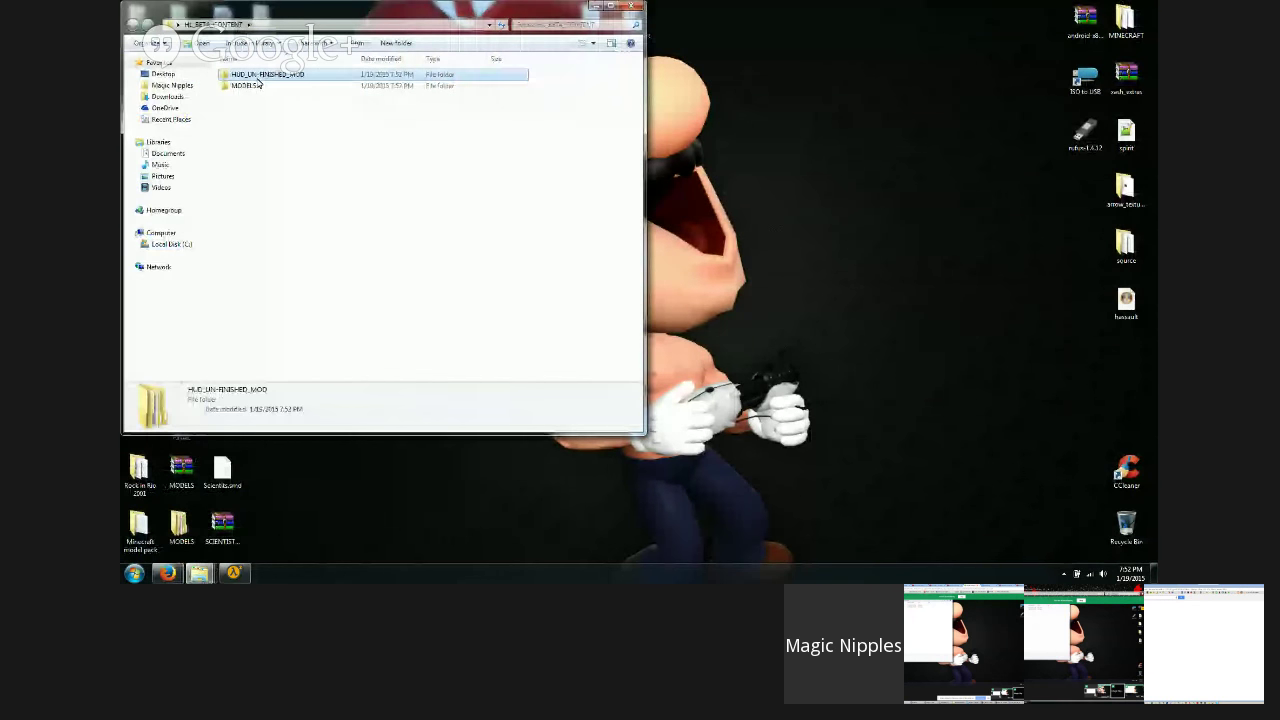
{"action": "double_click", "coordinate": [250, 76]}
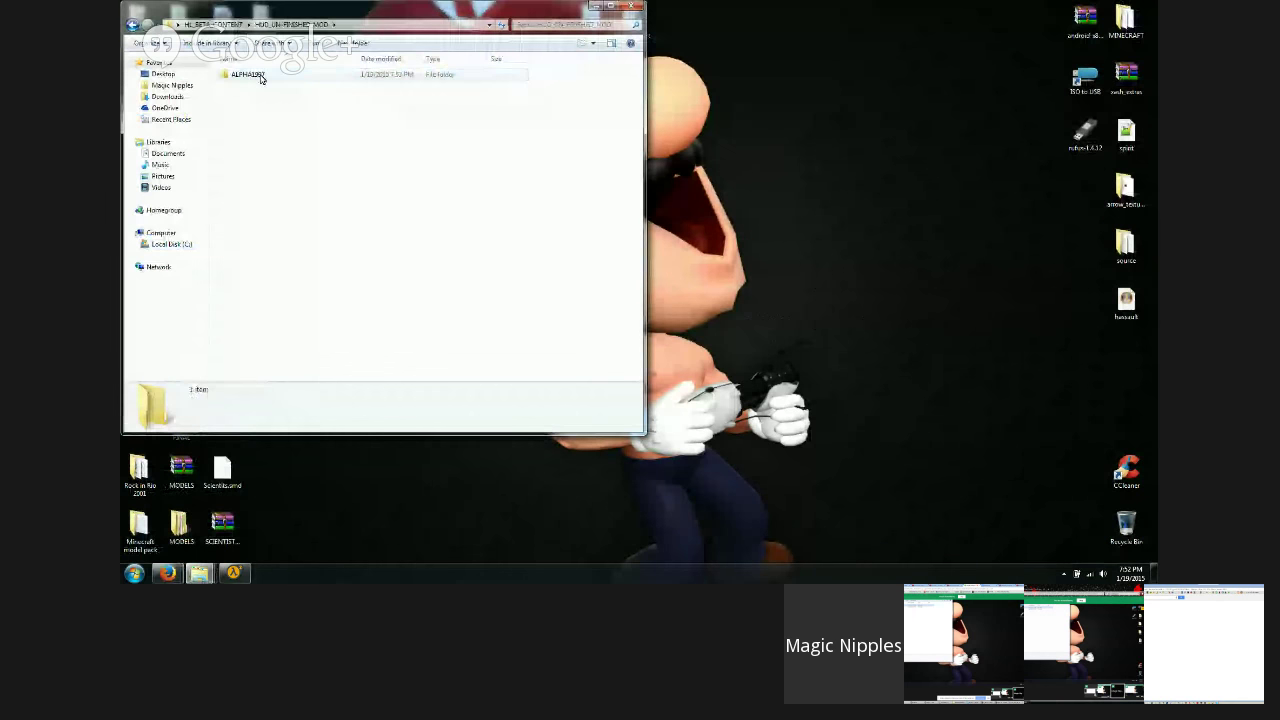
{"action": "double_click", "coordinate": [256, 76]}
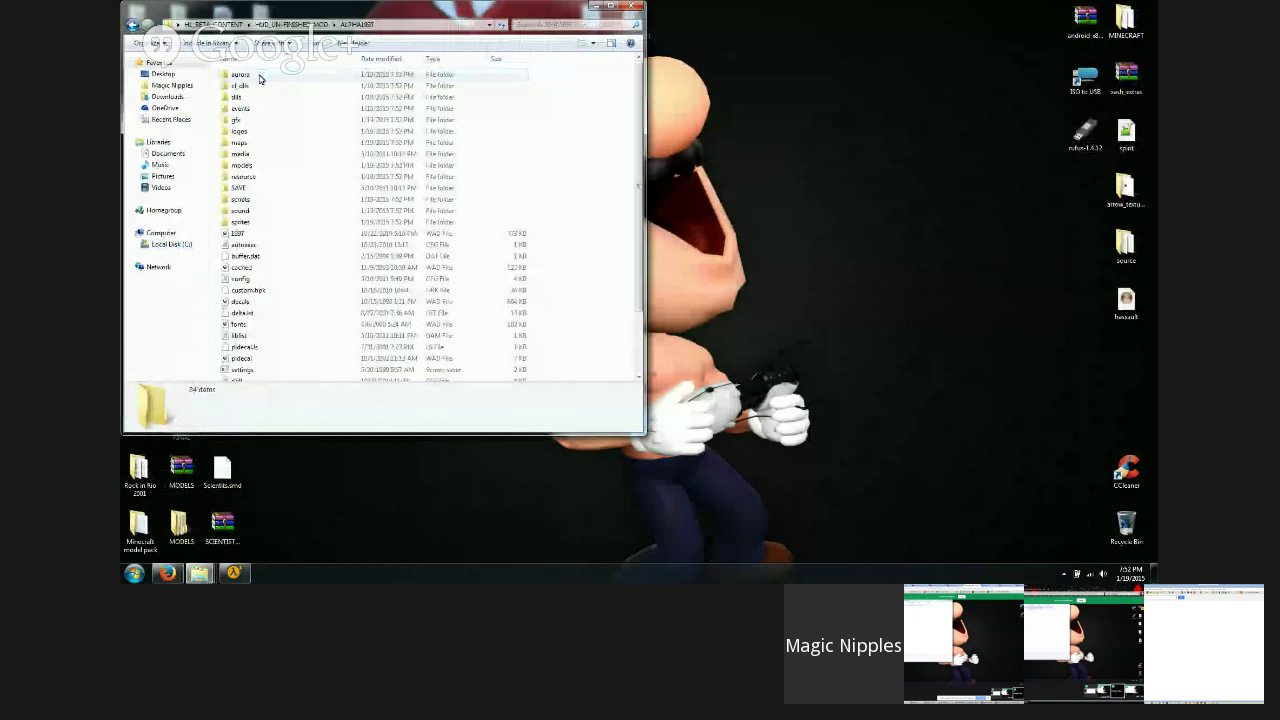
{"action": "double_click", "coordinate": [255, 167]}
{"action": "left_click", "coordinate": [249, 145]}
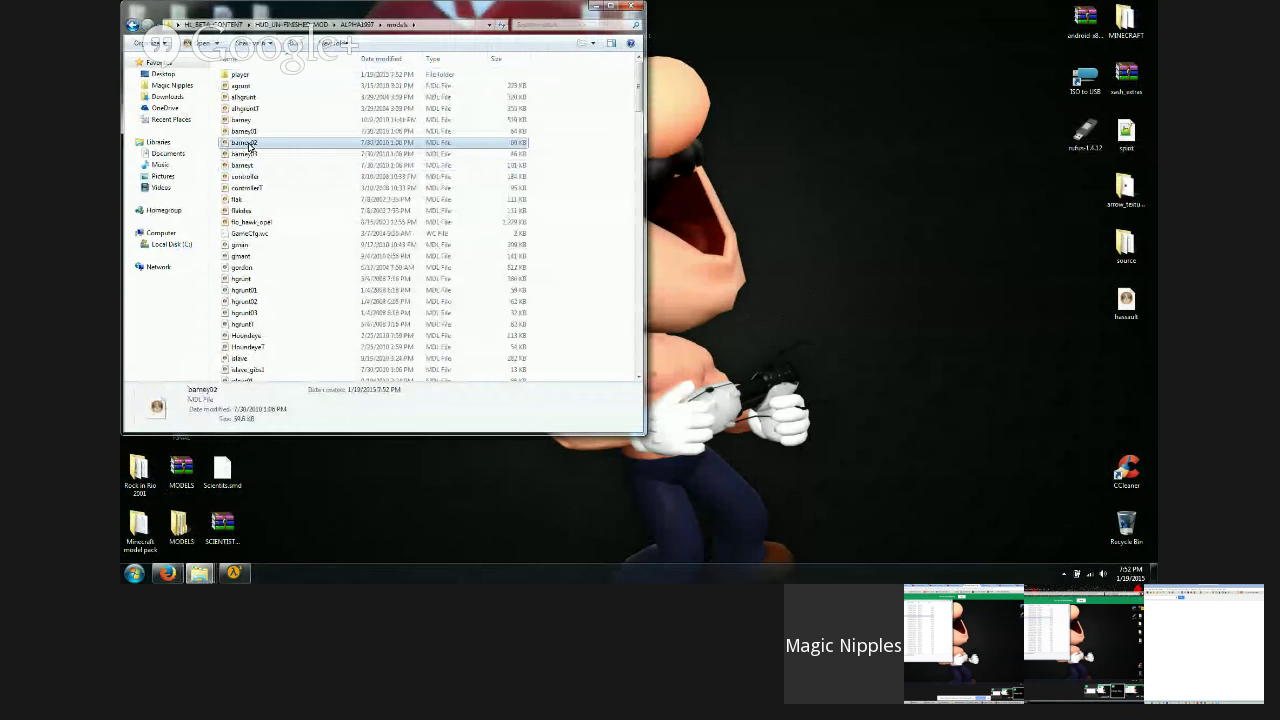
Step: View the hgrunt model in the model viewer, rotate it to show its side, and close it
{"action": "double_click", "coordinate": [242, 278]}
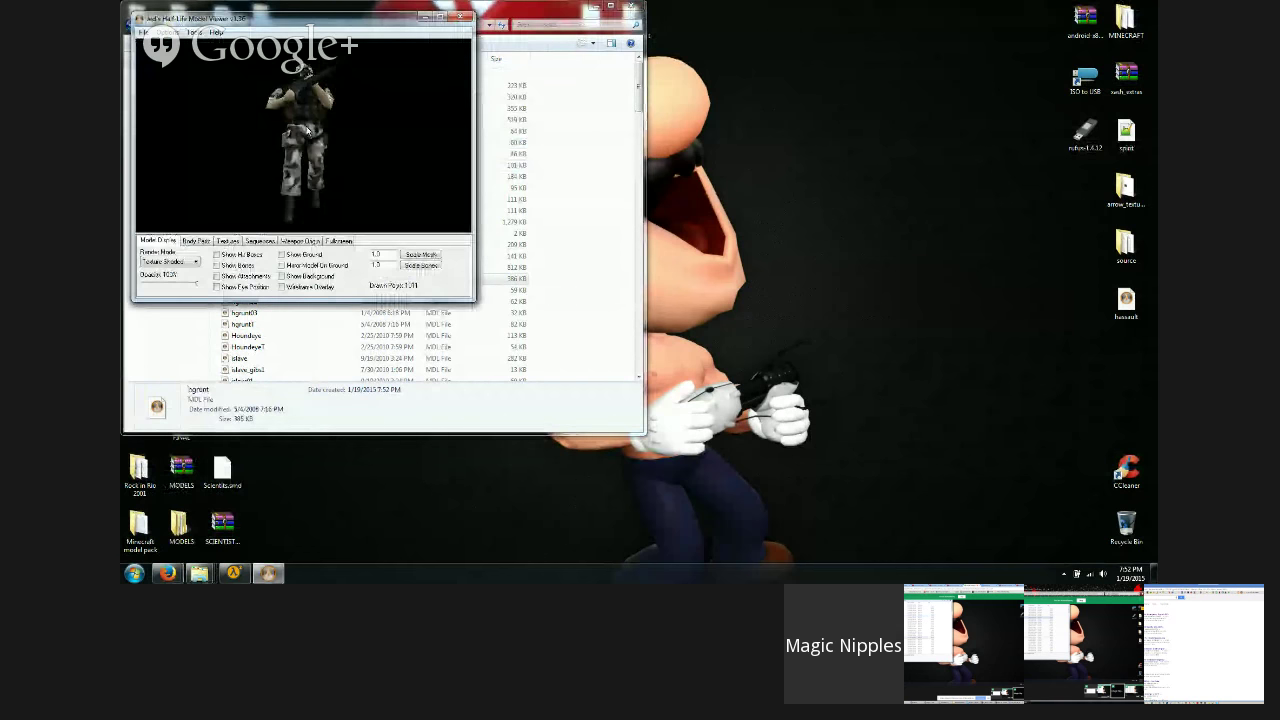
{"action": "left_click_drag", "start_coordinate": [293, 147], "coordinate": [258, 94]}
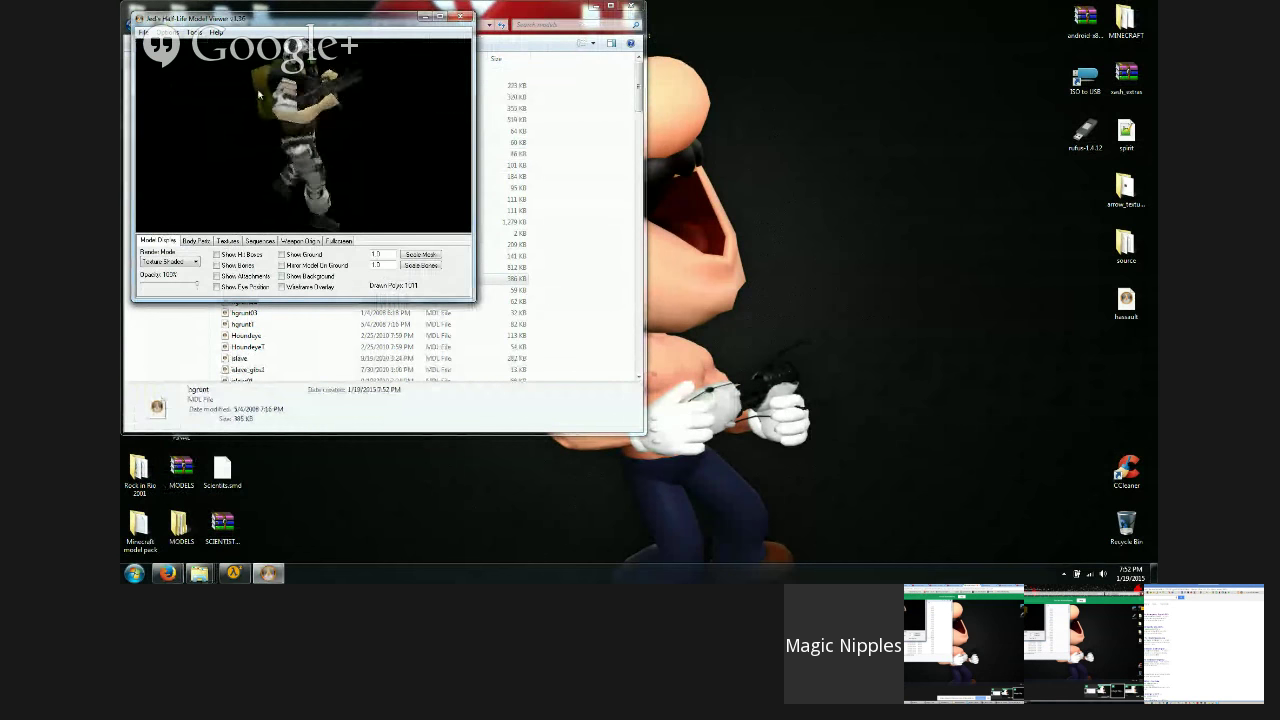
{"action": "left_click", "coordinate": [459, 16]}
Step: View the Kettenkraftrad vehicle model from the models folder and close the viewer
{"action": "scroll", "coordinate": [242, 289], "scroll_direction": "down", "scroll_amount": 2}
{"action": "scroll", "coordinate": [277, 289], "scroll_direction": "down", "scroll_amount": 3}
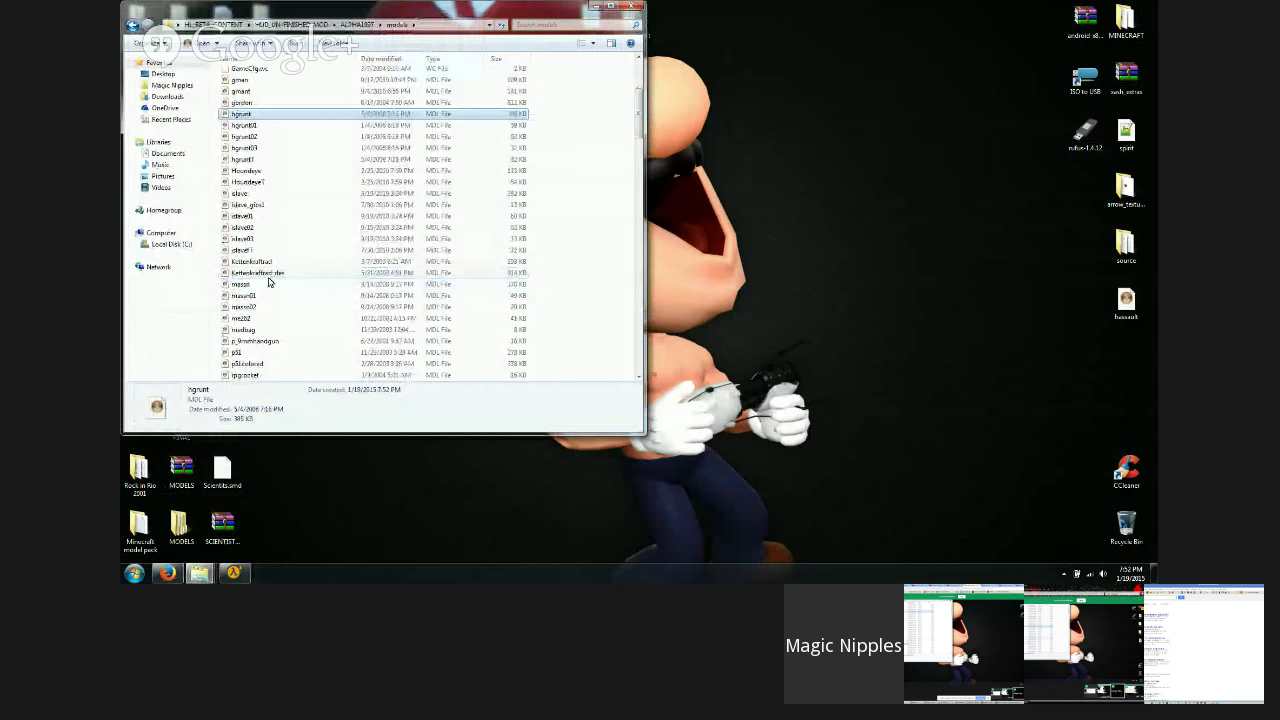
{"action": "double_click", "coordinate": [252, 261]}
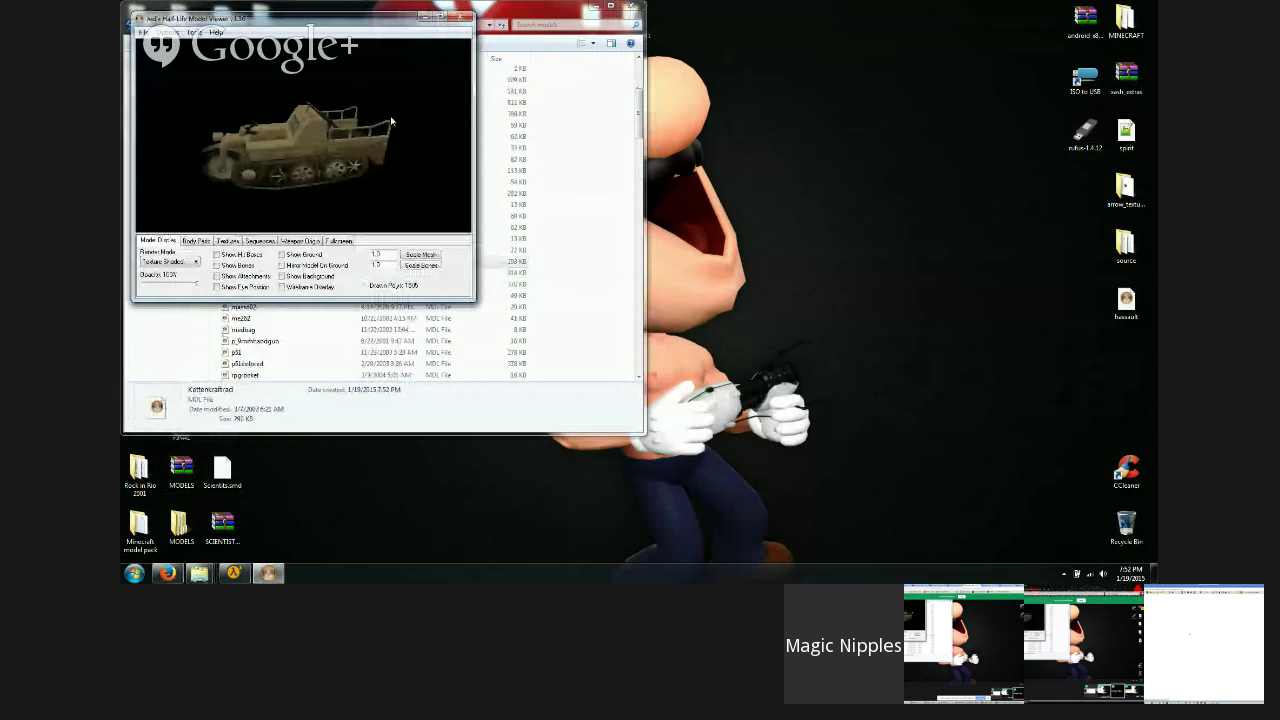
{"action": "left_click", "coordinate": [460, 17]}
Step: View the scientist model from the models folder, rotate it around, and close the viewer
{"action": "scroll", "coordinate": [320, 271], "scroll_direction": "down", "scroll_amount": 6}
{"action": "scroll", "coordinate": [252, 244], "scroll_direction": "down", "scroll_amount": 5}
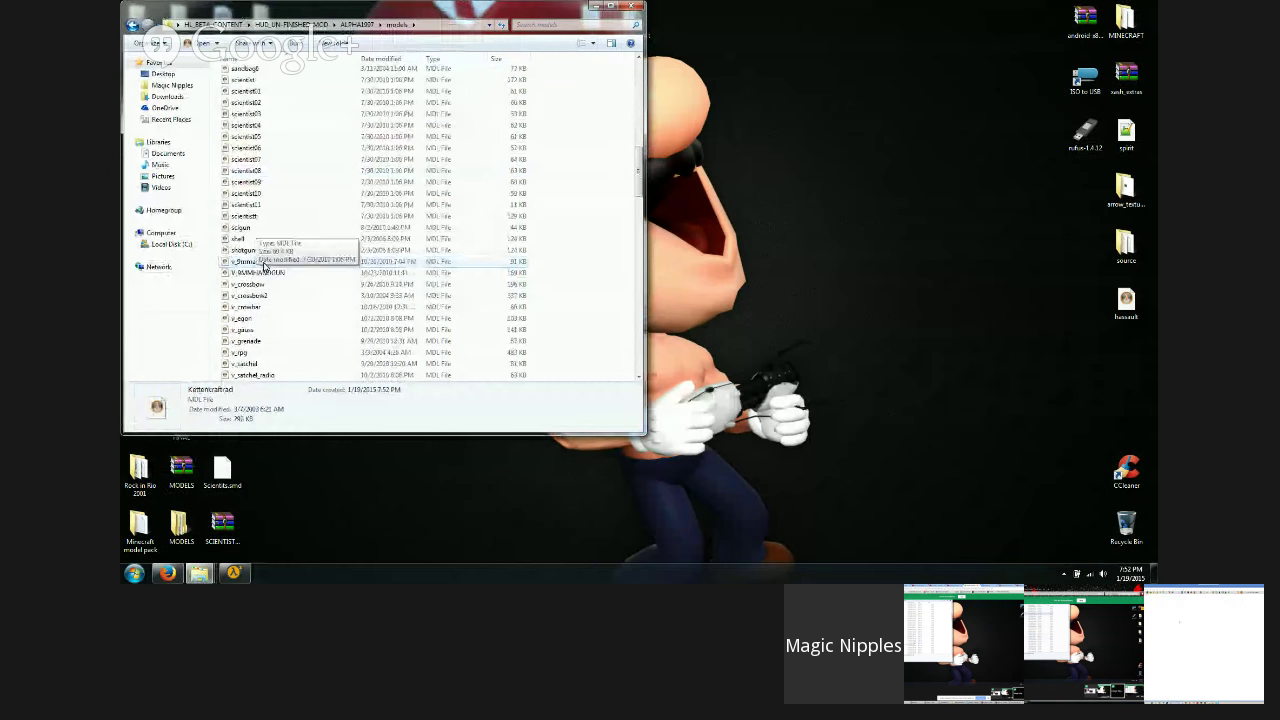
{"action": "scroll", "coordinate": [266, 190], "scroll_direction": "up", "scroll_amount": 1}
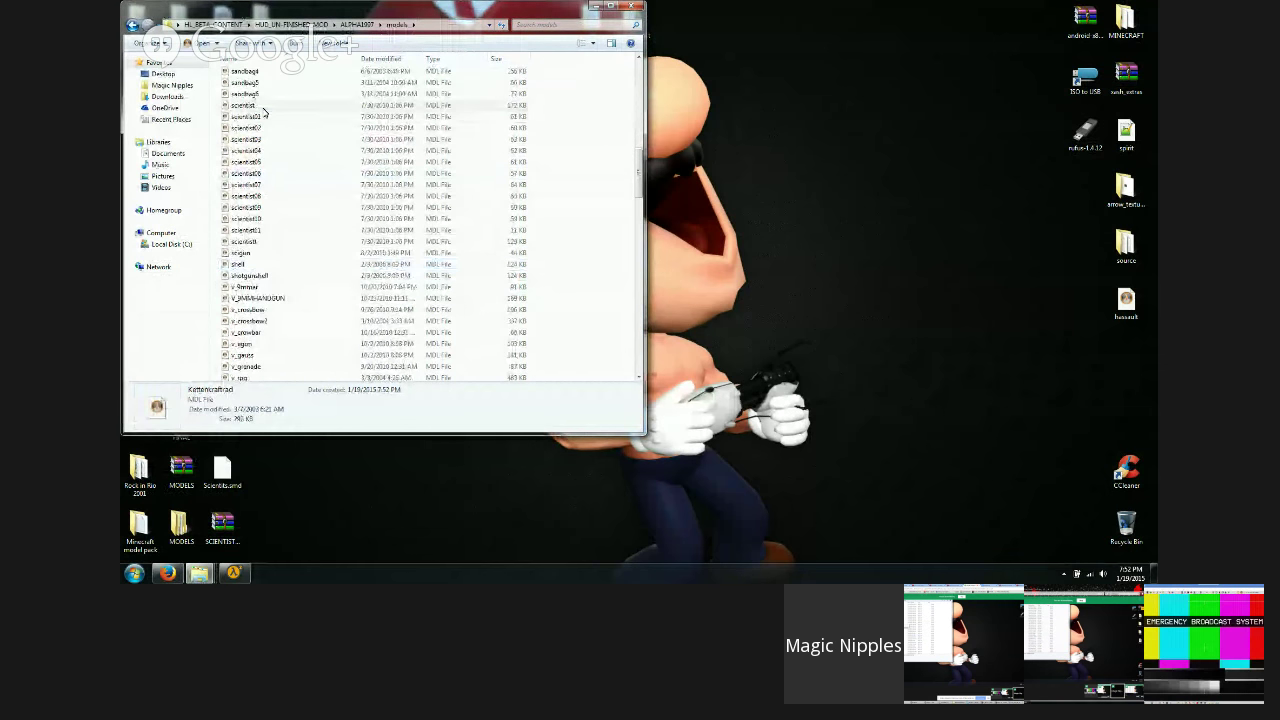
{"action": "left_click", "coordinate": [264, 106]}
{"action": "double_click", "coordinate": [264, 106]}
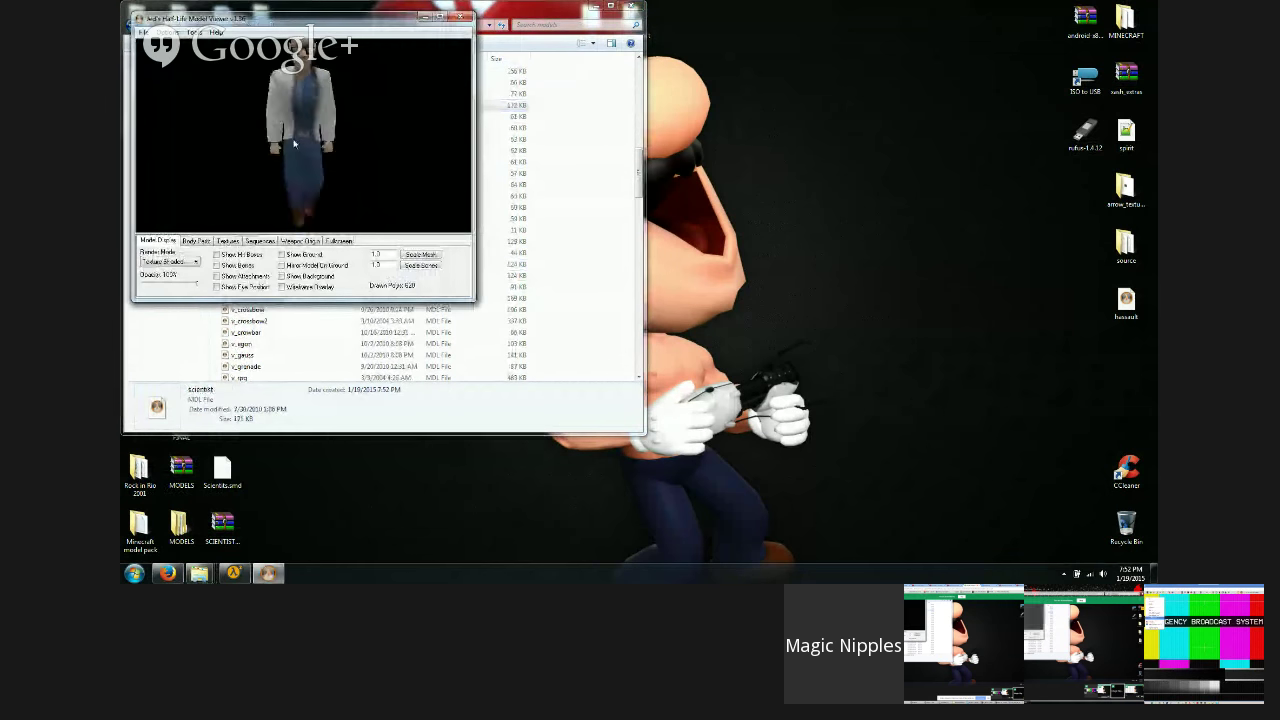
{"action": "left_click_drag", "start_coordinate": [293, 143], "coordinate": [142, 131]}
{"action": "left_click", "coordinate": [460, 17]}
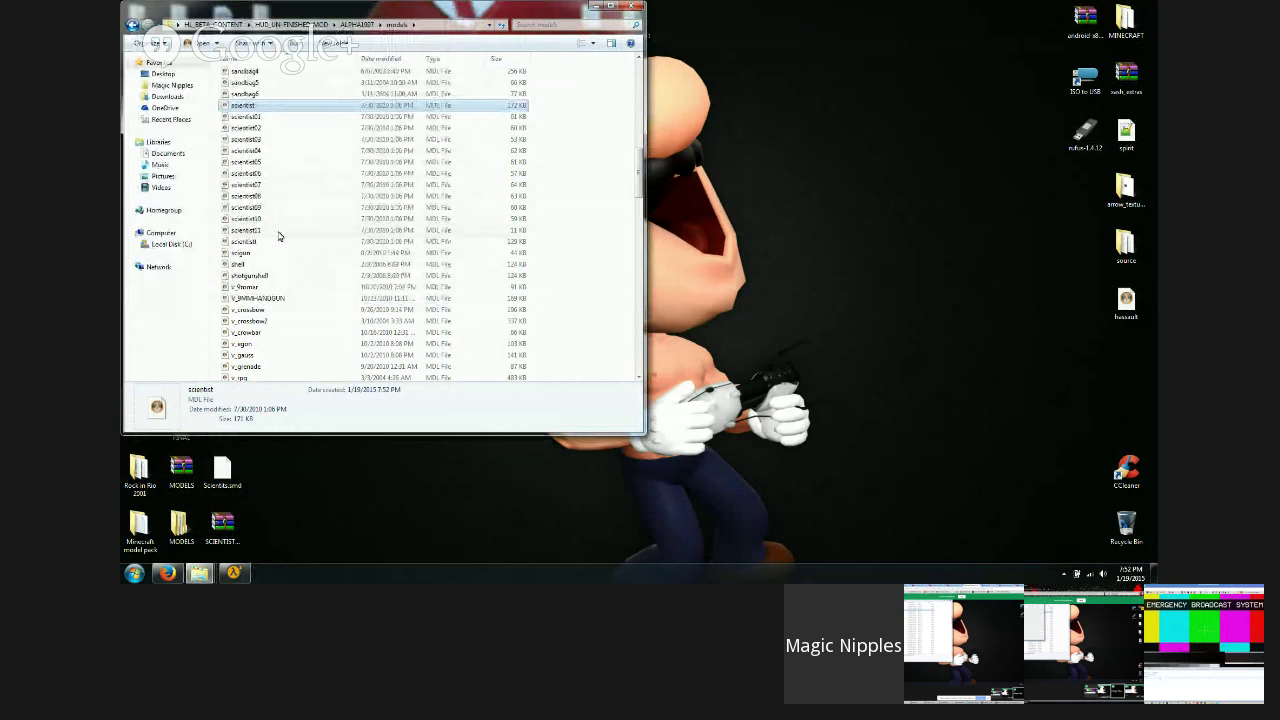
Step: View the v_9mmar weapon model from its weapon origin and close the viewer
{"action": "double_click", "coordinate": [250, 286]}
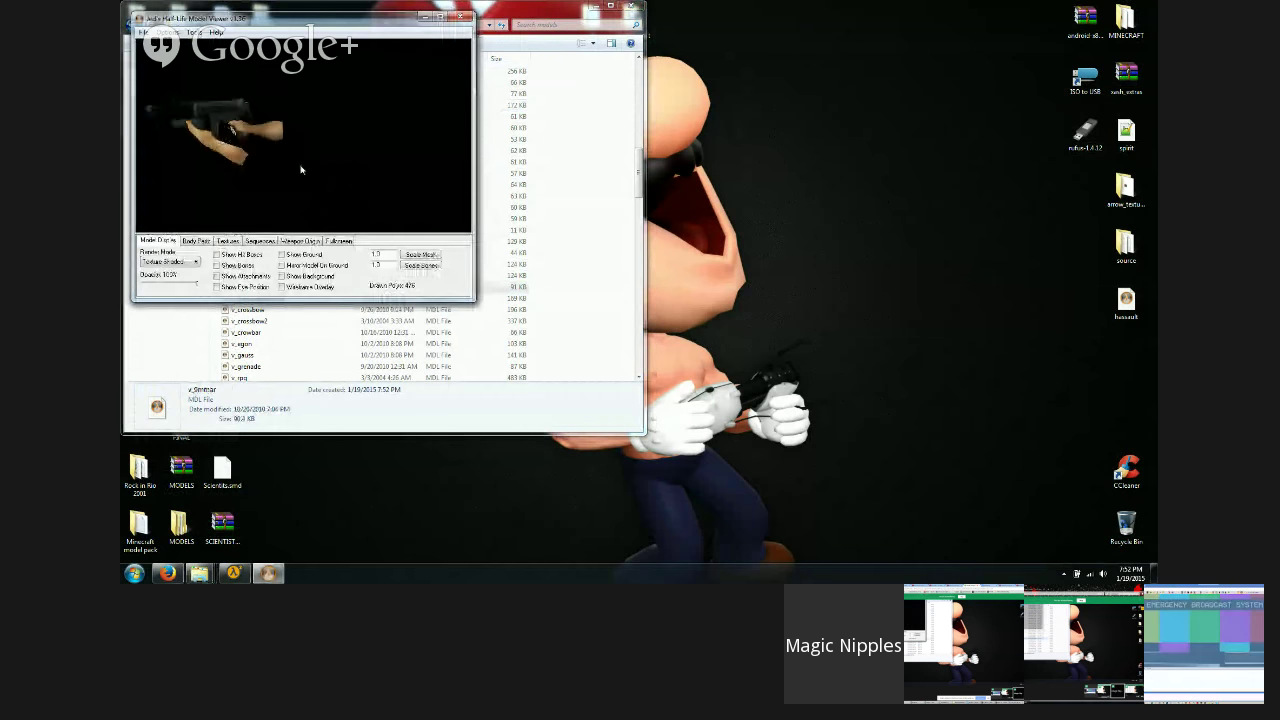
{"action": "left_click", "coordinate": [296, 241]}
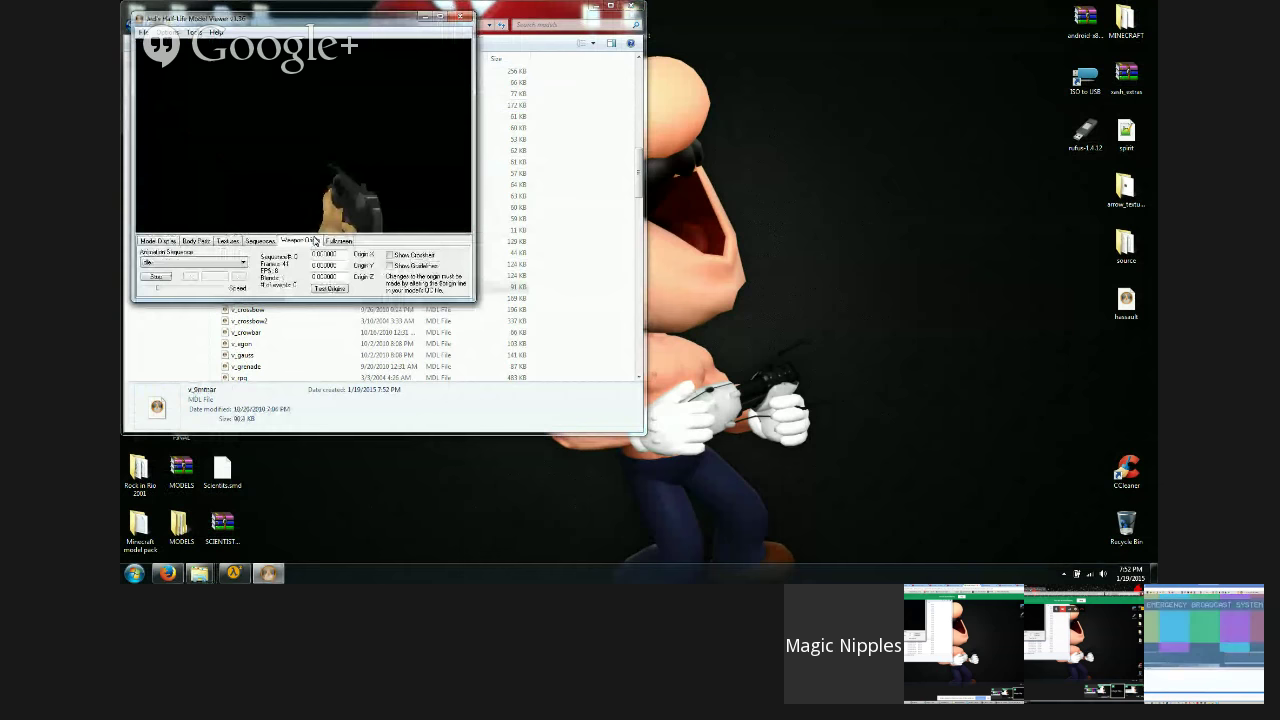
{"action": "left_click", "coordinate": [459, 17]}
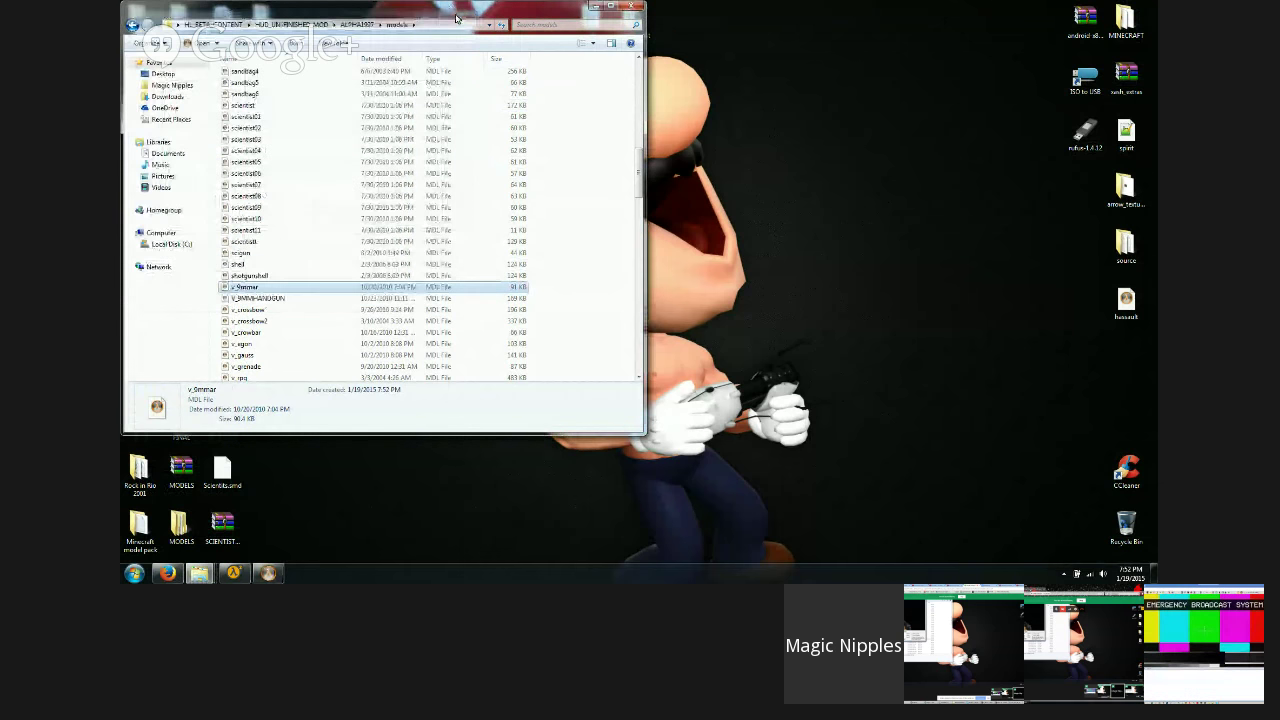
{"action": "left_click", "coordinate": [272, 570]}
{"action": "left_click", "coordinate": [295, 171]}
Step: View the V_9MMHANDGUN model from its weapon origin and close the viewer
{"action": "double_click", "coordinate": [290, 294]}
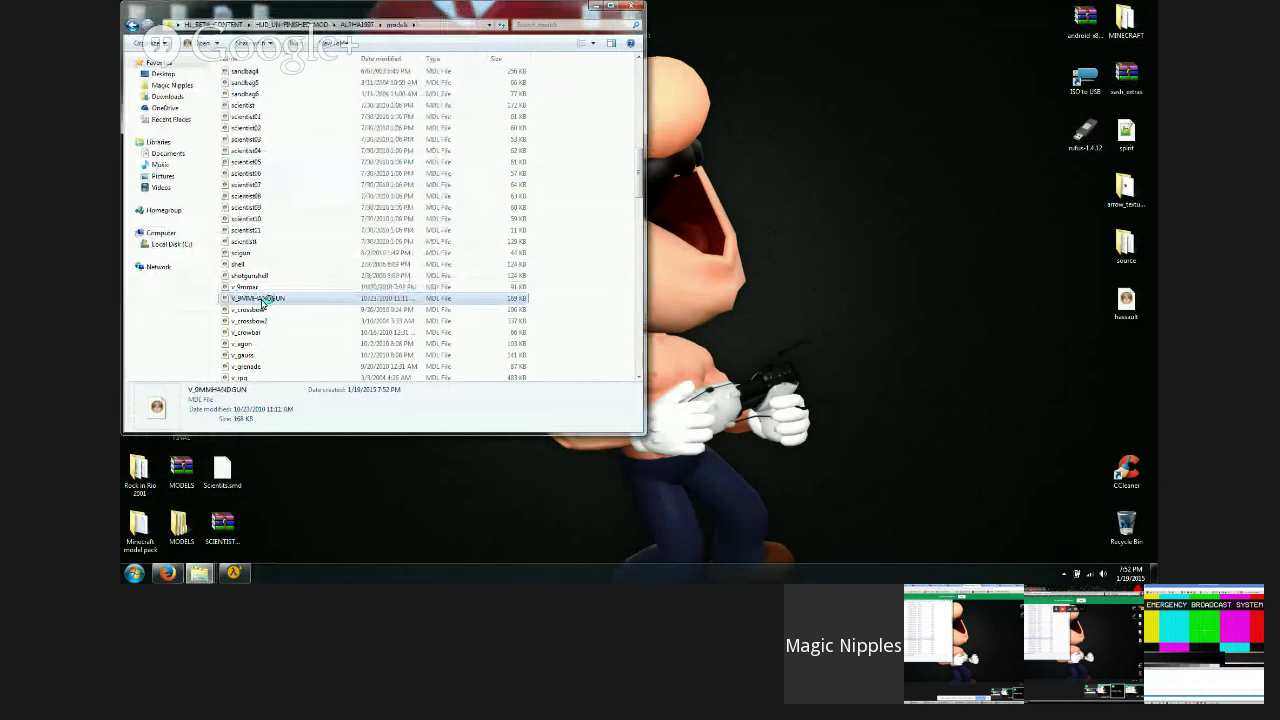
{"action": "left_click", "coordinate": [299, 241]}
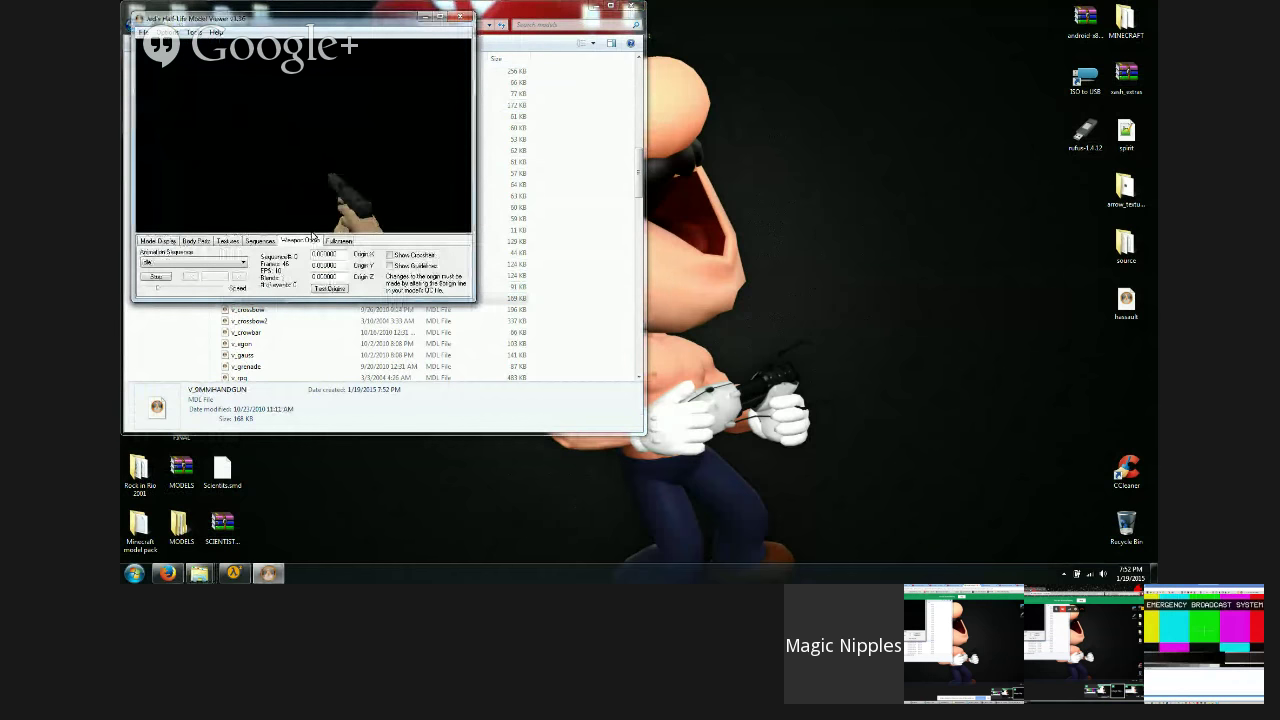
{"action": "left_click", "coordinate": [460, 17]}
Step: View the v_crossbow2 model, followed by v_crossbow from its weapon origin, closing the viewer after each
{"action": "scroll", "coordinate": [224, 244], "scroll_direction": "down", "scroll_amount": 2}
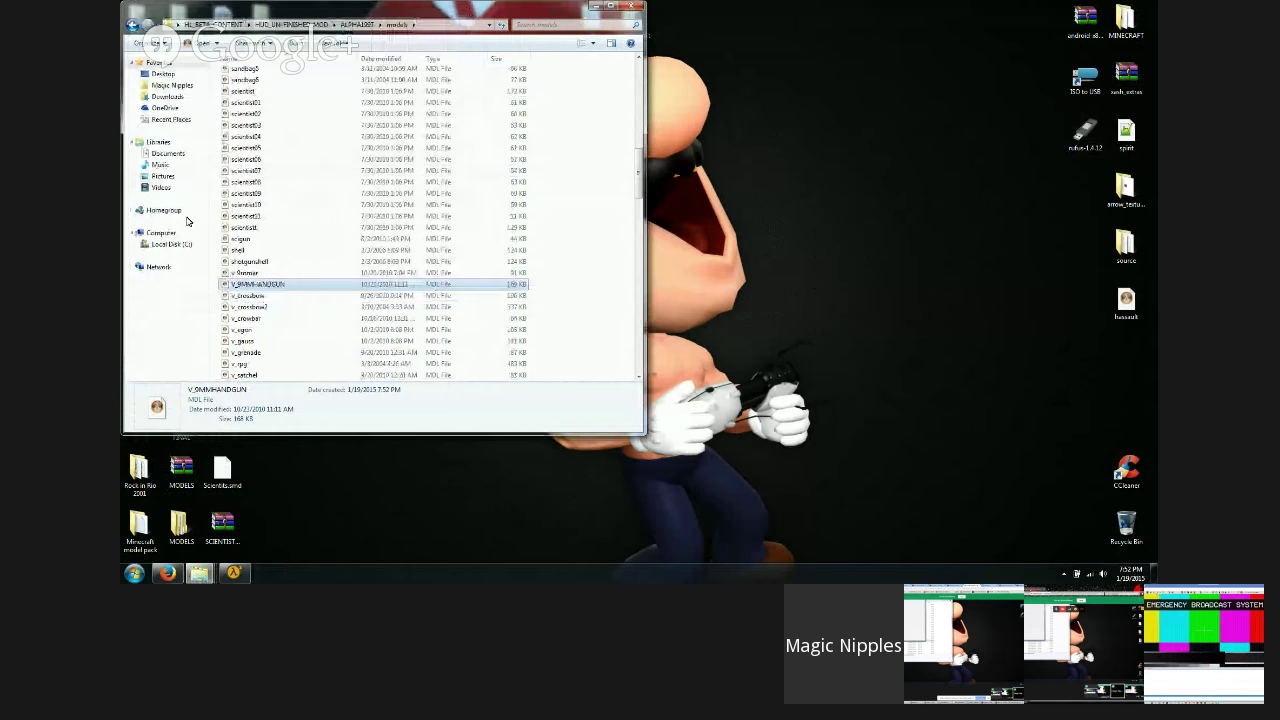
{"action": "double_click", "coordinate": [248, 272]}
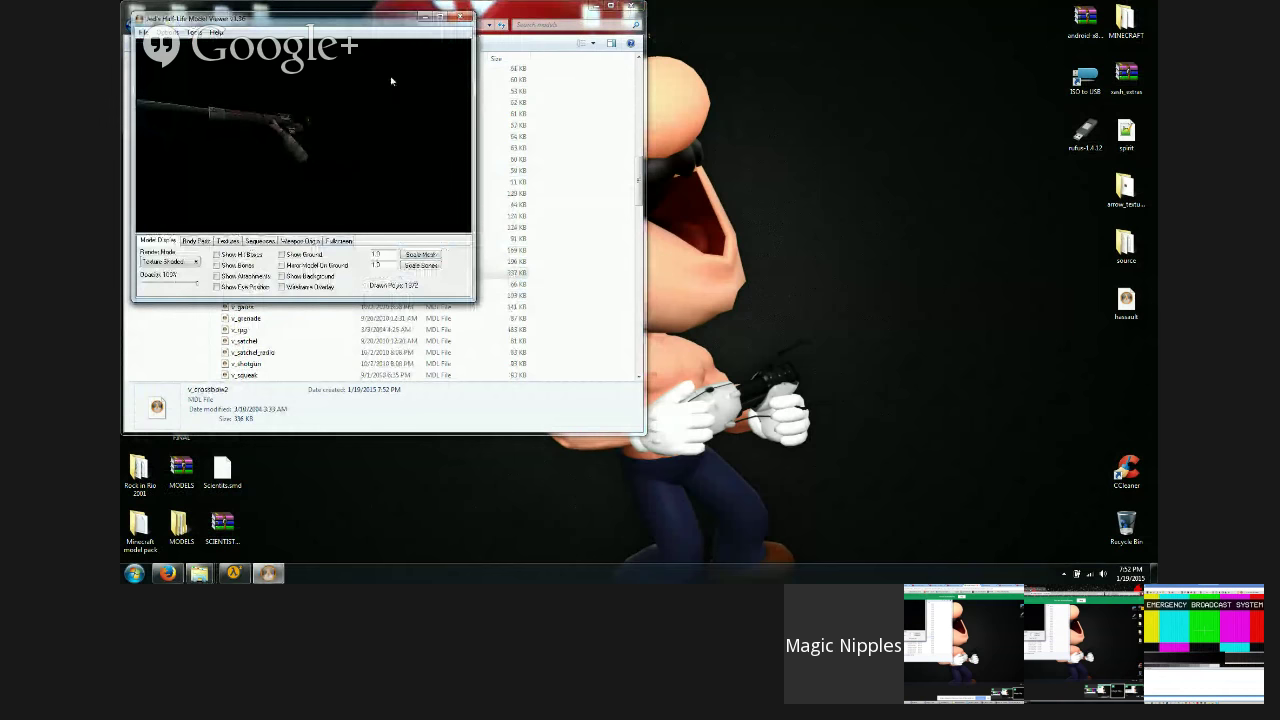
{"action": "left_click", "coordinate": [461, 18]}
{"action": "double_click", "coordinate": [273, 261]}
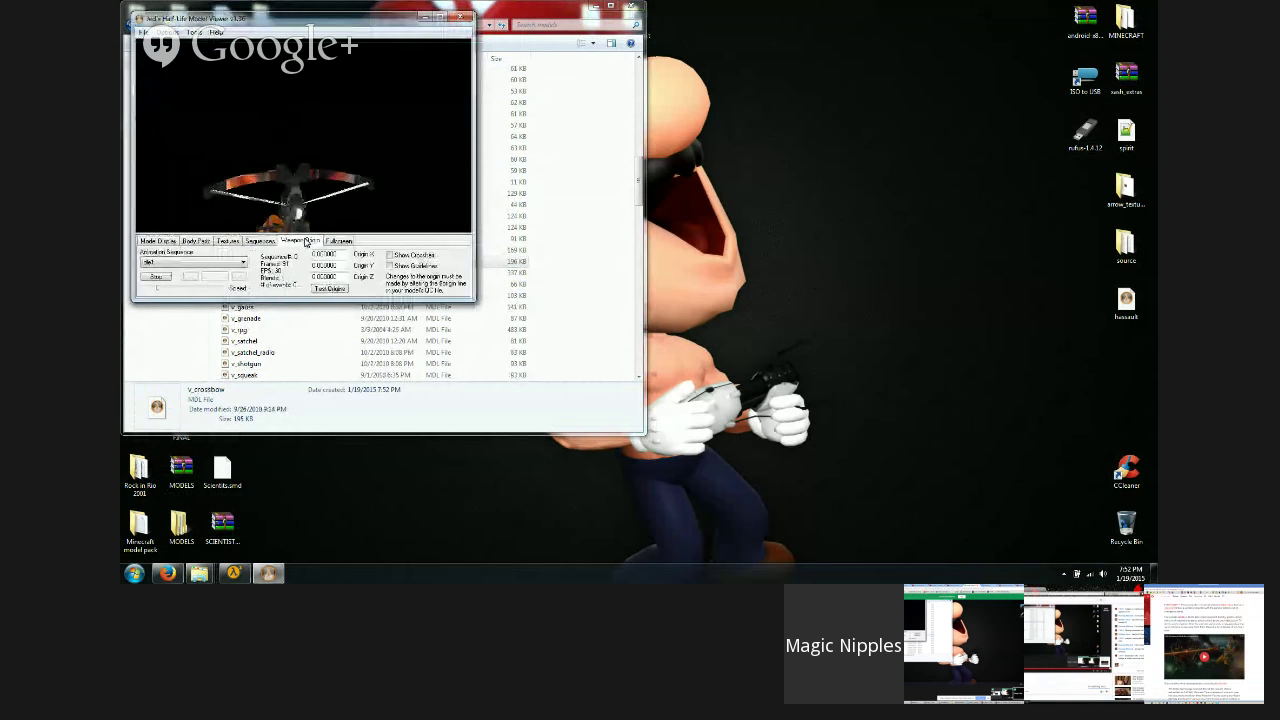
{"action": "left_click", "coordinate": [461, 18]}
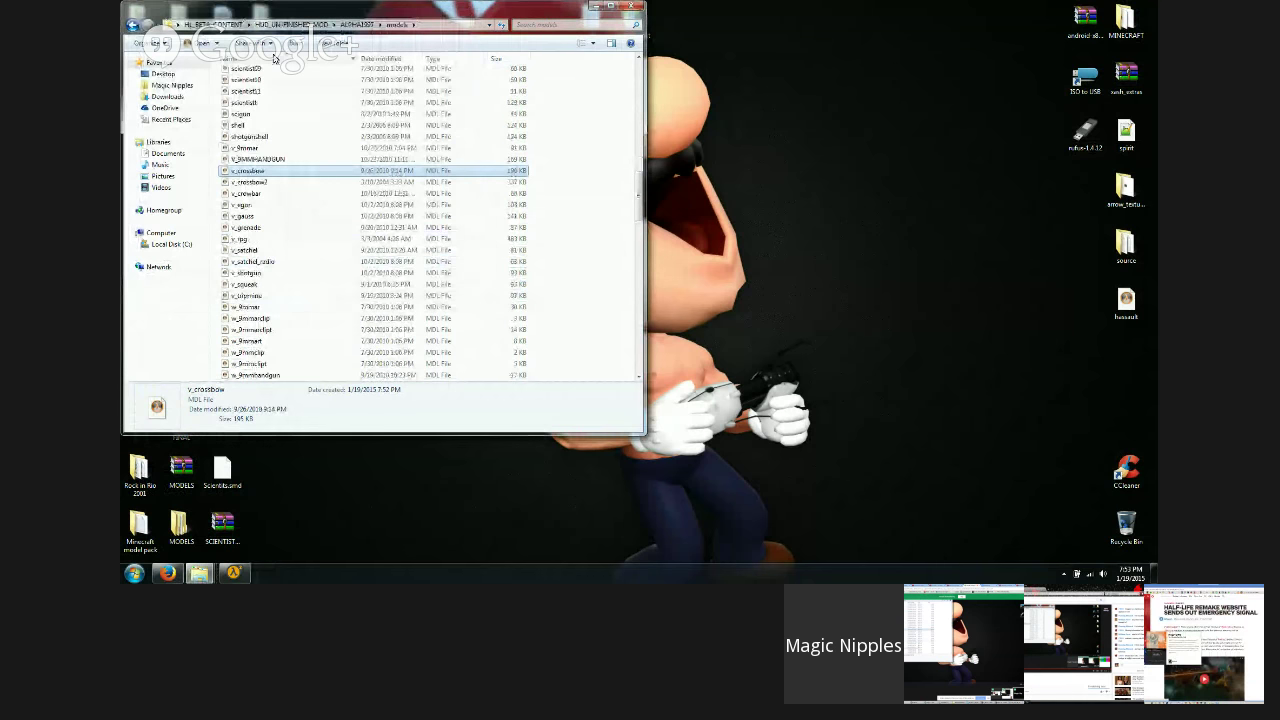
Step: Return to the HL_BETA_CONTENT folder, open its MODELS folder and select UNFINISHED_ZOMBIE
{"action": "left_click", "coordinate": [210, 24]}
{"action": "double_click", "coordinate": [253, 86]}
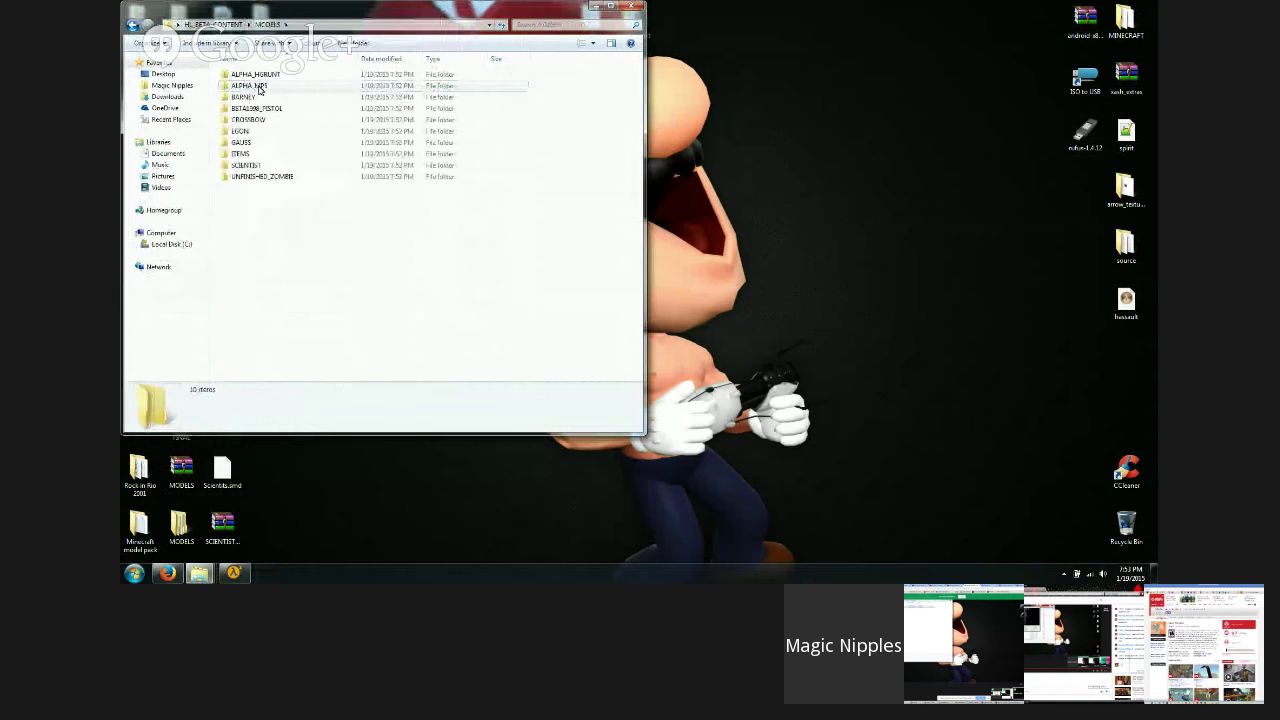
{"action": "left_click", "coordinate": [281, 178]}
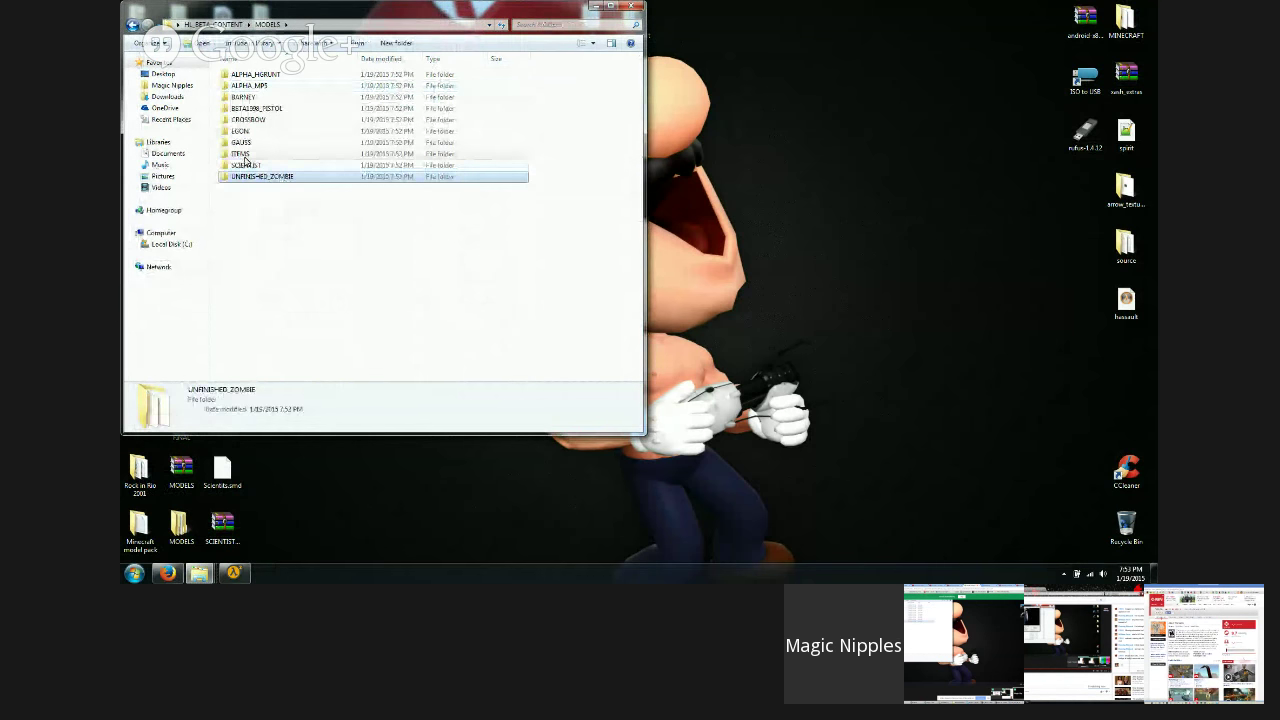
Step: View the v_9mmhandgun model from BETA1998_PISTOL at its weapon origin, play its reload animation, and close the viewer
{"action": "double_click", "coordinate": [257, 108]}
{"action": "double_click", "coordinate": [250, 74]}
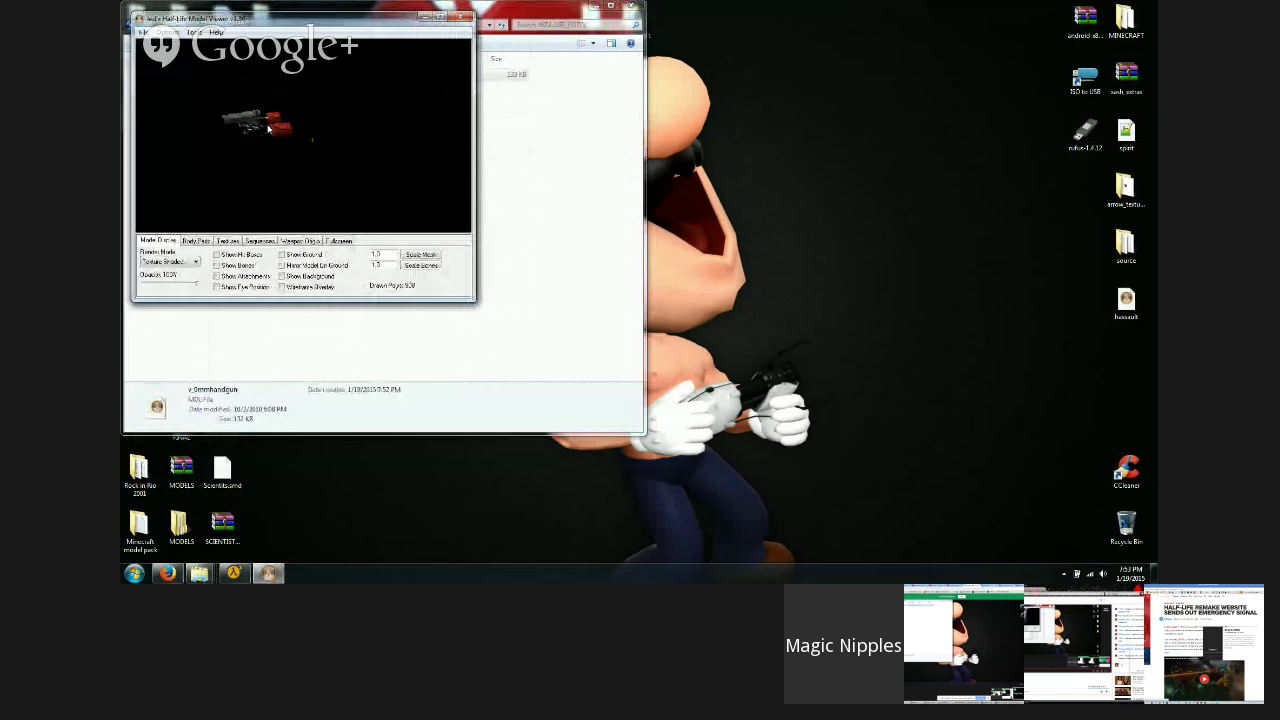
{"action": "left_click", "coordinate": [300, 241]}
{"action": "left_click", "coordinate": [195, 262]}
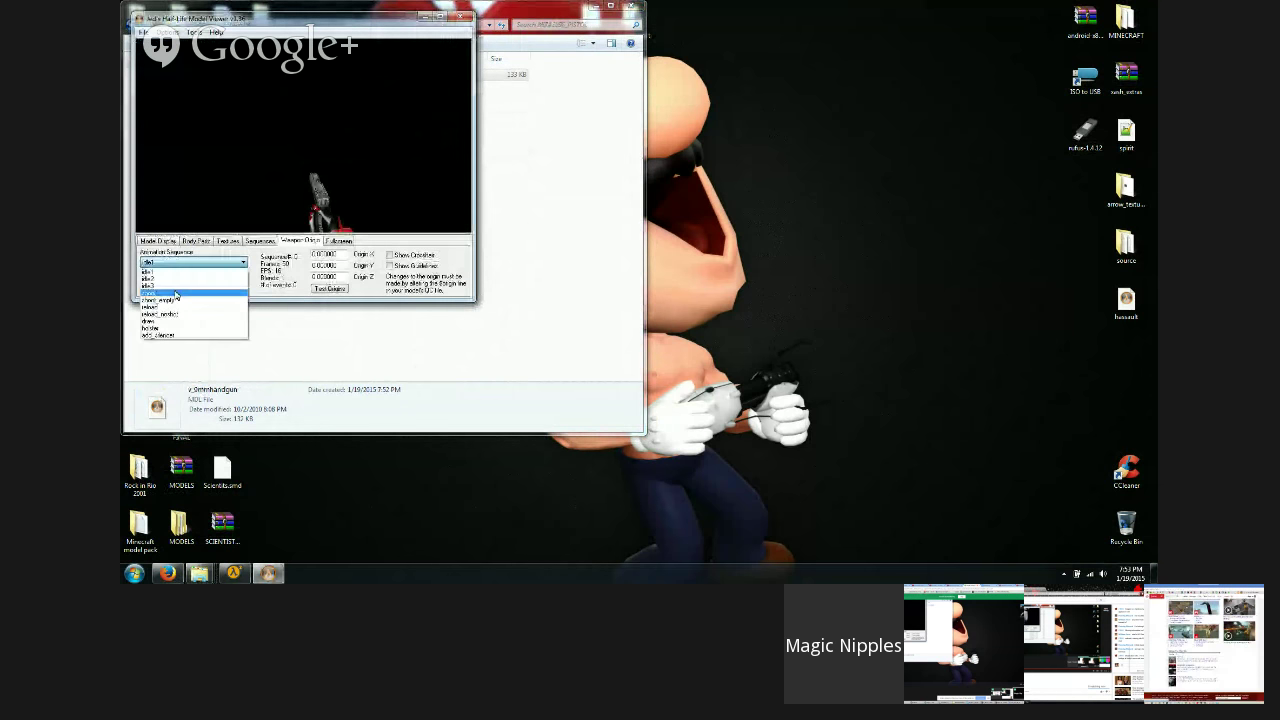
{"action": "left_click", "coordinate": [170, 312]}
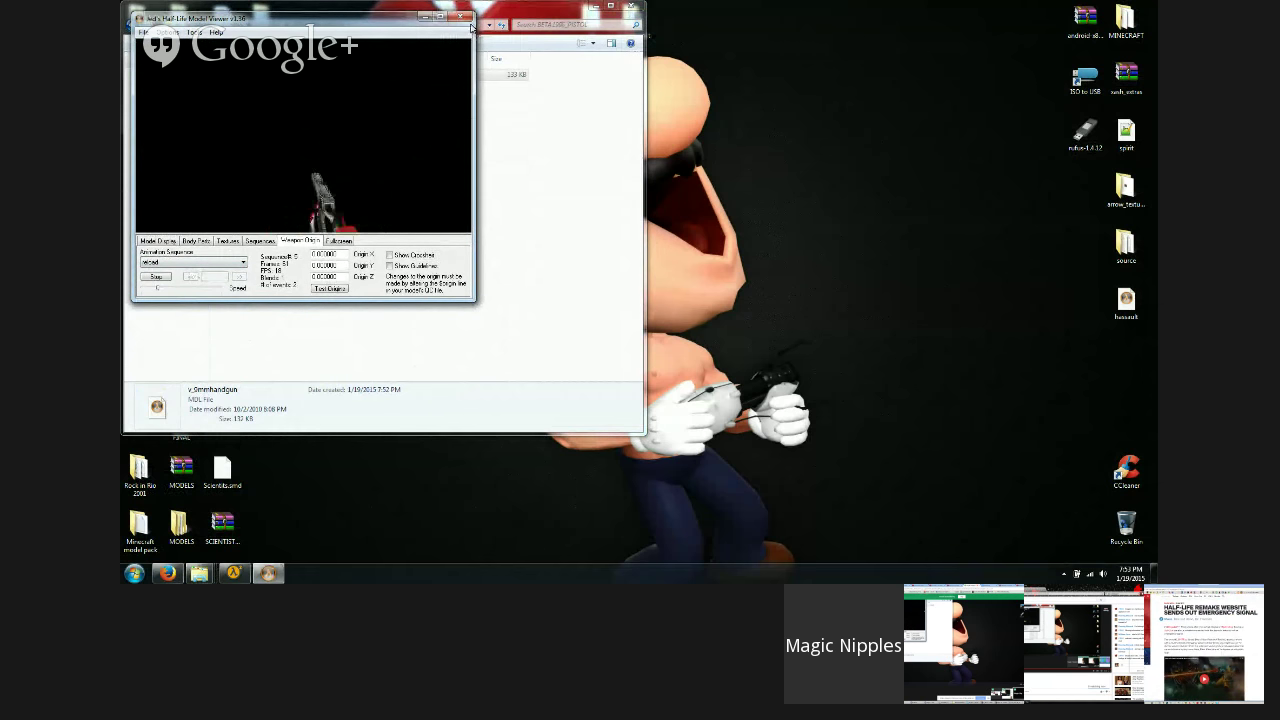
{"action": "left_click", "coordinate": [272, 172]}
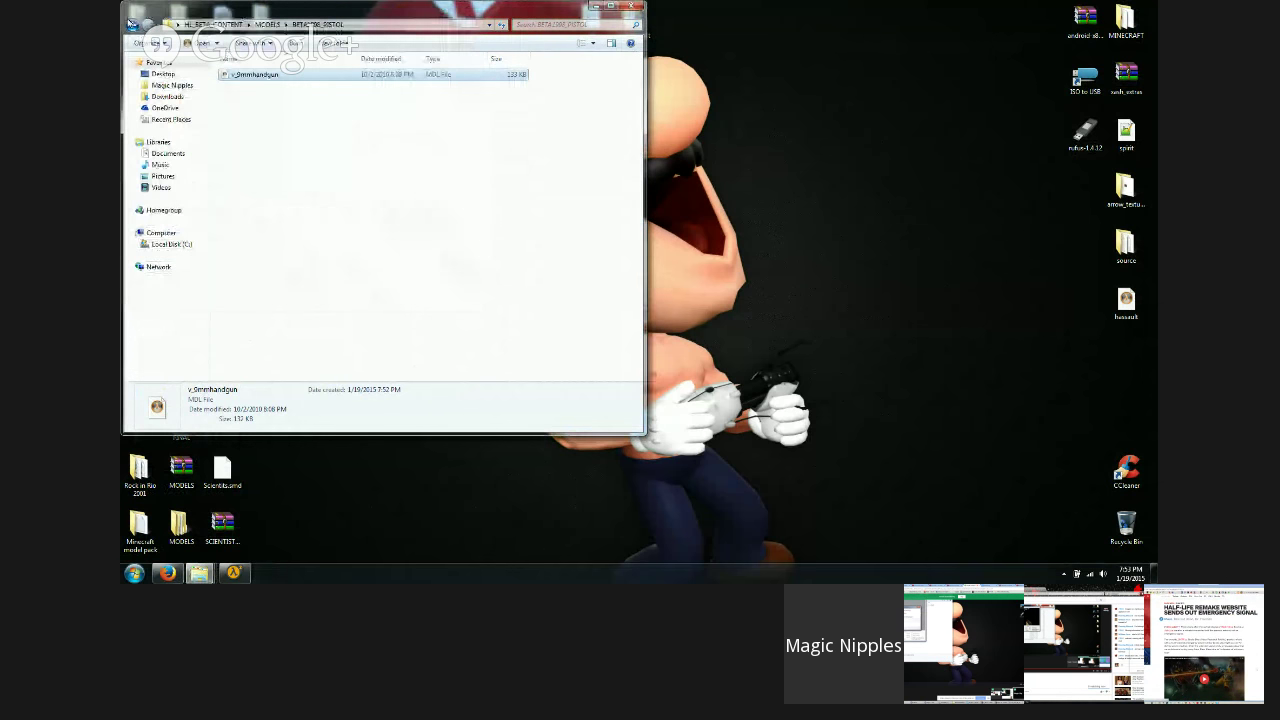
Step: Go back to the MODELS folder and view the ALT_BARNEY model from the BARNEY folder
{"action": "left_click", "coordinate": [131, 23]}
{"action": "double_click", "coordinate": [238, 97]}
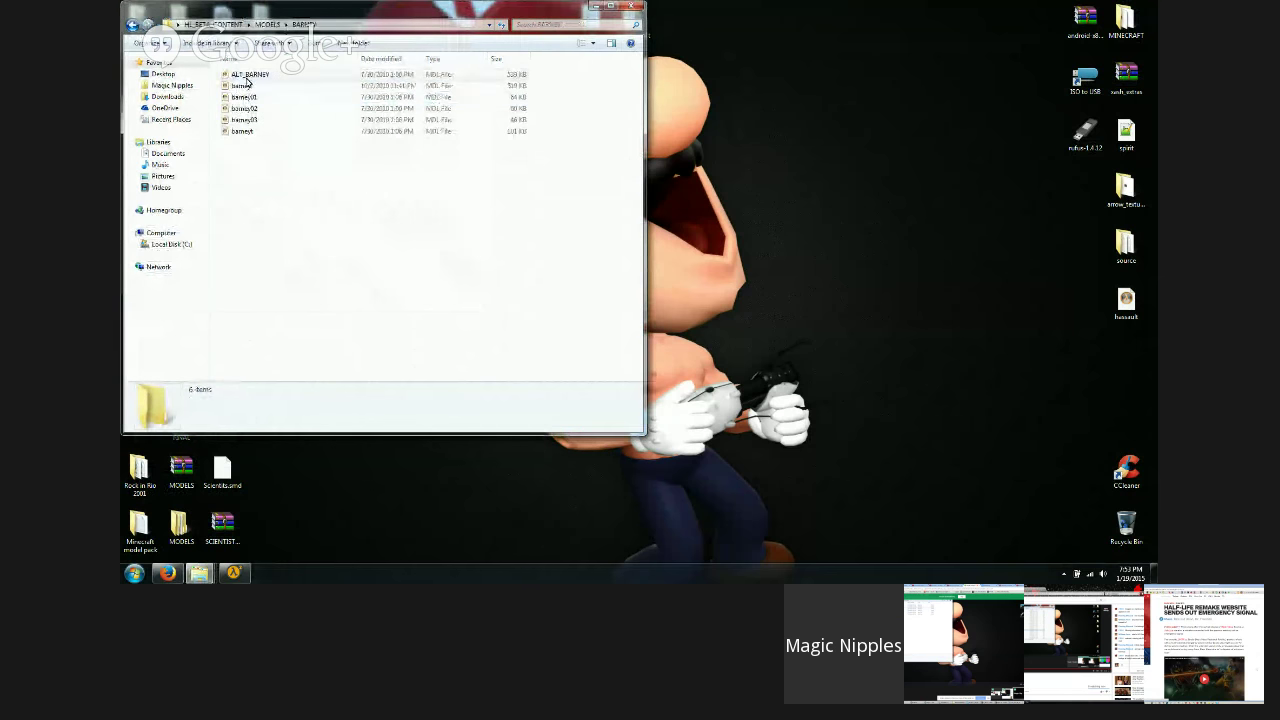
{"action": "double_click", "coordinate": [246, 77]}
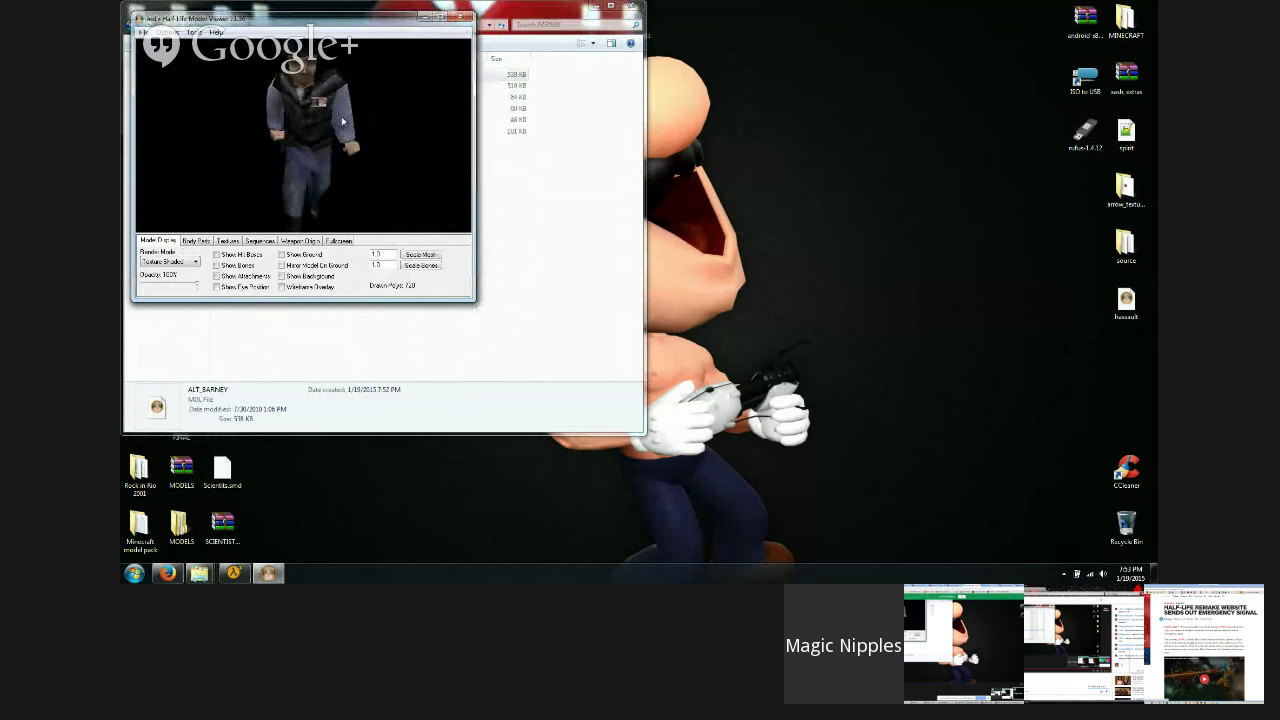
Step: Zoom in on the ALT_BARNEY model's face to examine it, and close the model viewer
{"action": "right_click_drag", "start_coordinate": [342, 121], "coordinate": [329, 81]}
{"action": "left_click_drag", "start_coordinate": [329, 81], "coordinate": [331, 100], "text": "shift"}
{"action": "right_click_drag", "start_coordinate": [331, 100], "coordinate": [335, 82]}
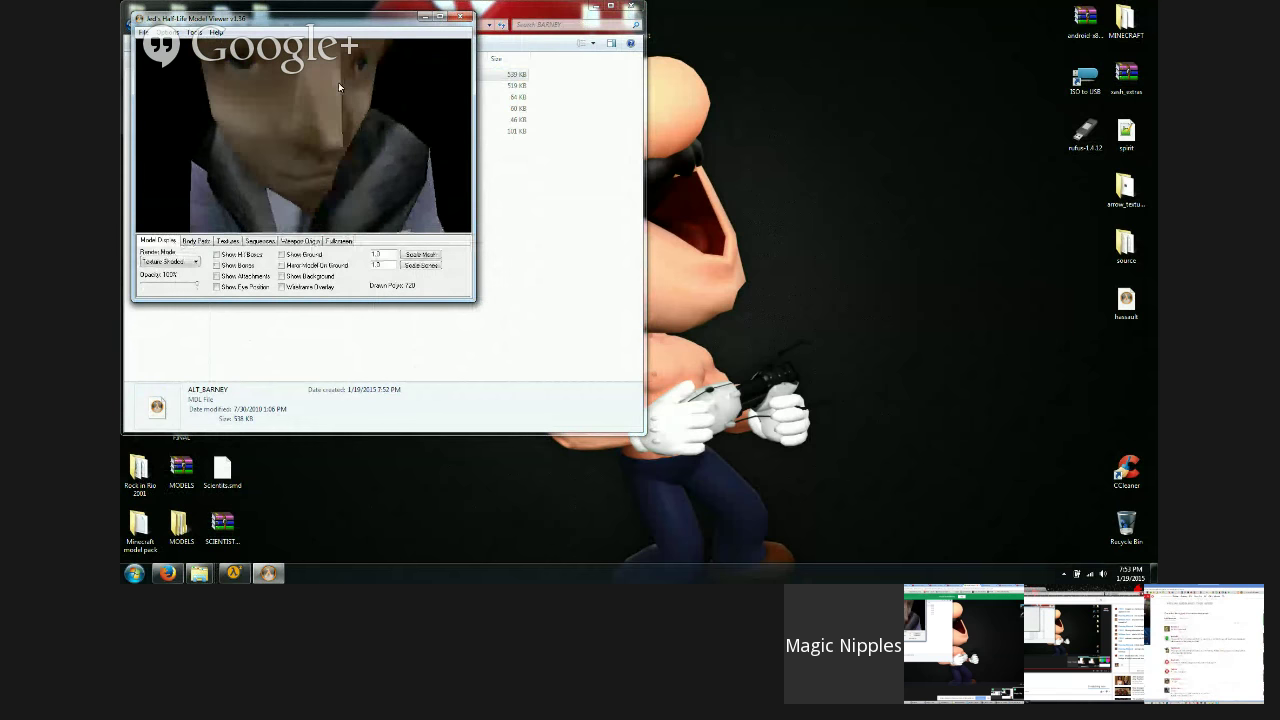
{"action": "left_click", "coordinate": [465, 20]}
{"action": "left_click", "coordinate": [252, 172]}
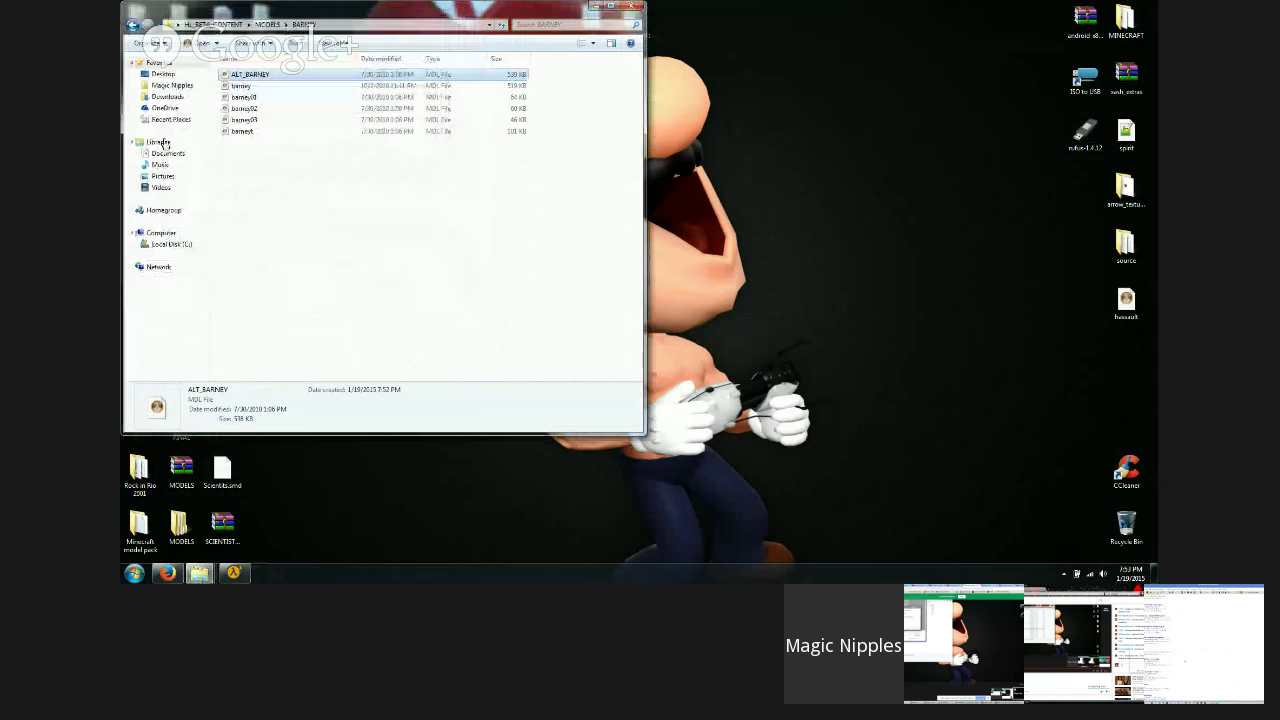
Step: View the barney model from the BARNEY folder, inspect its face from the front and side, and close the viewer program
{"action": "double_click", "coordinate": [260, 88]}
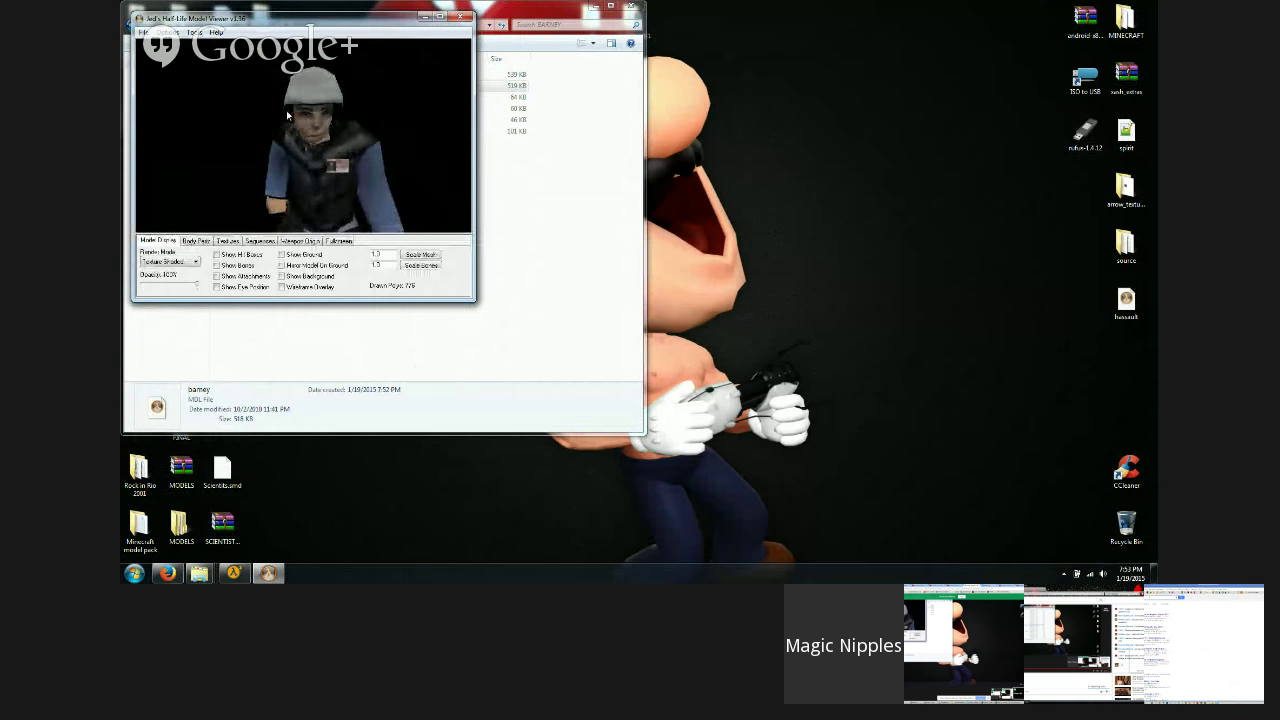
{"action": "right_click_drag", "start_coordinate": [286, 111], "coordinate": [279, 94]}
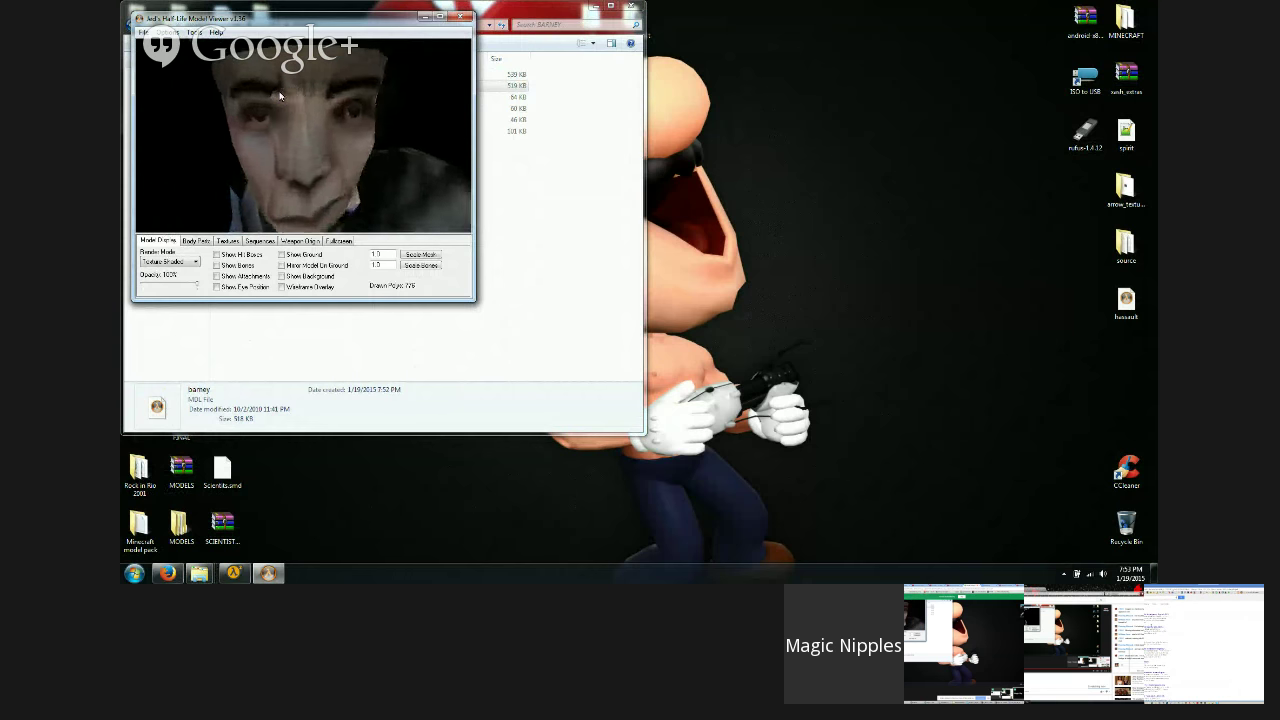
{"action": "left_click_drag", "start_coordinate": [280, 92], "coordinate": [240, 92]}
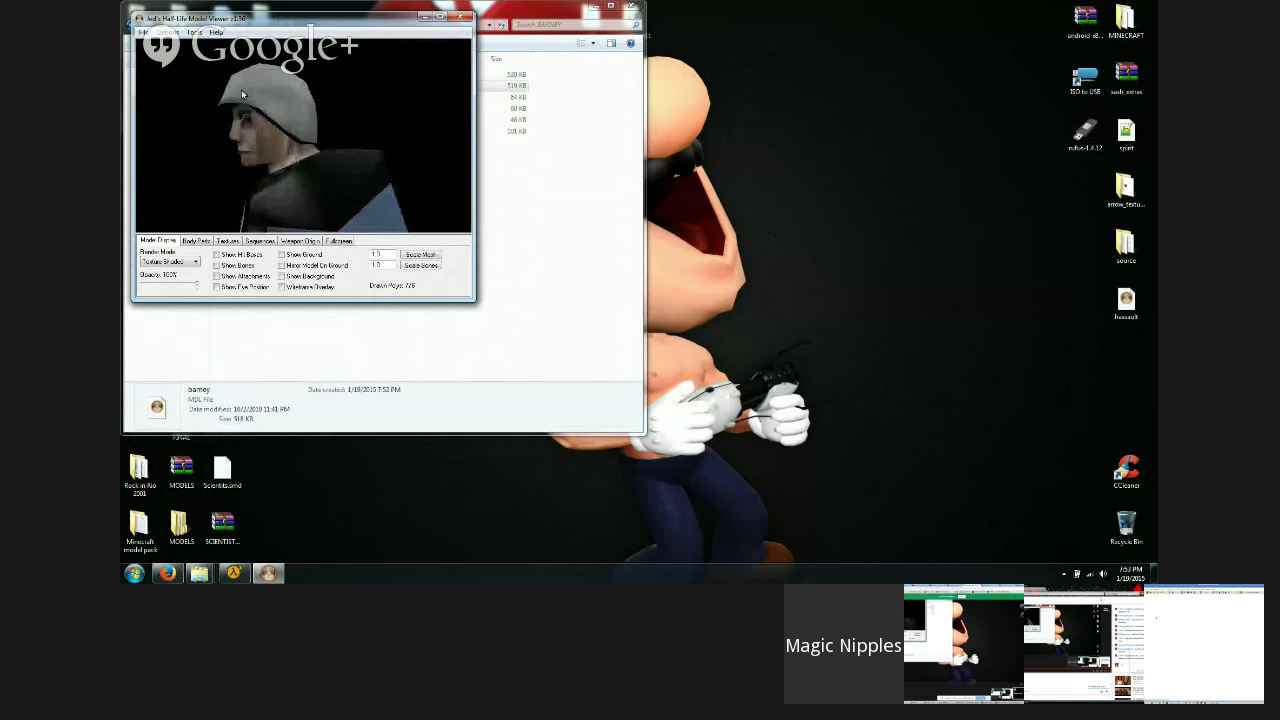
{"action": "left_click", "coordinate": [459, 17]}
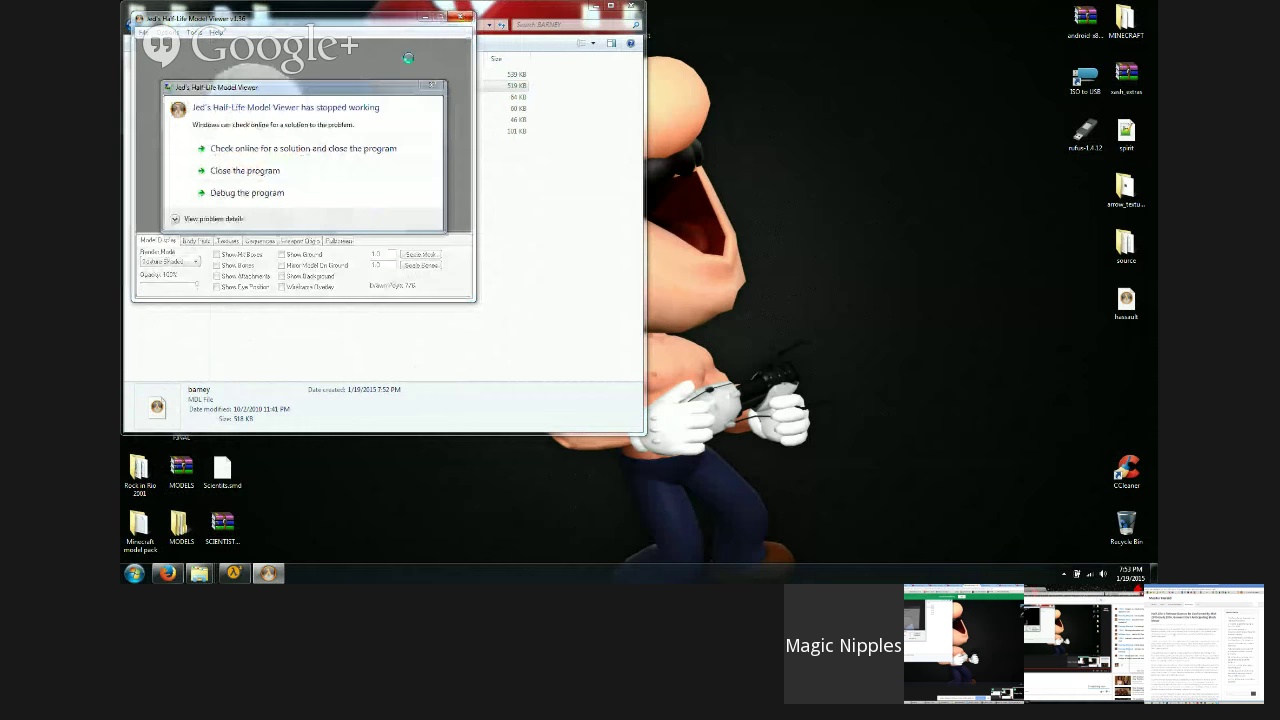
{"action": "left_click", "coordinate": [292, 170]}
Step: Return to the MODELS folder, try to view the zombie model from UNFINISHED_ZOMBIE, and close the viewer
{"action": "left_click", "coordinate": [131, 25]}
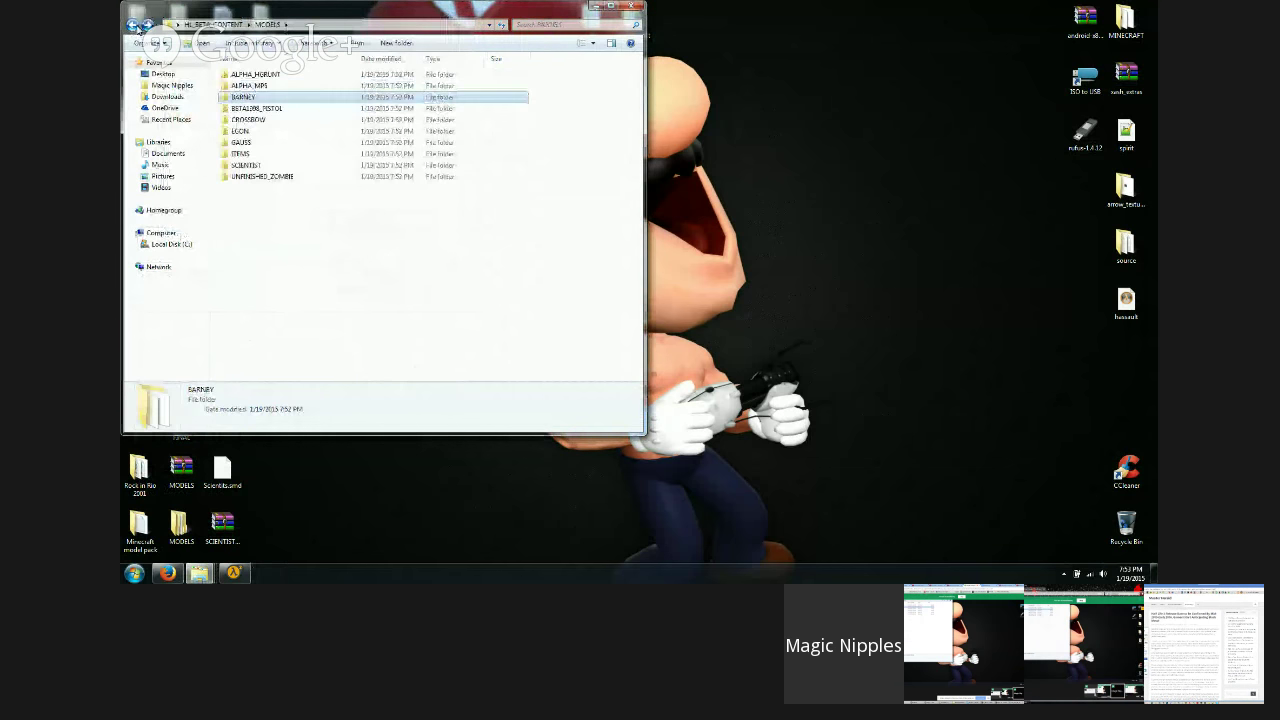
{"action": "left_click", "coordinate": [264, 121]}
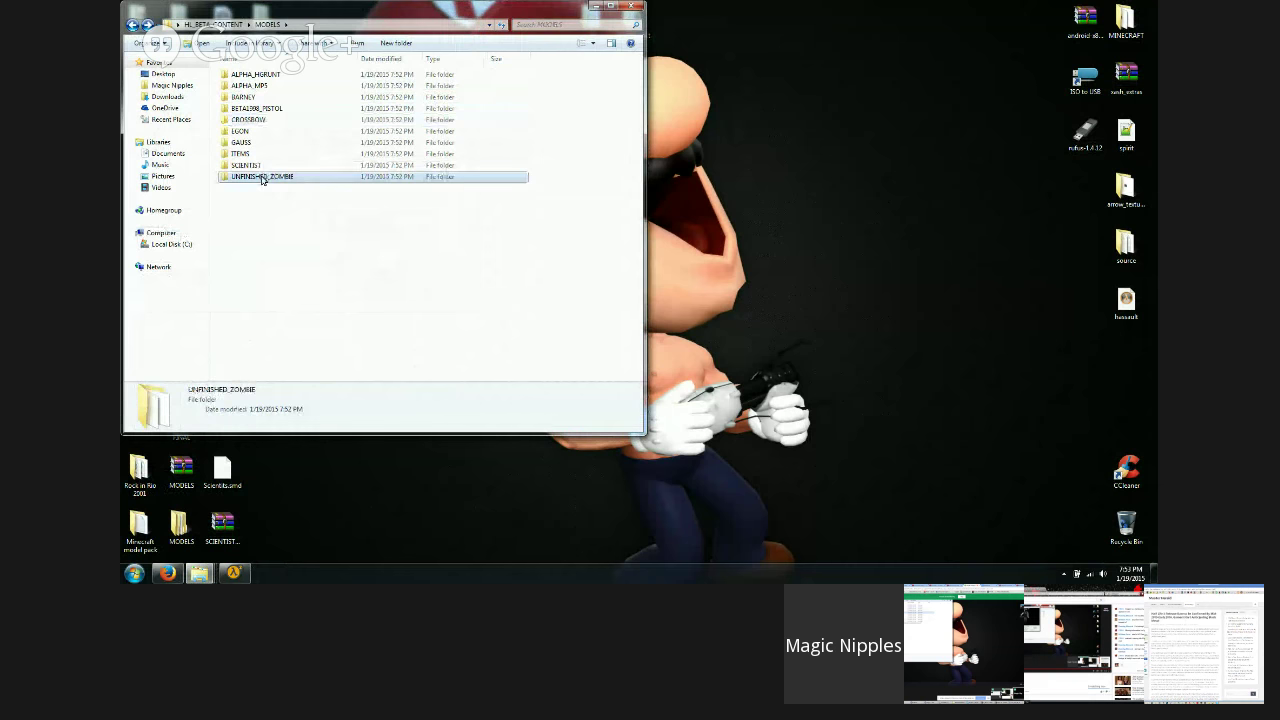
{"action": "double_click", "coordinate": [263, 177]}
{"action": "double_click", "coordinate": [256, 78]}
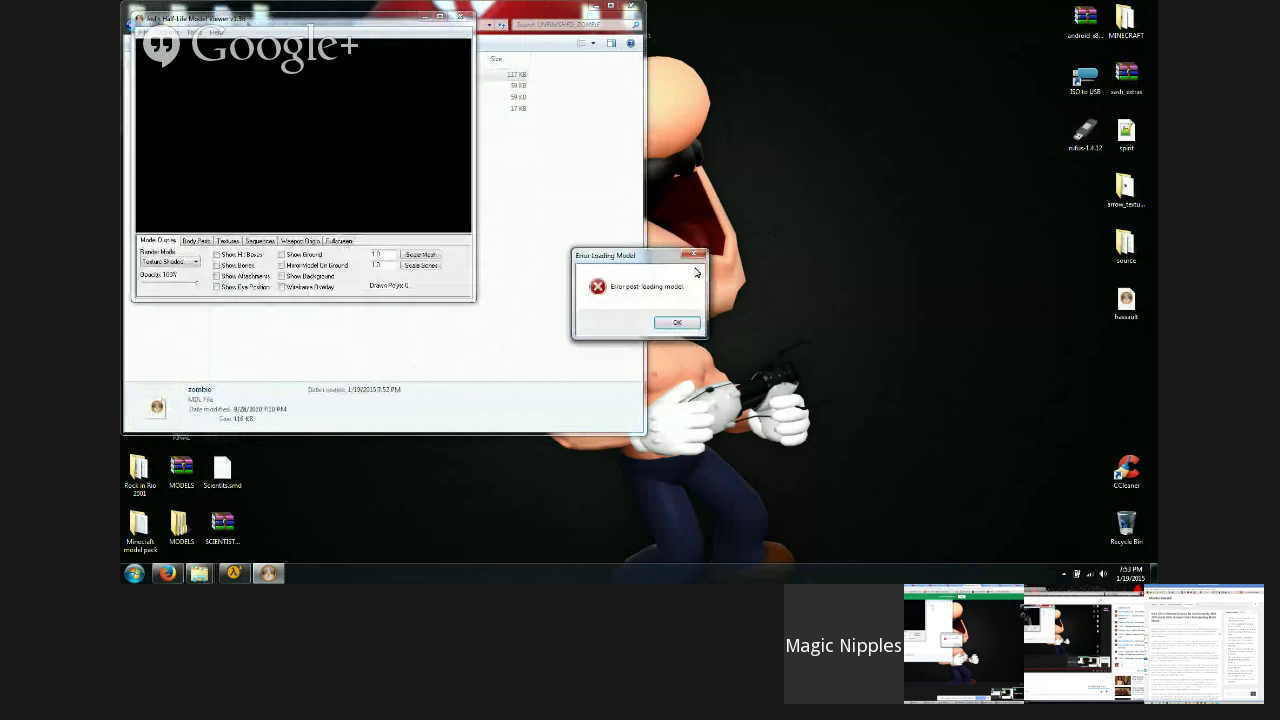
{"action": "left_click", "coordinate": [692, 255]}
{"action": "left_click", "coordinate": [461, 20]}
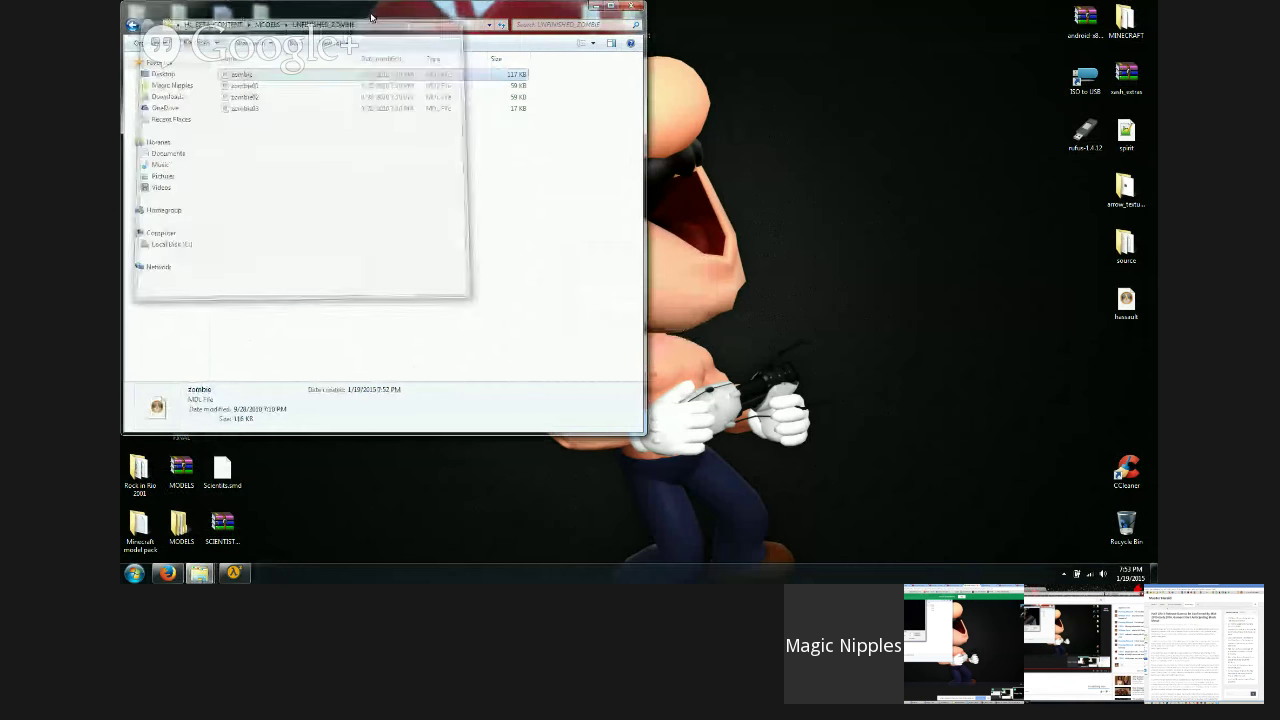
Step: Go back to the HL_BETA_CONTENT folder and open the maps folder inside the unfinished HUD mod's ALPHA1997 folder
{"action": "left_click", "coordinate": [131, 29]}
{"action": "left_click", "coordinate": [131, 29]}
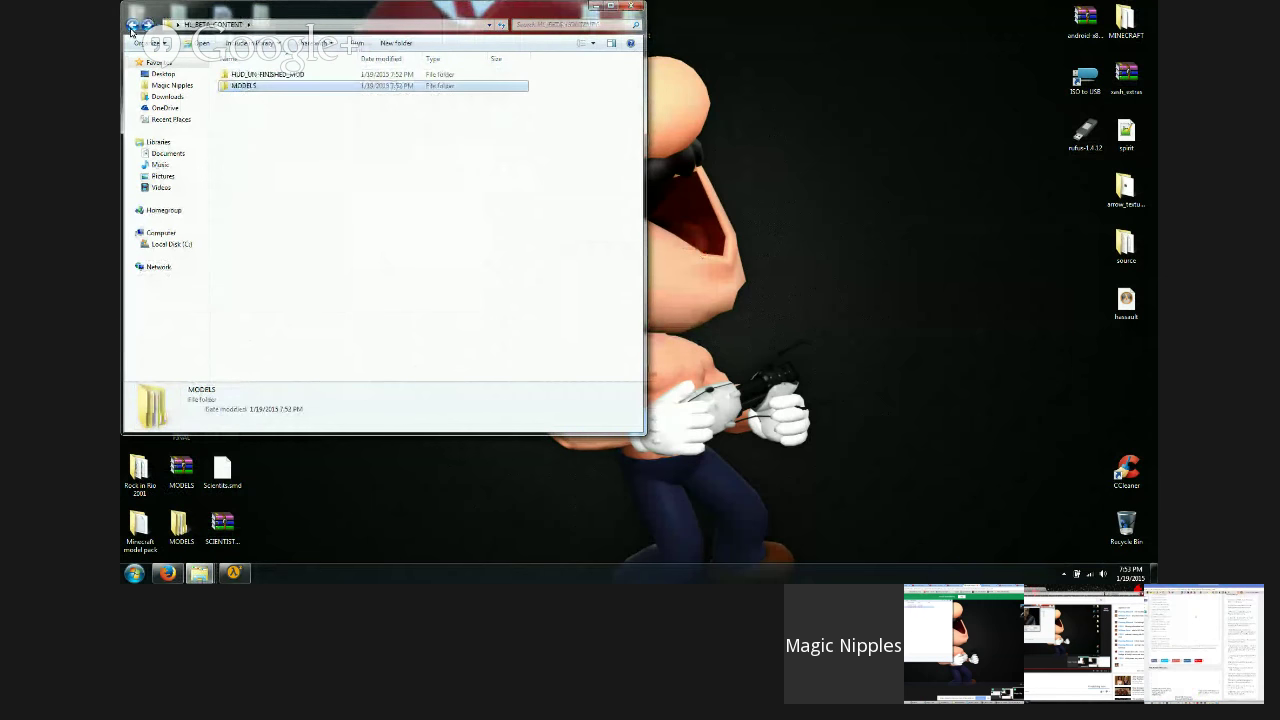
{"action": "left_click", "coordinate": [131, 29]}
{"action": "left_click", "coordinate": [131, 27]}
{"action": "double_click", "coordinate": [248, 77]}
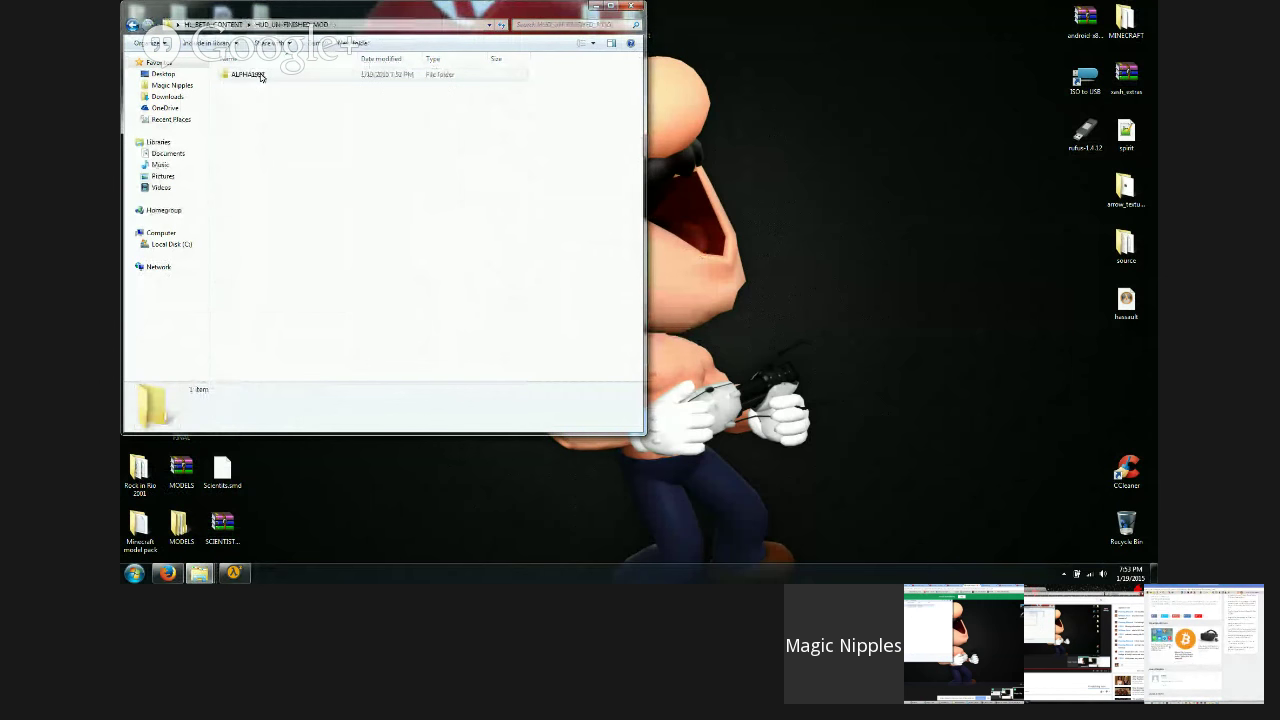
{"action": "double_click", "coordinate": [255, 77]}
{"action": "double_click", "coordinate": [260, 80]}
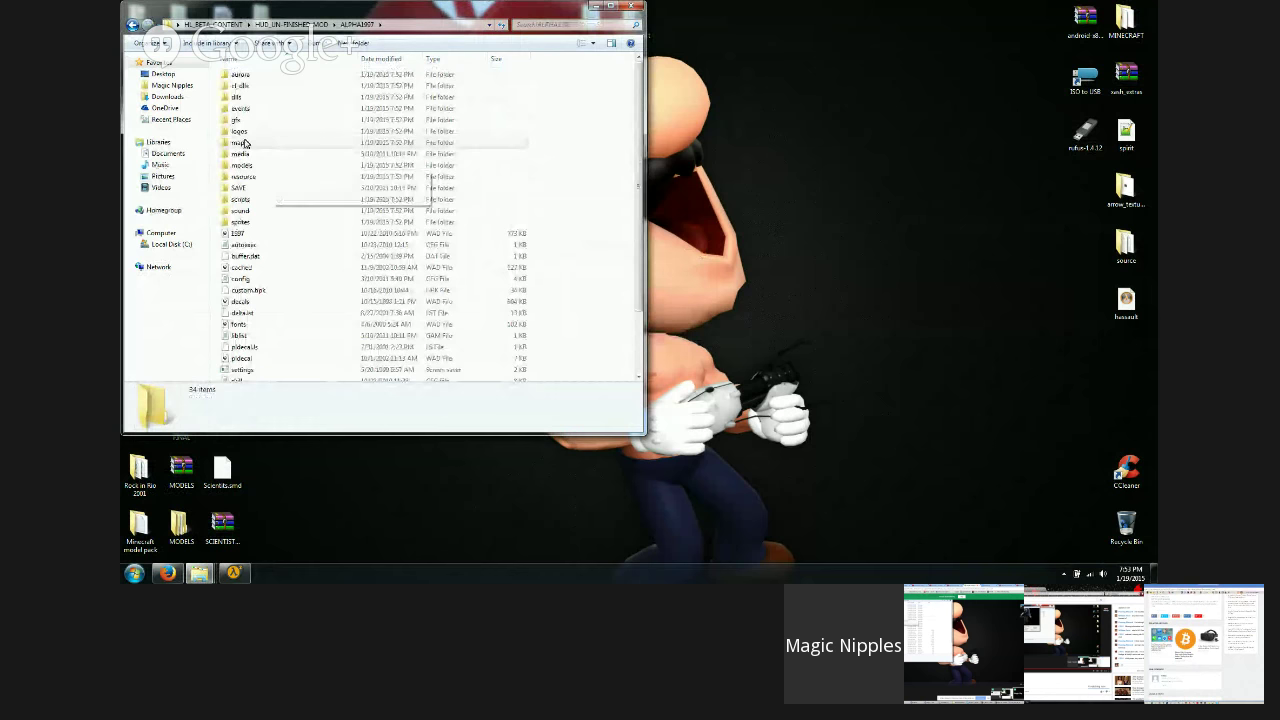
{"action": "double_click", "coordinate": [243, 143]}
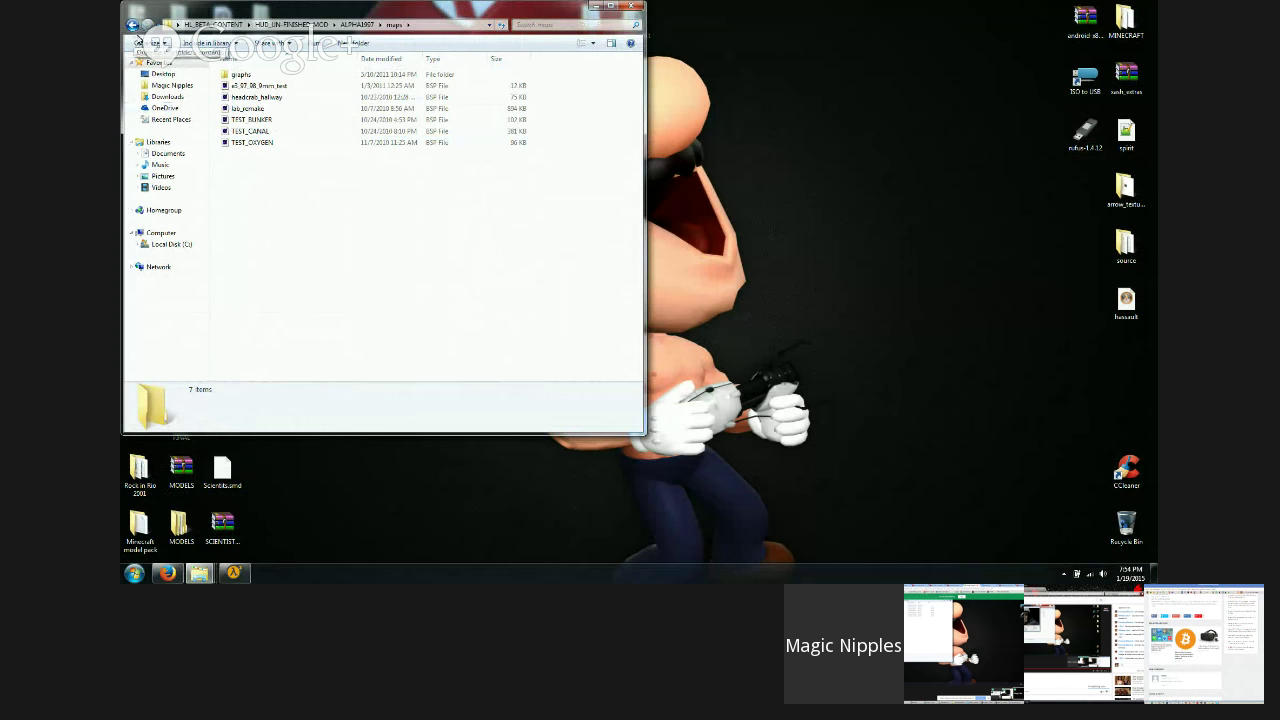
Step: Step back to the ALPHA1997 folder, reopen maps to look over its map files, and close the folder window
{"action": "left_click", "coordinate": [132, 25]}
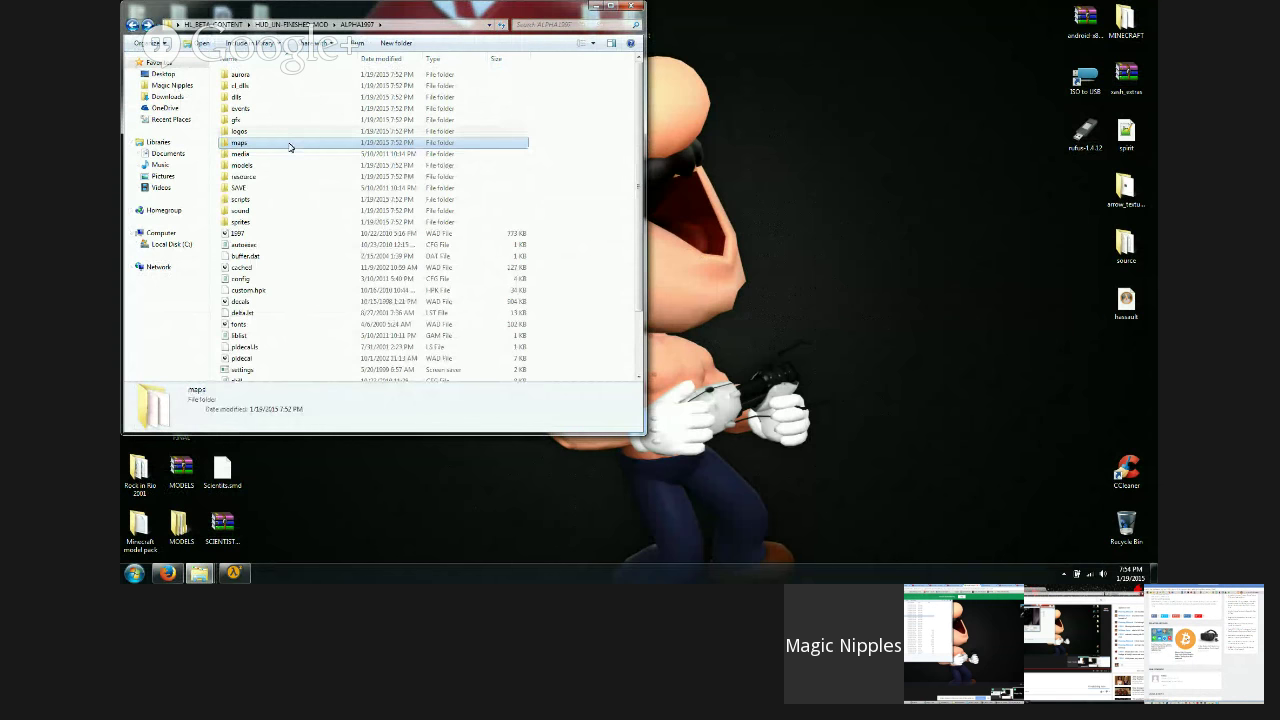
{"action": "double_click", "coordinate": [288, 144]}
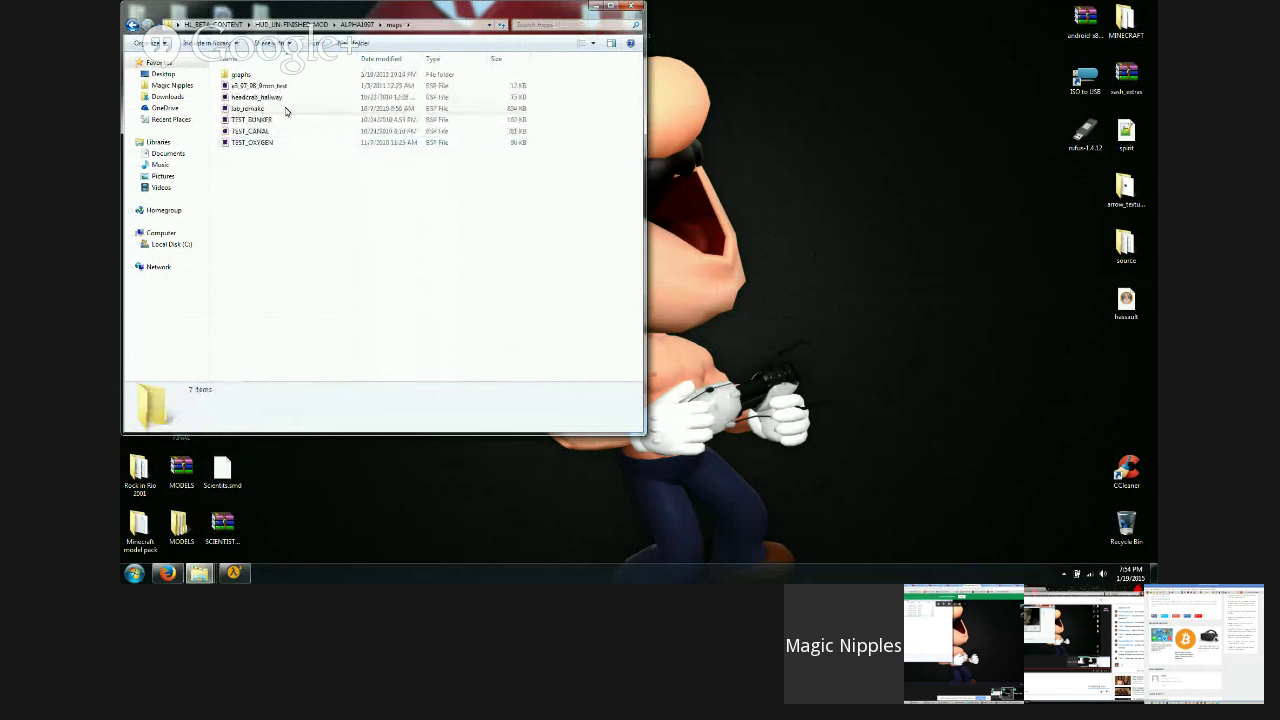
{"action": "left_click", "coordinate": [632, 6]}
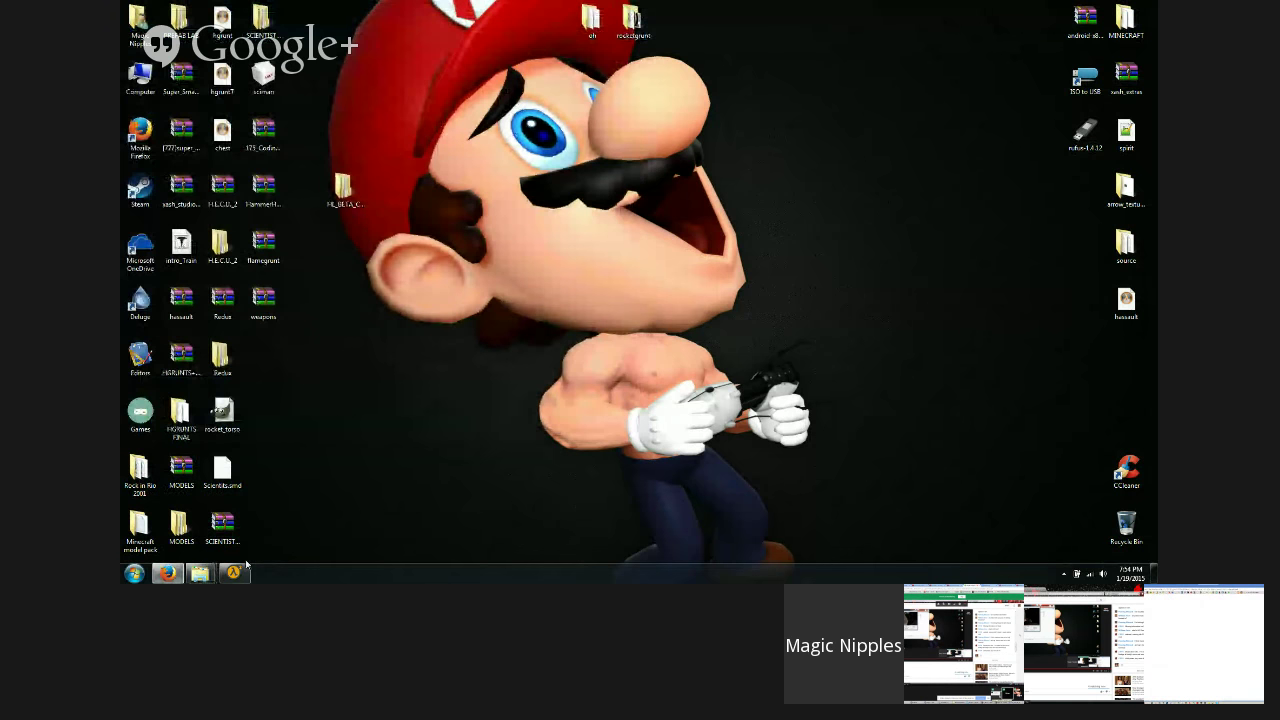
Step: Delete the HL_BETA_CONTENT folder from the desktop and bring up the Black Mesa game window
{"action": "mouse_move", "coordinate": [241, 571]}
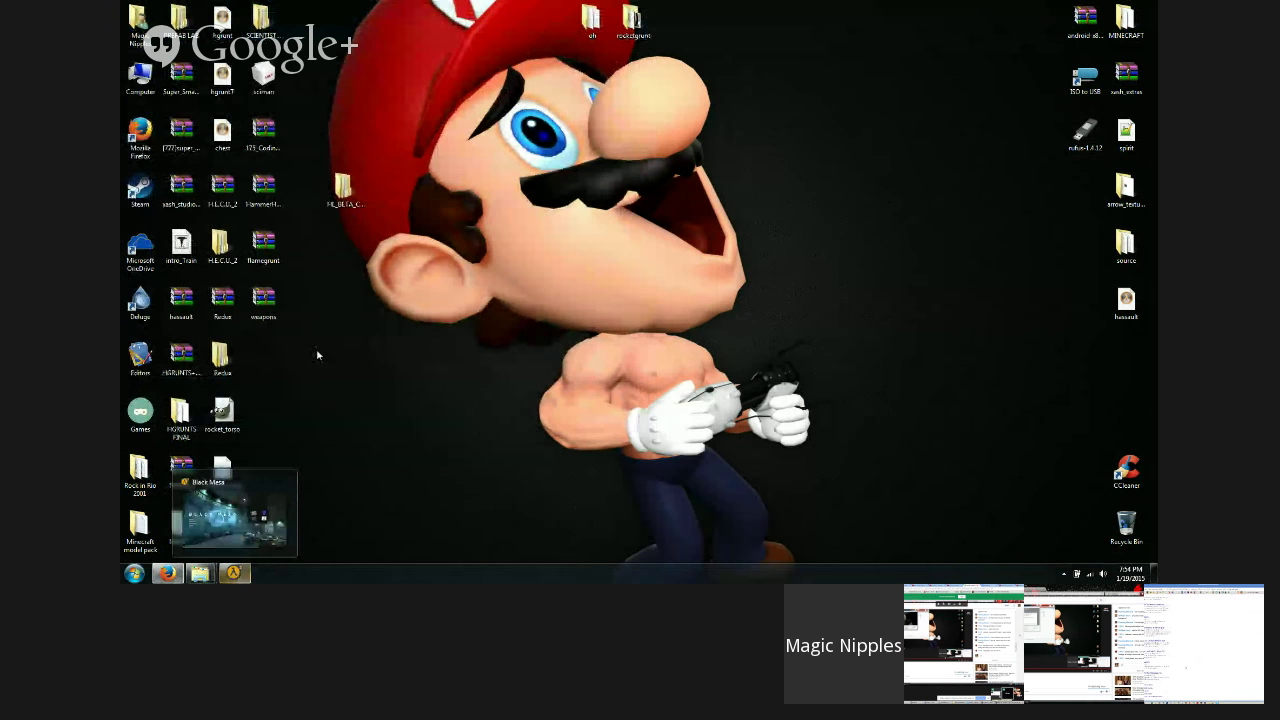
{"action": "left_click", "coordinate": [340, 200]}
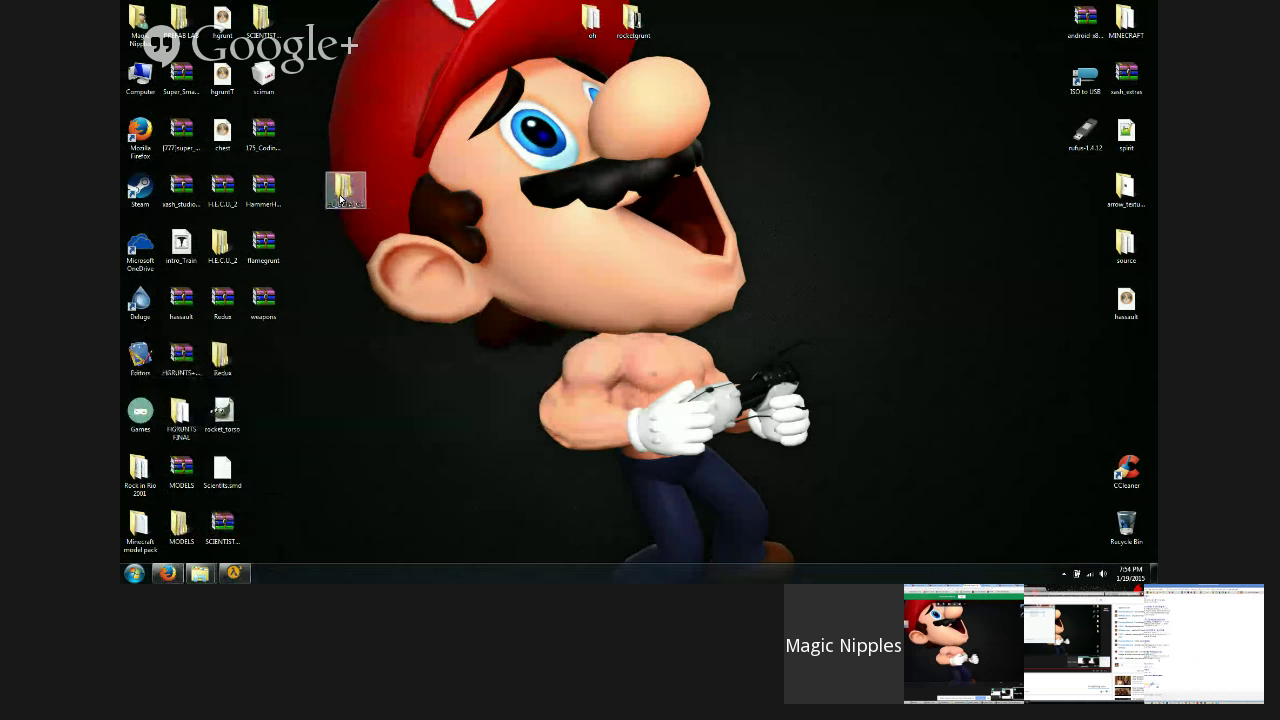
{"action": "key", "text": "Delete"}
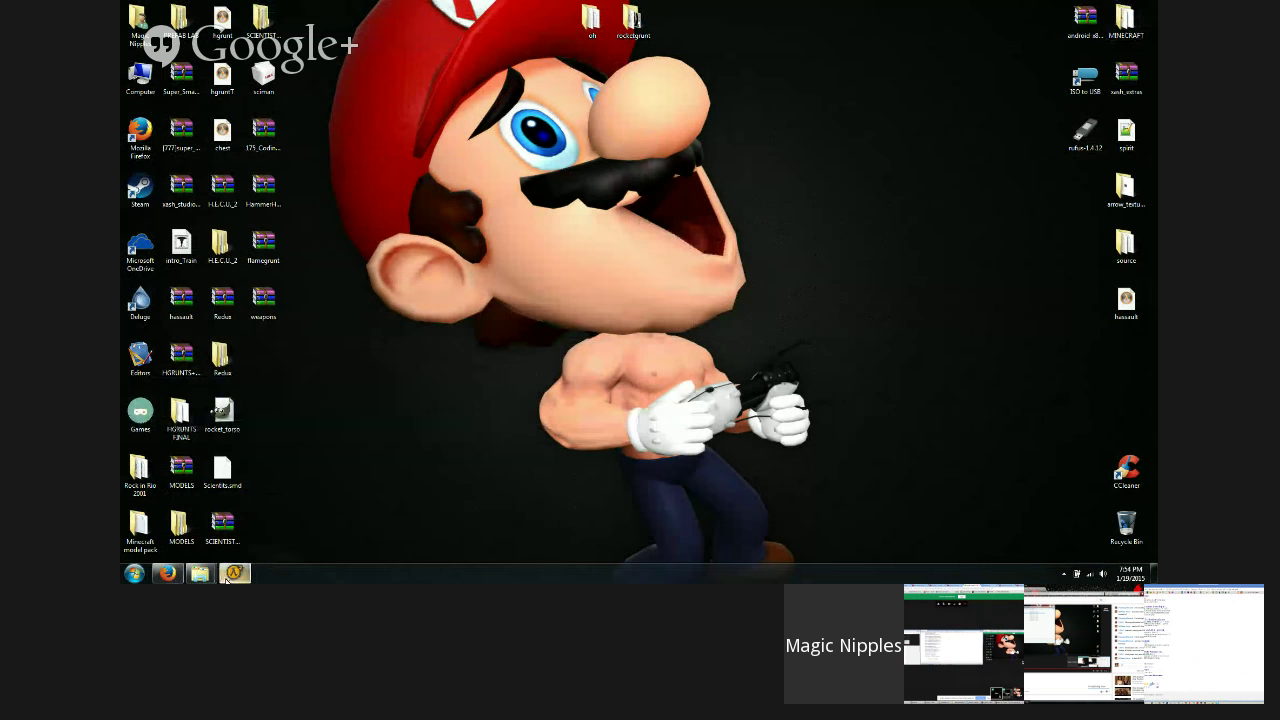
{"action": "left_click", "coordinate": [228, 576]}
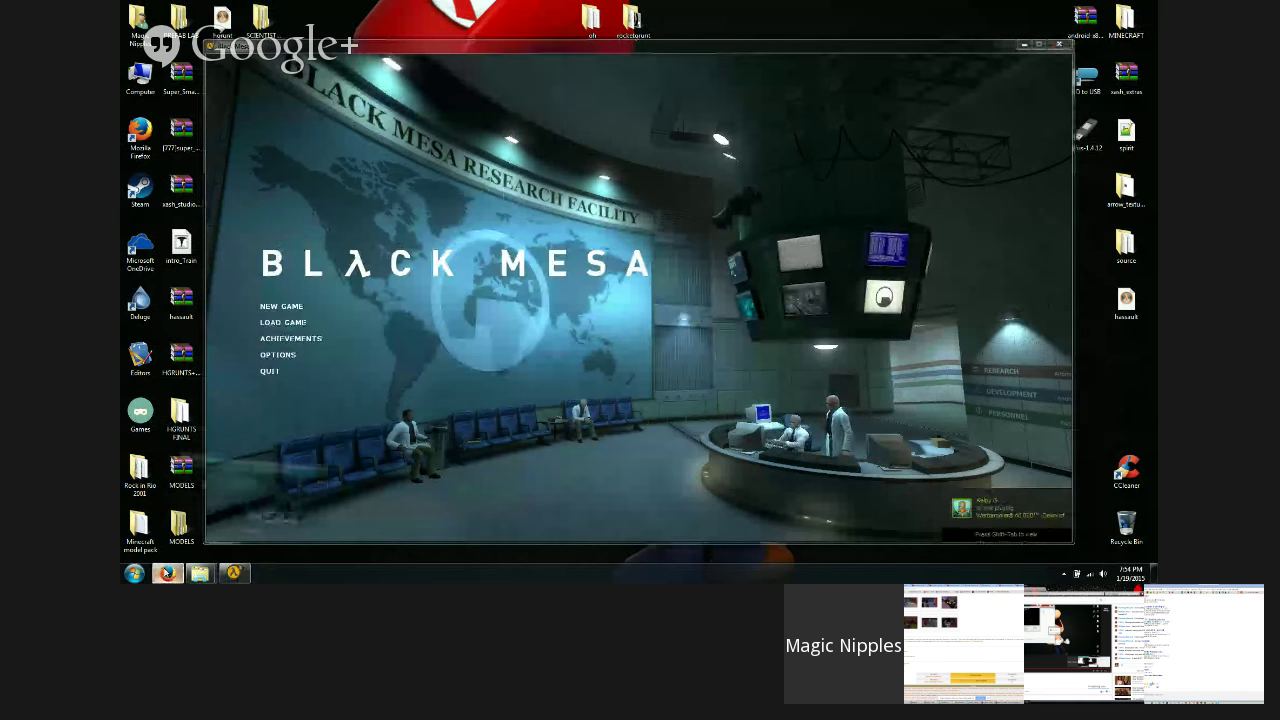
Step: Switch to the browser and look through the pre-release gallery on the Sector F Lambda Complex wiki page
{"action": "left_click", "coordinate": [168, 573]}
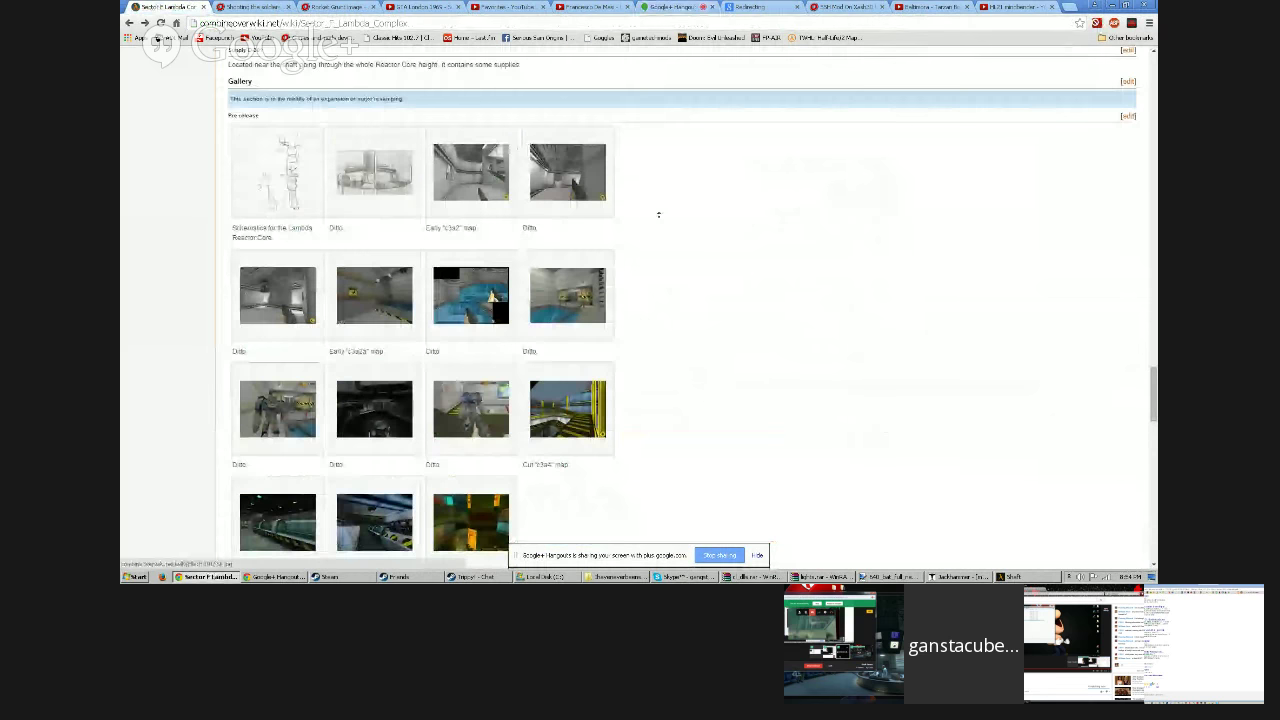
{"action": "scroll", "coordinate": [659, 214], "scroll_direction": "up", "scroll_amount": 1}
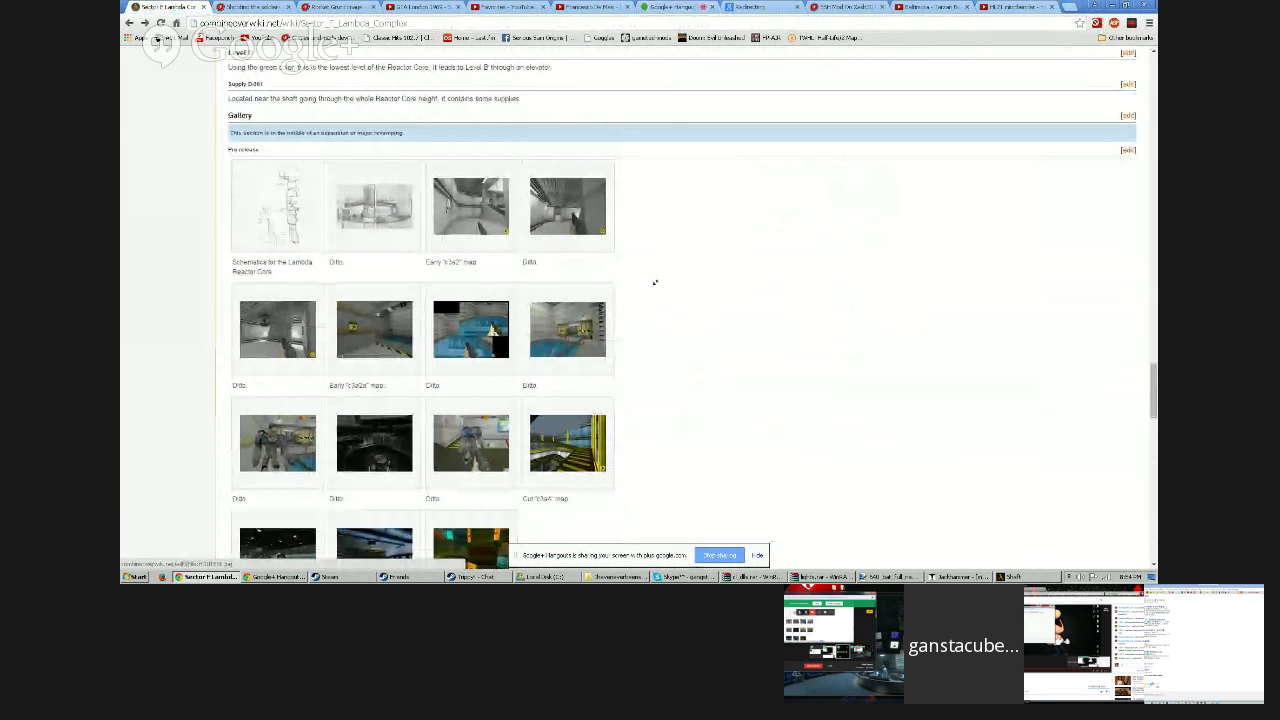
{"action": "scroll", "coordinate": [654, 283], "scroll_direction": "down", "scroll_amount": 2}
{"action": "scroll", "coordinate": [660, 280], "scroll_direction": "up", "scroll_amount": 3}
{"action": "scroll", "coordinate": [655, 214], "scroll_direction": "up", "scroll_amount": 15}
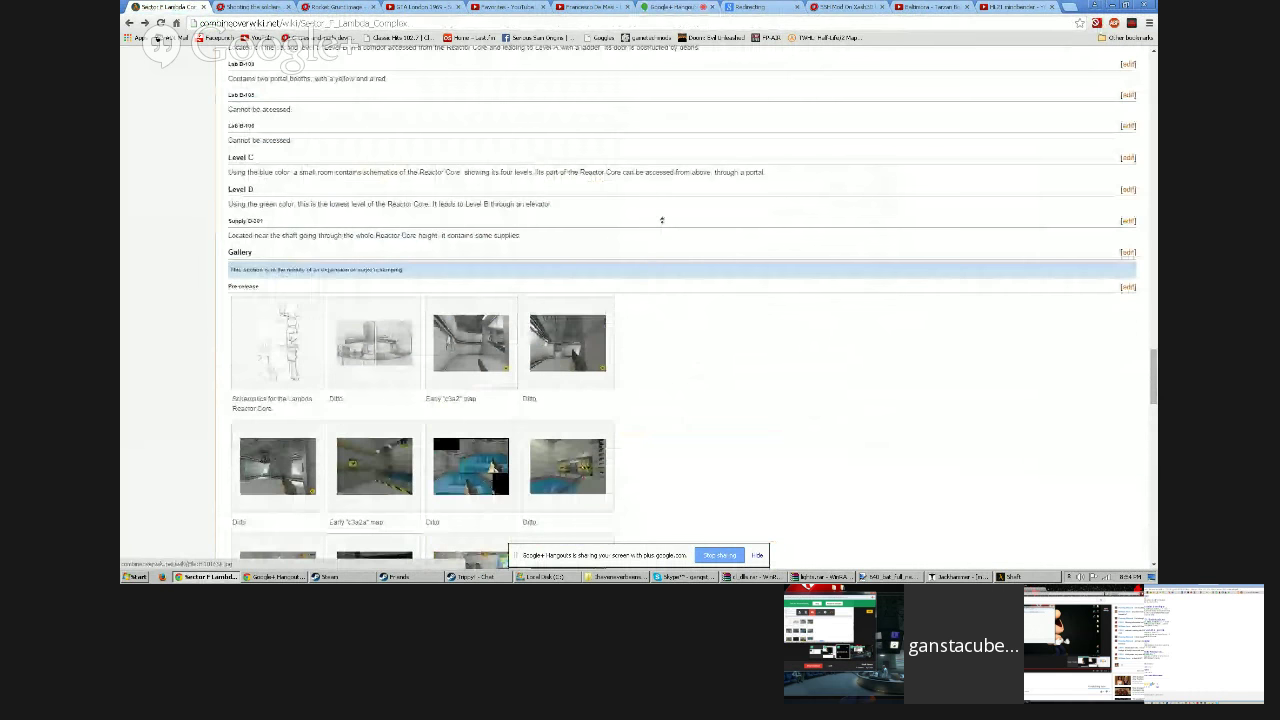
{"action": "scroll", "coordinate": [670, 308], "scroll_direction": "down", "scroll_amount": 5}
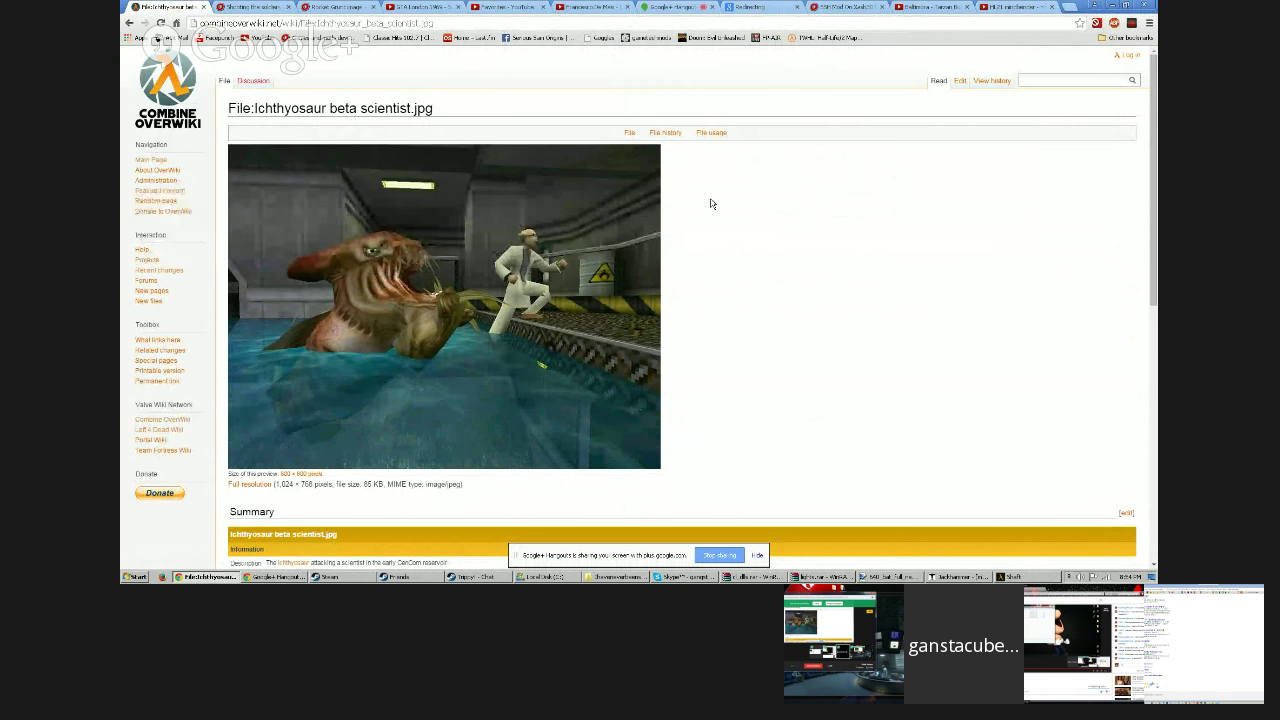
Step: Switch to the Hangouts call and view two other participants' shared screens in turn
{"action": "left_click", "coordinate": [653, 6]}
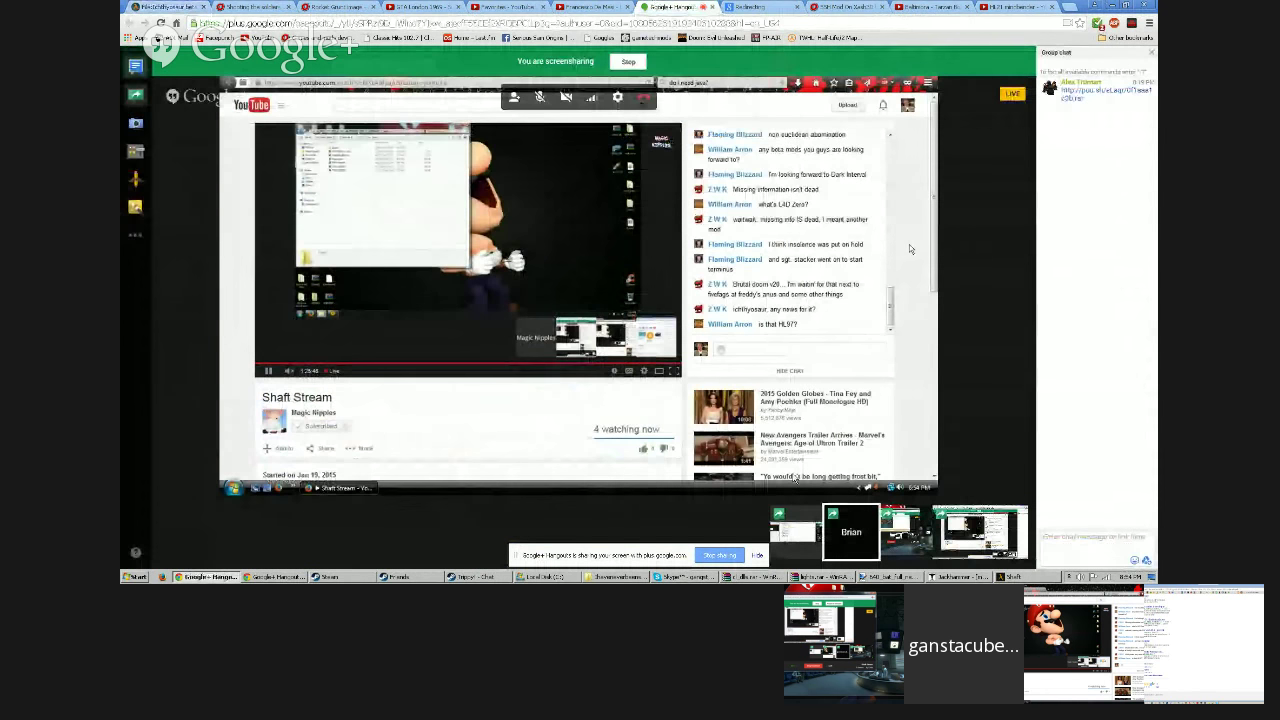
{"action": "left_click", "coordinate": [805, 542]}
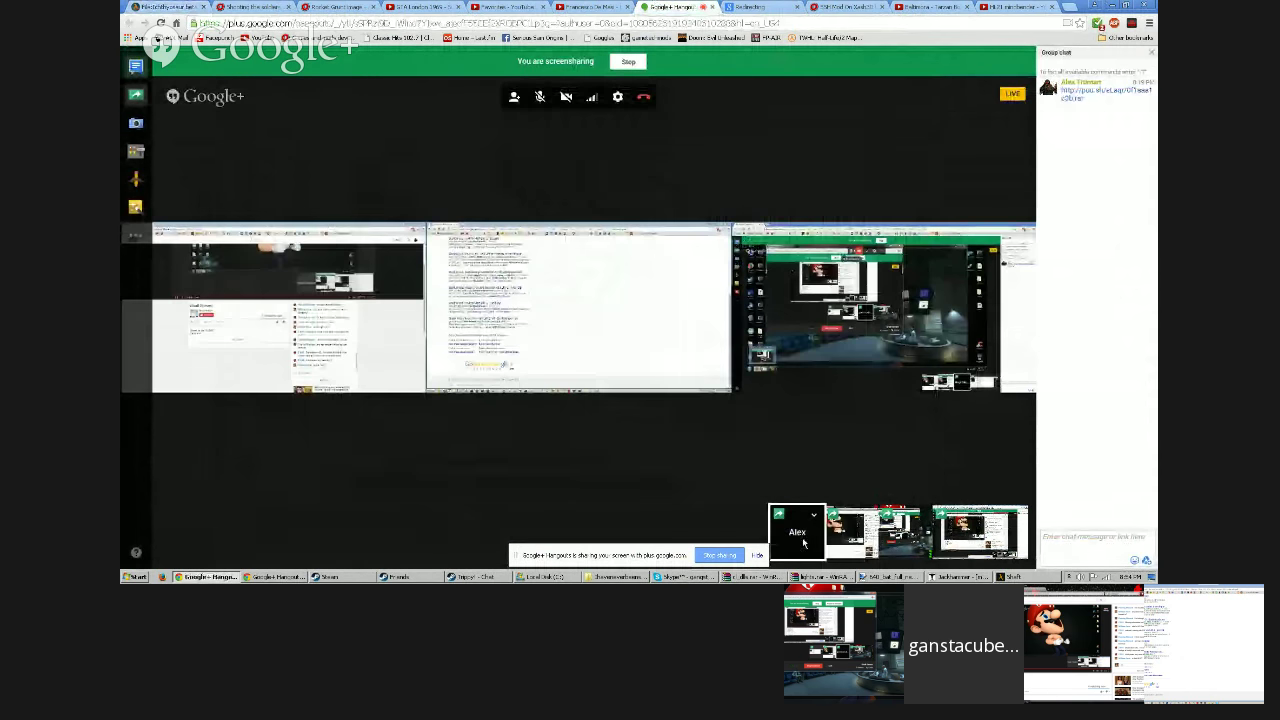
{"action": "left_click", "coordinate": [913, 527]}
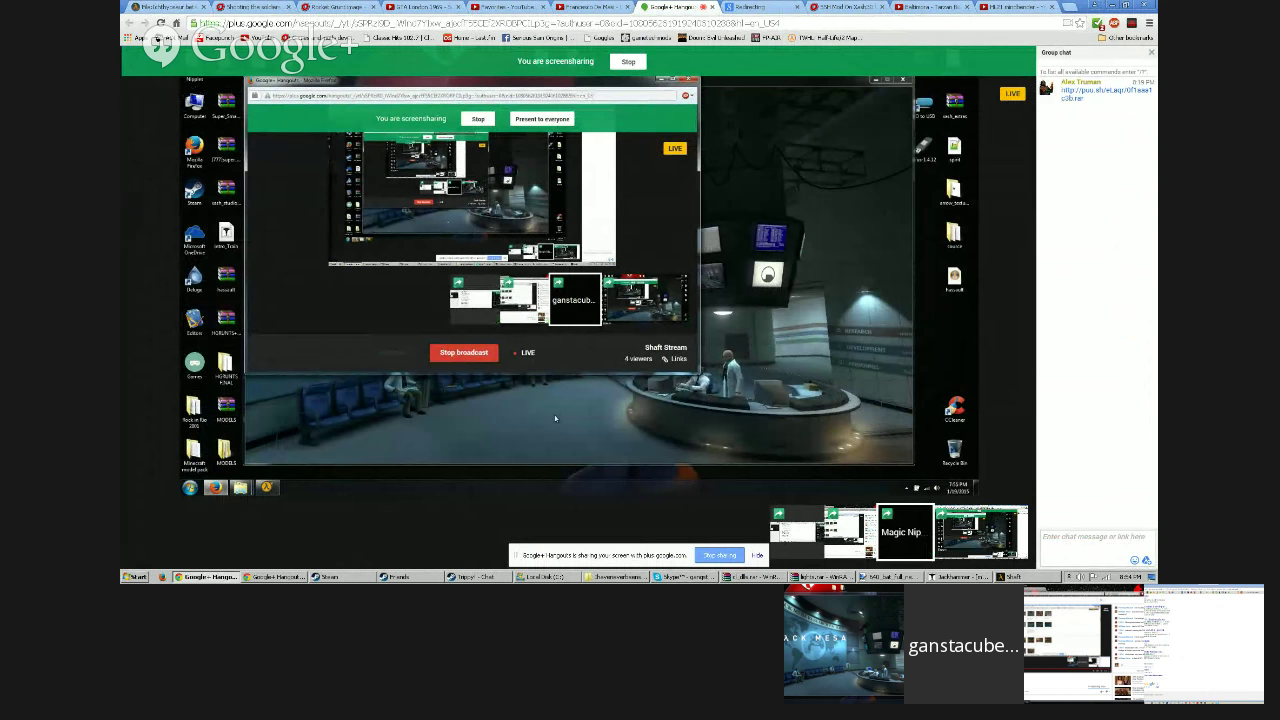
Step: Return to Black Mesa and start a new game from Chapter 12, Surface Tension
{"action": "left_click", "coordinate": [555, 418]}
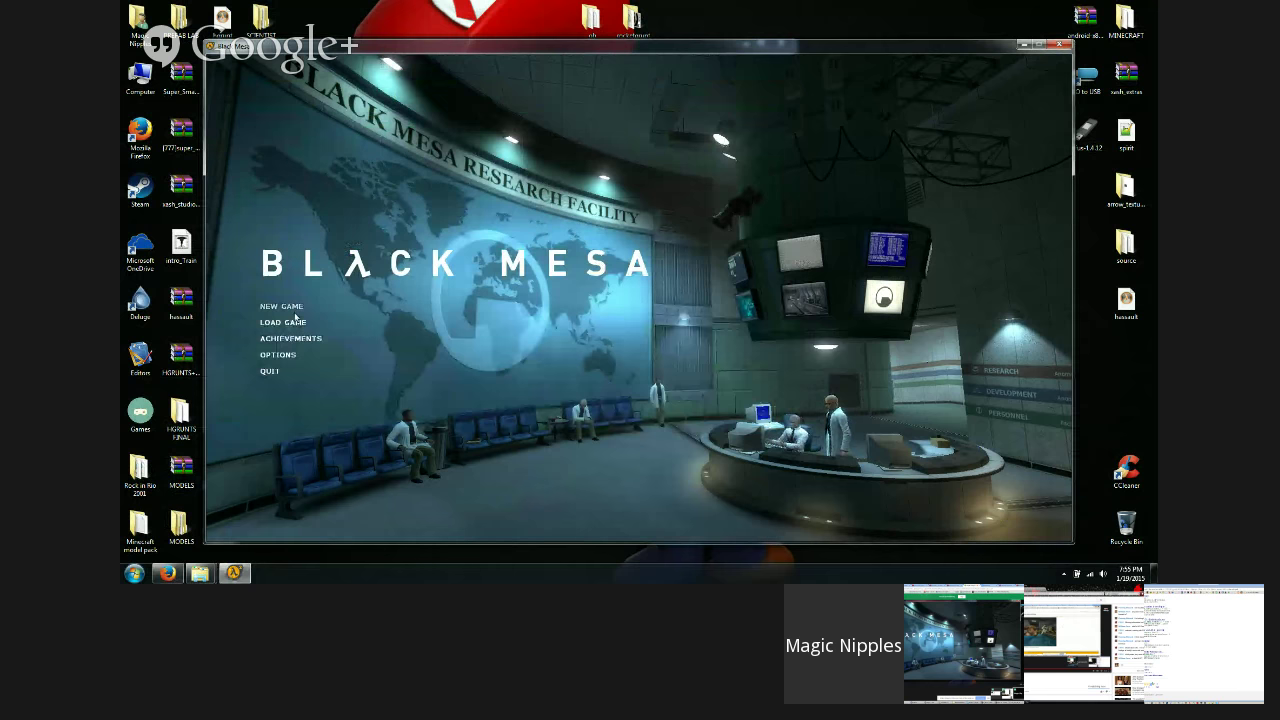
{"action": "left_click", "coordinate": [288, 307]}
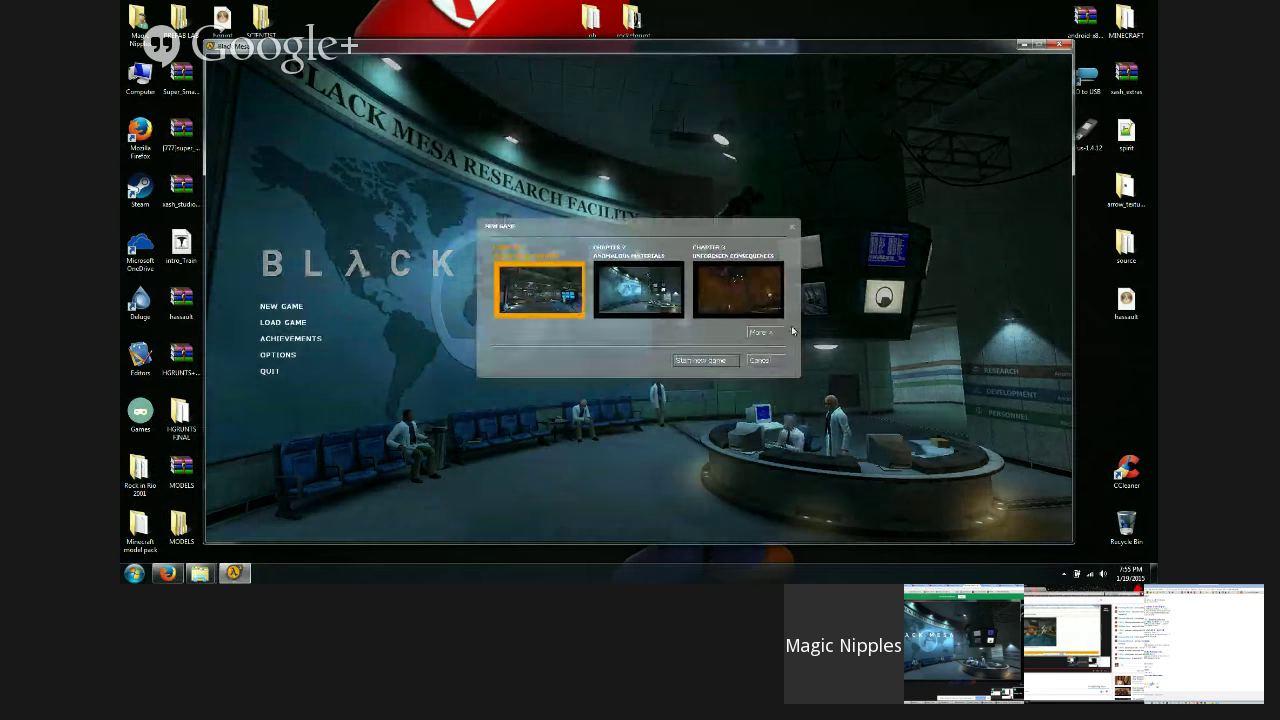
{"action": "left_click", "coordinate": [776, 333]}
{"action": "left_click", "coordinate": [777, 334]}
{"action": "left_click", "coordinate": [777, 334]}
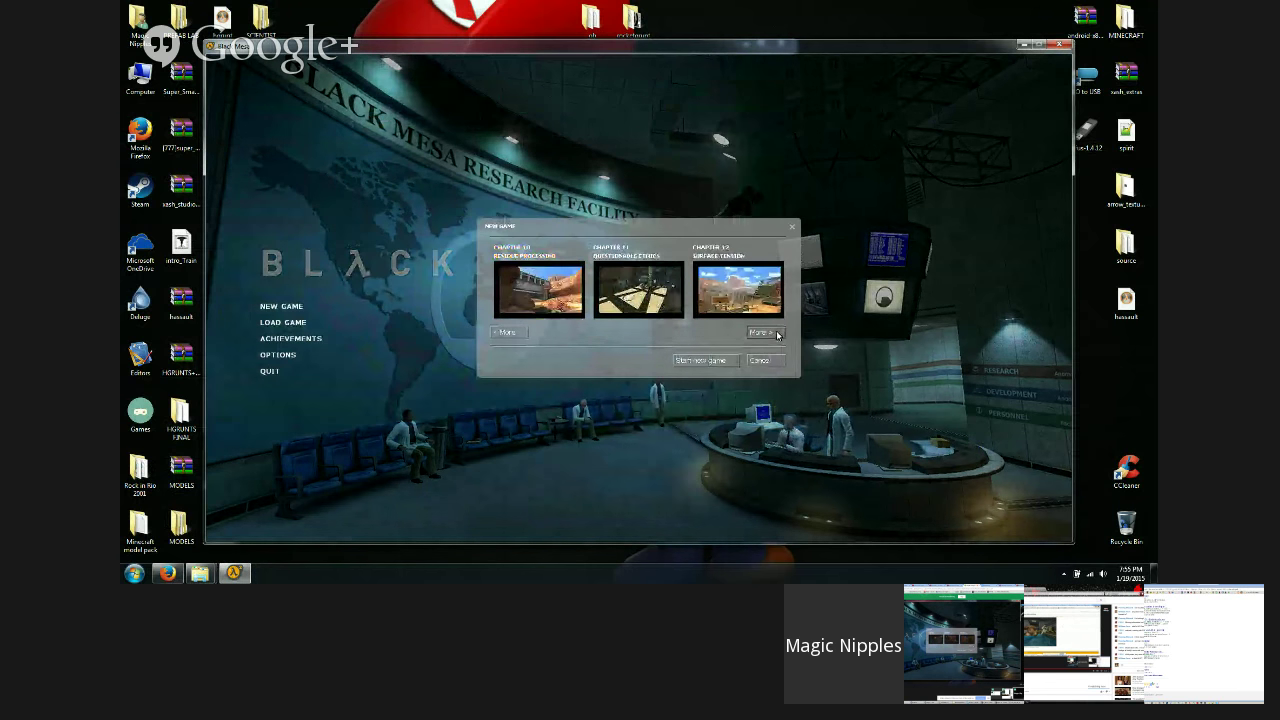
{"action": "left_click", "coordinate": [711, 284]}
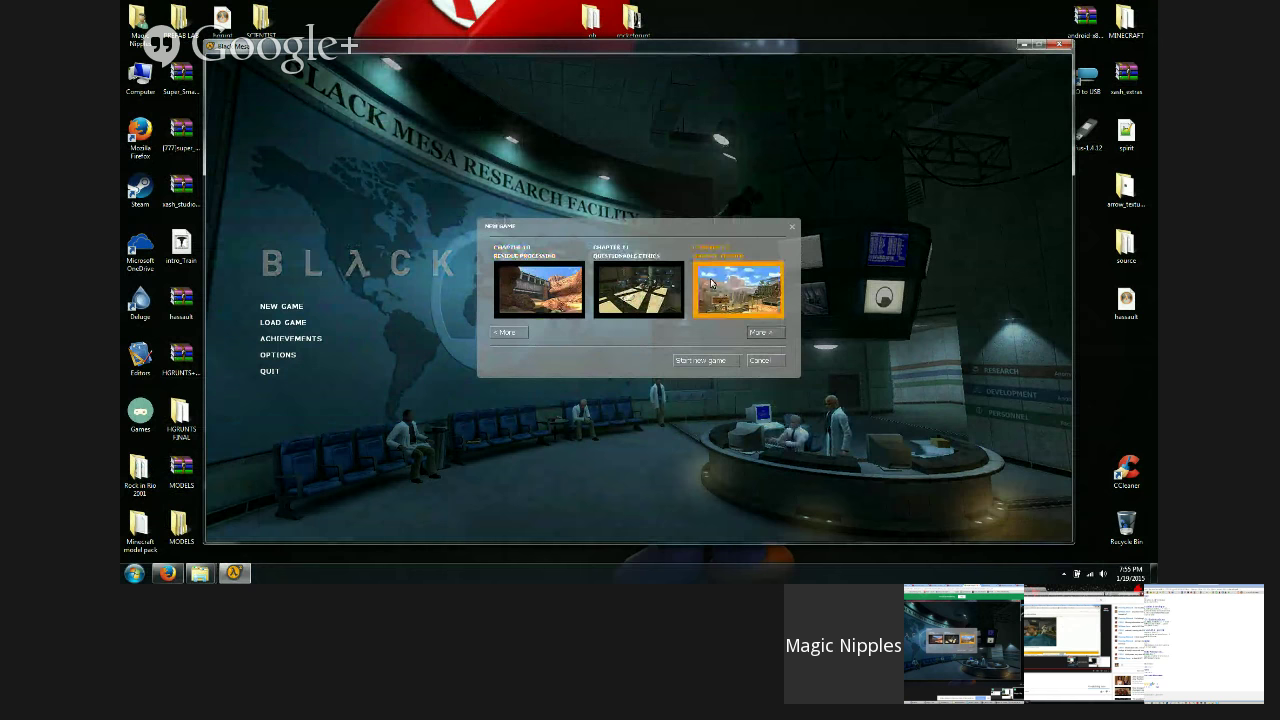
{"action": "double_click", "coordinate": [712, 289]}
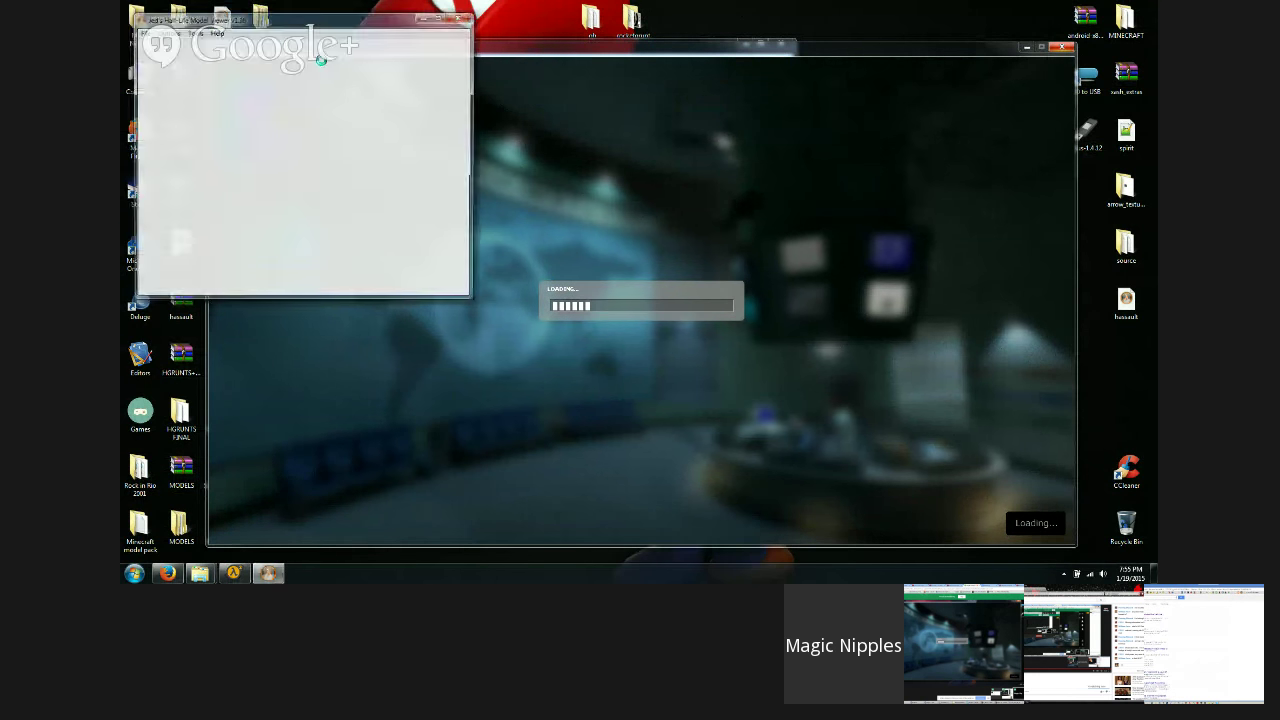
Step: Close the model viewer window over the loading game and bring up the Hangouts broadcast window
{"action": "mouse_move", "coordinate": [301, 113]}
{"action": "left_mouse_down"}
{"action": "mouse_move", "coordinate": [394, 115]}
{"action": "mouse_move", "coordinate": [227, 118]}
{"action": "mouse_move", "coordinate": [305, 114]}
{"action": "left_mouse_up"}
{"action": "left_click", "coordinate": [460, 17]}
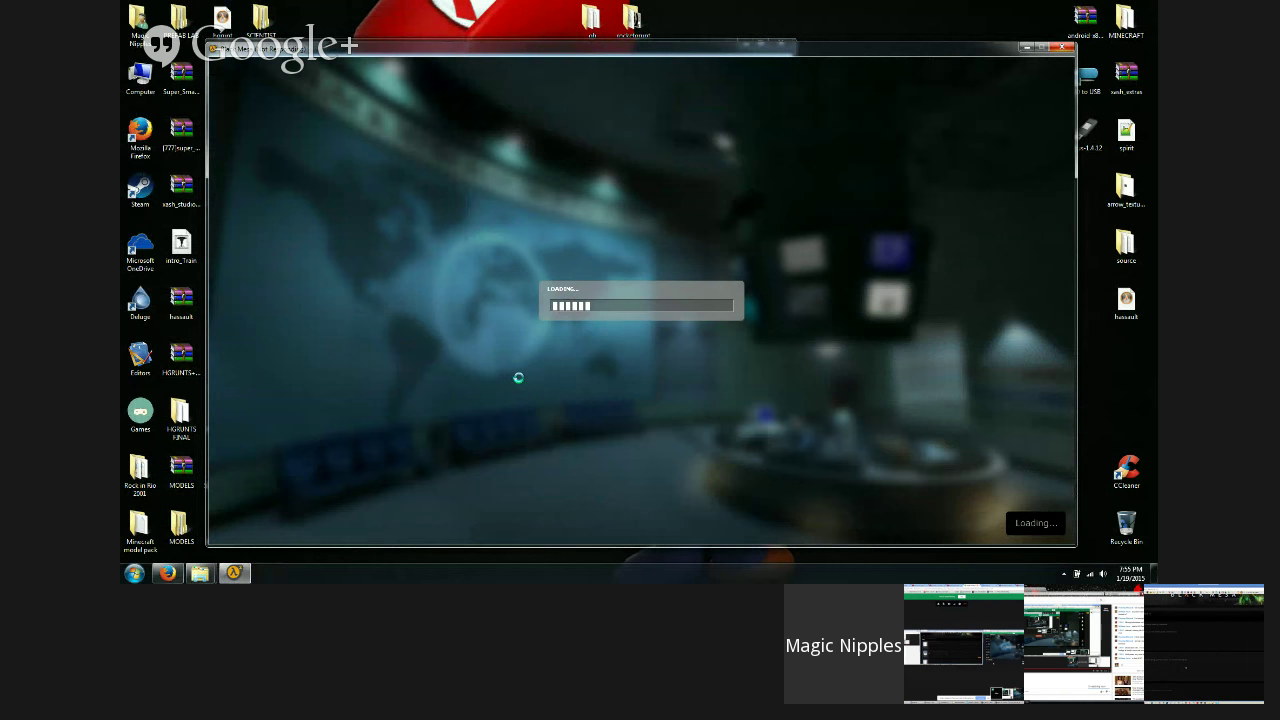
{"action": "left_click", "coordinate": [176, 575]}
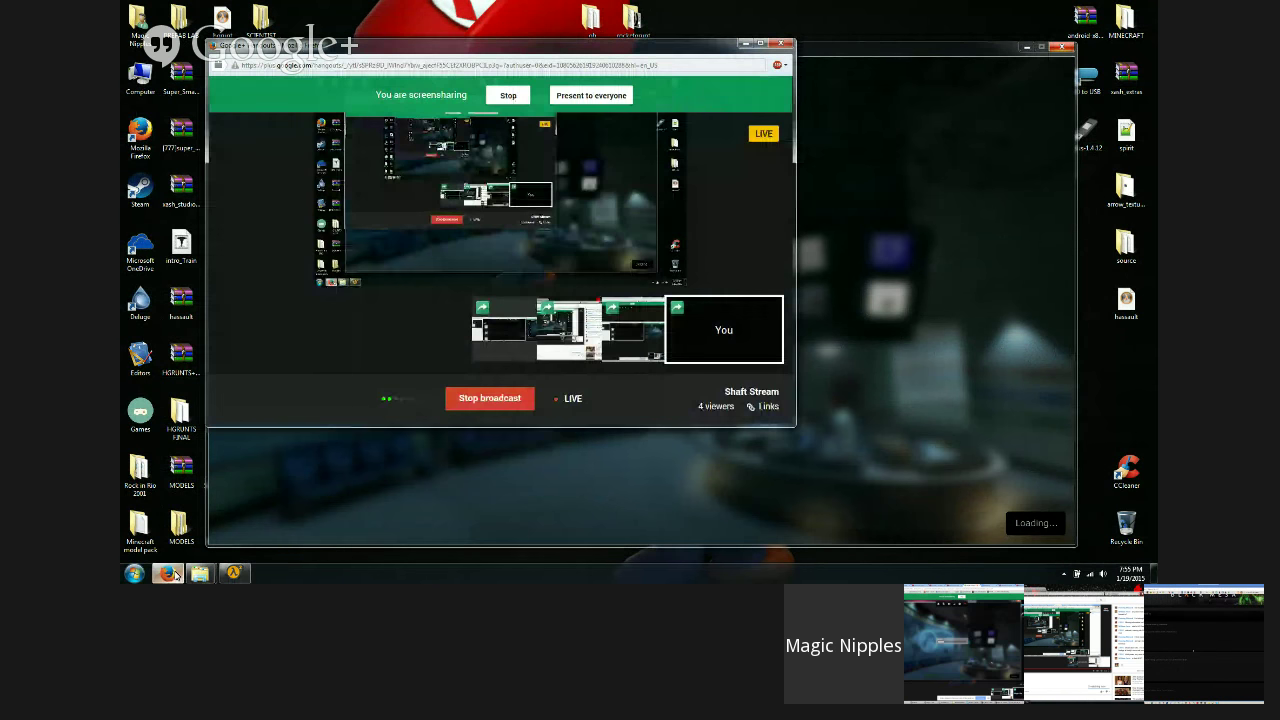
Step: Switch to Black Mesa while the level loads, pause the game and bring the Hangouts broadcast window back up
{"action": "left_click", "coordinate": [176, 576]}
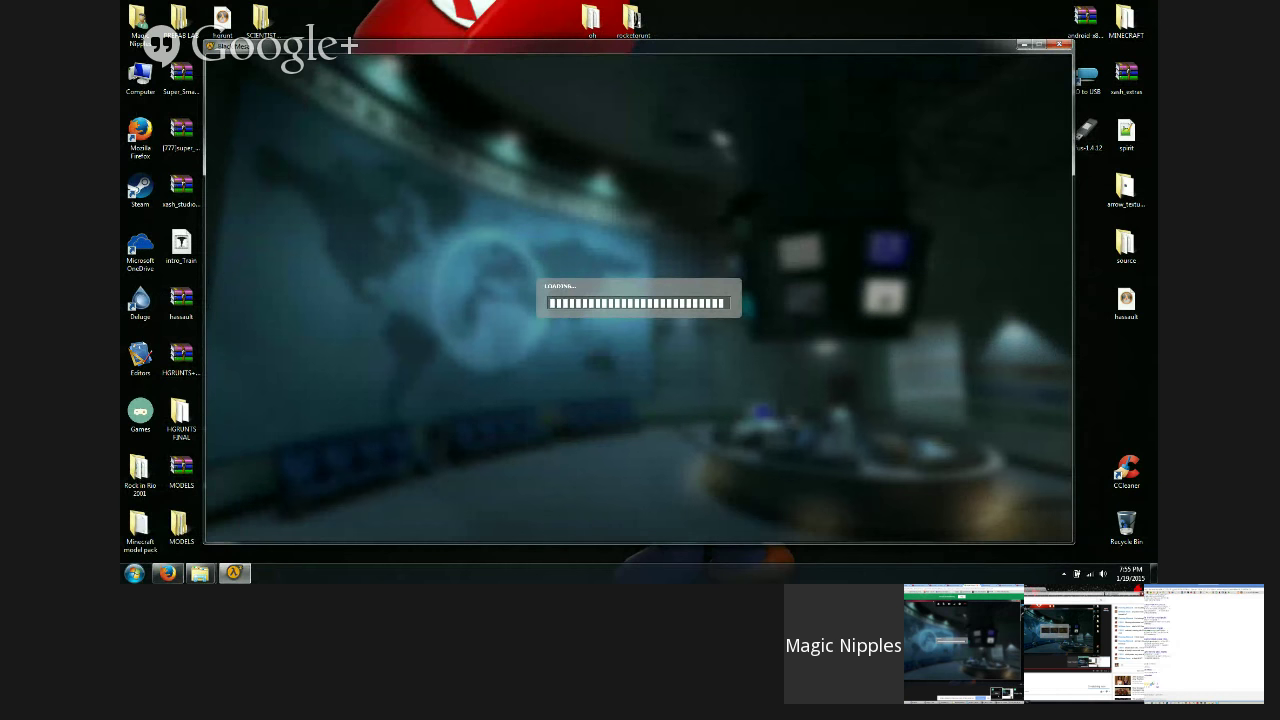
{"action": "key", "text": "Escape"}
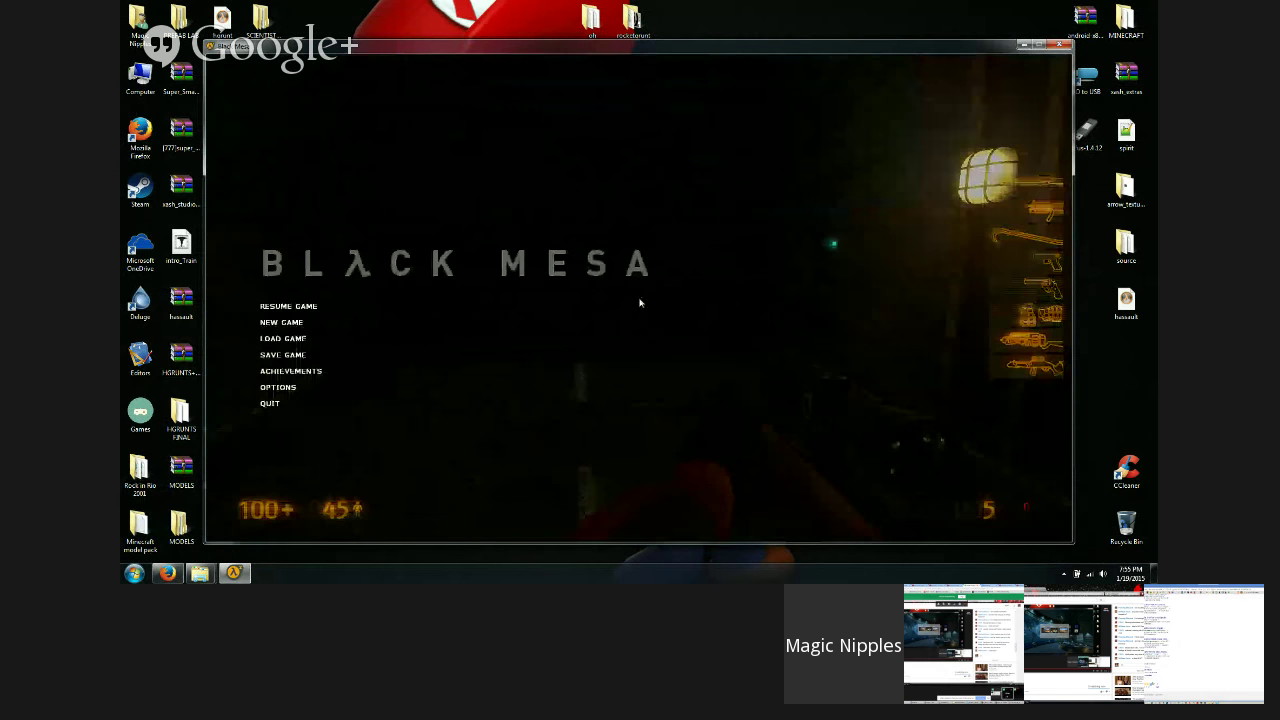
{"action": "left_click", "coordinate": [168, 573]}
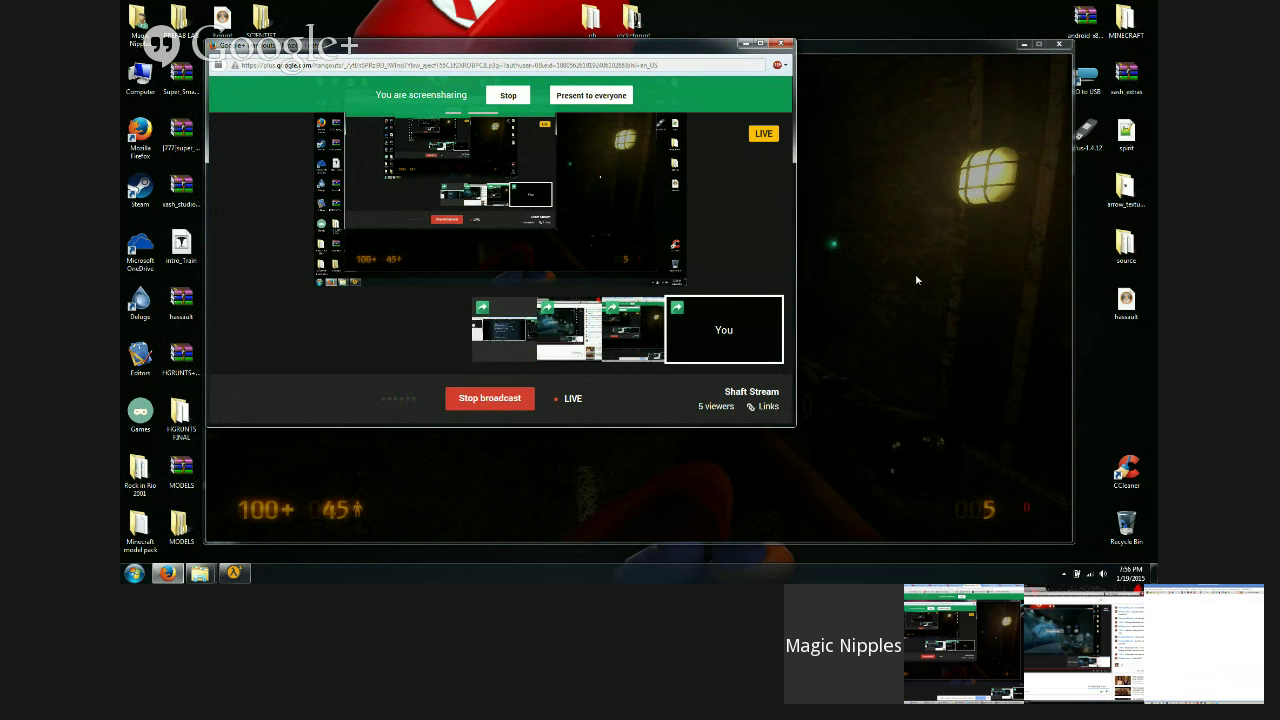
Step: Resume the Surface Tension chapter in Black Mesa and walk through the dark tunnel out toward the desert road
{"action": "left_click", "coordinate": [916, 280]}
{"action": "key", "text": "Escape"}
{"action": "key", "text": "w"}
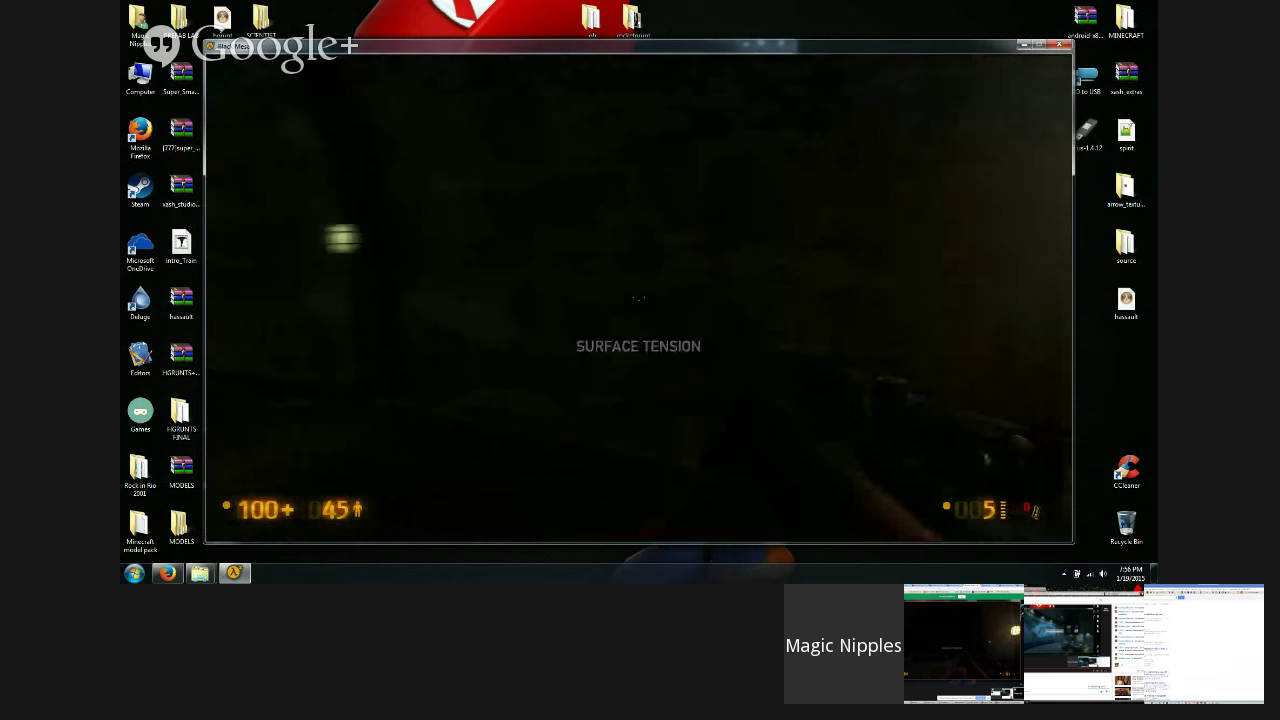
{"action": "key", "text": "w"}
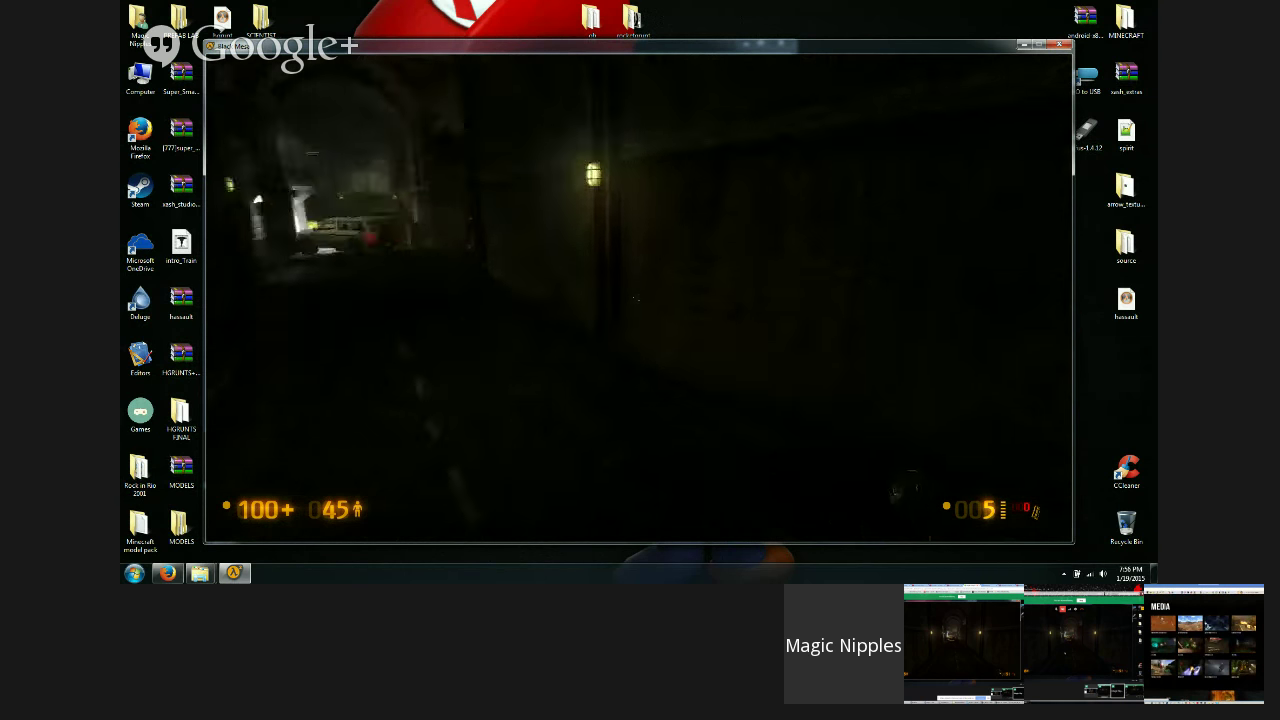
{"action": "key", "text": "w"}
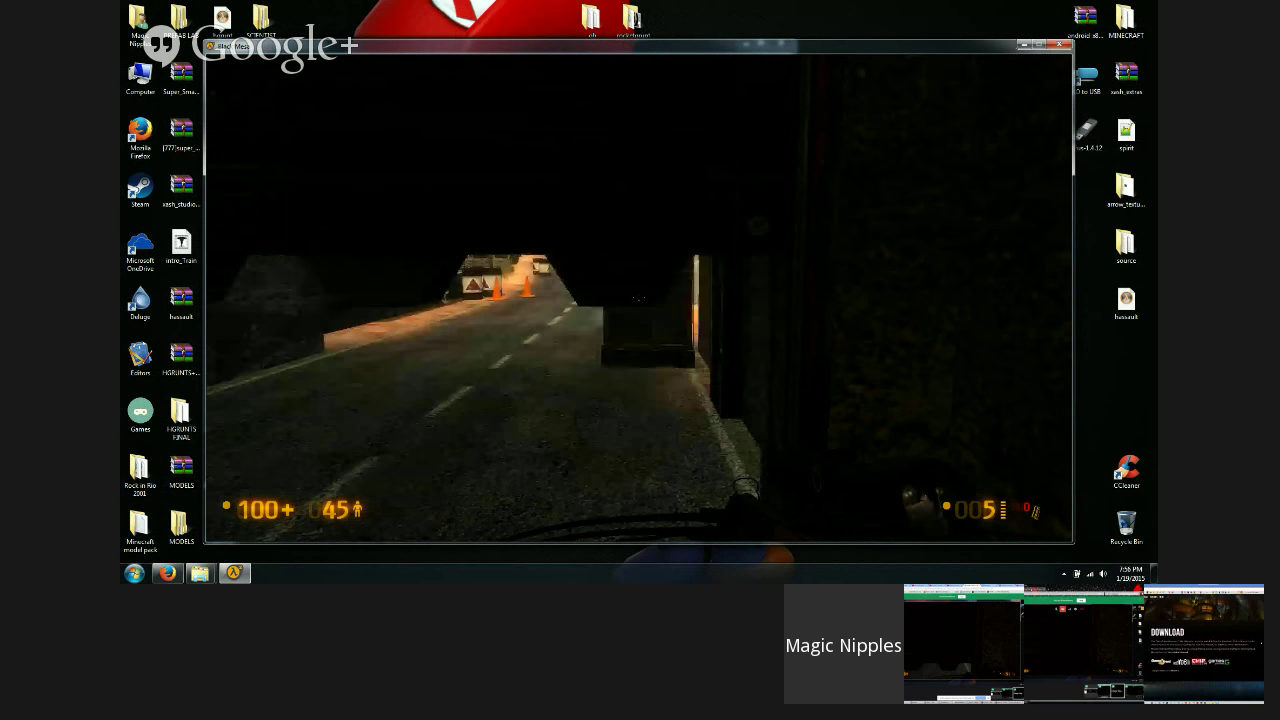
{"action": "key", "text": "s"}
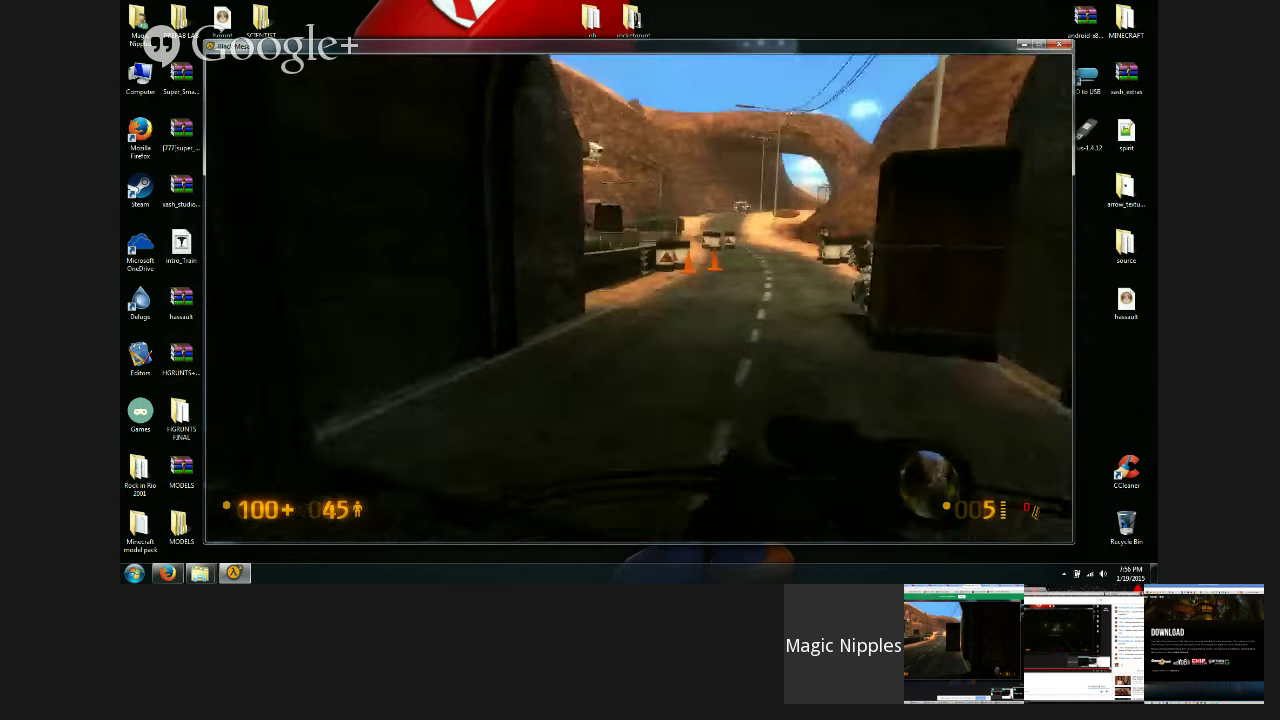
{"action": "left_click", "coordinate": [639, 298]}
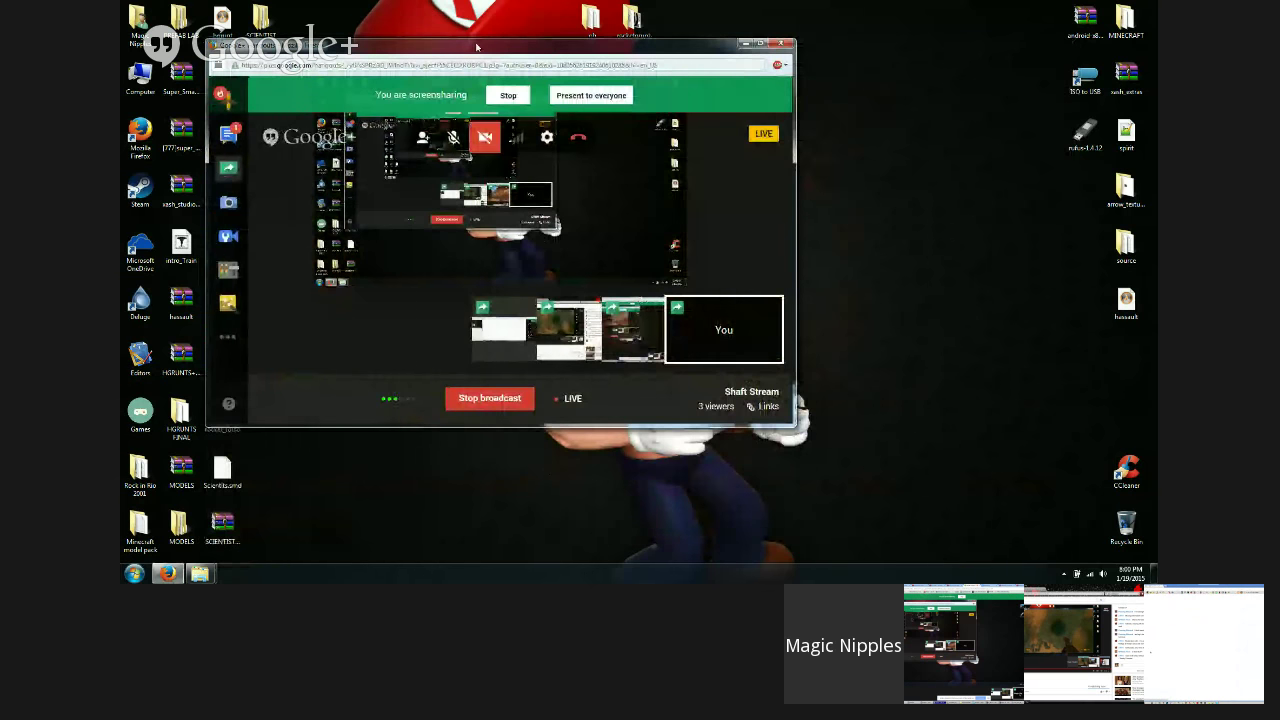
Step: Move the Hangouts window aside on the desktop, and open and close the Games folder
{"action": "left_click_drag", "start_coordinate": [479, 52], "coordinate": [730, 77]}
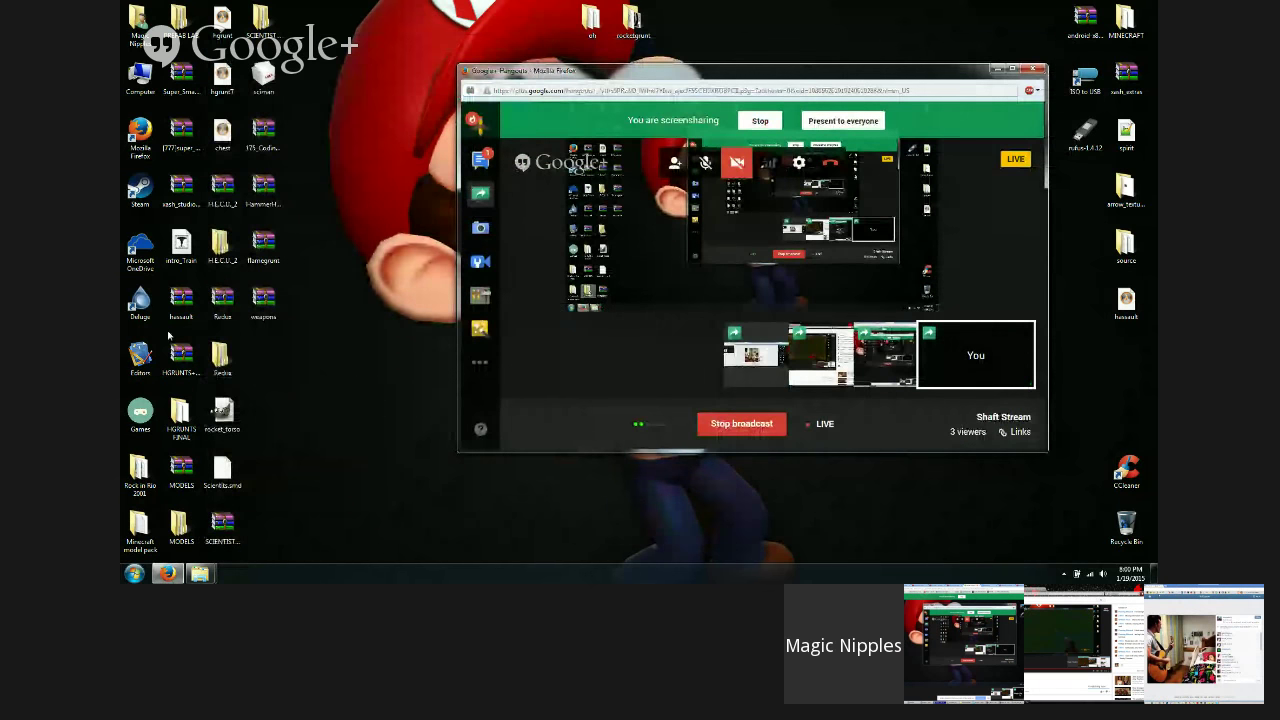
{"action": "double_click", "coordinate": [140, 412]}
{"action": "left_click", "coordinate": [1134, 124]}
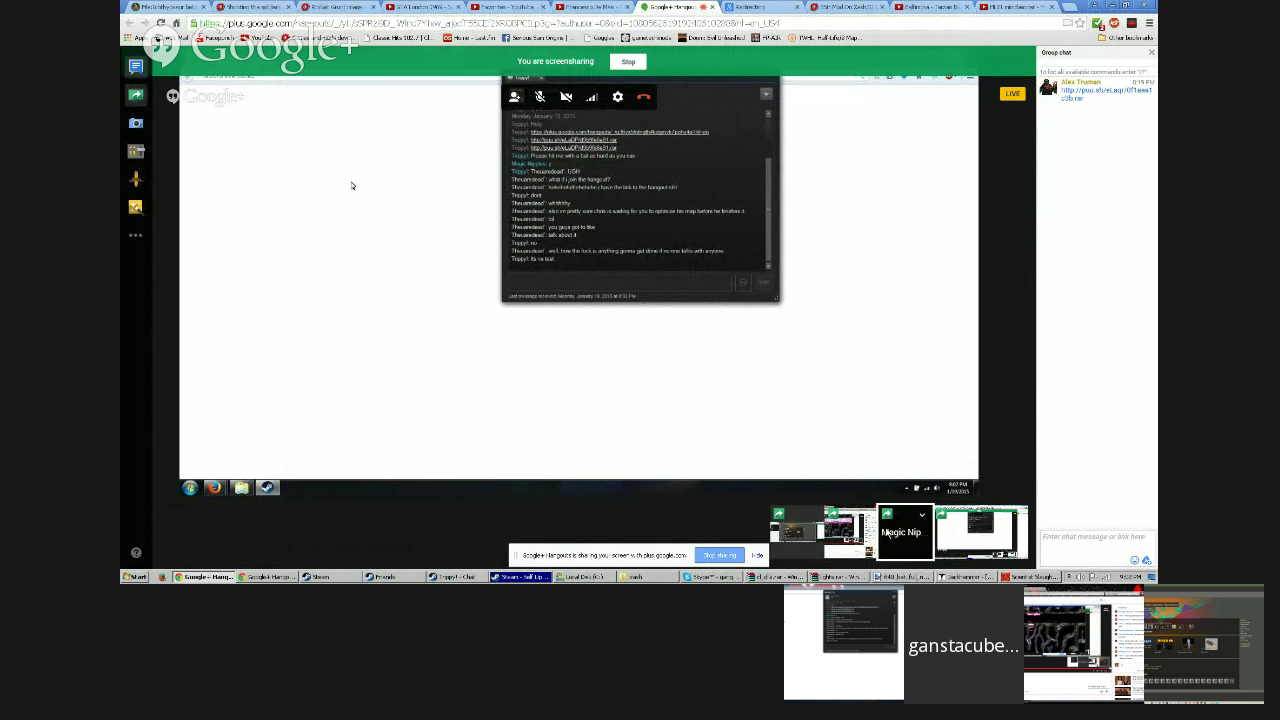
Step: View other participants' shared screens in the Hangouts call
{"action": "left_click", "coordinate": [828, 529]}
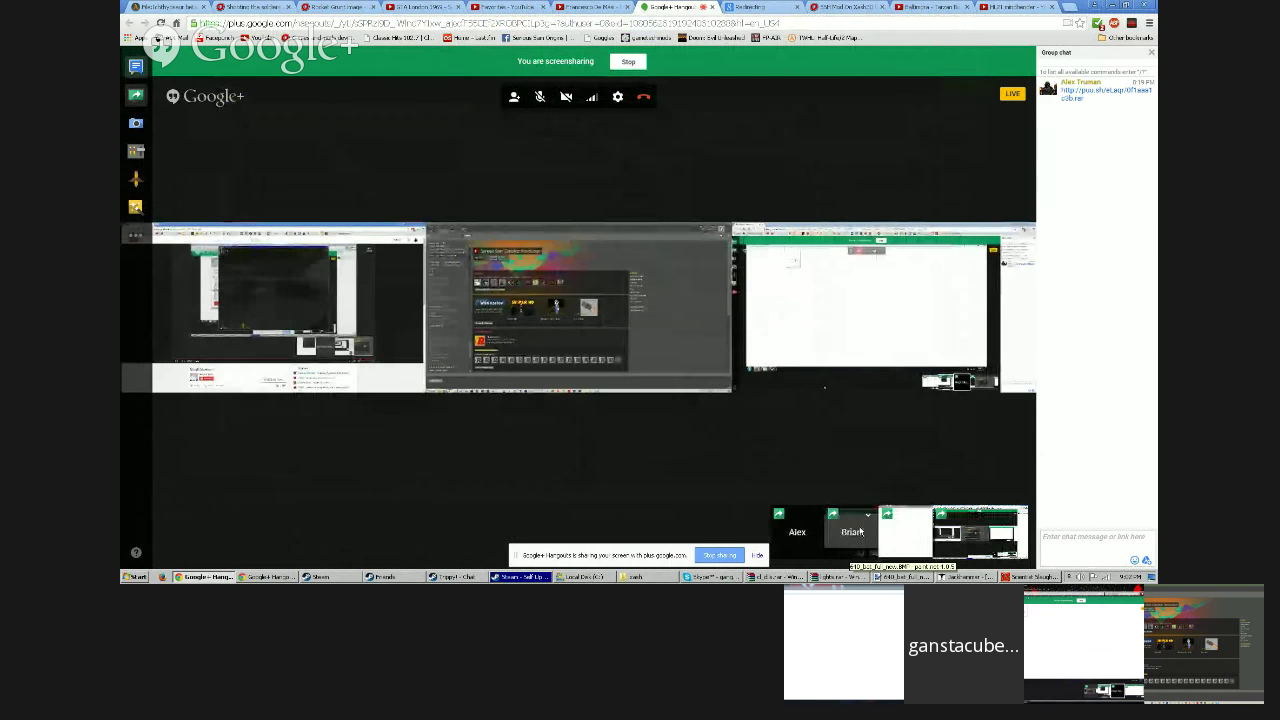
{"action": "left_click", "coordinate": [897, 532]}
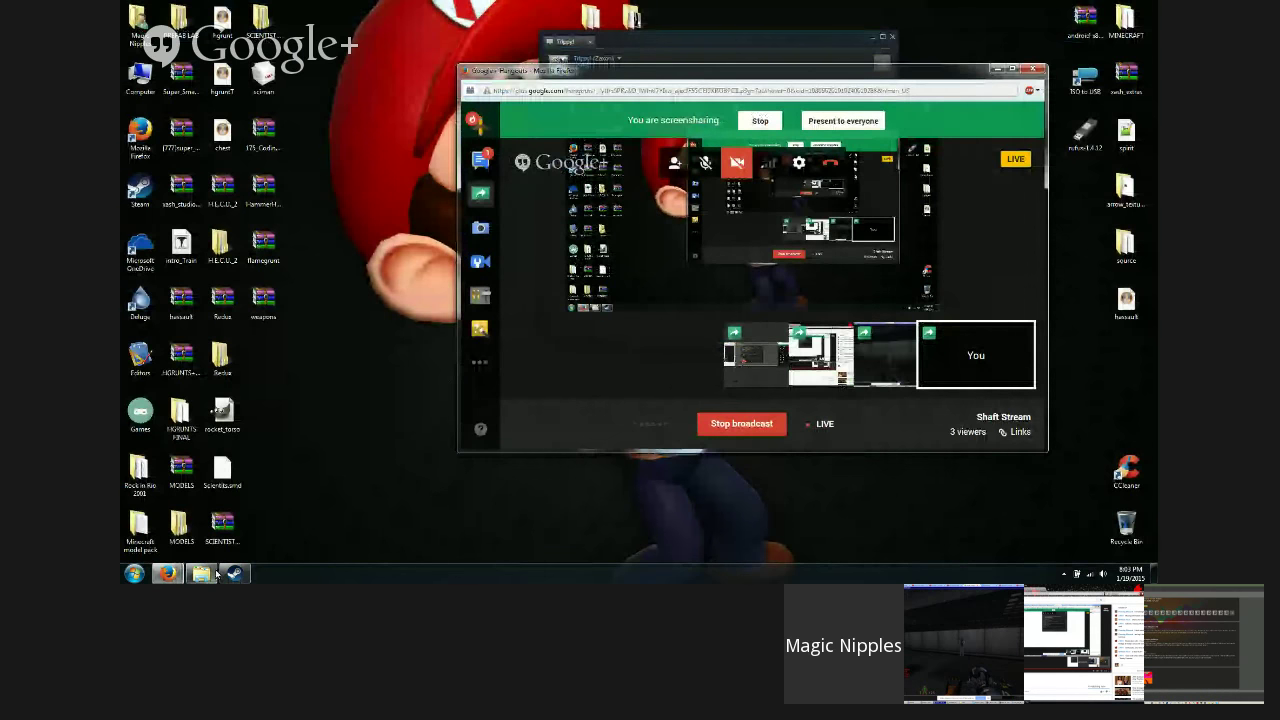
Step: Bring up the Steam chat window, hide it again and reposition the Hangouts window on the desktop
{"action": "left_click", "coordinate": [234, 573]}
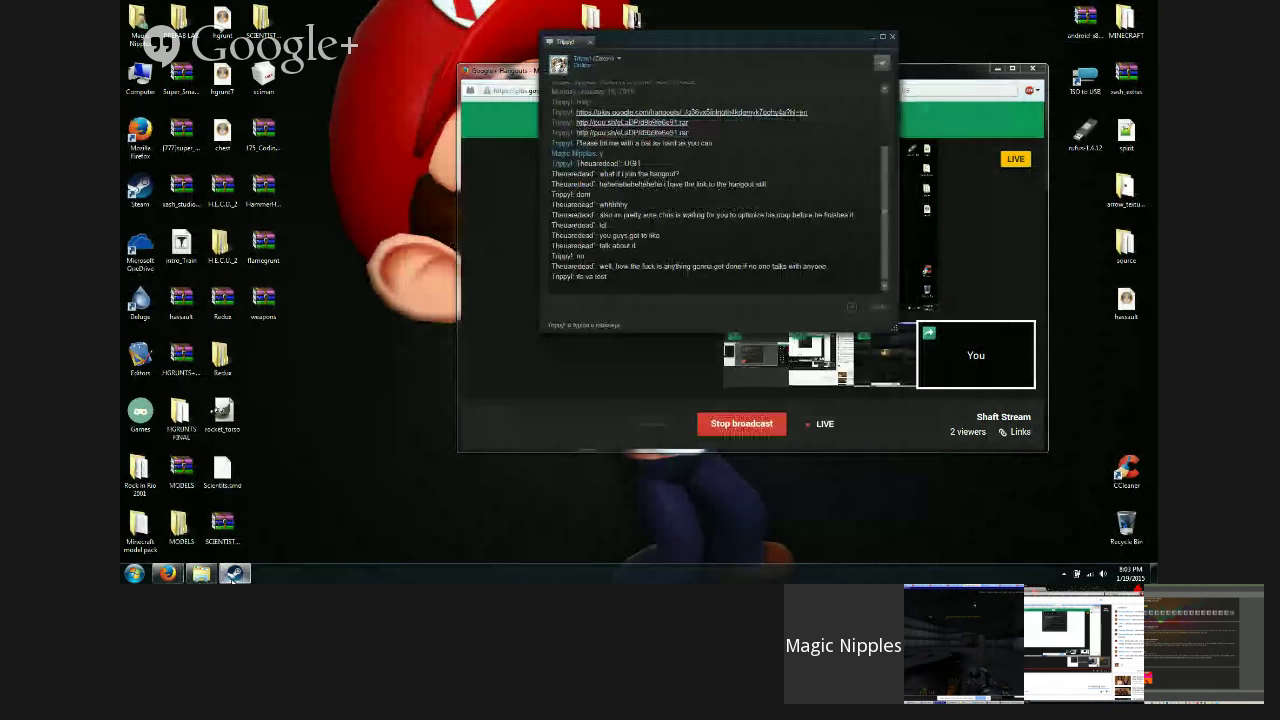
{"action": "left_click", "coordinate": [234, 573]}
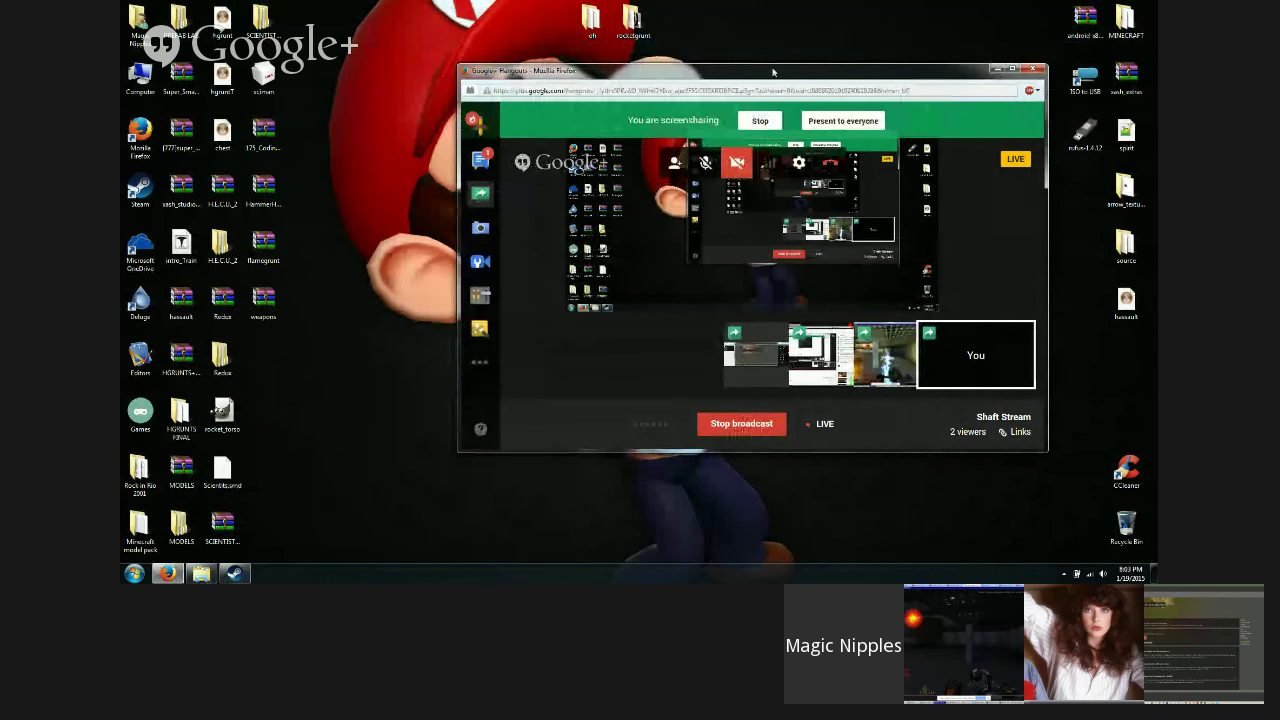
{"action": "left_click_drag", "start_coordinate": [772, 72], "coordinate": [622, 103]}
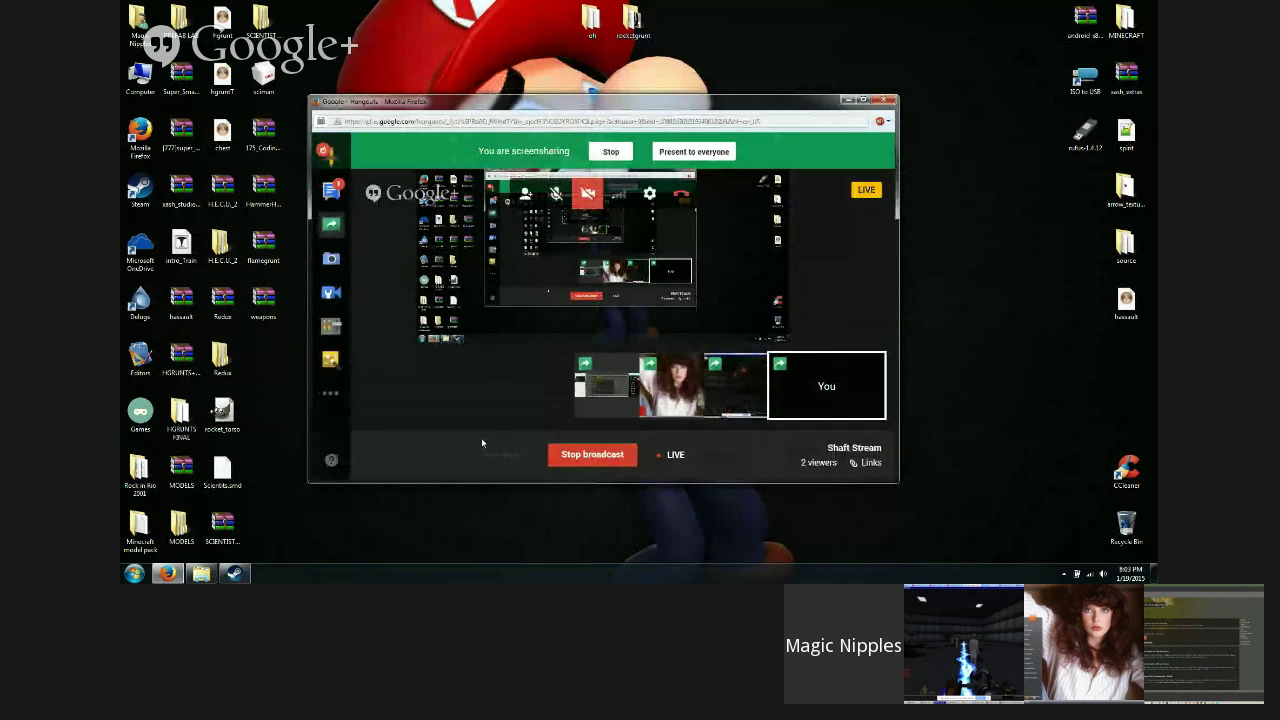
Step: Open the Pictures library in Windows Explorer, view the potato face image and close it
{"action": "double_click", "coordinate": [140, 76]}
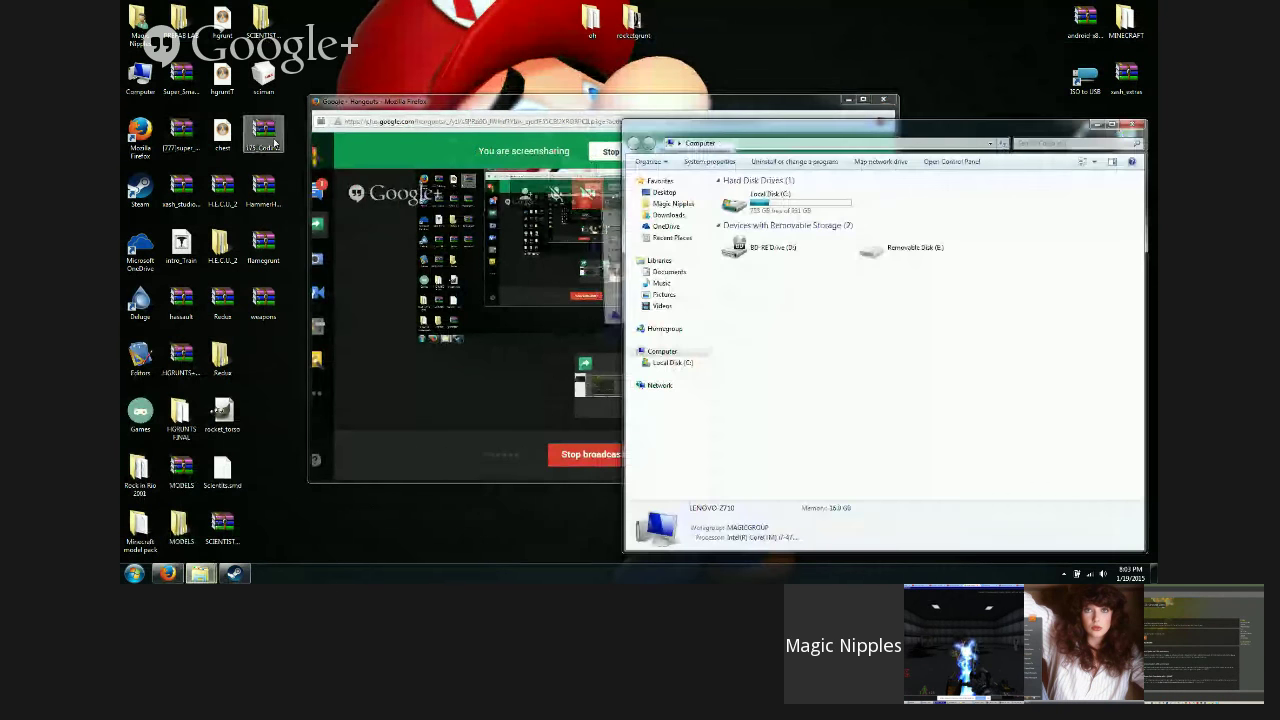
{"action": "left_click", "coordinate": [660, 294]}
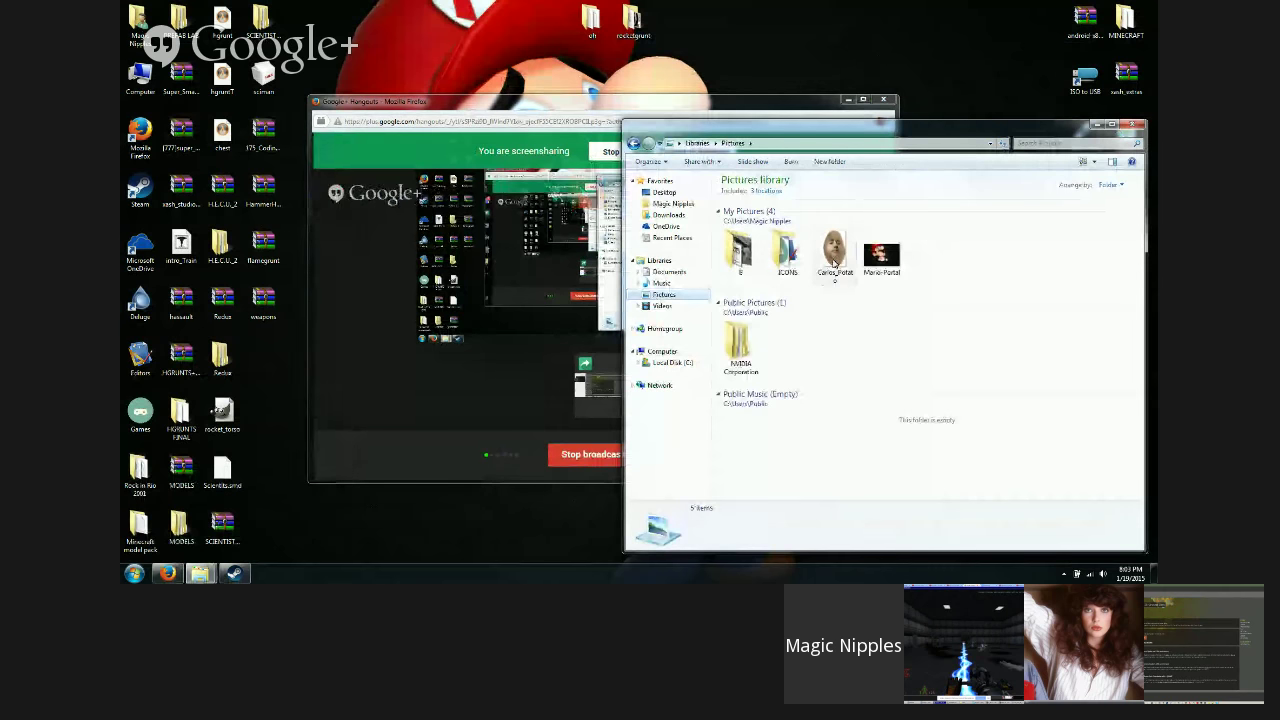
{"action": "double_click", "coordinate": [834, 250]}
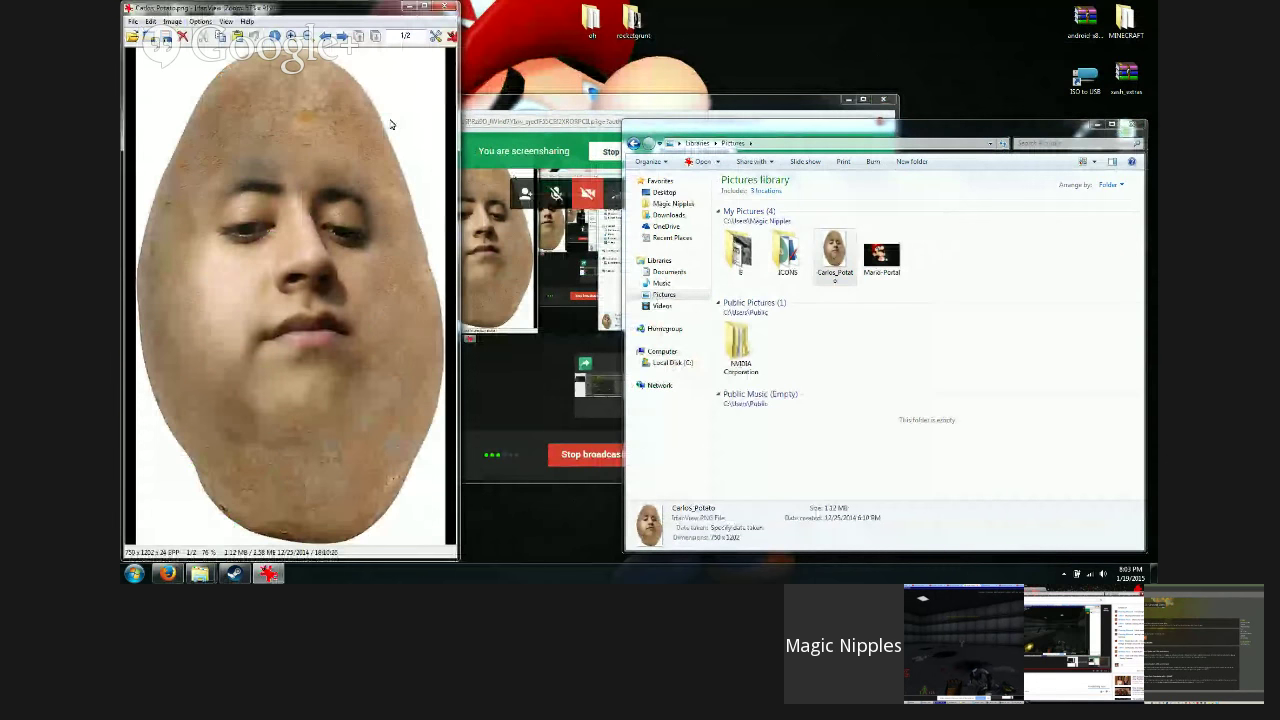
{"action": "left_click", "coordinate": [446, 8]}
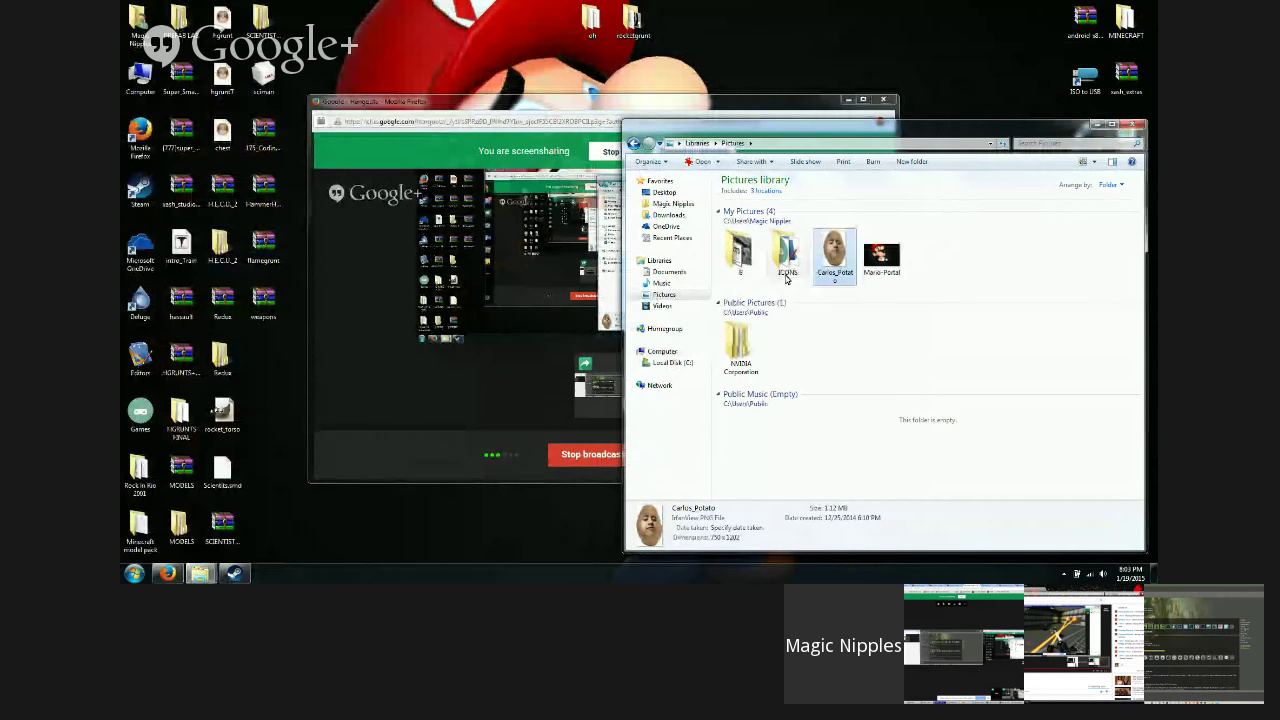
Step: Open the first folder in My Pictures and view the museum photo, the bee comic and the Goliath Online image, closing each one
{"action": "double_click", "coordinate": [737, 255]}
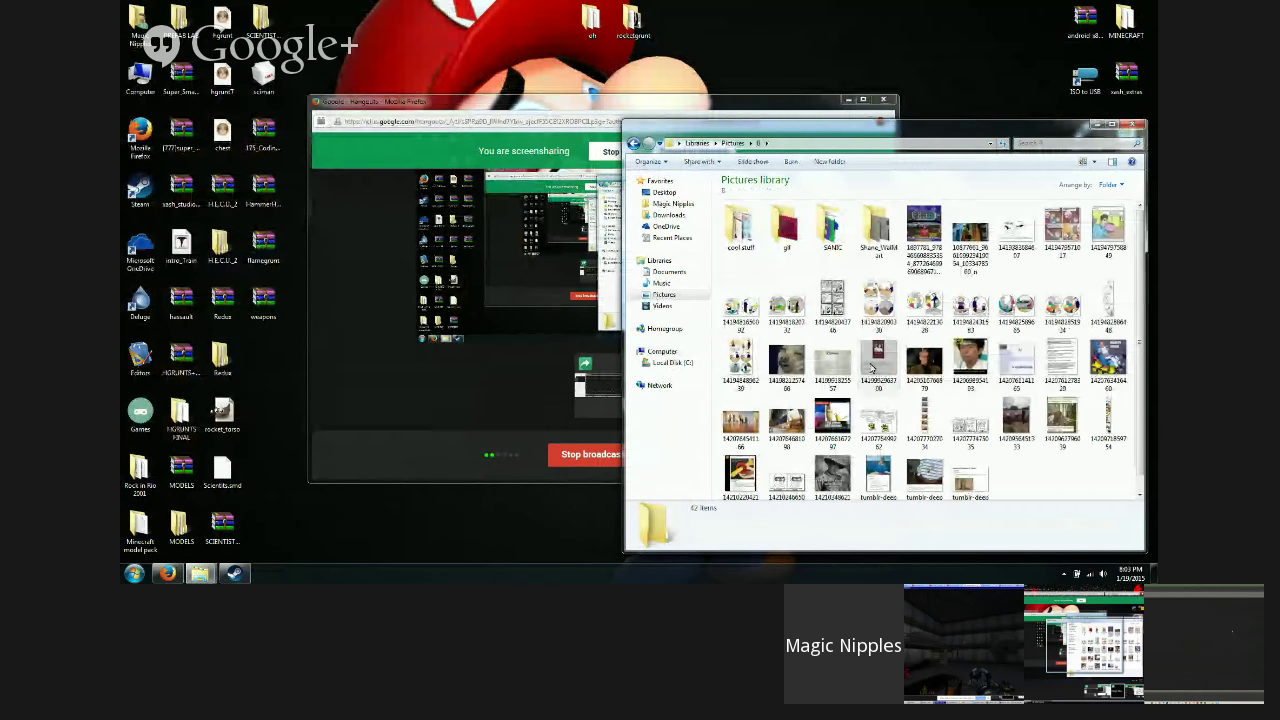
{"action": "scroll", "coordinate": [866, 300], "scroll_direction": "down", "scroll_amount": 1}
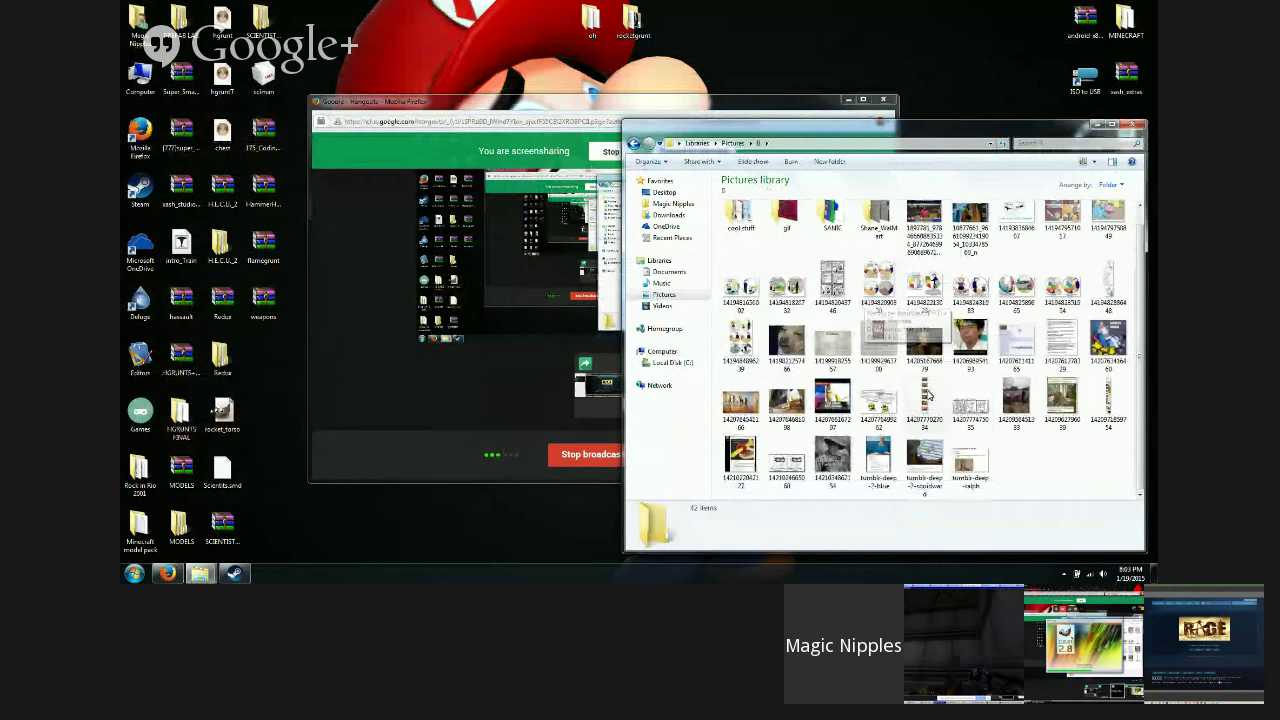
{"action": "double_click", "coordinate": [740, 402]}
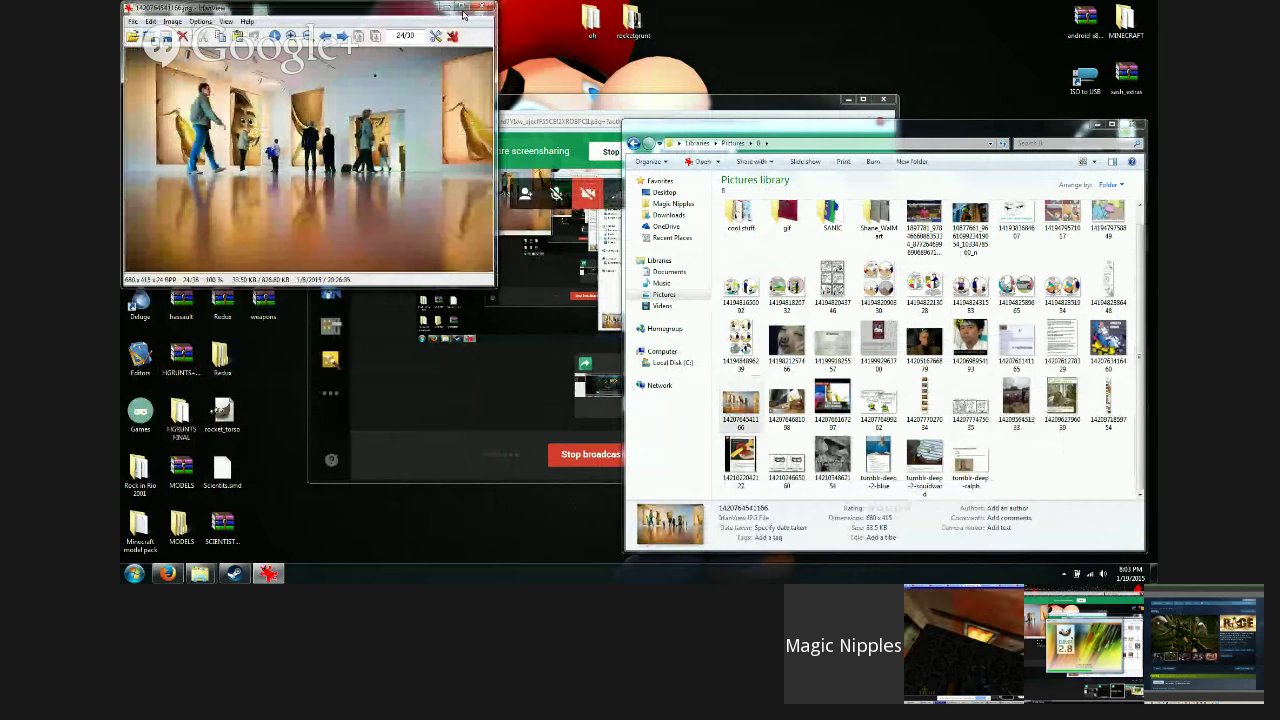
{"action": "key", "text": "Escape"}
{"action": "double_click", "coordinate": [866, 407]}
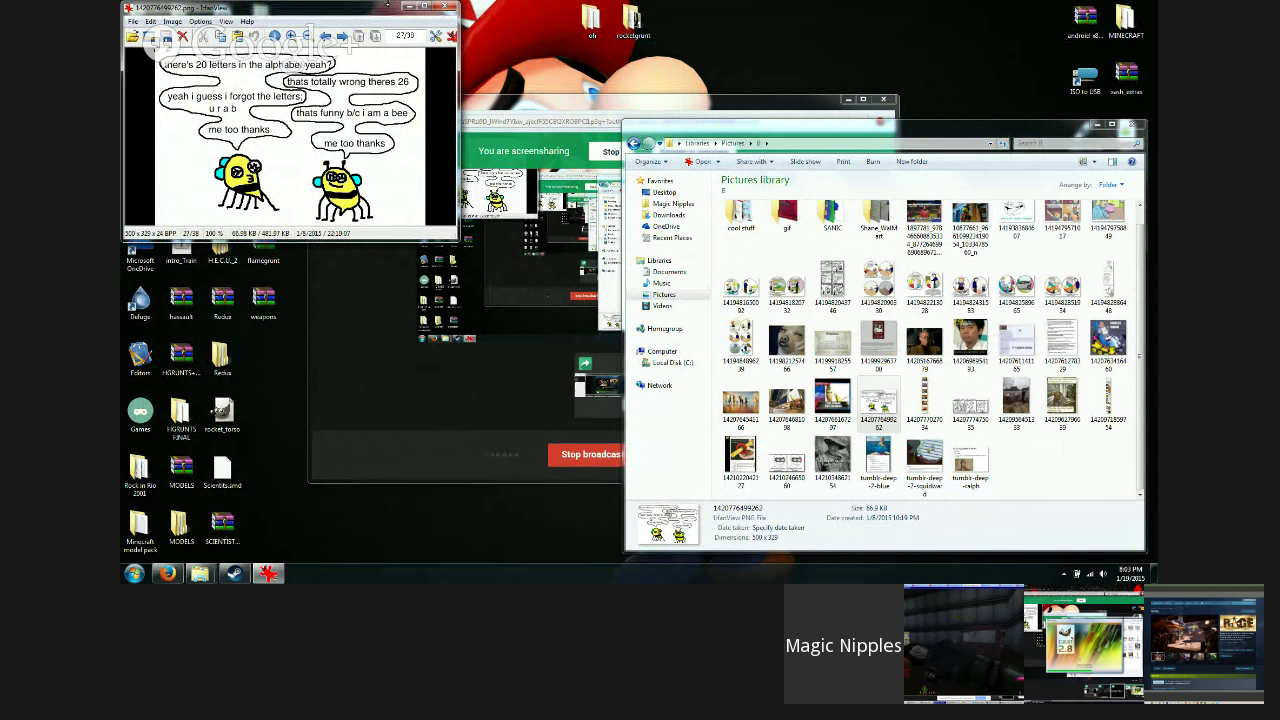
{"action": "left_click", "coordinate": [451, 7]}
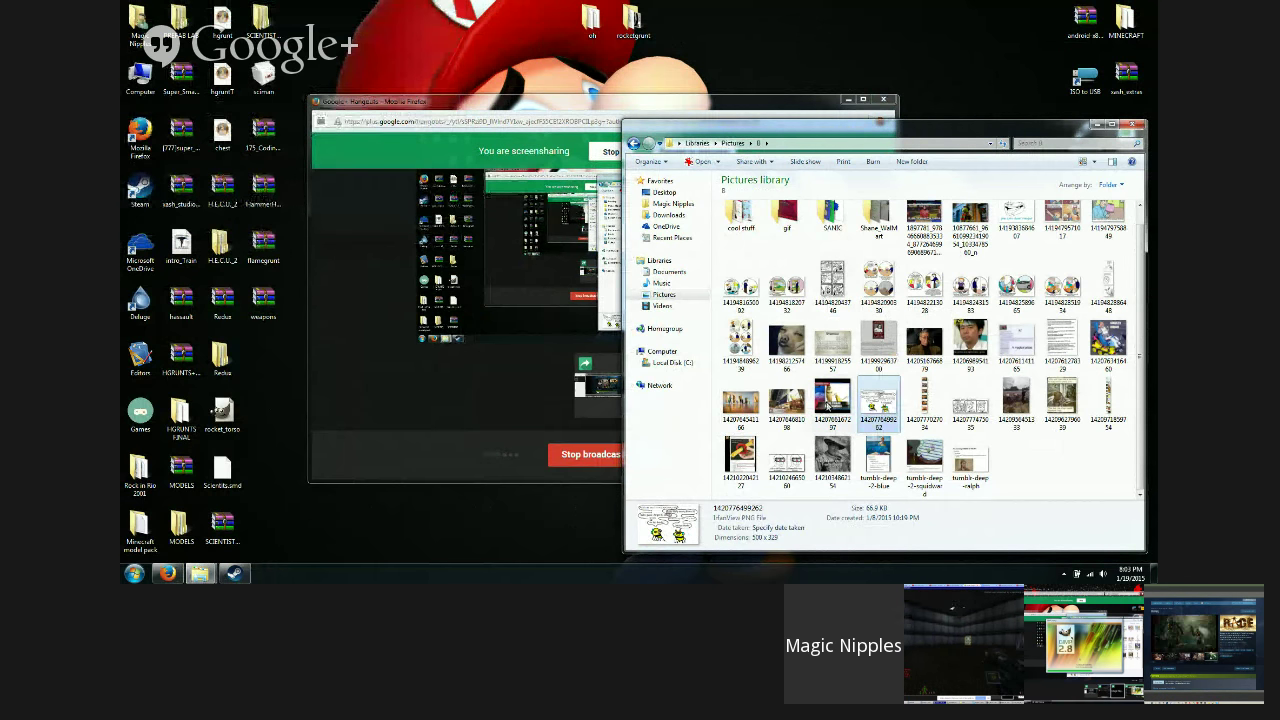
{"action": "double_click", "coordinate": [1108, 340]}
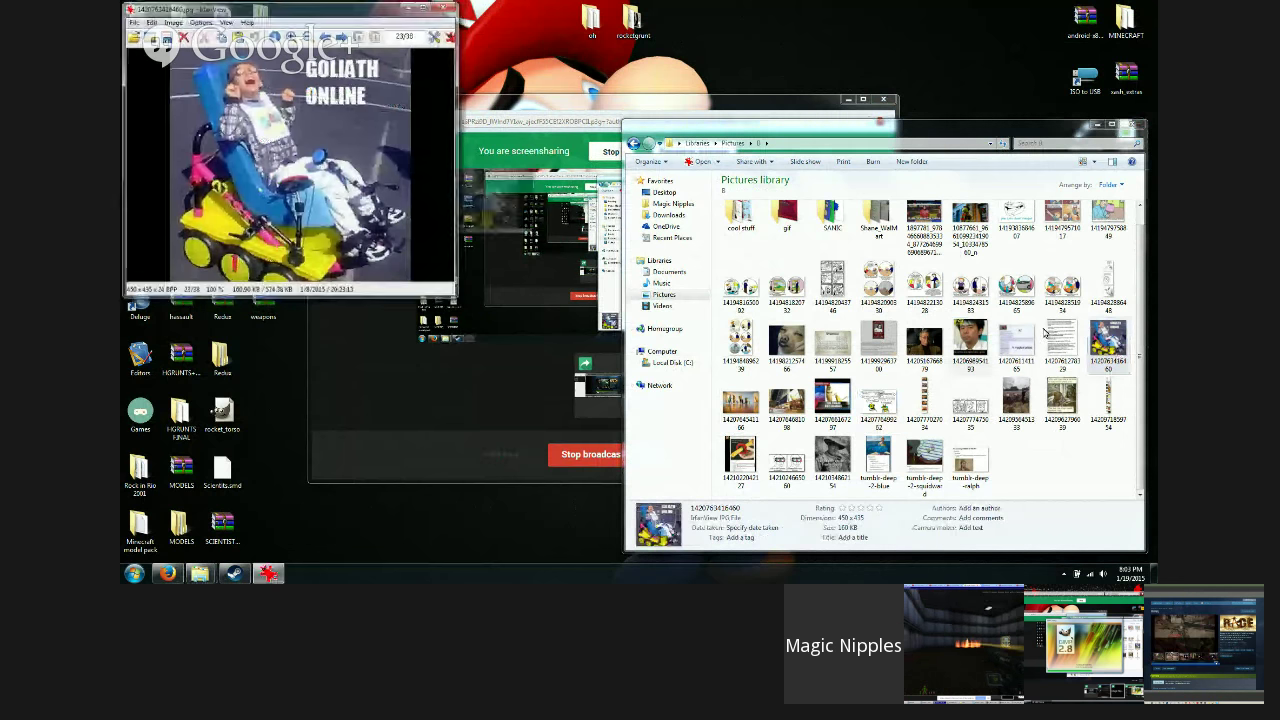
{"action": "left_click", "coordinate": [448, 6]}
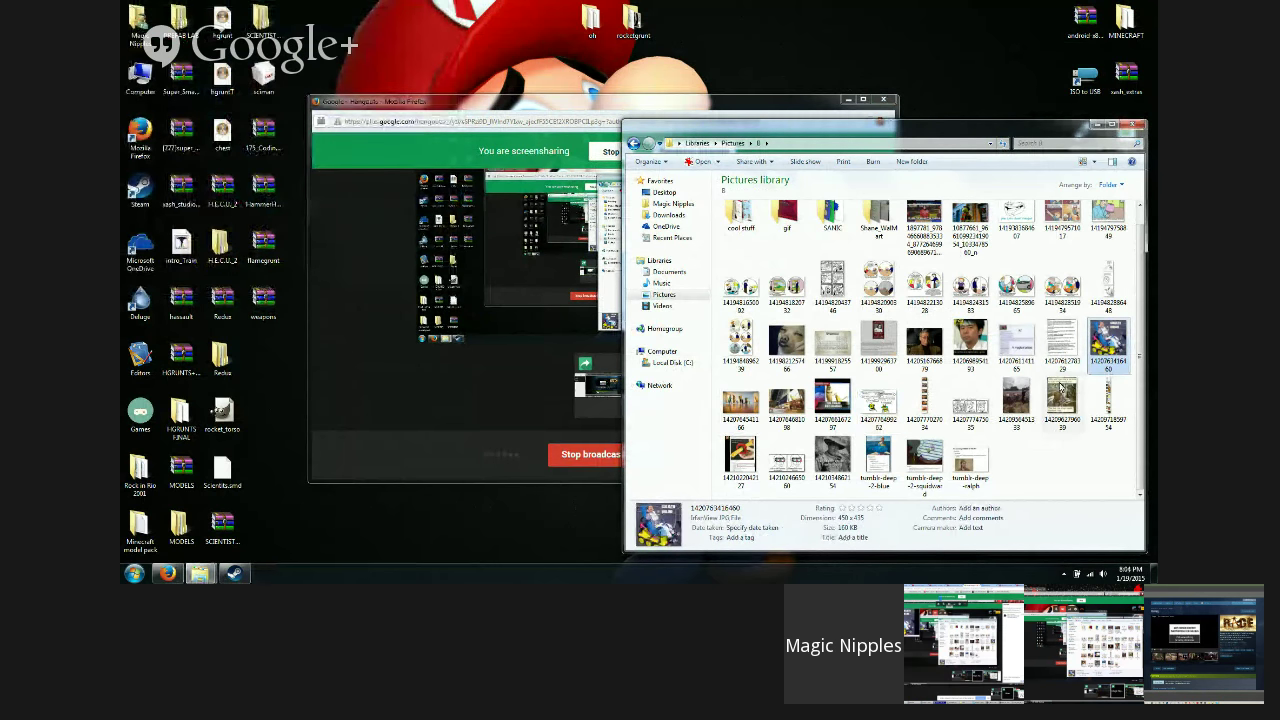
Step: View the "Id like to solve the puzzle" image at a larger zoom and close it
{"action": "double_click", "coordinate": [924, 222]}
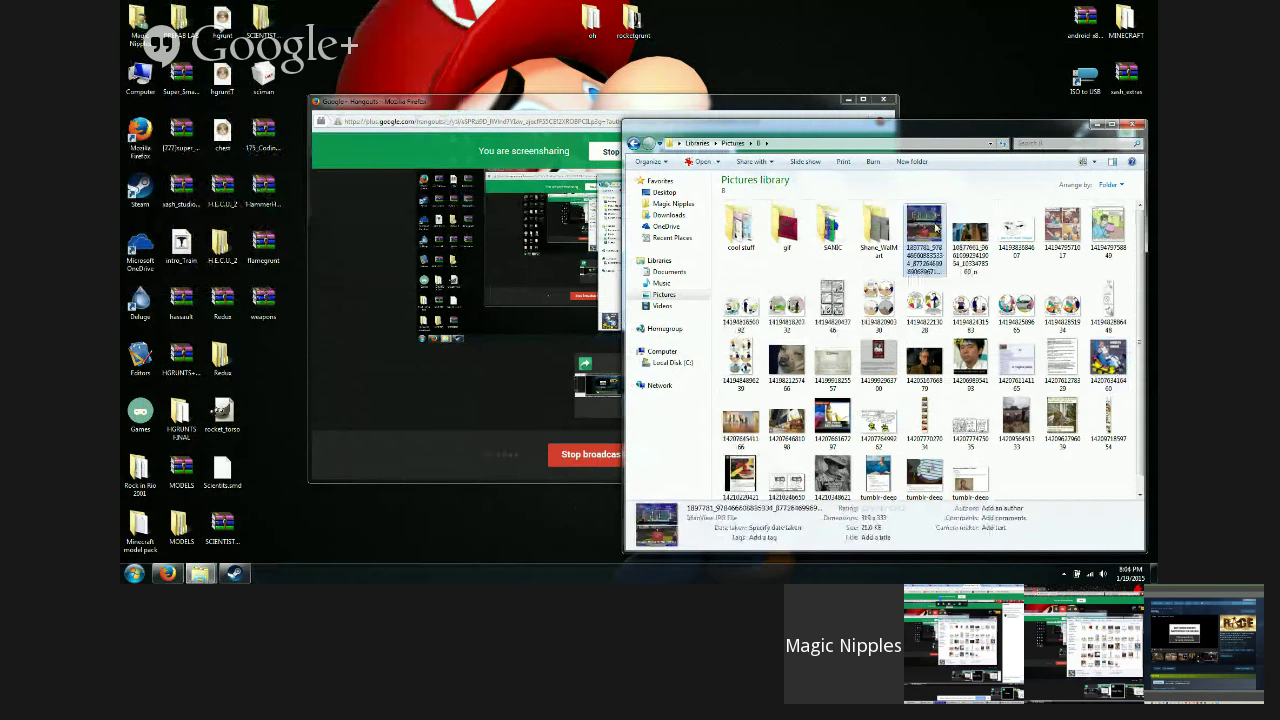
{"action": "left_click", "coordinate": [289, 37]}
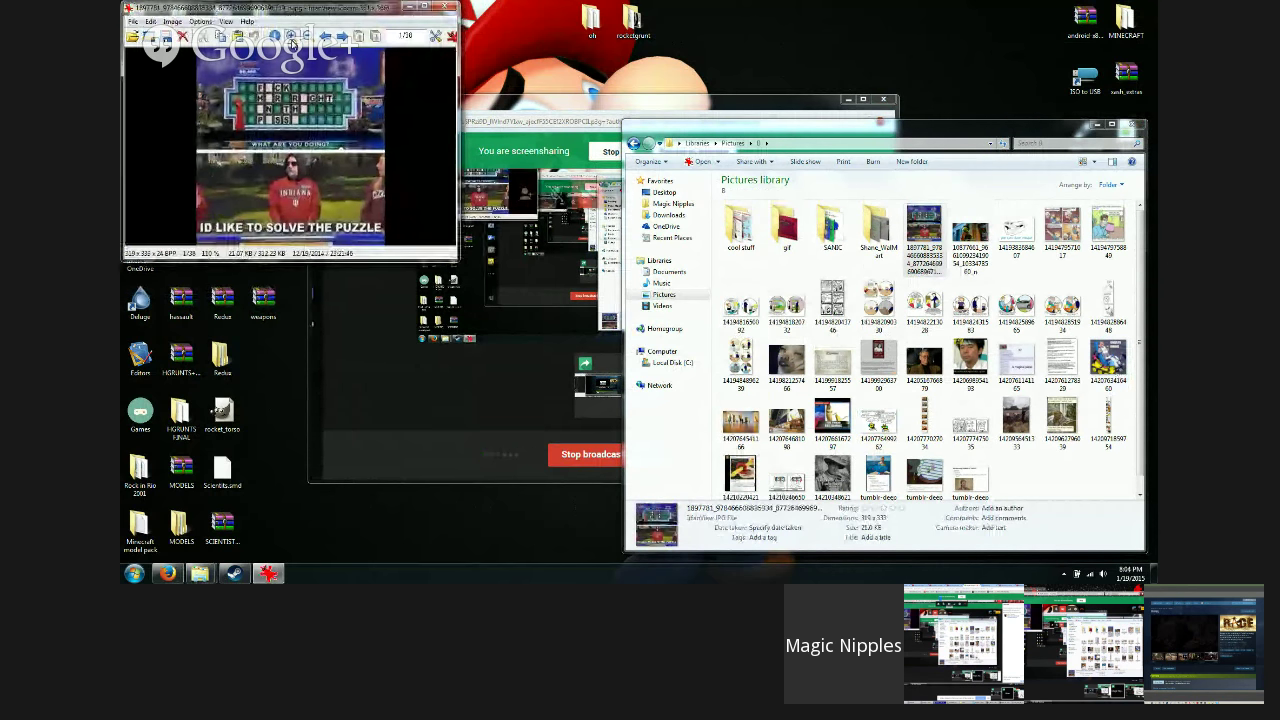
{"action": "left_click", "coordinate": [289, 37]}
{"action": "left_click", "coordinate": [289, 37]}
{"action": "left_click", "coordinate": [289, 37]}
{"action": "left_click", "coordinate": [289, 37]}
{"action": "left_click", "coordinate": [289, 37]}
{"action": "left_click", "coordinate": [289, 37]}
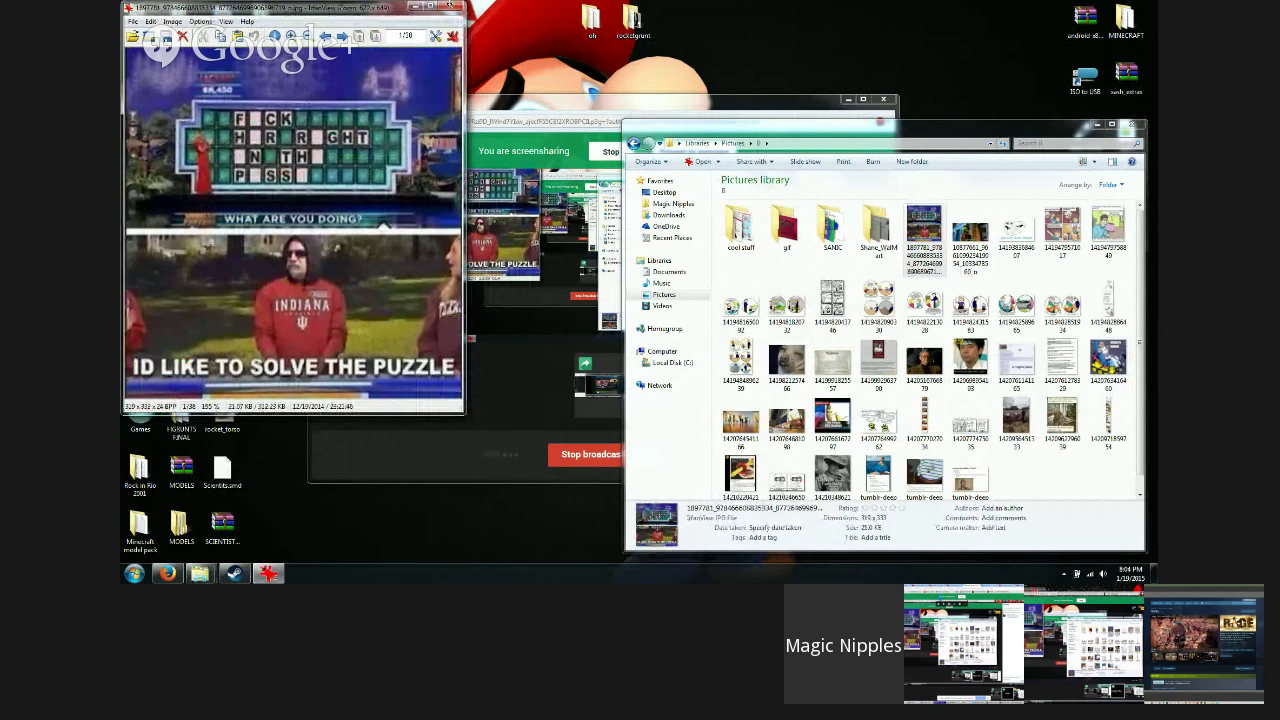
{"action": "left_click", "coordinate": [455, 7]}
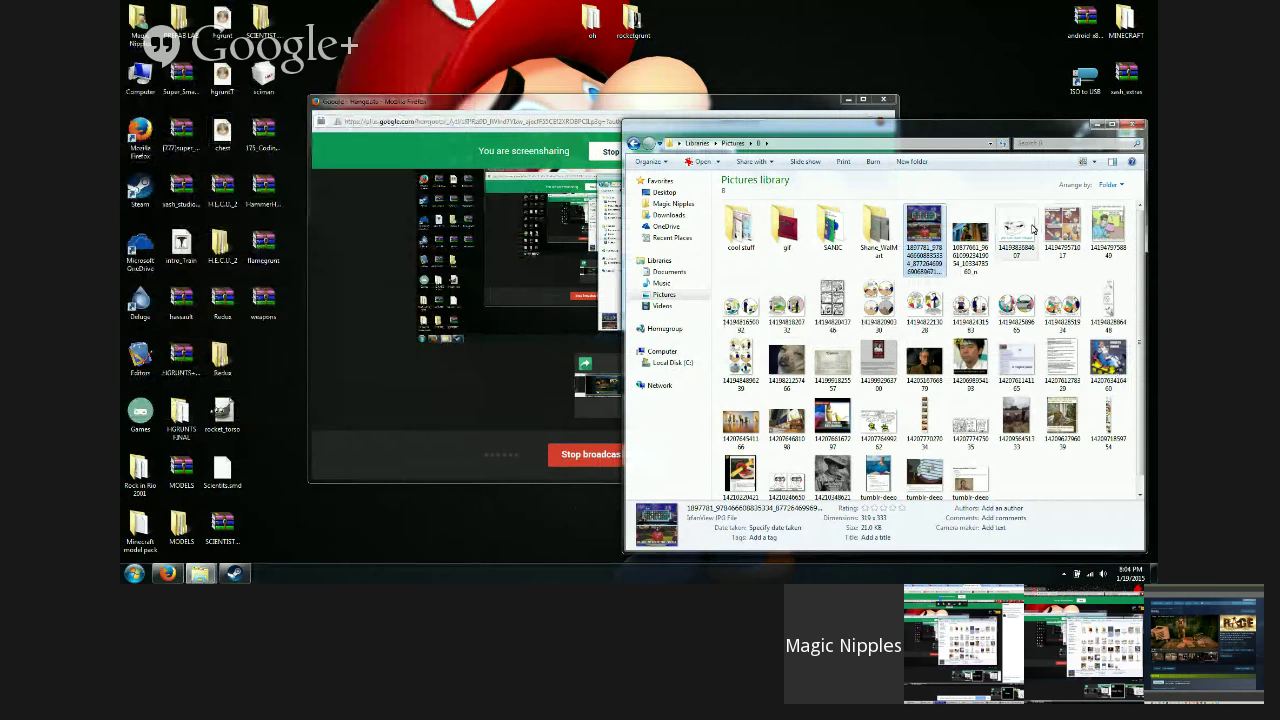
Step: View the Kermit "screams internally" image alongside the Hangouts window, reposition its viewer and close it
{"action": "double_click", "coordinate": [966, 232]}
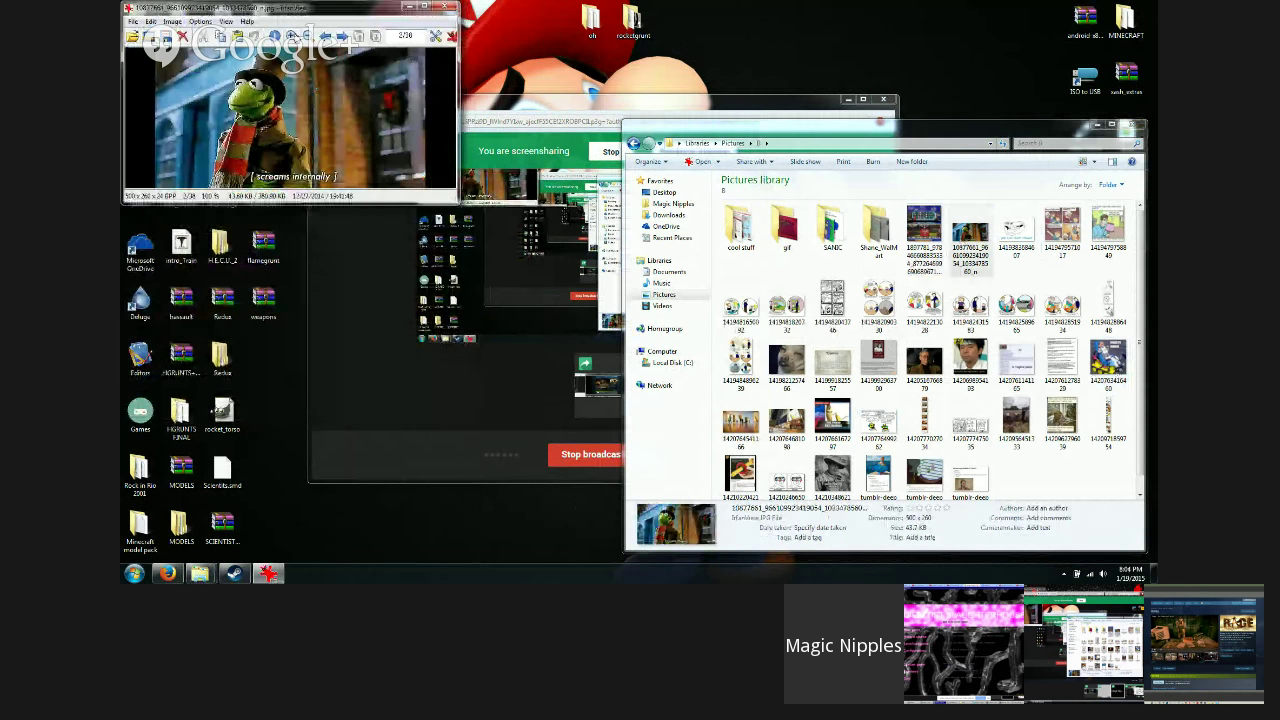
{"action": "left_click", "coordinate": [712, 106]}
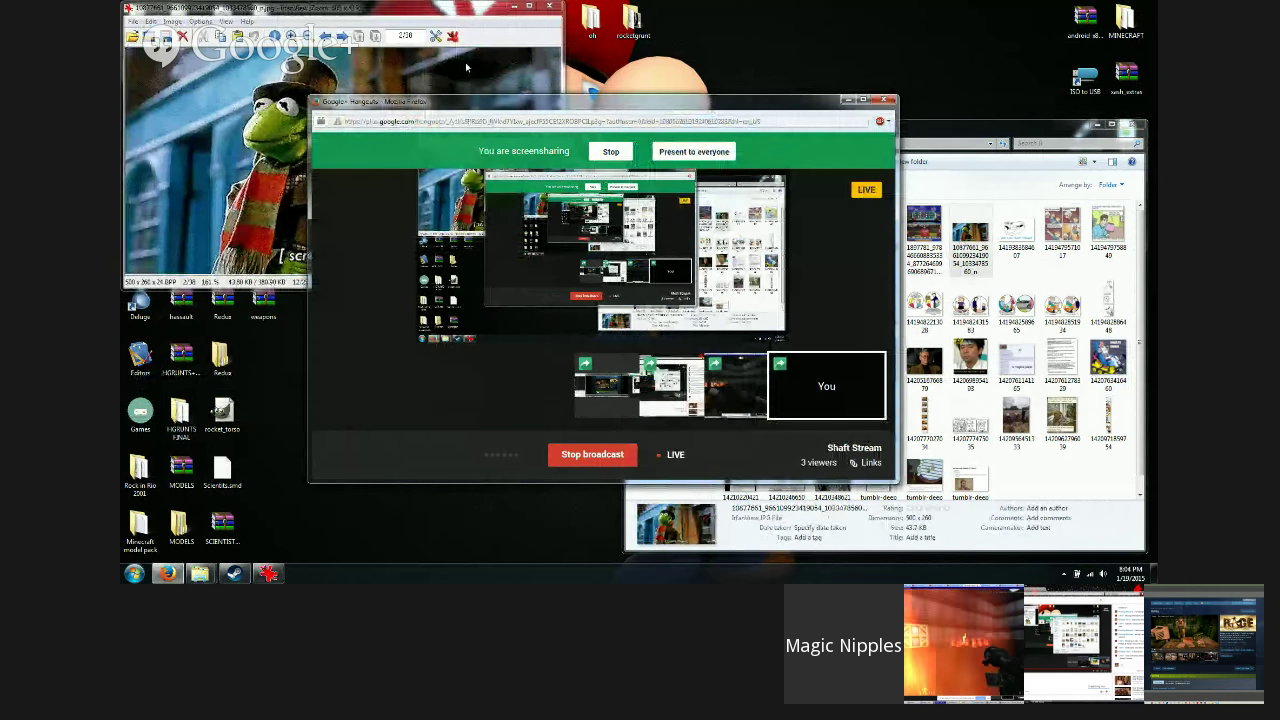
{"action": "left_click_drag", "start_coordinate": [467, 7], "coordinate": [498, 24]}
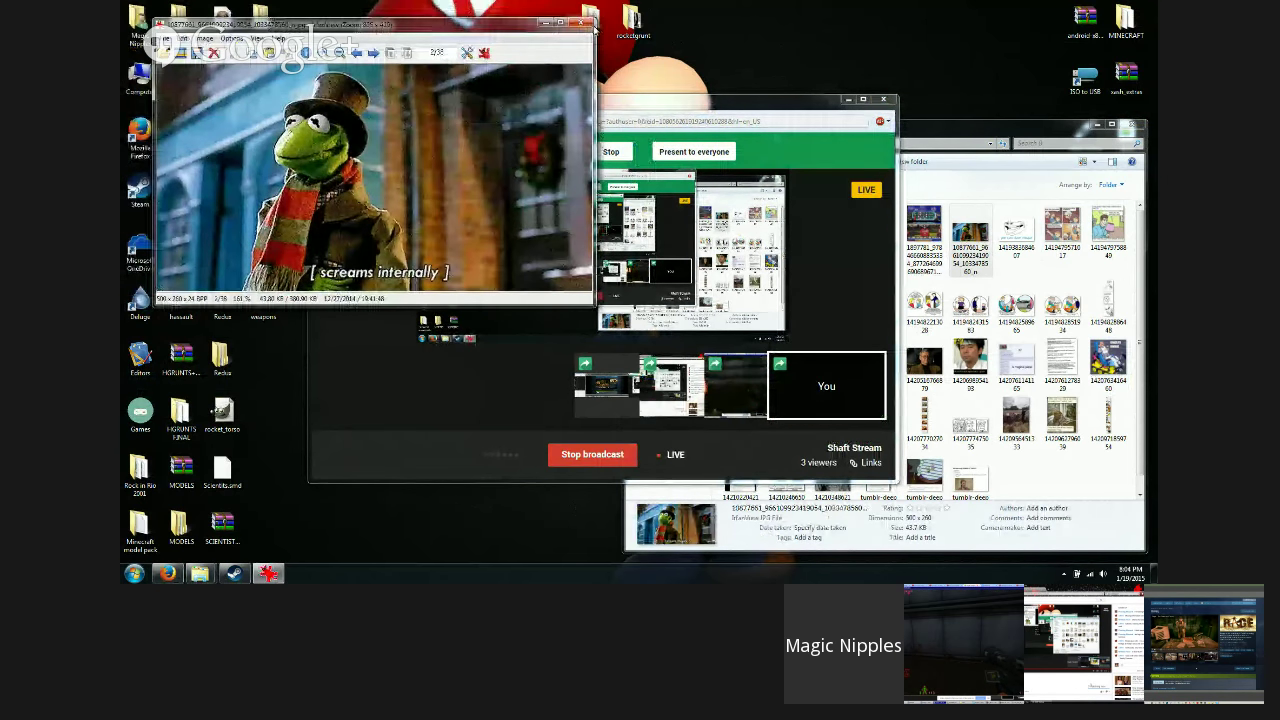
{"action": "left_click", "coordinate": [582, 22]}
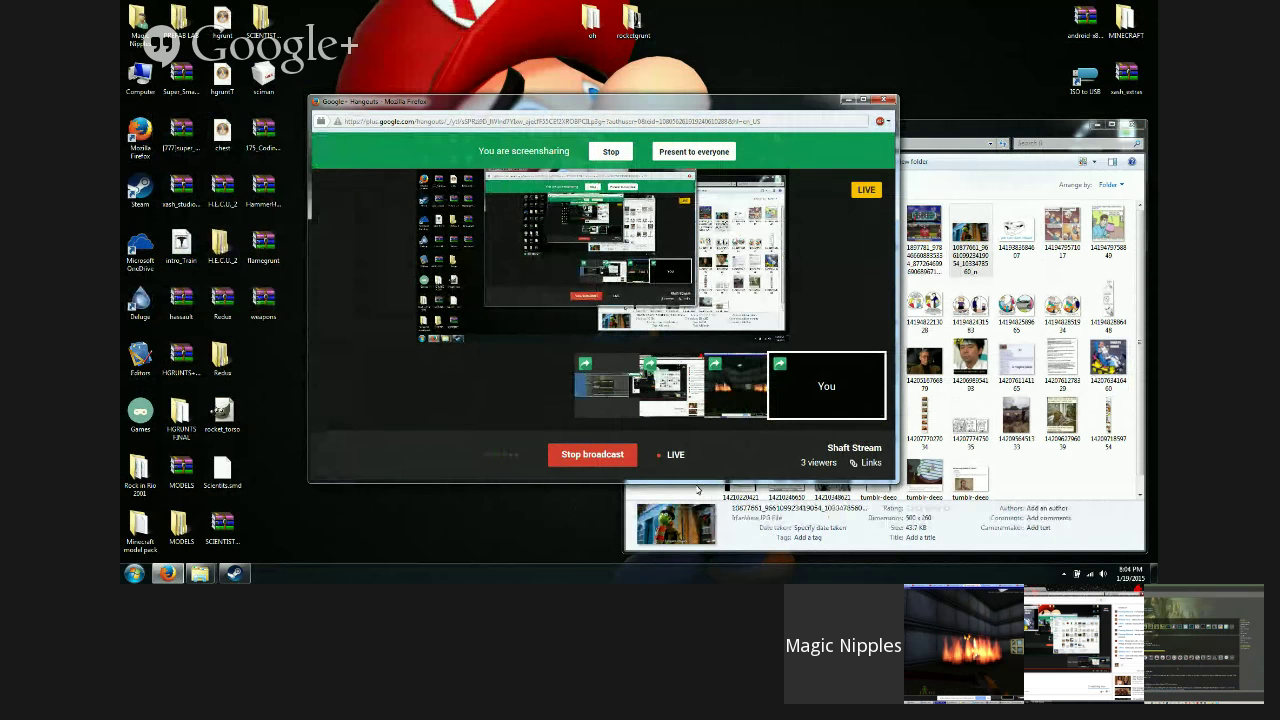
Step: Stop the live Shaft Stream broadcast in Hangouts
{"action": "left_click", "coordinate": [593, 455]}
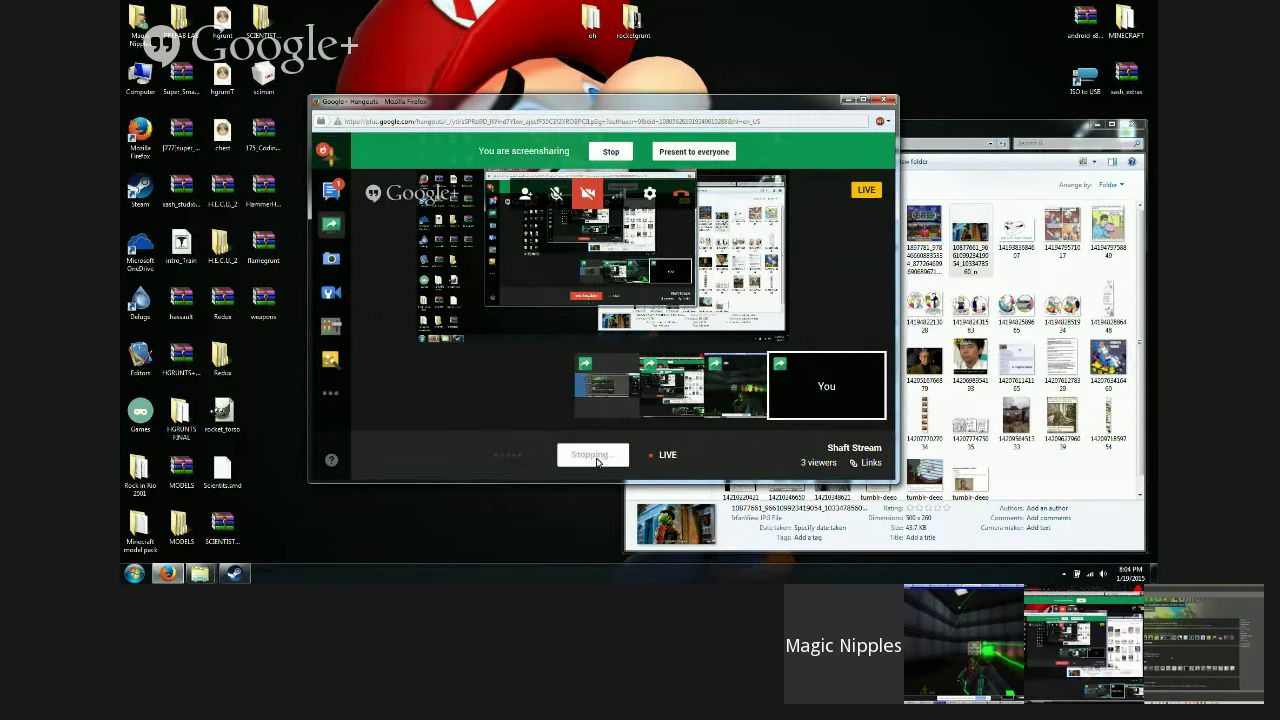